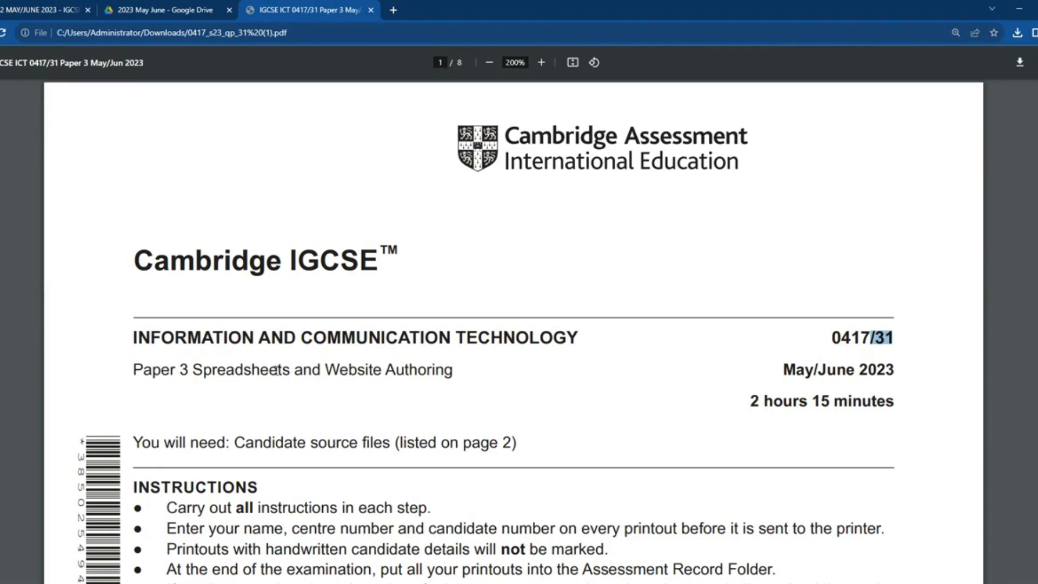
# Step: Read the exam paper's cover, instructions and the supplied source file and Task 1 requirements on page 2
pyautogui.scroll(-2, 275, 369)
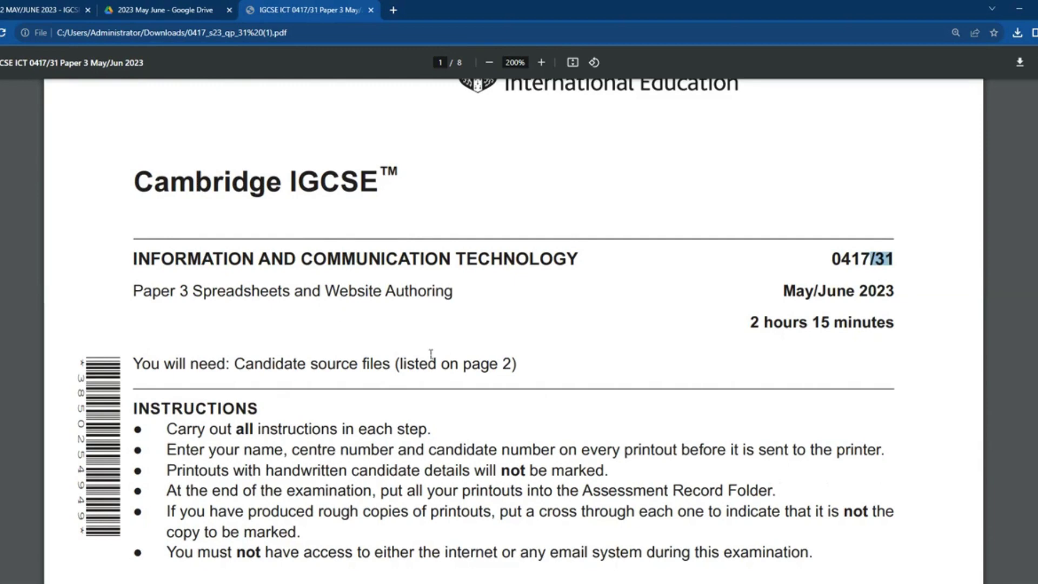
pyautogui.scroll(-10, 431, 354)
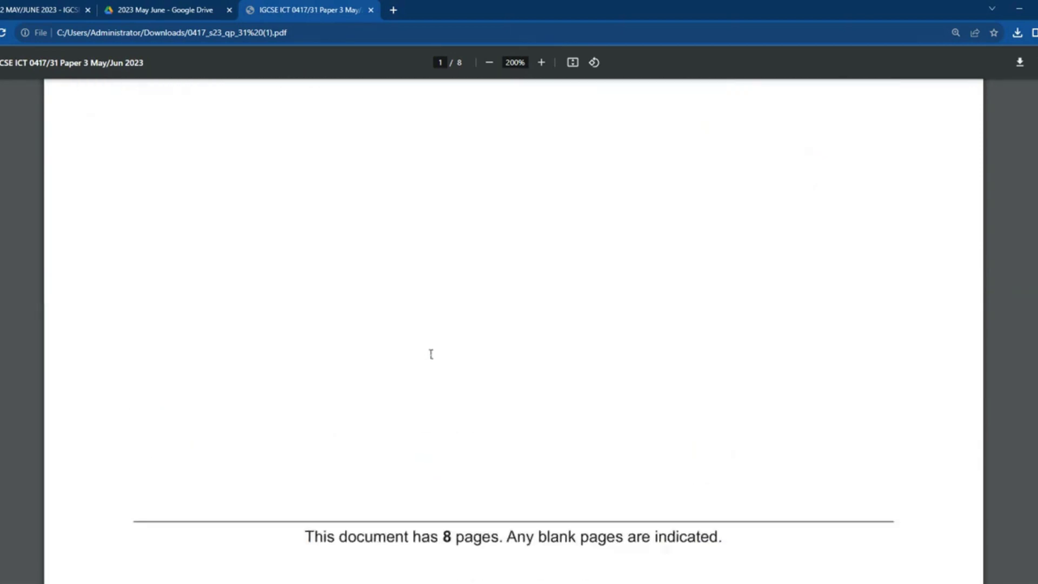
pyautogui.scroll(-6, 431, 354)
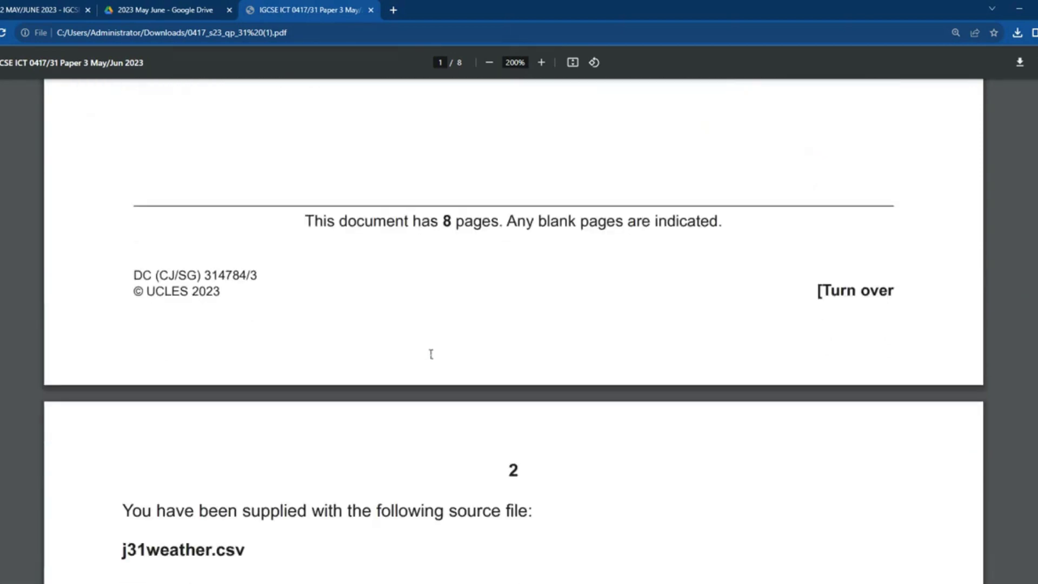
pyautogui.scroll(10, 435, 349)
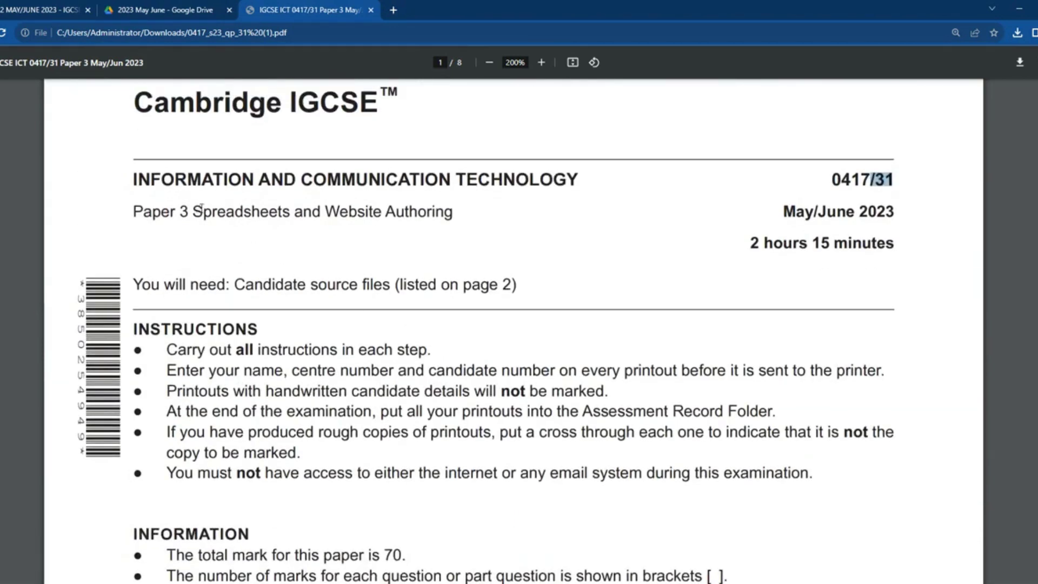
pyautogui.moveTo(194, 211); pyautogui.dragTo(303, 212)
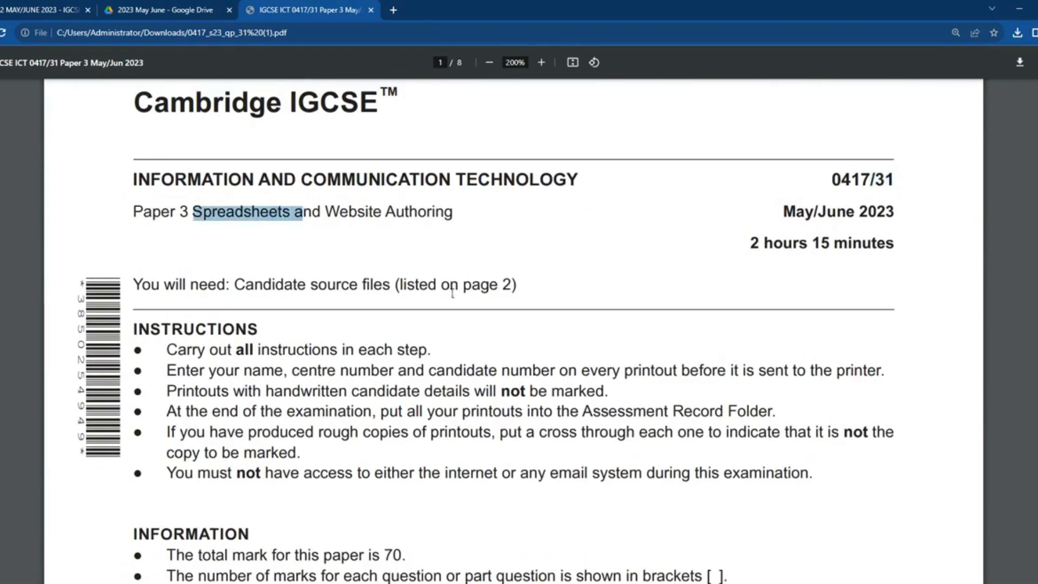
pyautogui.scroll(-10, 451, 296)
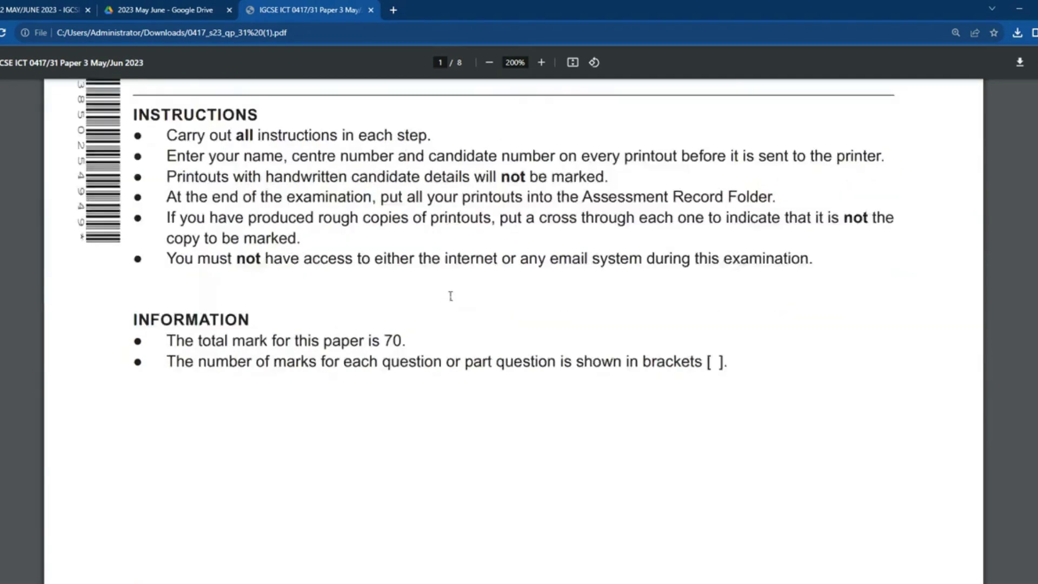
pyautogui.scroll(-10, 451, 295)
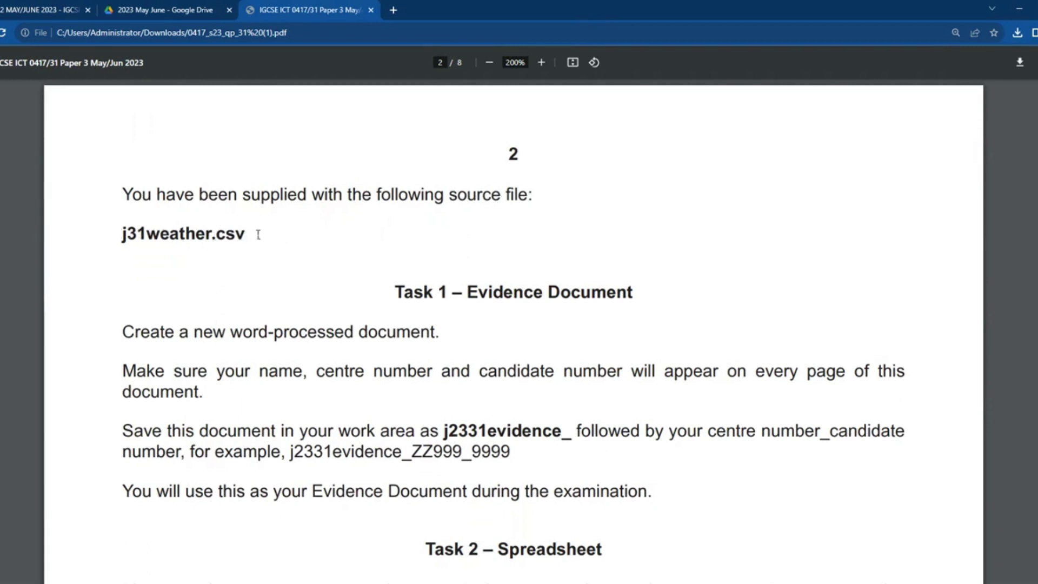
pyautogui.scroll(-1, 475, 272)
pyautogui.scroll(-1, 475, 272)
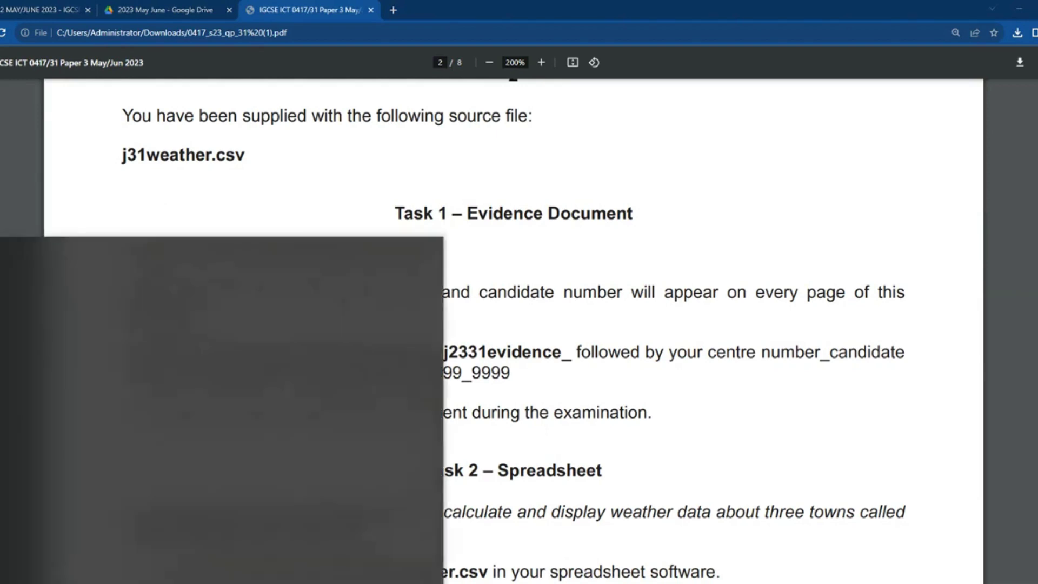
# Step: Launch Word and create a new blank document for the evidence, checking the Task 1 instructions in the exam paper
pyautogui.press('Return')
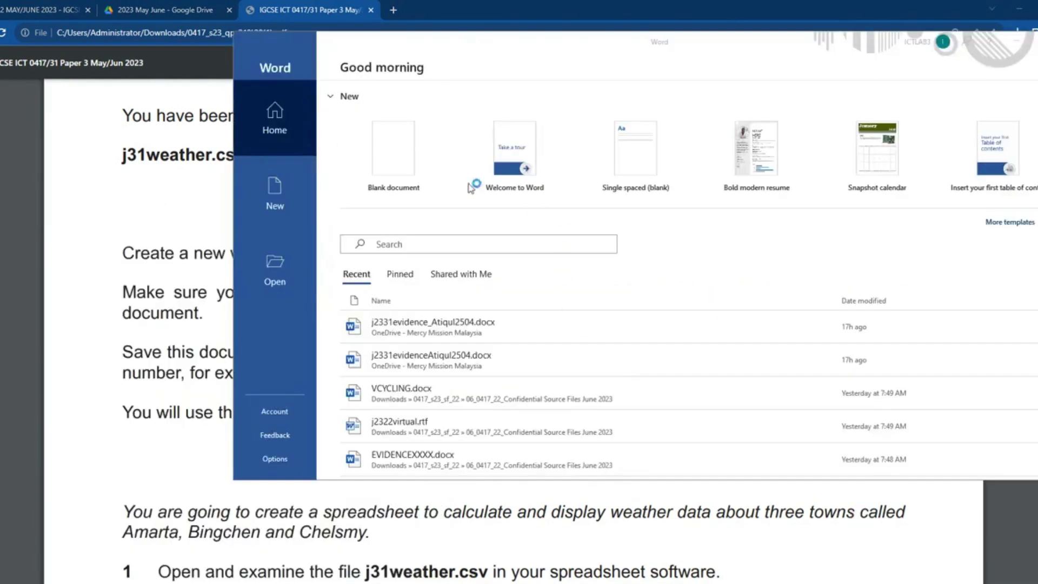
pyautogui.click(381, 146)
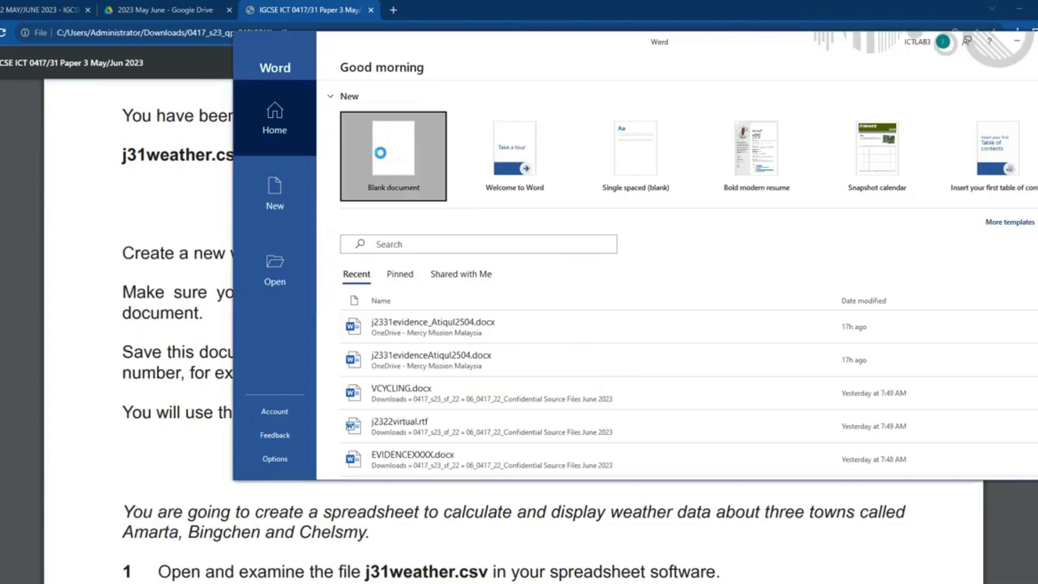
pyautogui.click(162, 287)
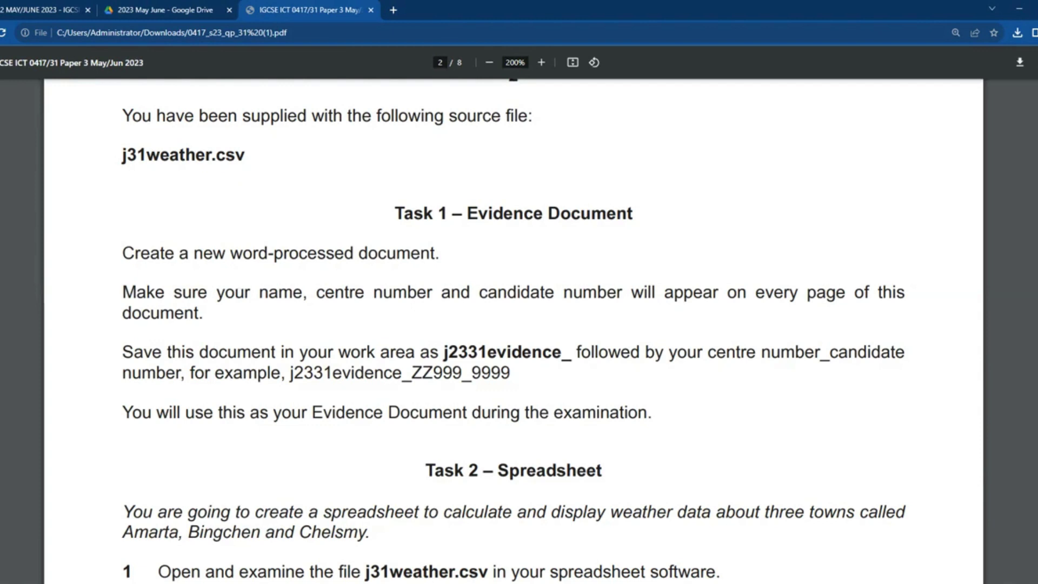
# Step: Add the candidate's name, centre number and candidate number, separated by commas, to the Word document's header
pyautogui.hotkey('alt', 'Tab')
pyautogui.click(444, 169)
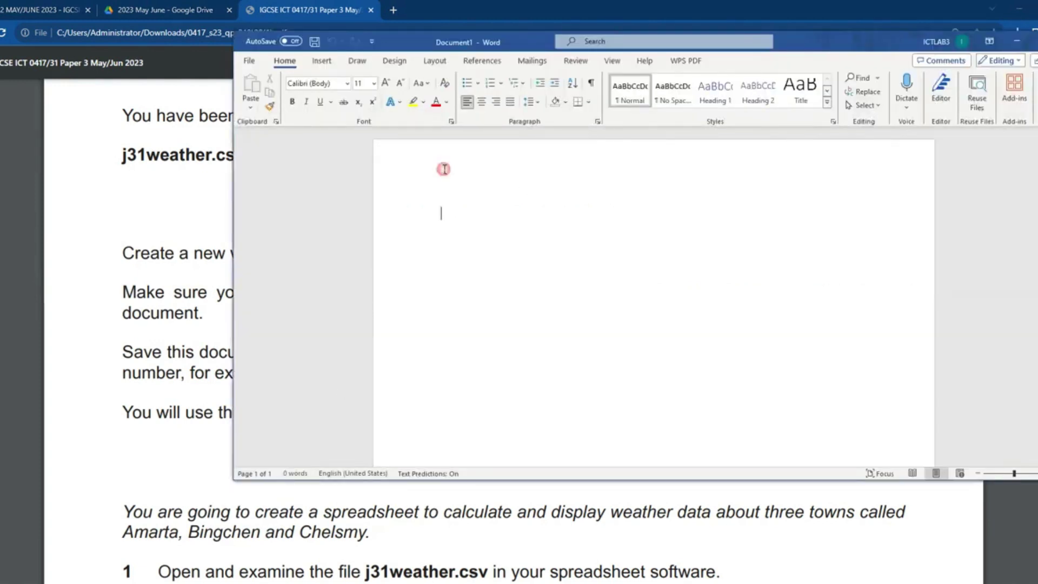
pyautogui.doubleClick(444, 168)
pyautogui.write('Ed')
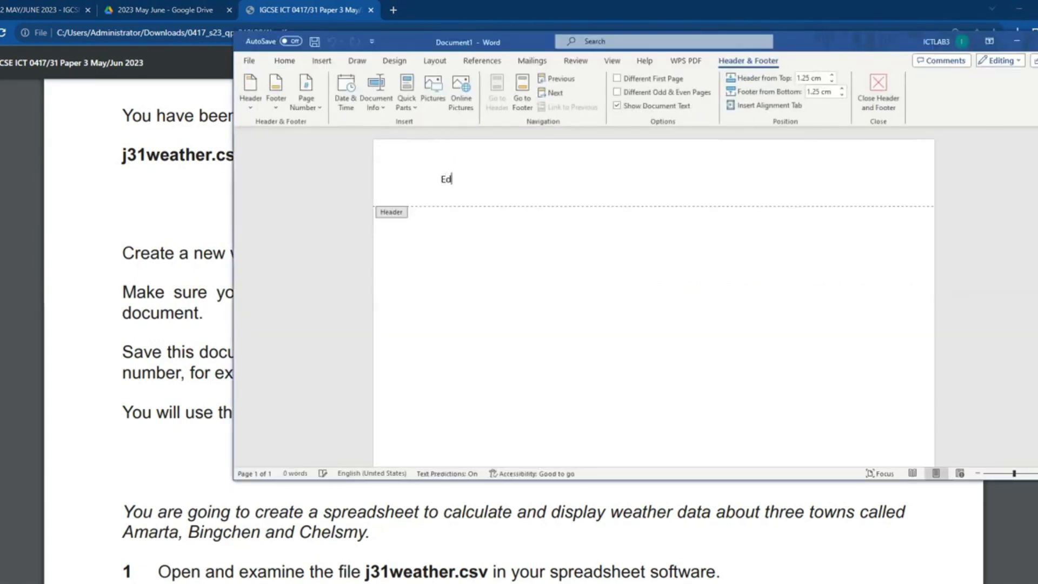
pyautogui.write('ubbey, xxxx, 12')
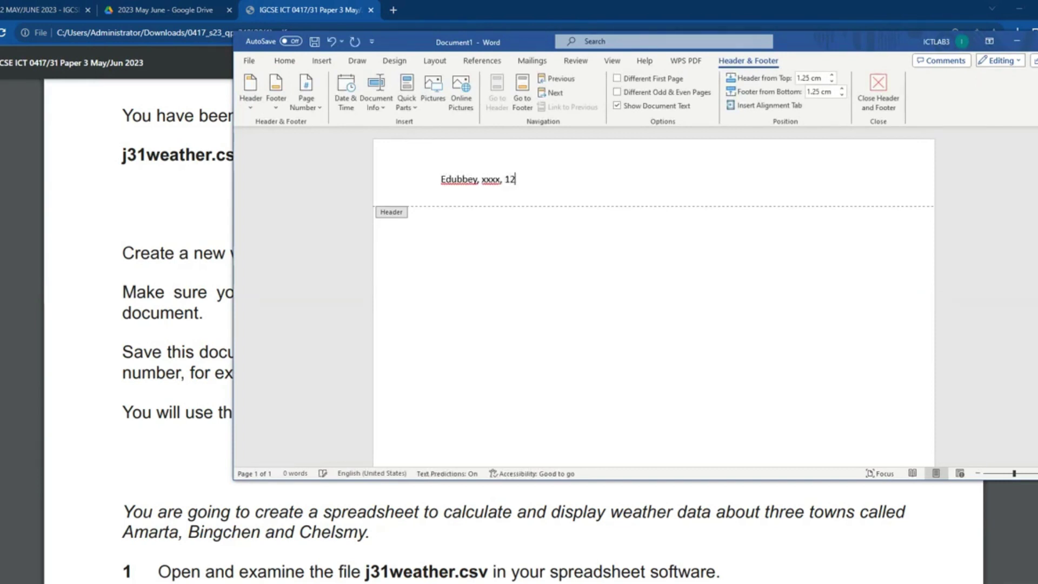
pyautogui.write('34')
pyautogui.click(885, 85)
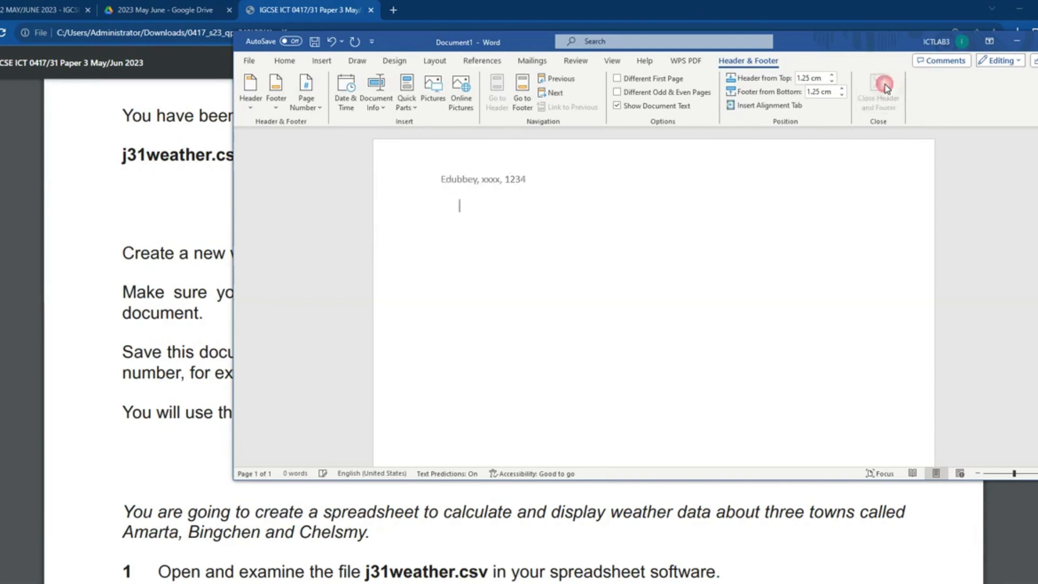
# Step: Save the Word document in Downloads as j2331evidence_ followed by the centre number and candidate number, and minimize Word
pyautogui.click(123, 351)
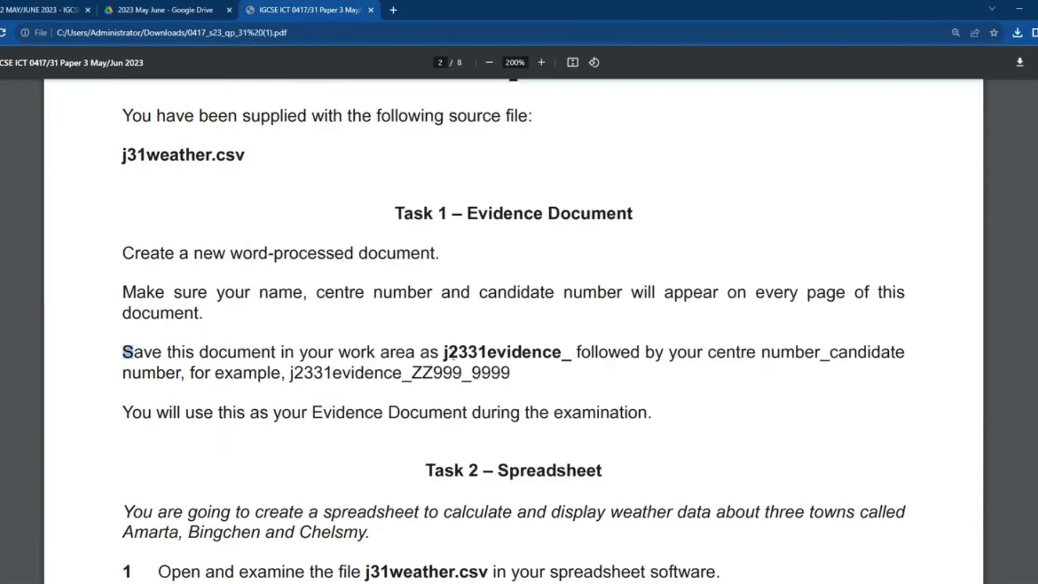
pyautogui.moveTo(443, 352); pyautogui.dragTo(570, 354)
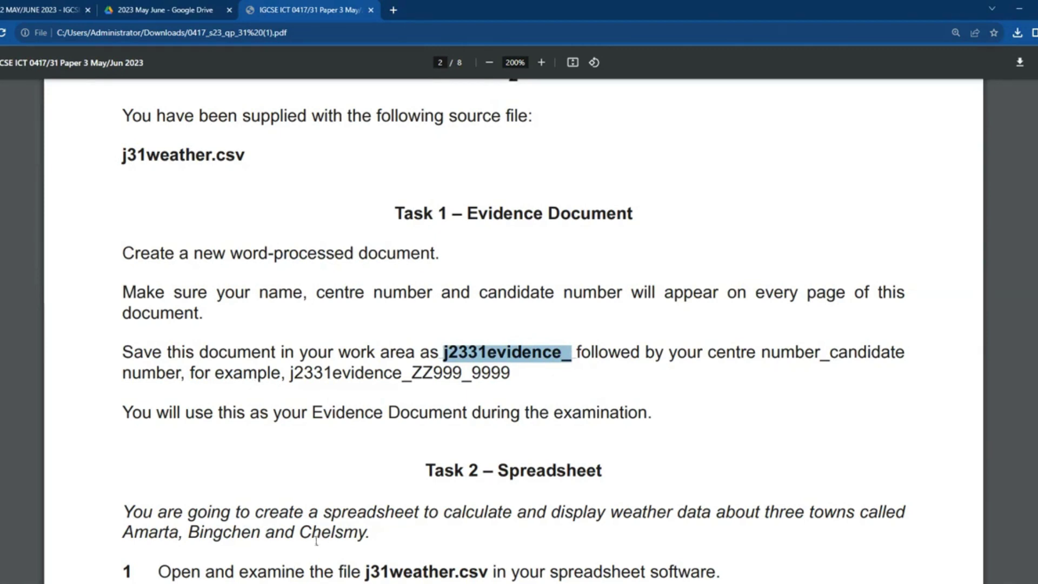
pyautogui.hotkey('alt', 'Tab')
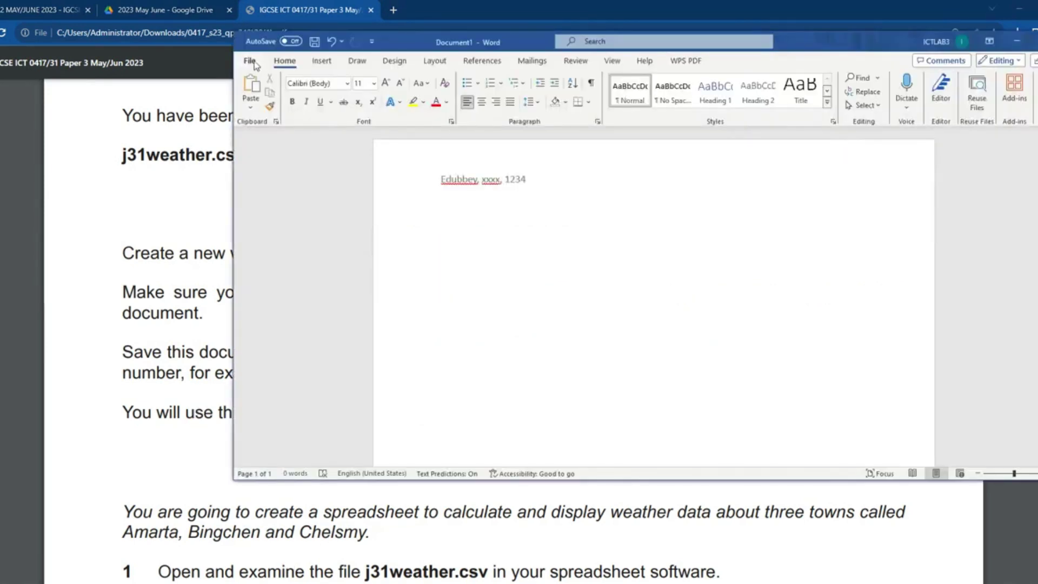
pyautogui.click(252, 62)
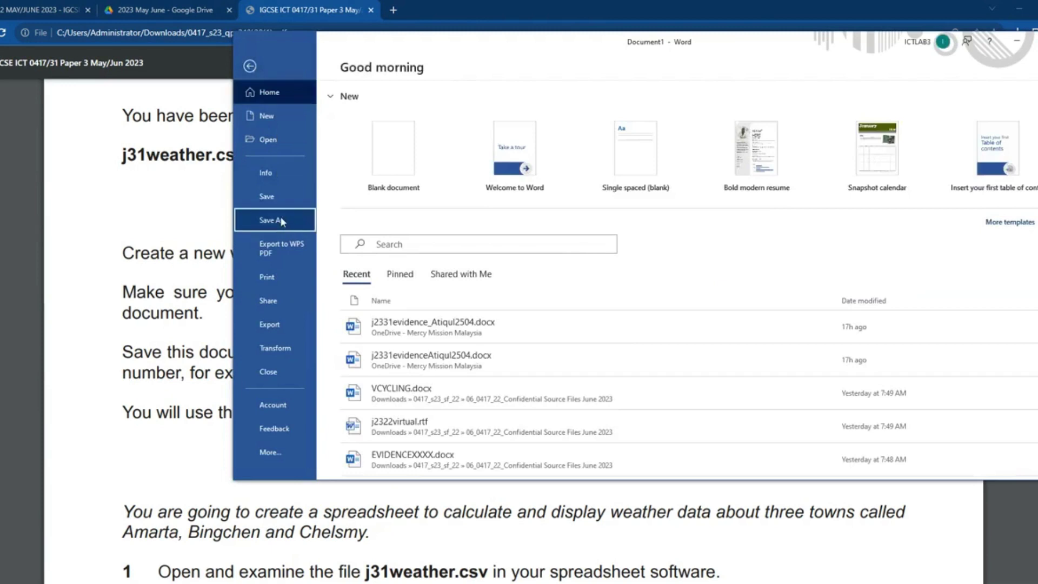
pyautogui.click(281, 218)
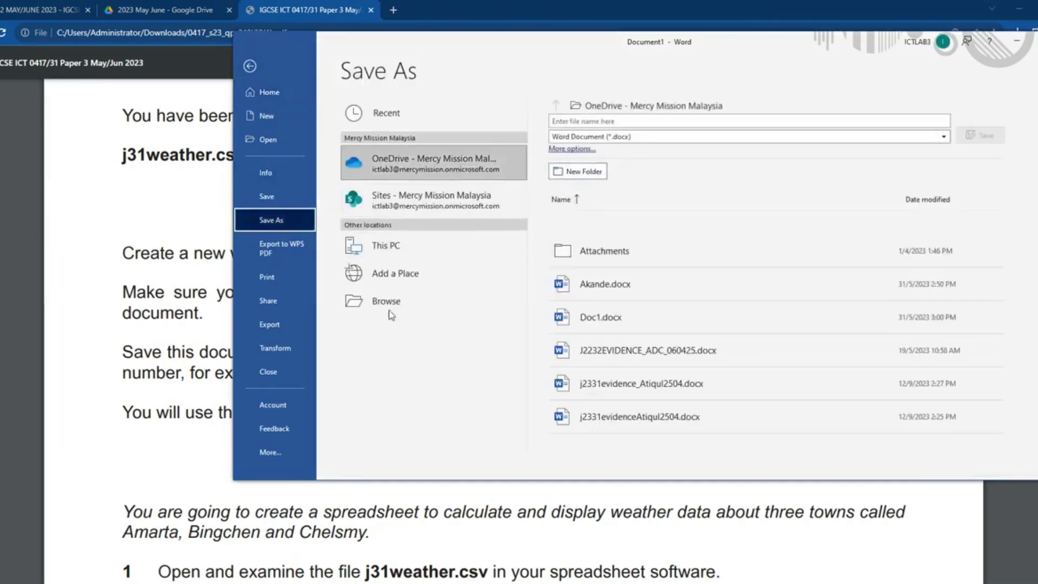
pyautogui.click(427, 289)
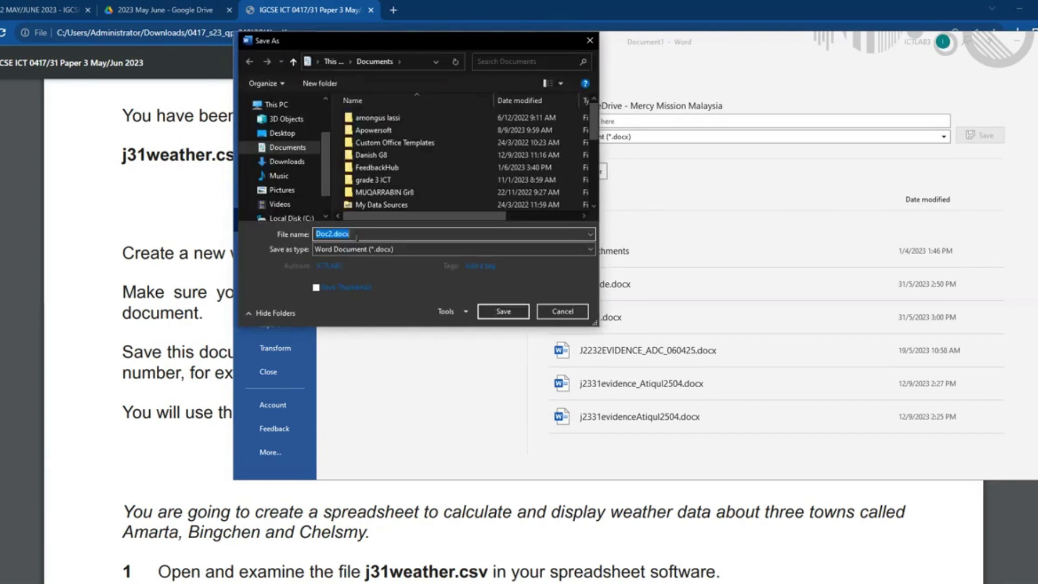
pyautogui.write('j2331evidence_xxxx_1234')
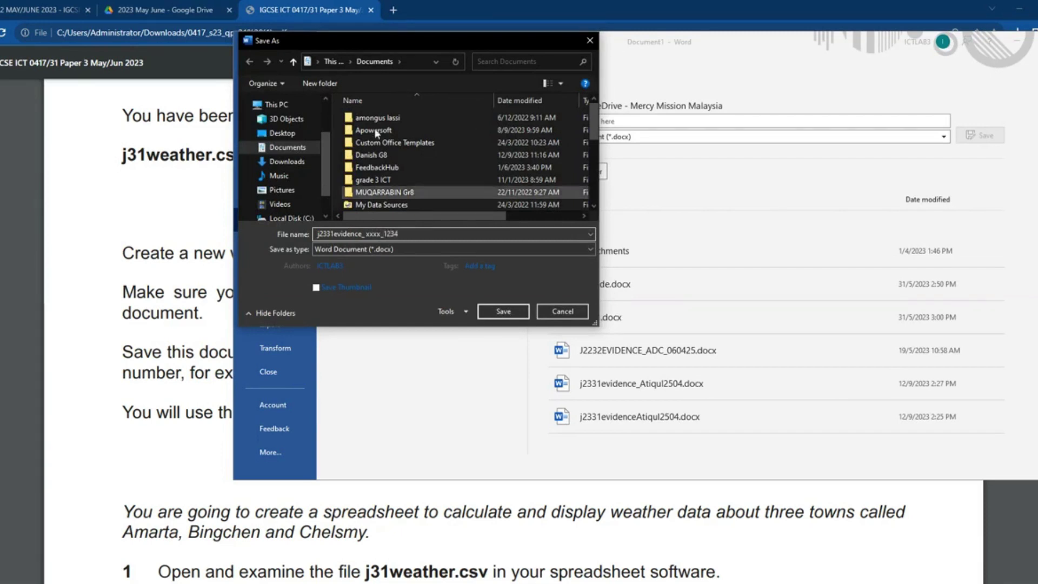
pyautogui.click(287, 162)
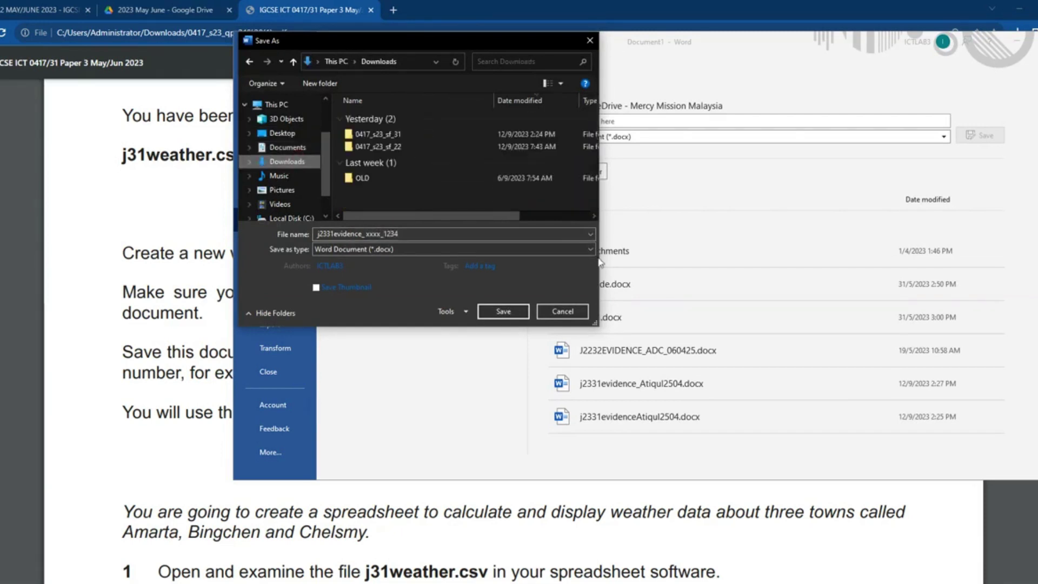
pyautogui.click(514, 313)
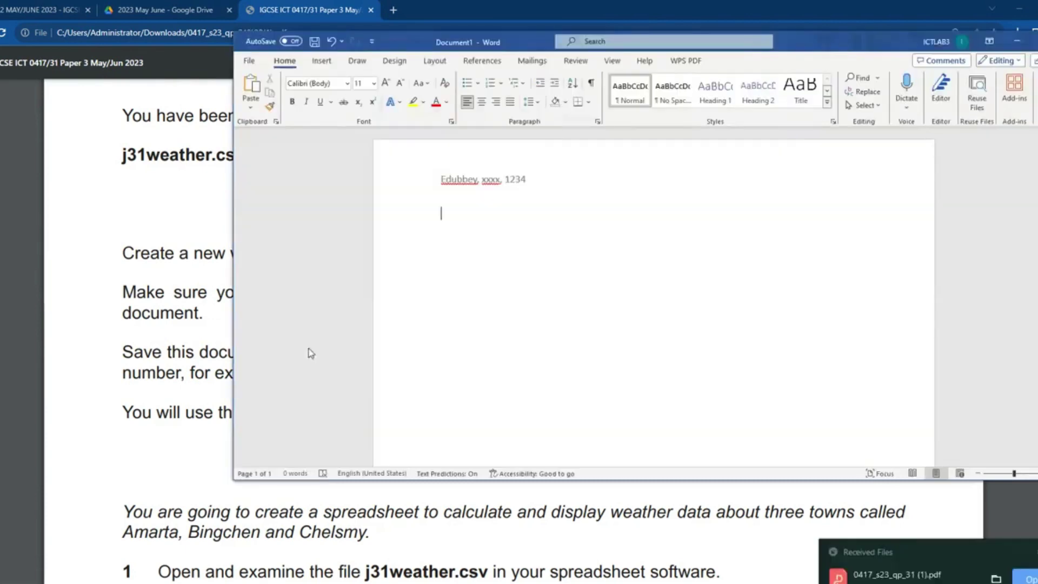
pyautogui.click(1017, 42)
# Step: Read Task 2 question 1 and open j31weather.csv from the 06_0417_31_Confidential Source Files June 2023 folder in Excel, dismissing the read-write offer
pyautogui.scroll(-4, 400, 316)
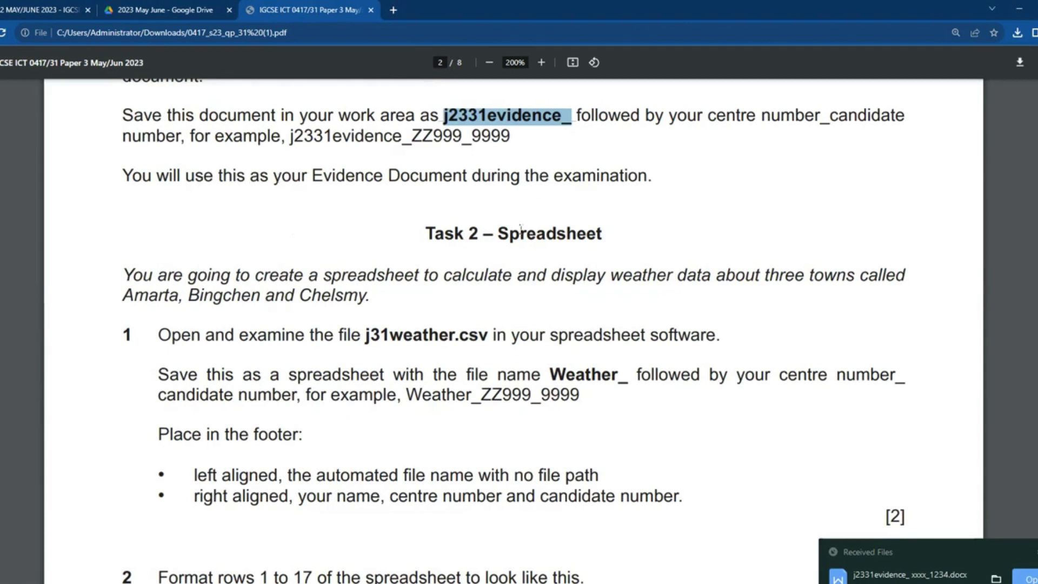
pyautogui.moveTo(498, 233); pyautogui.dragTo(575, 233)
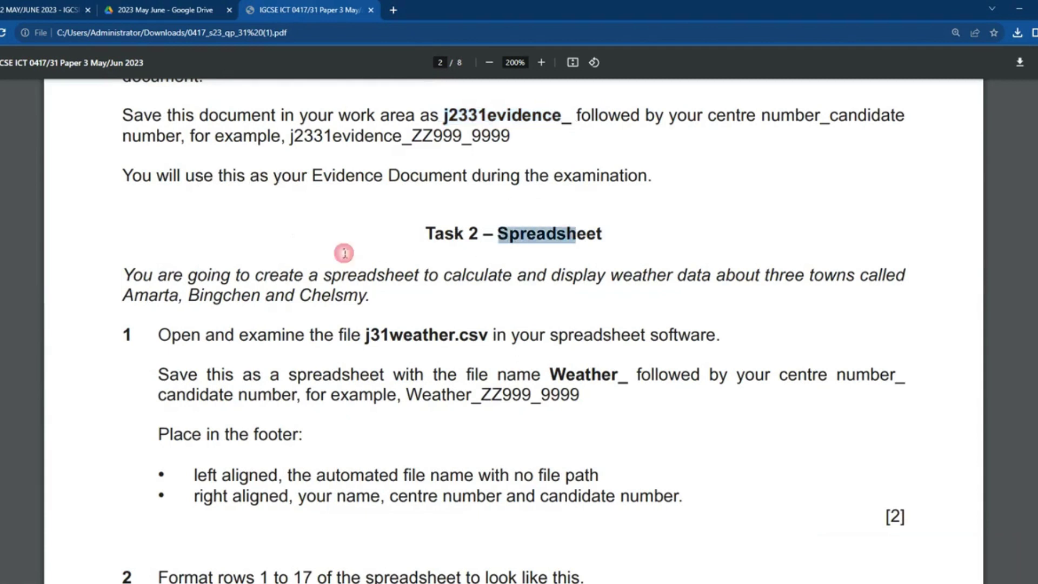
pyautogui.scroll(-2, 340, 203)
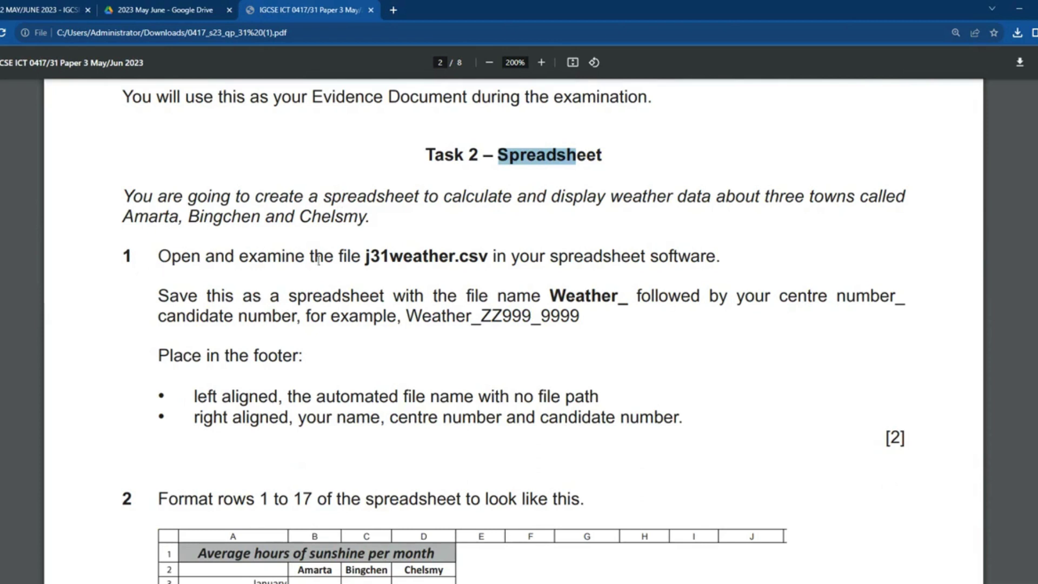
pyautogui.moveTo(366, 257); pyautogui.dragTo(477, 256)
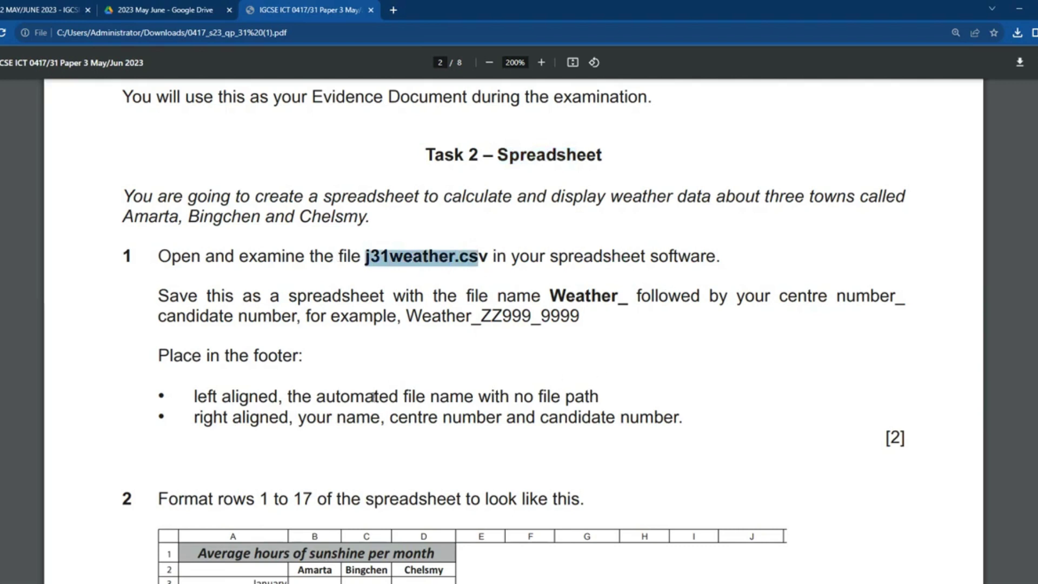
pyautogui.hotkey('alt', 'Tab')
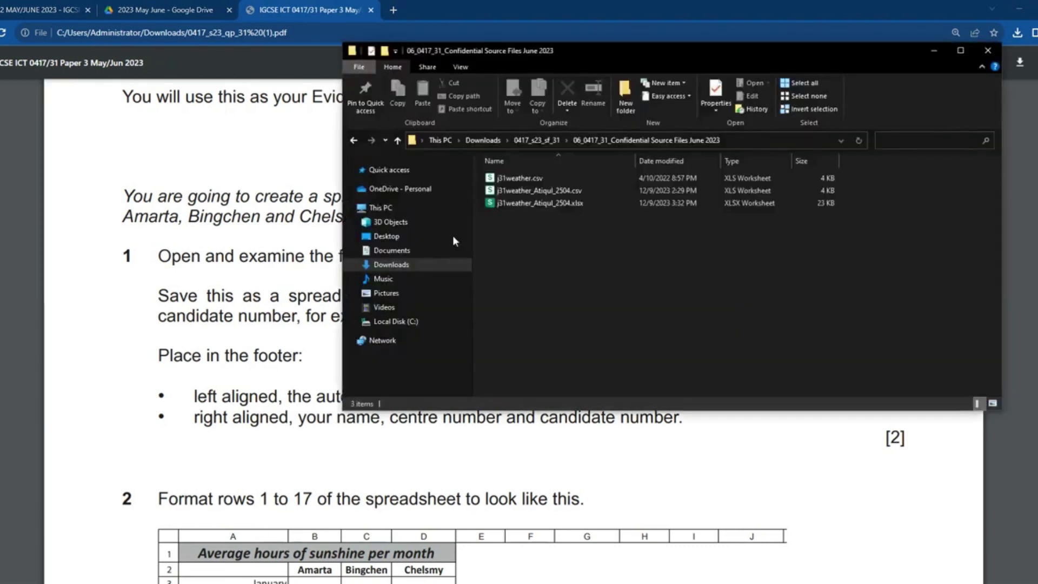
pyautogui.click(532, 182)
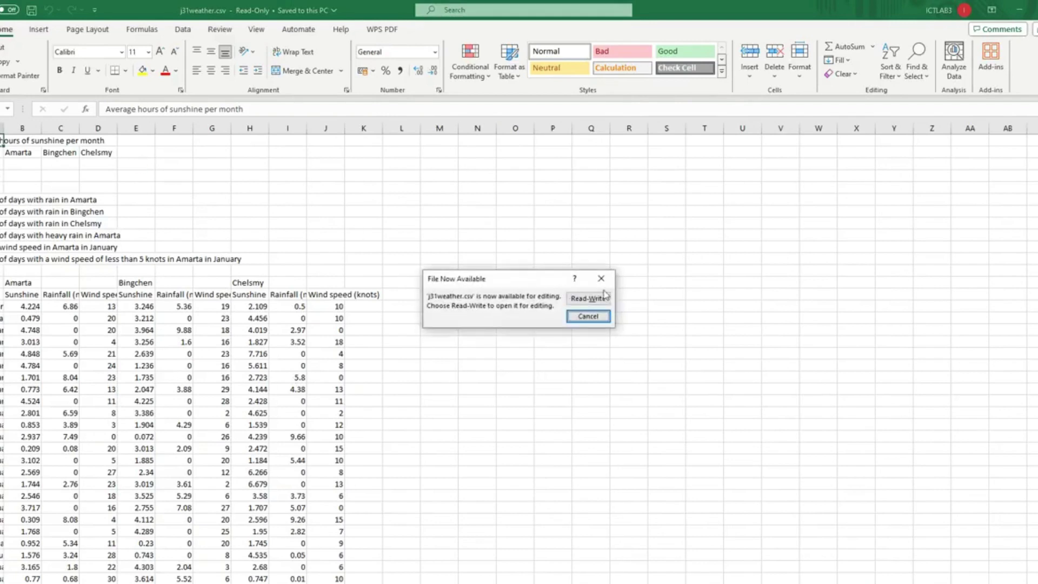
pyautogui.click(602, 279)
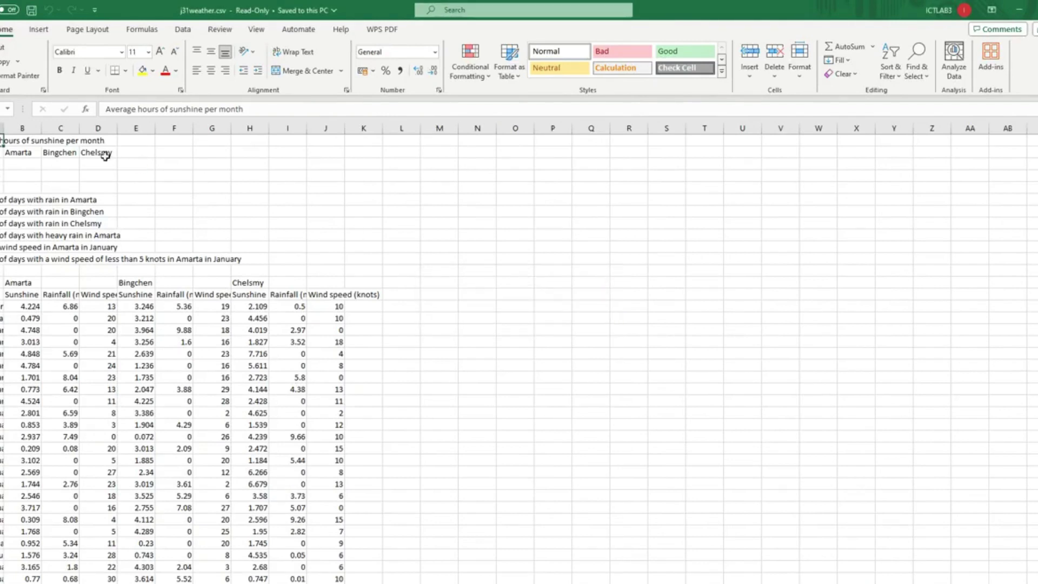
# Step: AutoFit the widths of all columns in the weather sheet to their contents
pyautogui.click(76, 165)
pyautogui.hotkey('ctrl', 'a')
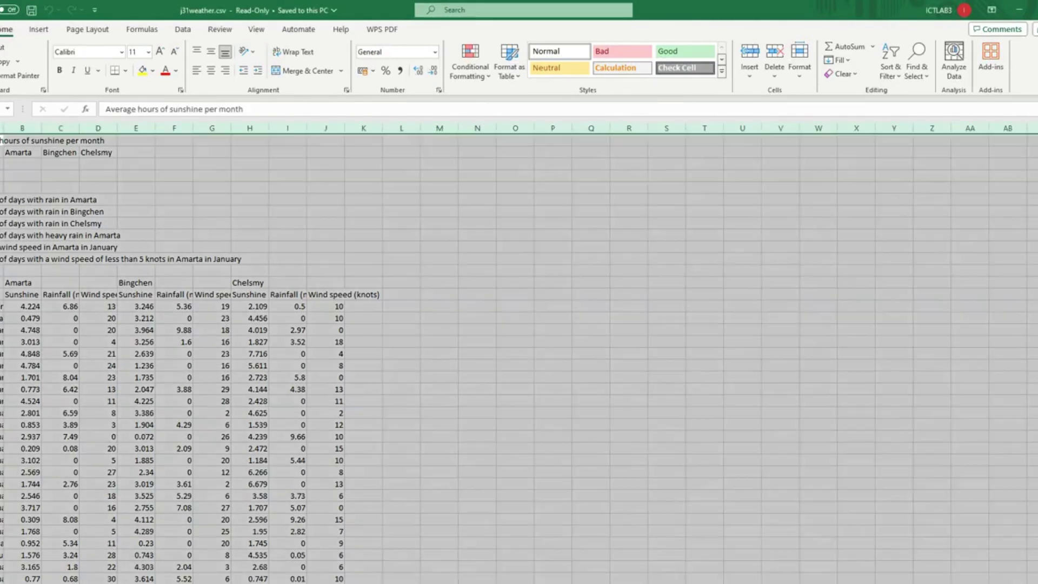
pyautogui.doubleClick(3, 125)
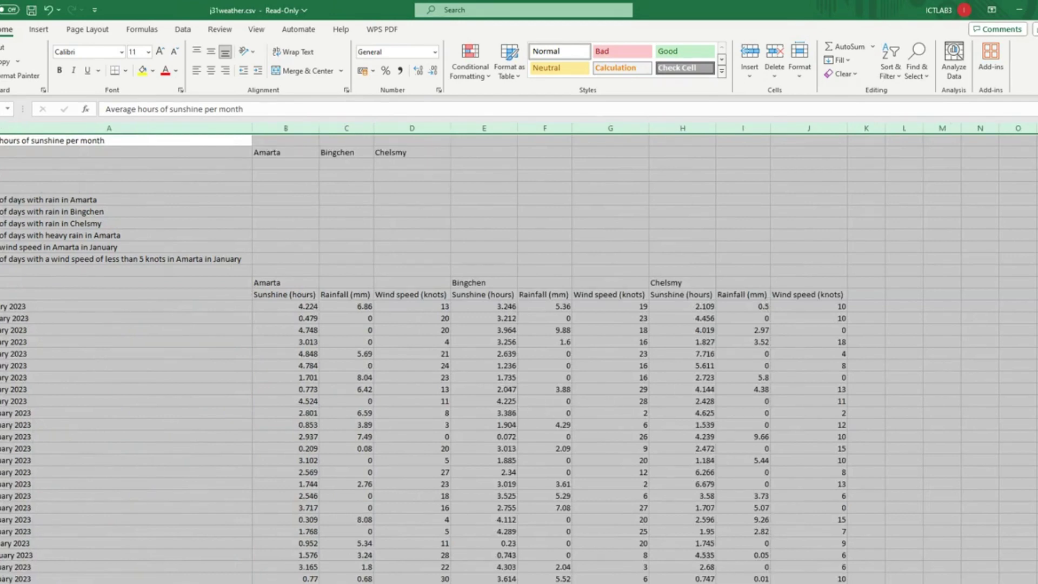
# Step: Save the weather sheet as an Excel Workbook (.xlsx) named Weather_ followed by the centre number and candidate number, as question 1 requires
pyautogui.hotkey('alt', 'Tab')
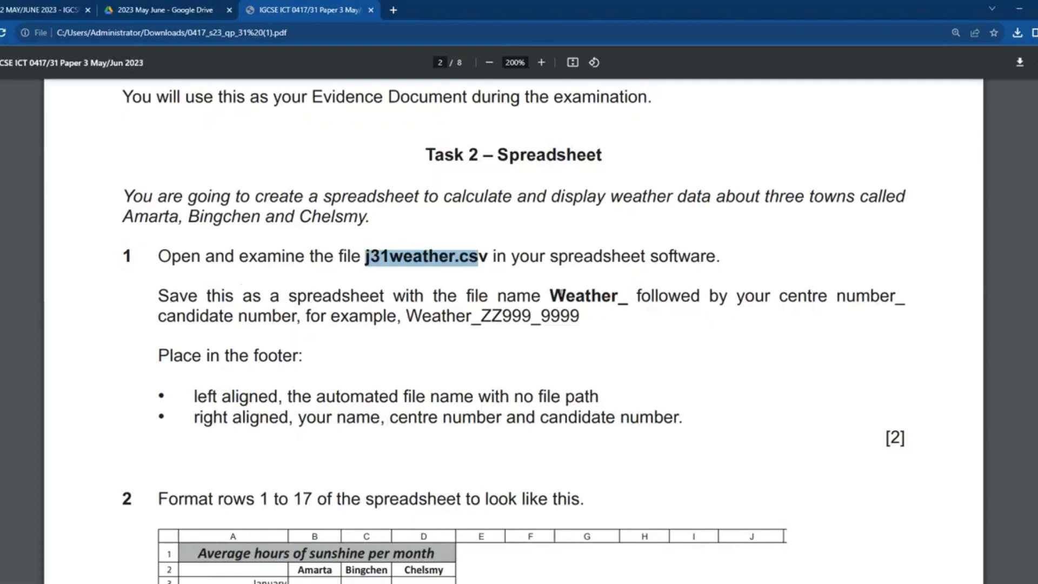
pyautogui.moveTo(549, 296); pyautogui.dragTo(630, 300)
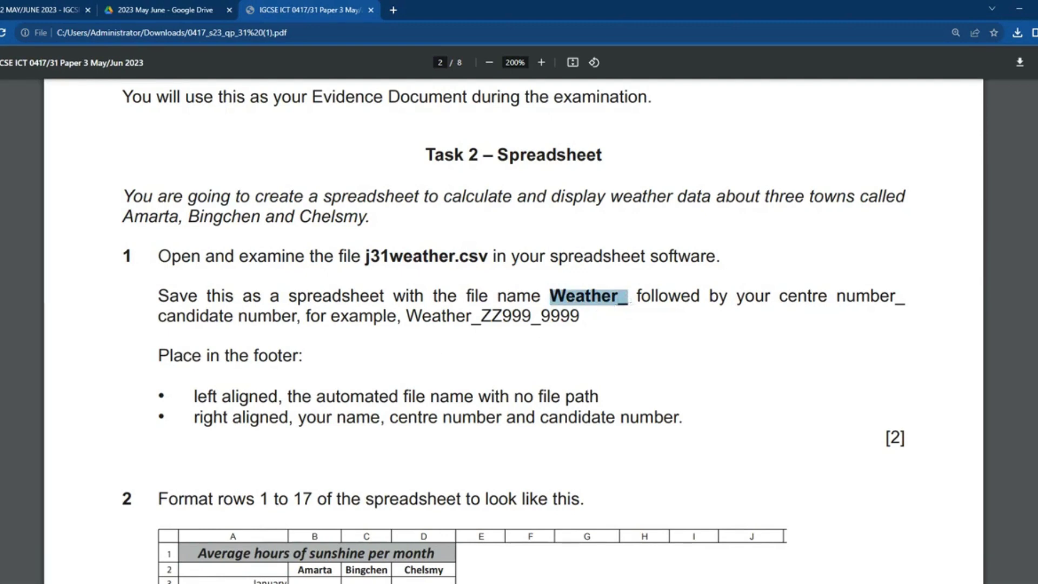
pyautogui.hotkey('alt', 'Tab')
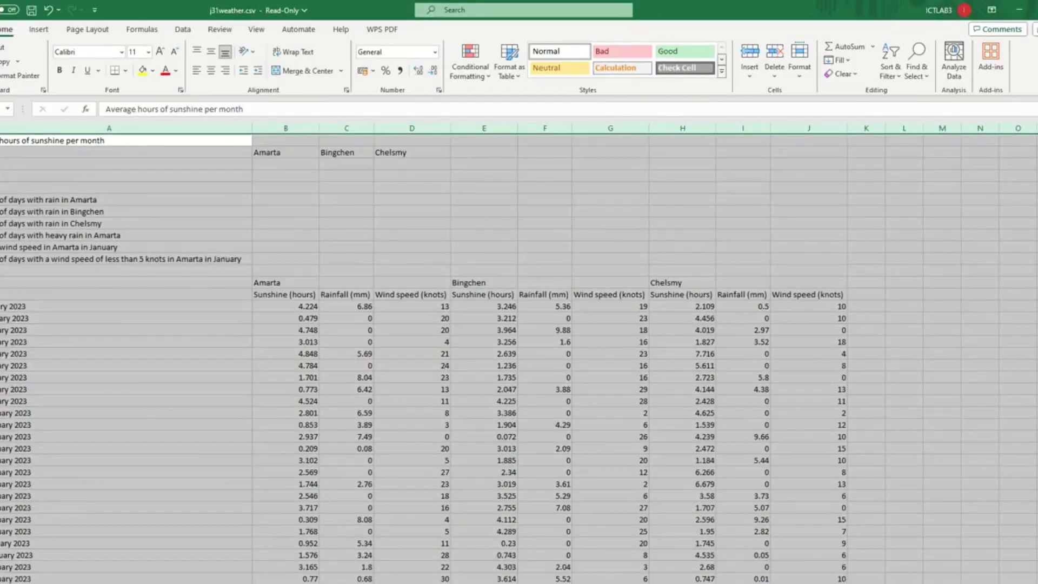
pyautogui.hotkey('alt', 'f')
pyautogui.press('a')
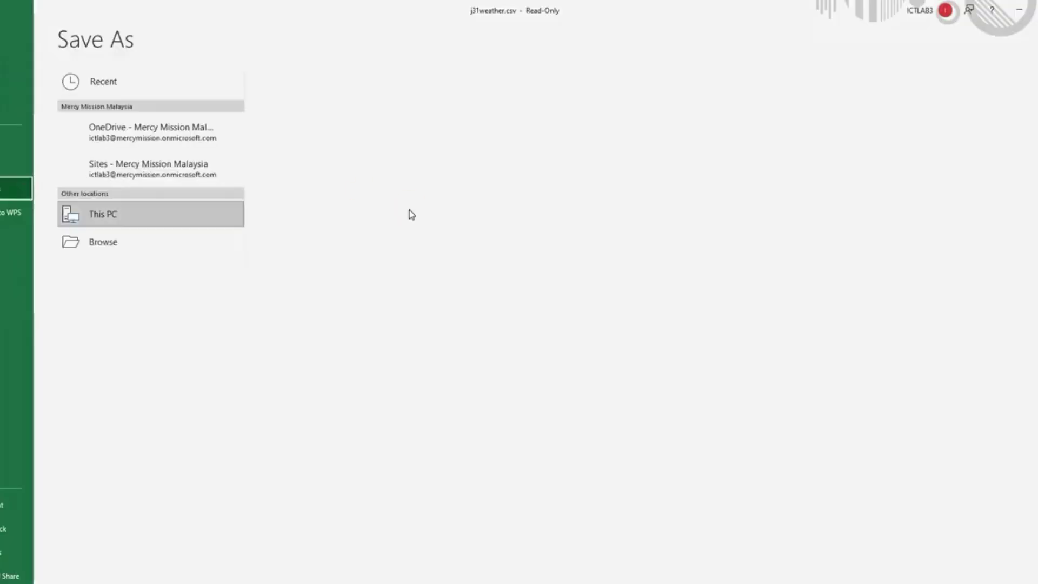
pyautogui.click(122, 273)
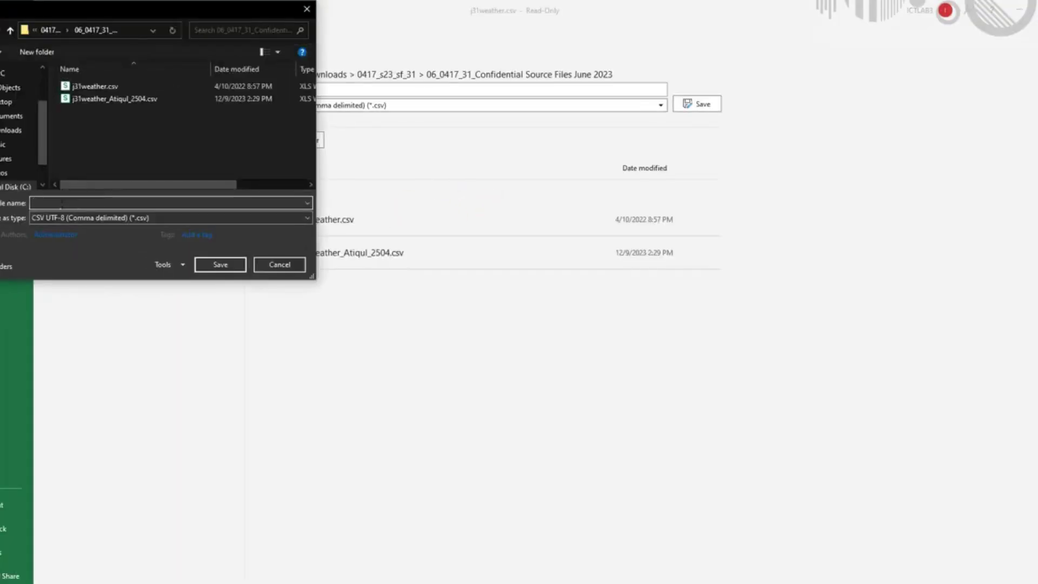
pyautogui.write('Weather_ xxx')
pyautogui.click(100, 218)
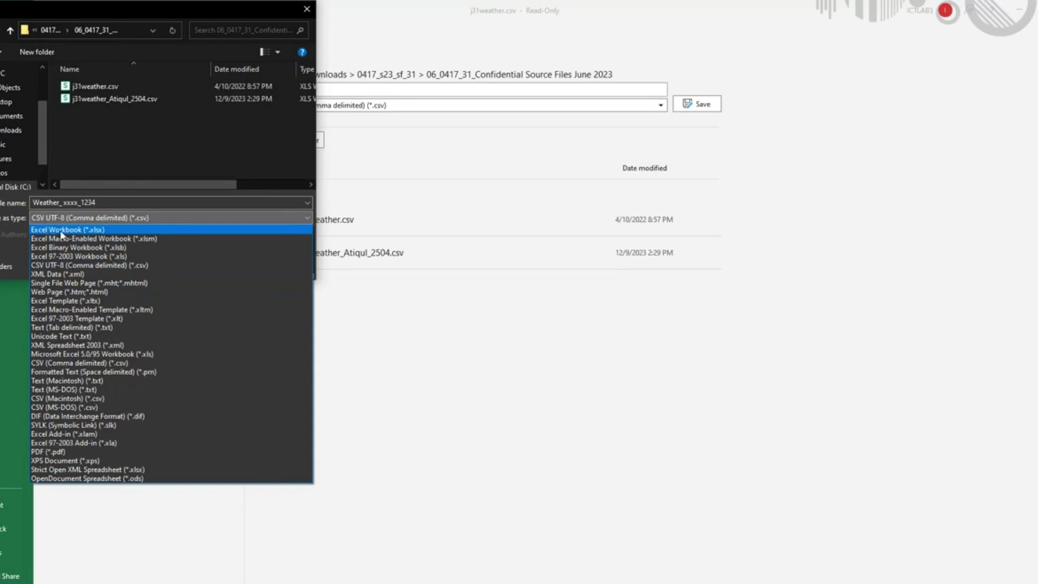
pyautogui.click(67, 232)
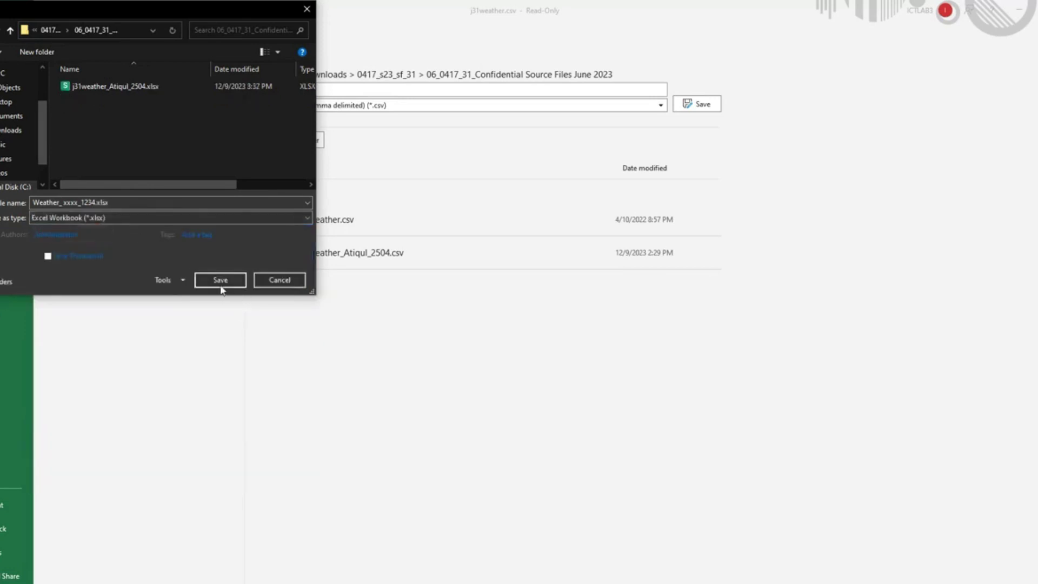
pyautogui.click(219, 281)
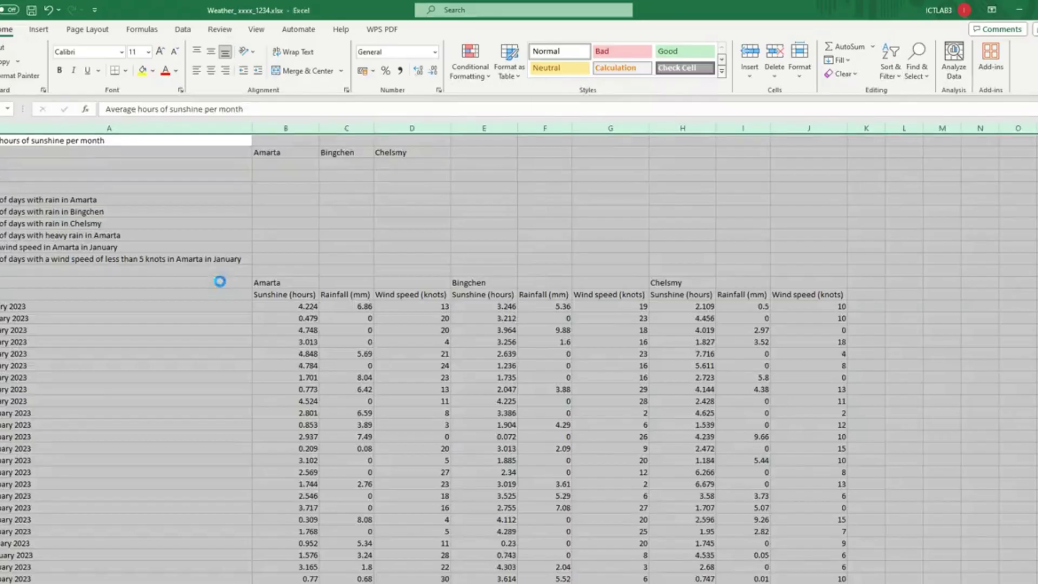
# Step: Read question 1's footer instructions and insert the automated file name, without its path, in the left section of the weather sheet's footer
pyautogui.hotkey('alt', 'Tab')
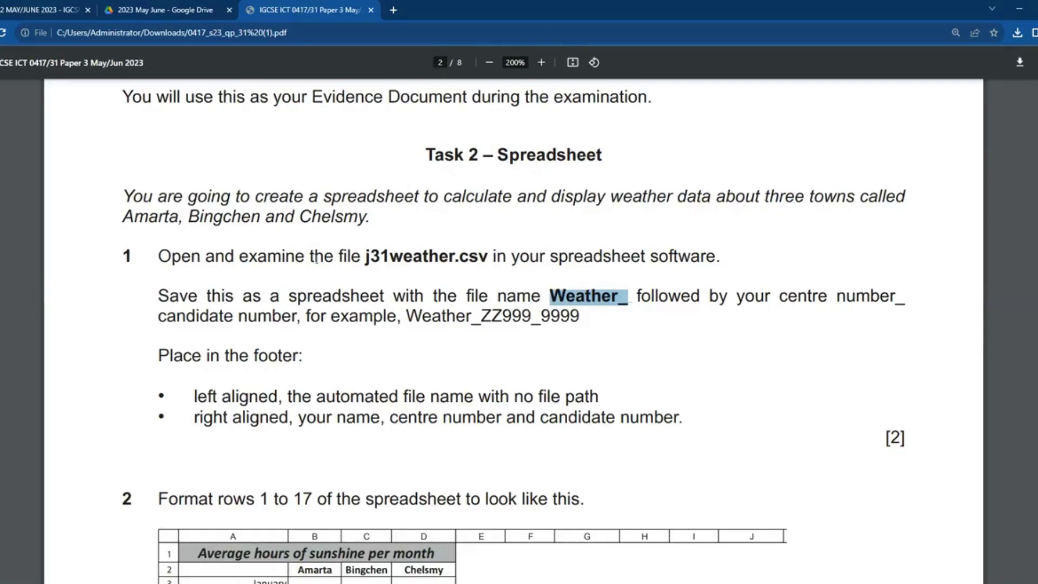
pyautogui.scroll(-1, 187, 307)
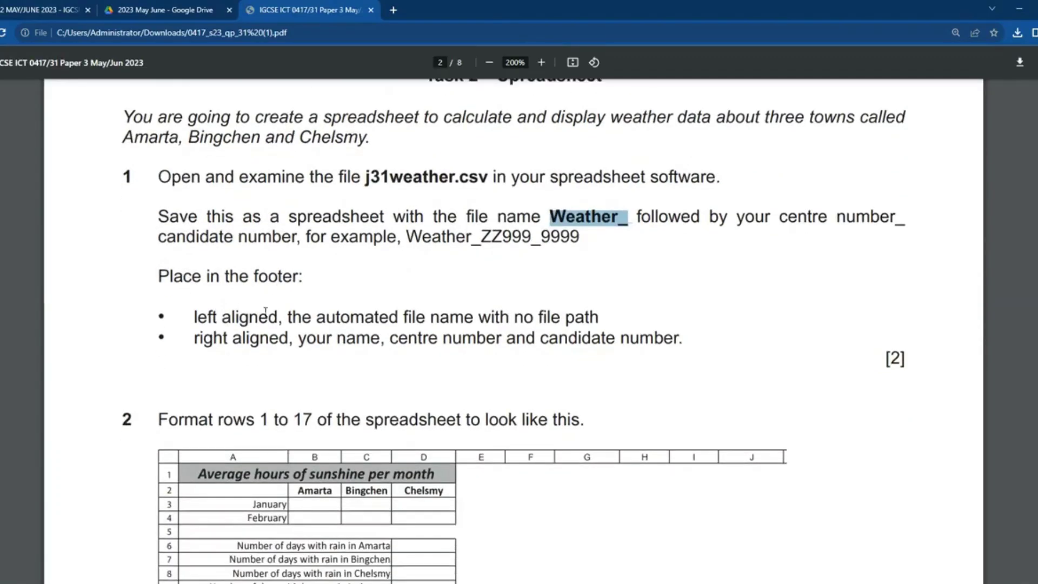
pyautogui.moveTo(199, 320); pyautogui.dragTo(280, 321)
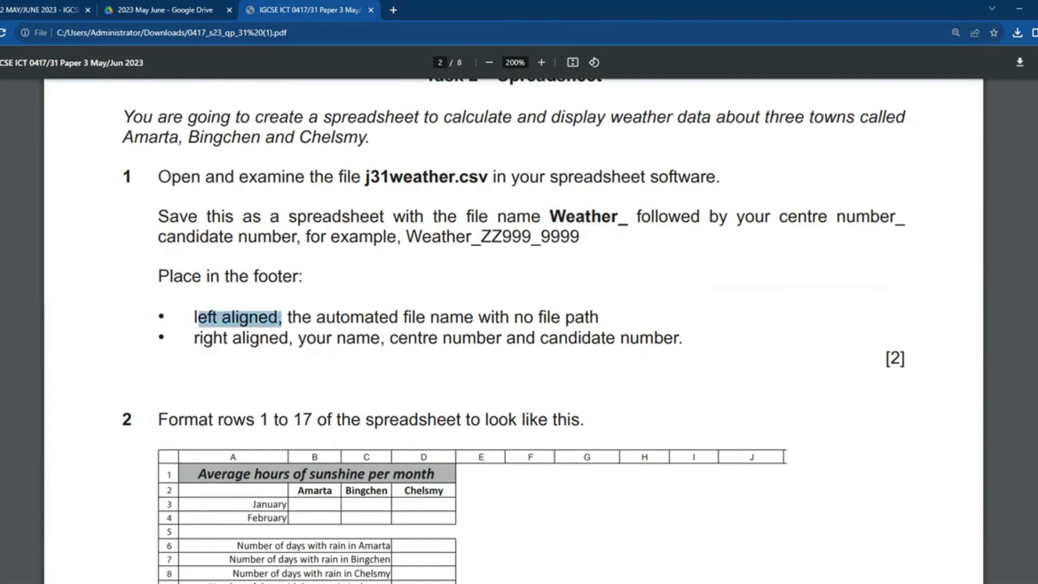
pyautogui.hotkey('alt', 'Tab')
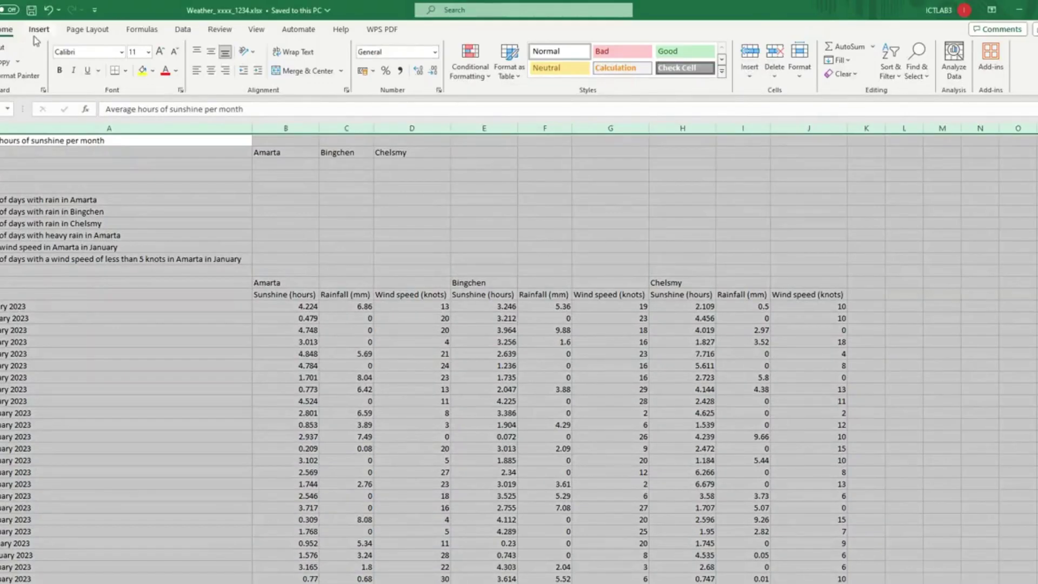
pyautogui.click(46, 31)
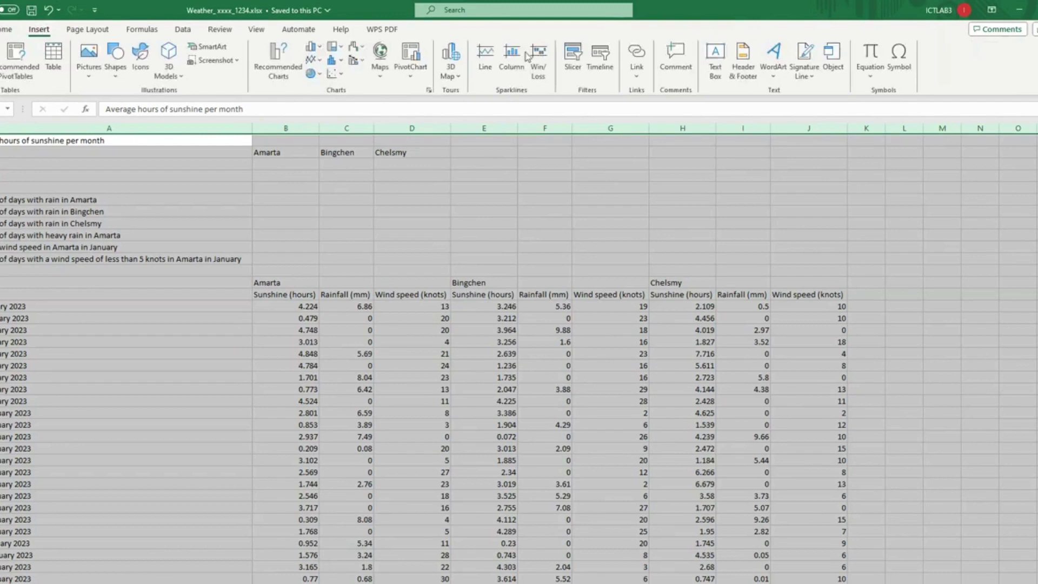
pyautogui.click(749, 72)
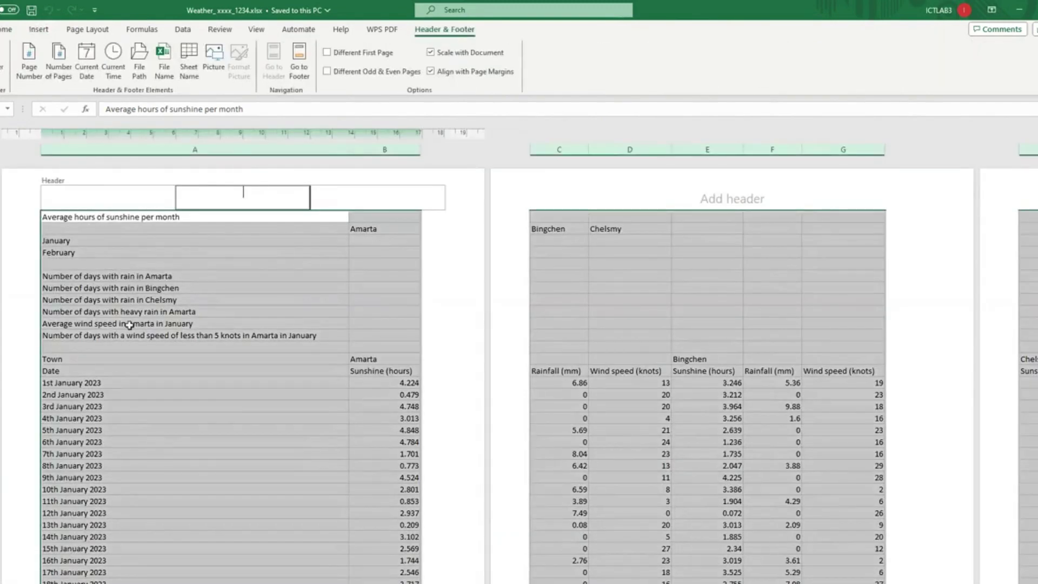
pyautogui.click(220, 394)
pyautogui.click(175, 360)
pyautogui.scroll(-9, 216, 360)
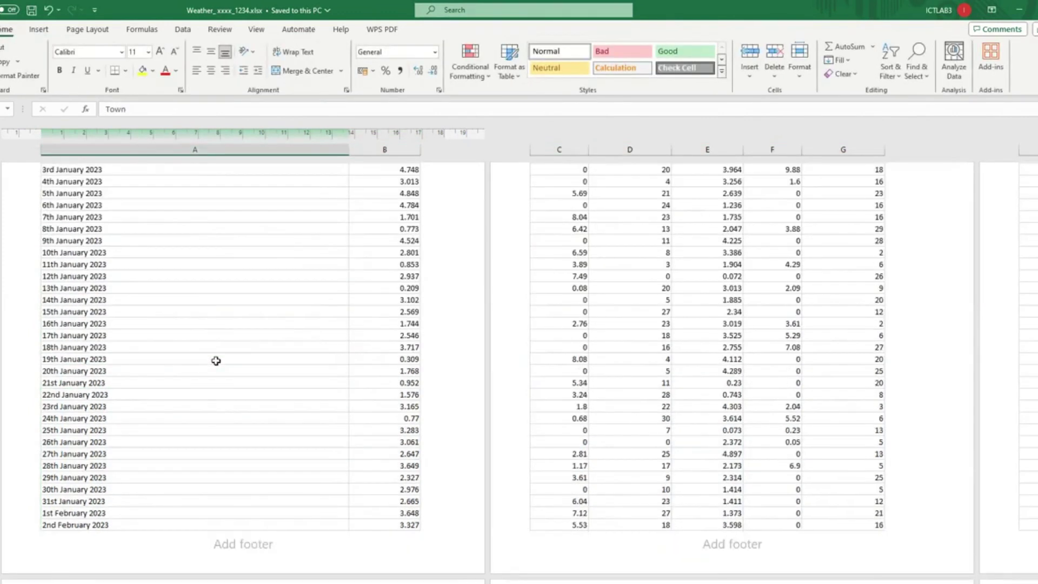
pyautogui.click(106, 461)
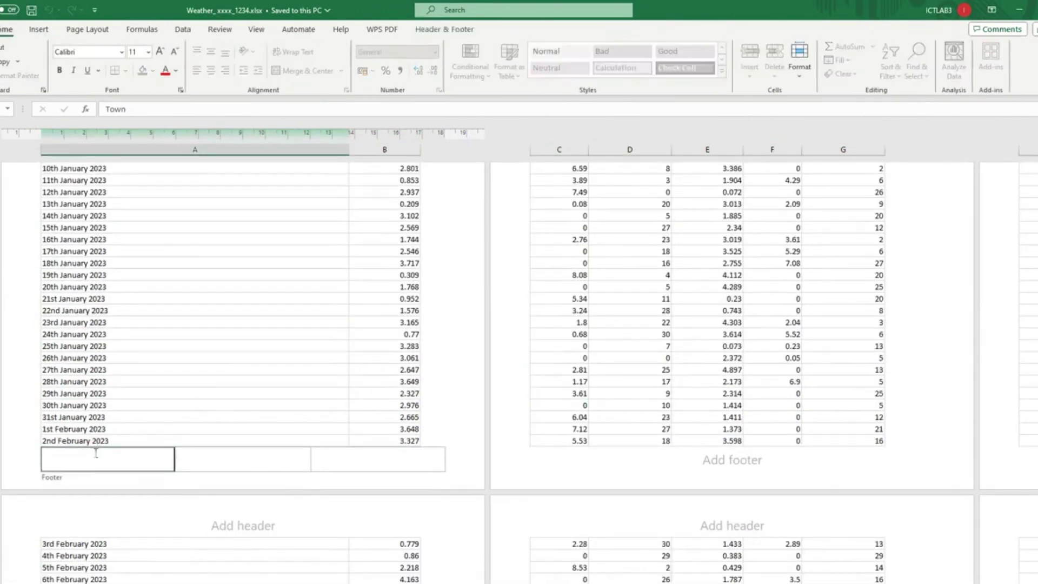
pyautogui.click(433, 30)
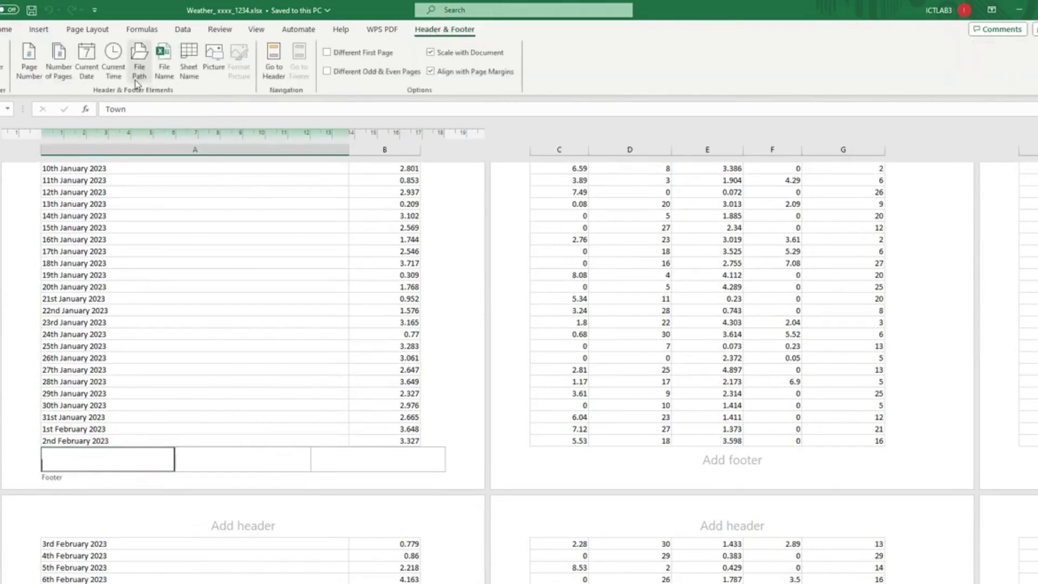
pyautogui.click(165, 65)
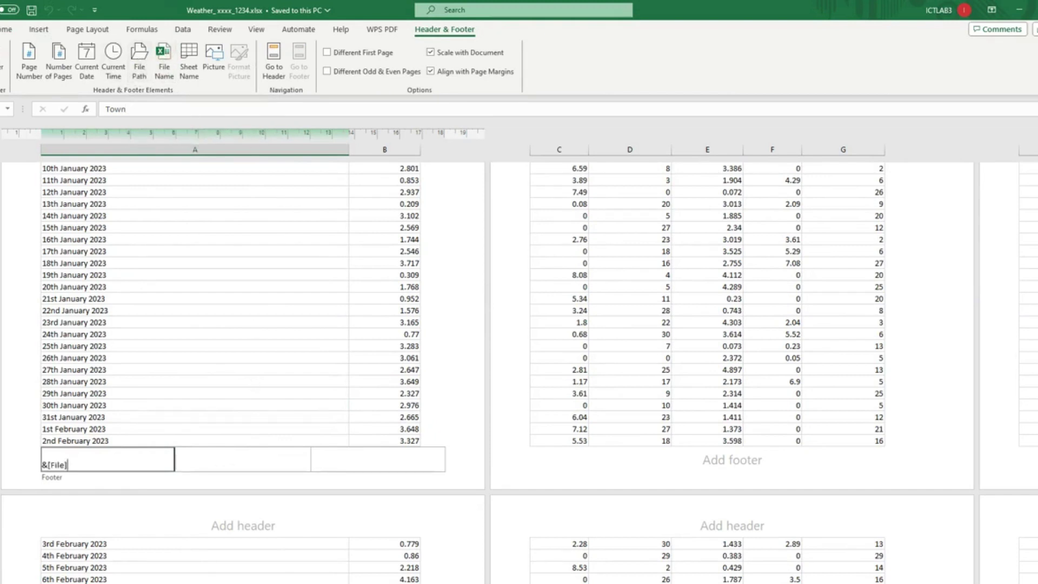
# Step: Enter the candidate's name, centre number and candidate number, separated by commas, in the footer's right section and return to Normal view
pyautogui.hotkey('alt', 'Tab')
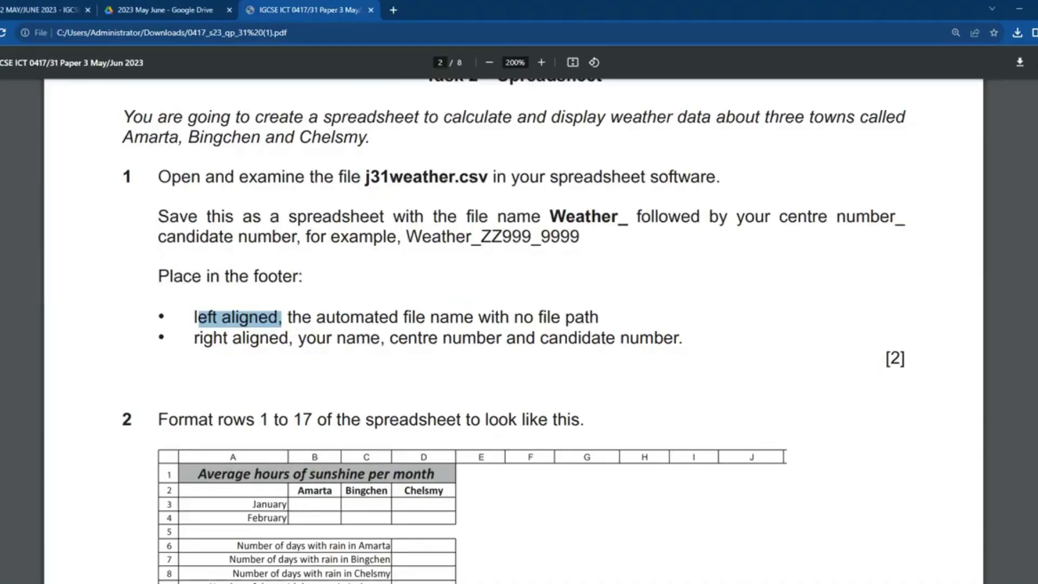
pyautogui.hotkey('alt', 'Tab')
pyautogui.click(348, 460)
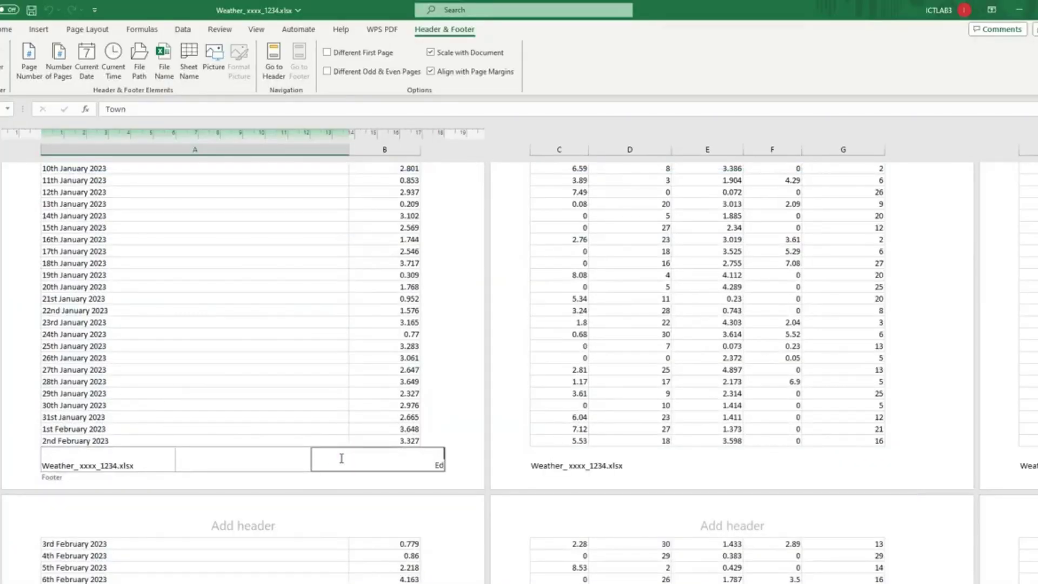
pyautogui.write('Edubbey, xxxx, 1234')
pyautogui.click(257, 29)
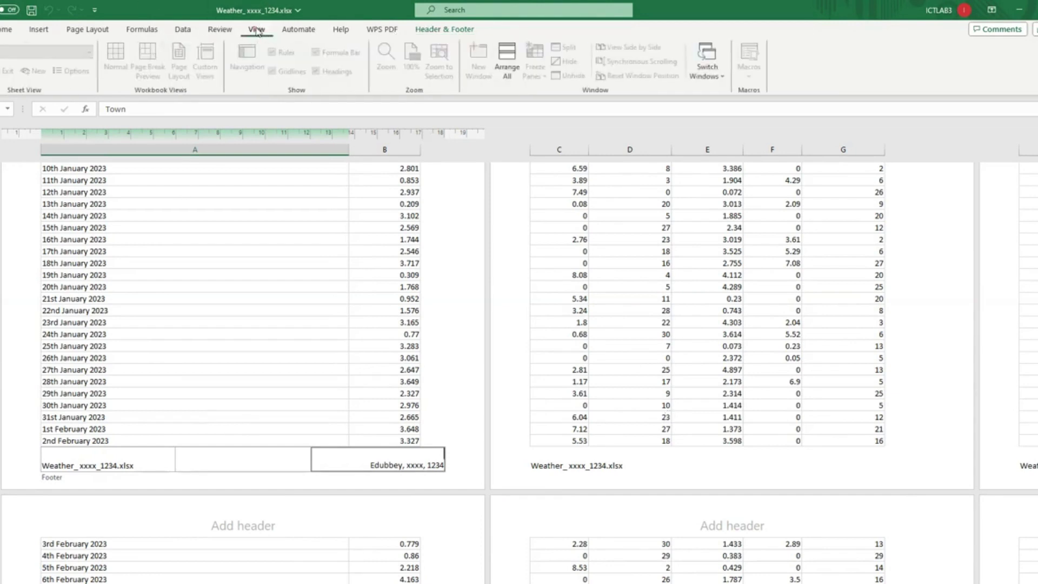
pyautogui.click(282, 299)
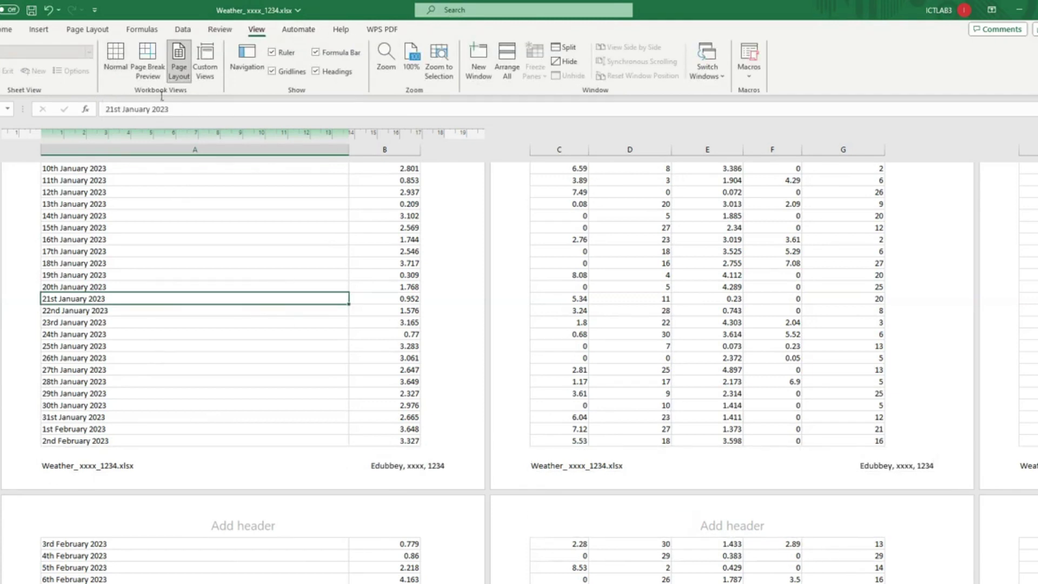
pyautogui.click(117, 58)
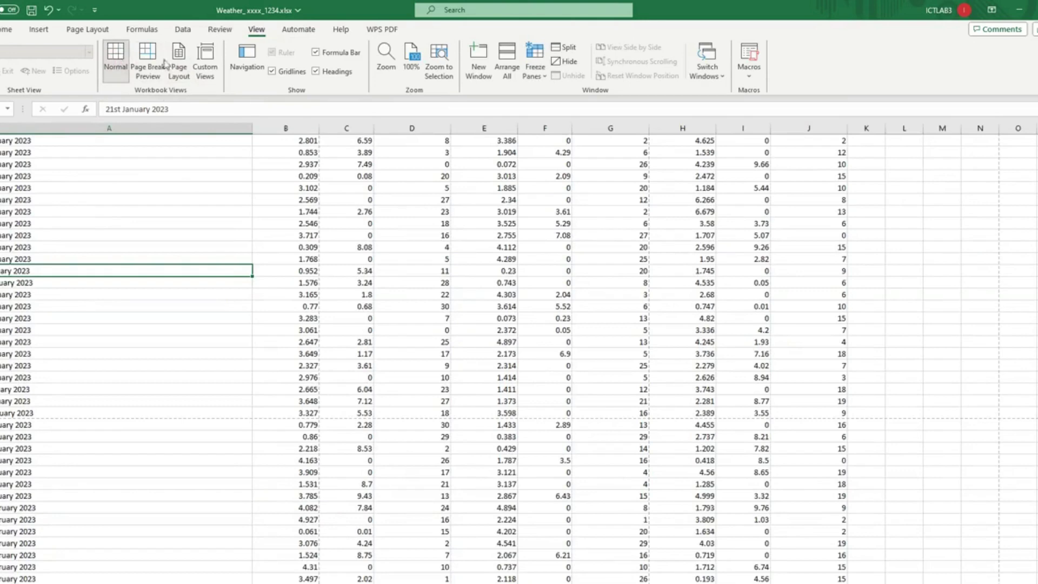
# Step: Arrange the exam paper and the weather workbook side by side, and read question 2's formatting and cell merging instructions
pyautogui.hotkey('alt', 'Tab')
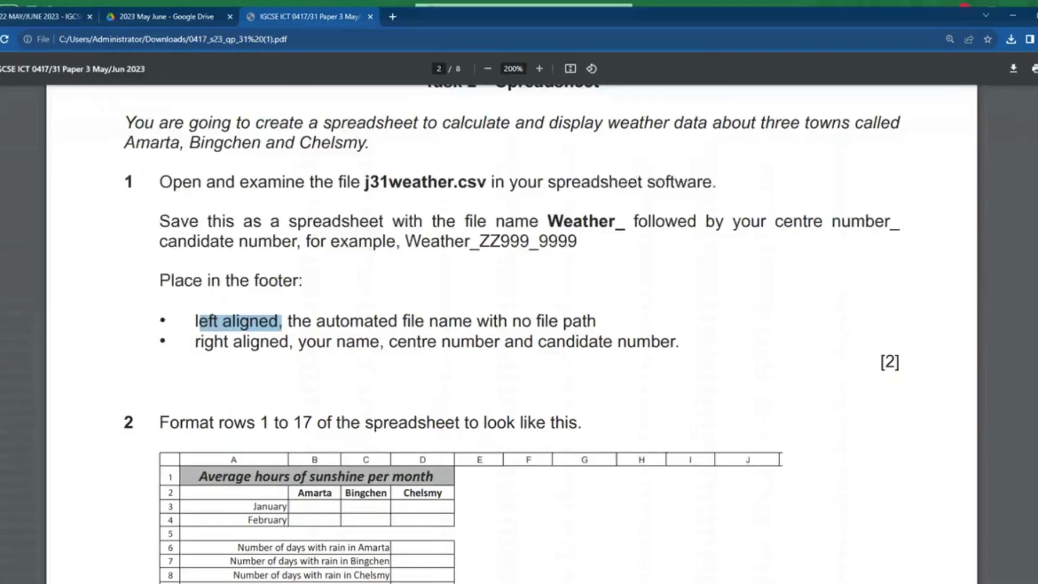
pyautogui.scroll(-5, 269, 320)
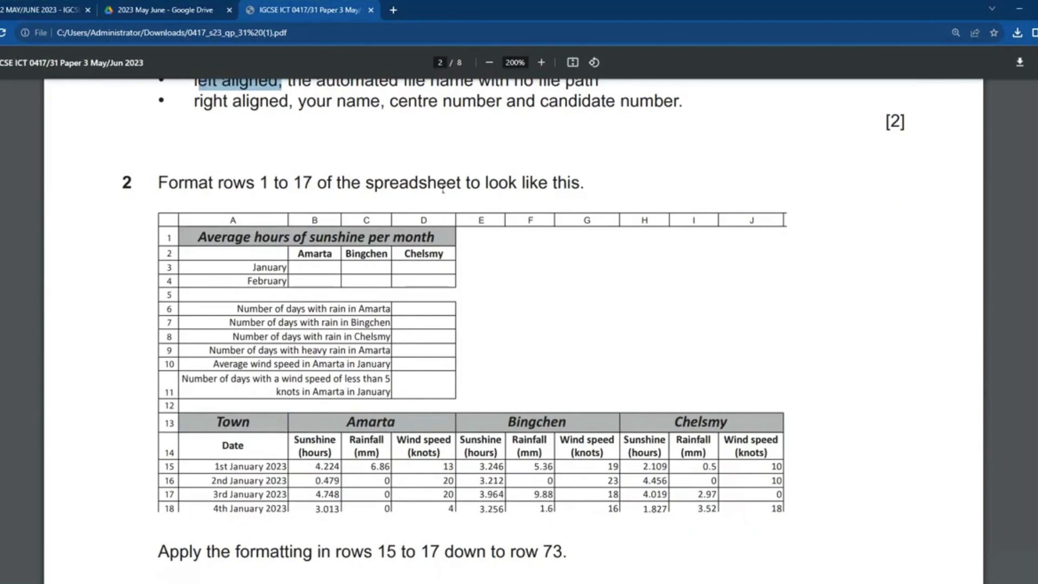
pyautogui.scroll(-2, 539, 322)
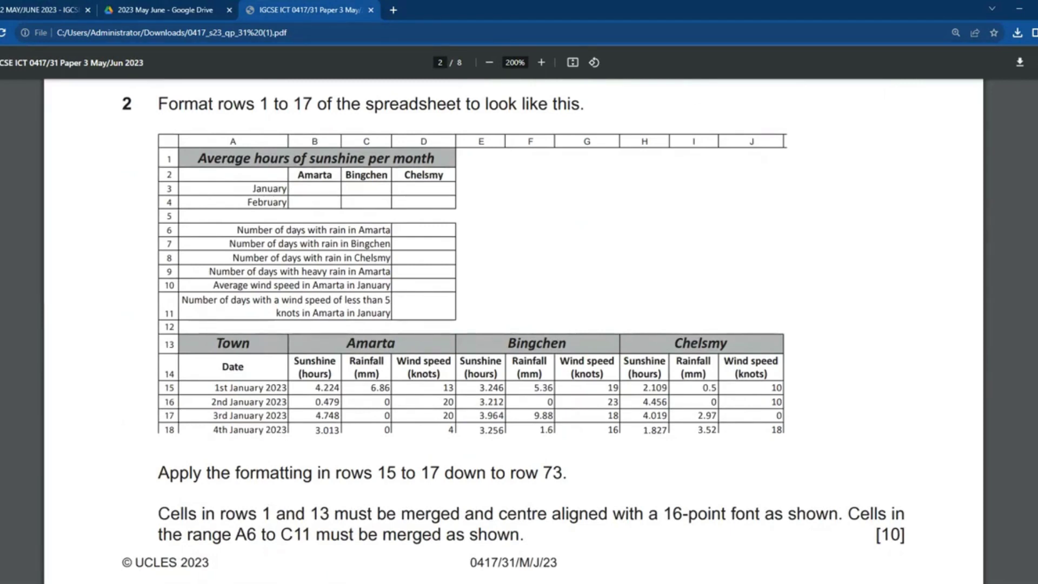
pyautogui.hotkey('alt', 'Tab')
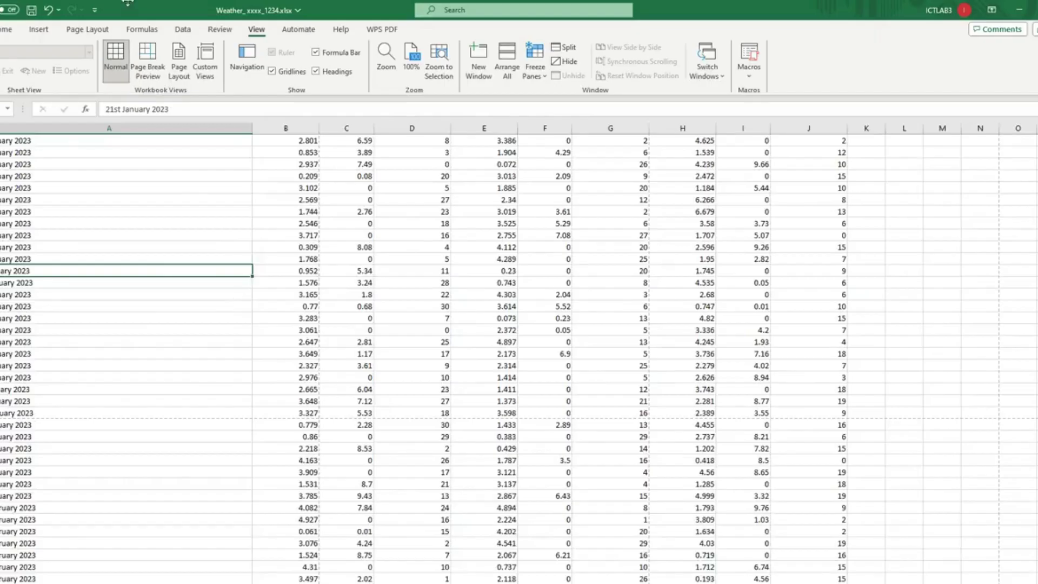
pyautogui.scroll(8, 221, 251)
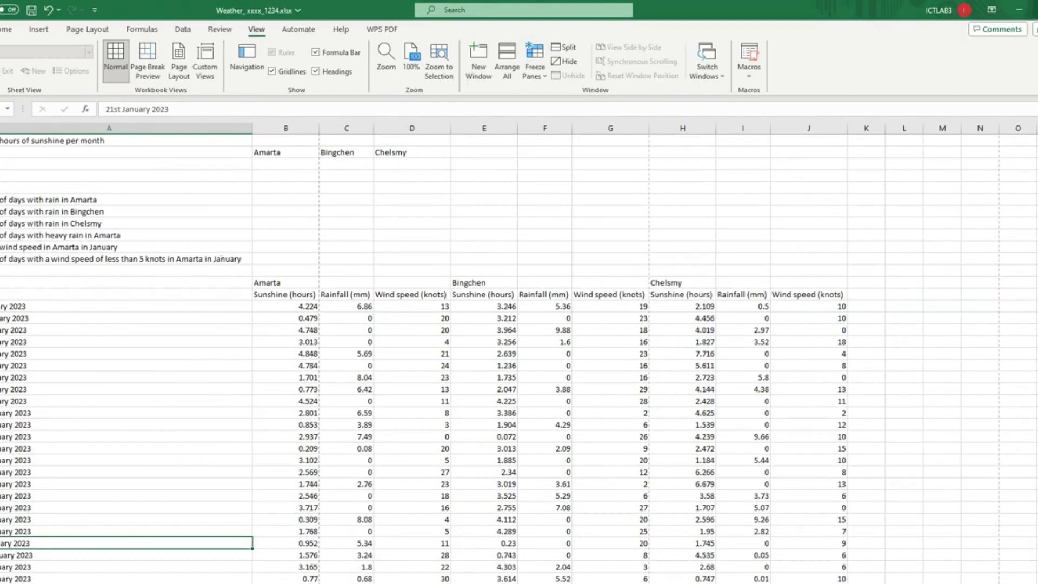
pyautogui.hotkey('alt', 'Tab')
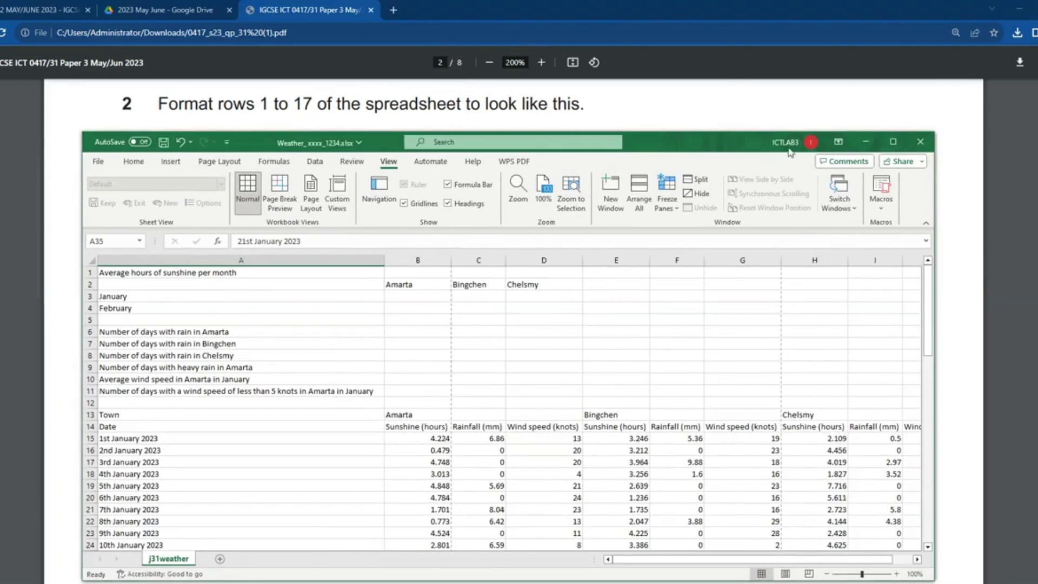
pyautogui.hotkey('alt', 'Tab')
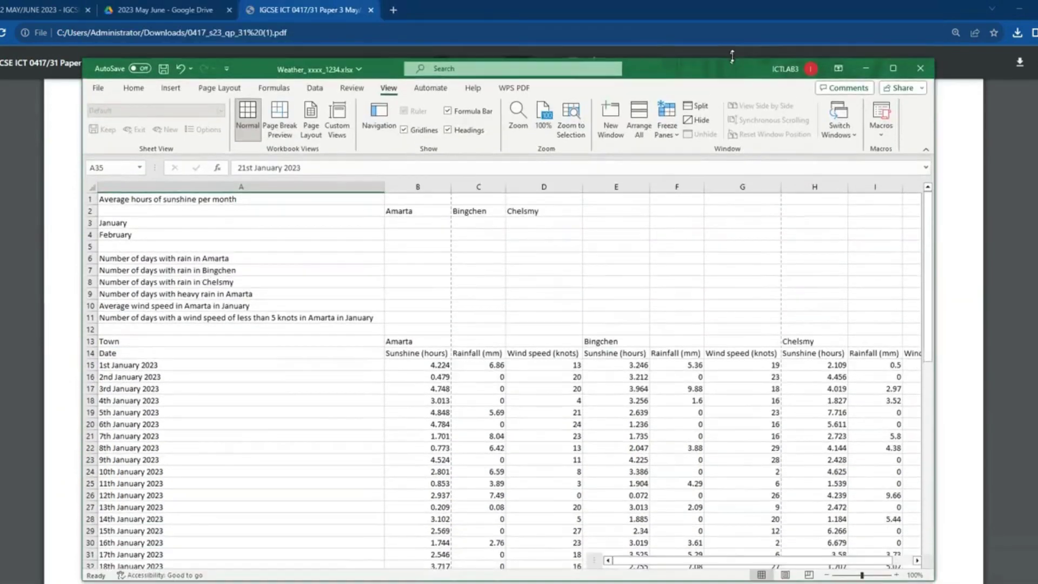
pyautogui.click(85, 292)
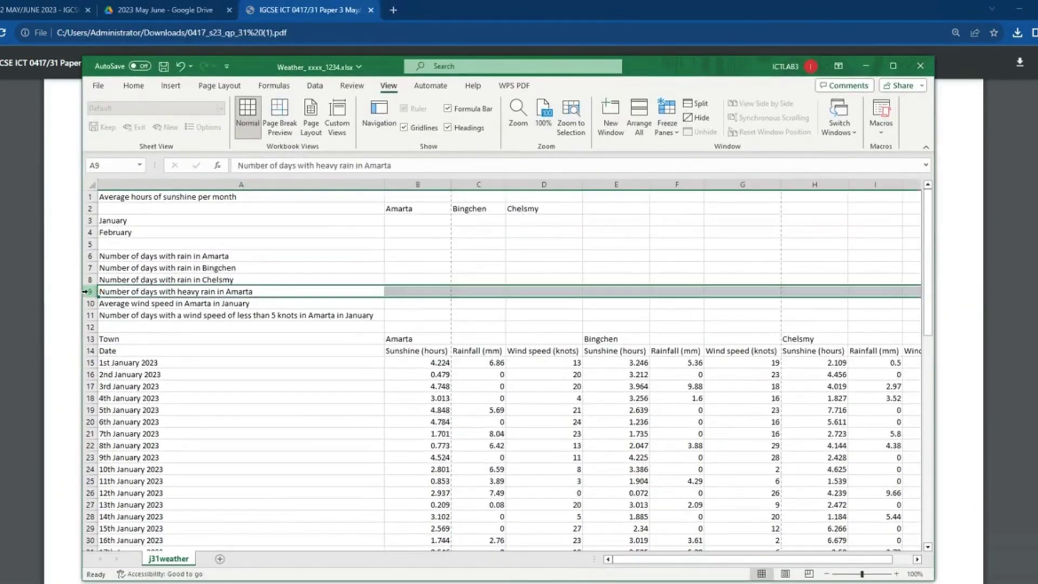
pyautogui.moveTo(81, 284); pyautogui.dragTo(437, 296)
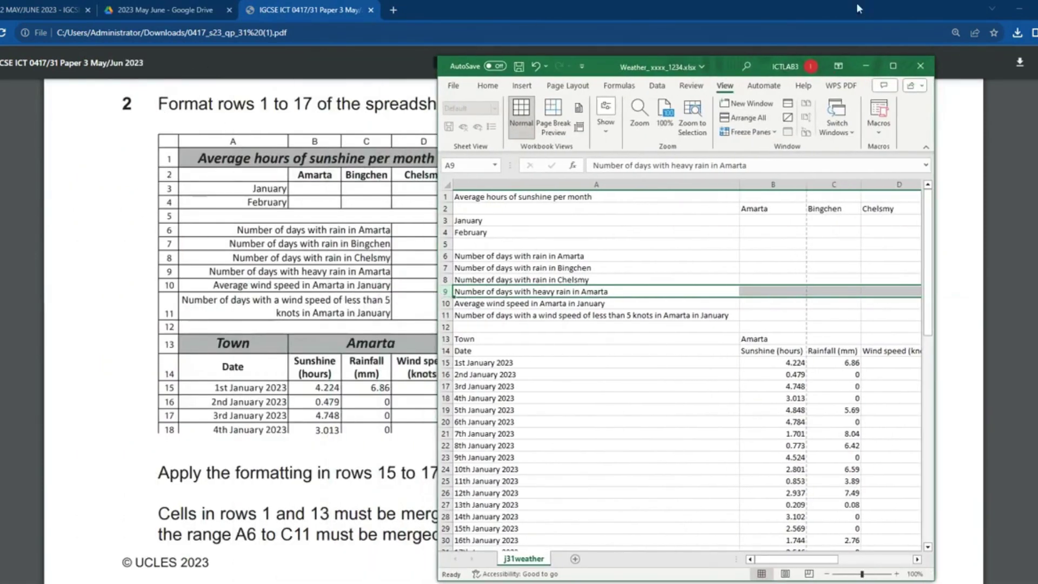
pyautogui.click(1019, 12)
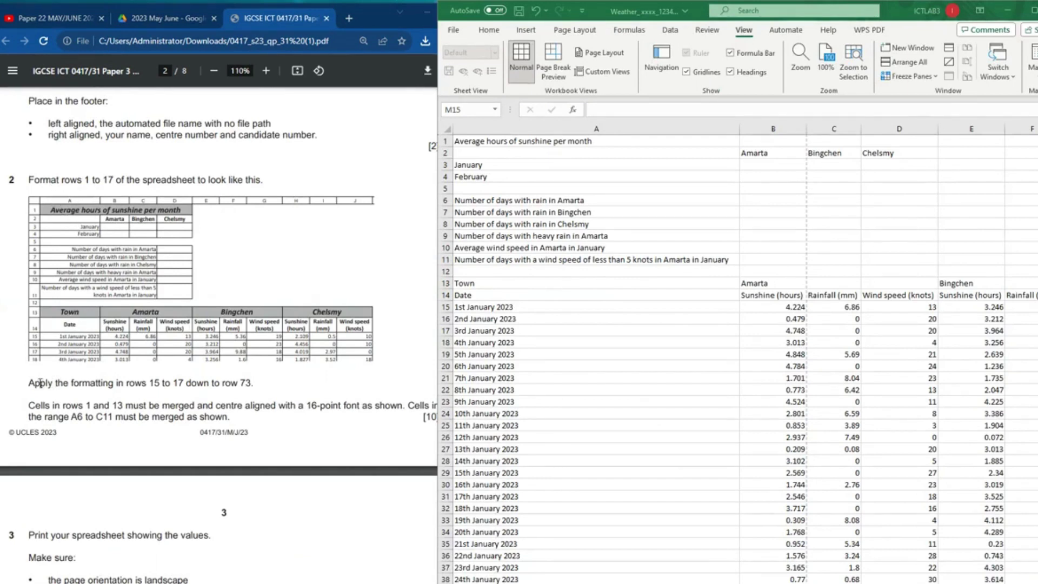
pyautogui.moveTo(30, 382); pyautogui.dragTo(251, 381)
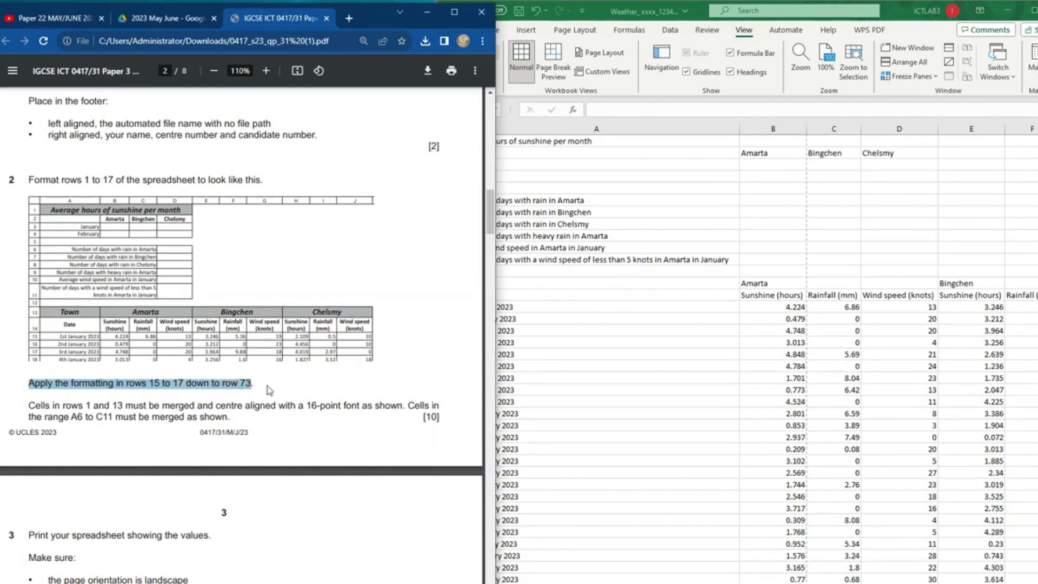
pyautogui.moveTo(28, 405); pyautogui.dragTo(191, 401)
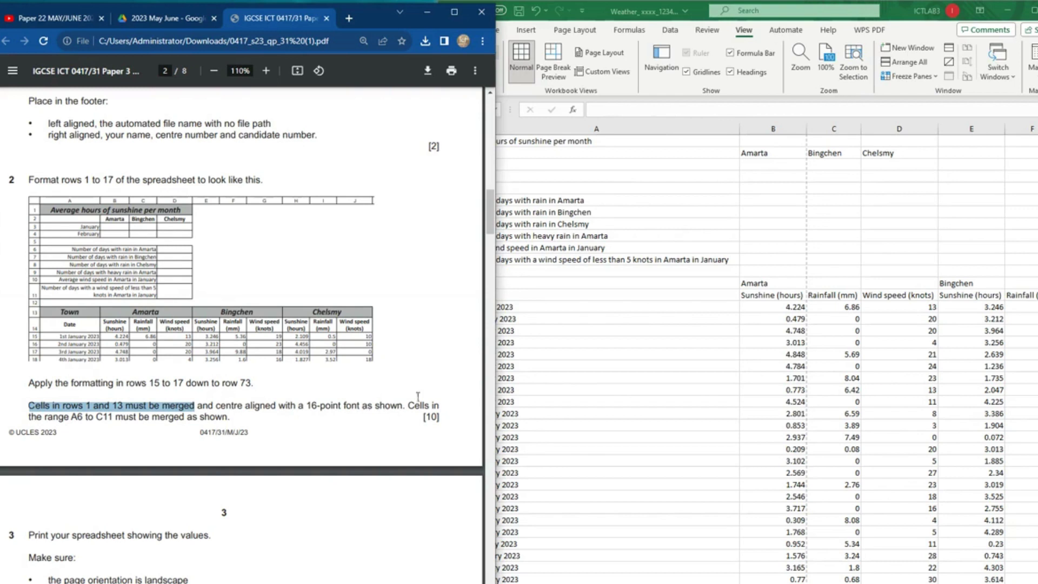
# Step: Merge and centre the title "Average hours of sunshine per month" across cells A1 to D1 of the weather sheet
pyautogui.click(610, 225)
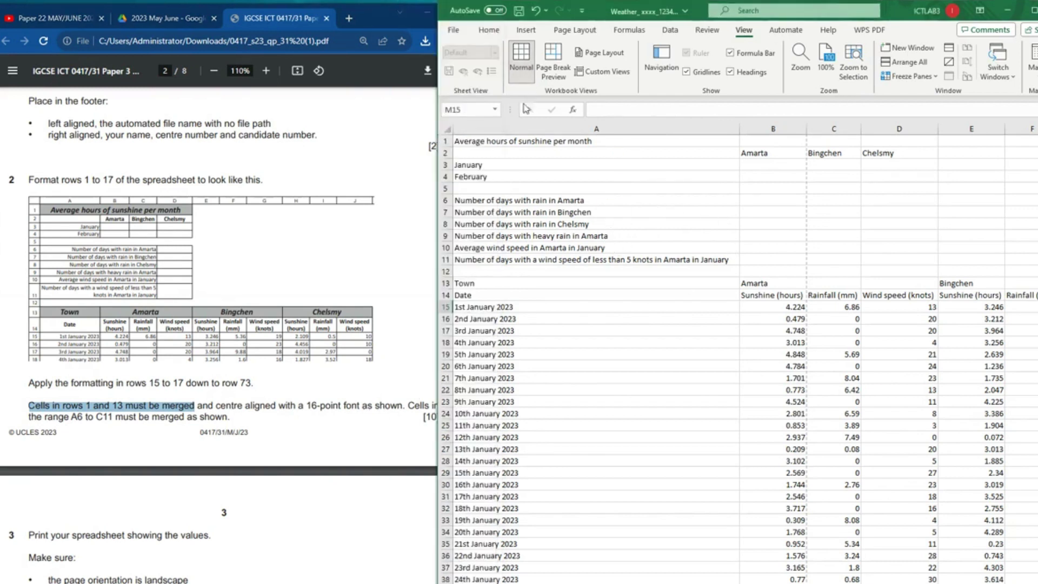
pyautogui.click(492, 141)
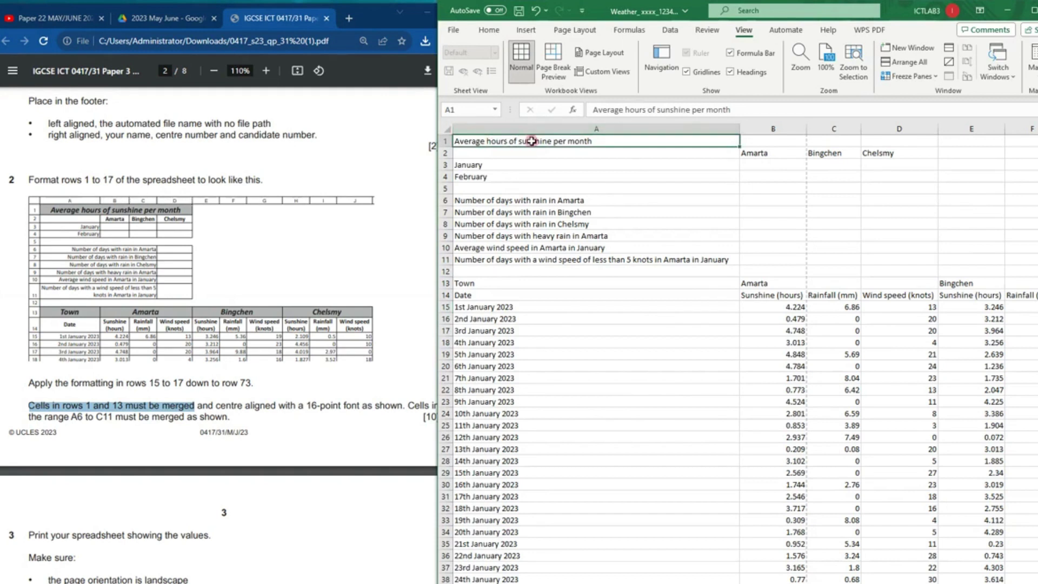
pyautogui.moveTo(545, 142); pyautogui.dragTo(930, 142)
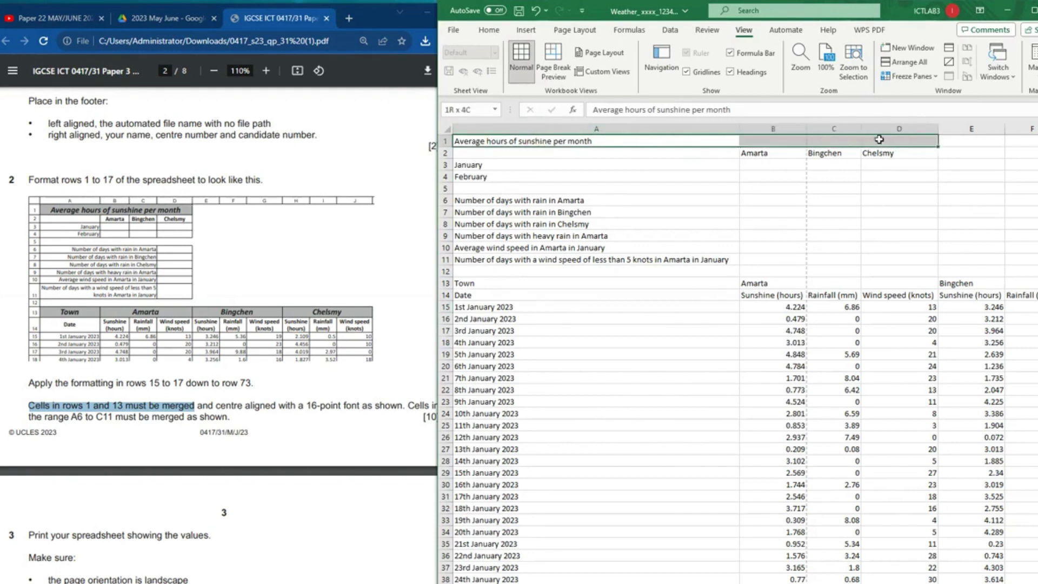
pyautogui.click(489, 29)
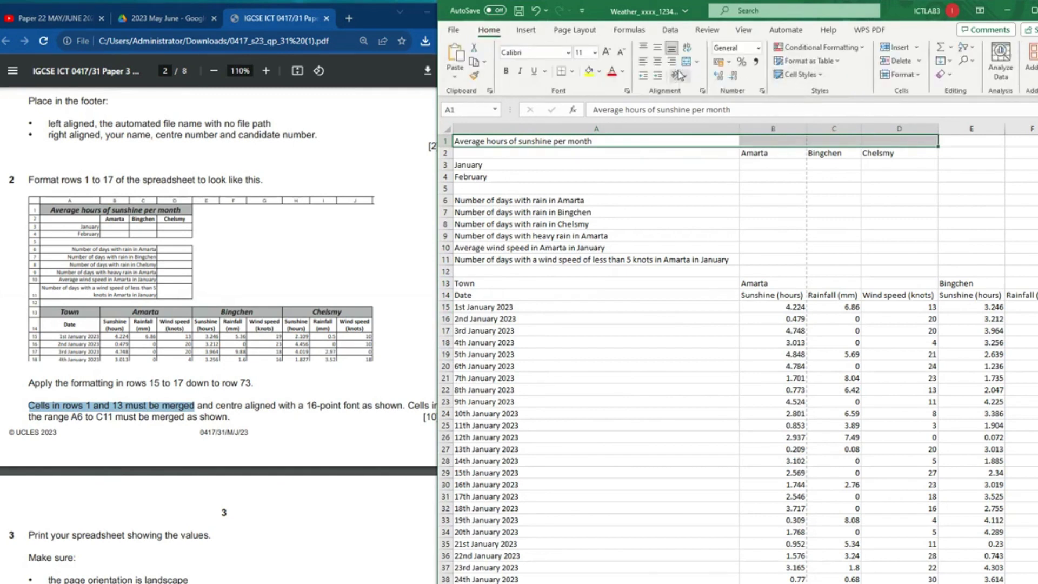
pyautogui.click(690, 64)
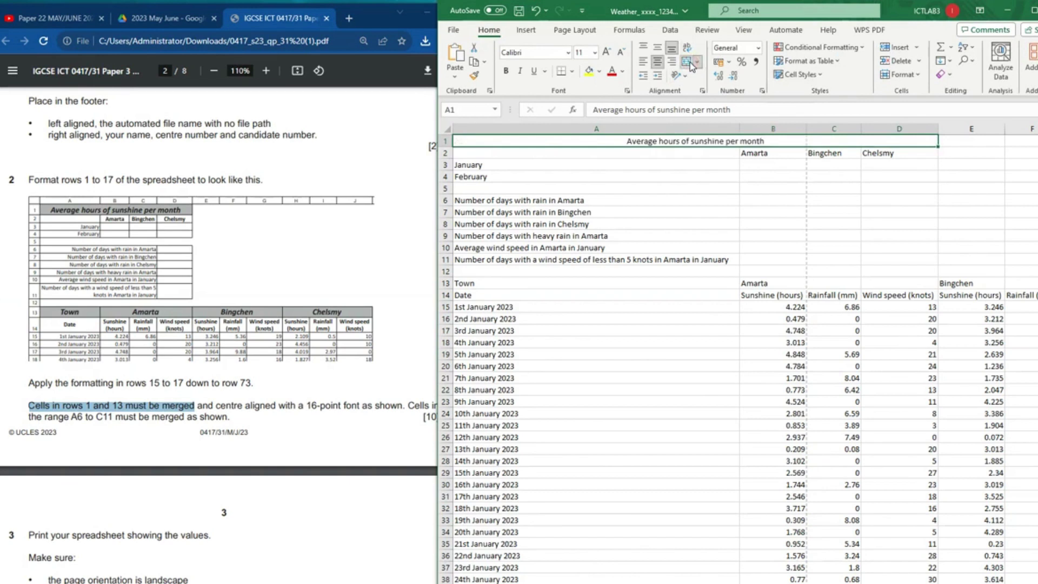
# Step: Centre Town in A13, and merge and centre the row 13 headings Amarta (B:D), Bingchen (E:G) and Chelsmy (H:J)
pyautogui.click(468, 284)
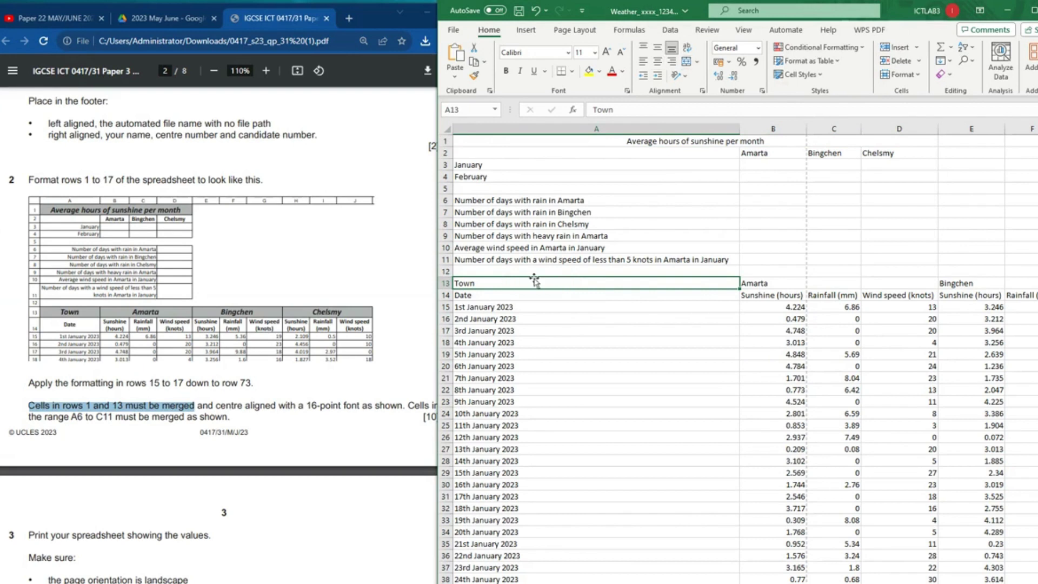
pyautogui.click(658, 67)
pyautogui.click(784, 281)
pyautogui.moveTo(783, 282); pyautogui.dragTo(875, 262)
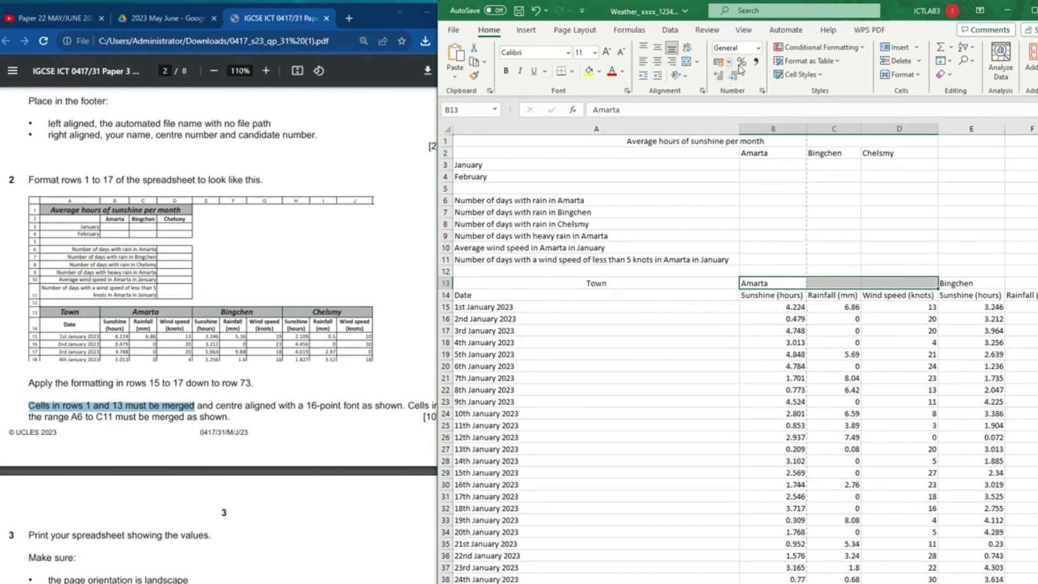
pyautogui.click(686, 61)
pyautogui.moveTo(954, 283); pyautogui.dragTo(774, 282)
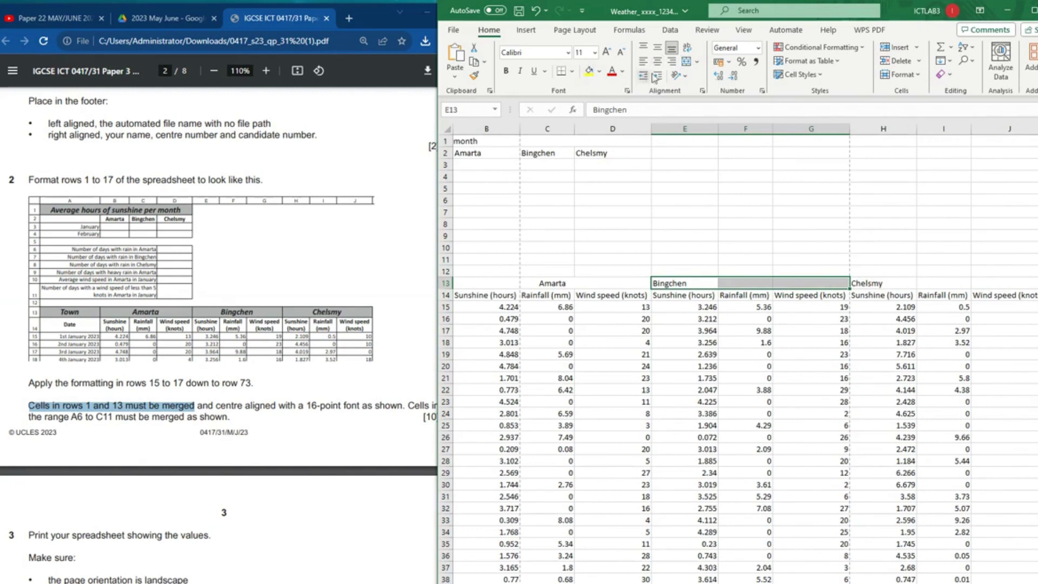
pyautogui.click(686, 61)
pyautogui.moveTo(880, 285); pyautogui.dragTo(1005, 280)
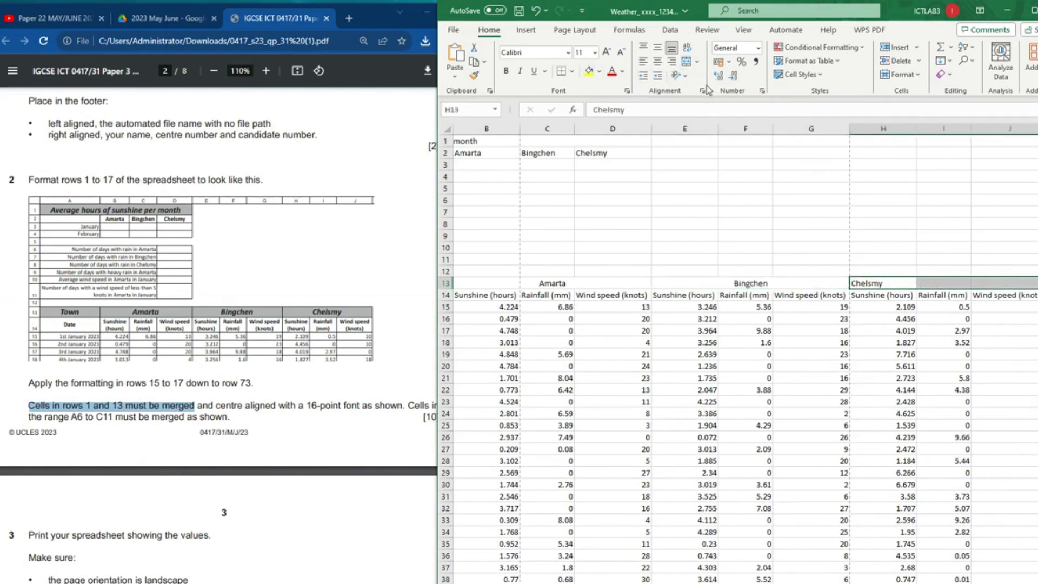
pyautogui.click(686, 61)
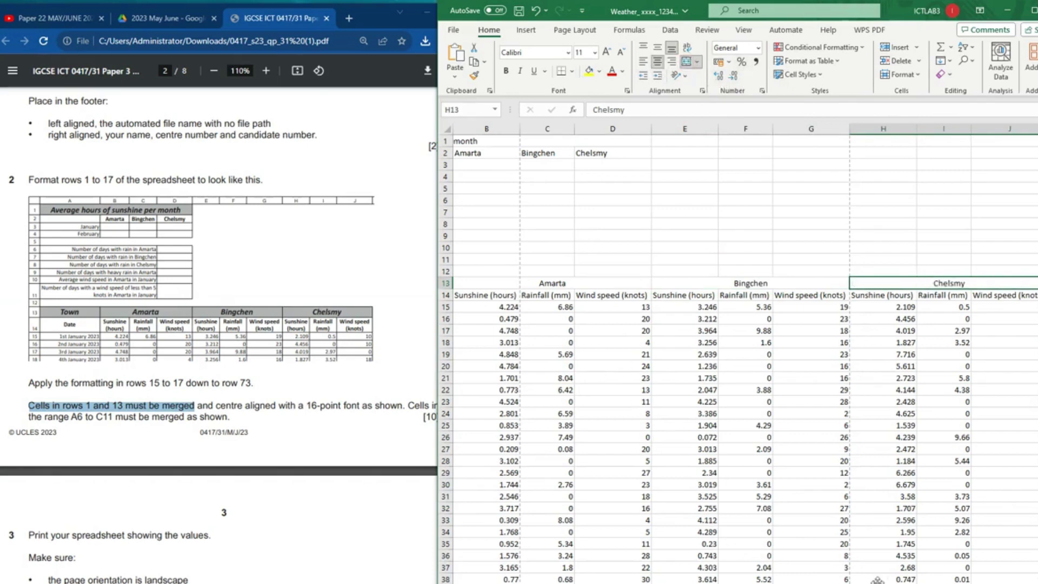
# Step: Apply all borders to the average sunshine table in cells A1 to D4
pyautogui.hscroll(-1, 908, 579)
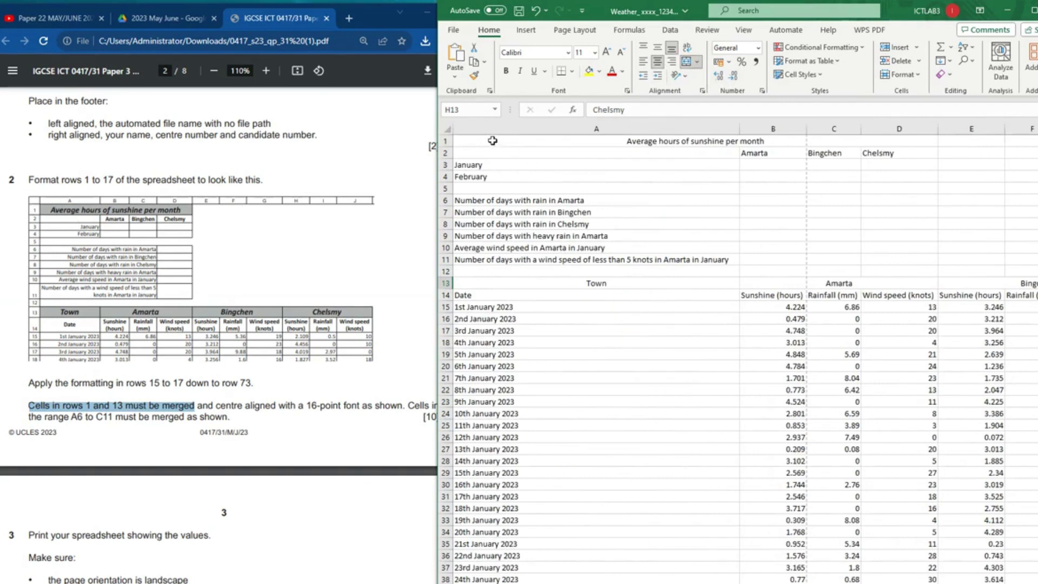
pyautogui.moveTo(490, 140); pyautogui.dragTo(598, 171)
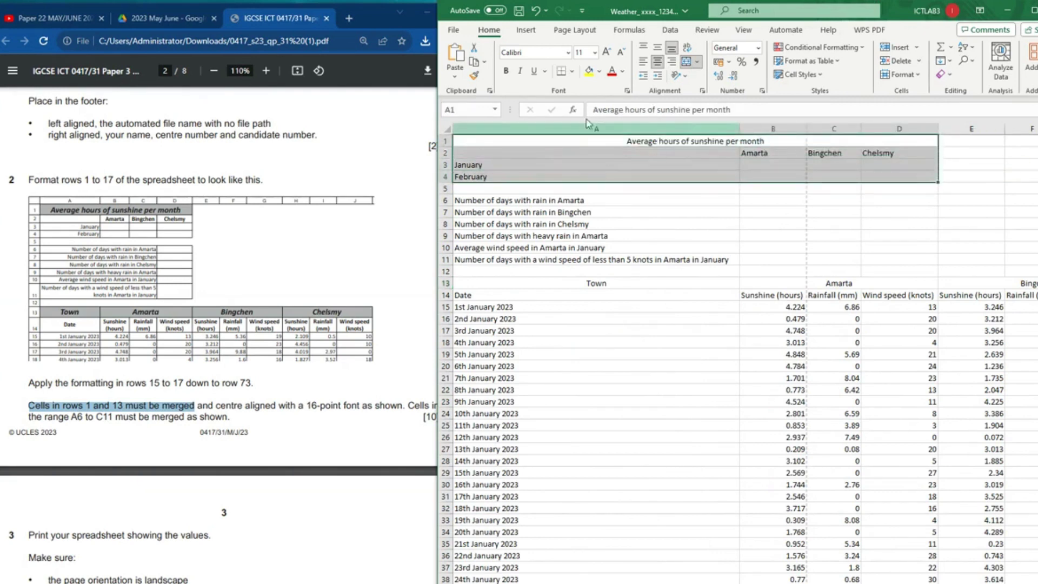
pyautogui.click(574, 72)
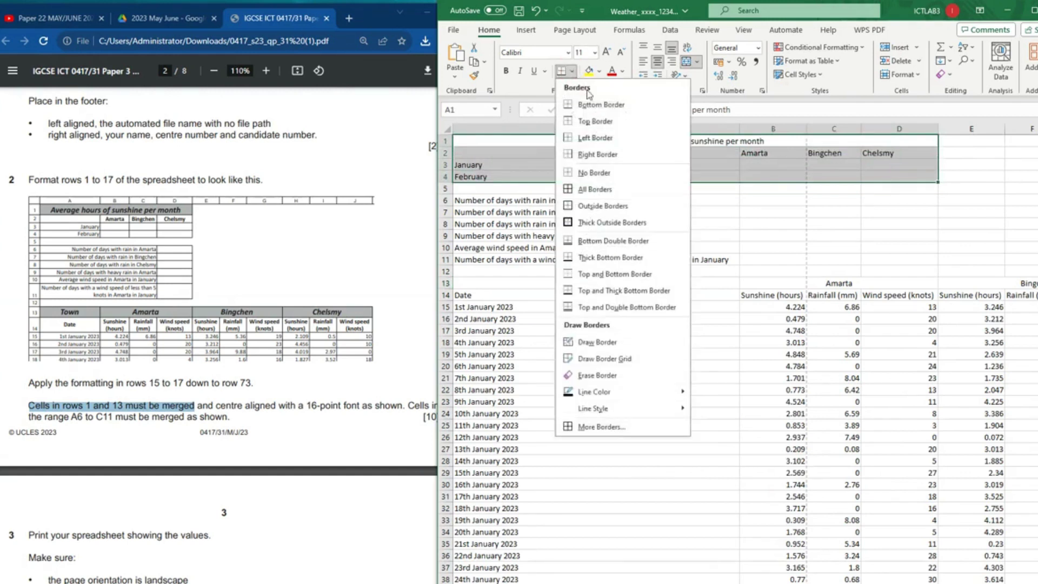
pyautogui.click(586, 190)
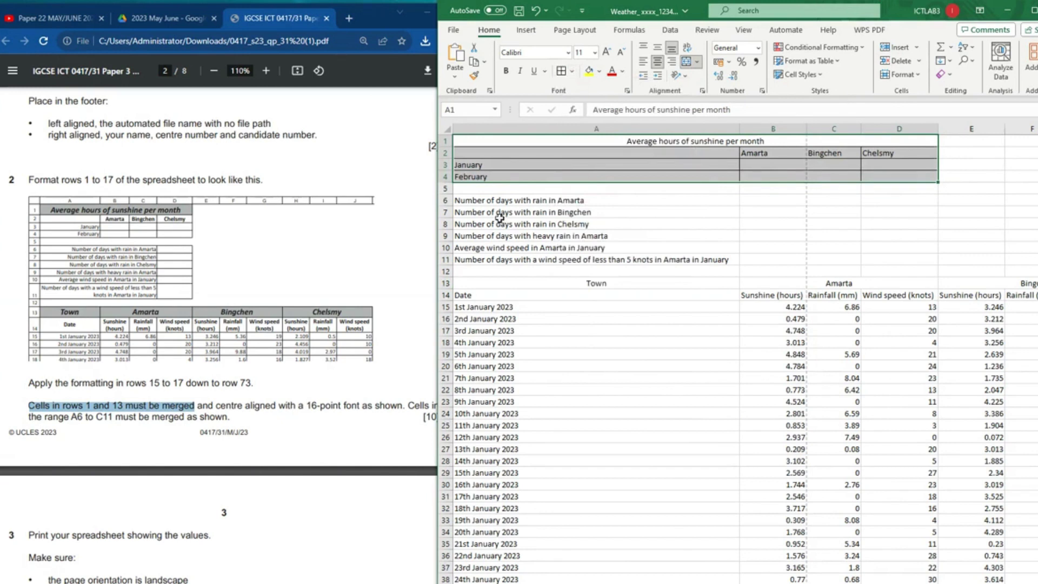
# Step: Apply all borders to the rain and wind statistics block in cells A6 to D11
pyautogui.moveTo(479, 201); pyautogui.dragTo(628, 254)
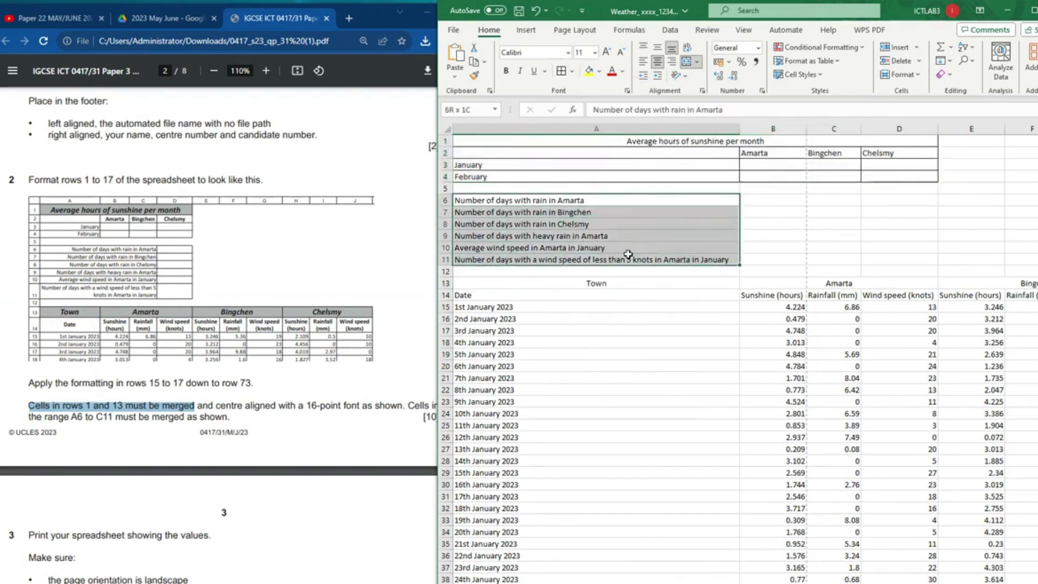
pyautogui.moveTo(629, 255); pyautogui.dragTo(628, 254)
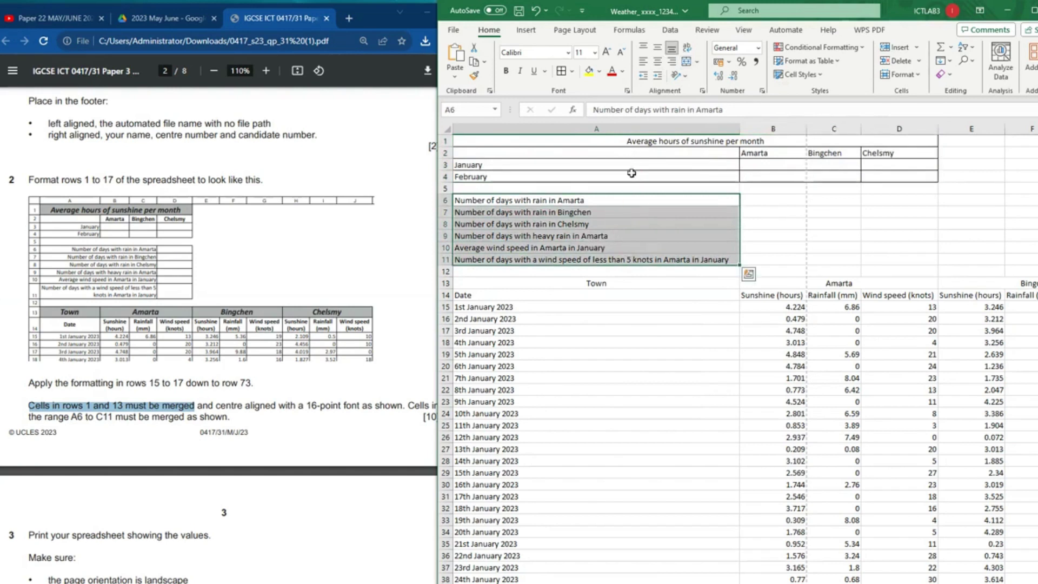
pyautogui.click(593, 204)
pyautogui.moveTo(568, 201); pyautogui.dragTo(898, 264)
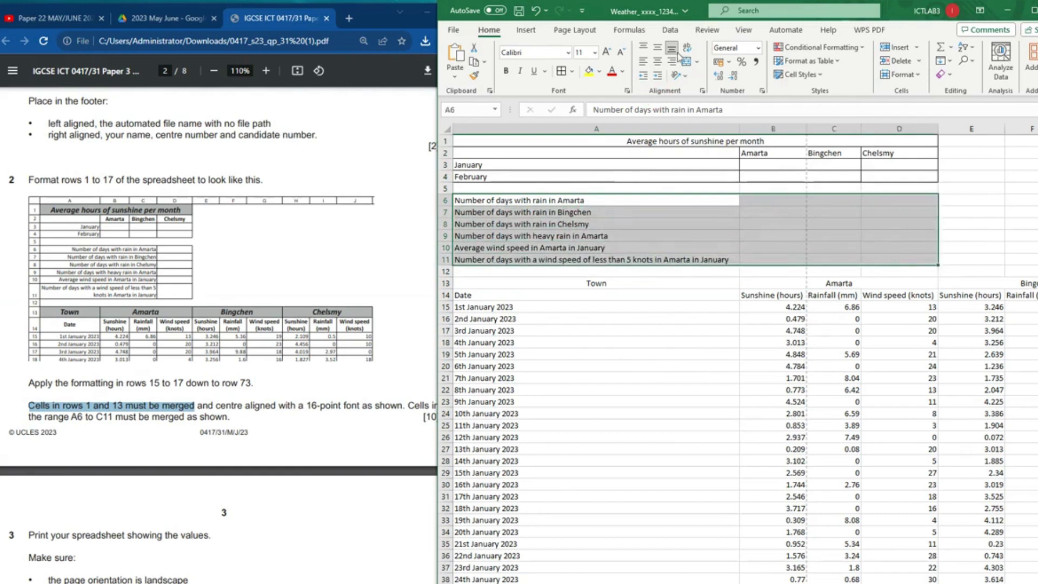
pyautogui.click(562, 72)
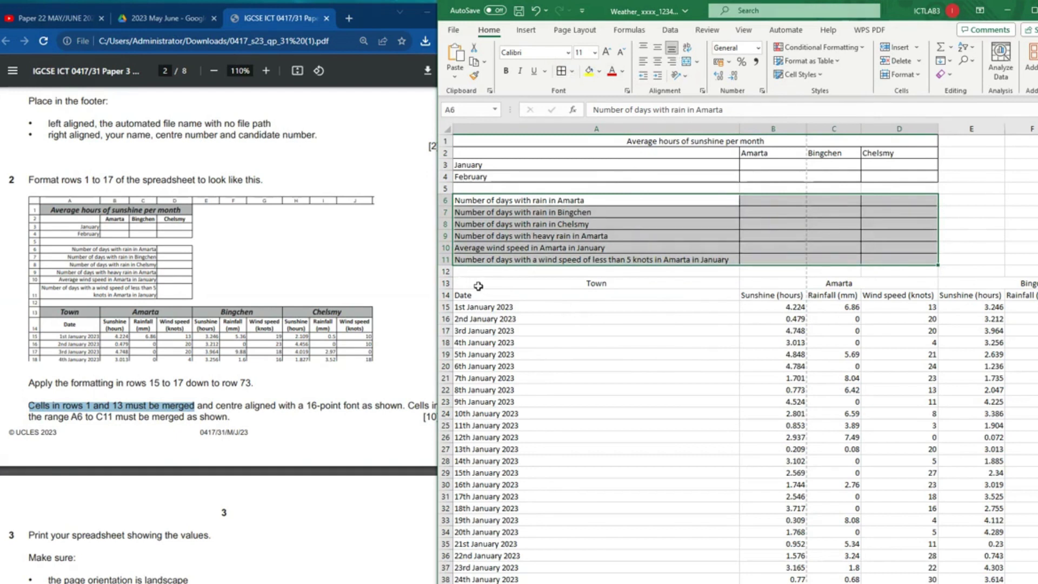
# Step: Apply all borders to the town weather data in rows 13 to 17, from column A to column J
pyautogui.moveTo(478, 283); pyautogui.dragTo(981, 320)
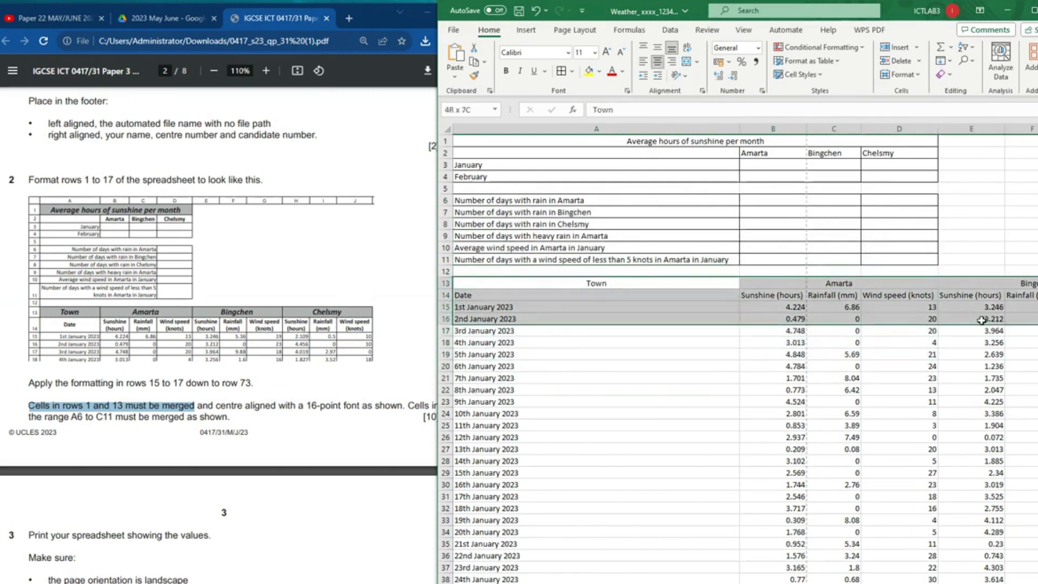
pyautogui.moveTo(982, 320)
pyautogui.mouseDown()
pyautogui.moveTo(1006, 319)
pyautogui.moveTo(985, 314)
pyautogui.moveTo(989, 332)
pyautogui.mouseUp()
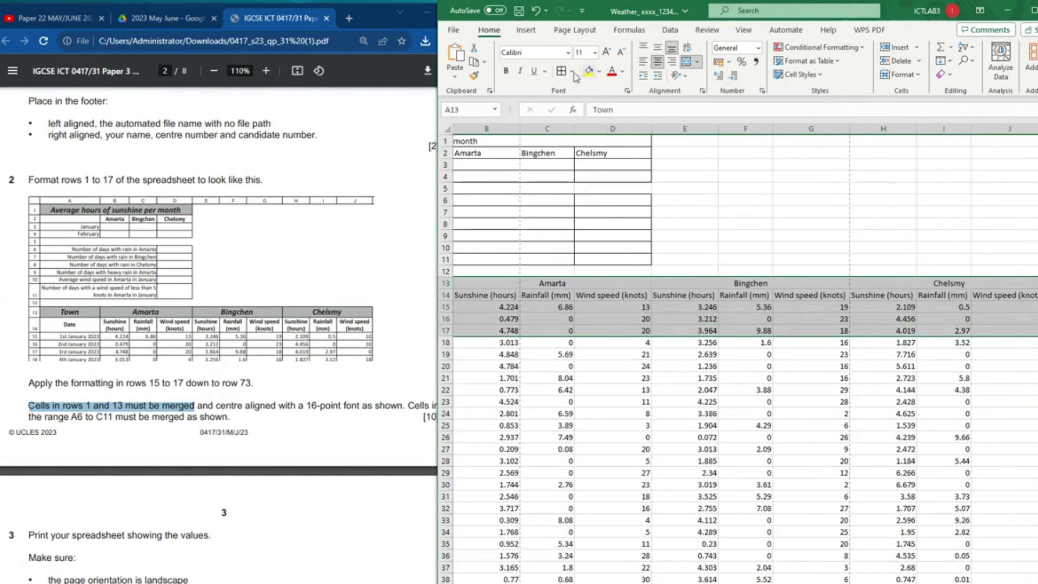
pyautogui.hscroll(-2, 780, 385)
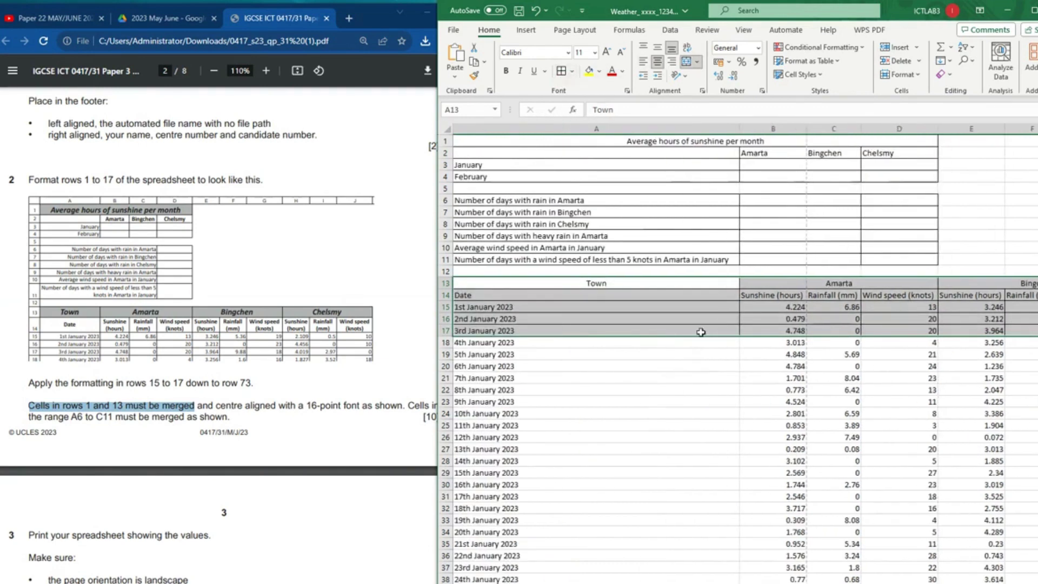
pyautogui.click(622, 201)
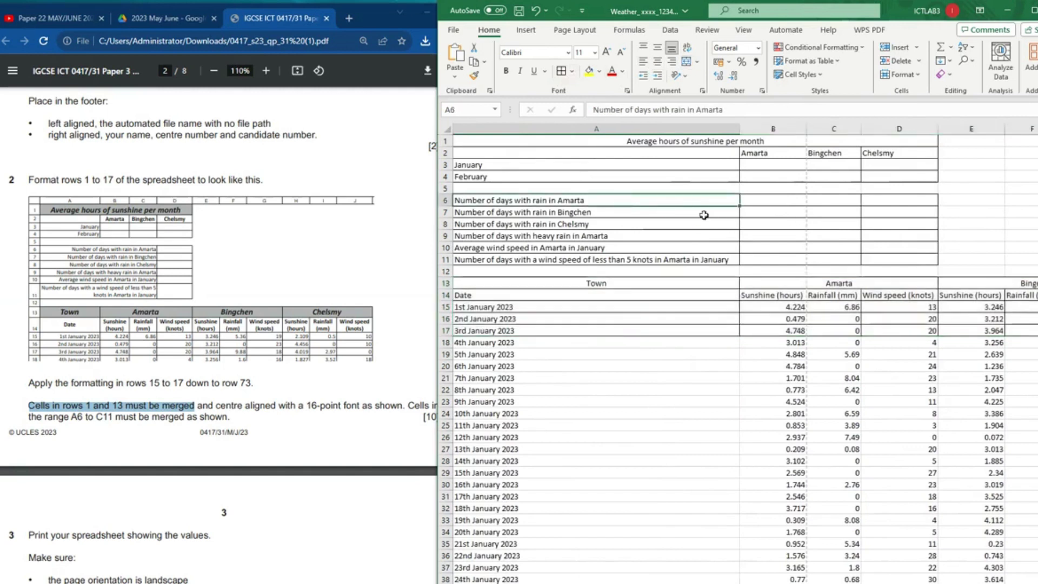
# Step: Make the merged title in row 1 bold and italic, as shown in the exam paper
pyautogui.click(627, 143)
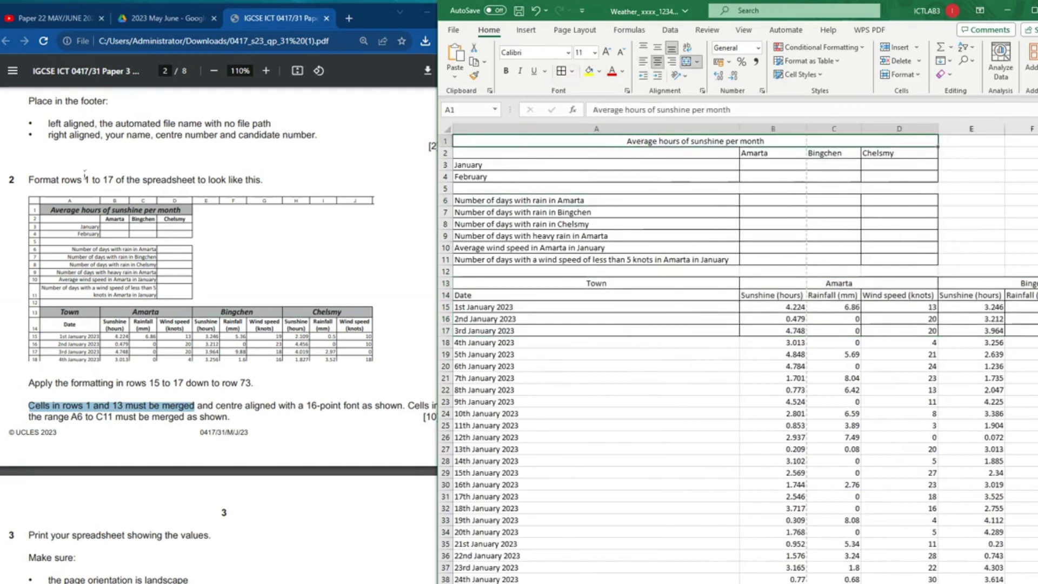
pyautogui.click(507, 71)
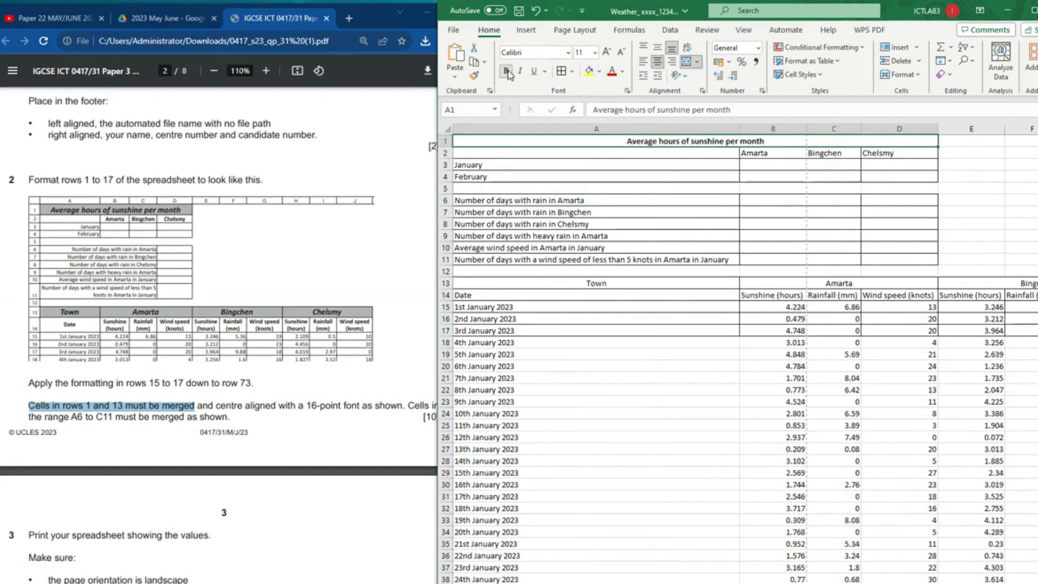
pyautogui.click(520, 73)
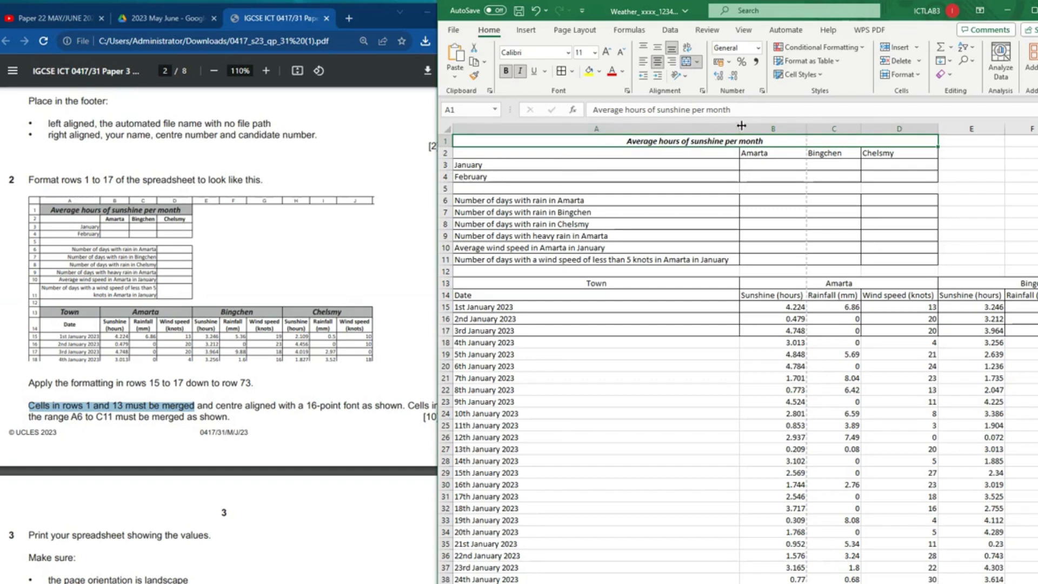
# Step: Narrow columns A to D to resemble the exam paper's layout, and fill the merged title cell in row 1 with grey
pyautogui.moveTo(740, 128); pyautogui.dragTo(585, 131)
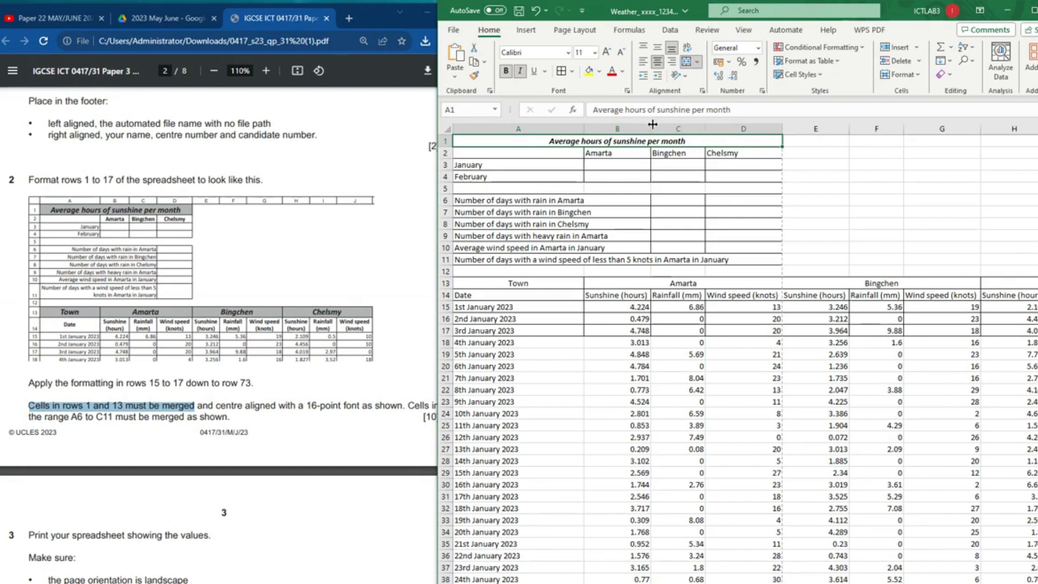
pyautogui.moveTo(653, 125); pyautogui.dragTo(675, 123)
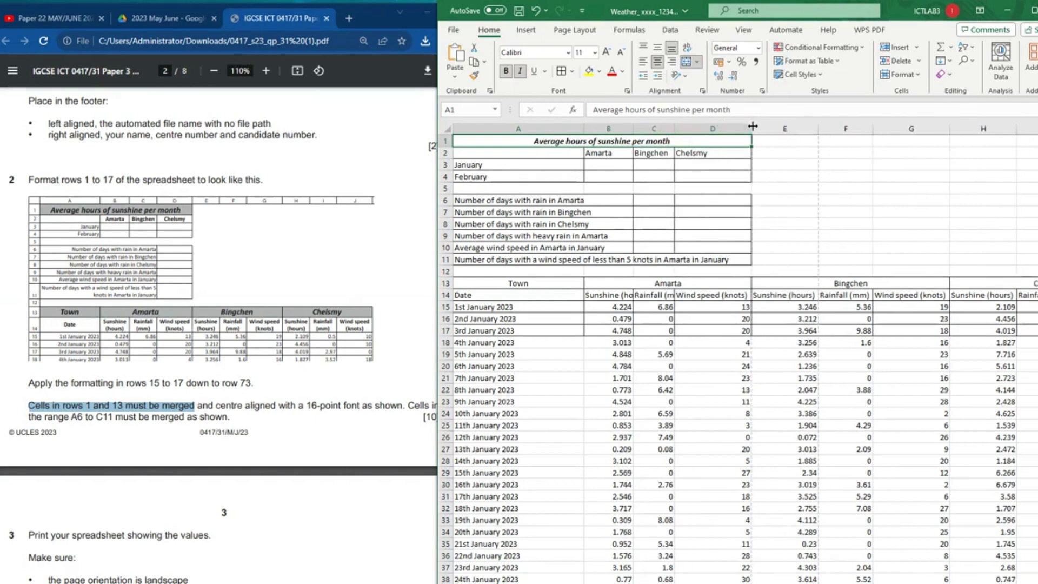
pyautogui.moveTo(753, 125); pyautogui.dragTo(739, 133)
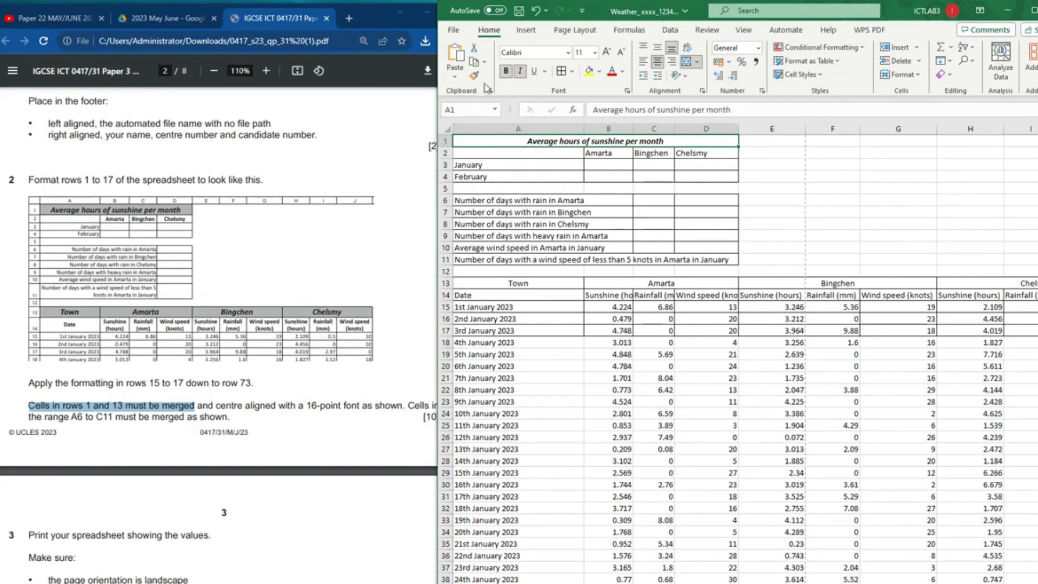
pyautogui.click(599, 72)
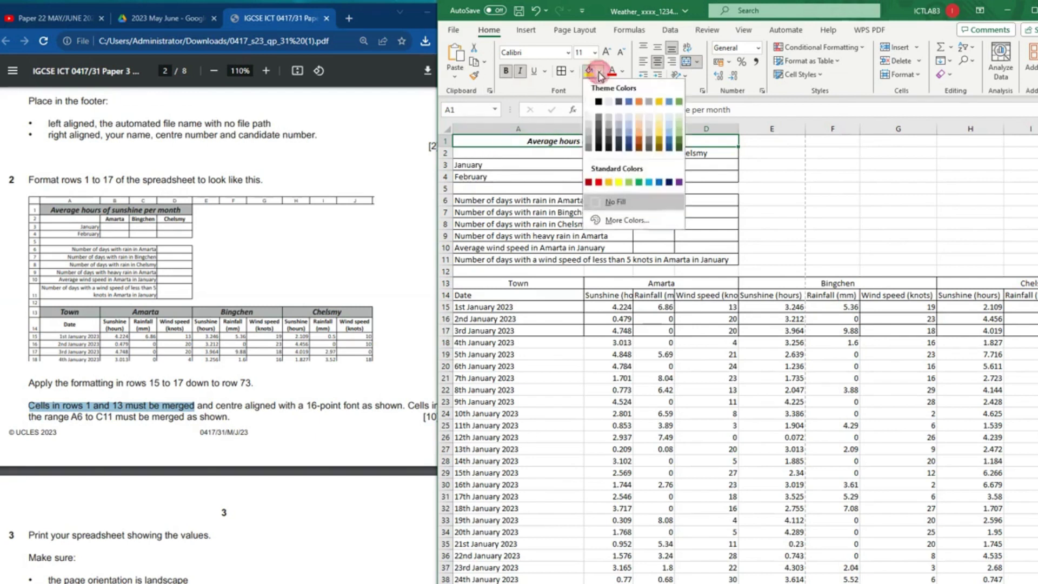
pyautogui.click(592, 143)
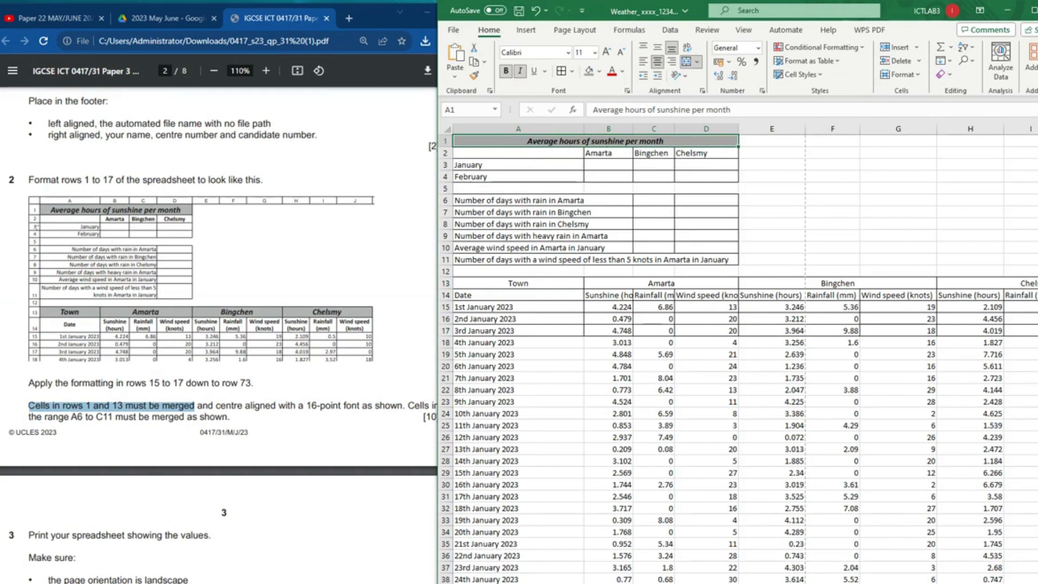
# Step: Make the town headings Amarta, Bingchen and Chelsmy in cells B2 to D2 bold and centre aligned
pyautogui.click(606, 153)
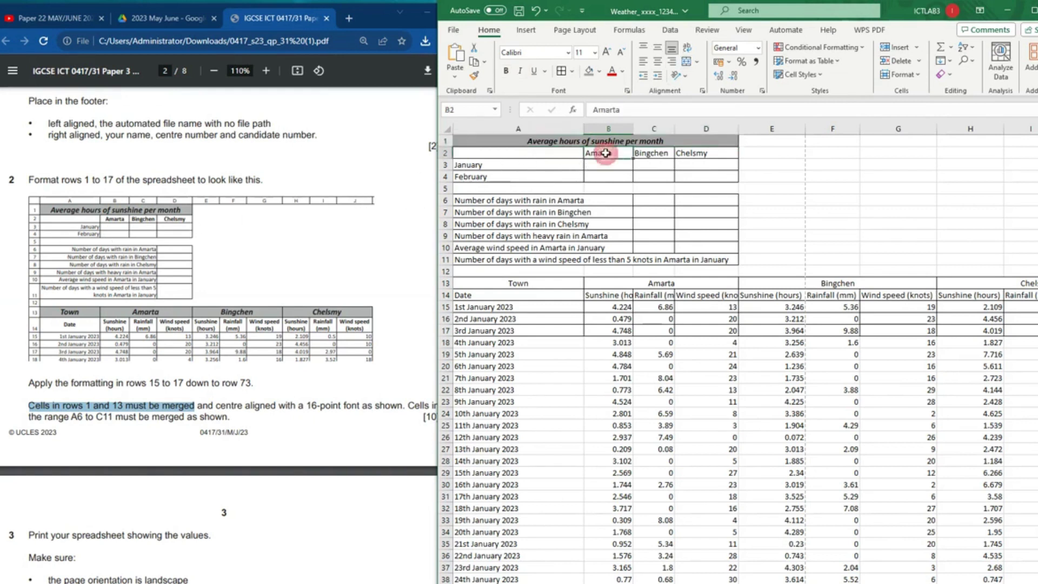
pyautogui.keyDown('ctrl'); pyautogui.click(656, 156); pyautogui.keyUp('ctrl')
pyautogui.keyDown('ctrl'); pyautogui.click(701, 155); pyautogui.keyUp('ctrl')
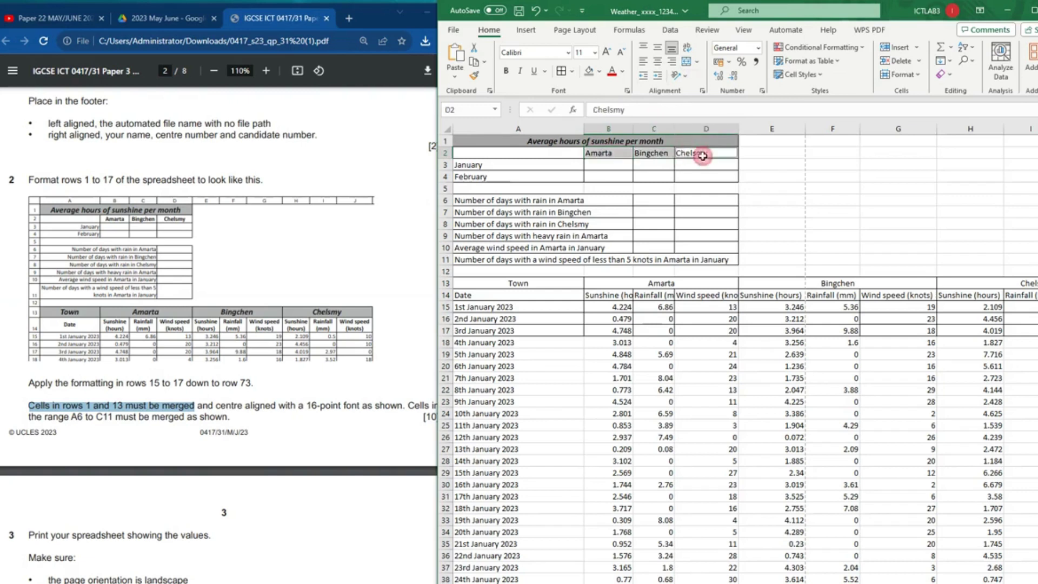
pyautogui.click(506, 71)
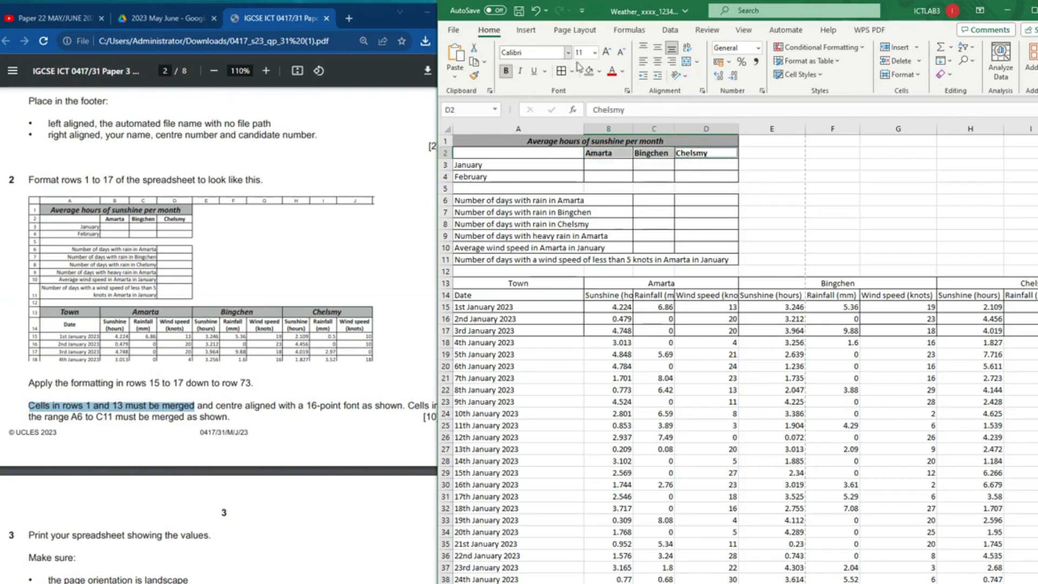
pyautogui.click(658, 64)
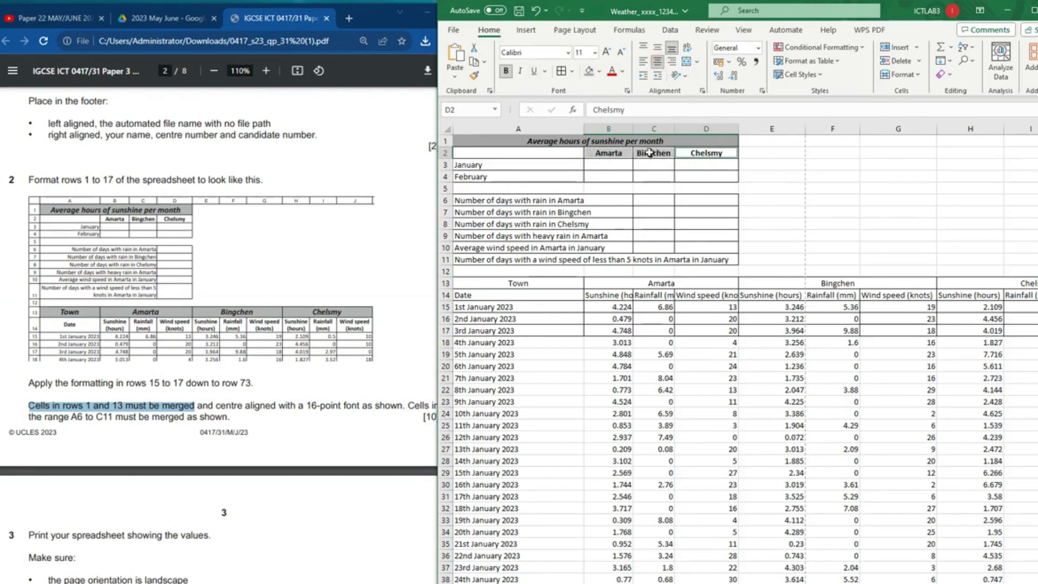
# Step: Right-align the January and February labels in cells A3 and A4
pyautogui.click(474, 167)
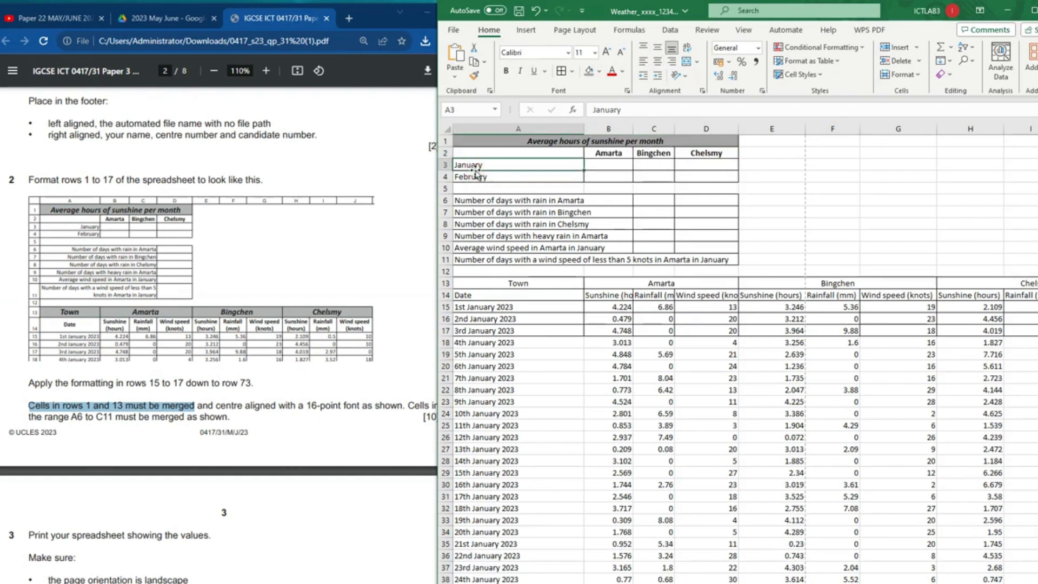
pyautogui.moveTo(498, 171); pyautogui.dragTo(499, 179)
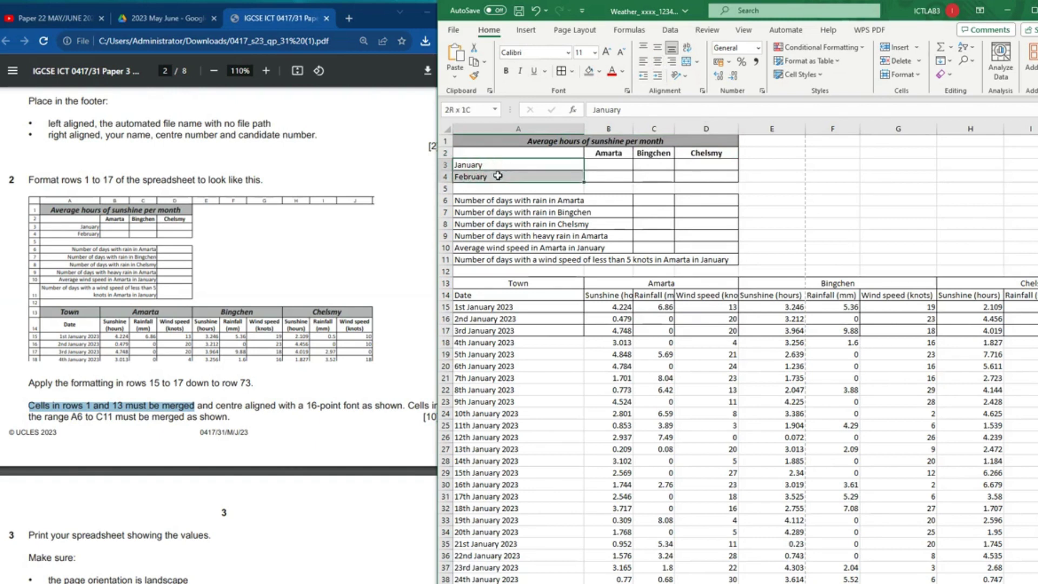
pyautogui.click(672, 63)
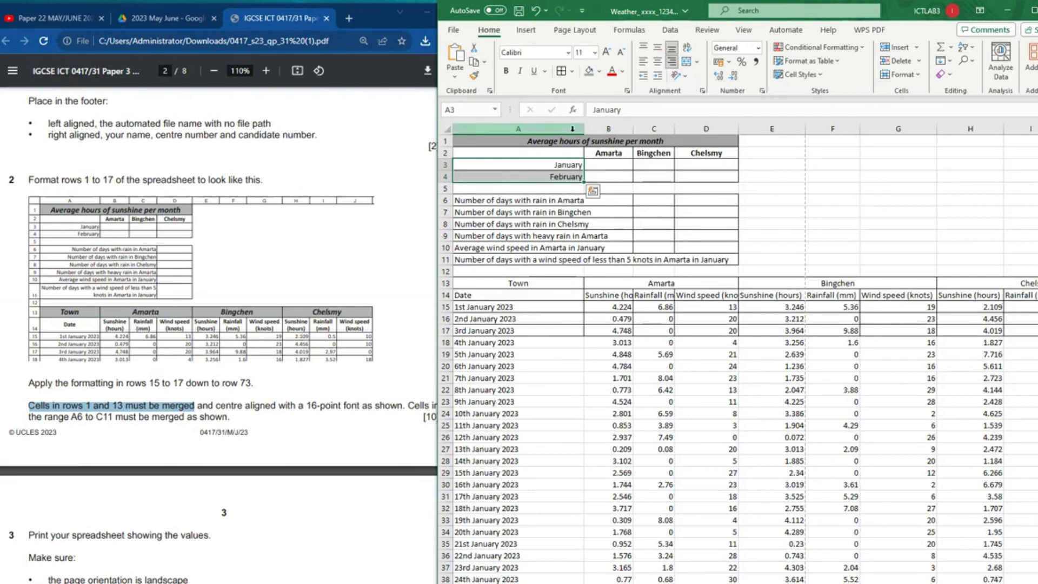
# Step: Narrow column A to bring the layout closer to the one in the exam paper
pyautogui.click(578, 129)
pyautogui.moveTo(584, 130); pyautogui.dragTo(552, 133)
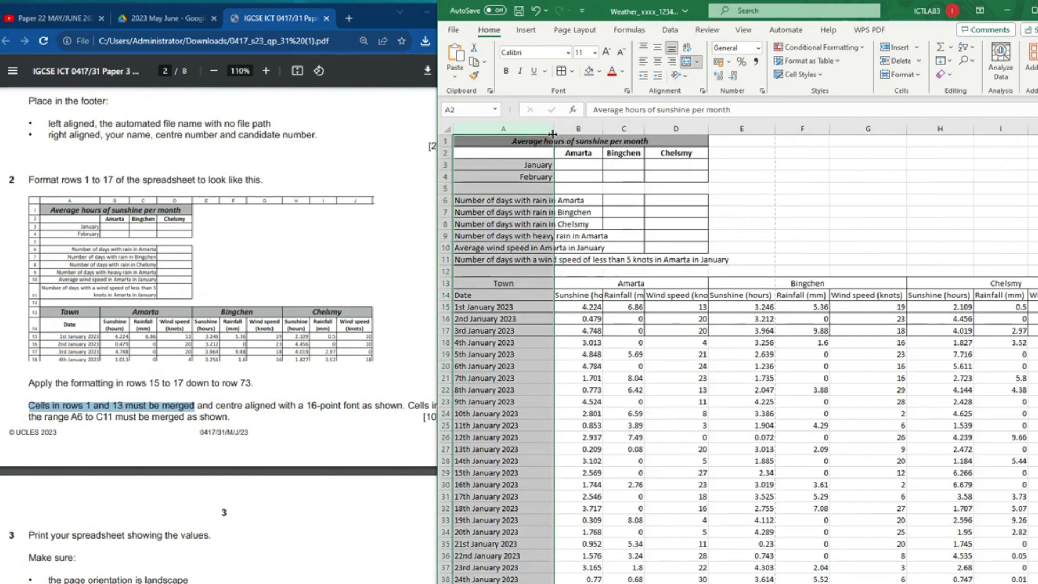
pyautogui.click(607, 187)
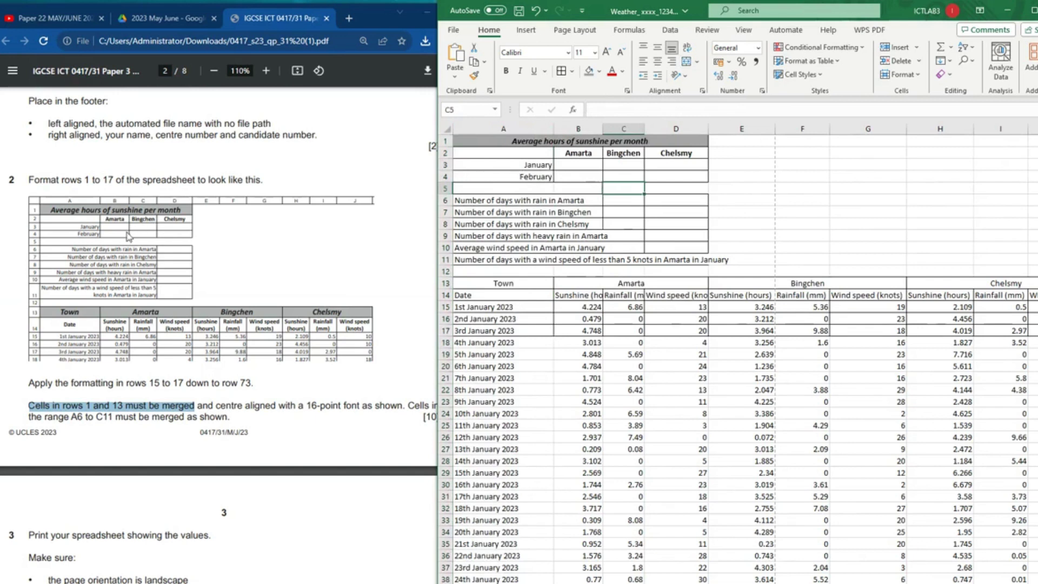
pyautogui.click(693, 187)
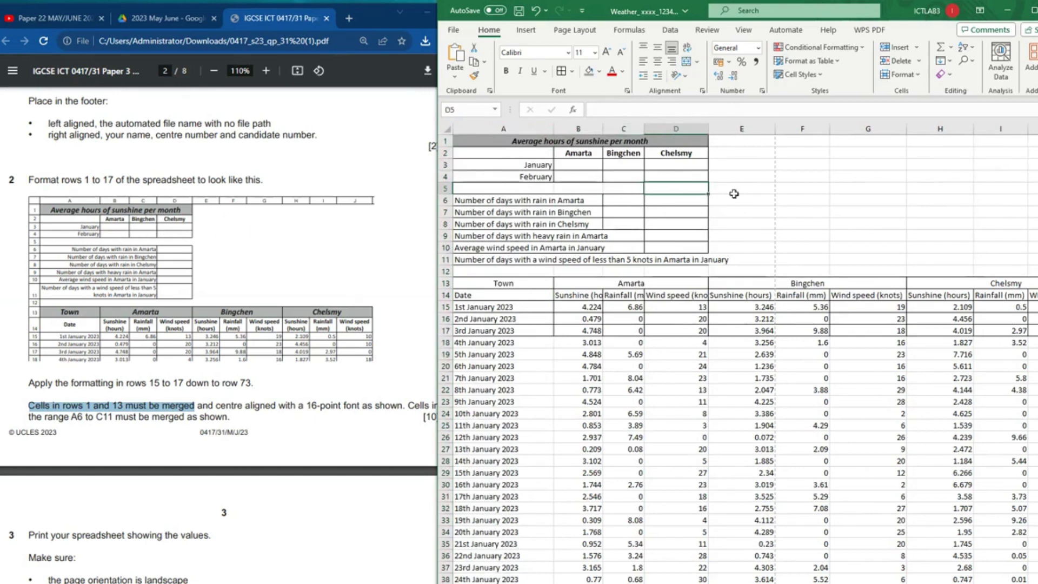
pyautogui.click(736, 191)
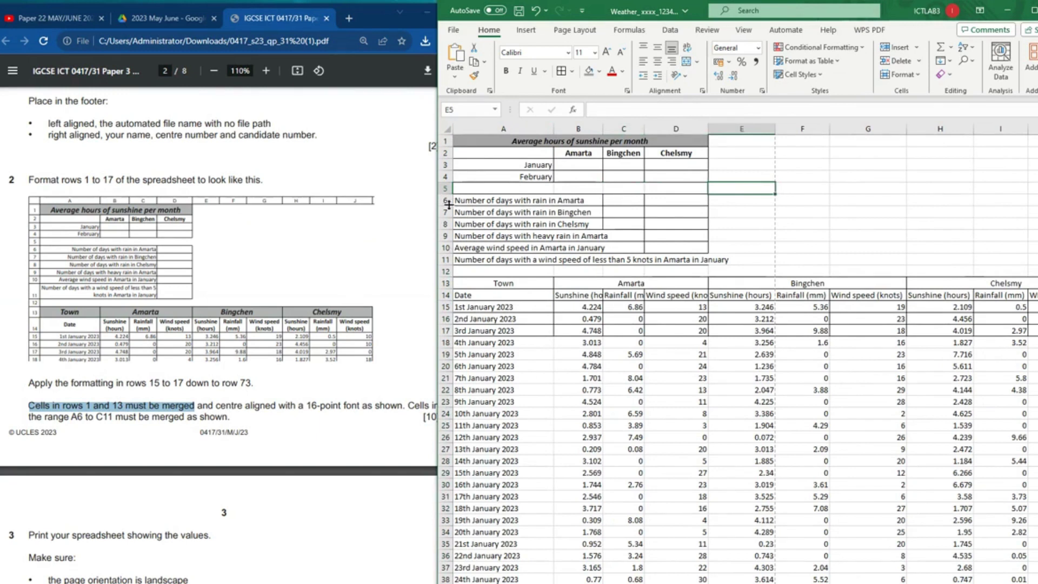
# Step: Merge and centre the rain-day labels in rows 6, 7 and 8, each across columns A to C
pyautogui.moveTo(492, 200); pyautogui.dragTo(595, 256)
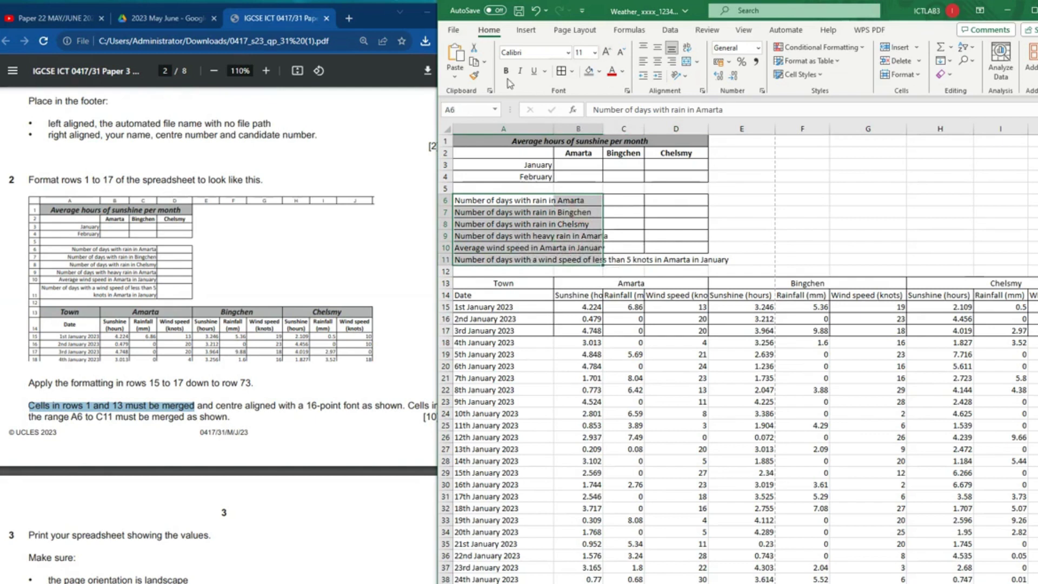
pyautogui.click(529, 200)
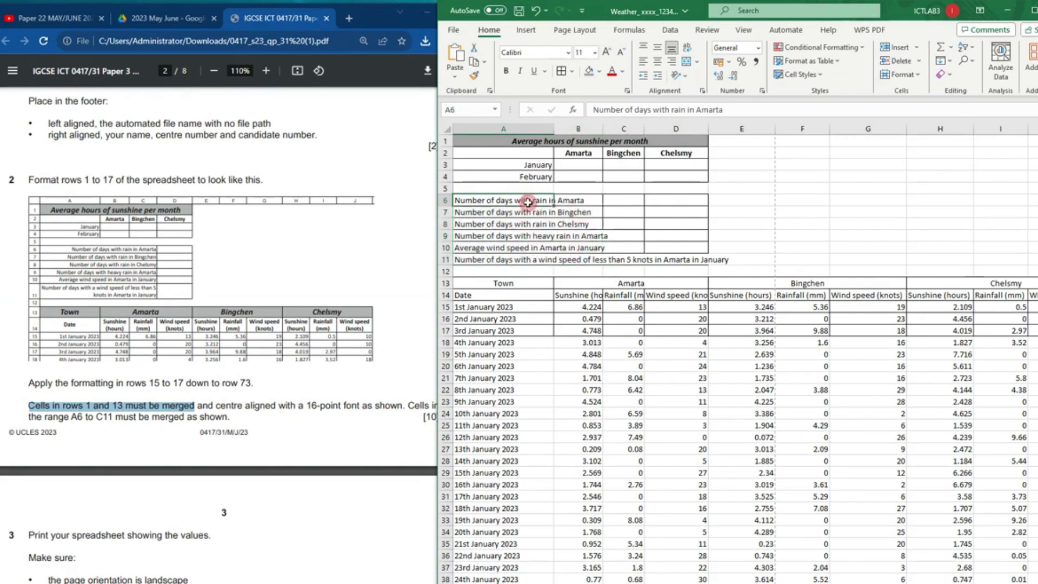
pyautogui.moveTo(522, 199); pyautogui.dragTo(628, 196)
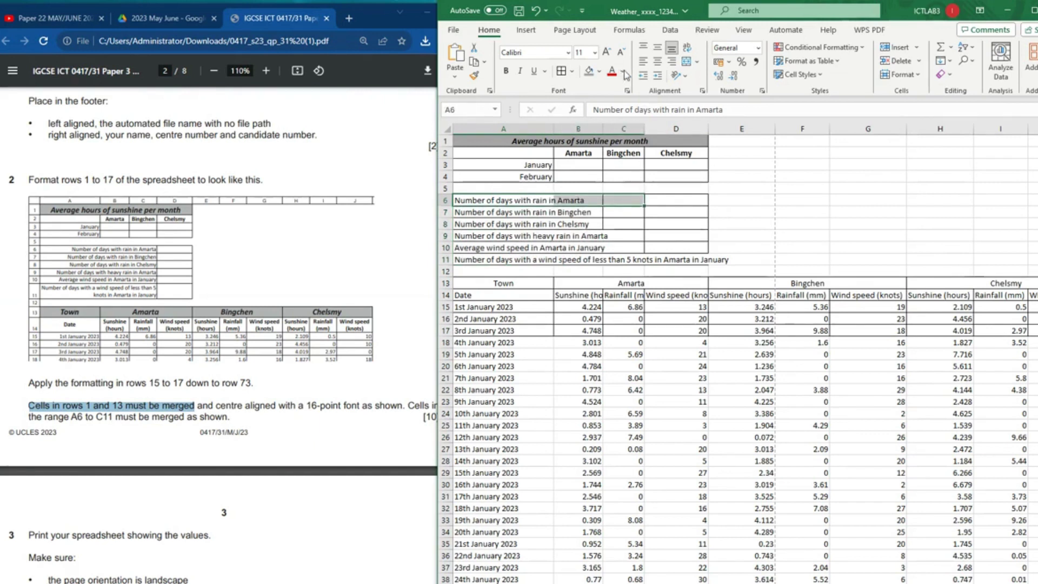
pyautogui.click(686, 60)
pyautogui.moveTo(539, 212); pyautogui.dragTo(627, 213)
pyautogui.click(686, 60)
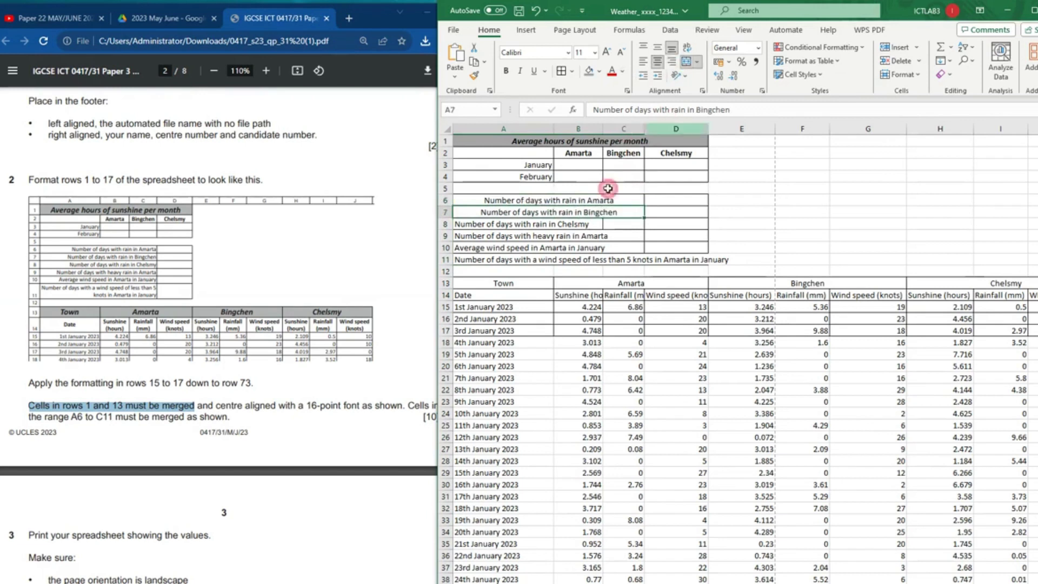
pyautogui.click(520, 223)
pyautogui.moveTo(556, 223); pyautogui.dragTo(627, 224)
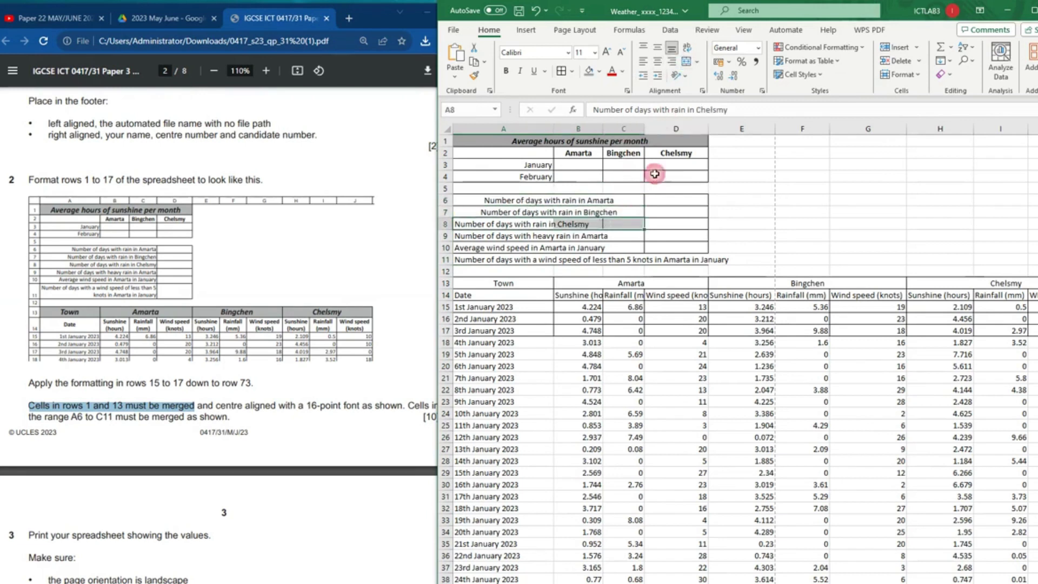
pyautogui.click(686, 63)
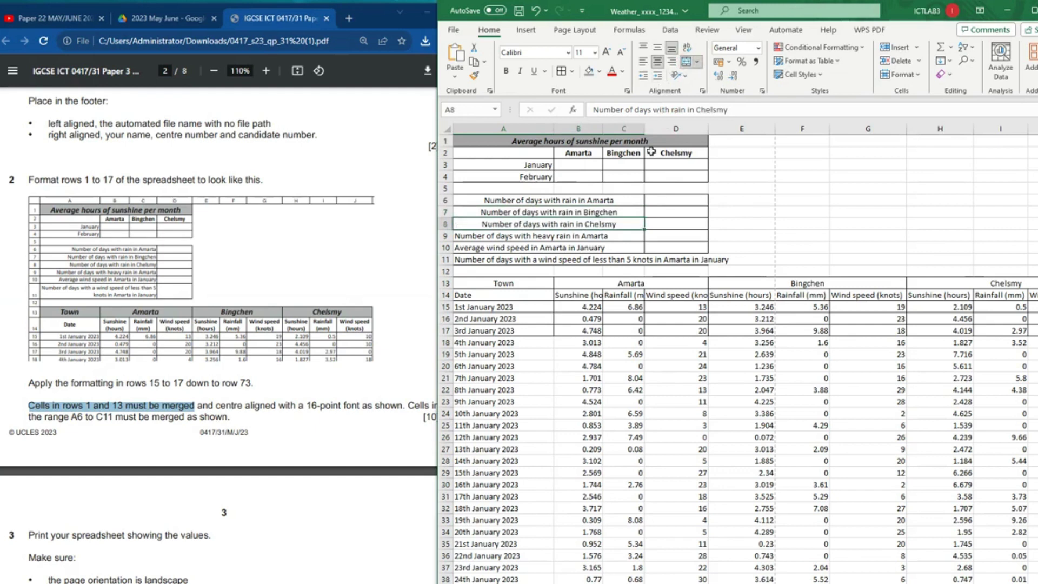
# Step: Merge and centre the heavy rain and wind speed labels in rows 9, 10 and 11, each across columns A to C
pyautogui.moveTo(498, 238); pyautogui.dragTo(627, 237)
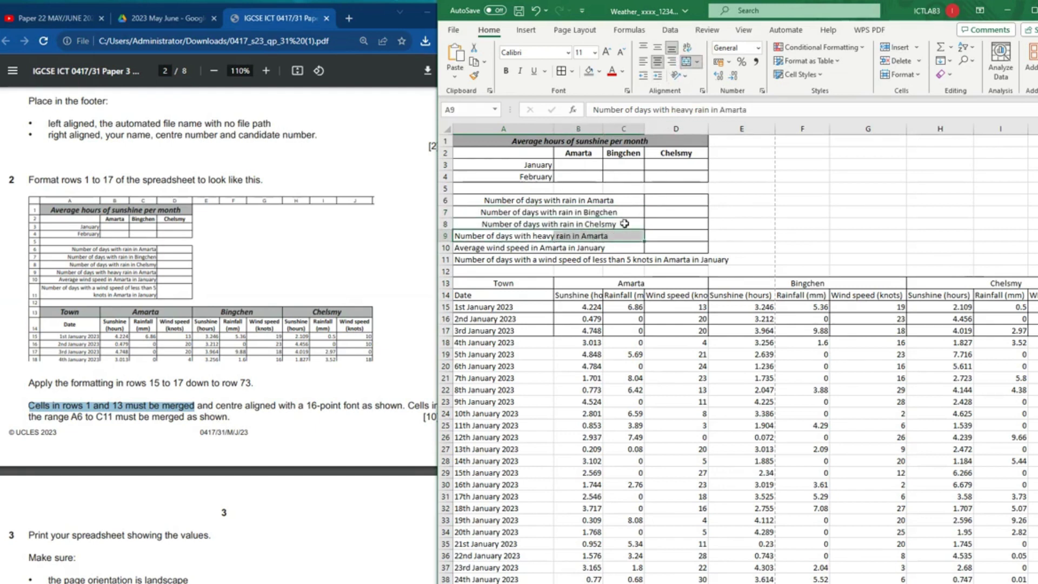
pyautogui.click(689, 62)
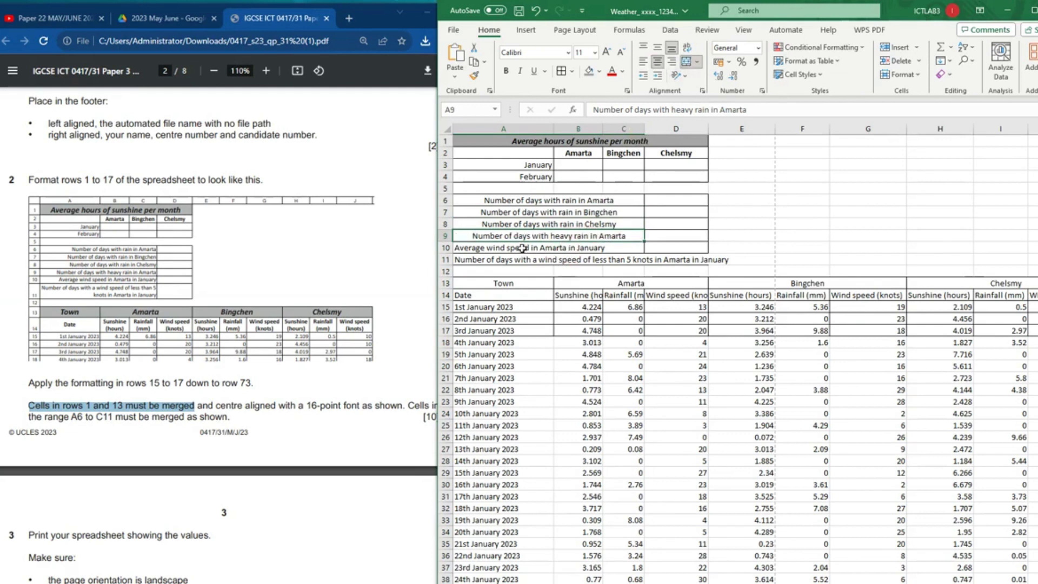
pyautogui.moveTo(532, 247); pyautogui.dragTo(624, 247)
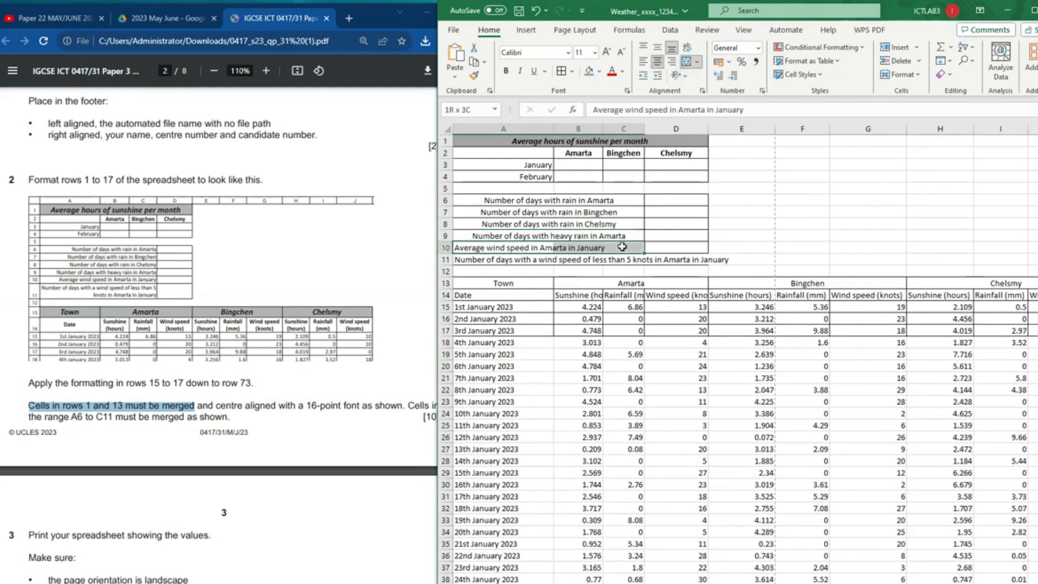
pyautogui.click(687, 64)
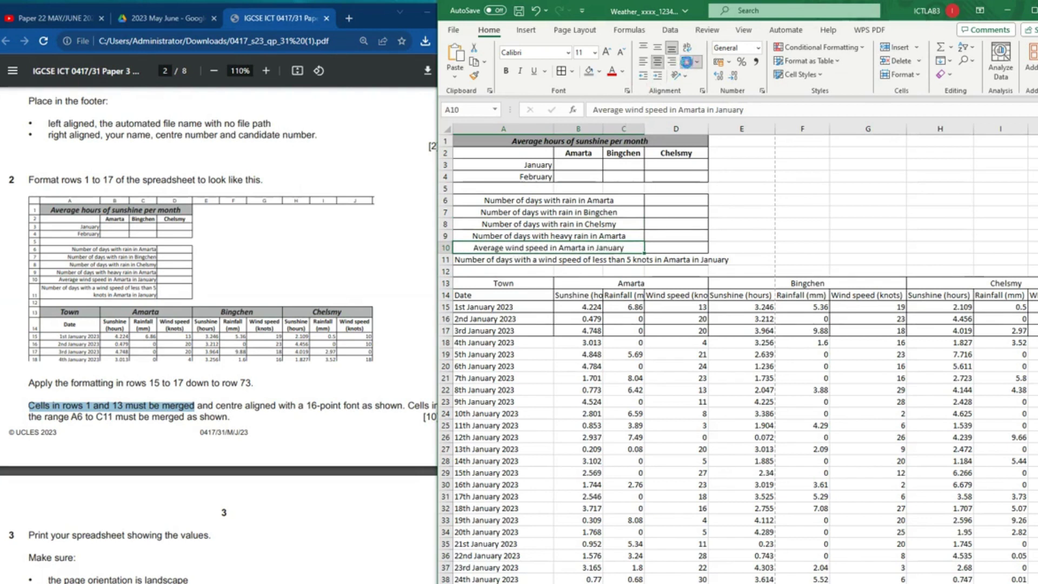
pyautogui.click(687, 64)
pyautogui.click(687, 64)
pyautogui.moveTo(484, 260); pyautogui.dragTo(620, 258)
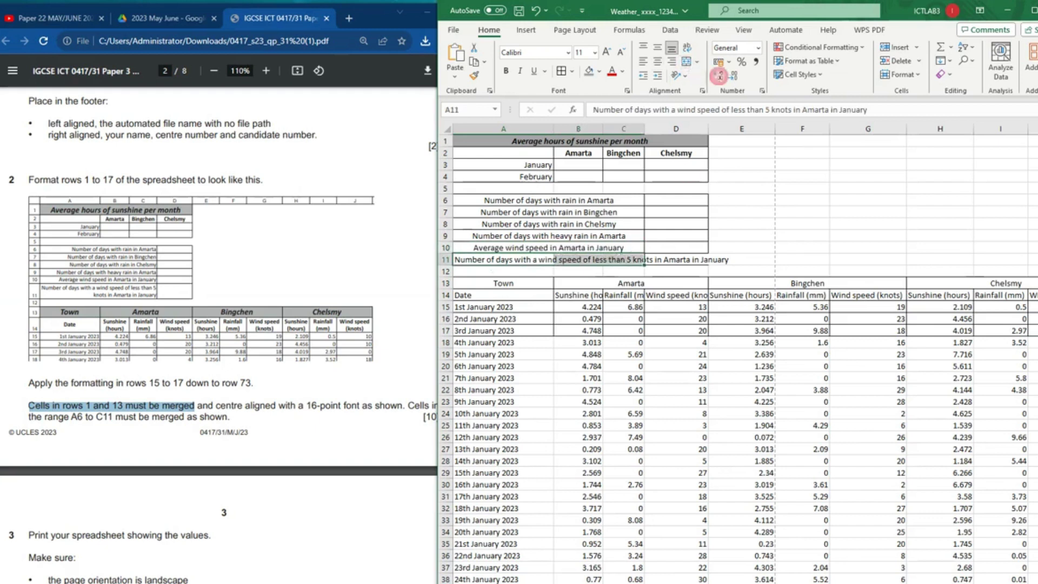
pyautogui.click(689, 65)
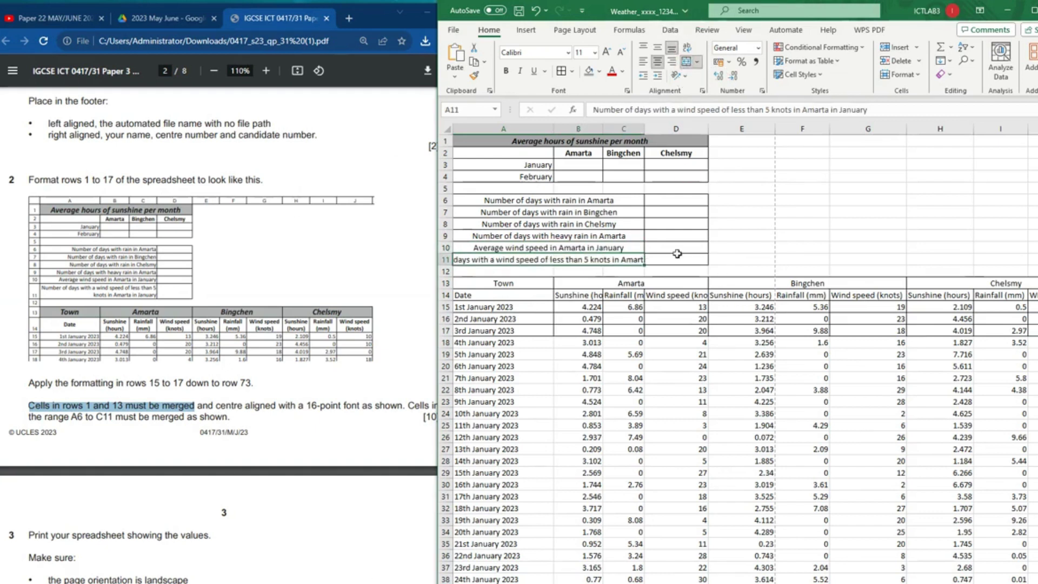
# Step: Right-align the merged labels in rows 6 to 11, as shown in the exam paper
pyautogui.moveTo(512, 200); pyautogui.dragTo(533, 262)
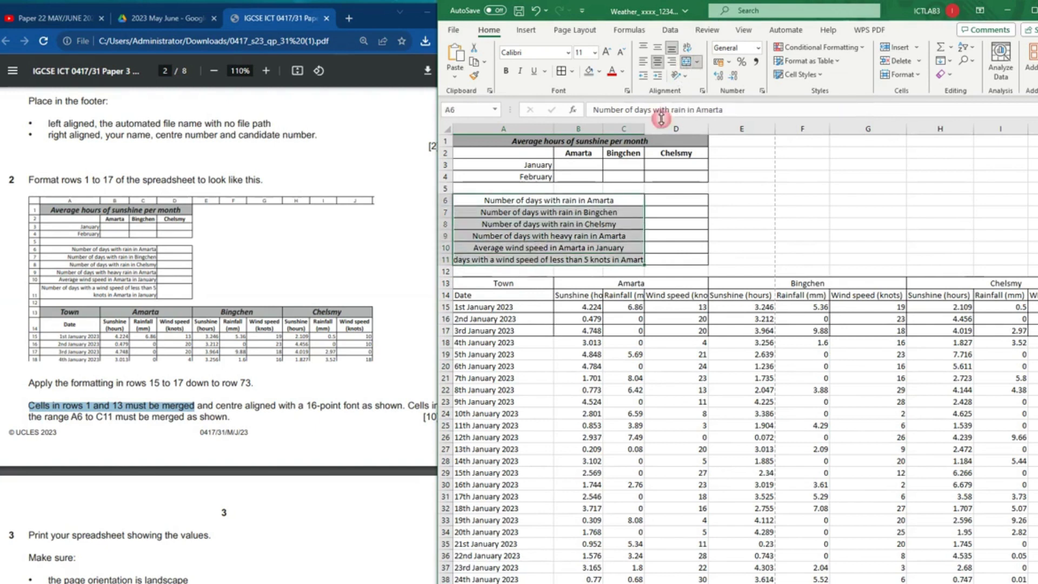
pyautogui.click(672, 61)
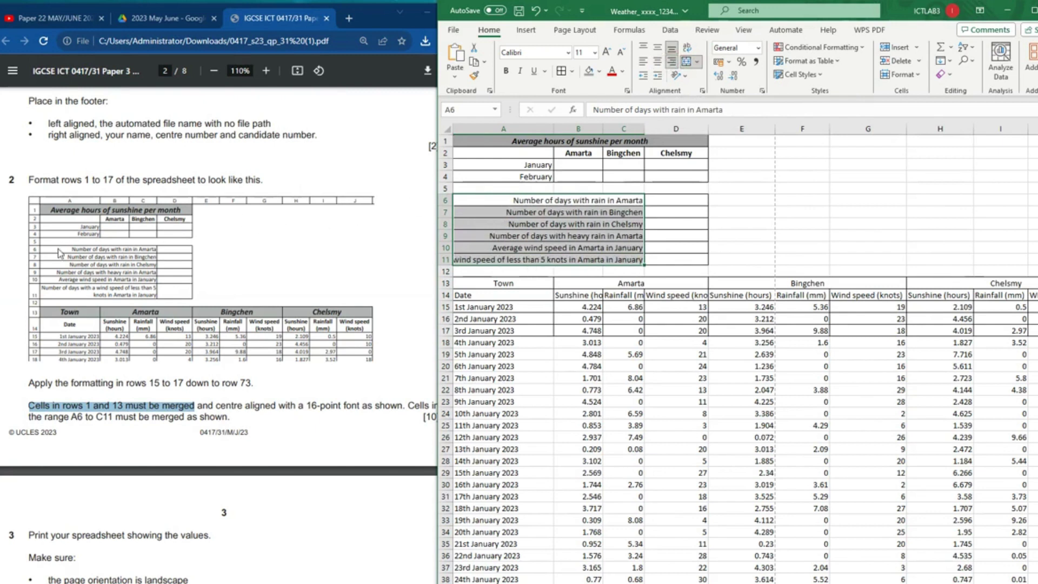
pyautogui.click(595, 199)
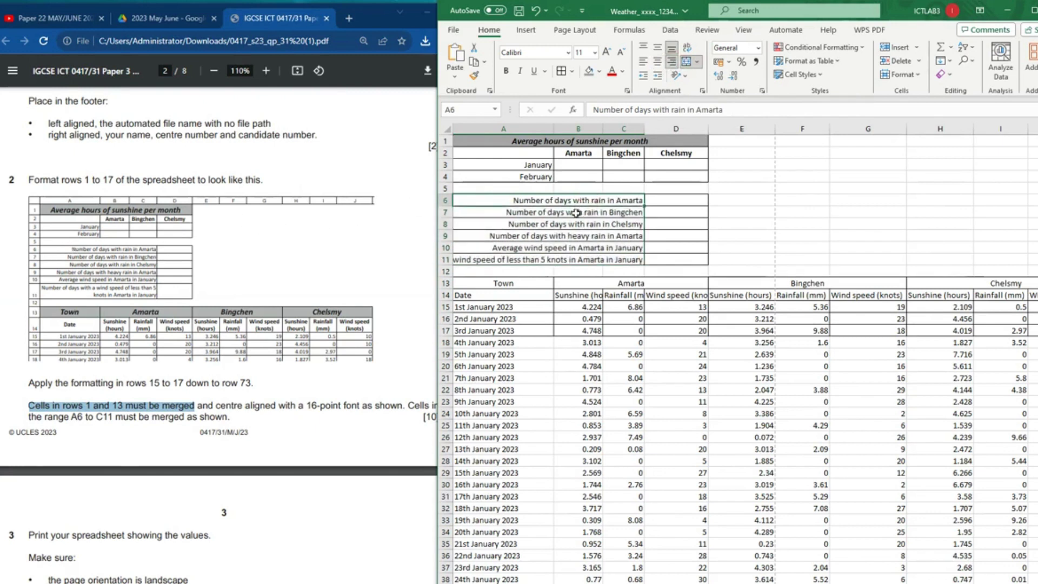
pyautogui.click(588, 214)
pyautogui.click(583, 224)
pyautogui.click(571, 237)
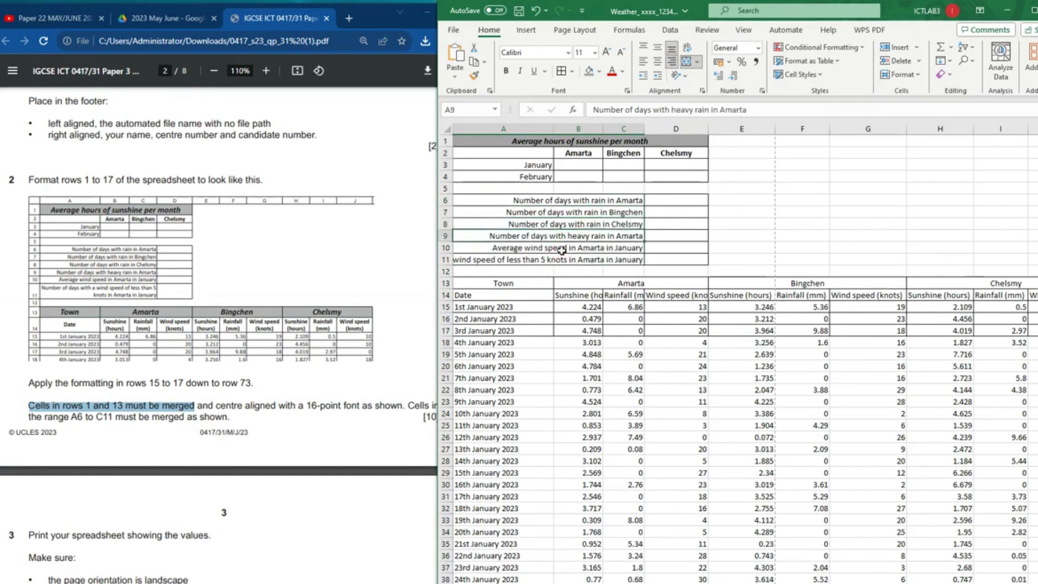
pyautogui.click(562, 249)
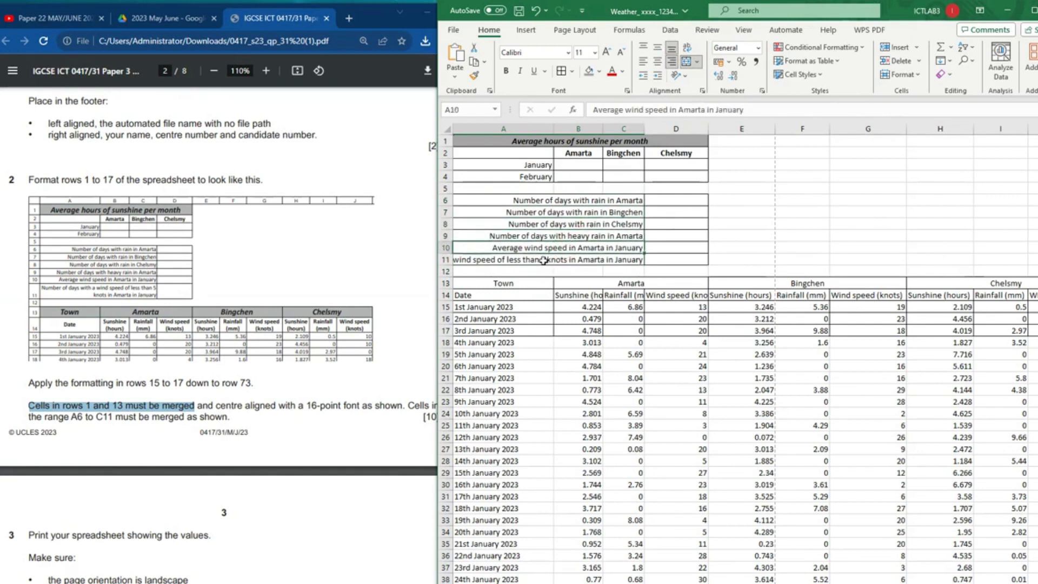
# Step: Wrap the text of the merged wind speed label in row 11 and make the row tall enough for two lines
pyautogui.click(544, 260)
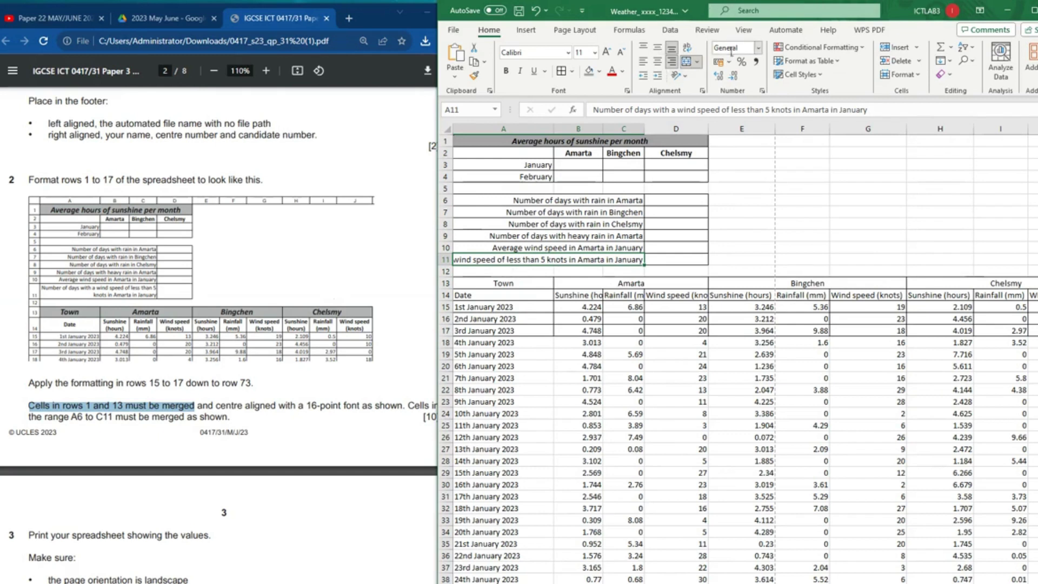
pyautogui.click(689, 48)
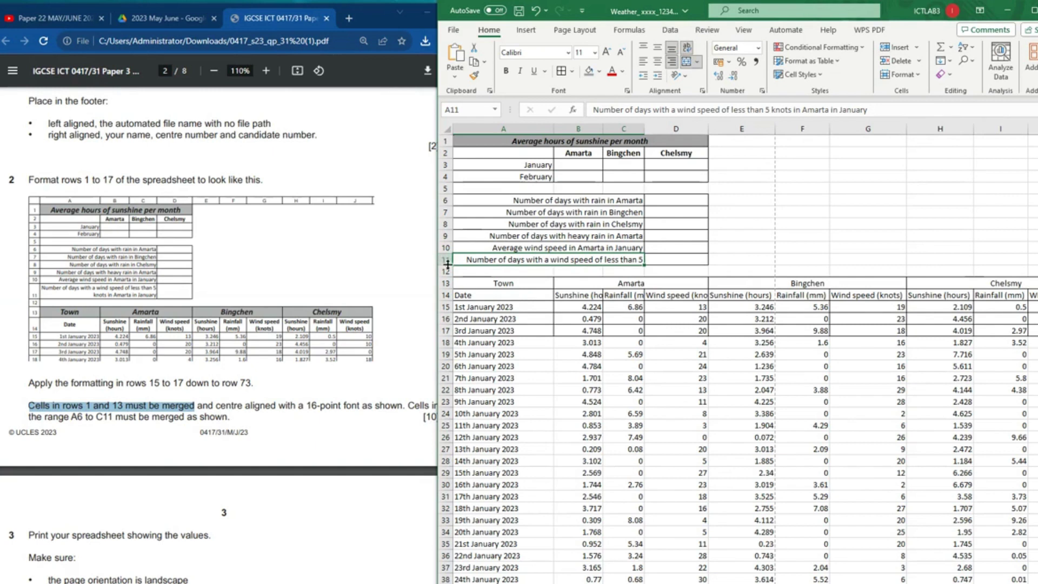
pyautogui.click(589, 260)
pyautogui.moveTo(448, 264); pyautogui.dragTo(449, 278)
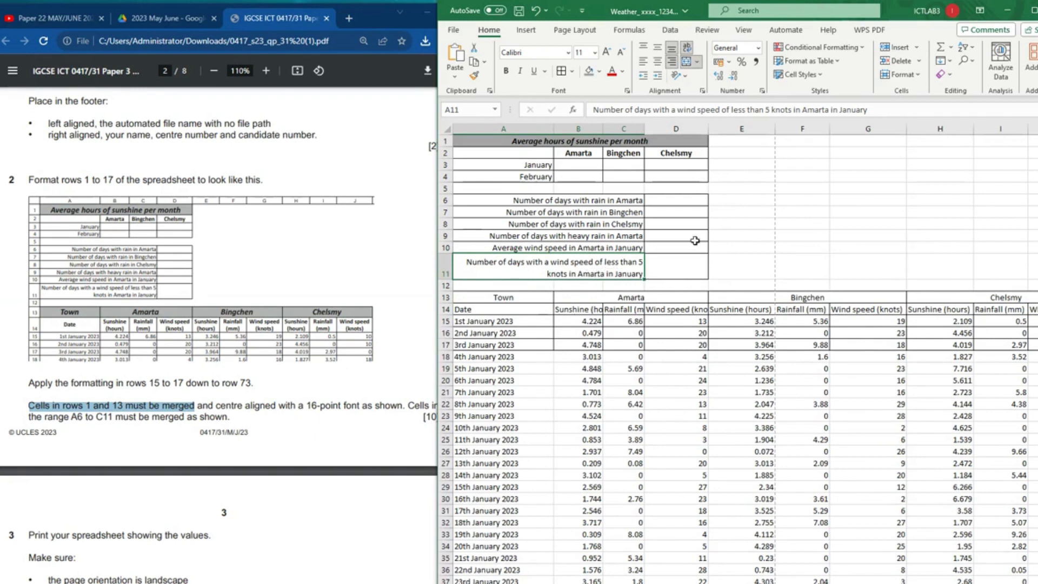
pyautogui.click(479, 286)
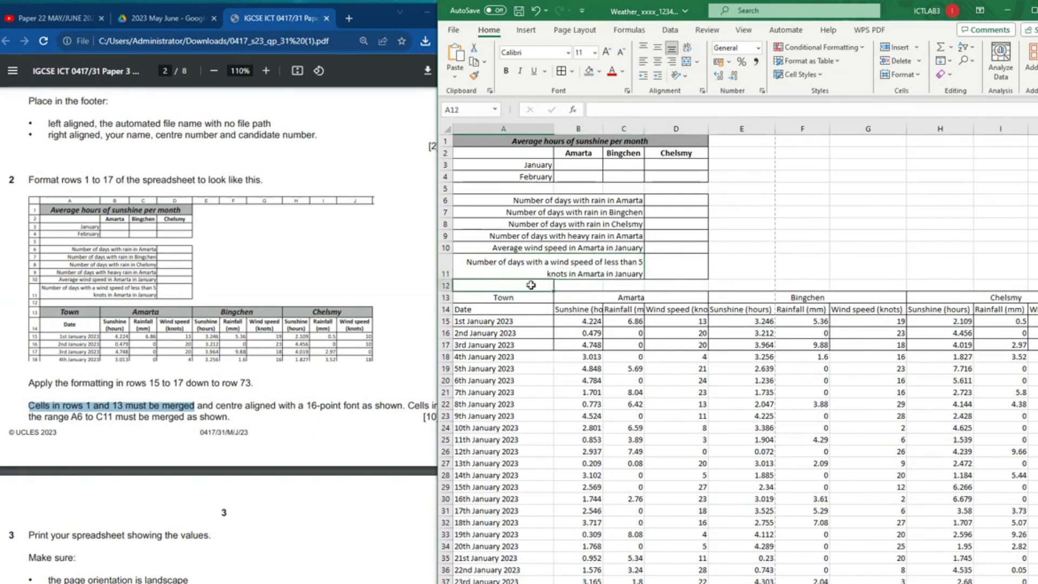
# Step: Make the Town, Amarta, Bingchen and Chelsmy headings in row 13 bold and italic
pyautogui.click(503, 297)
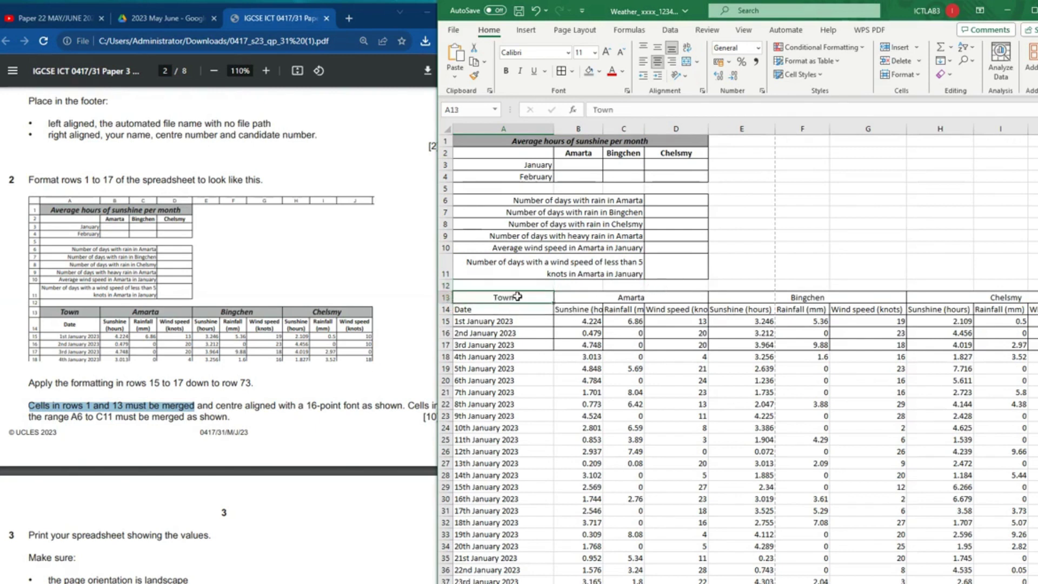
pyautogui.moveTo(517, 296); pyautogui.dragTo(967, 290)
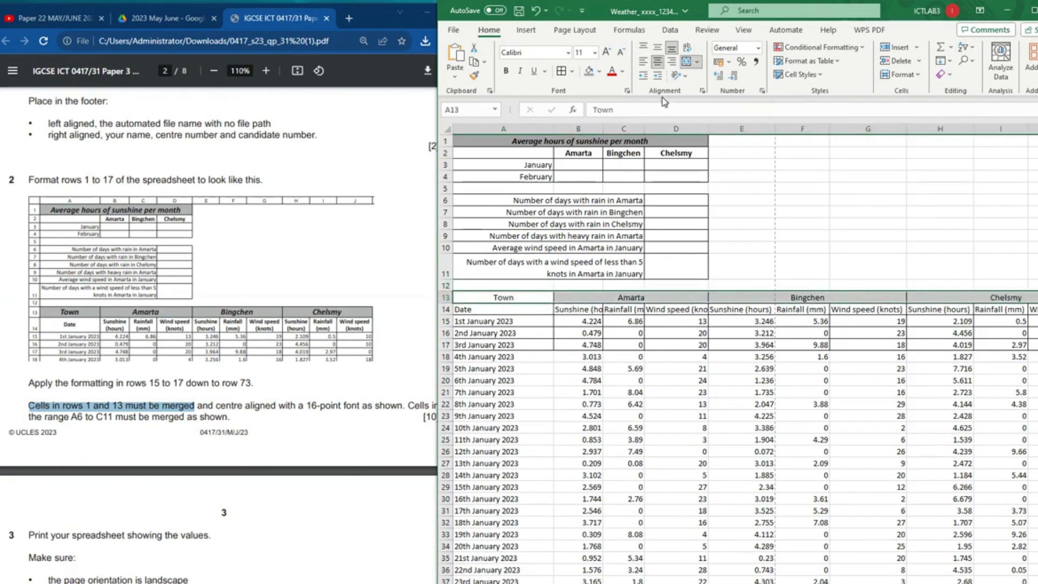
pyautogui.click(507, 72)
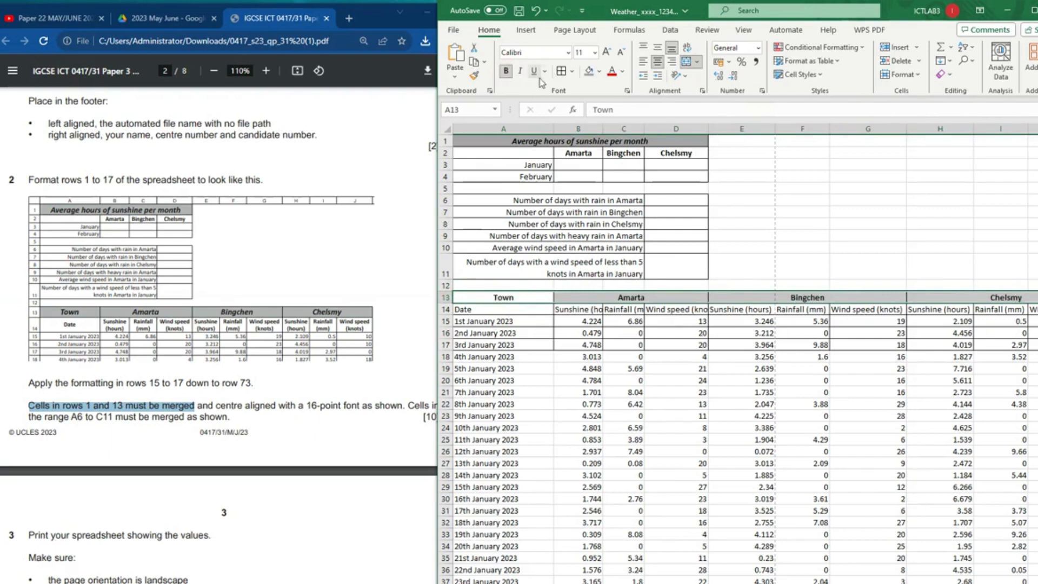
pyautogui.click(658, 64)
pyautogui.click(520, 71)
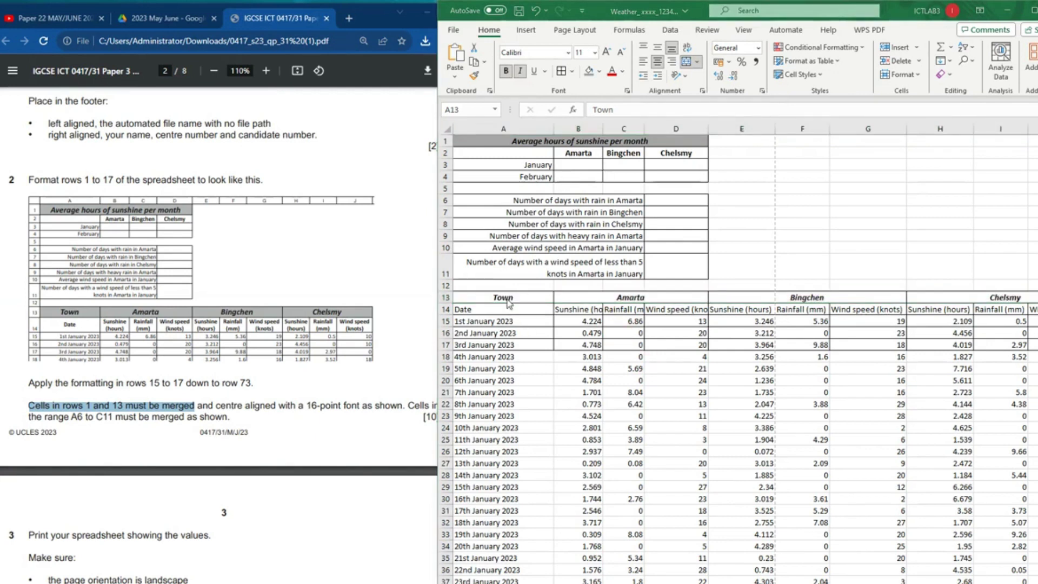
# Step: Fill the row 13 headings grey and increase the font size of row 13 and the row 1 title to 12 points
pyautogui.hotkey('ctrl', 'shift', 'Right')
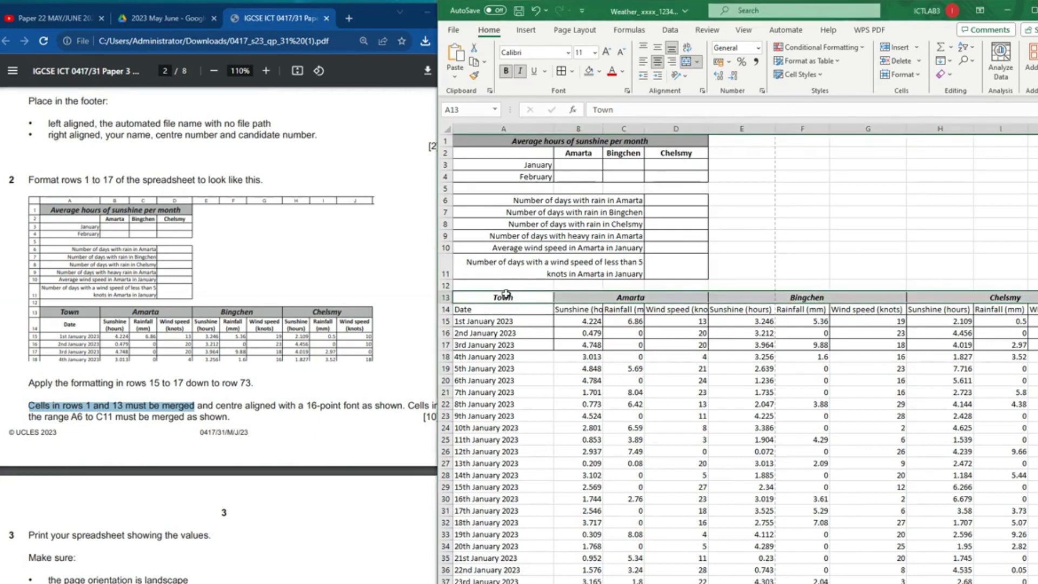
pyautogui.click(591, 76)
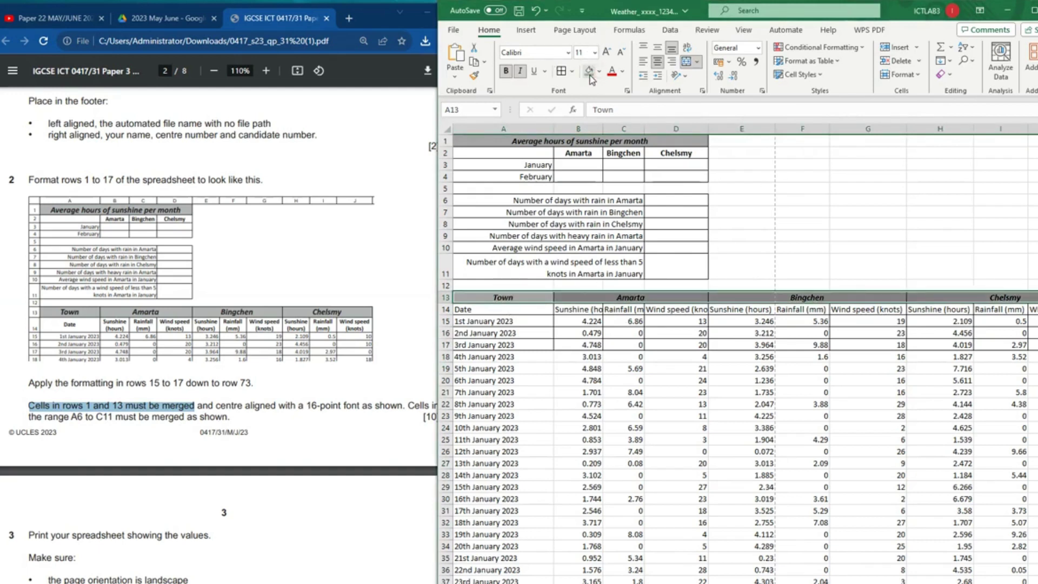
pyautogui.click(608, 52)
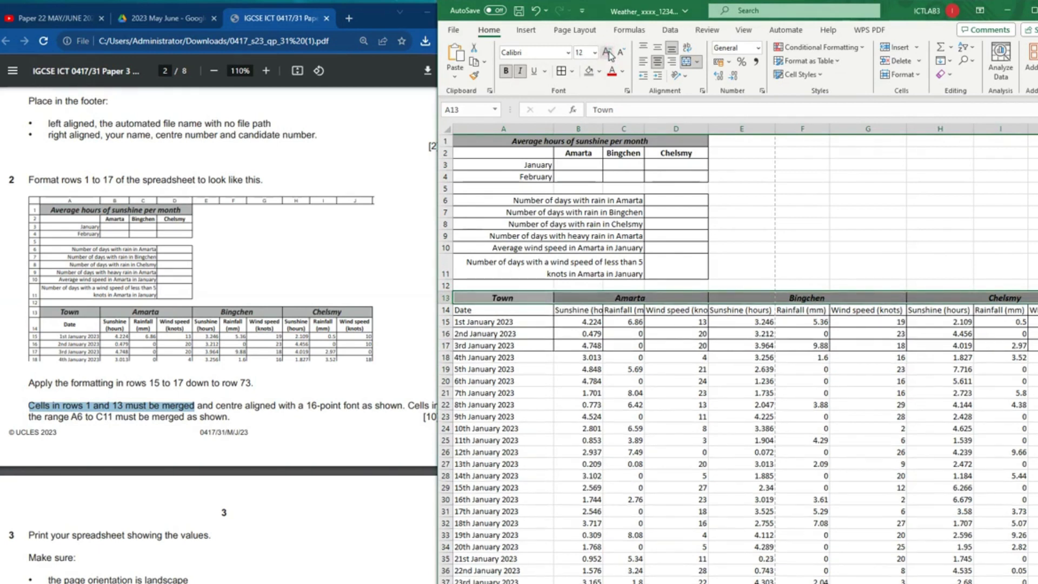
pyautogui.click(540, 144)
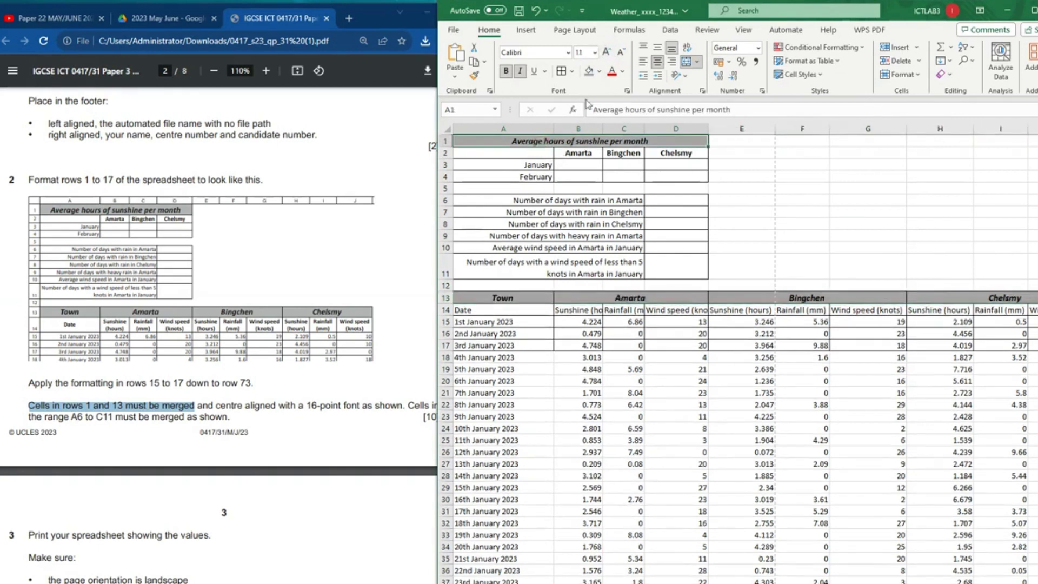
pyautogui.click(607, 54)
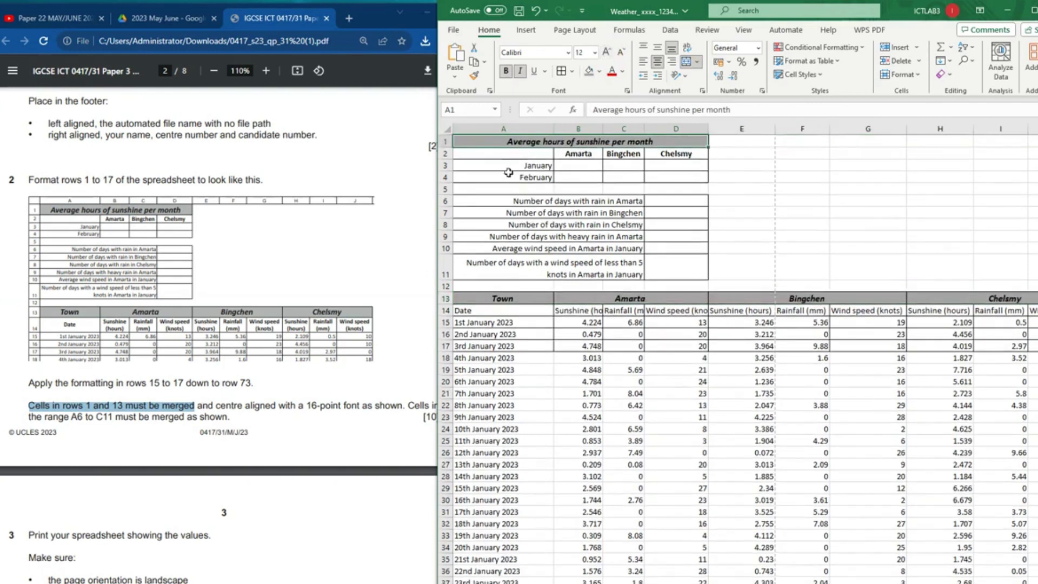
# Step: Centre the Date heading and all the sunshine, rainfall and wind speed headings in row 14
pyautogui.click(493, 314)
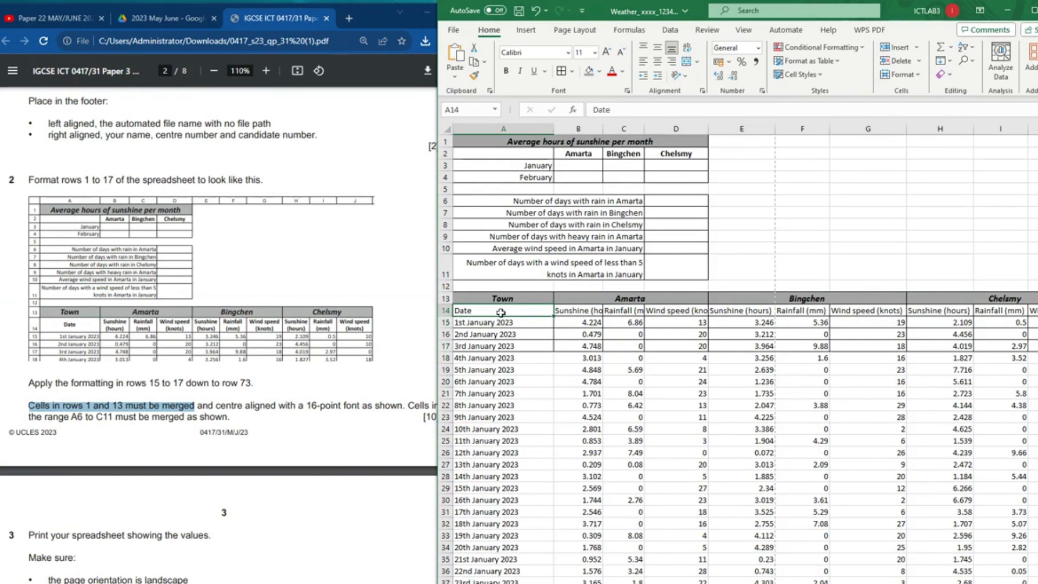
pyautogui.click(659, 61)
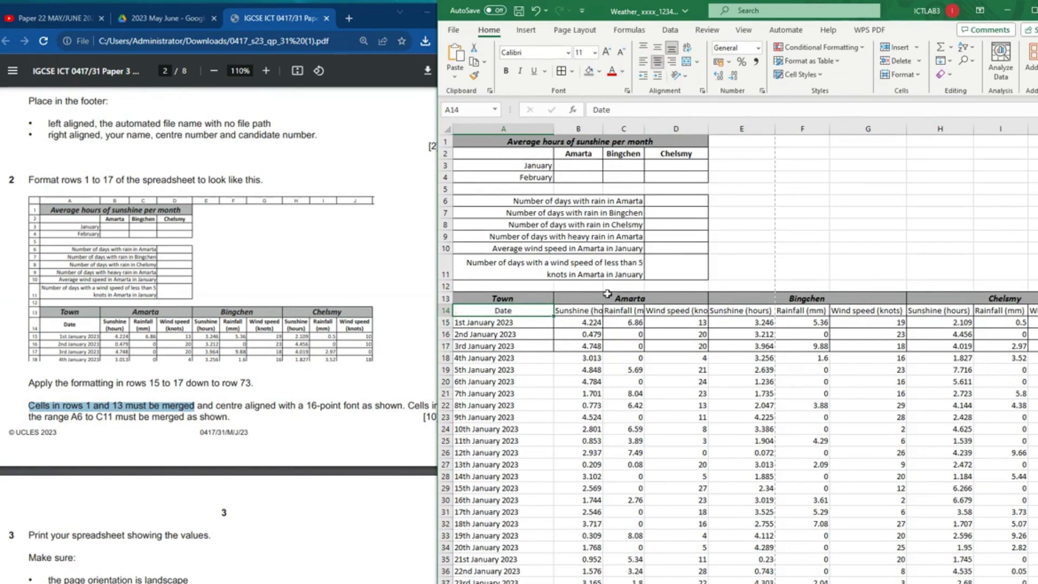
pyautogui.moveTo(557, 312); pyautogui.dragTo(1004, 277)
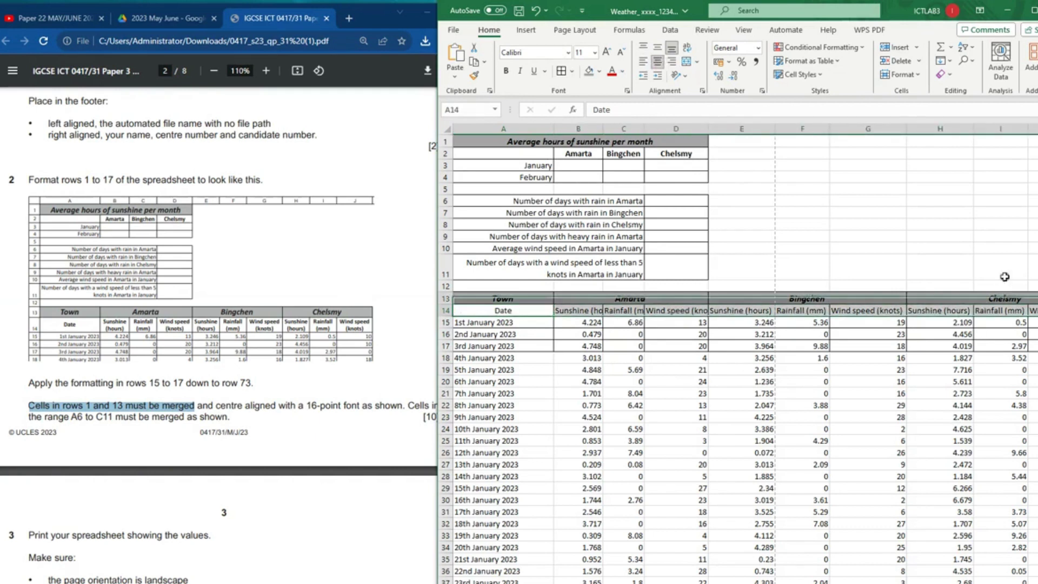
pyautogui.click(658, 62)
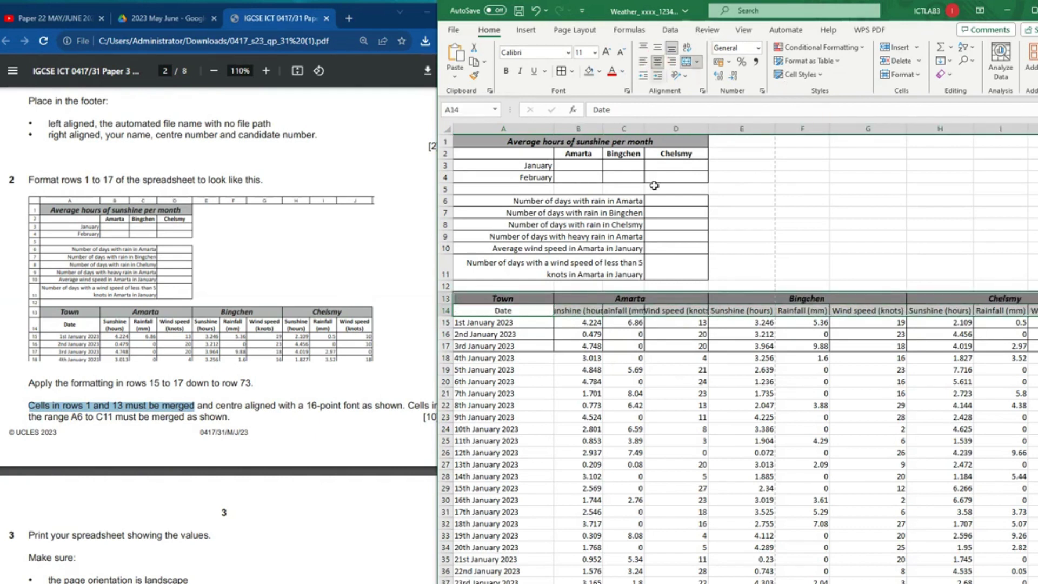
# Step: Narrow column B slightly and wrap the text of cells B14 to J15
pyautogui.click(585, 335)
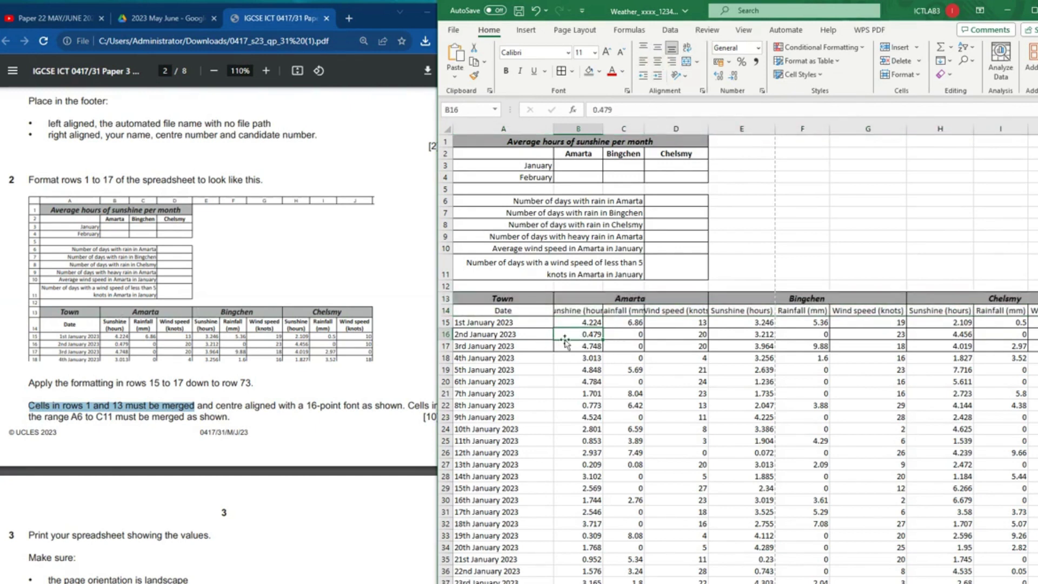
pyautogui.click(574, 311)
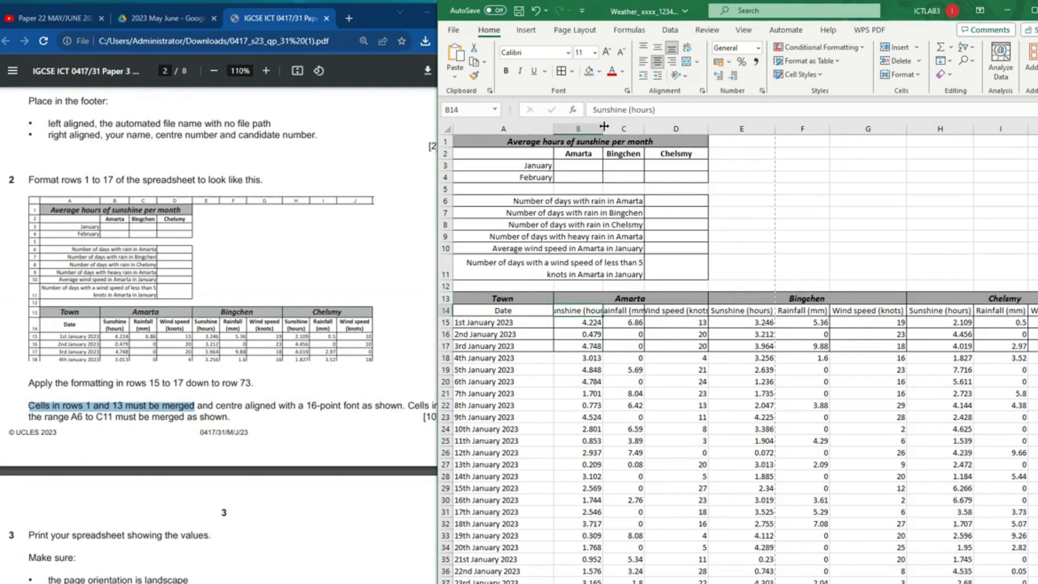
pyautogui.moveTo(604, 126); pyautogui.dragTo(594, 126)
pyautogui.moveTo(578, 308)
pyautogui.mouseDown()
pyautogui.moveTo(1033, 310)
pyautogui.moveTo(1033, 323)
pyautogui.mouseUp()
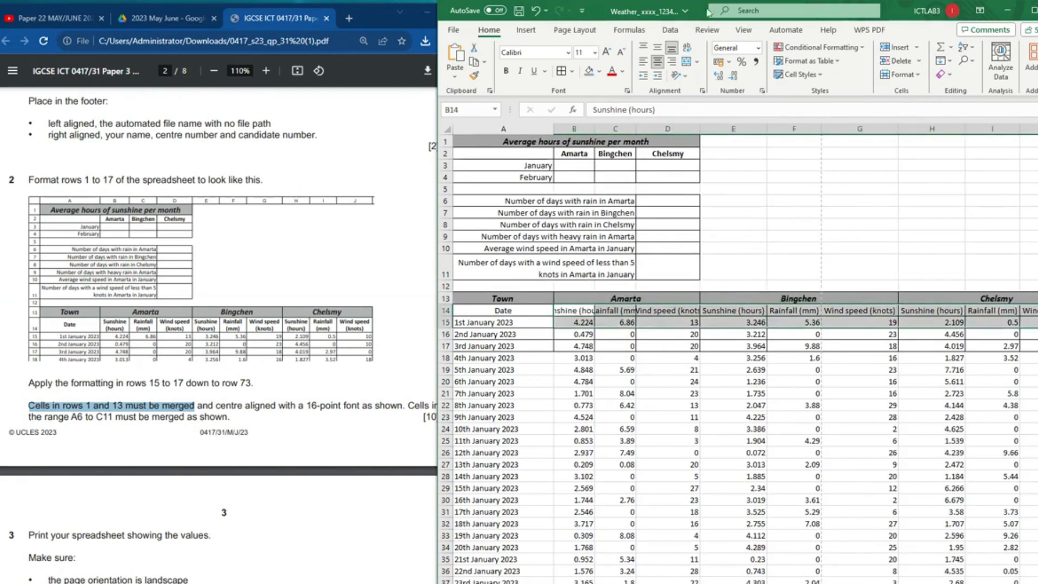
pyautogui.click(688, 49)
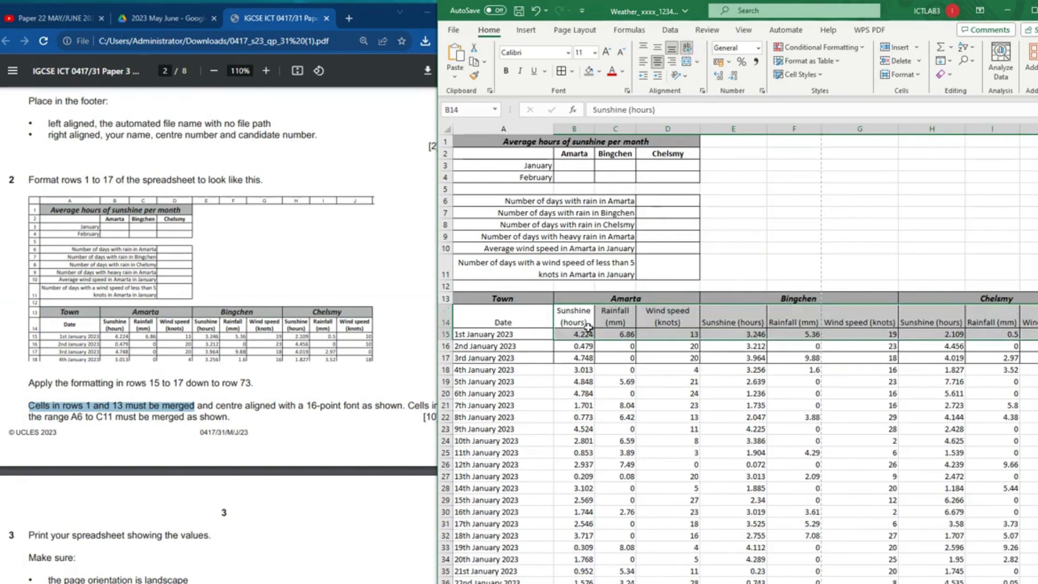
pyautogui.click(580, 320)
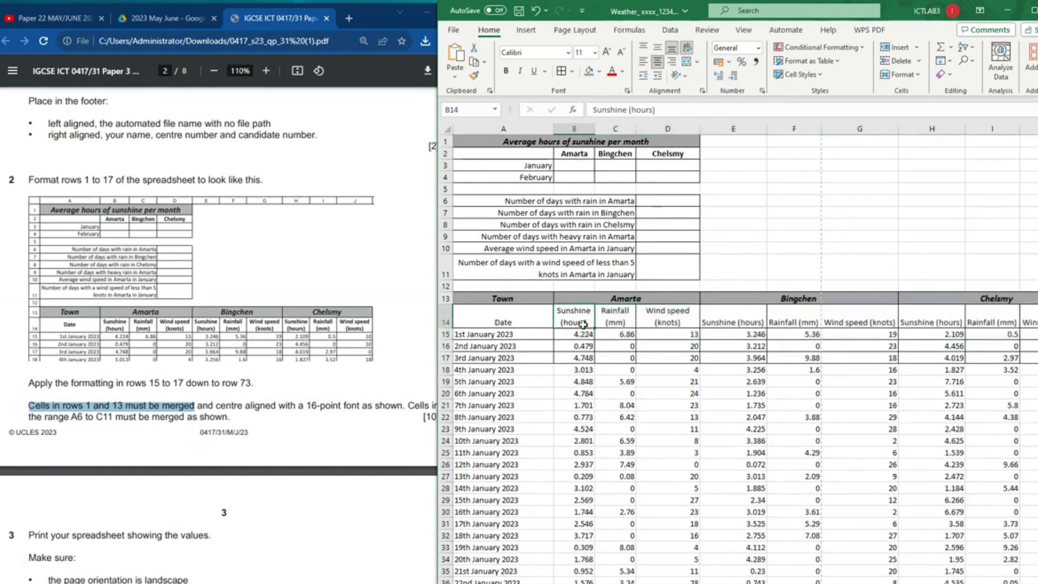
# Step: Make all the column headings in row 14 bold and align them vertically to the middle
pyautogui.moveTo(500, 319); pyautogui.dragTo(1011, 320)
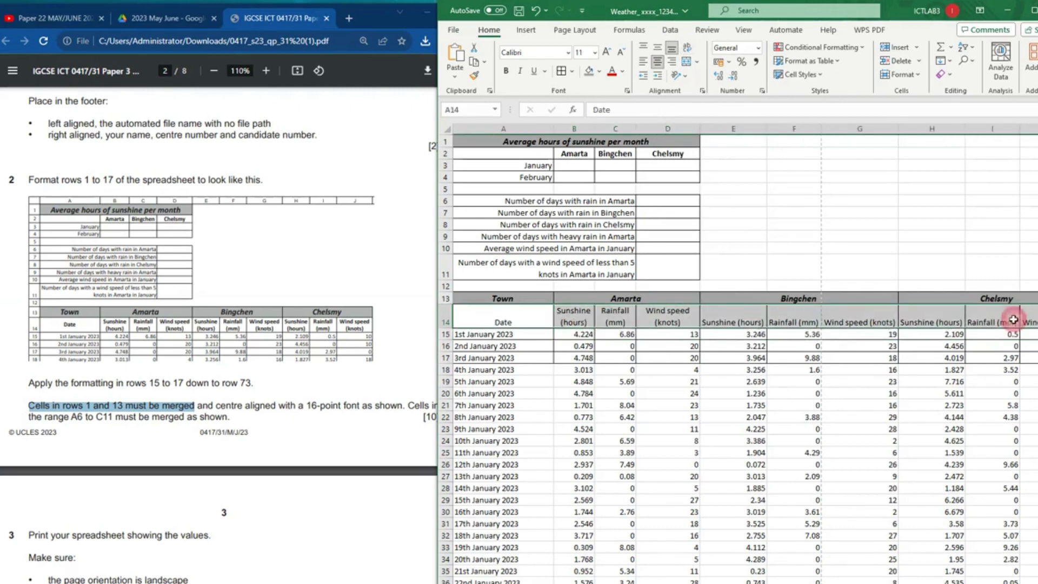
pyautogui.click(506, 71)
pyautogui.click(657, 50)
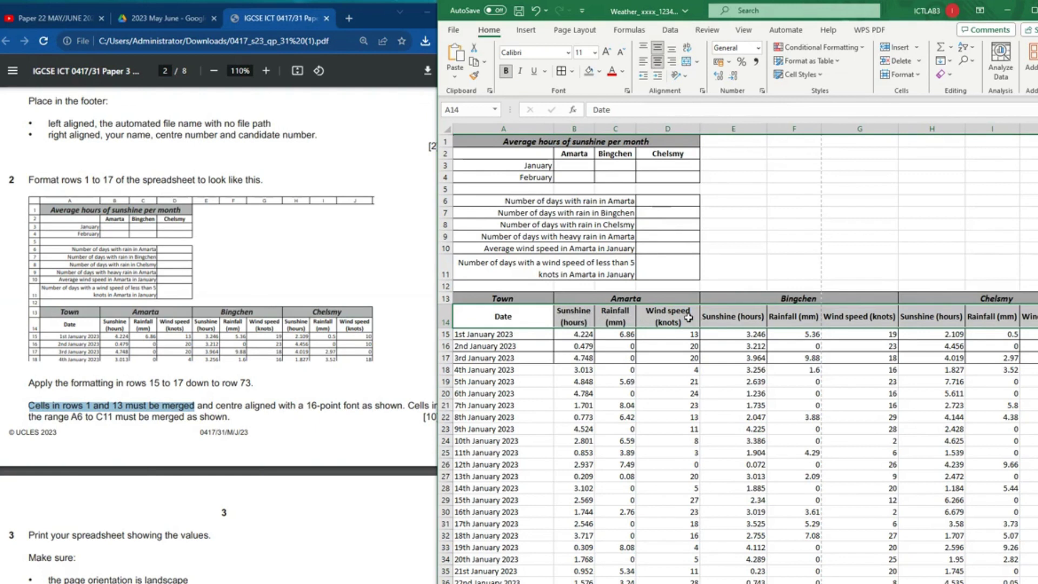
# Step: Narrow columns E to J so each Bingchen and Chelsmy heading in row 14 wraps onto two lines
pyautogui.click(749, 323)
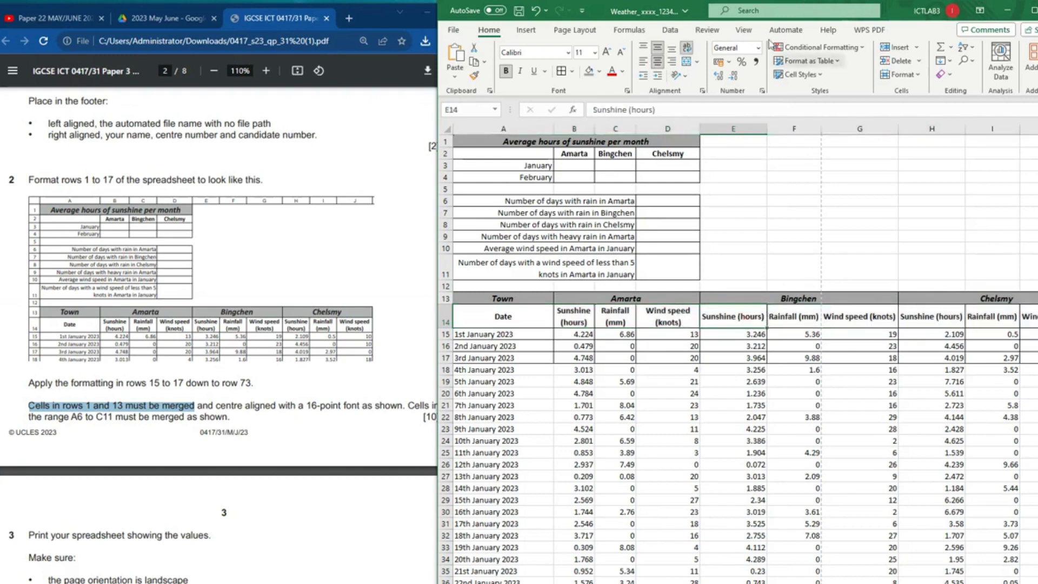
pyautogui.moveTo(767, 127); pyautogui.dragTo(752, 134)
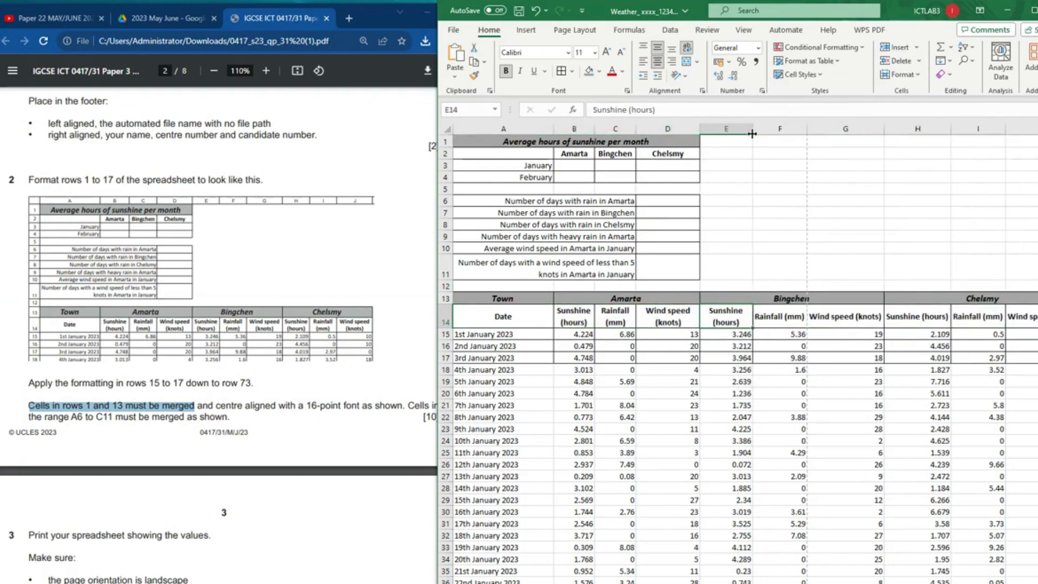
pyautogui.click(788, 316)
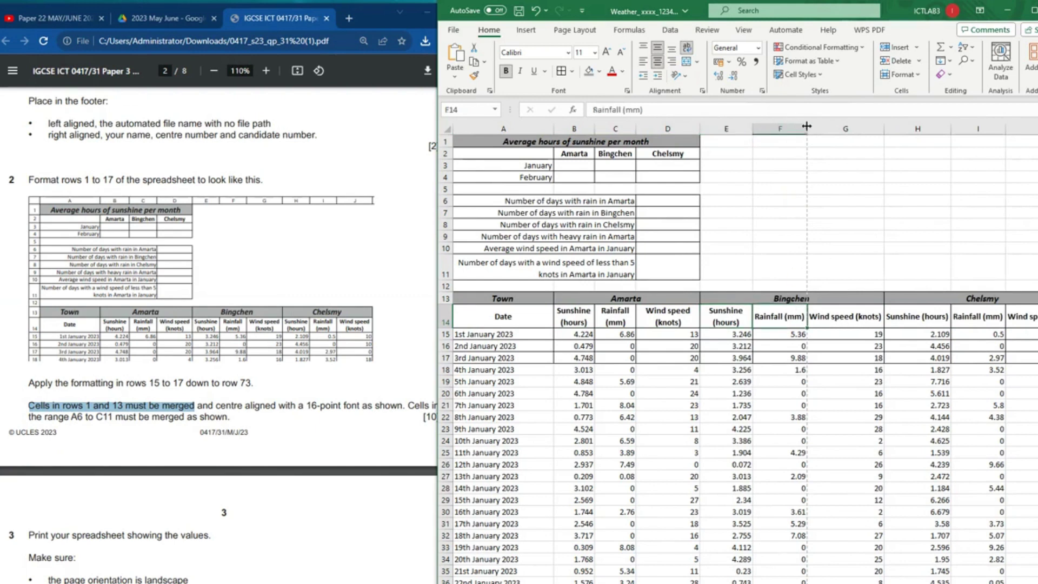
pyautogui.moveTo(808, 126); pyautogui.dragTo(794, 129)
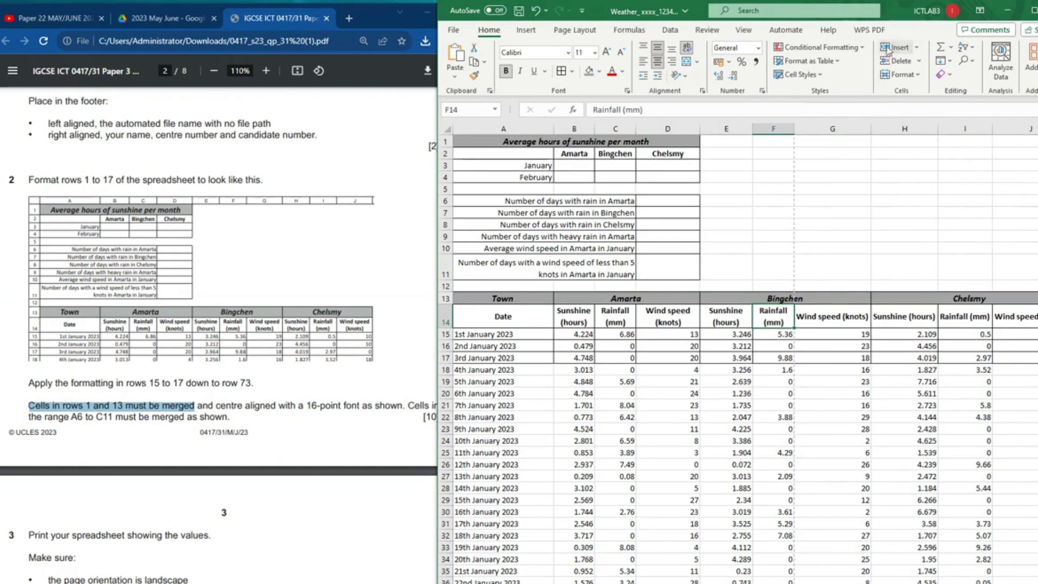
pyautogui.moveTo(871, 129); pyautogui.dragTo(854, 133)
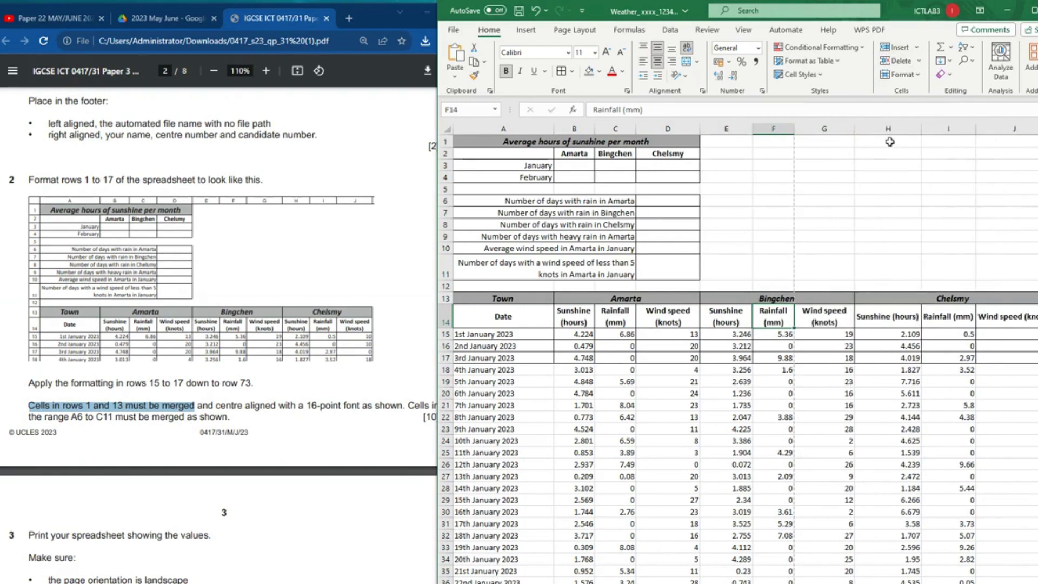
pyautogui.moveTo(923, 129); pyautogui.dragTo(905, 130)
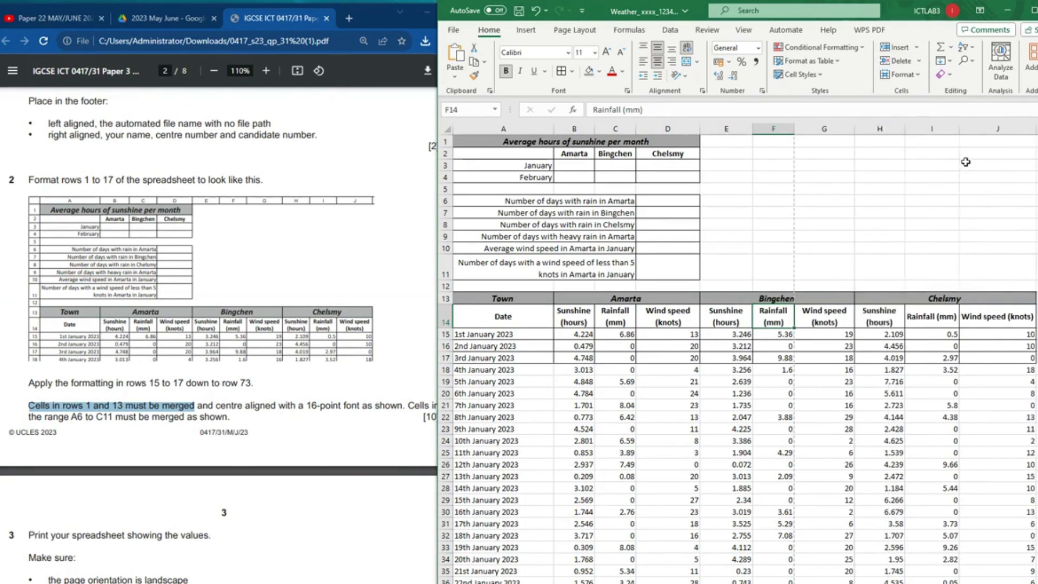
pyautogui.moveTo(960, 130); pyautogui.dragTo(948, 130)
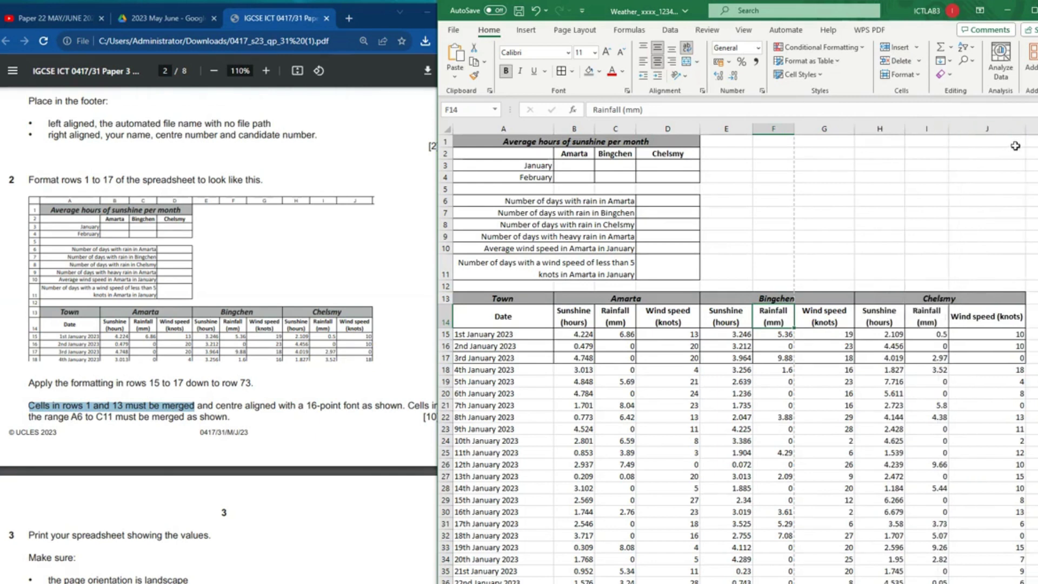
pyautogui.moveTo(1018, 134); pyautogui.dragTo(1016, 134)
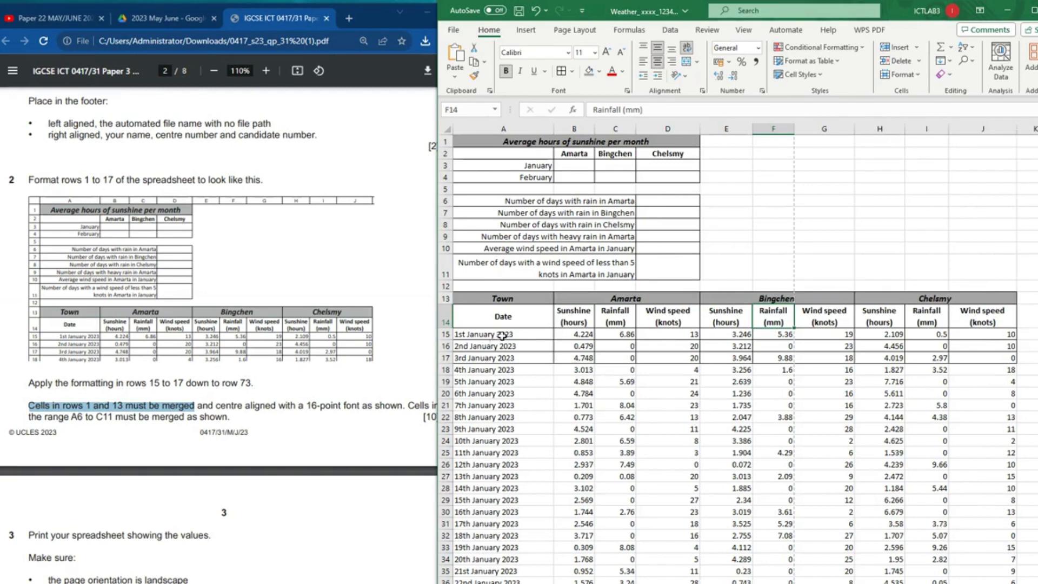
# Step: Right-align the dates and weather values in rows 15 to 17 across columns A to J
pyautogui.moveTo(502, 335); pyautogui.dragTo(994, 357)
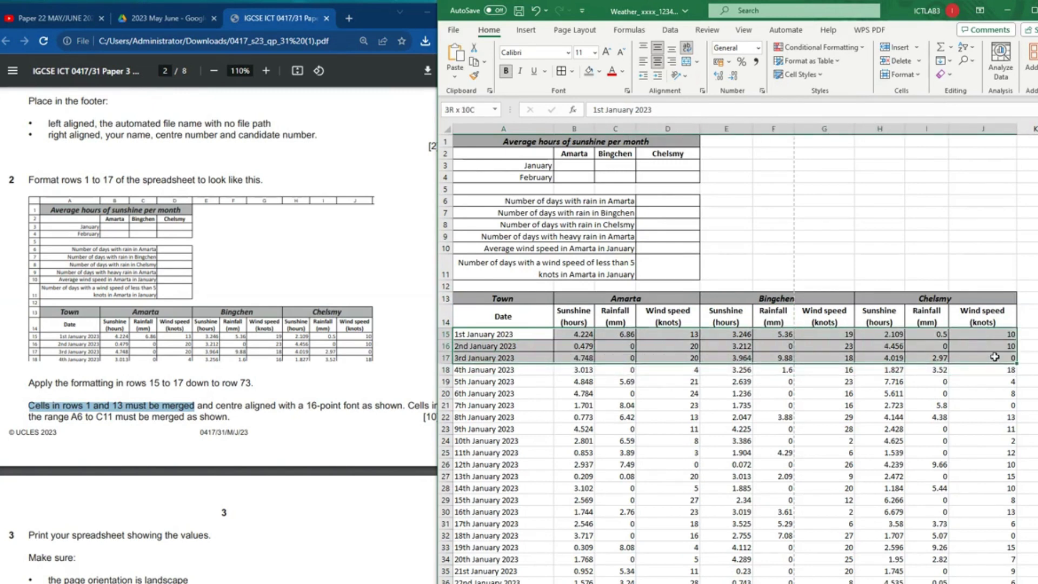
pyautogui.click(672, 64)
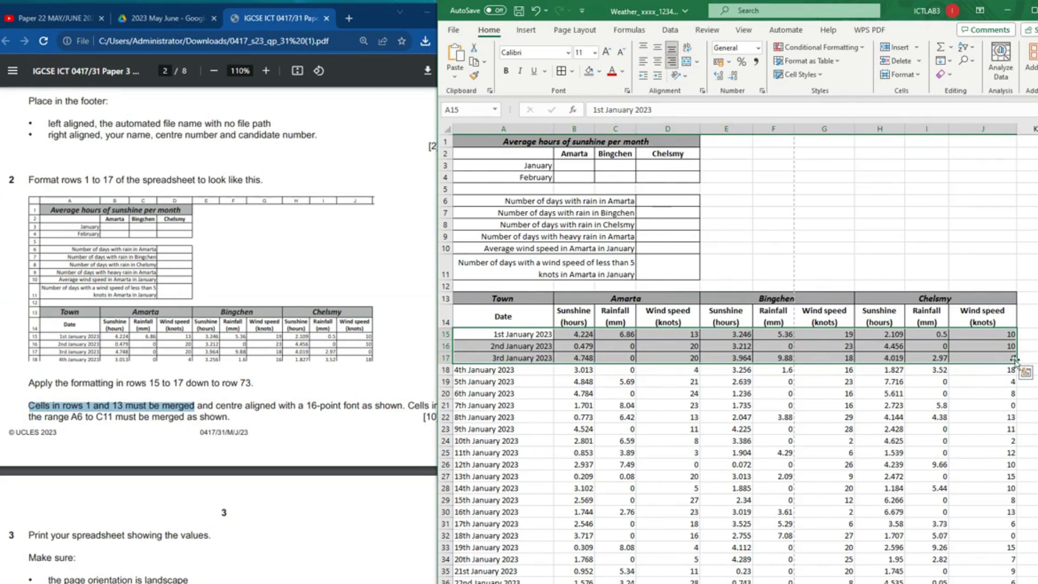
pyautogui.click(485, 370)
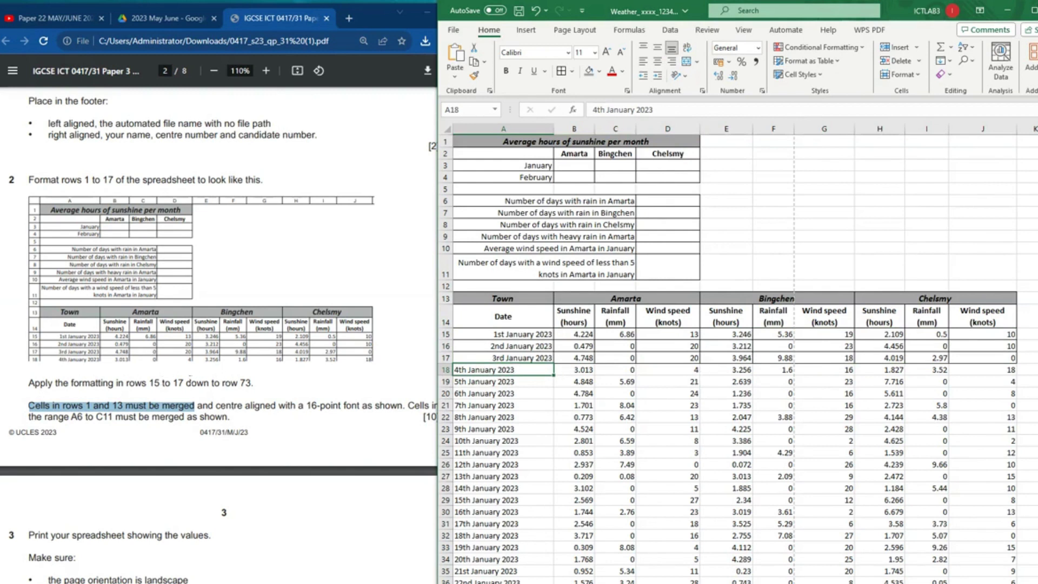
# Step: Apply all borders and right alignment to the weather data in rows 18 to 73, columns A to J
pyautogui.moveTo(513, 373); pyautogui.dragTo(970, 556)
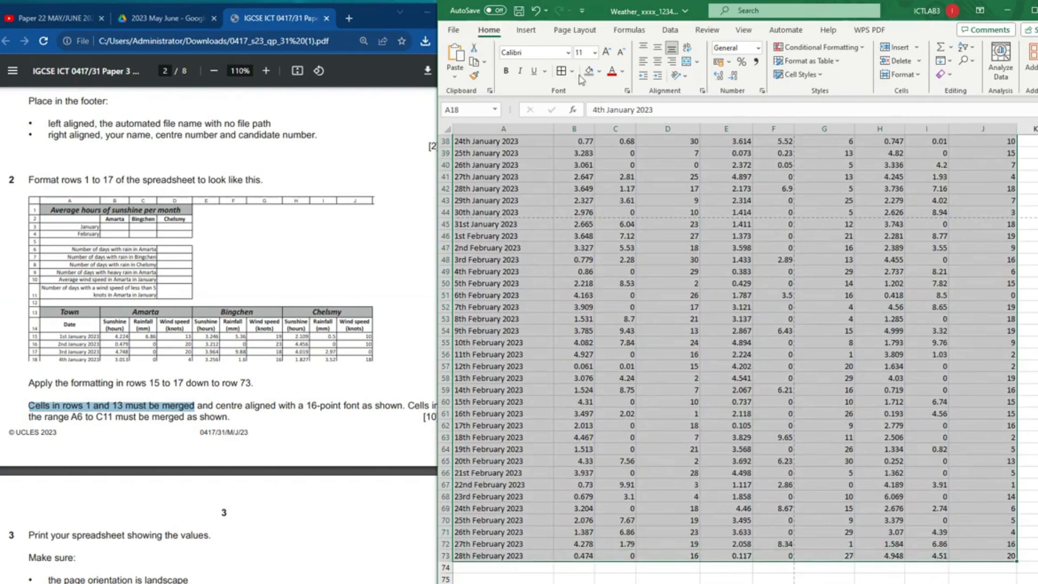
pyautogui.click(562, 72)
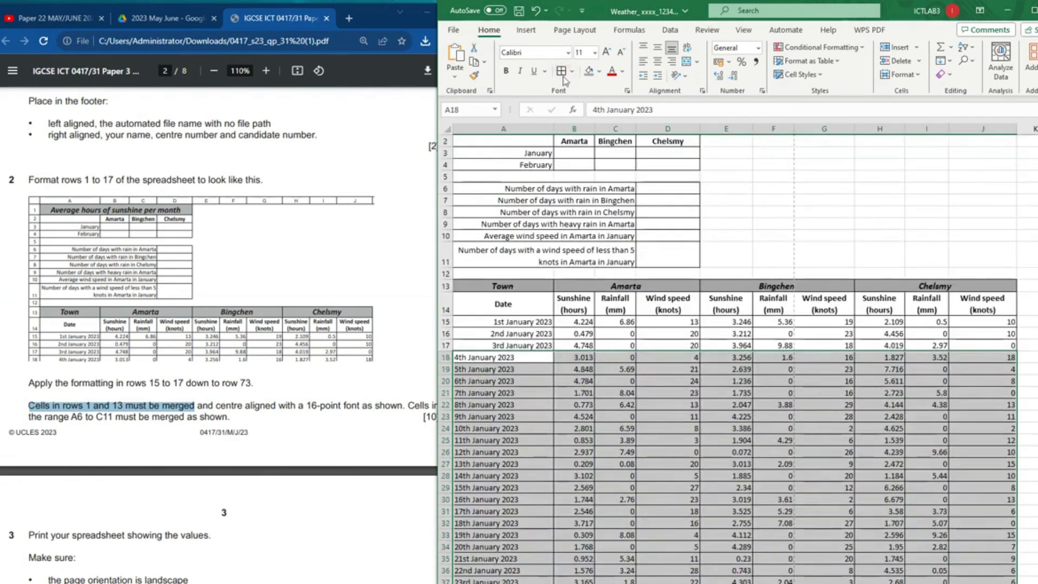
pyautogui.click(672, 63)
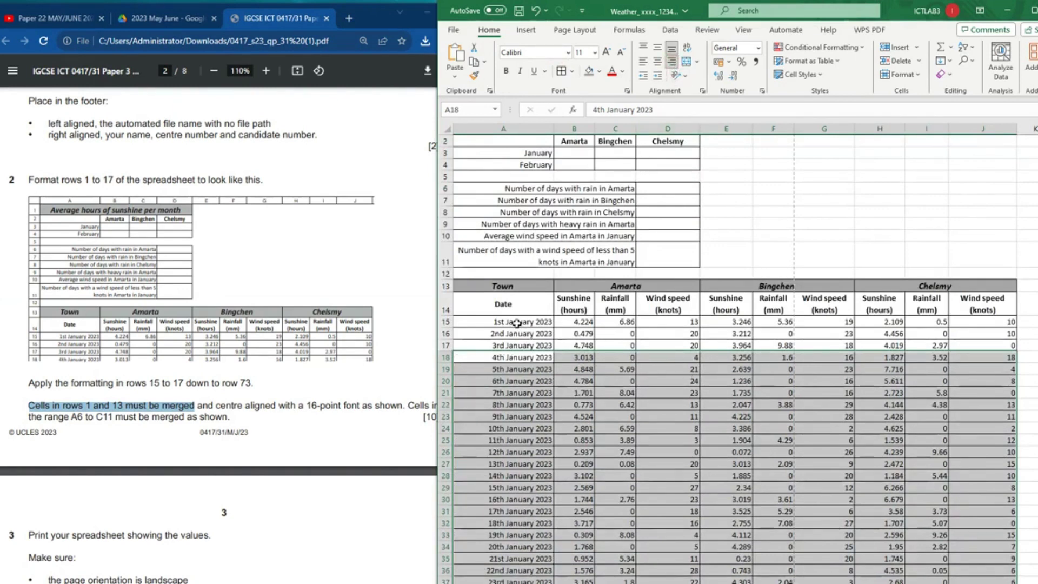
pyautogui.moveTo(516, 323); pyautogui.dragTo(519, 346)
pyautogui.hotkey('ctrl', 'v')
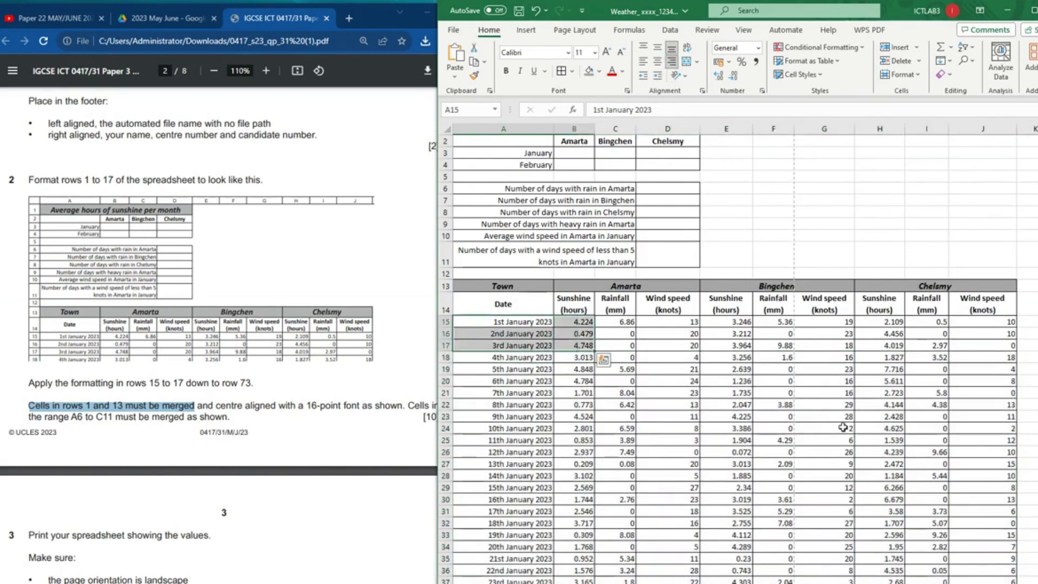
pyautogui.click(773, 416)
pyautogui.scroll(-1, 690, 376)
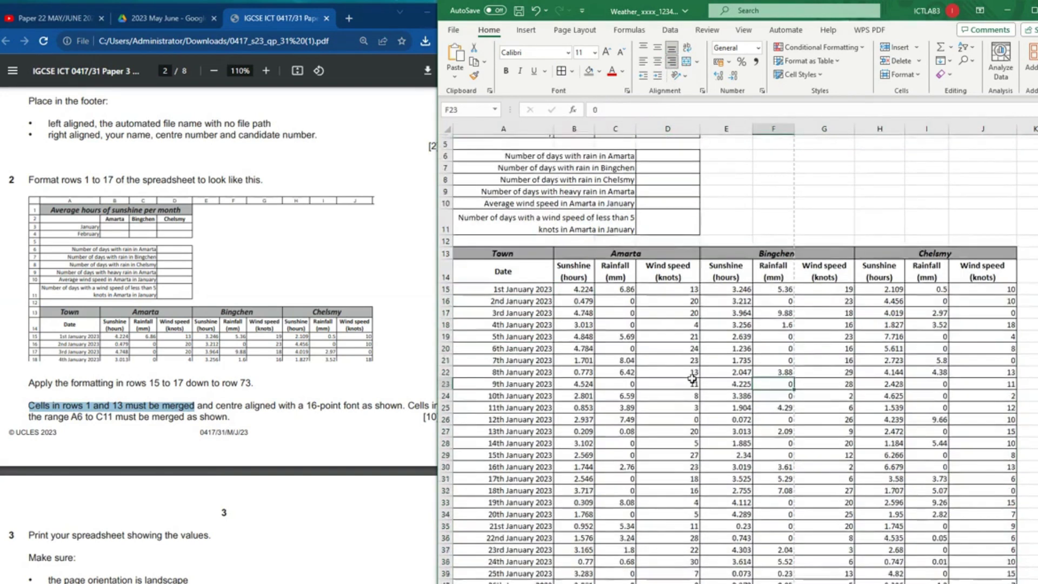
pyautogui.scroll(2, 692, 379)
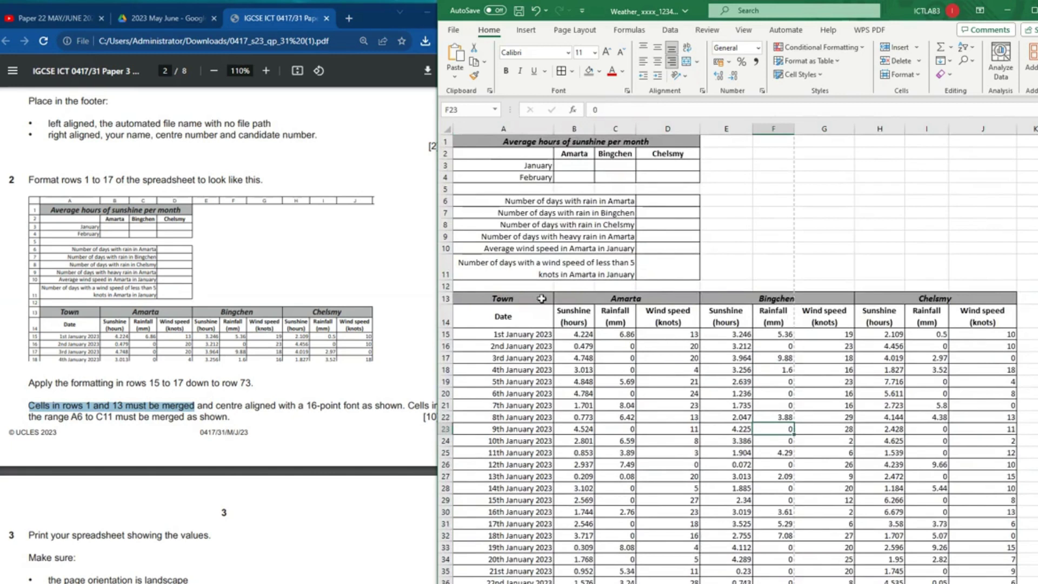
# Step: Check the merged town headings in row 13 and increase the row 1 title to a 14-point font
pyautogui.click(512, 299)
pyautogui.click(630, 299)
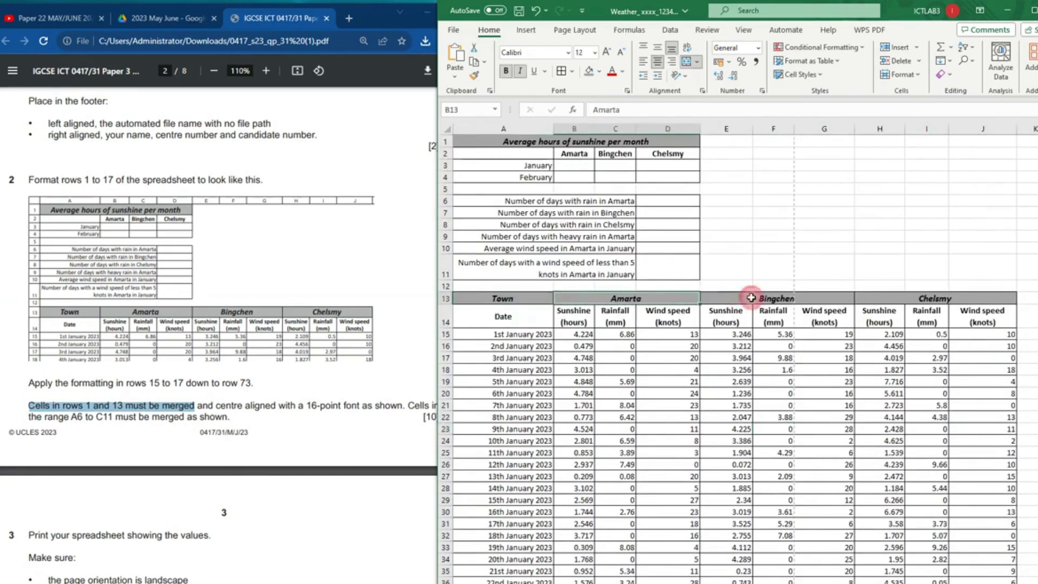
pyautogui.click(784, 301)
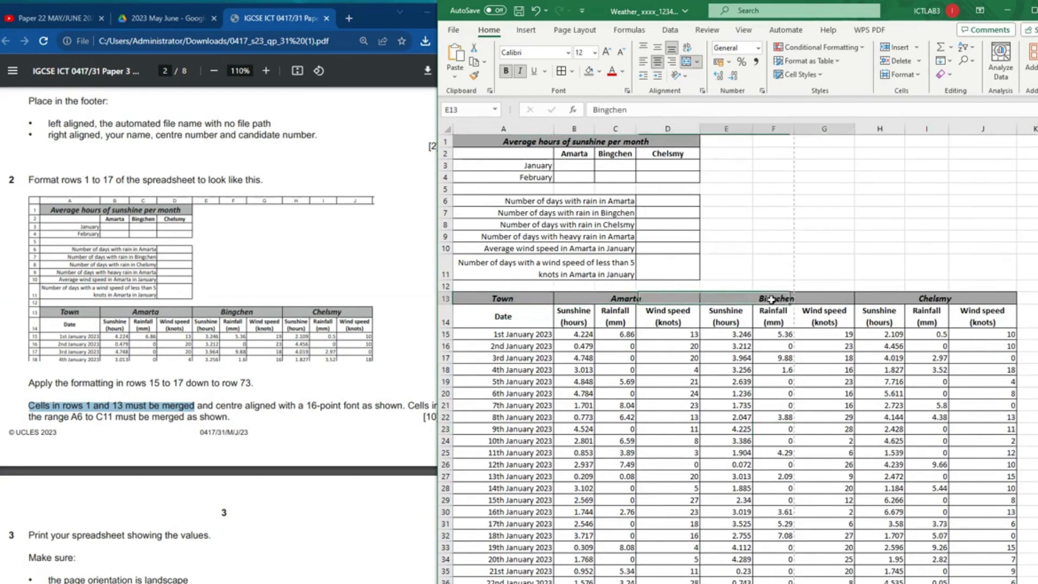
pyautogui.click(962, 297)
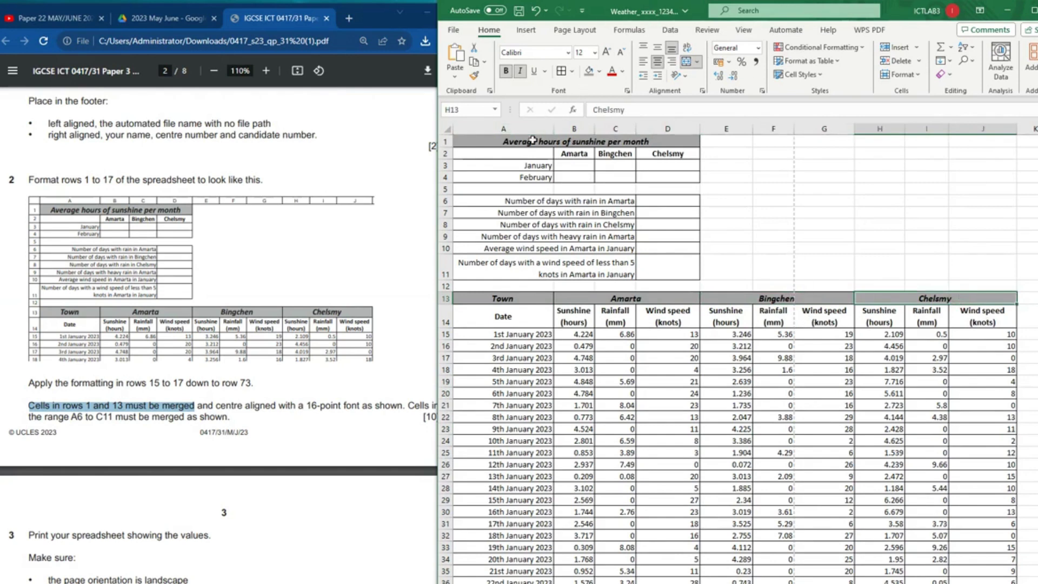
pyautogui.click(514, 142)
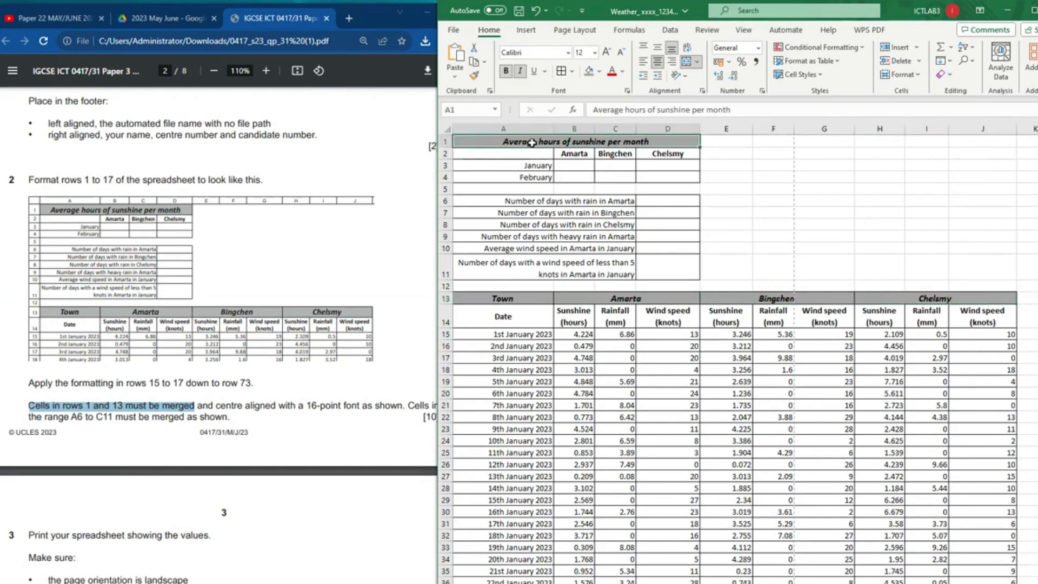
pyautogui.click(608, 53)
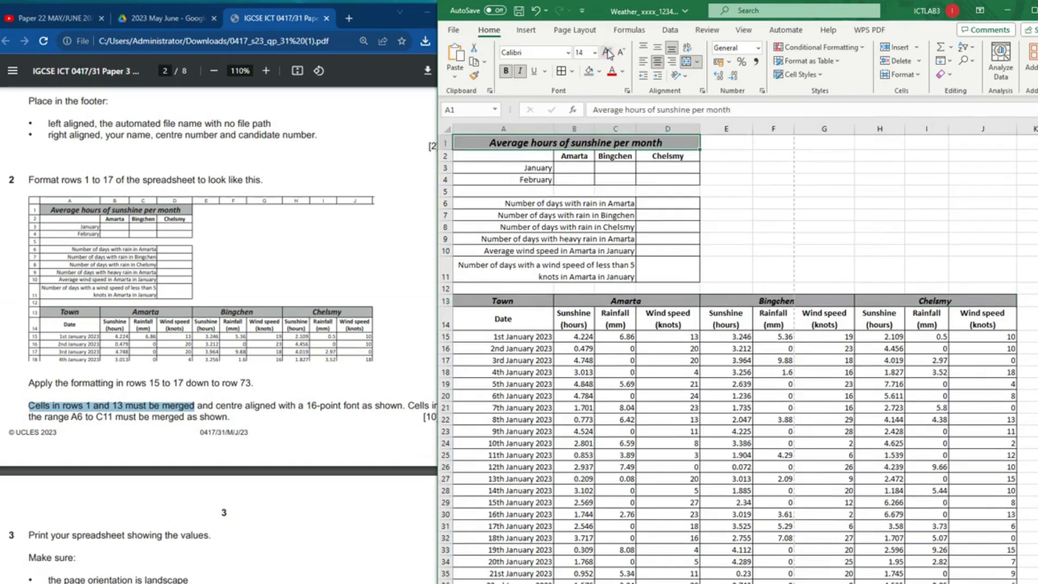
# Step: Examine the town headings in row 2 and the data below, and reread question 2's merging, alignment and font size requirements
pyautogui.click(523, 157)
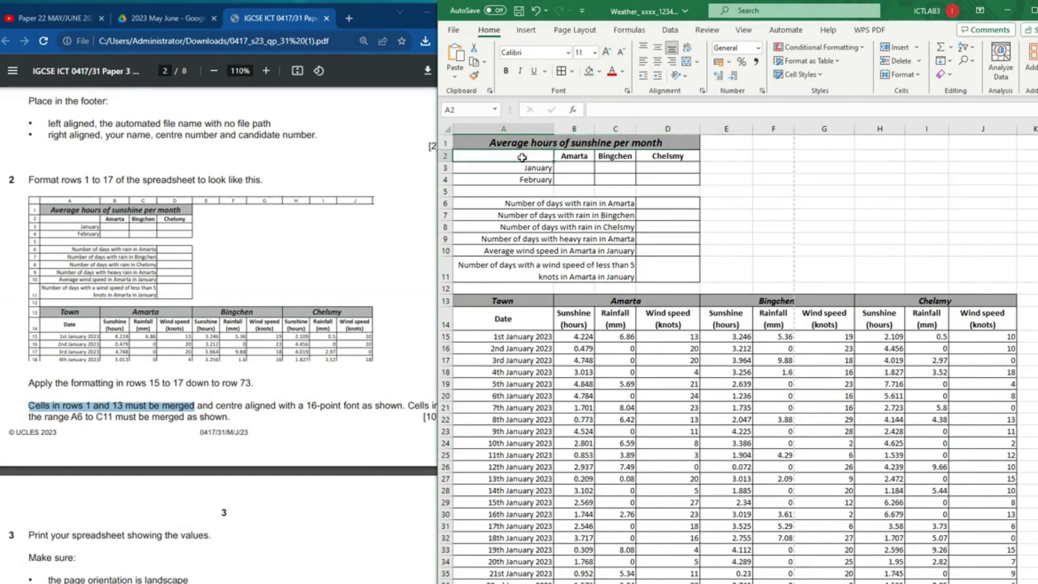
pyautogui.click(581, 158)
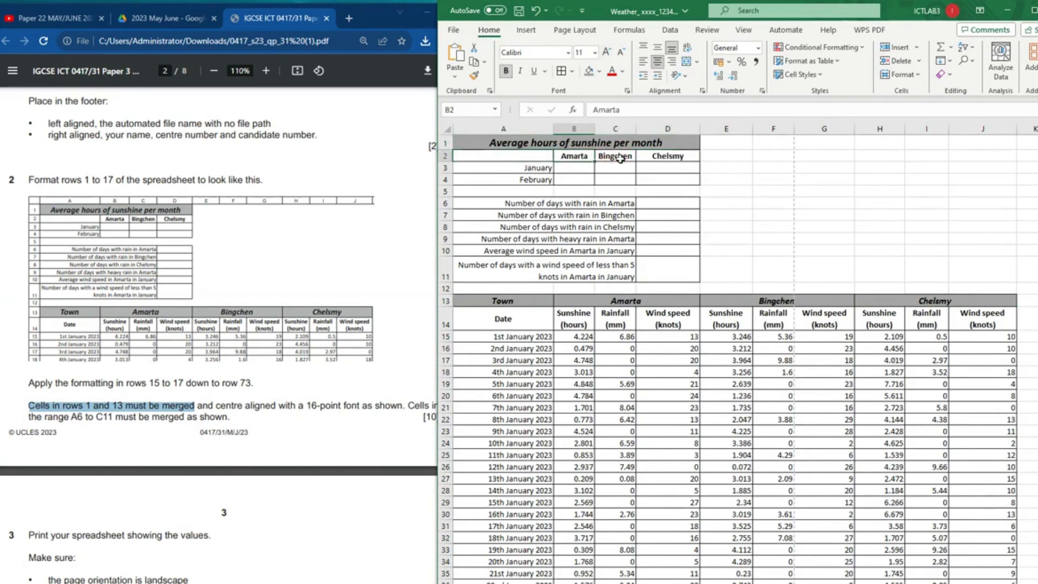
pyautogui.click(620, 158)
pyautogui.click(671, 157)
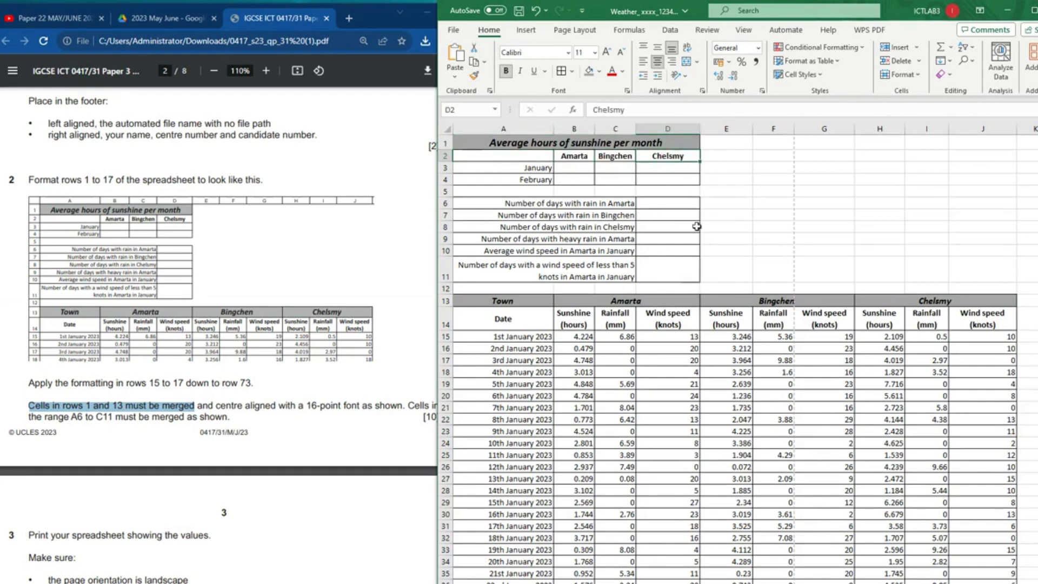
pyautogui.scroll(-3, 696, 226)
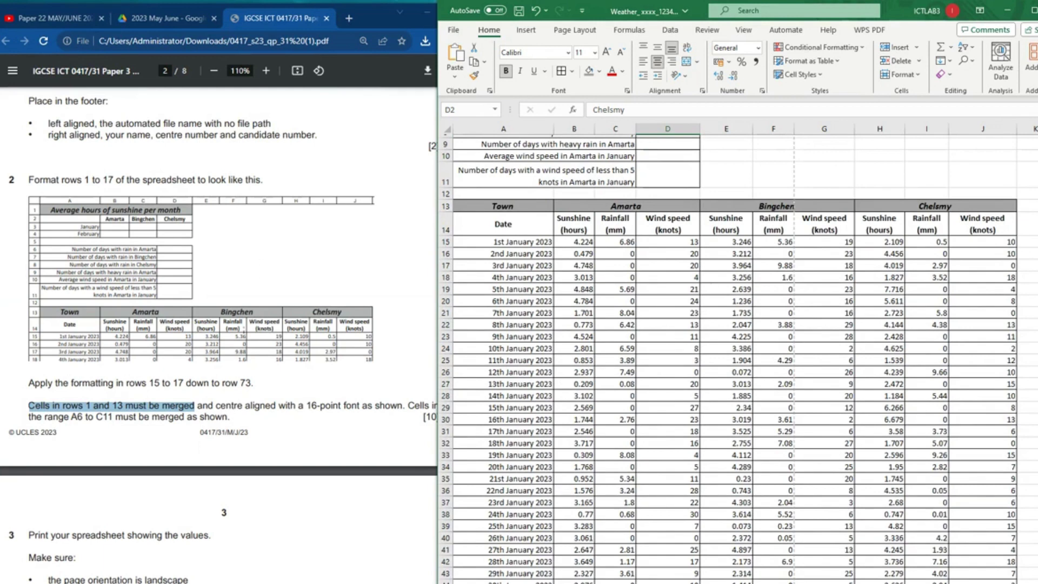
pyautogui.click(319, 369)
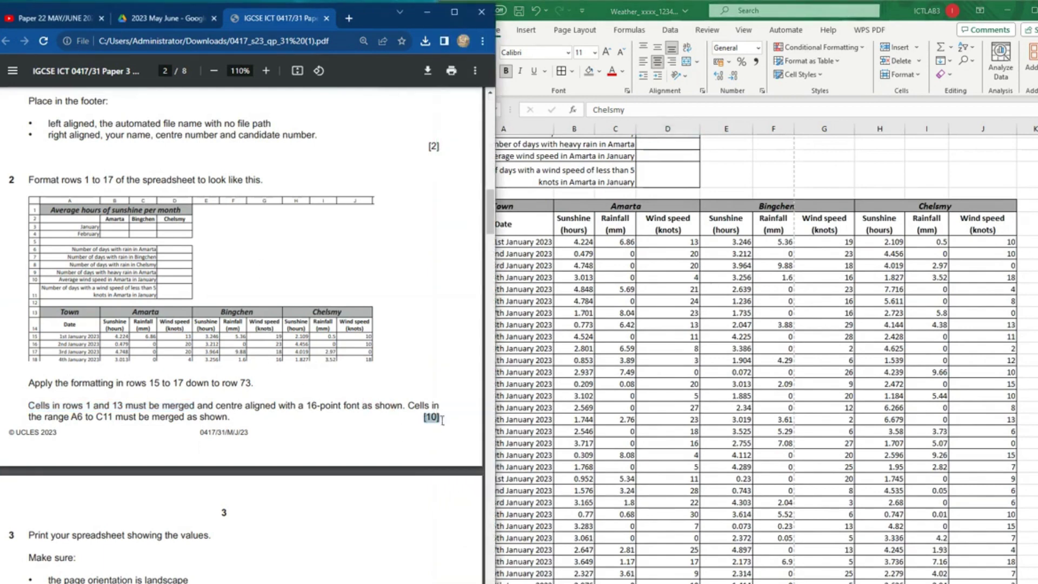
pyautogui.doubleClick(431, 416)
pyautogui.scroll(-2, 265, 300)
pyautogui.scroll(-1, 266, 300)
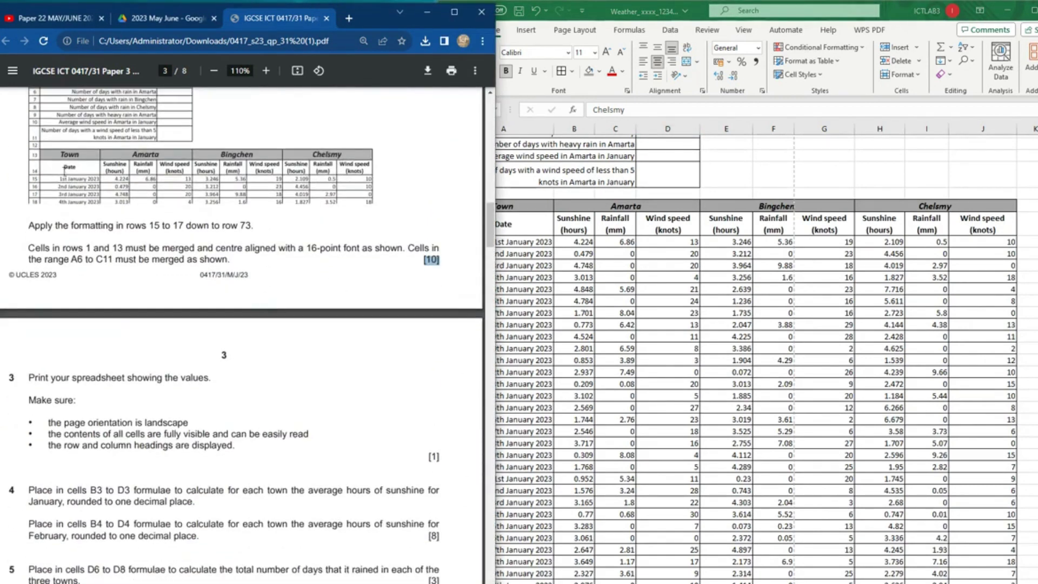
pyautogui.moveTo(28, 247); pyautogui.dragTo(422, 253)
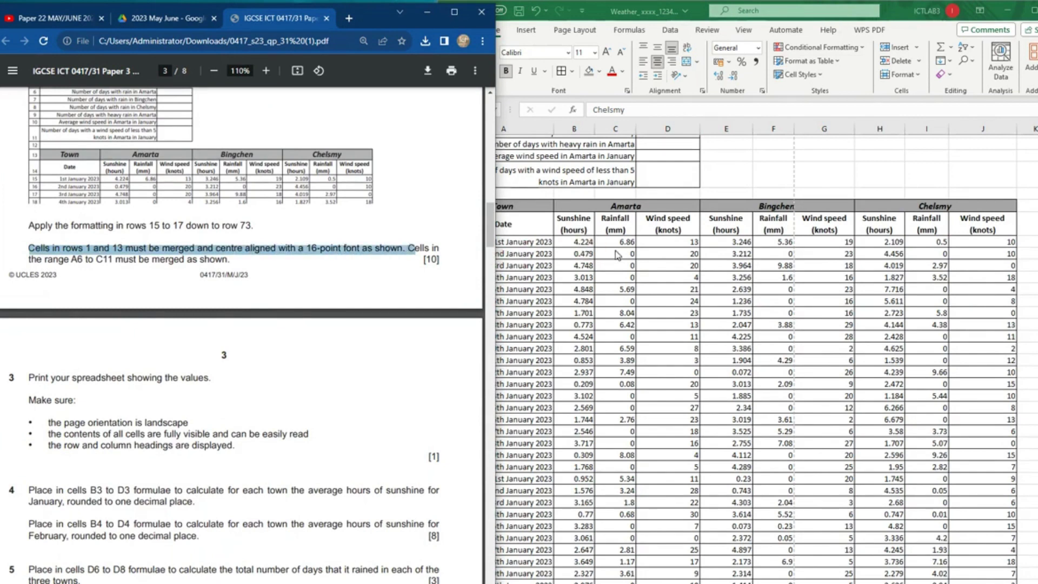
# Step: Set the title in row 1 and the Town, Amarta, Bingchen and Chelsmy headings in row 13 to a 16-point font
pyautogui.click(727, 265)
pyautogui.scroll(3, 603, 262)
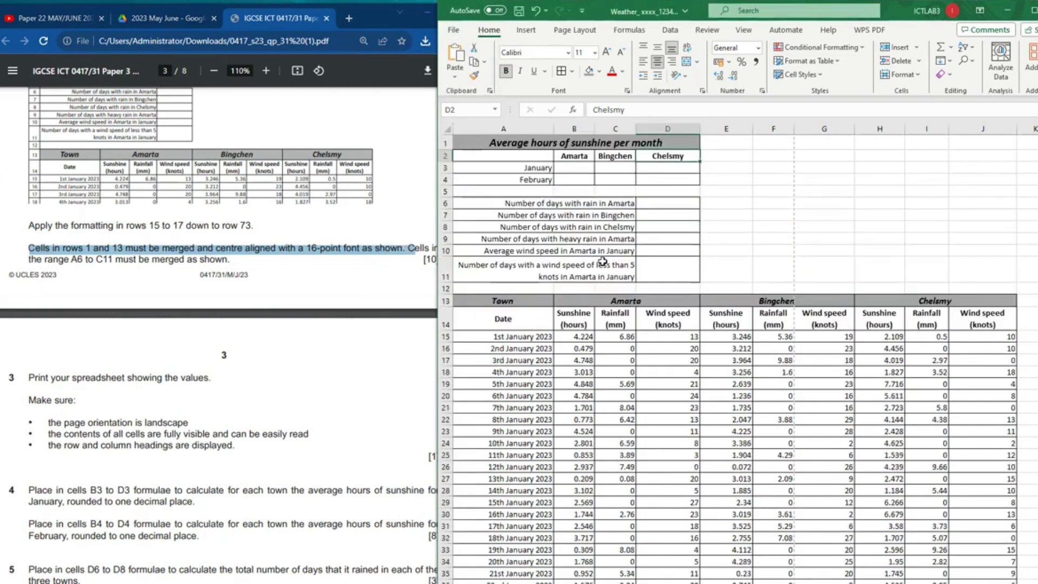
pyautogui.click(542, 143)
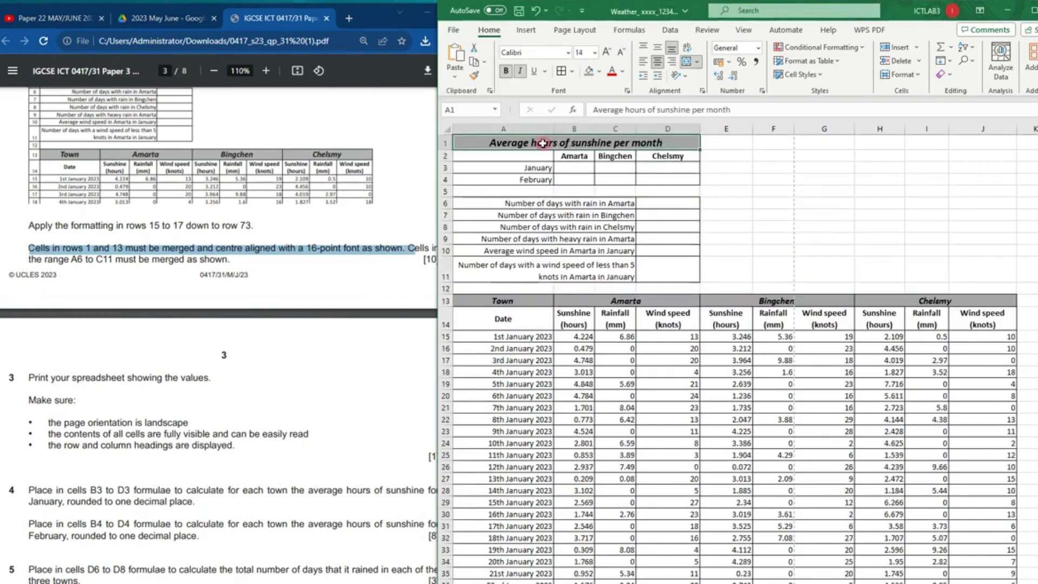
pyautogui.click(608, 52)
pyautogui.click(533, 301)
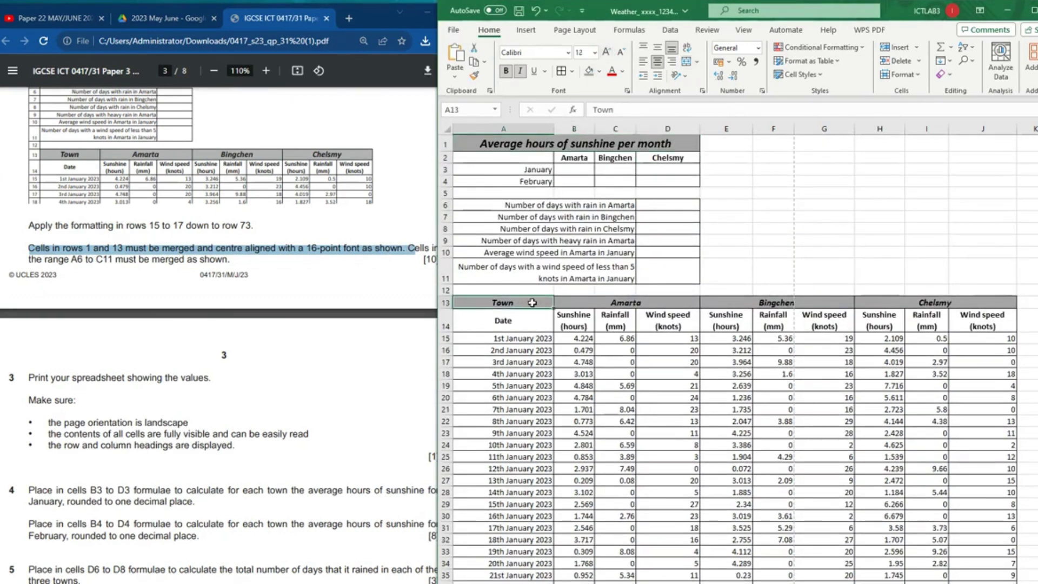
pyautogui.moveTo(533, 302); pyautogui.dragTo(913, 301)
pyautogui.click(608, 53)
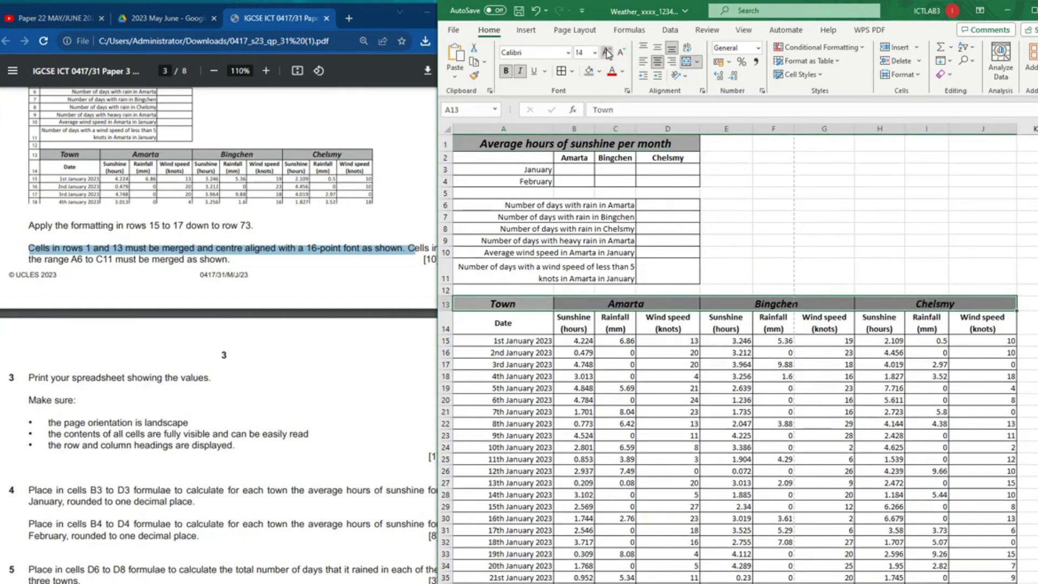
pyautogui.click(608, 52)
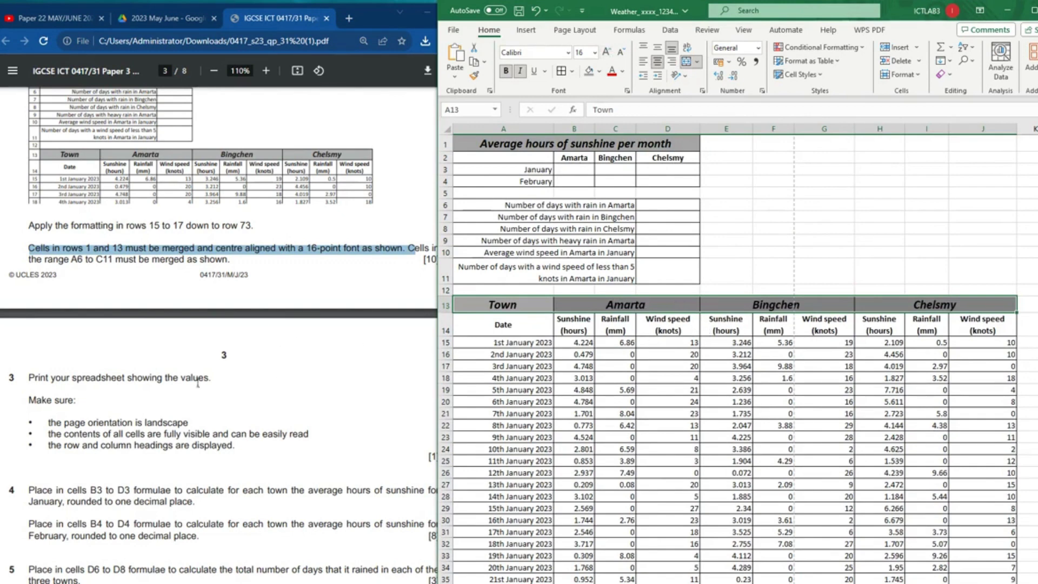
# Step: Check the merging of the labels in A6 to C11 against question 2 and read question 3's printing requirements
pyautogui.click(85, 259)
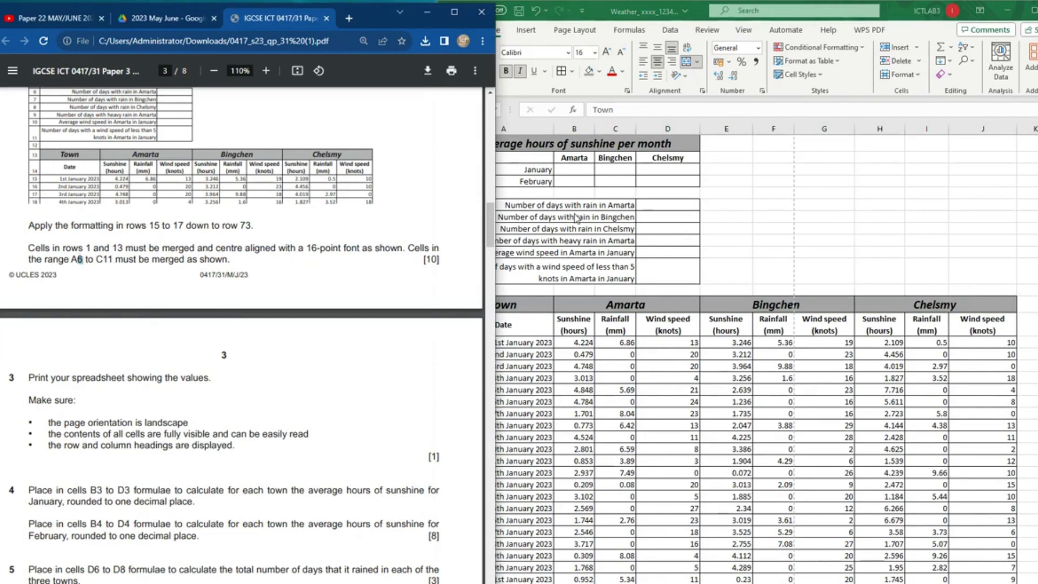
pyautogui.click(518, 206)
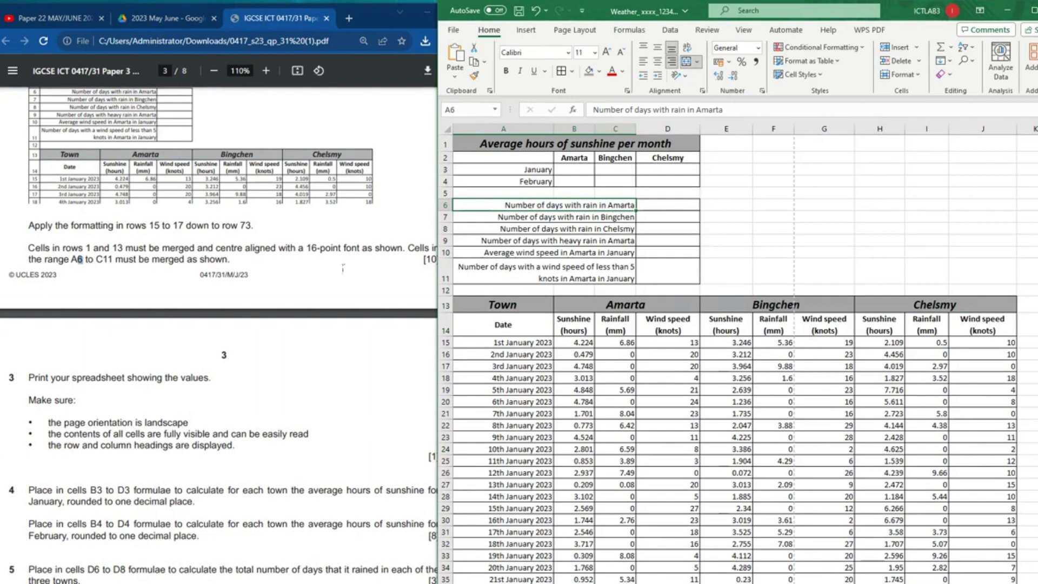
pyautogui.click(155, 383)
pyautogui.scroll(-3, 244, 329)
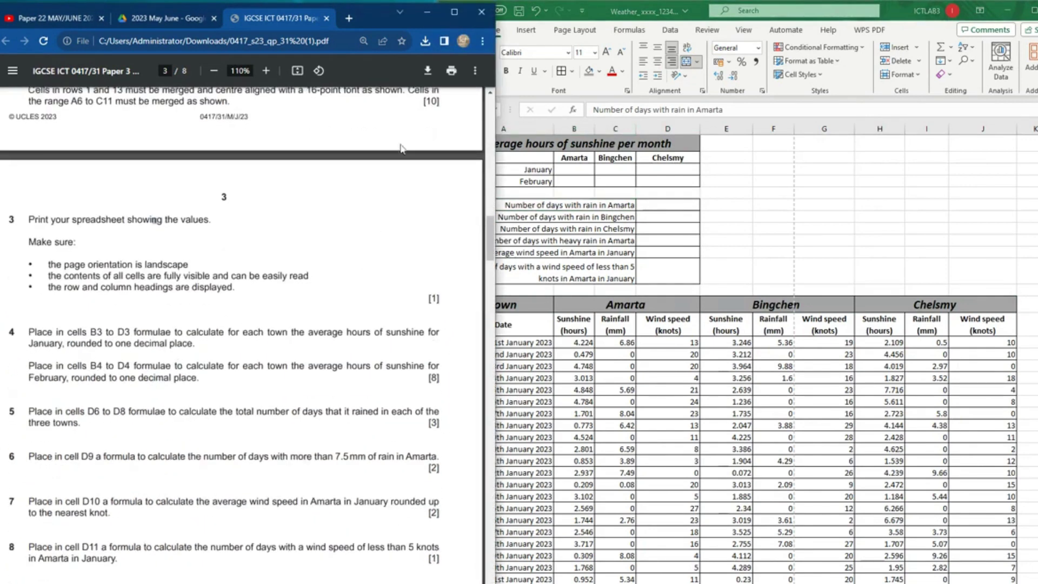
pyautogui.scroll(-4, 130, 248)
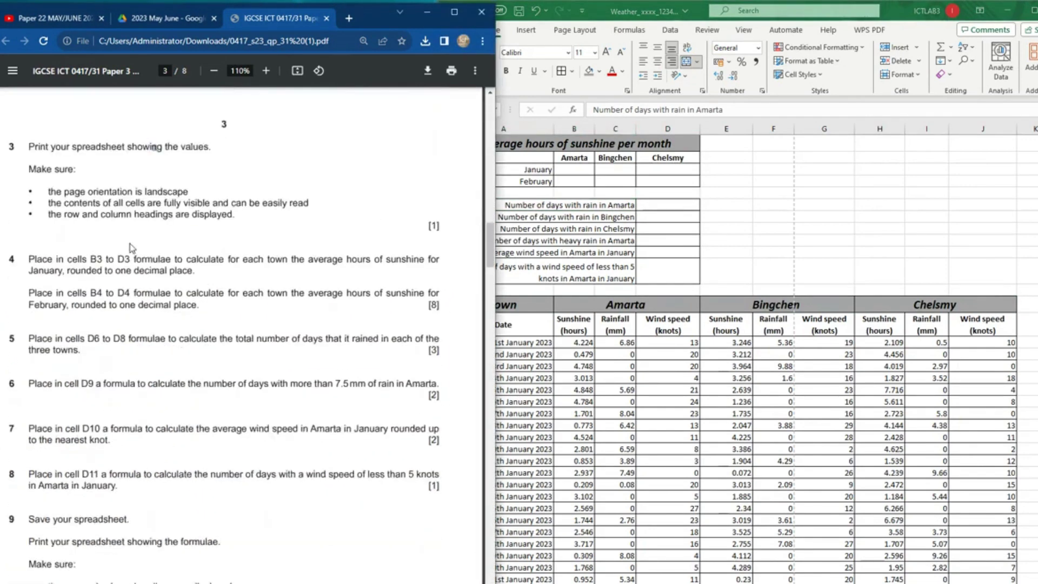
pyautogui.scroll(3, 111, 232)
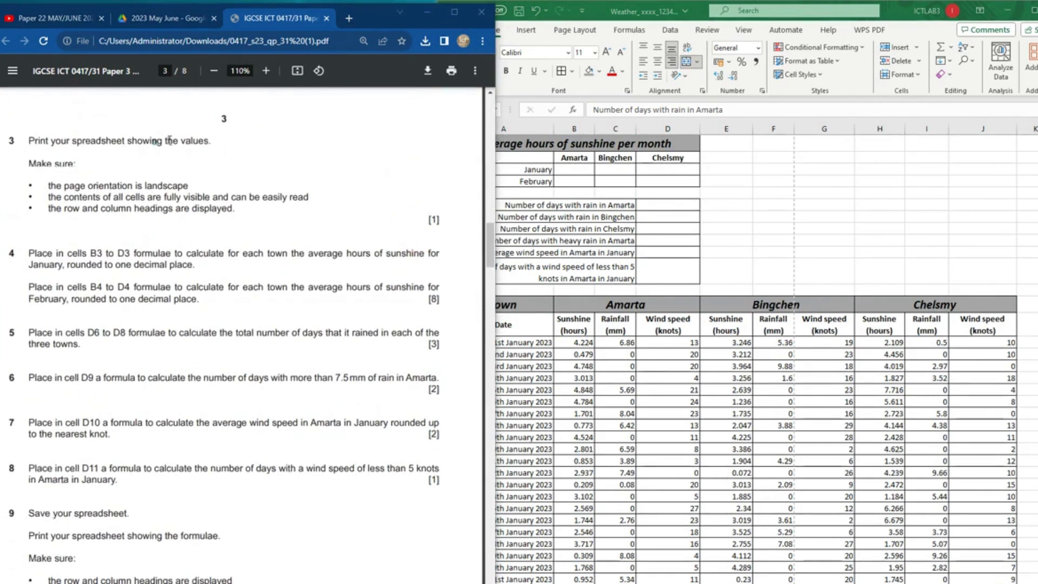
pyautogui.moveTo(166, 140); pyautogui.dragTo(208, 140)
pyautogui.moveTo(43, 162); pyautogui.dragTo(85, 167)
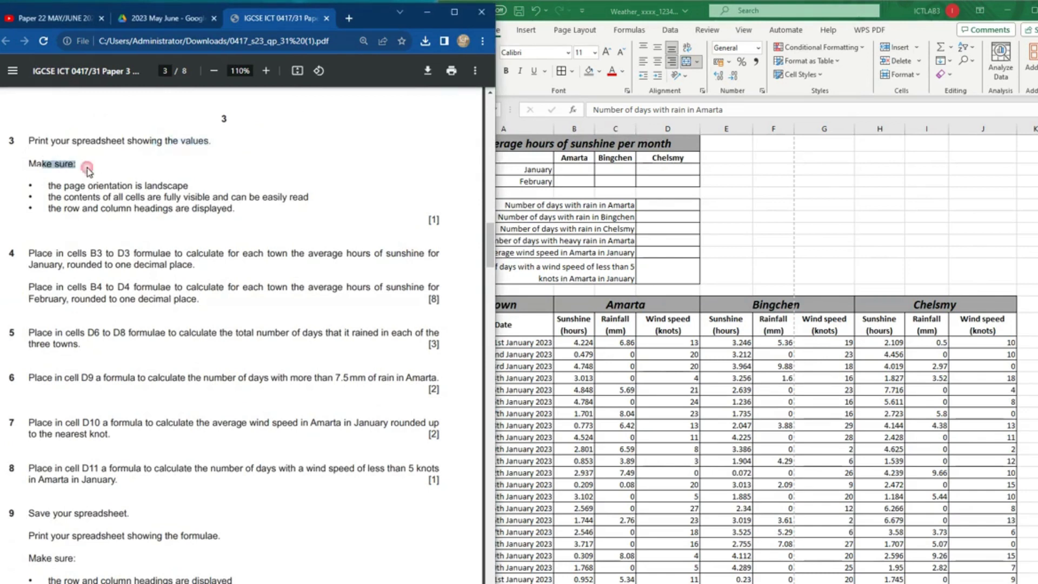
# Step: Set the weather spreadsheet's print orientation to landscape
pyautogui.click(706, 368)
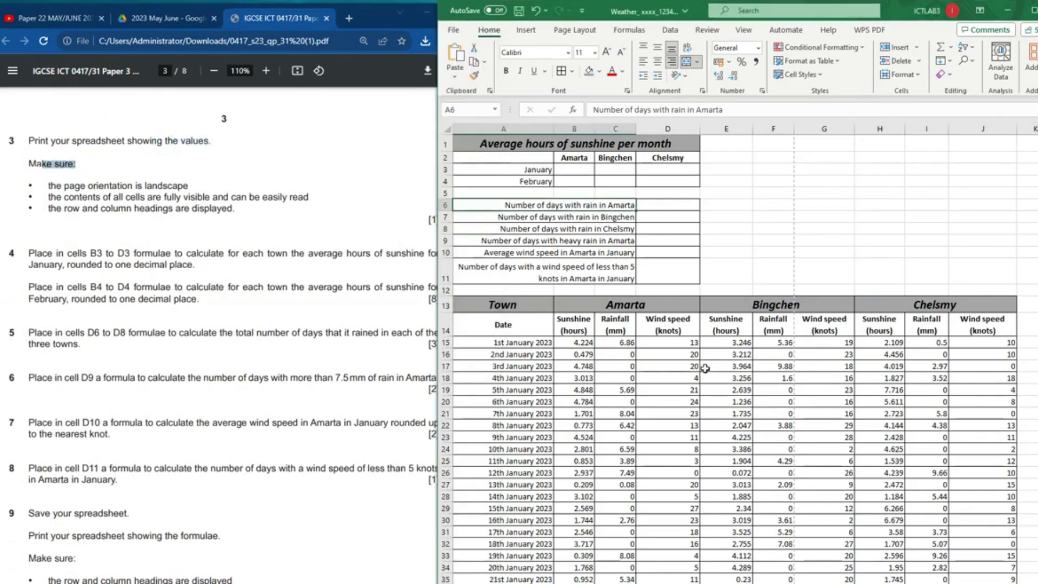
pyautogui.click(705, 369)
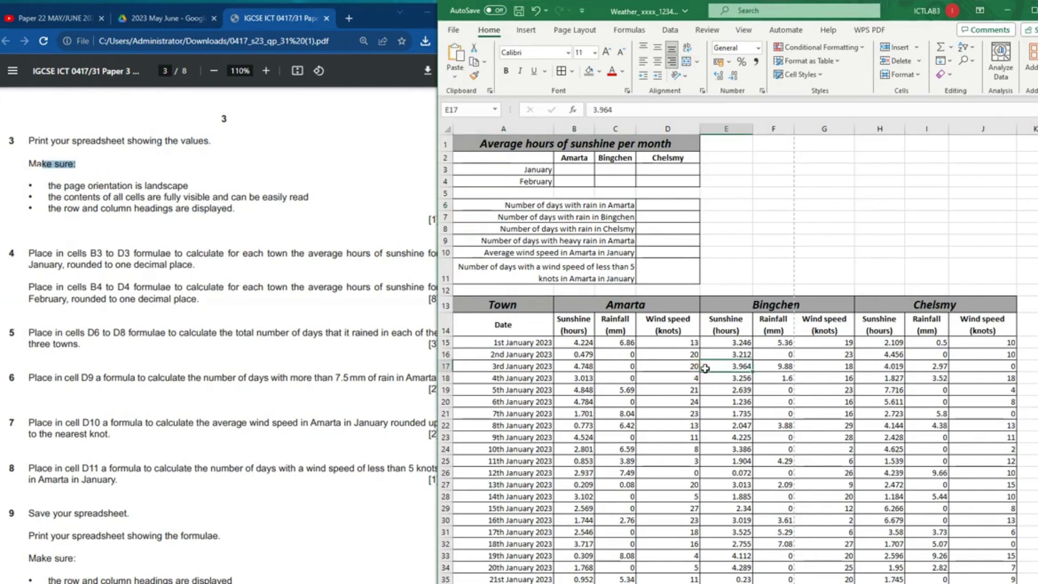
pyautogui.hotkey('ctrl', 'p')
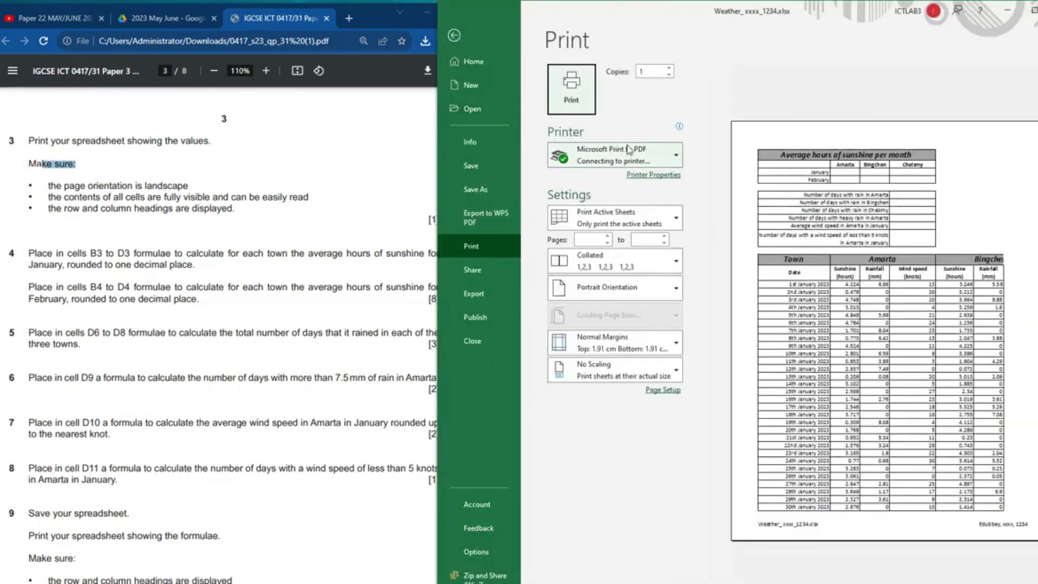
pyautogui.click(620, 292)
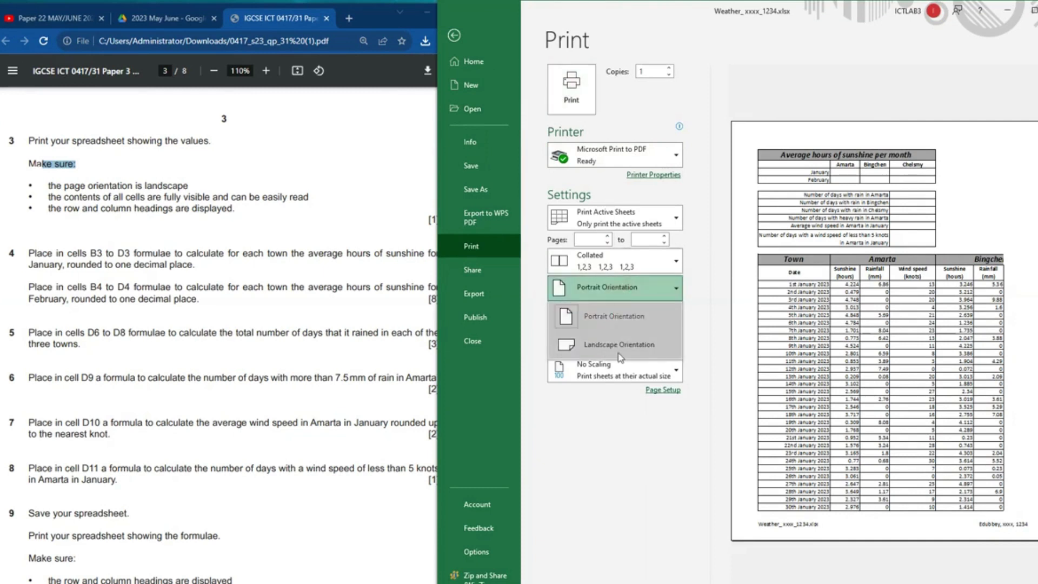
pyautogui.click(626, 346)
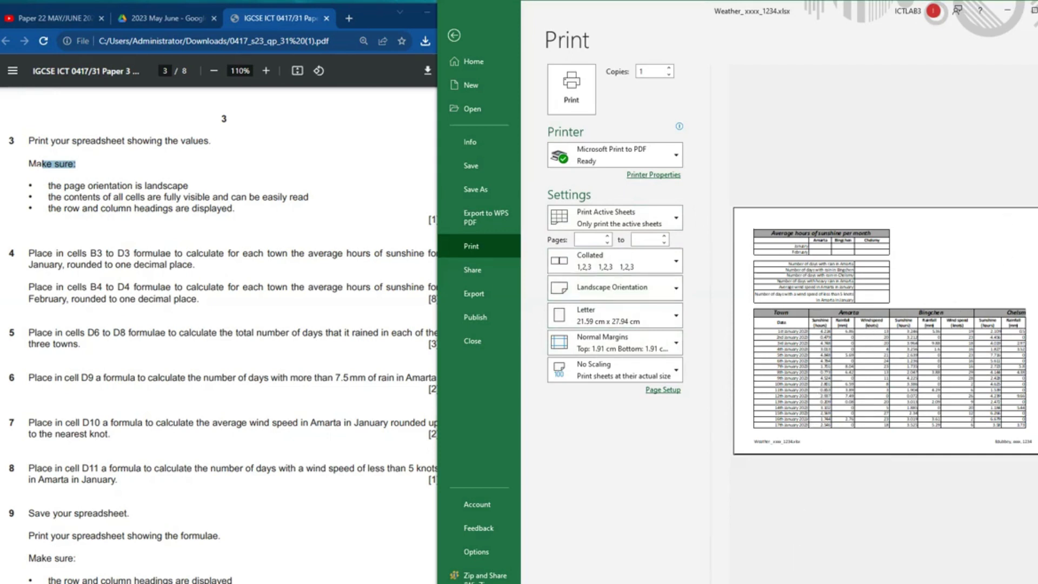
# Step: Scale the printout to fit all columns on one page, review the preview pages and return to the worksheet
pyautogui.scroll(-1, 885, 330)
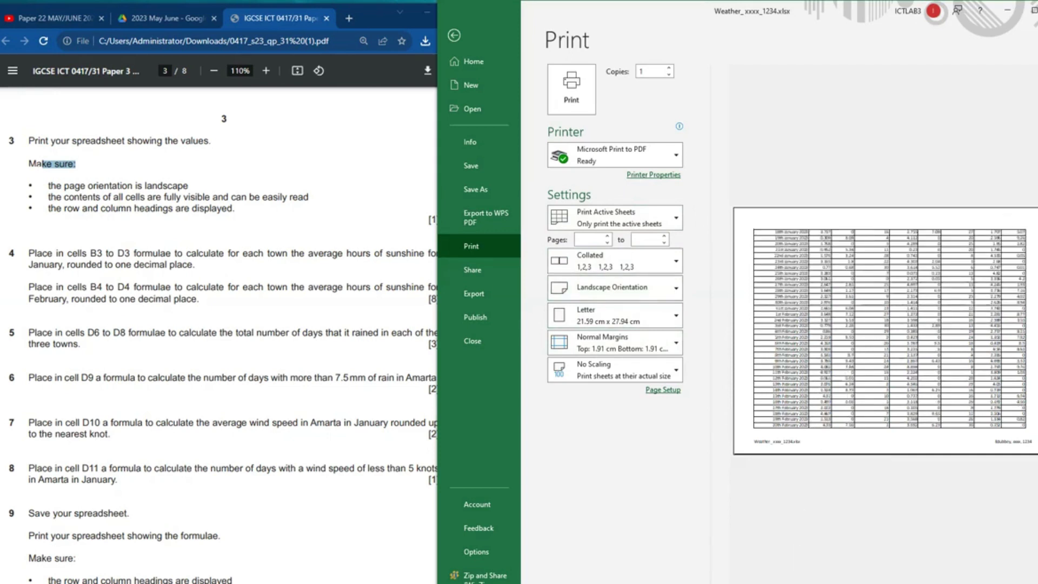
pyautogui.scroll(-1, 885, 331)
pyautogui.scroll(-1, 885, 330)
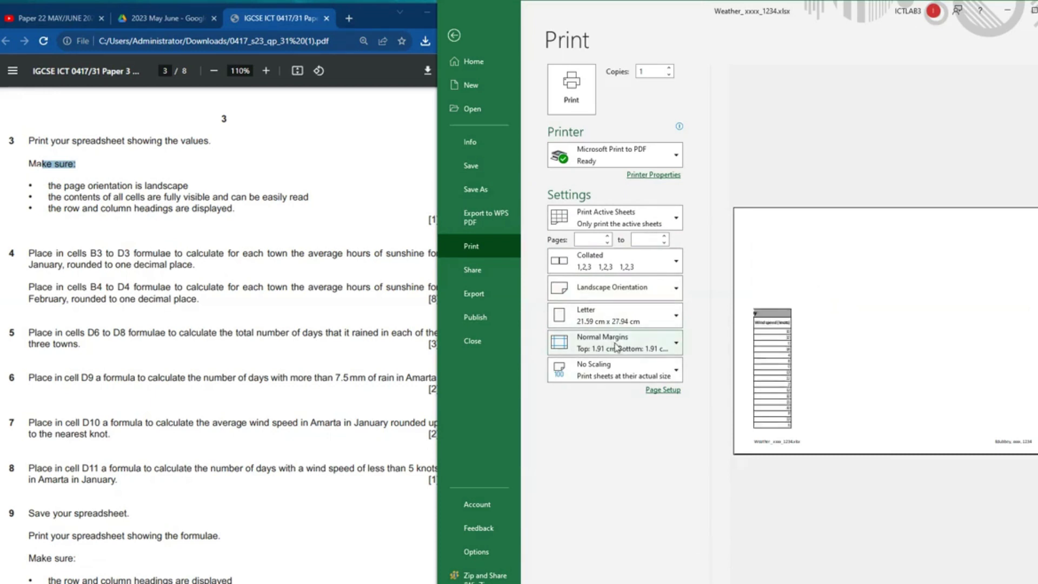
pyautogui.click(598, 377)
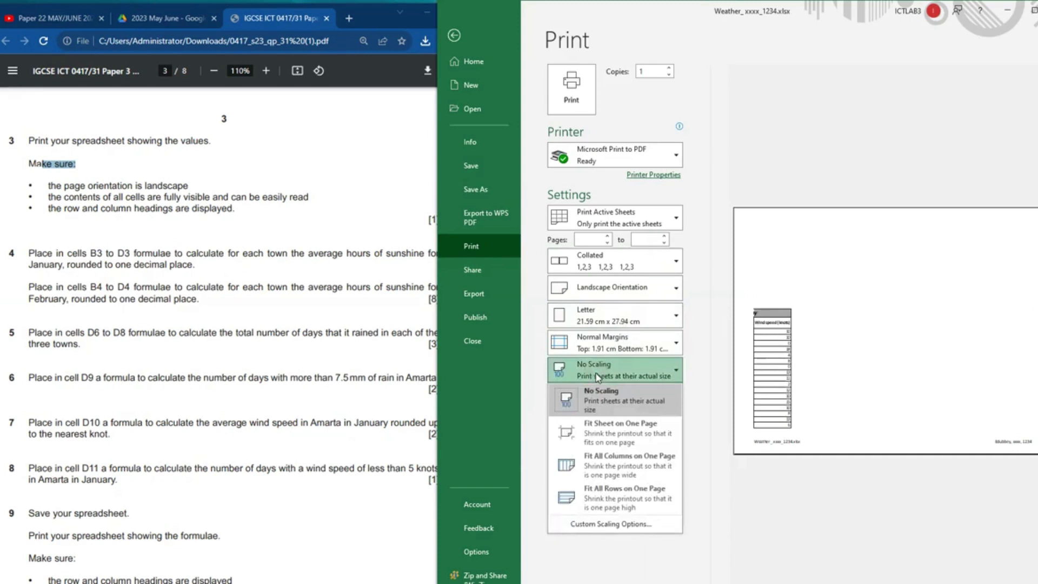
pyautogui.click(621, 463)
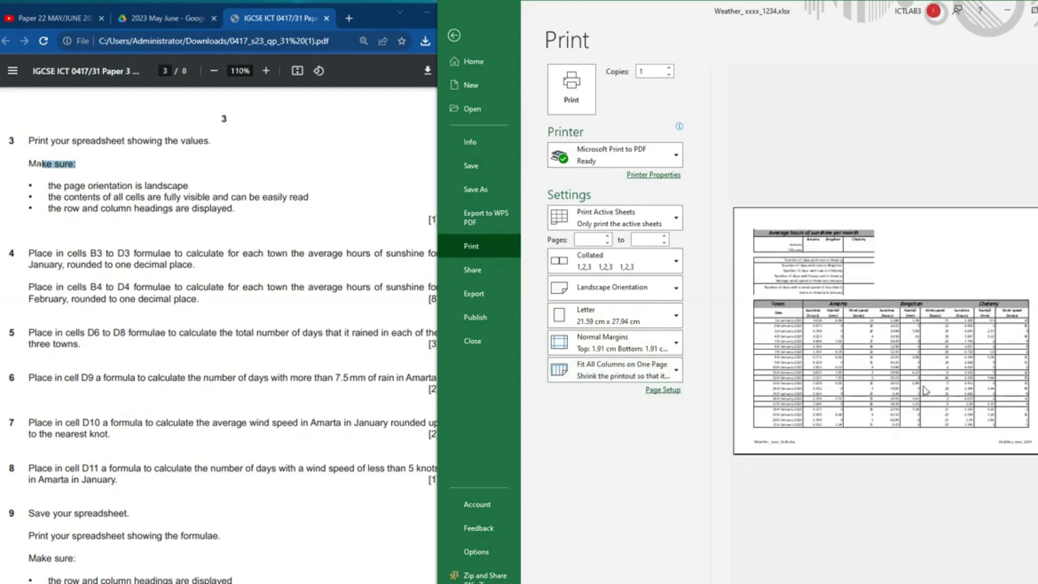
pyautogui.scroll(2, 926, 391)
pyautogui.scroll(-3, 838, 373)
pyautogui.click(454, 36)
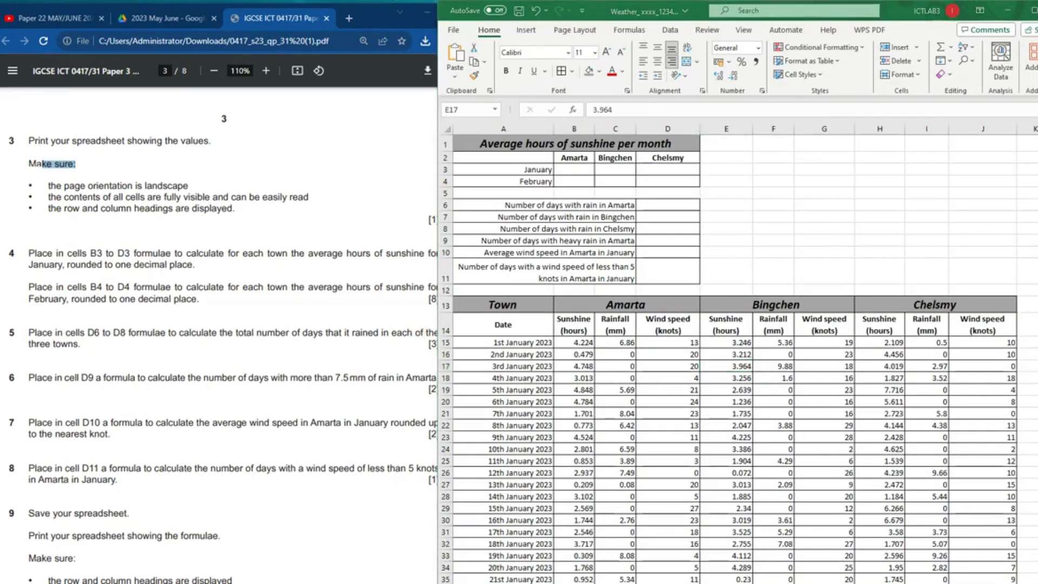
# Step: Read question 4's requirement for average January sunshine hours per town in cells B3 to D3, rounded to one decimal place
pyautogui.moveTo(57, 253); pyautogui.dragTo(418, 252)
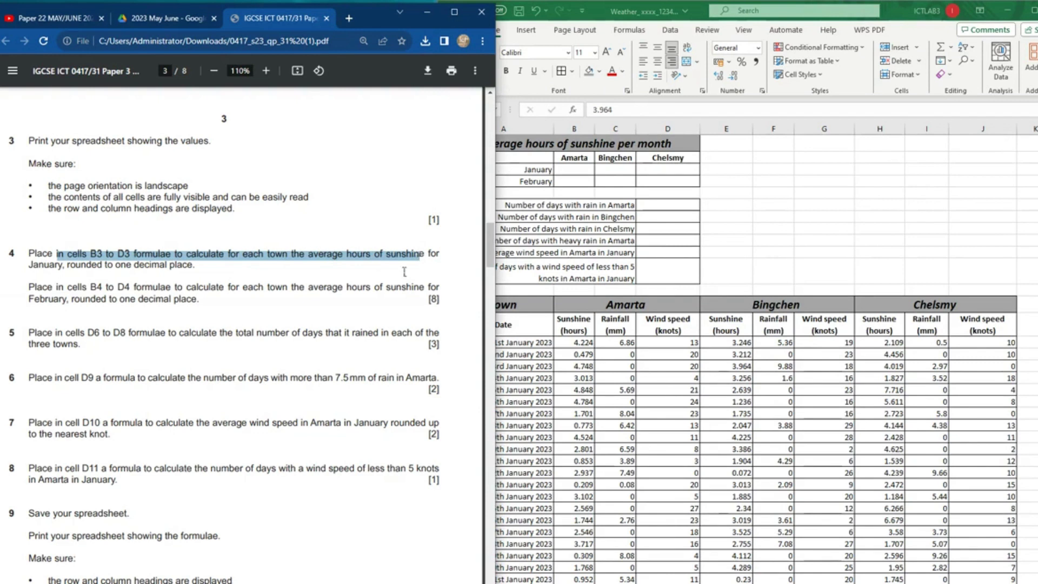
pyautogui.moveTo(404, 272); pyautogui.dragTo(186, 266)
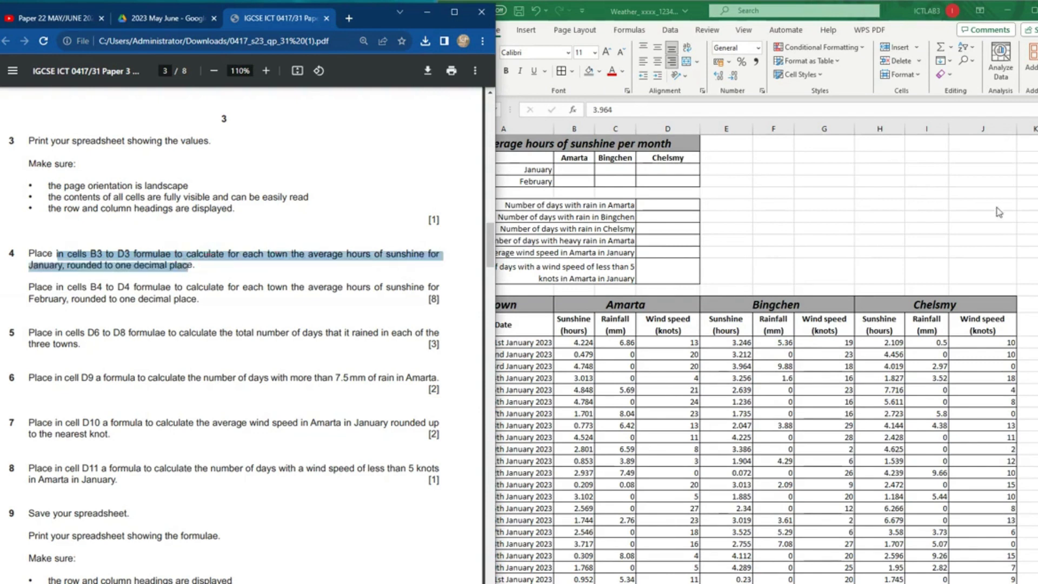
pyautogui.click(779, 261)
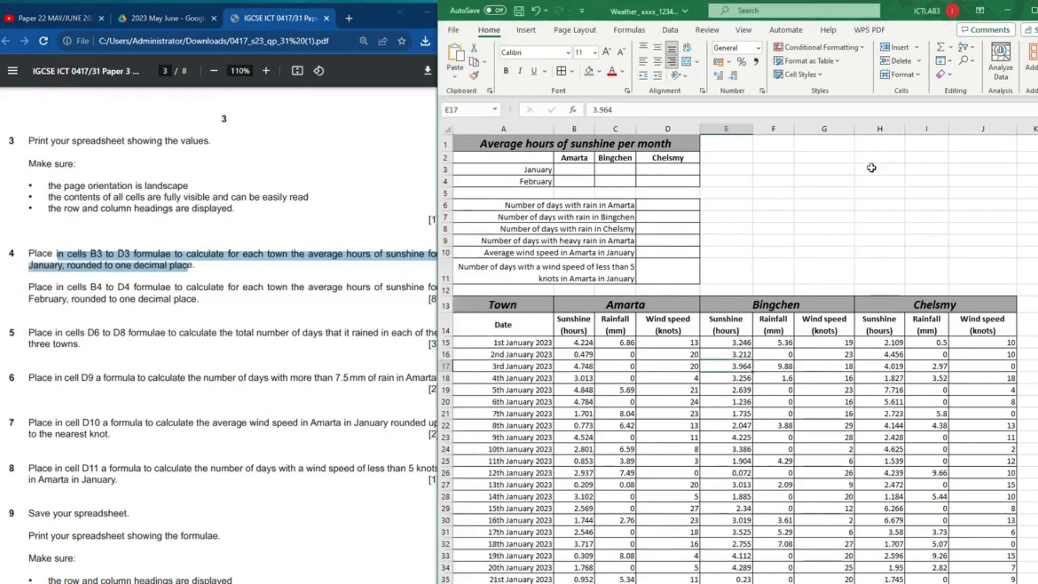
pyautogui.click(664, 206)
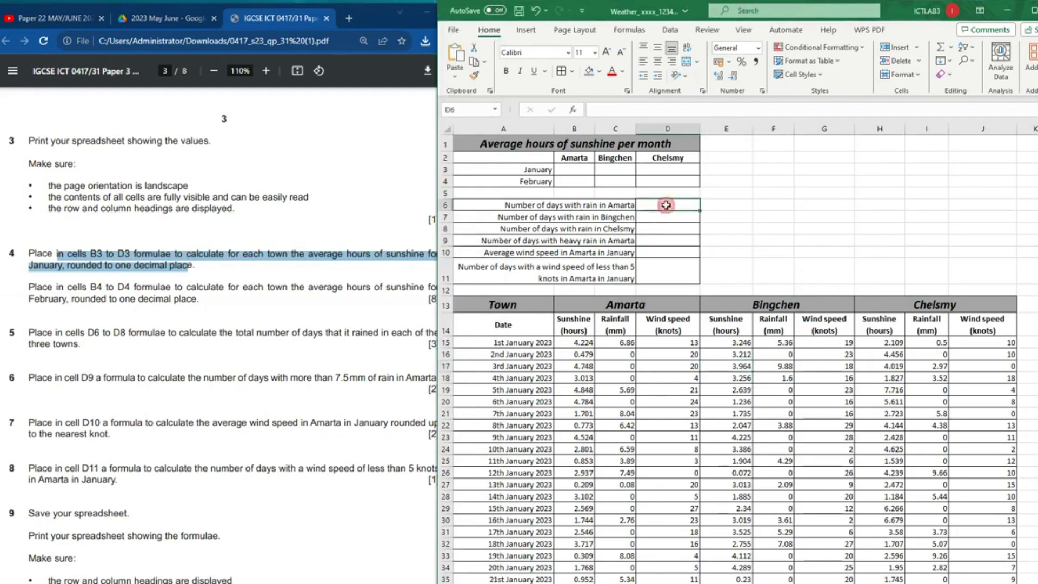
pyautogui.click(577, 170)
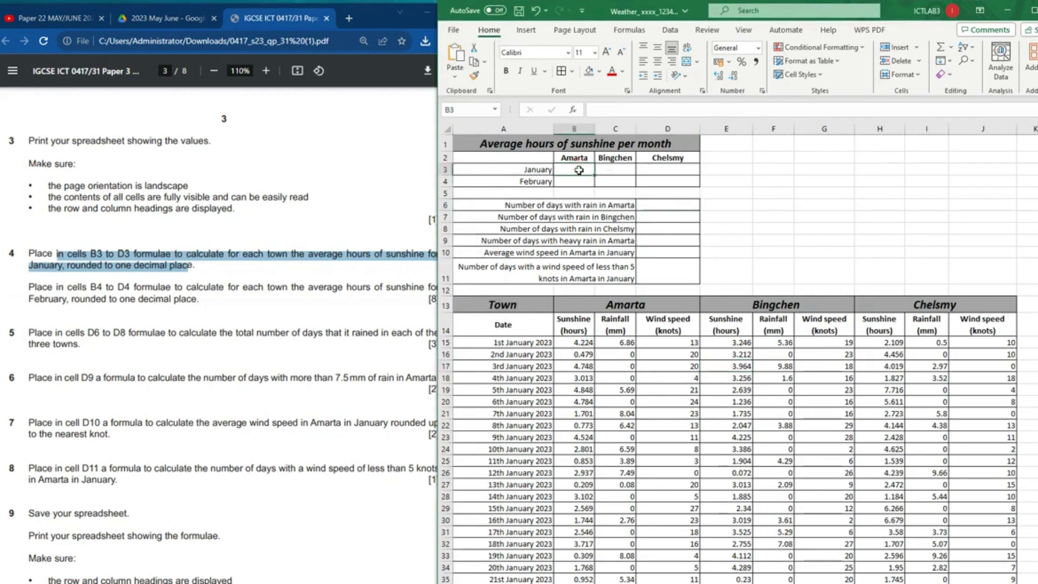
pyautogui.click(268, 253)
pyautogui.moveTo(338, 253); pyautogui.dragTo(376, 252)
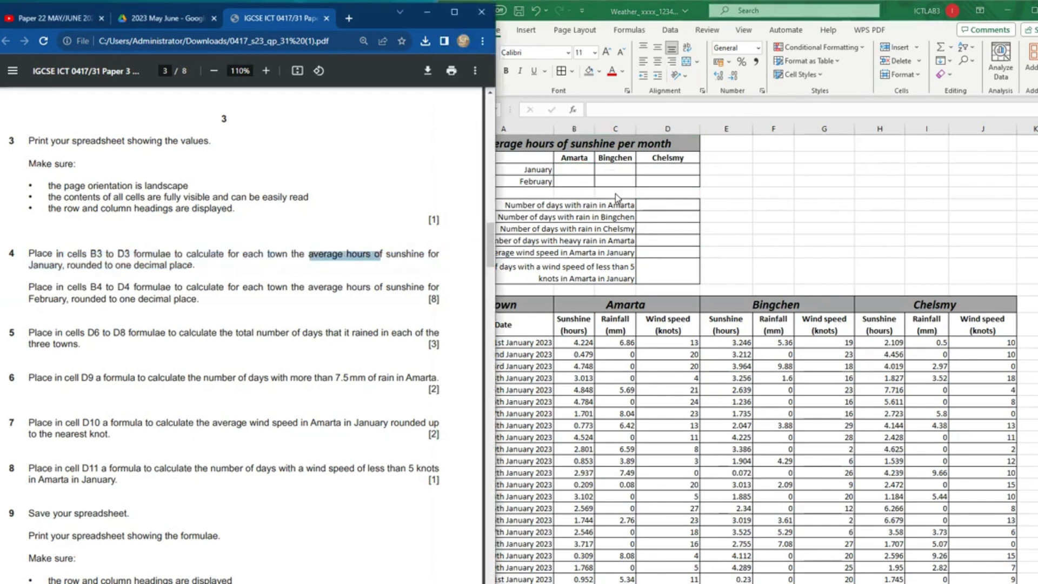
pyautogui.click(575, 170)
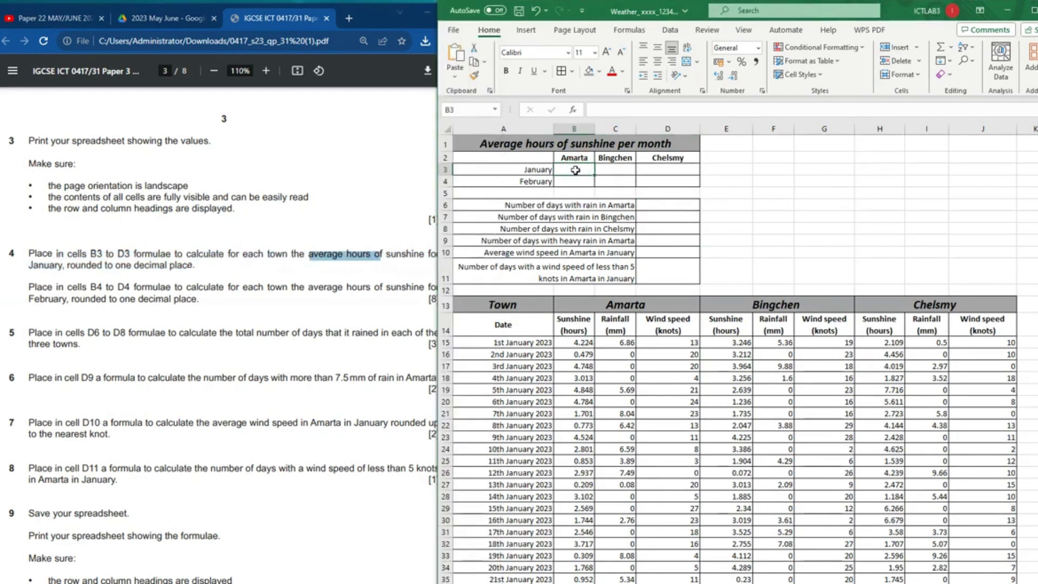
pyautogui.write('=average')
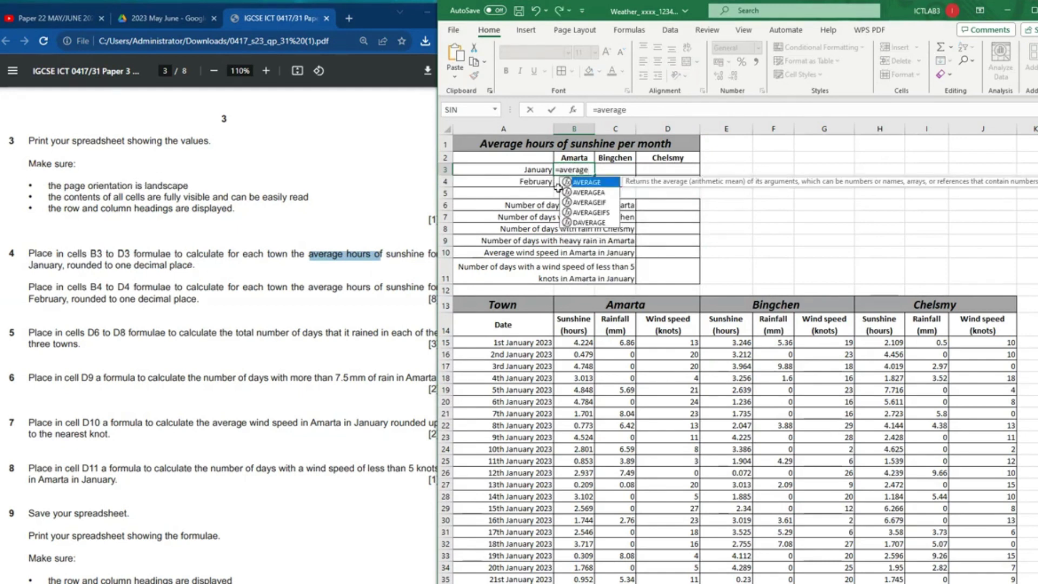
pyautogui.press('BackSpace')
pyautogui.press('BackSpace')
pyautogui.press('BackSpace')
pyautogui.press('BackSpace')
pyautogui.press('BackSpace')
pyautogui.press('BackSpace')
pyautogui.press('BackSpace')
pyautogui.press('BackSpace')
pyautogui.press('Escape')
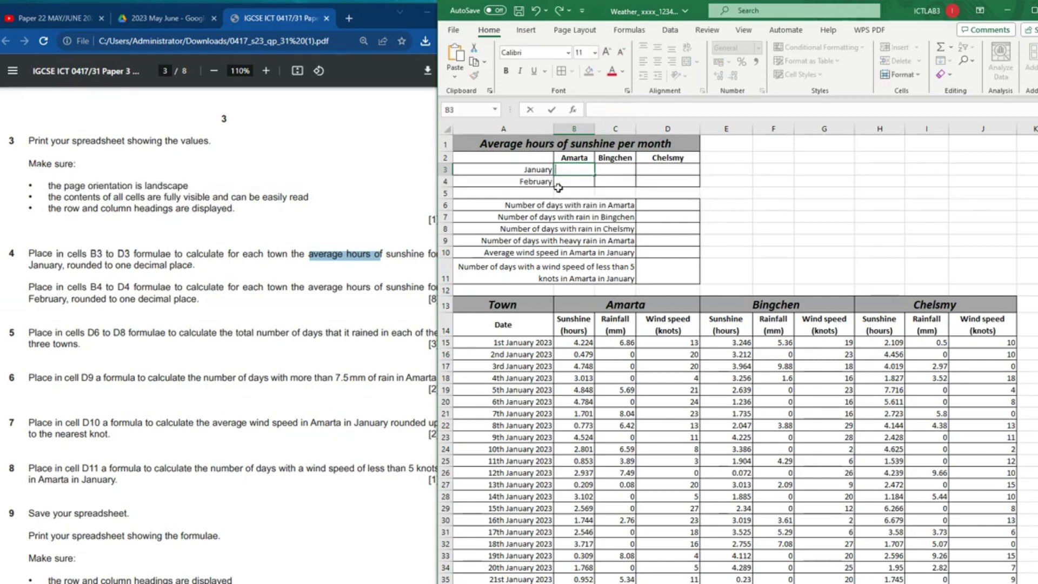
# Step: Enter =average(B15:B45) in cell B3 to calculate Amarta's average hours of sunshine for January
pyautogui.click(762, 254)
pyautogui.keyDown('ctrl'); pyautogui.scroll(1, 637, 265); pyautogui.keyUp('ctrl')
pyautogui.keyDown('ctrl'); pyautogui.scroll(6, 637, 266); pyautogui.keyUp('ctrl')
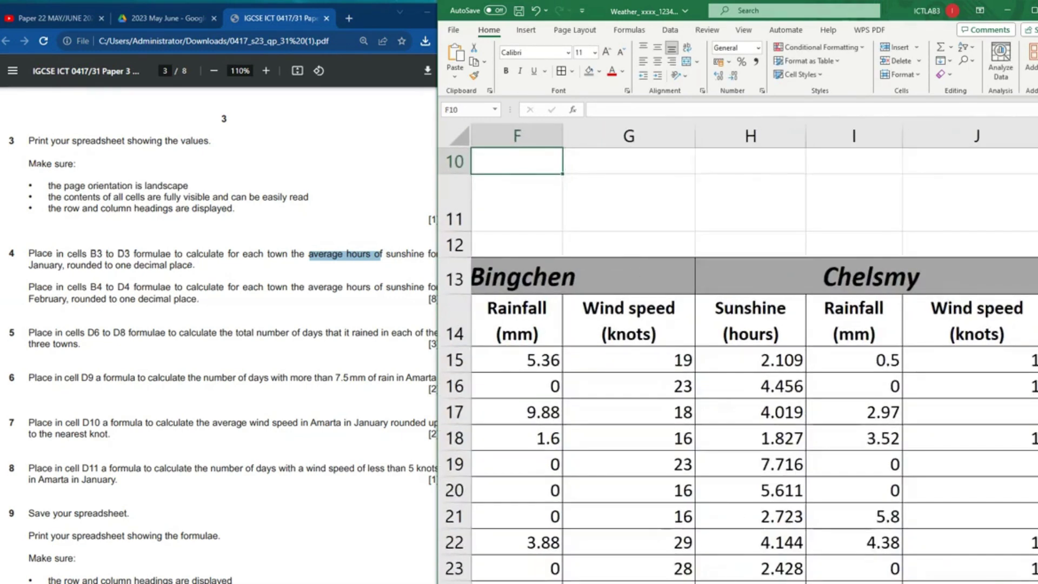
pyautogui.hscroll(-5, 770, 383)
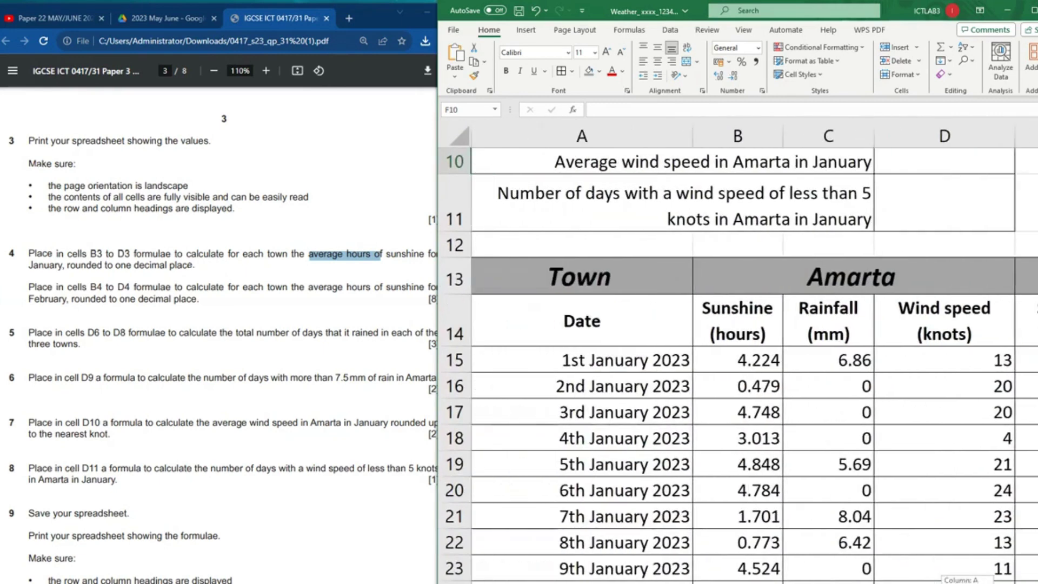
pyautogui.scroll(3, 770, 383)
pyautogui.click(722, 219)
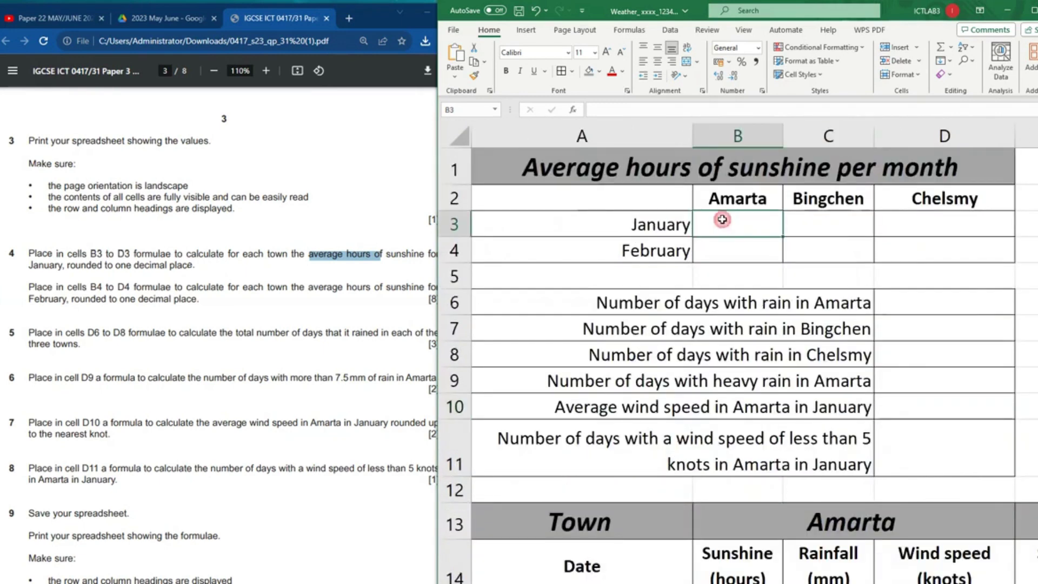
pyautogui.write('=aver')
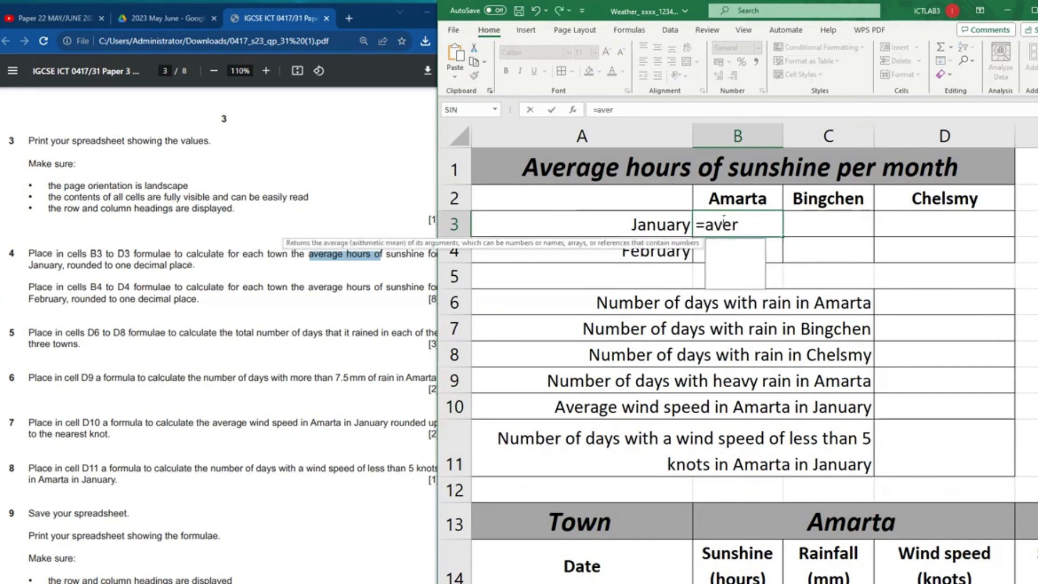
pyautogui.write('age(')
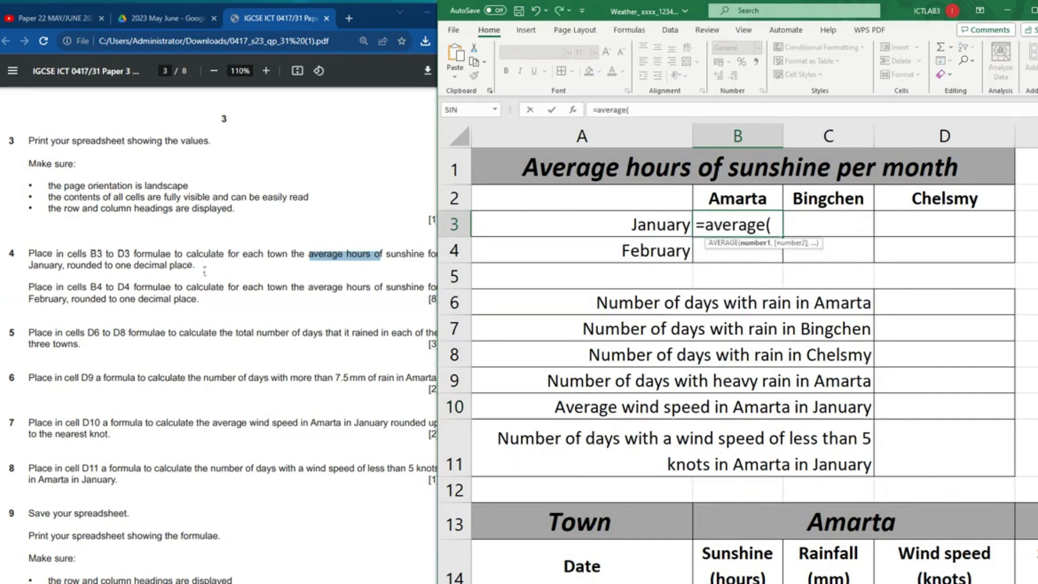
pyautogui.click(408, 255)
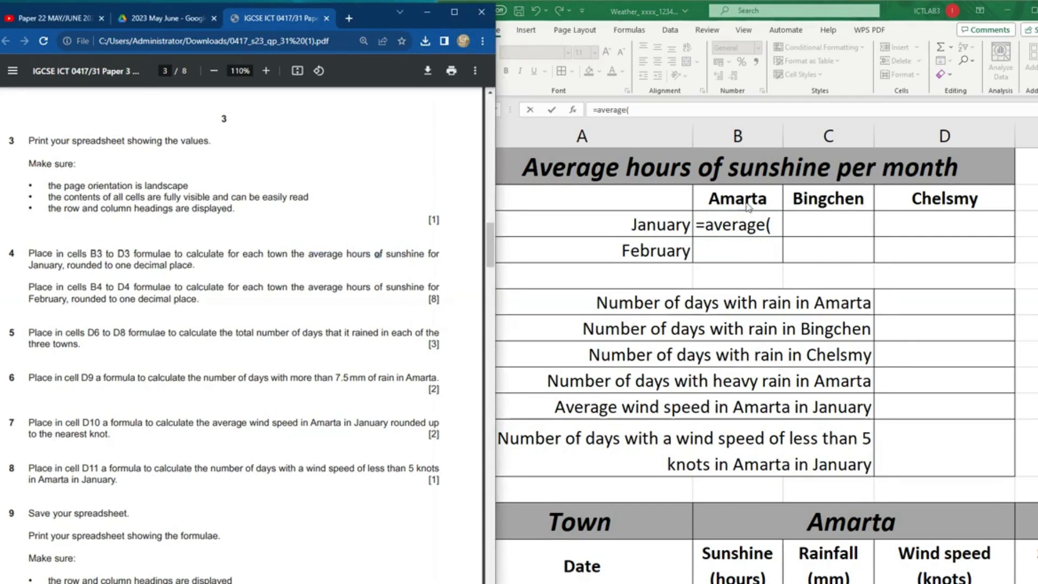
pyautogui.scroll(-3, 781, 408)
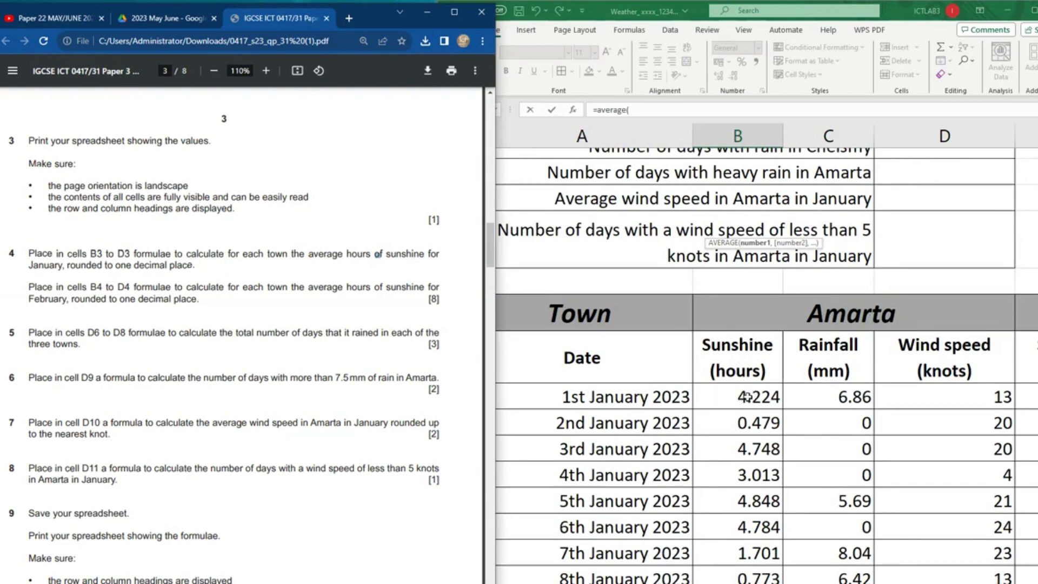
pyautogui.click(633, 110)
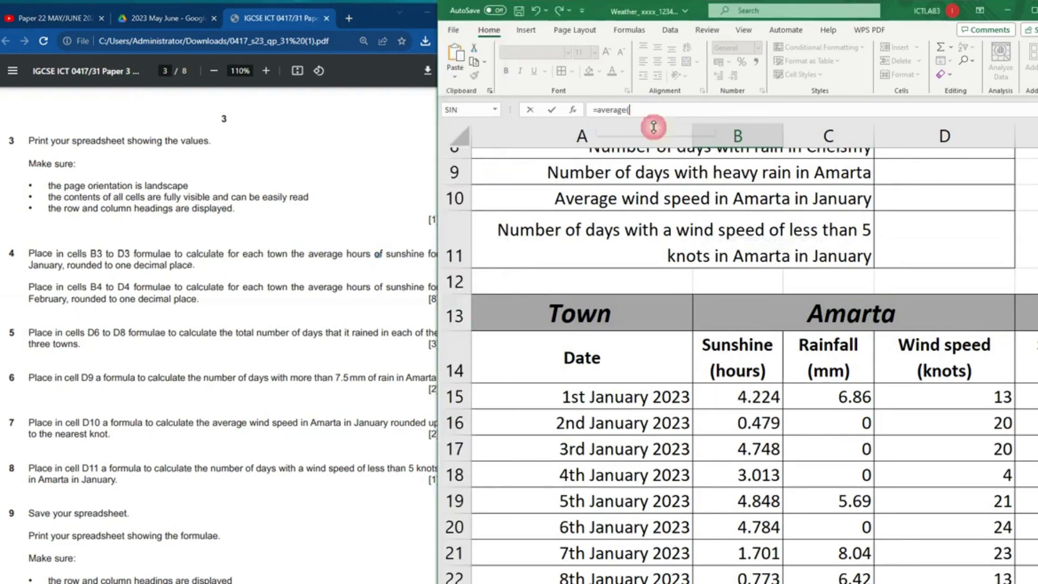
pyautogui.moveTo(741, 397); pyautogui.dragTo(783, 544)
pyautogui.moveTo(739, 561); pyautogui.dragTo(586, 269)
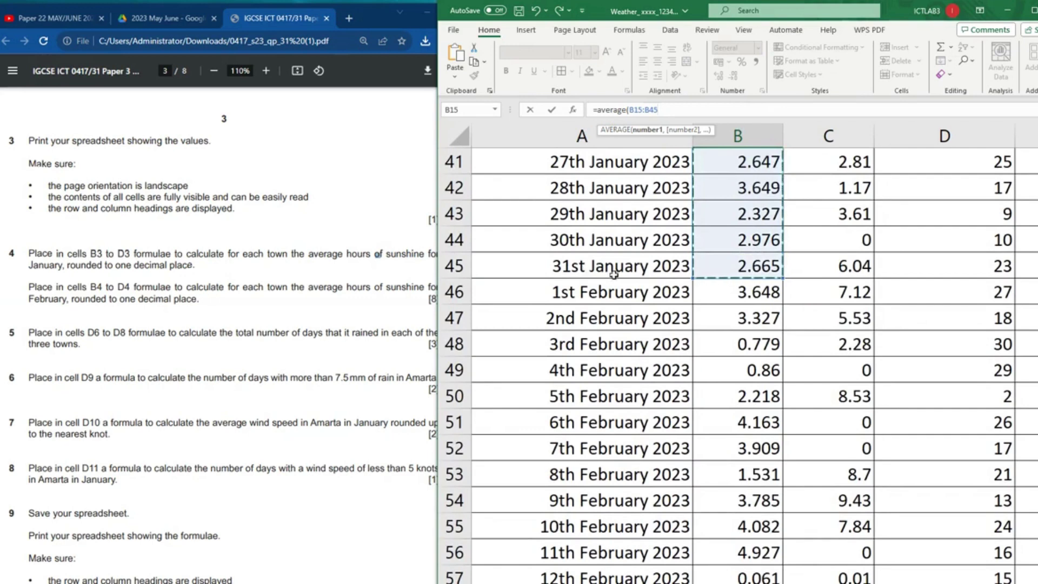
pyautogui.click(667, 109)
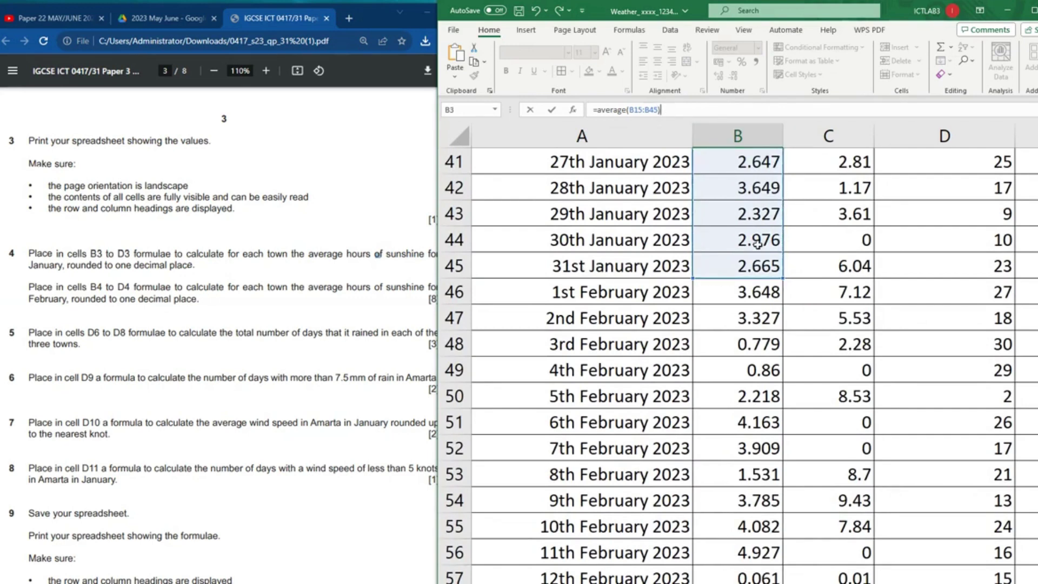
pyautogui.scroll(13, 757, 245)
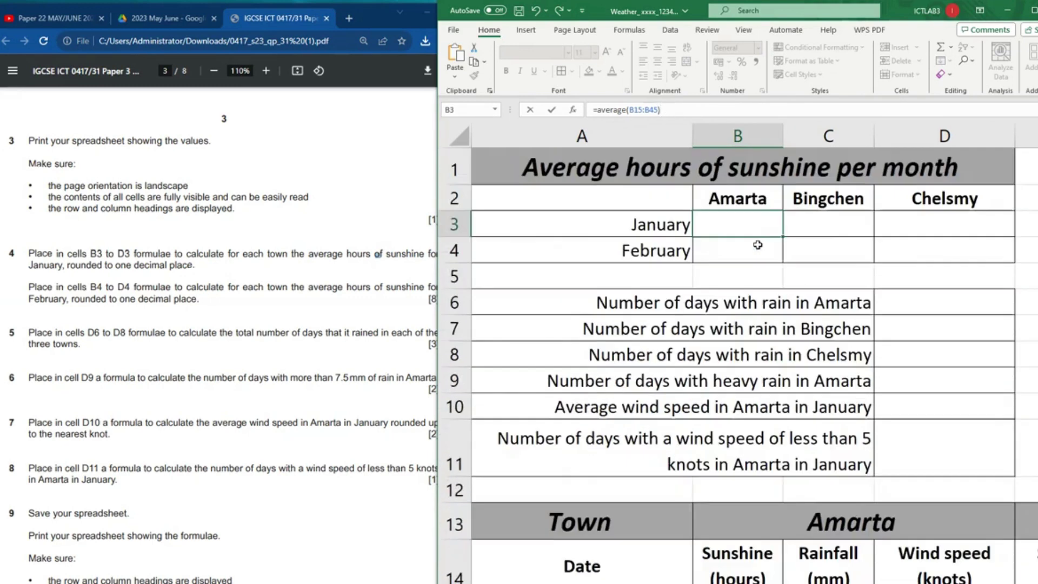
pyautogui.click(848, 227)
pyautogui.press('Return')
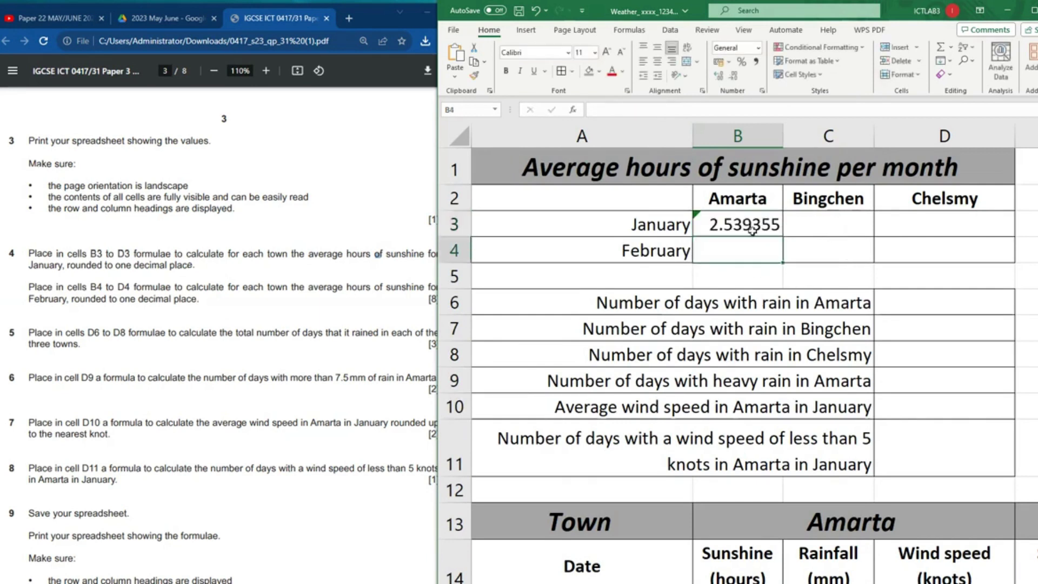
# Step: Wrap the AVERAGE formula in B3 in a ROUND function with 1 decimal place, giving = round( AVERAGE(B15:B45),1)
pyautogui.click(743, 226)
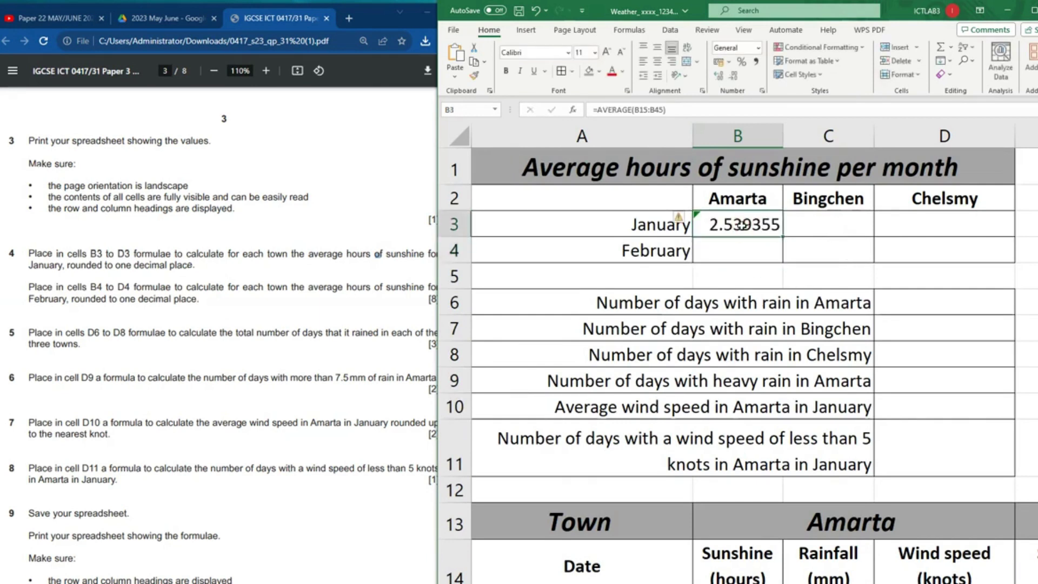
pyautogui.doubleClick(744, 224)
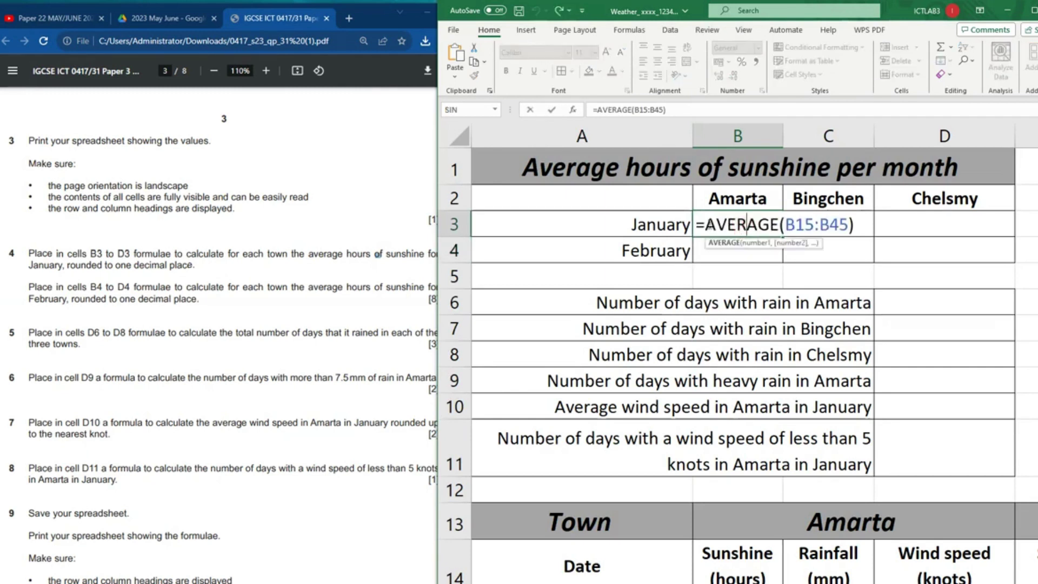
pyautogui.click(707, 224)
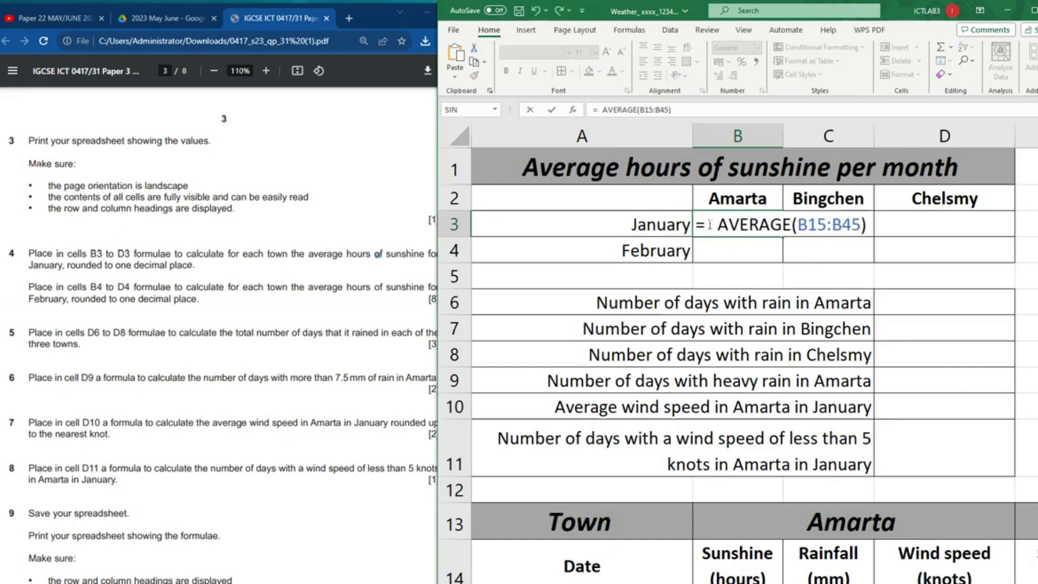
pyautogui.write('rount')
pyautogui.press('BackSpace')
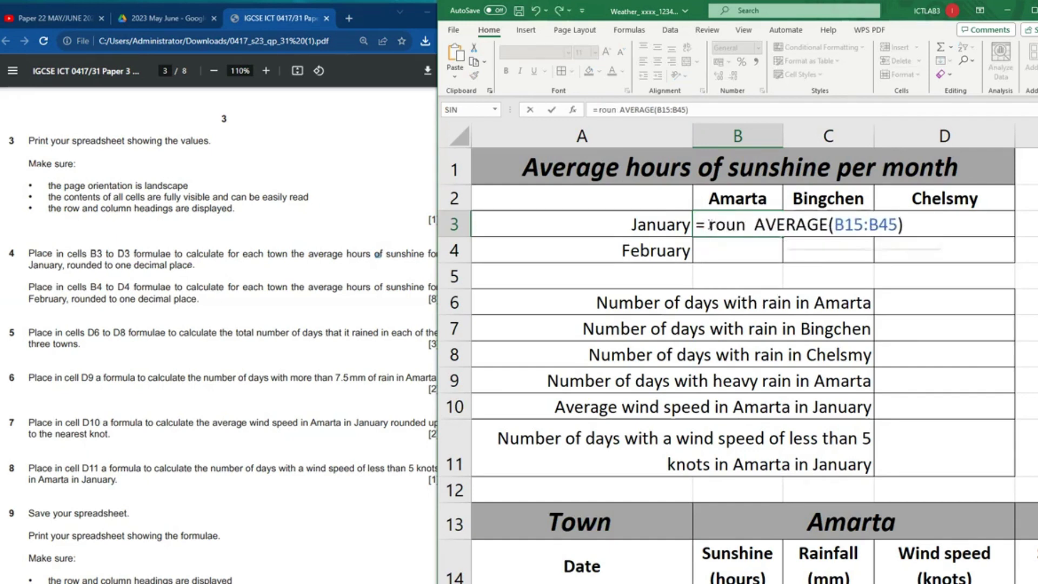
pyautogui.write('d(')
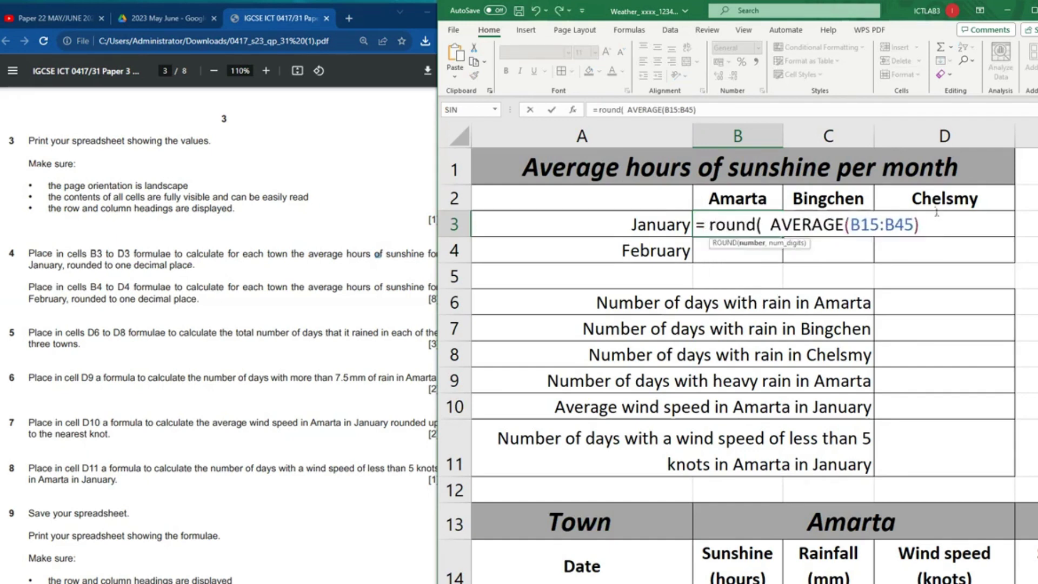
pyautogui.click(953, 223)
pyautogui.click(774, 218)
pyautogui.press('BackSpace')
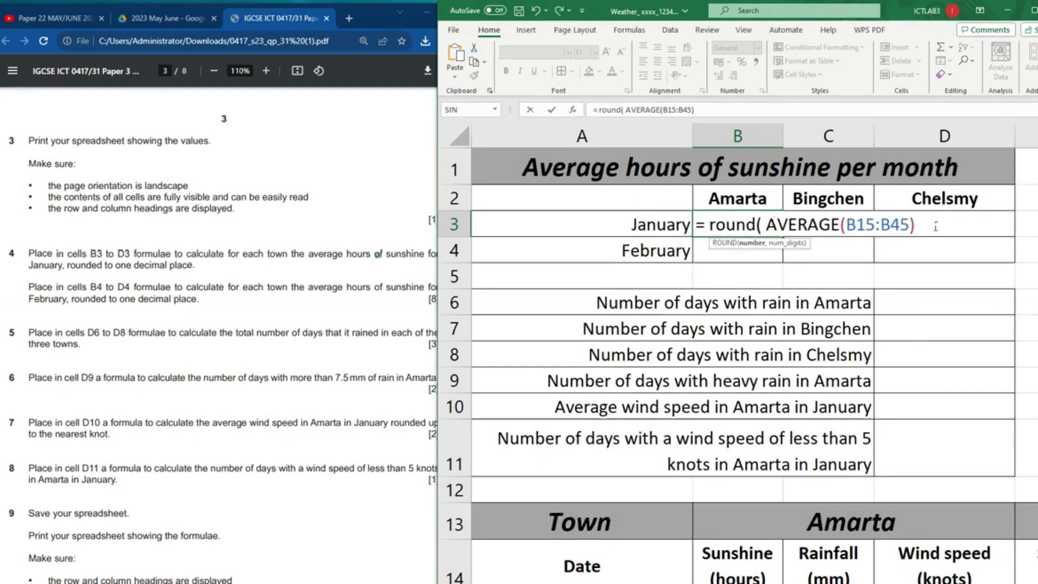
pyautogui.write(',')
pyautogui.moveTo(116, 264); pyautogui.dragTo(151, 265)
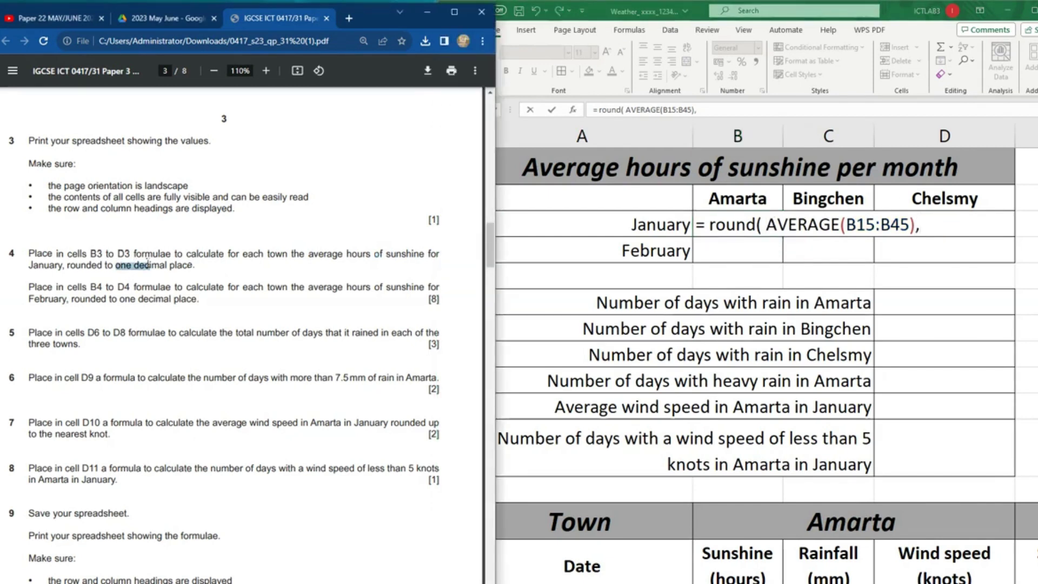
pyautogui.click(926, 219)
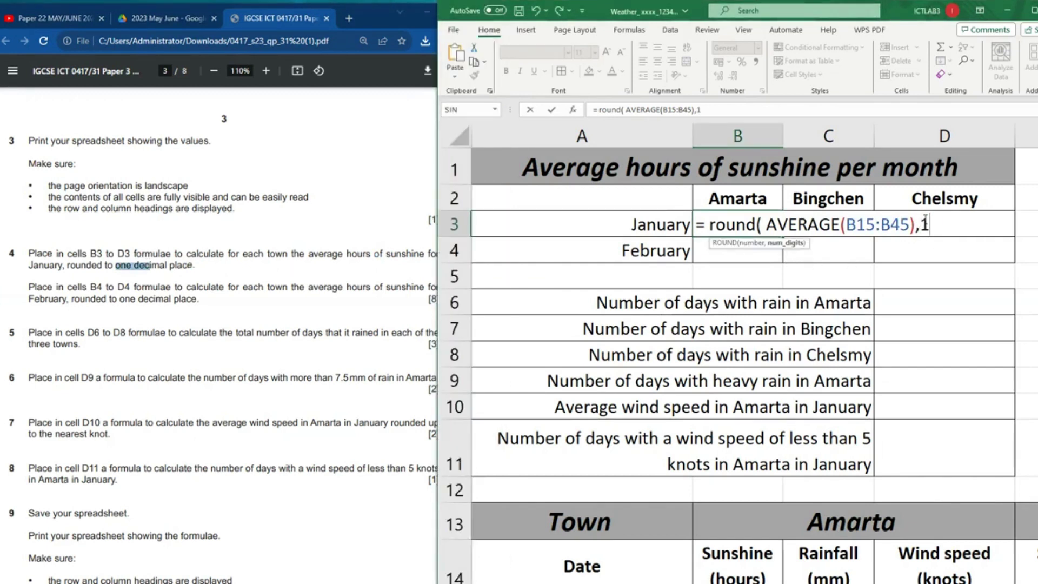
pyautogui.write(')')
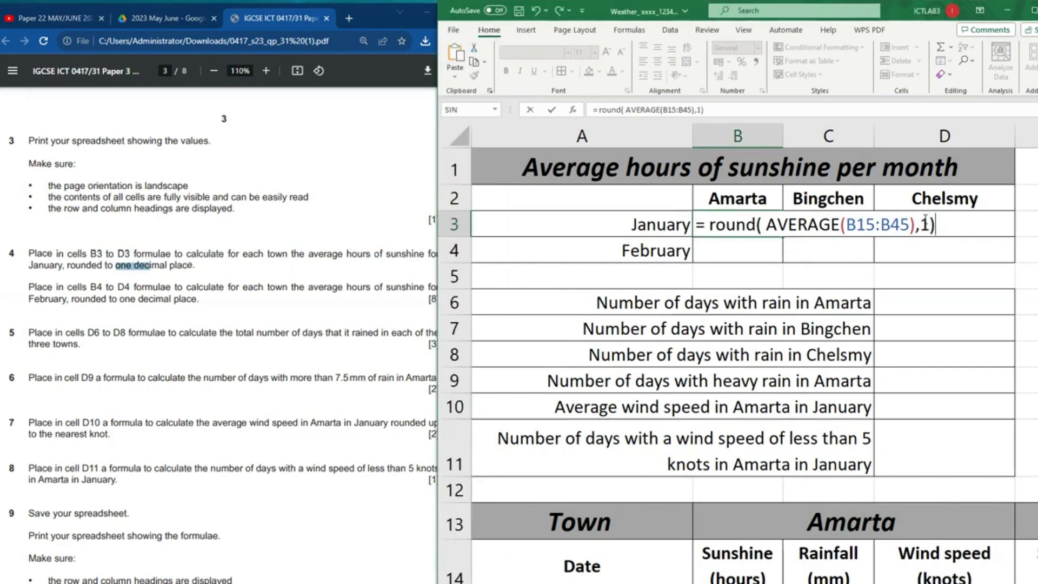
pyautogui.press('Return')
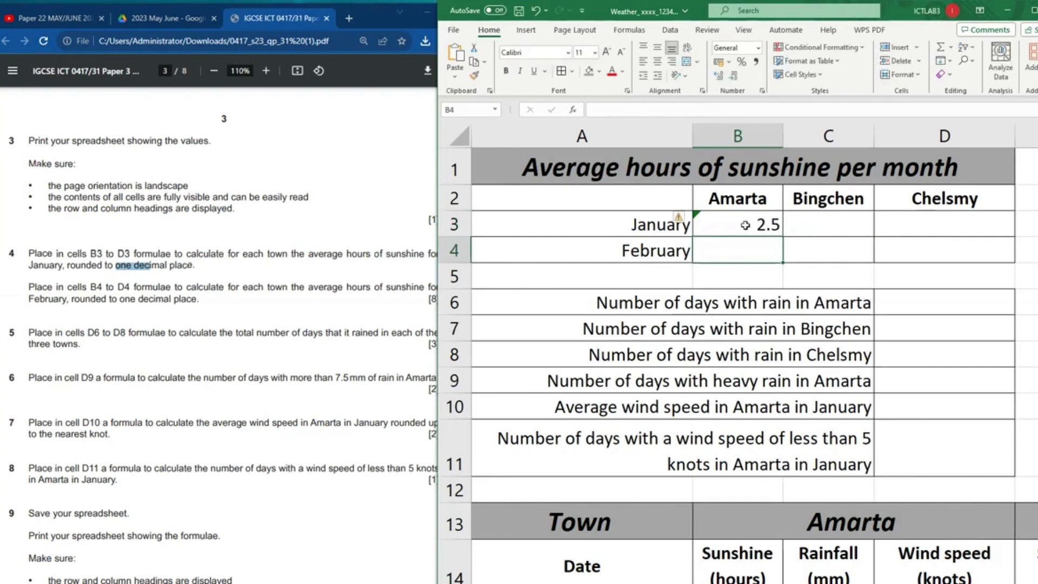
# Step: Fill the rounded average formula from B3 down to B4 and compare the cell ranges used in both formulas
pyautogui.click(745, 225)
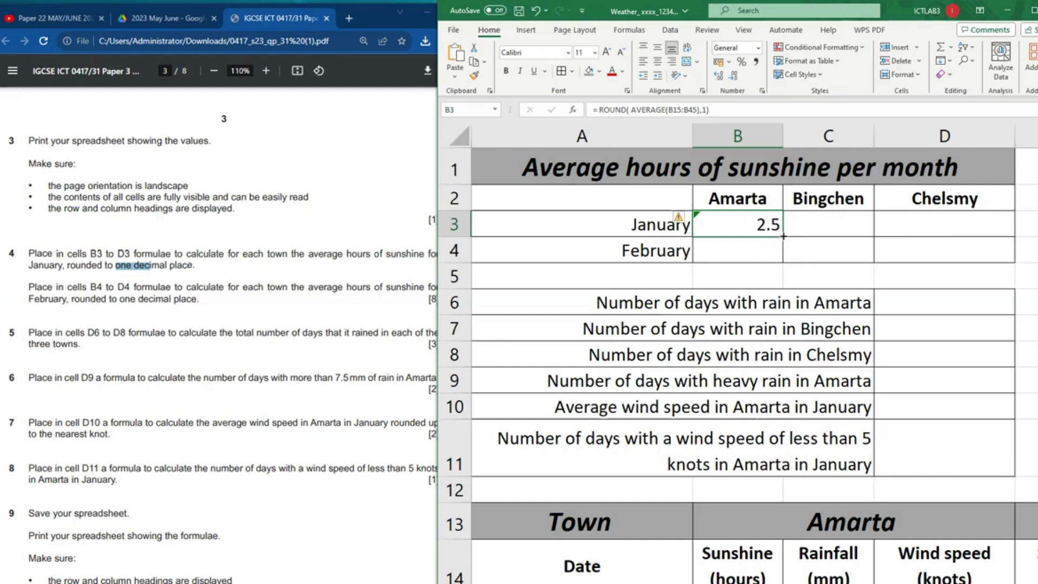
pyautogui.moveTo(784, 236); pyautogui.dragTo(783, 254)
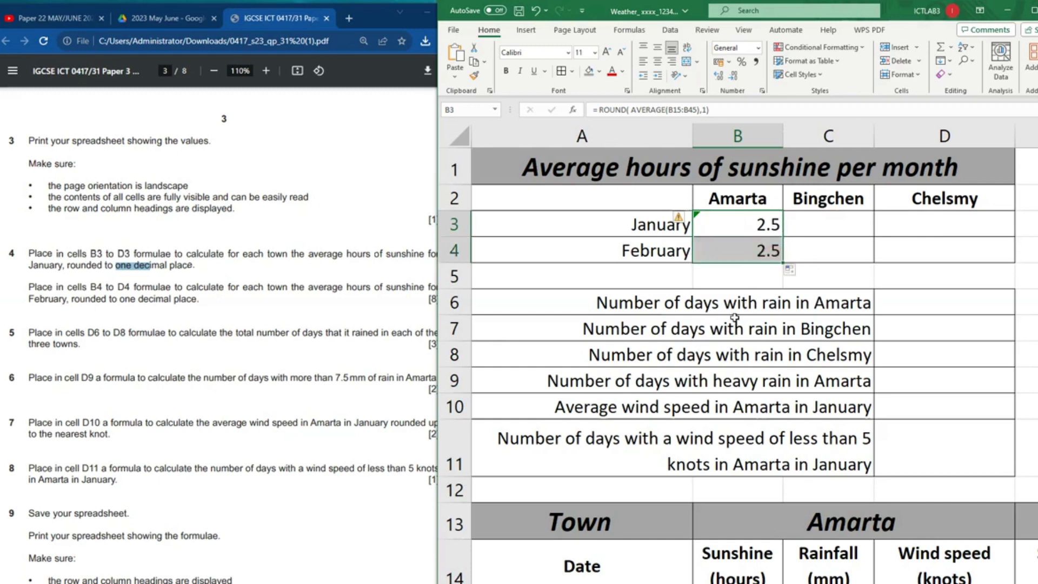
pyautogui.click(765, 251)
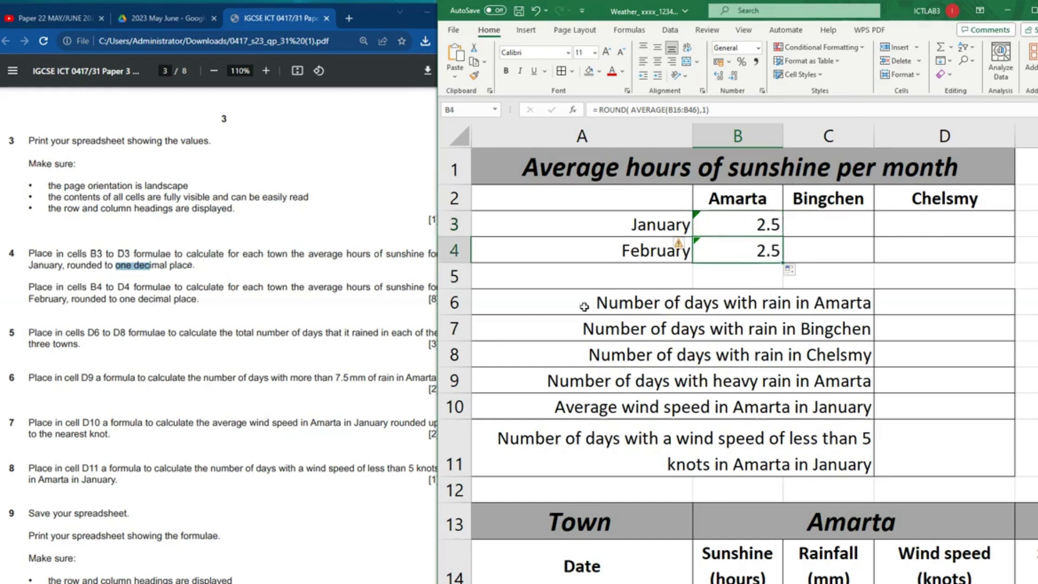
pyautogui.click(750, 221)
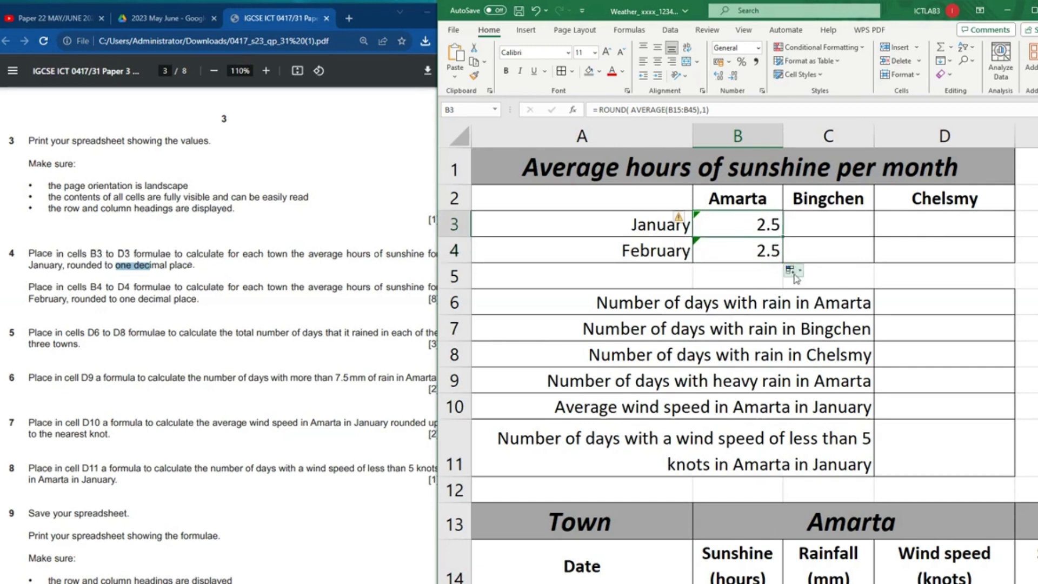
# Step: Change the averaged range in B4's formula to B46:B73 so it covers Amarta's sunshine hours for February
pyautogui.click(759, 250)
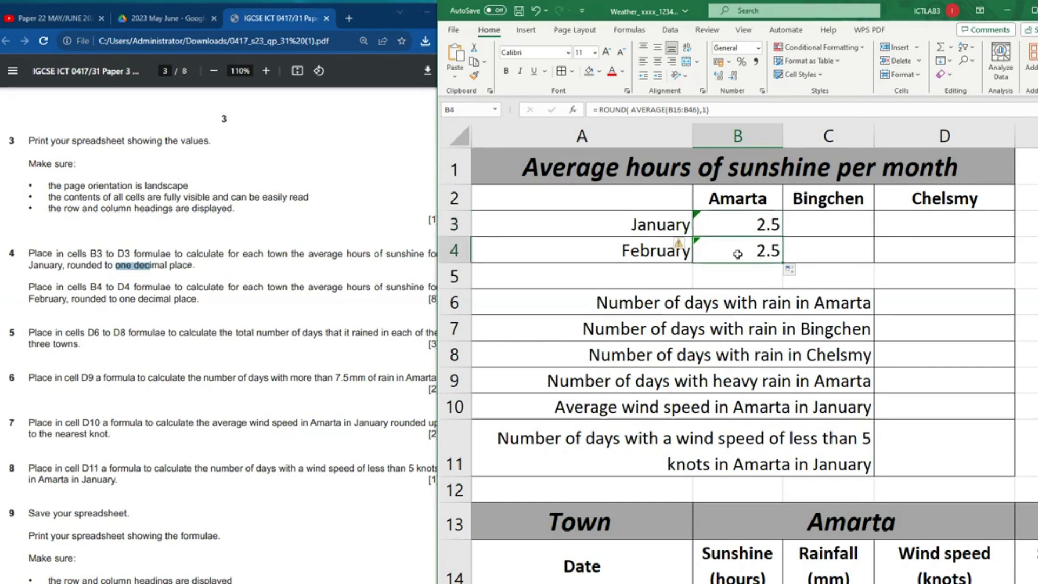
pyautogui.doubleClick(759, 251)
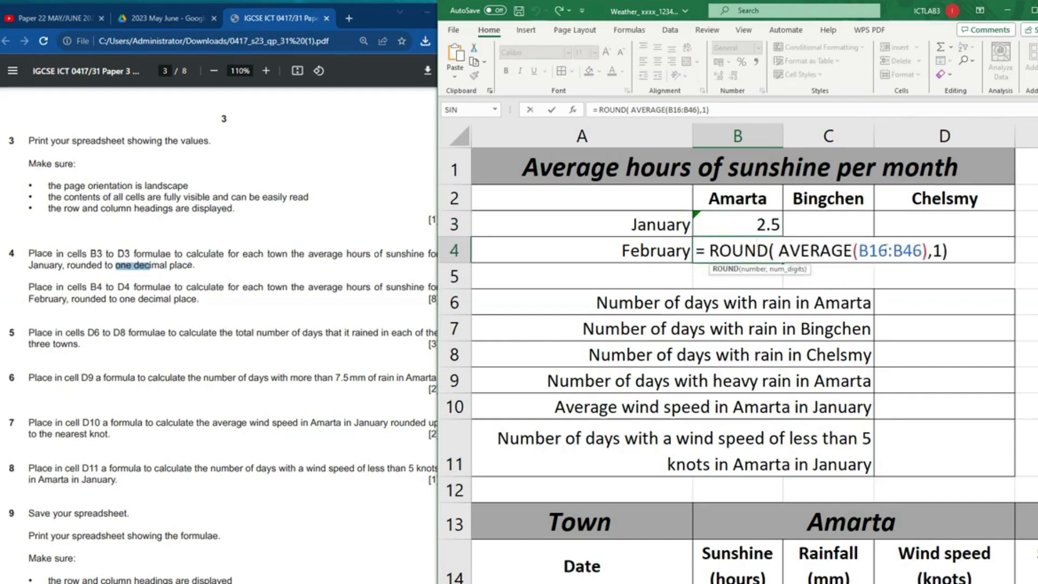
pyautogui.click(892, 255)
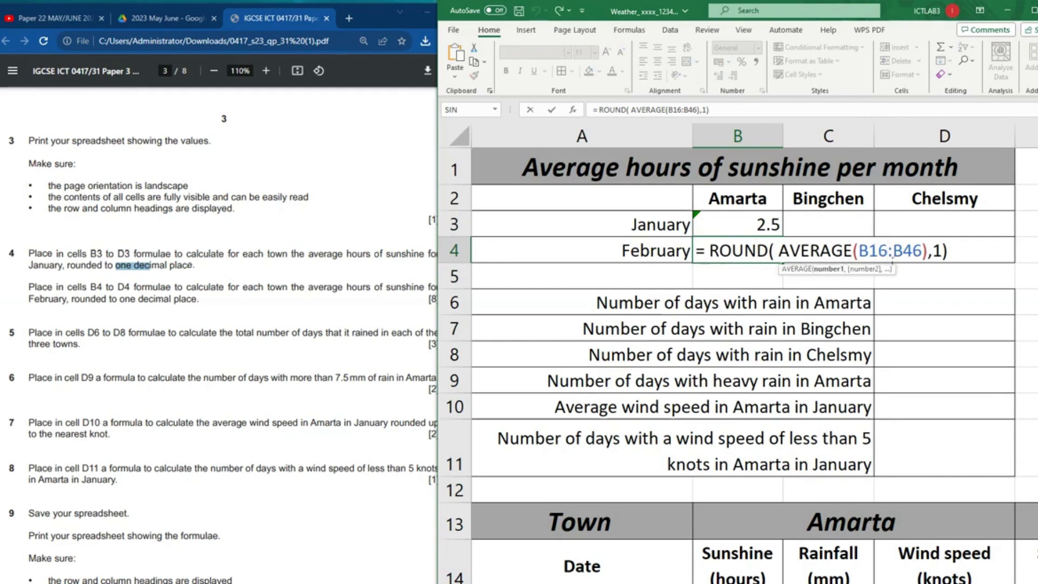
pyautogui.scroll(-14, 746, 430)
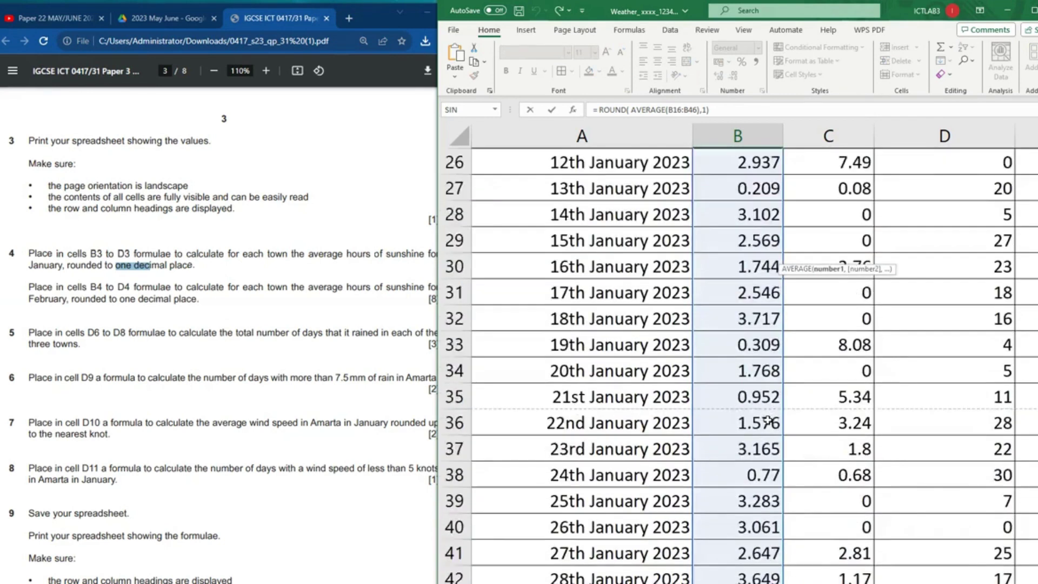
pyautogui.scroll(-1, 746, 427)
pyautogui.scroll(3, 746, 422)
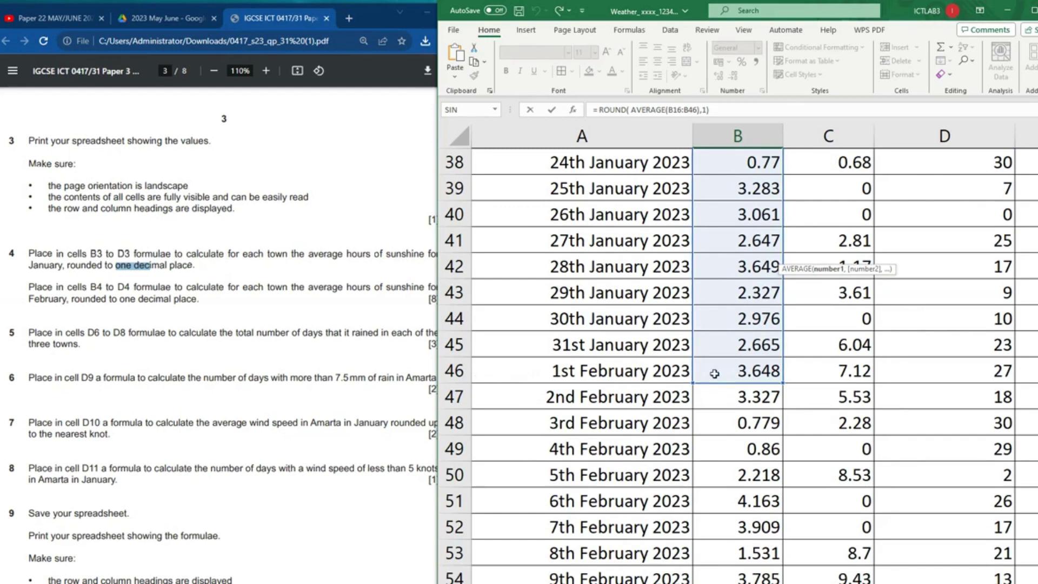
pyautogui.scroll(-11, 732, 466)
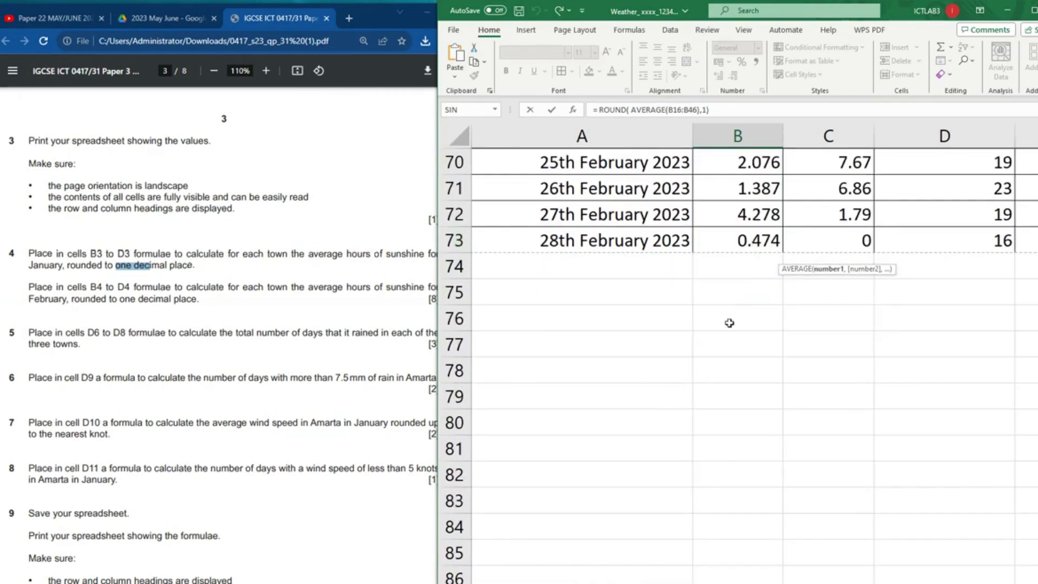
pyautogui.scroll(20, 730, 323)
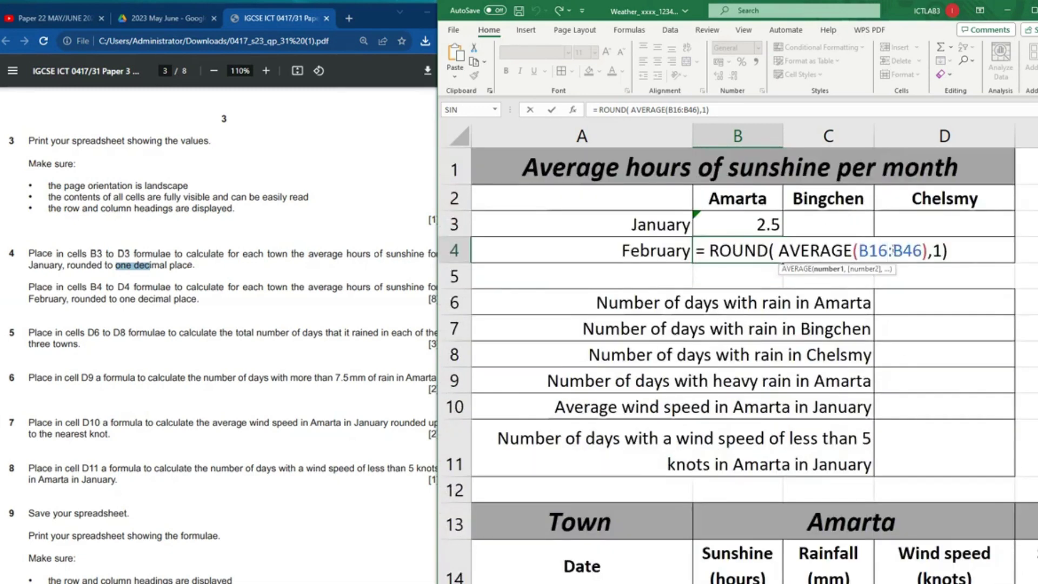
pyautogui.press('BackSpace')
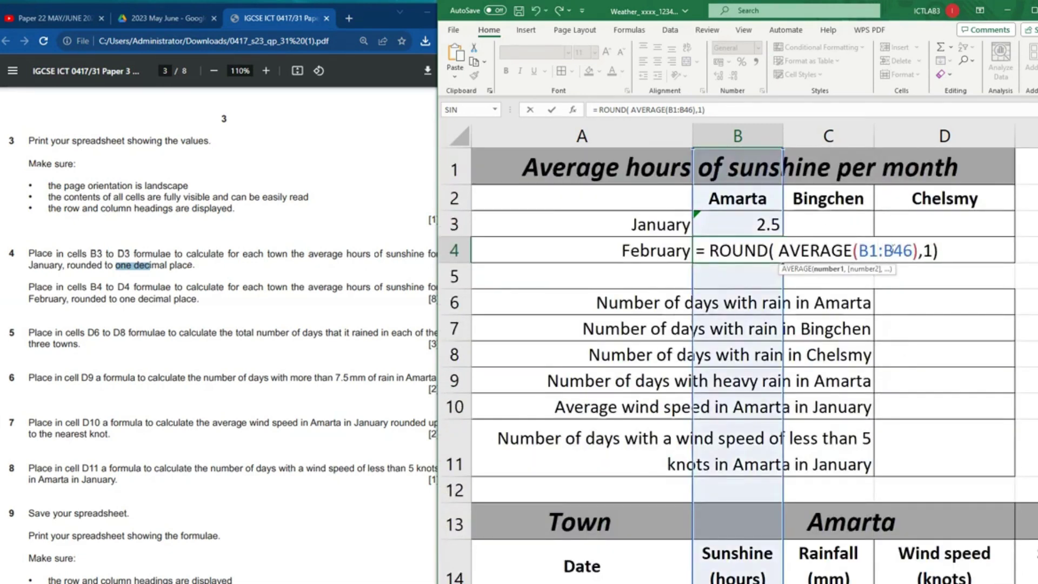
pyautogui.press('BackSpace')
pyautogui.write('46')
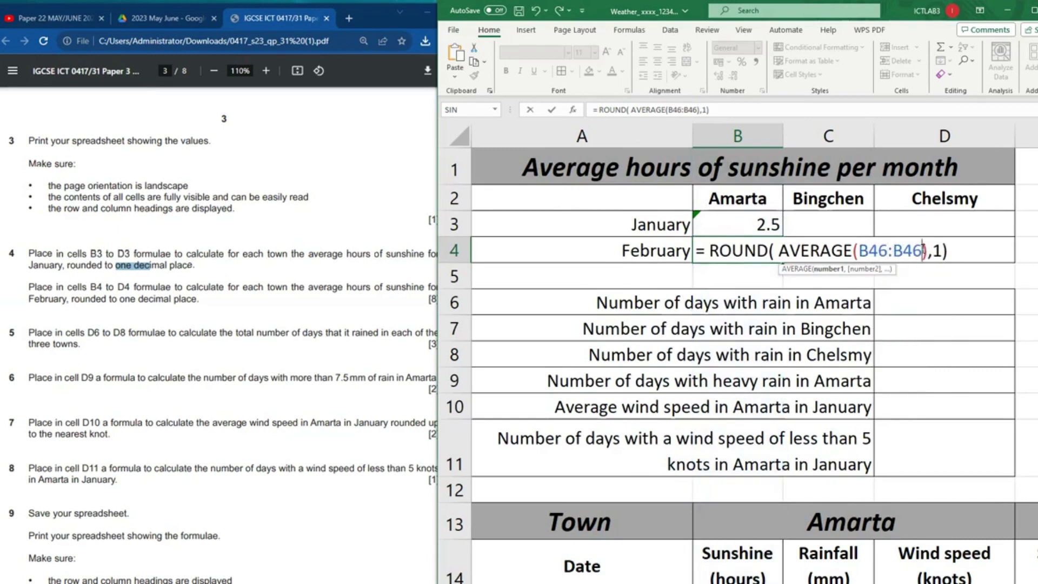
pyautogui.press('BackSpace')
pyautogui.press('BackSpace')
pyautogui.write('73')
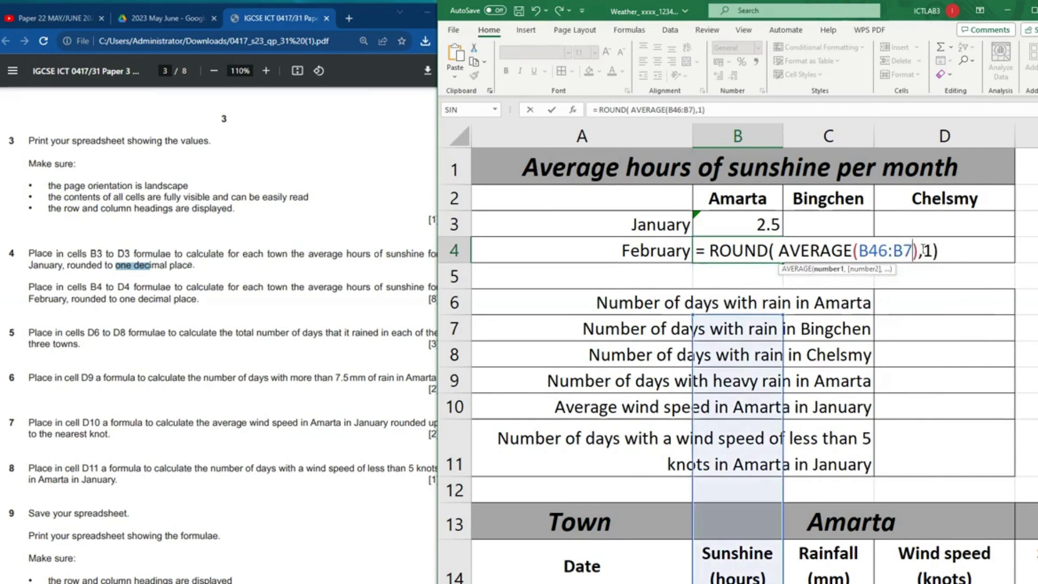
pyautogui.press('Return')
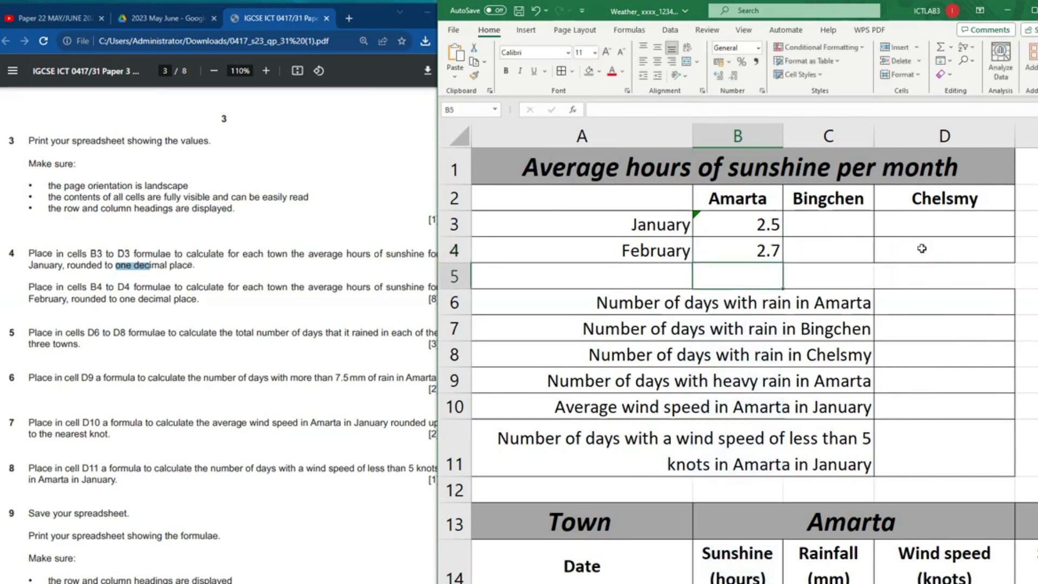
# Step: Compare the cell ranges used in Amarta's January and February formulas in B3 and B4
pyautogui.click(757, 223)
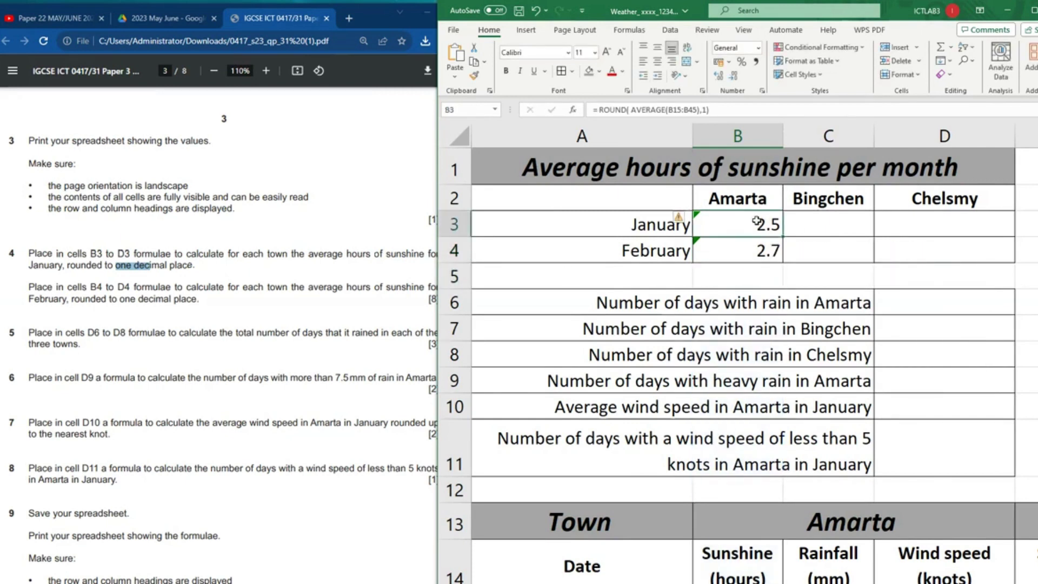
pyautogui.doubleClick(757, 223)
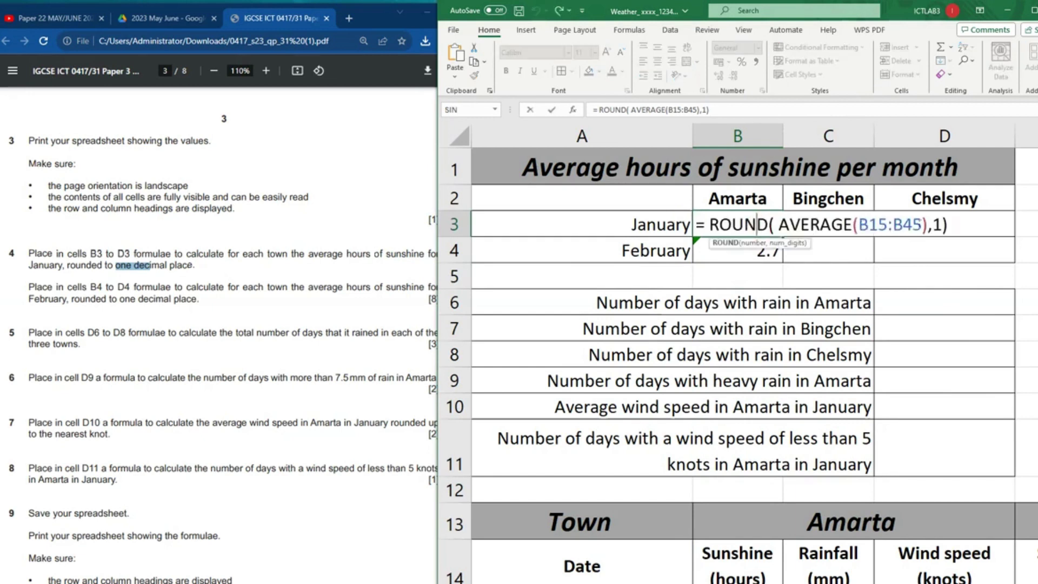
pyautogui.press('Return')
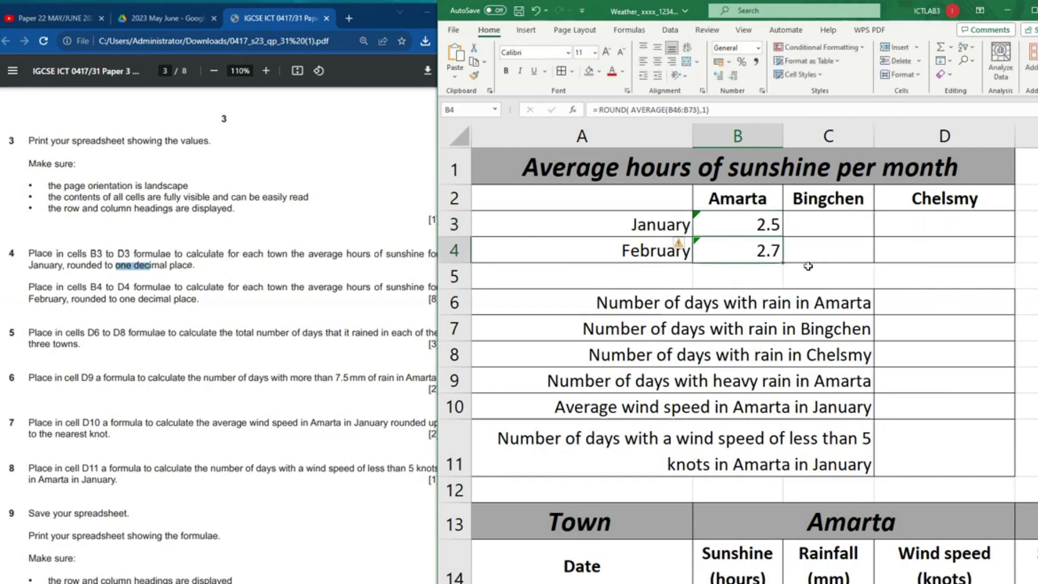
pyautogui.doubleClick(760, 250)
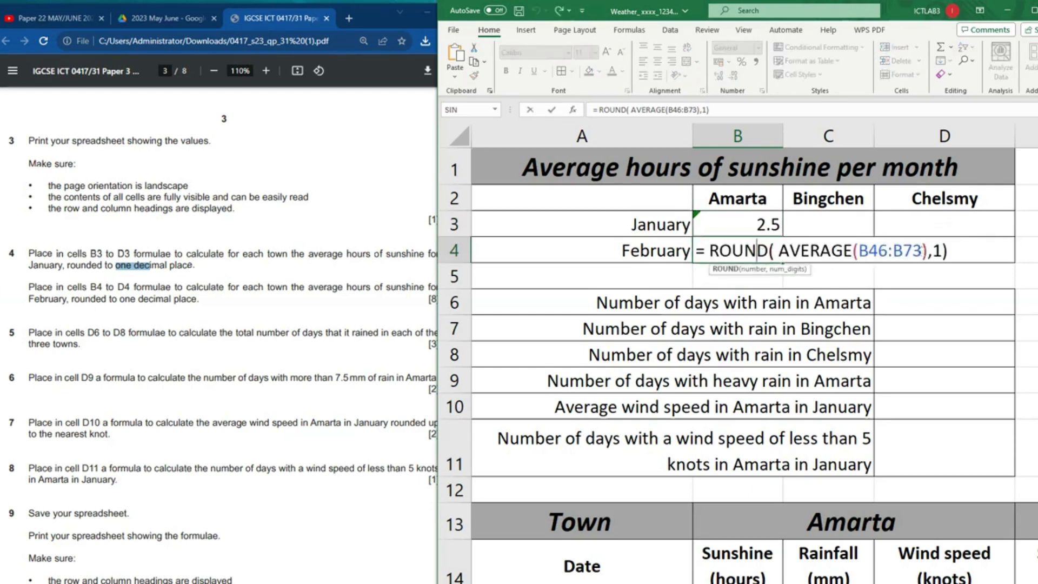
pyautogui.press('Return')
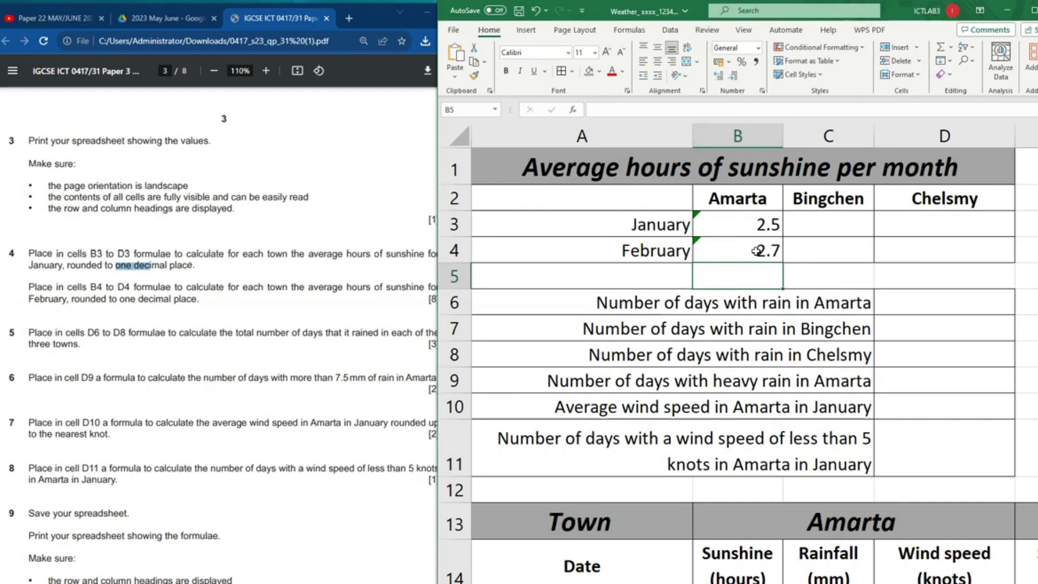
# Step: Fill the rounded average formulas from B3:B4 across to C3:D4 for Bingchen and Chelsmy
pyautogui.click(825, 227)
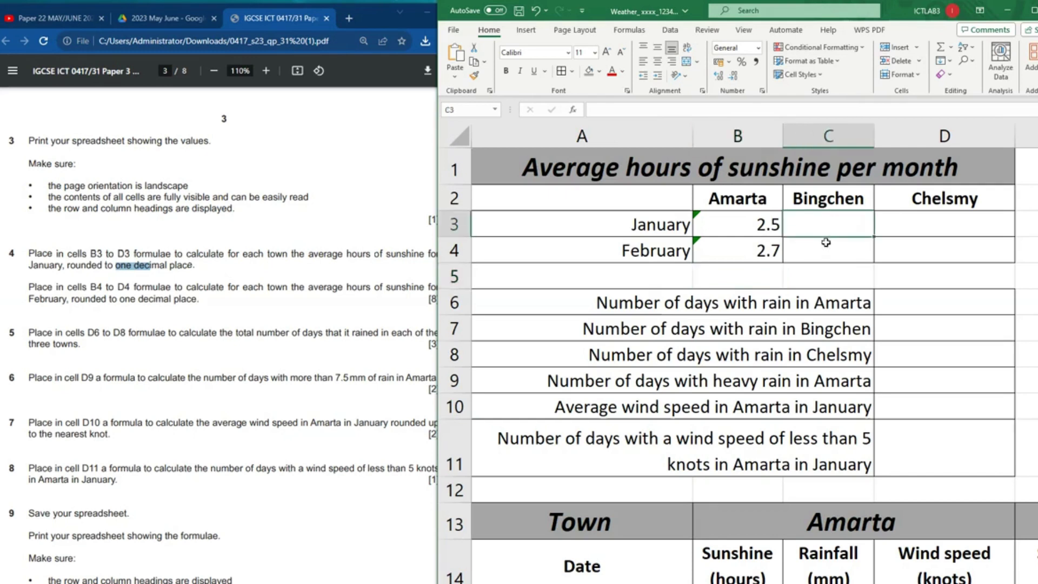
pyautogui.click(825, 244)
pyautogui.click(793, 222)
pyautogui.click(793, 249)
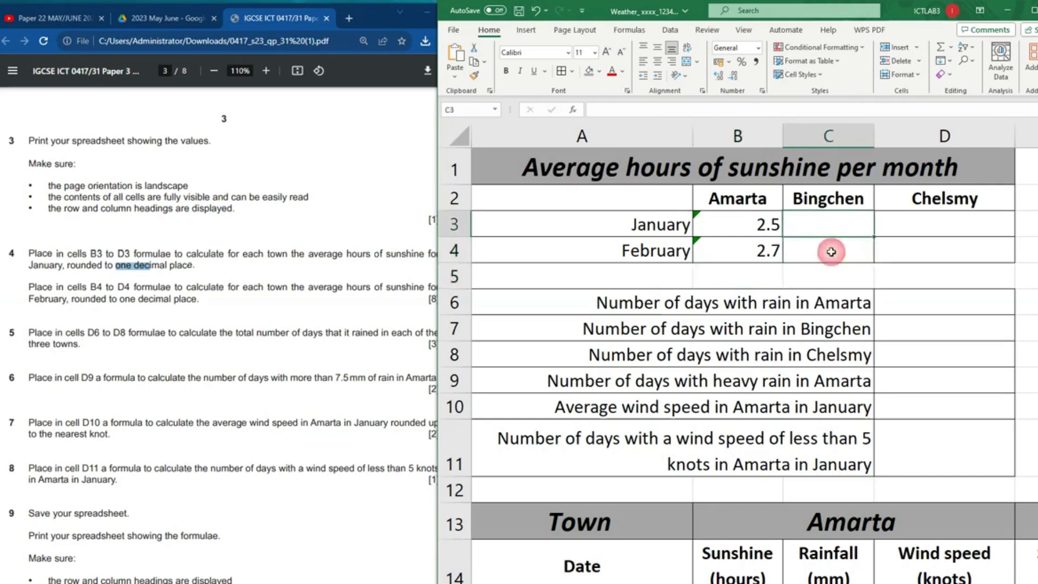
pyautogui.click(926, 222)
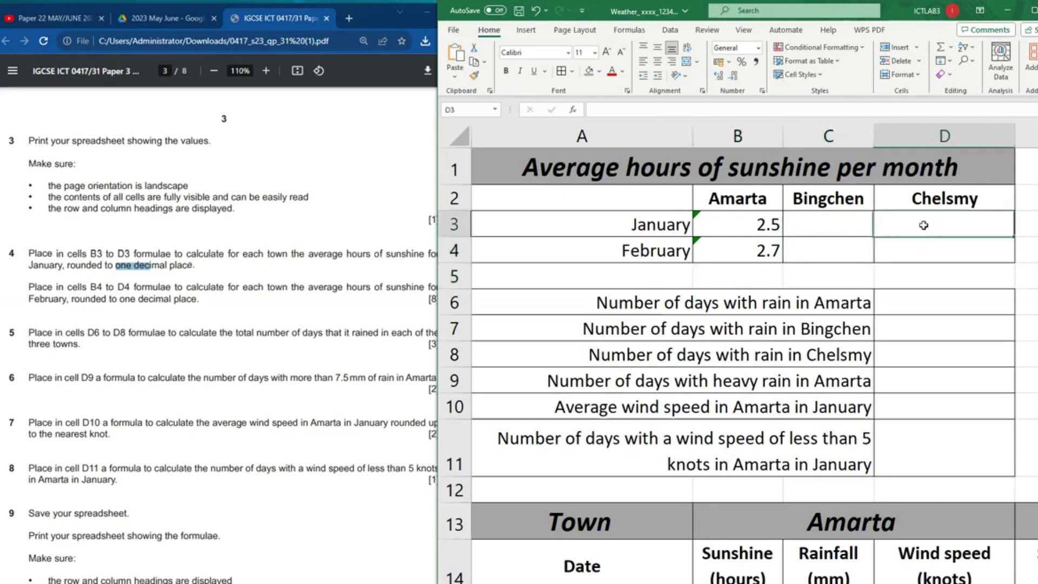
pyautogui.click(930, 258)
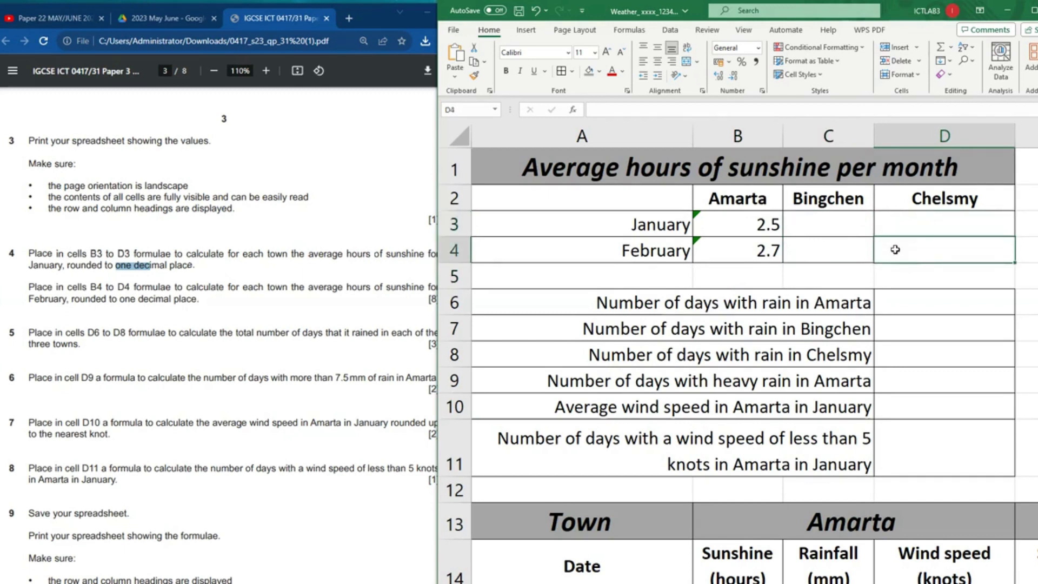
pyautogui.click(838, 226)
pyautogui.moveTo(765, 223); pyautogui.dragTo(983, 261)
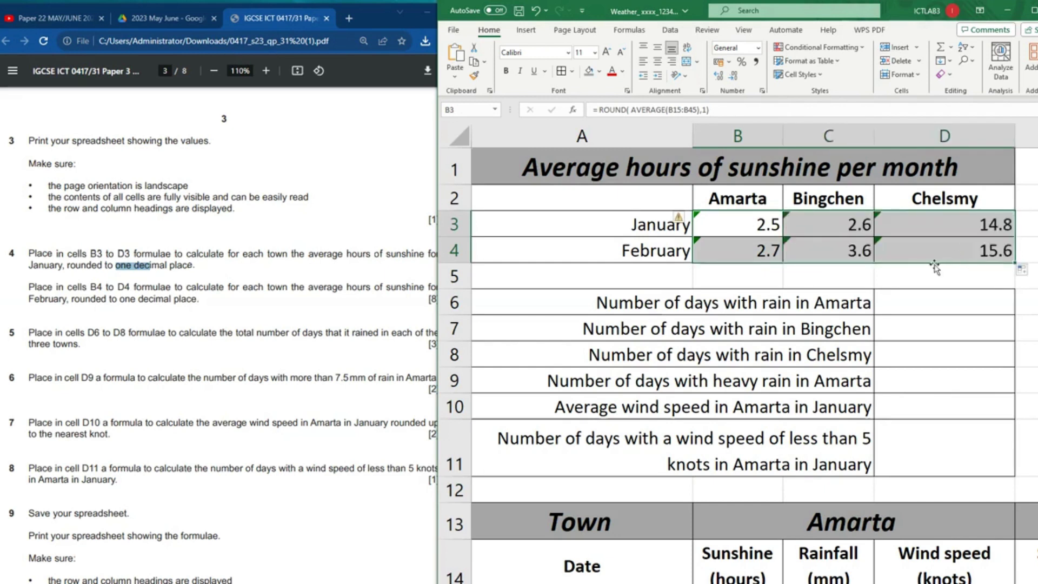
# Step: Check the range in C3's copied formula against the column holding Bingchen's sunshine hours in the data table
pyautogui.click(846, 234)
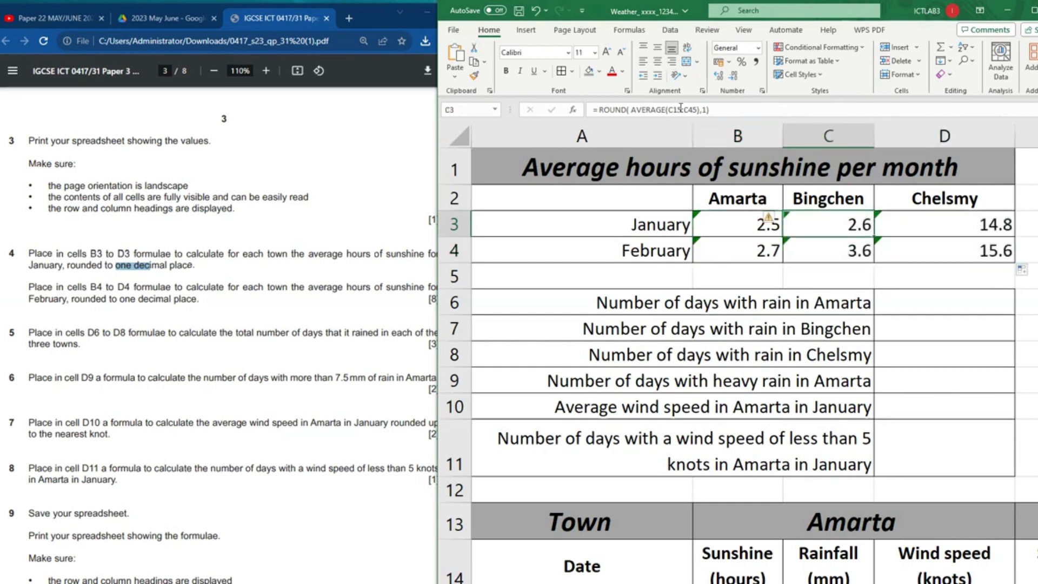
pyautogui.scroll(-3, 784, 429)
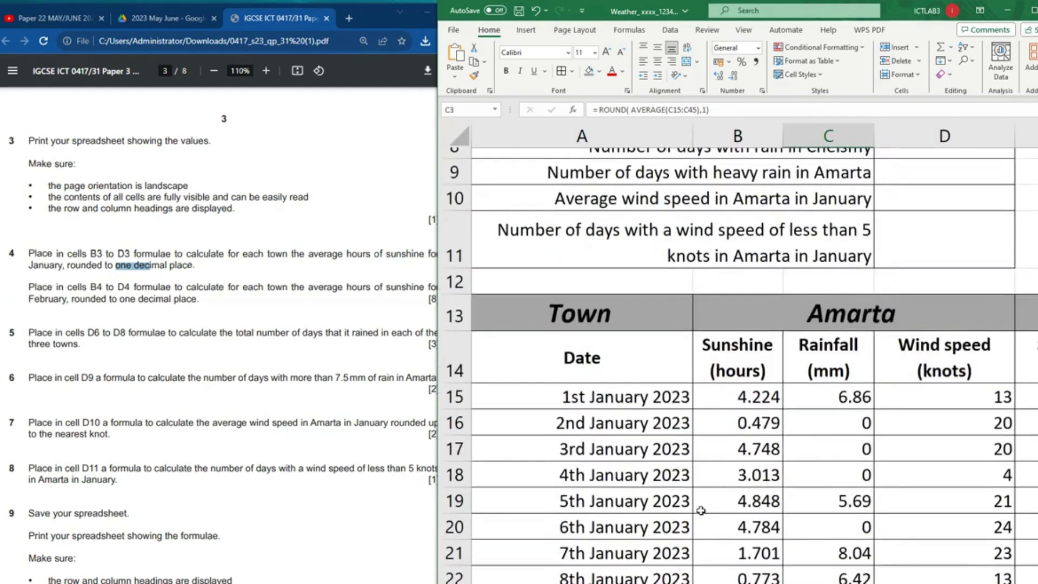
pyautogui.hscroll(3, 843, 573)
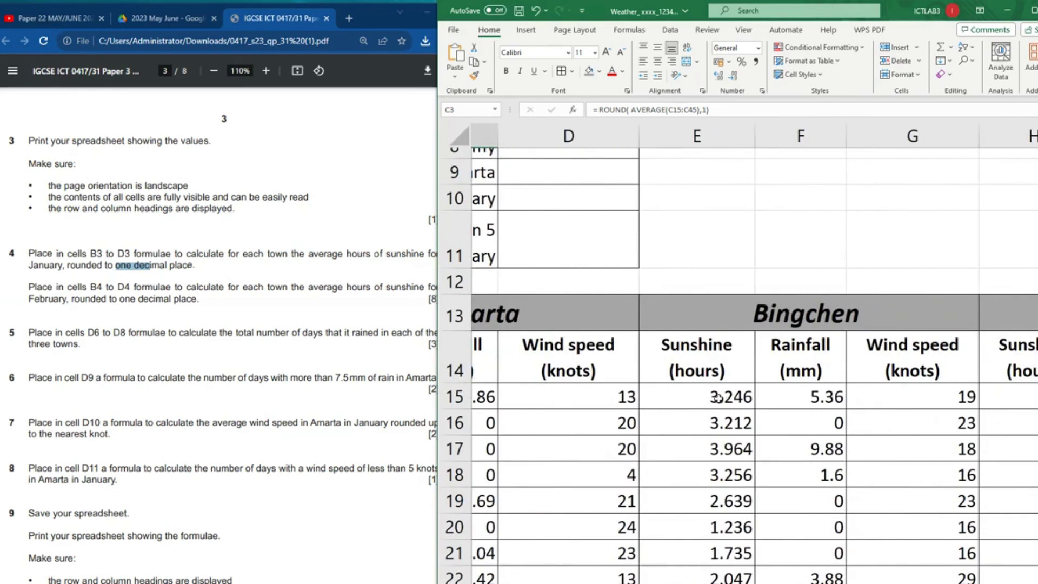
pyautogui.click(697, 135)
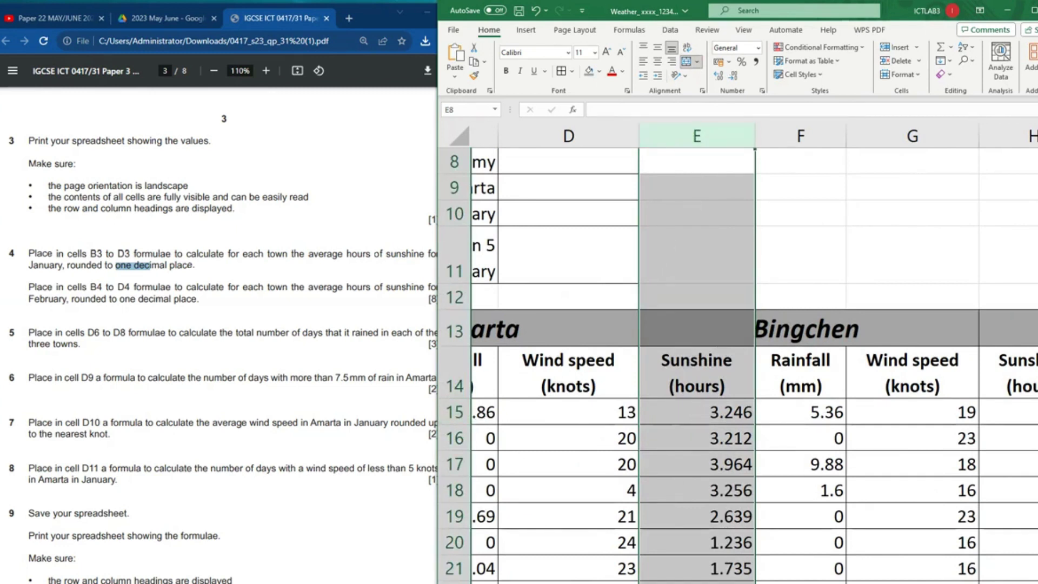
pyautogui.hscroll(-5, 908, 352)
pyautogui.scroll(3, 908, 353)
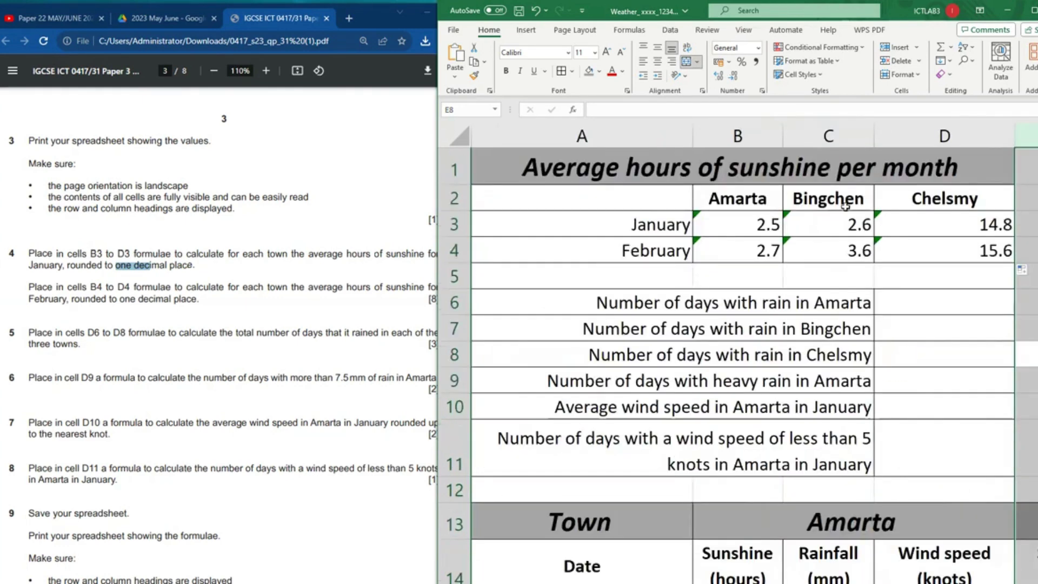
# Step: Change the averaged range in C3's formula to E15:E45 for Bingchen's January sunshine hours
pyautogui.click(849, 225)
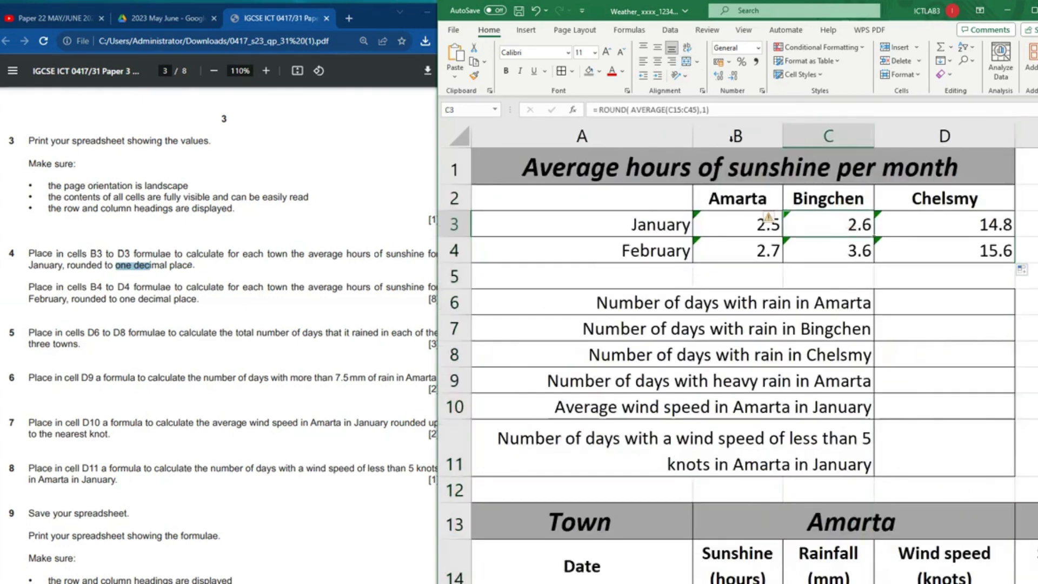
pyautogui.doubleClick(848, 225)
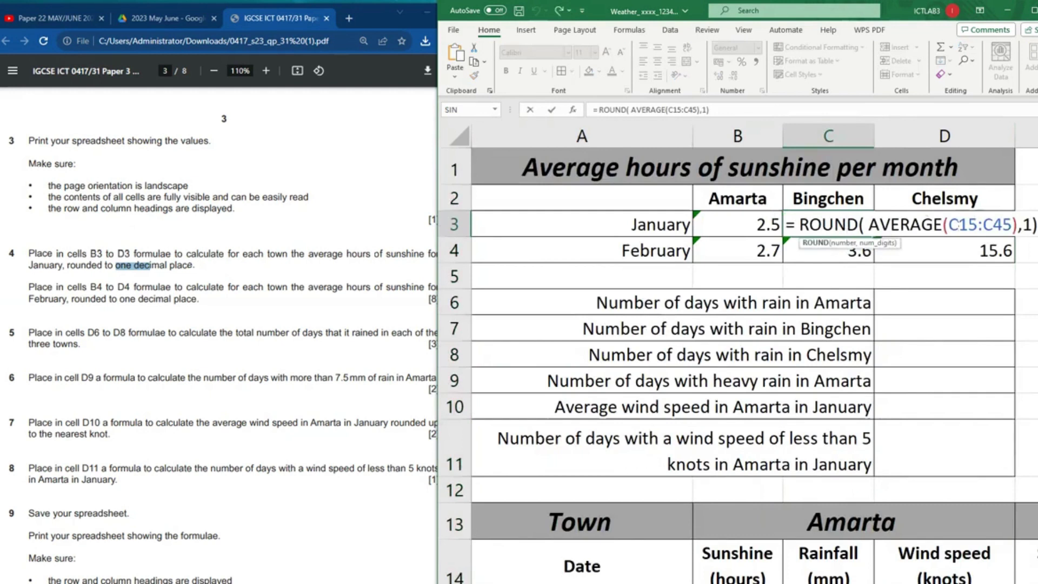
pyautogui.click(958, 224)
pyautogui.press('BackSpace')
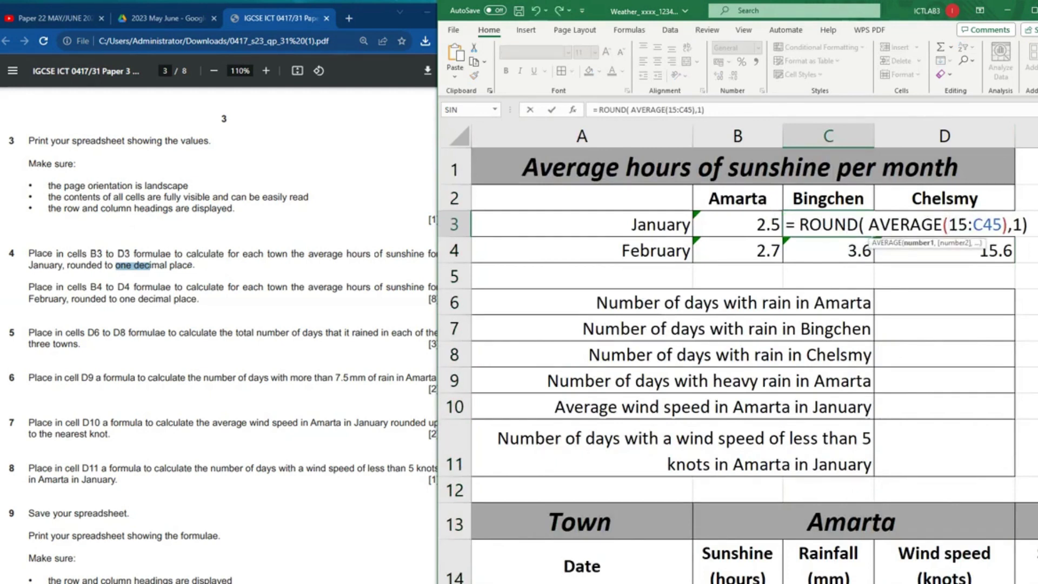
pyautogui.write('e')
pyautogui.press('BackSpace')
pyautogui.write('E')
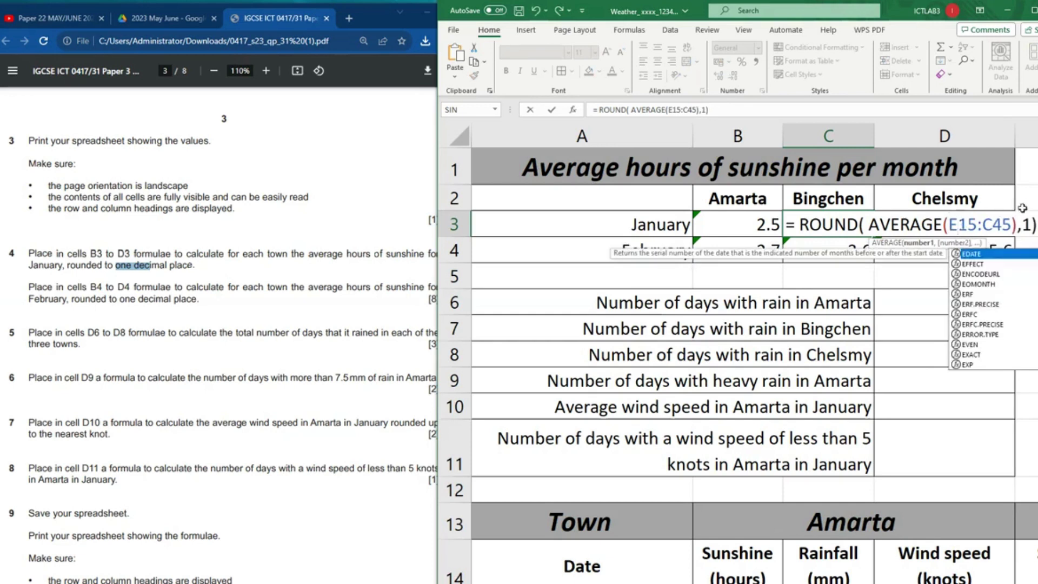
pyautogui.click(992, 223)
pyautogui.press('BackSpace')
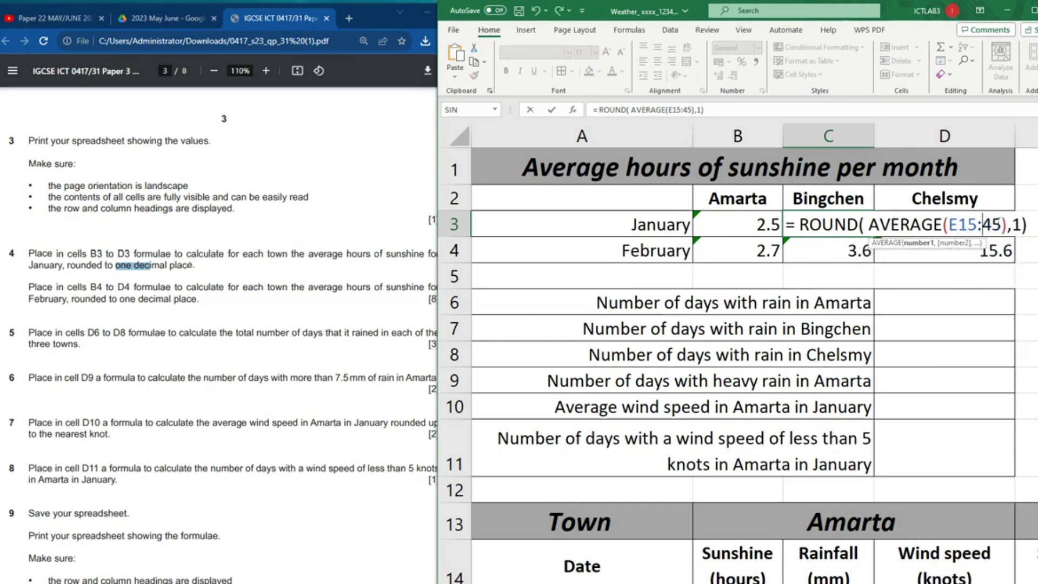
pyautogui.write('E')
pyautogui.press('Return')
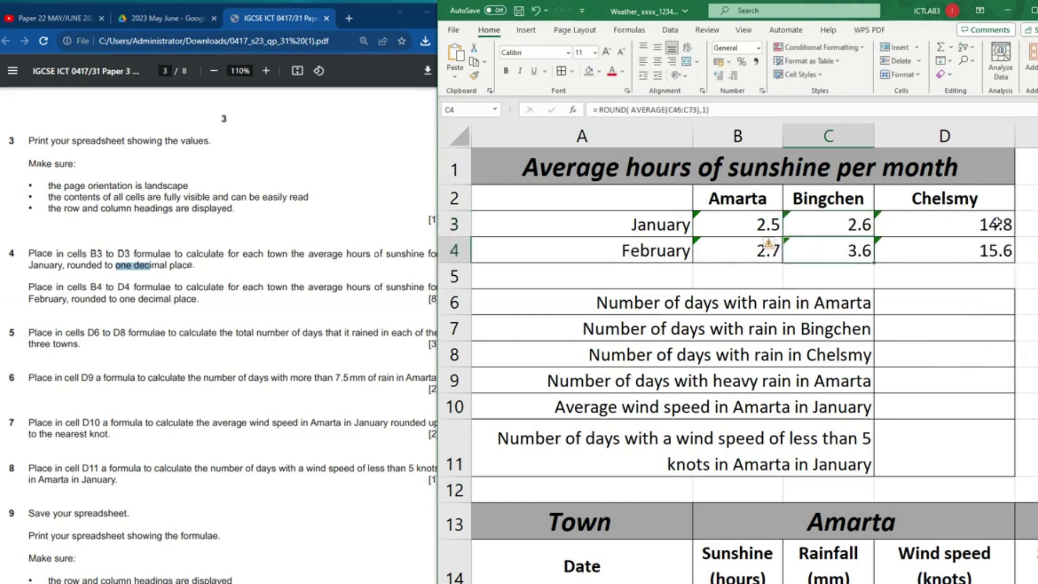
# Step: Change the averaged range in C4's formula to E46:E73 for Bingchen's February sunshine hours
pyautogui.doubleClick(859, 251)
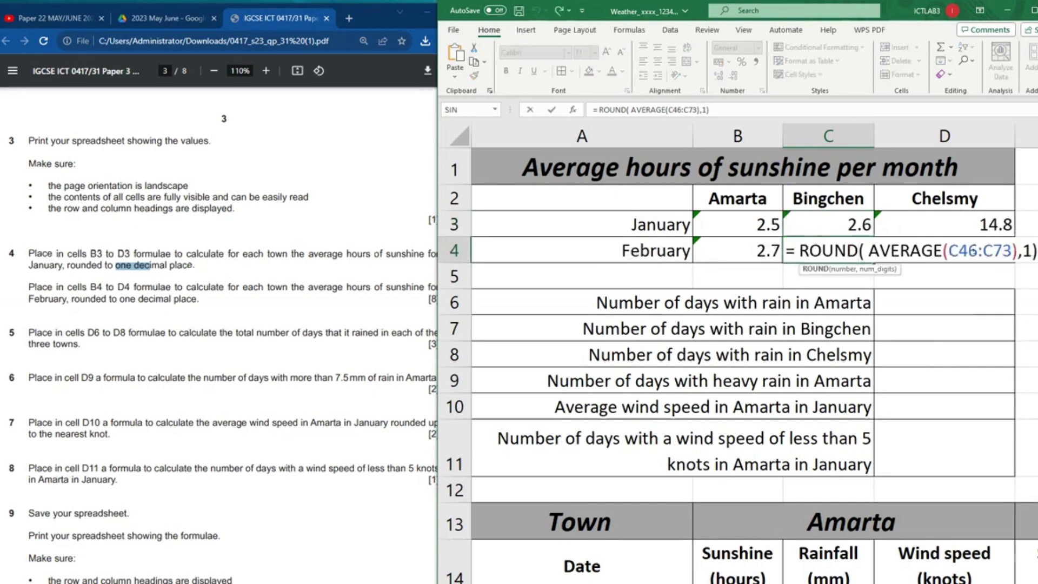
pyautogui.click(956, 250)
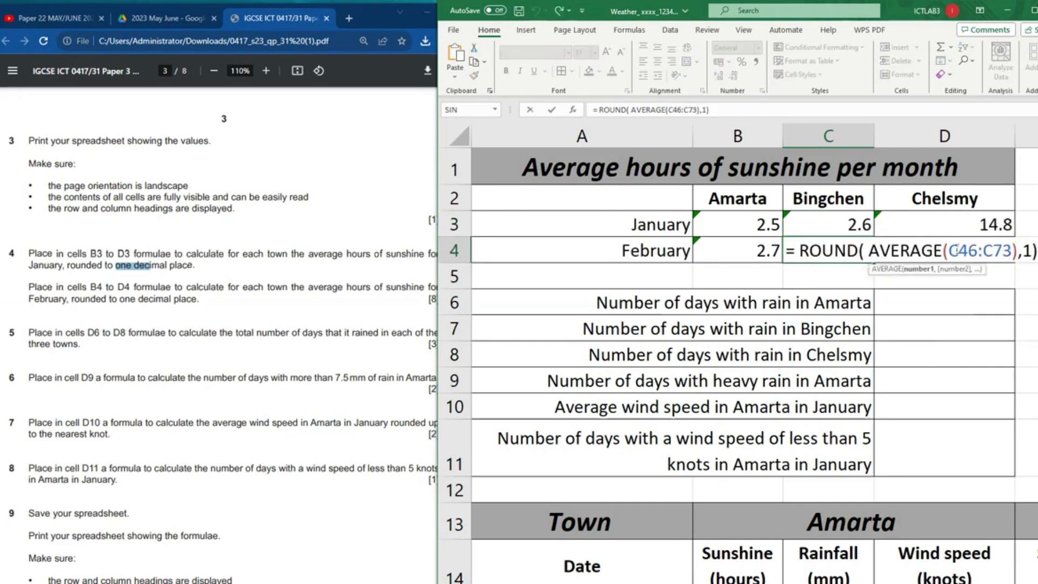
pyautogui.press('BackSpace')
pyautogui.write('E')
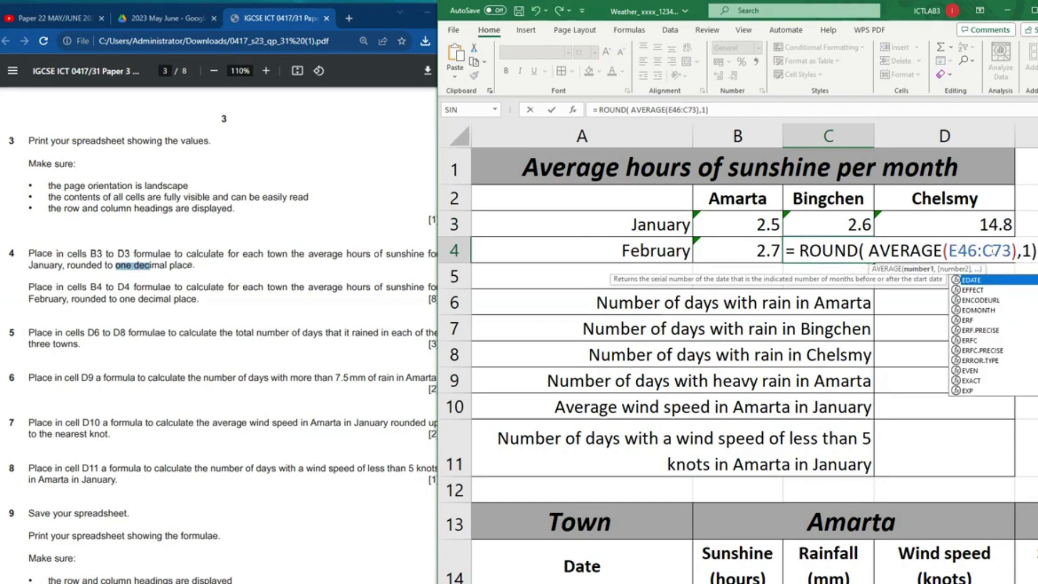
pyautogui.click(993, 251)
pyautogui.press('BackSpace')
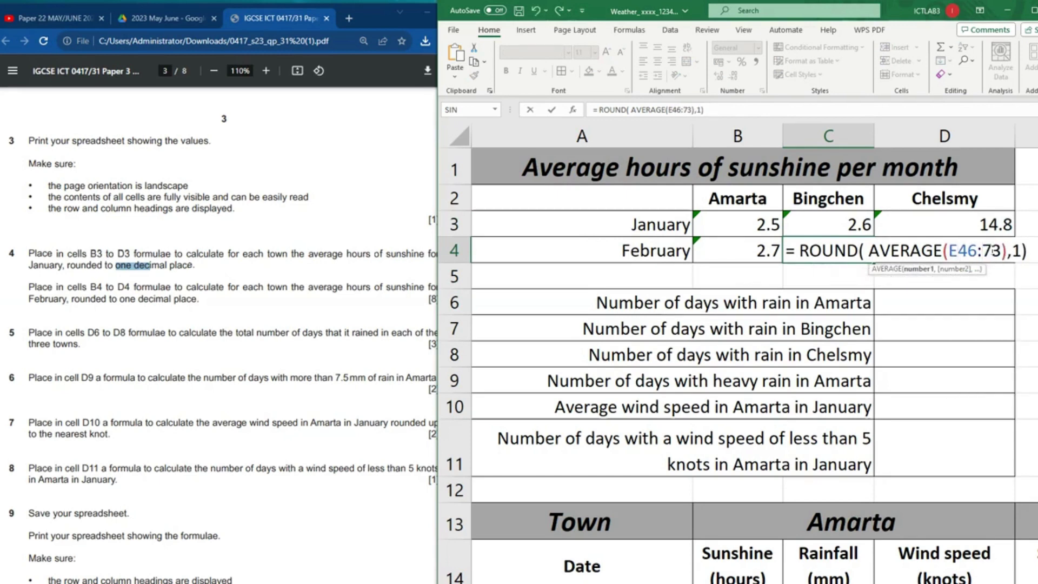
pyautogui.write('E')
pyautogui.press('Return')
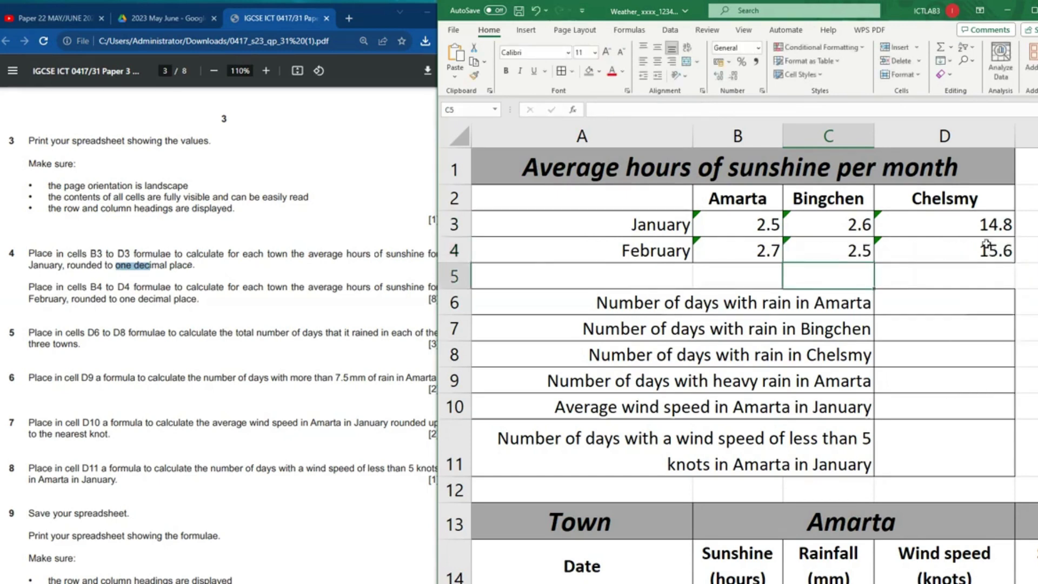
# Step: Check which column of the data table holds Chelsmy's sunshine hours, and return to the averages summary
pyautogui.hscroll(3, 754, 352)
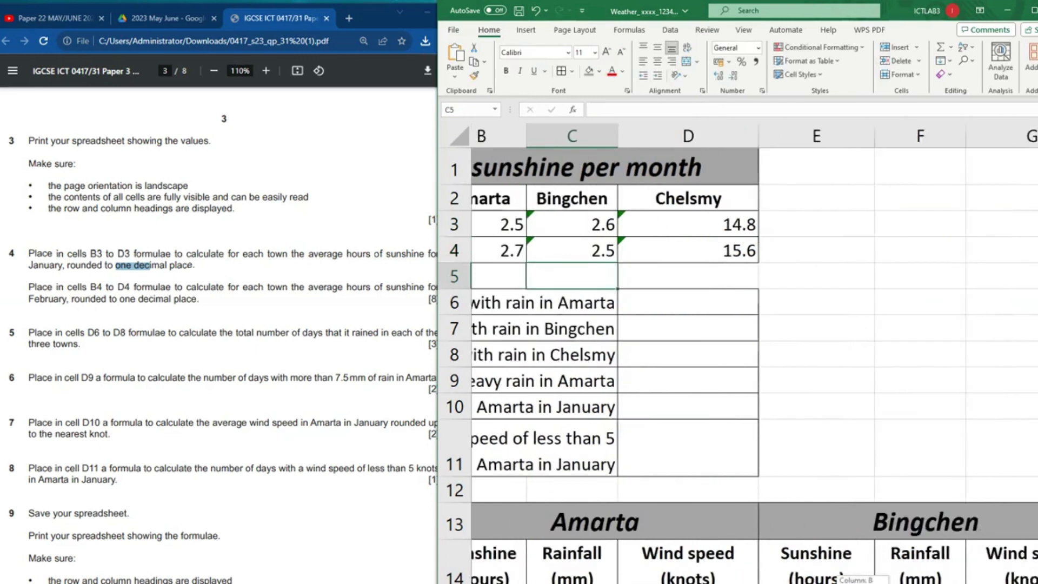
pyautogui.hscroll(1, 864, 481)
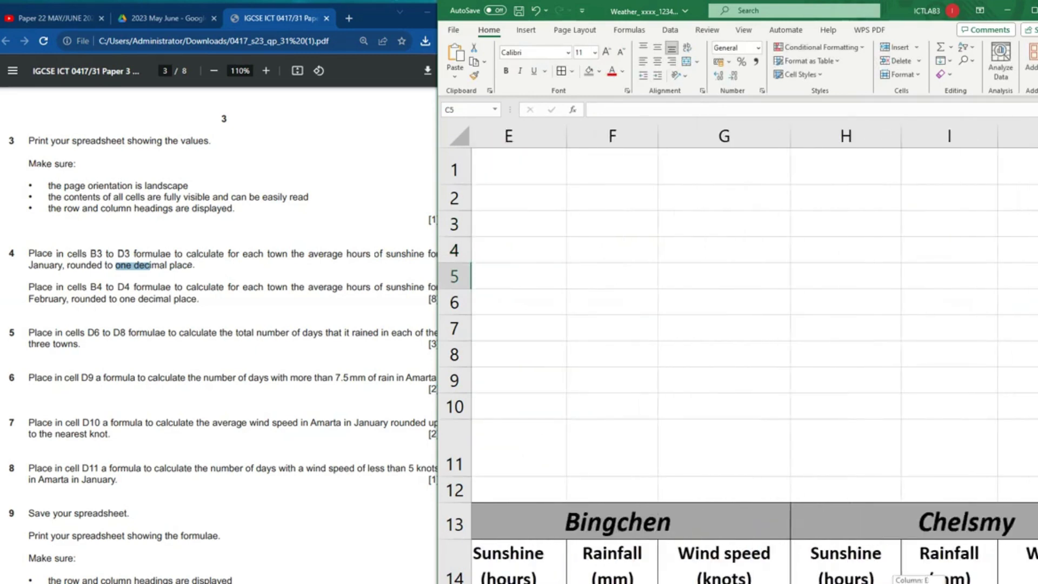
pyautogui.scroll(-3, 864, 482)
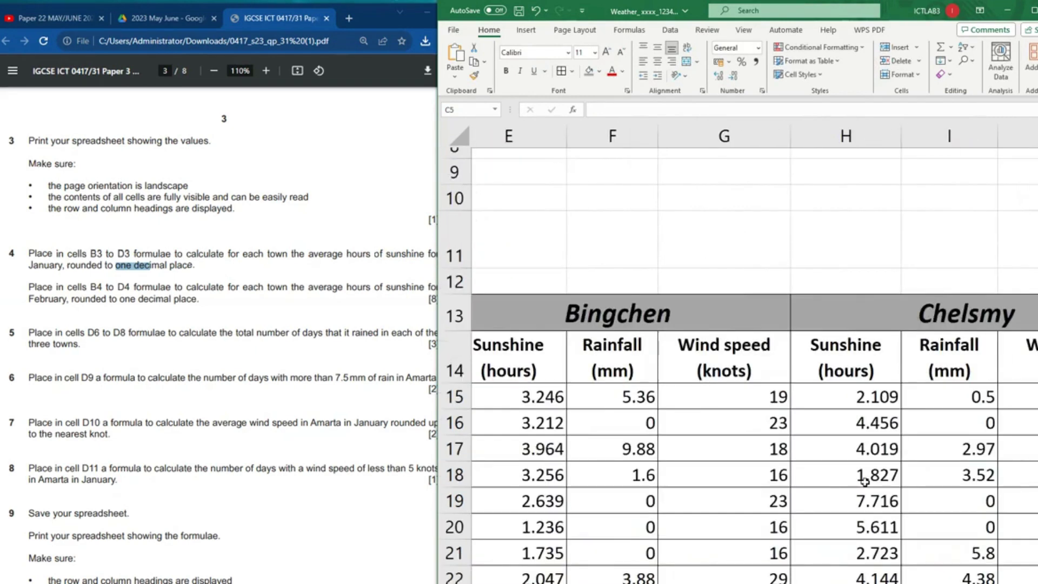
pyautogui.scroll(-2, 864, 482)
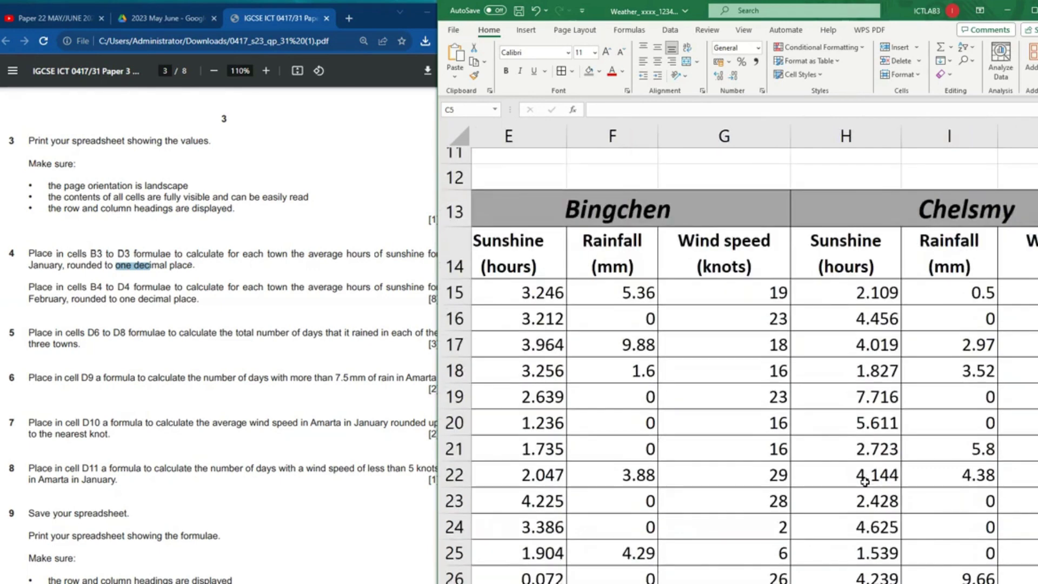
pyautogui.scroll(-3, 863, 482)
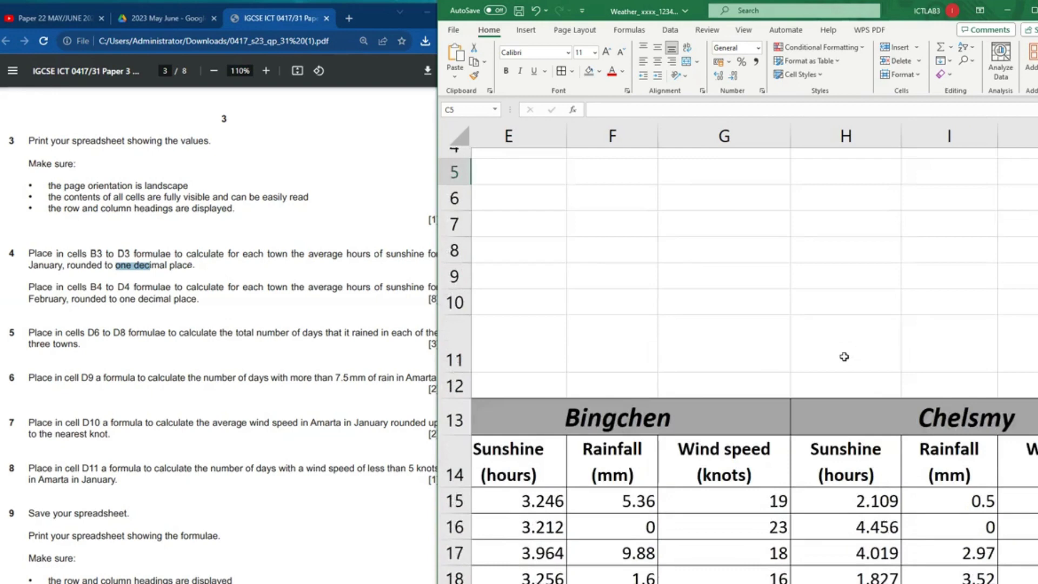
pyautogui.scroll(-2, 845, 357)
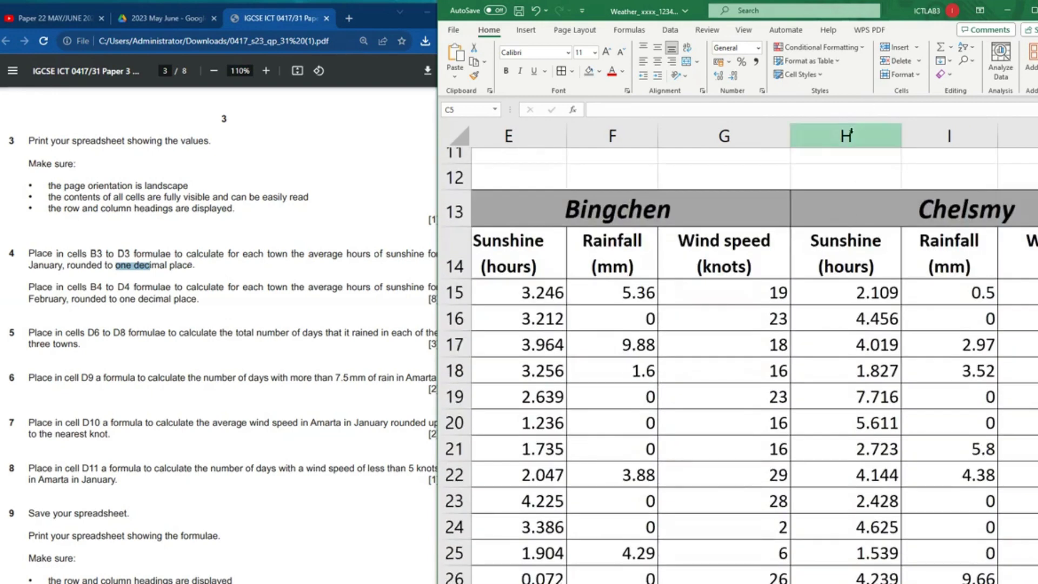
pyautogui.click(850, 132)
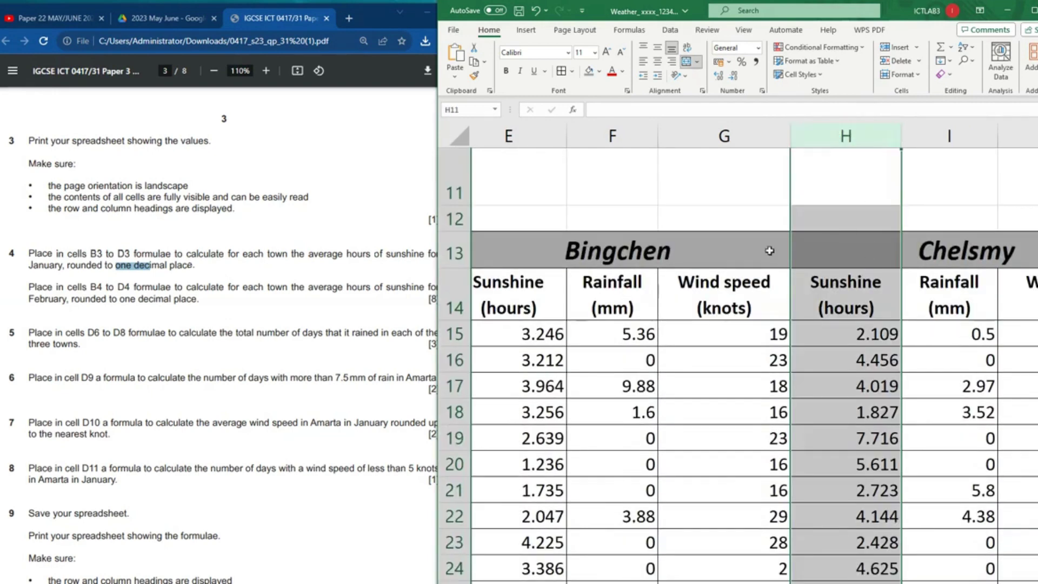
pyautogui.hscroll(-4, 863, 351)
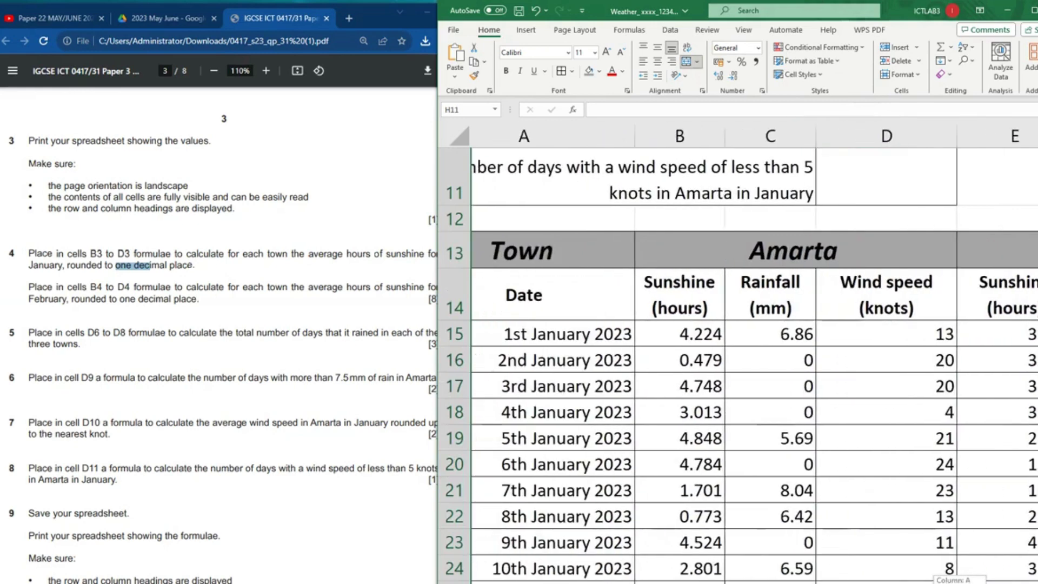
pyautogui.scroll(3, 863, 352)
pyautogui.scroll(1, 864, 352)
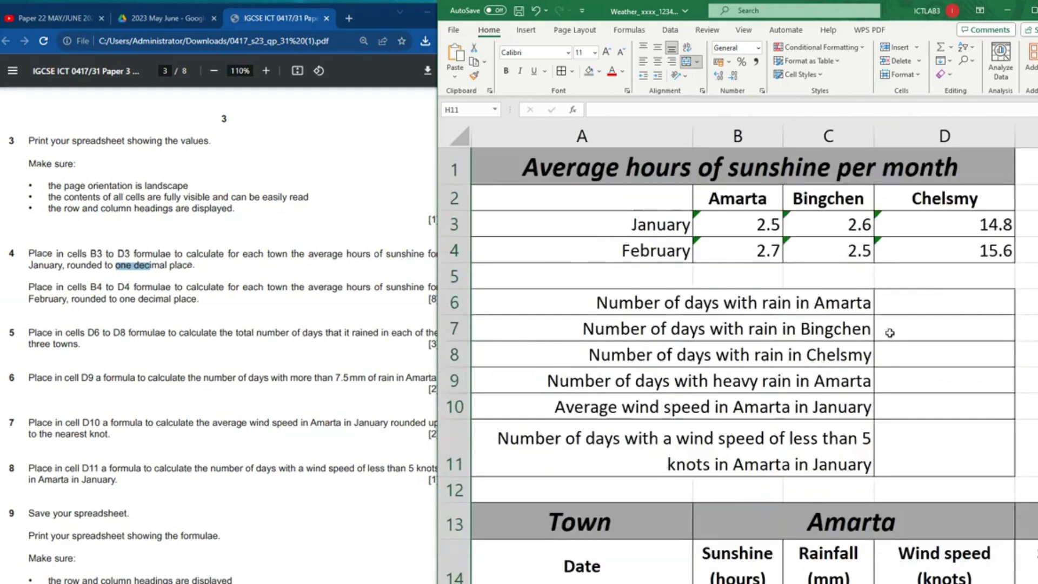
# Step: Change the averaged range in D3's formula to H15:H45 for Chelsmy's January sunshine hours
pyautogui.click(977, 233)
pyautogui.doubleClick(965, 212)
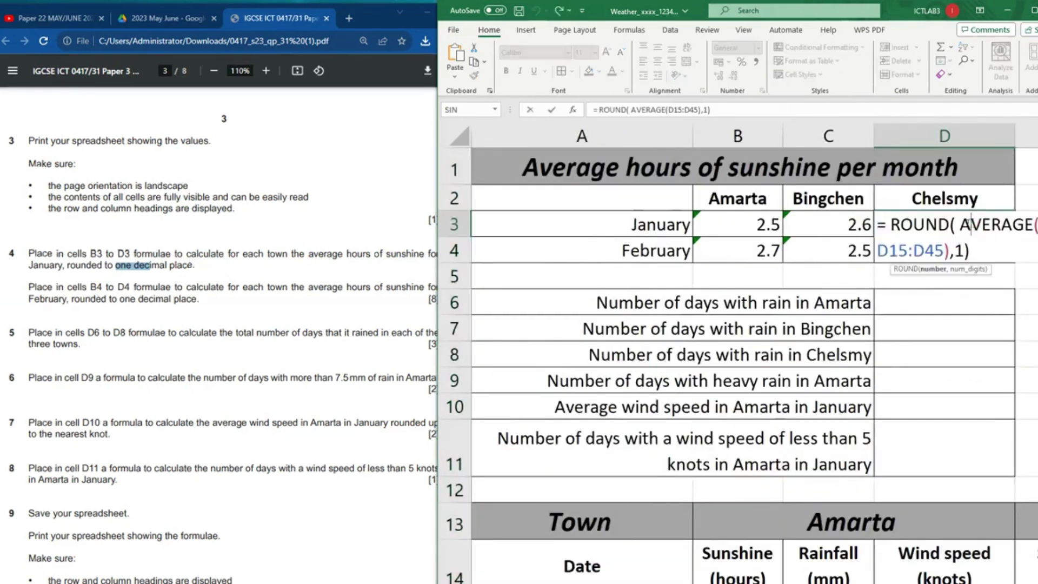
pyautogui.click(892, 250)
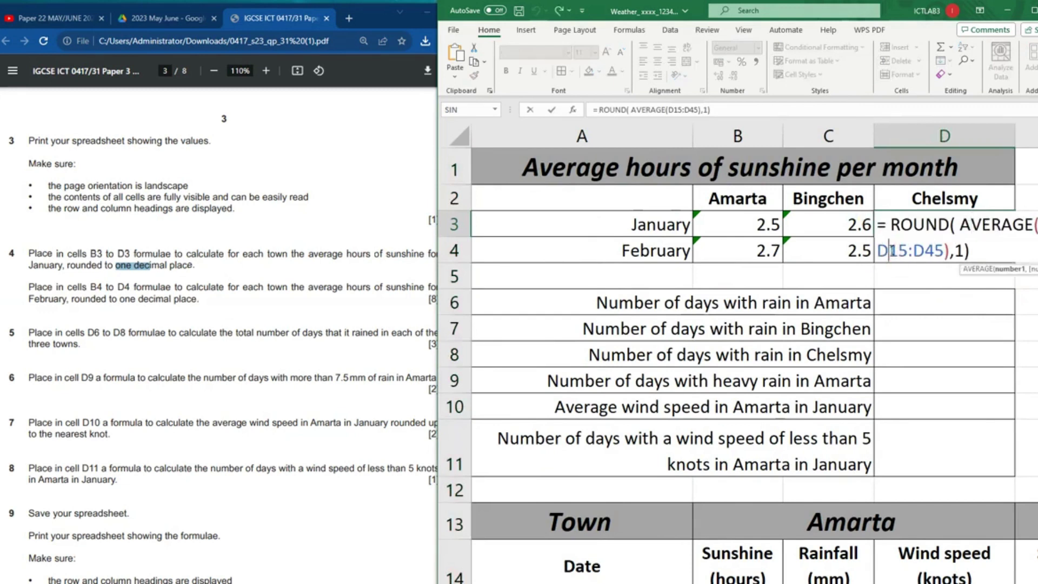
pyautogui.press('BackSpace')
pyautogui.write('H')
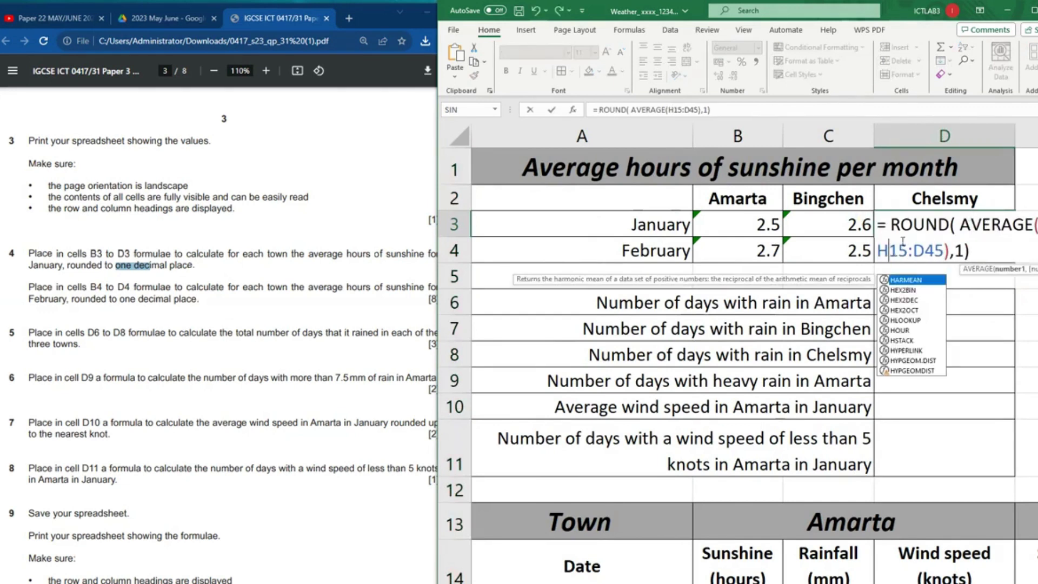
pyautogui.press('Escape')
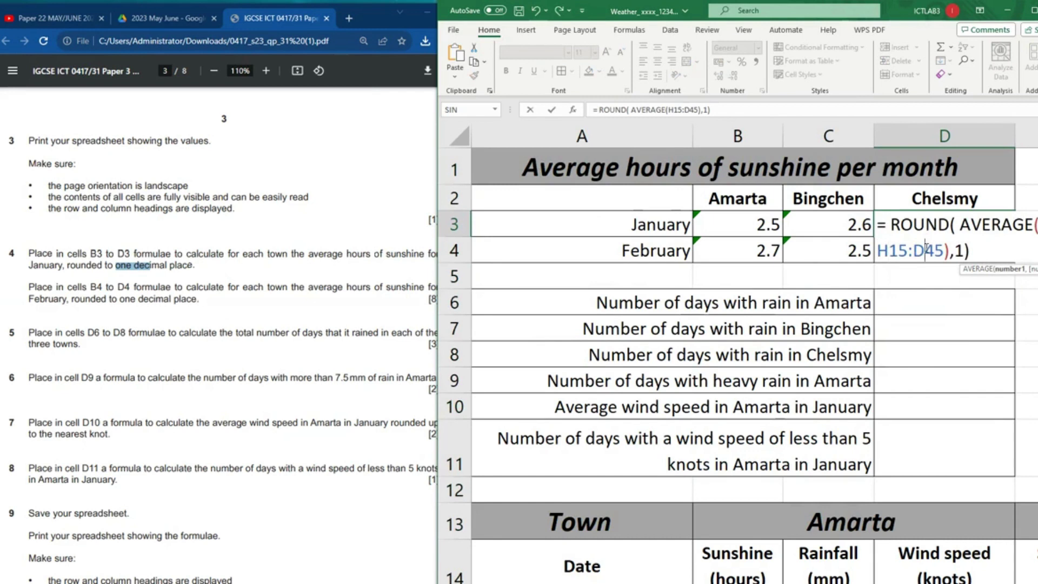
pyautogui.press('BackSpace')
pyautogui.write('H')
pyautogui.press('Return')
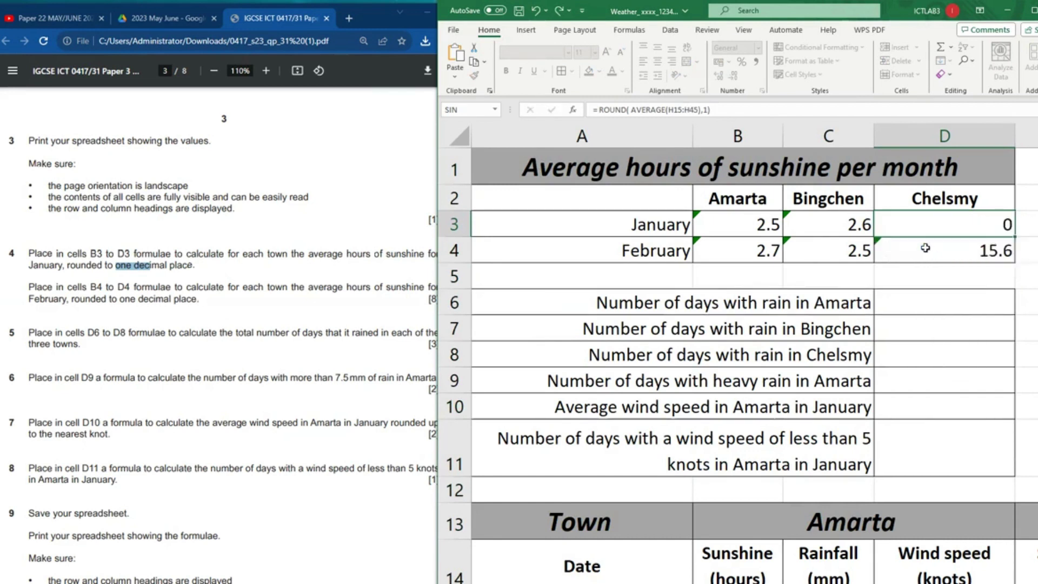
# Step: Change the averaged range in D4's formula to H46:H73 for Chelsmy's February sunshine hours
pyautogui.doubleClick(984, 250)
pyautogui.click(887, 277)
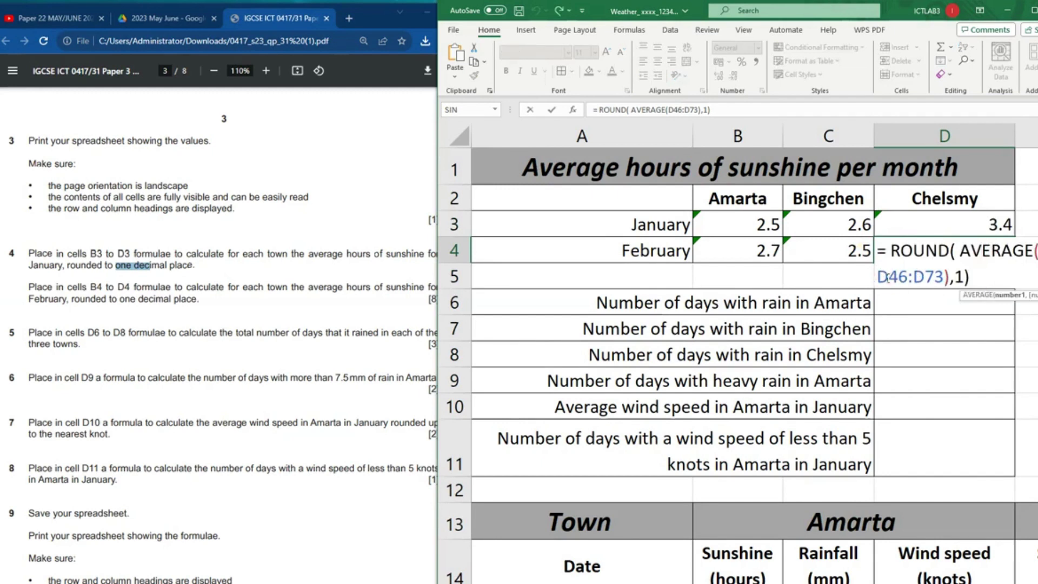
pyautogui.press('BackSpace')
pyautogui.write('H')
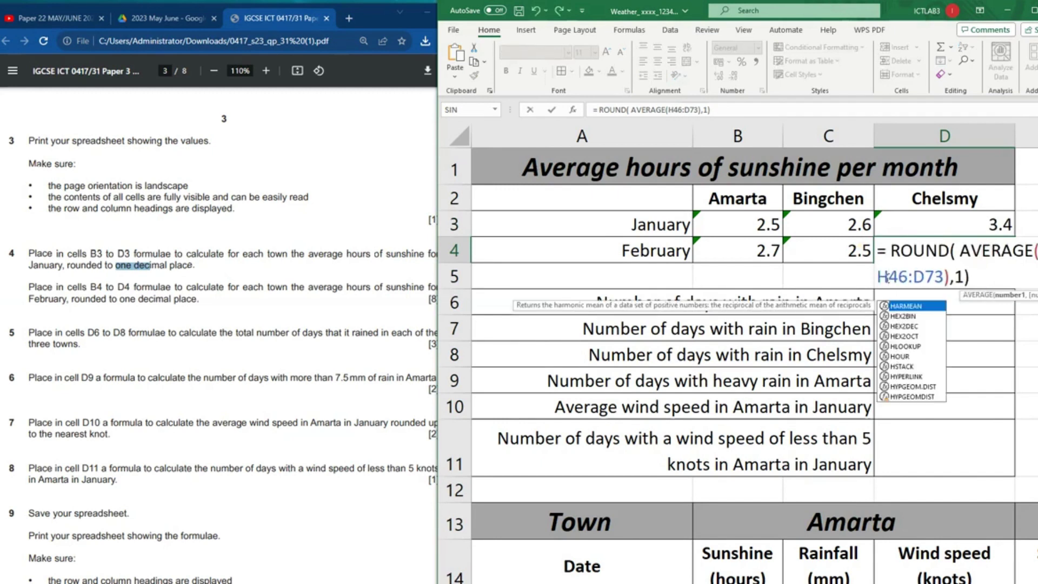
pyautogui.click(923, 277)
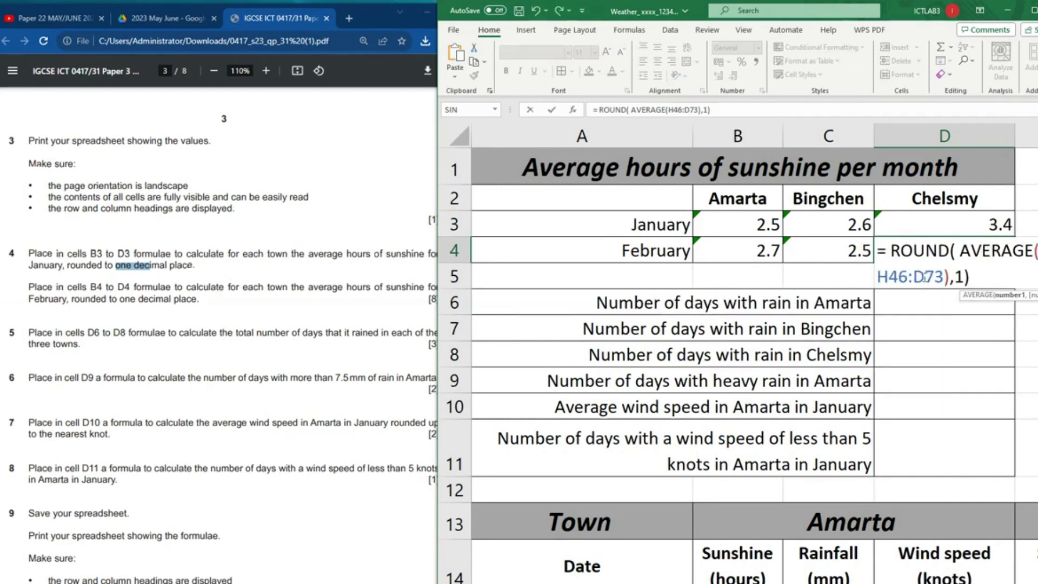
pyautogui.press('BackSpace')
pyautogui.write('H')
pyautogui.press('Return')
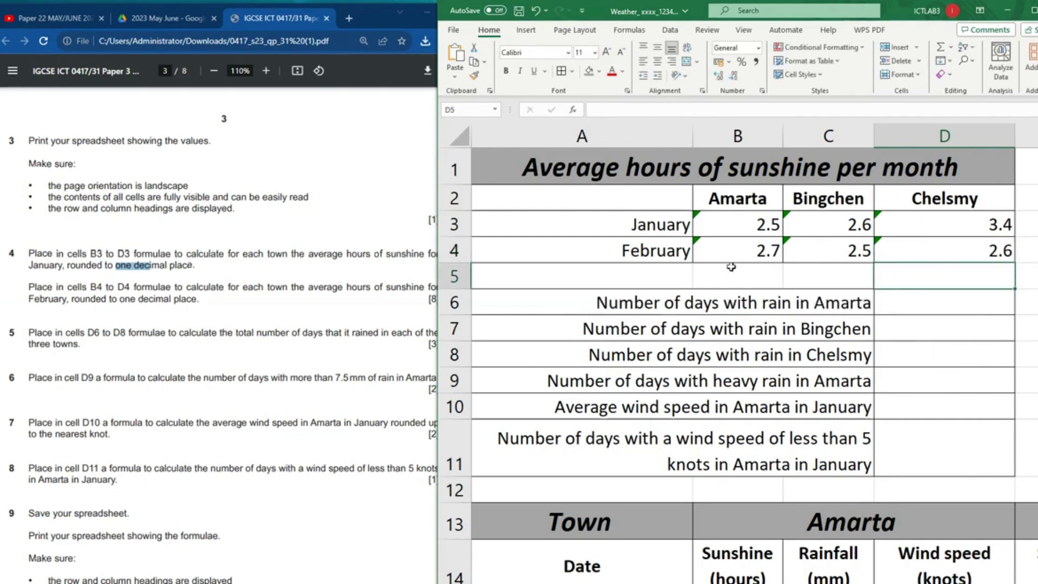
# Step: Reread question 4's January and February instructions in the exam paper and compare them with Amarta's average formulas in B3 and B4
pyautogui.click(64, 272)
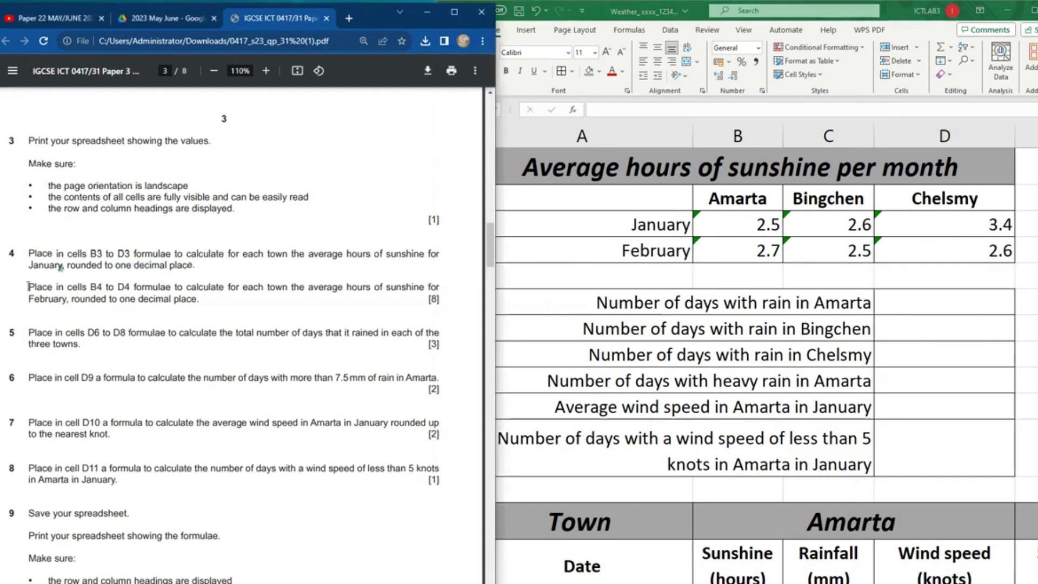
pyautogui.moveTo(28, 285); pyautogui.dragTo(422, 287)
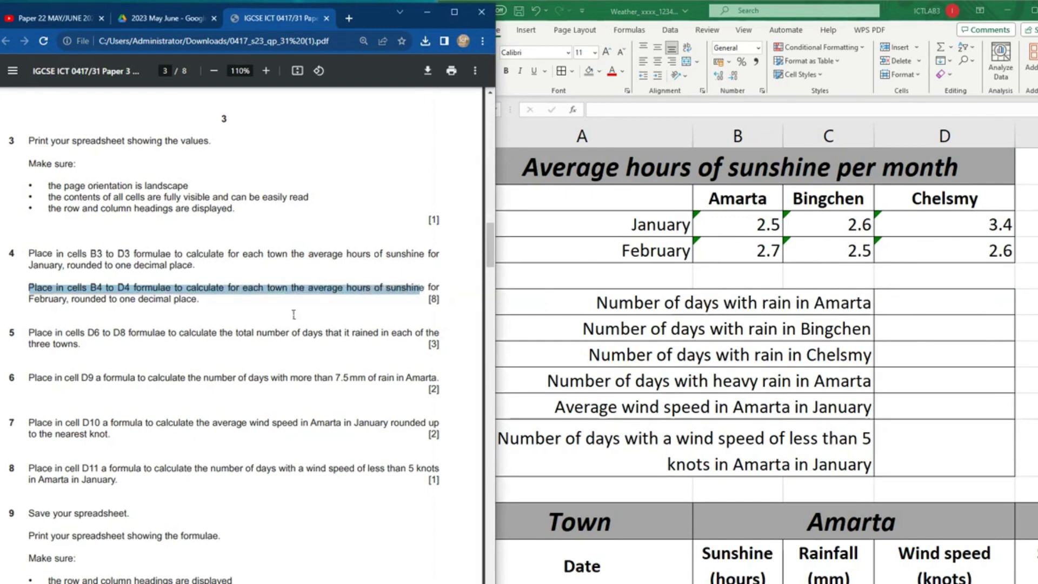
pyautogui.moveTo(68, 311); pyautogui.dragTo(124, 303)
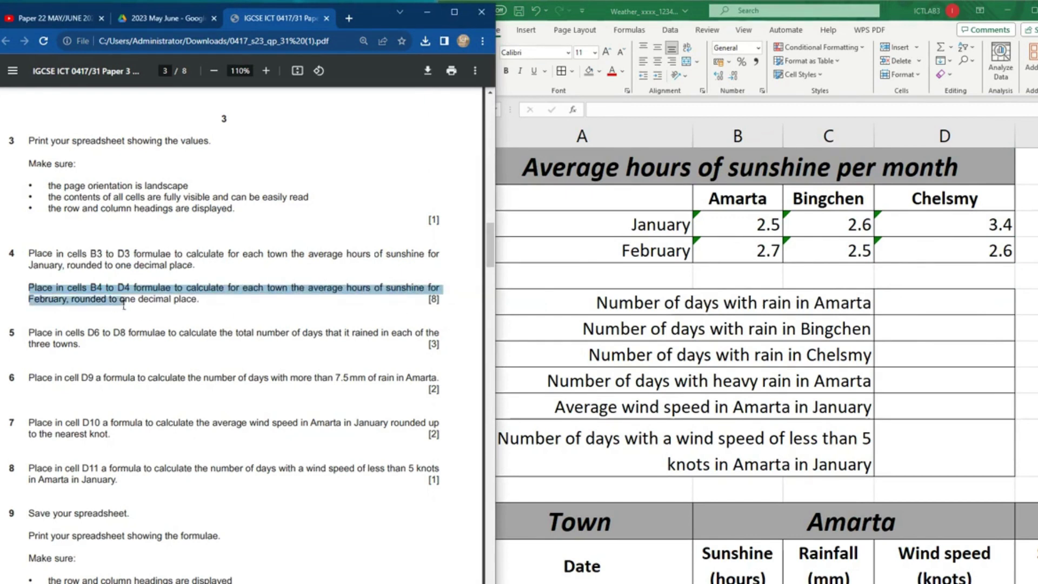
pyautogui.moveTo(30, 252); pyautogui.dragTo(207, 306)
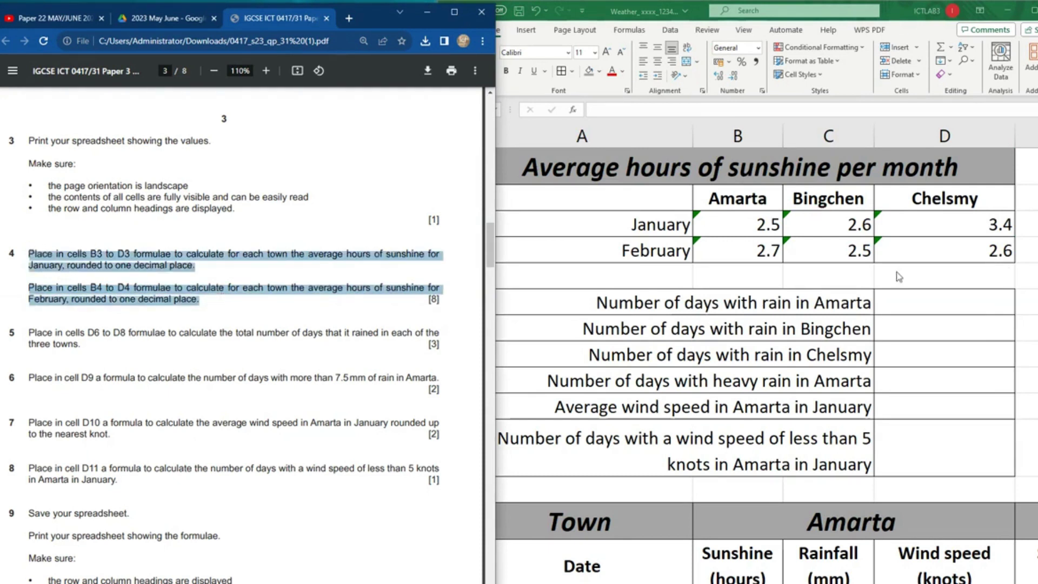
pyautogui.click(755, 226)
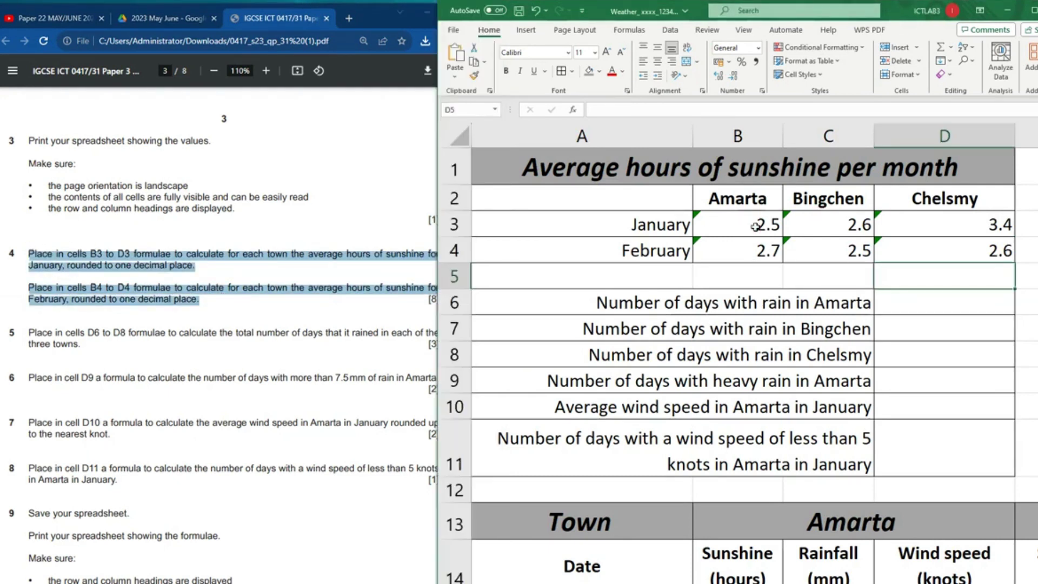
pyautogui.click(771, 252)
# Step: Read question 5 in the exam paper and locate the rainy-day cells D6 to D8 for the three towns
pyautogui.scroll(-2, 65, 292)
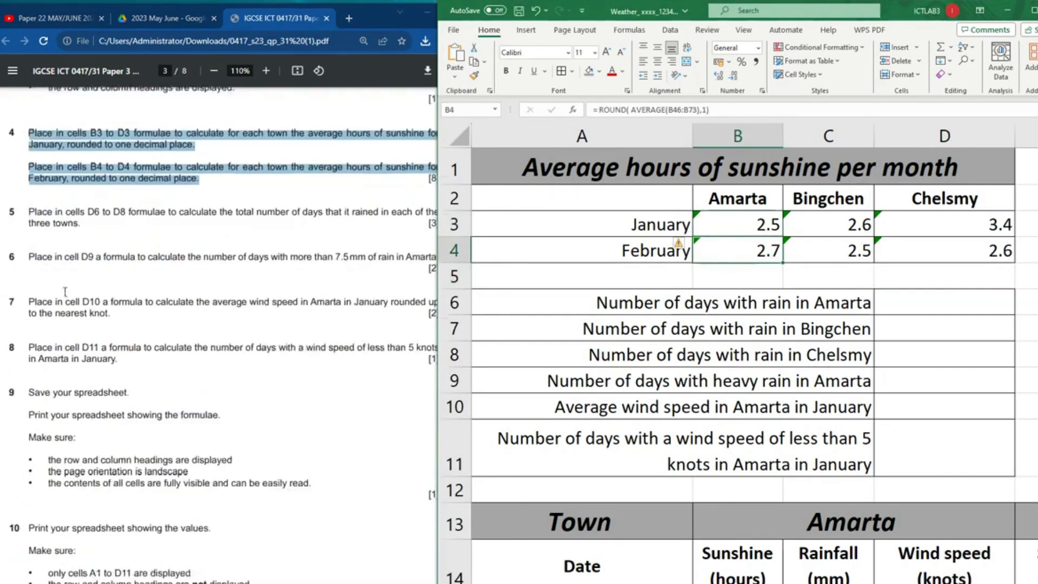
pyautogui.click(30, 174)
pyautogui.moveTo(28, 174); pyautogui.dragTo(102, 178)
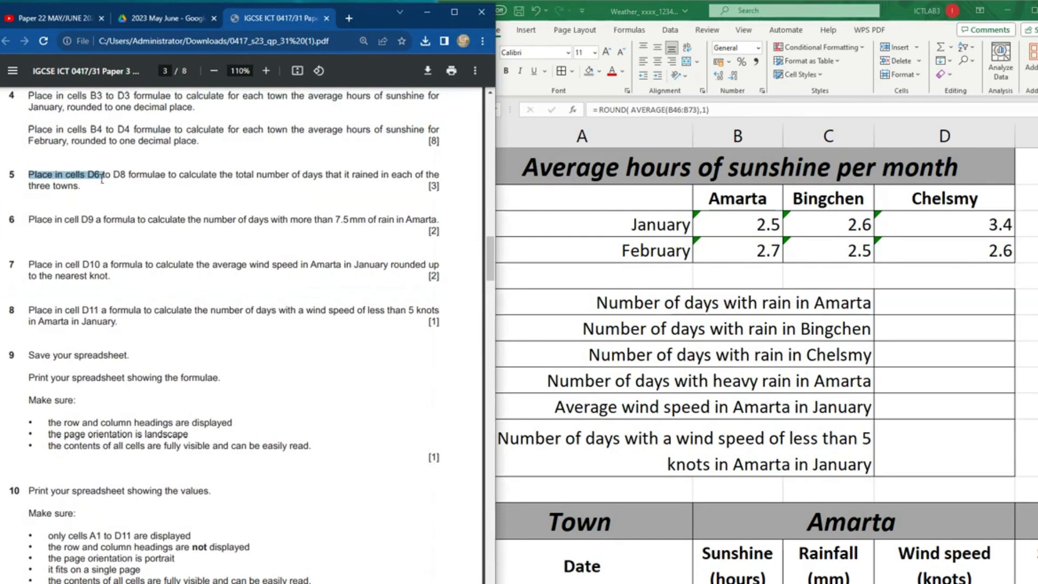
pyautogui.moveTo(102, 179); pyautogui.dragTo(138, 176)
pyautogui.click(927, 310)
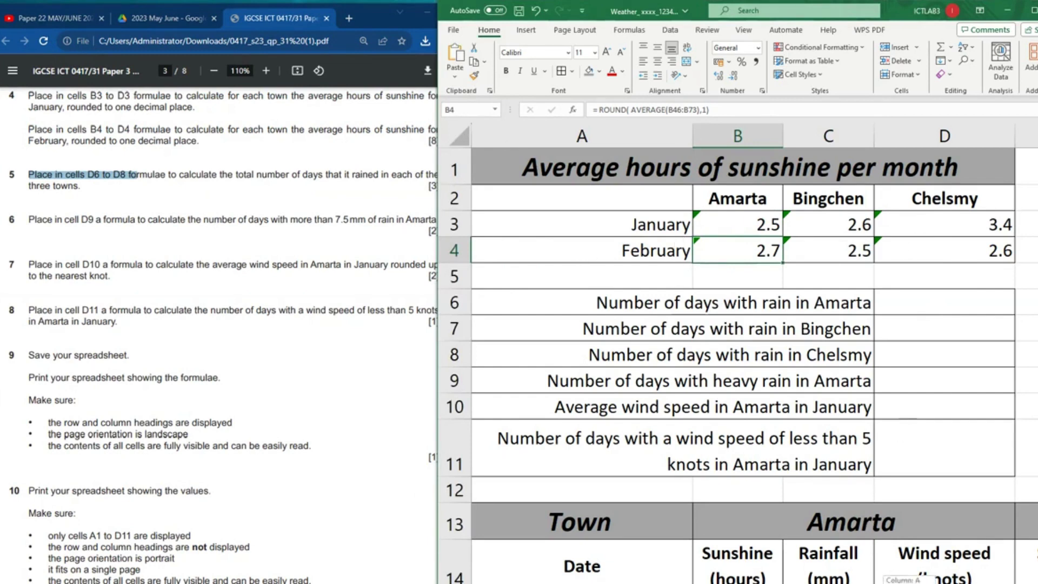
pyautogui.hscroll(2, 754, 352)
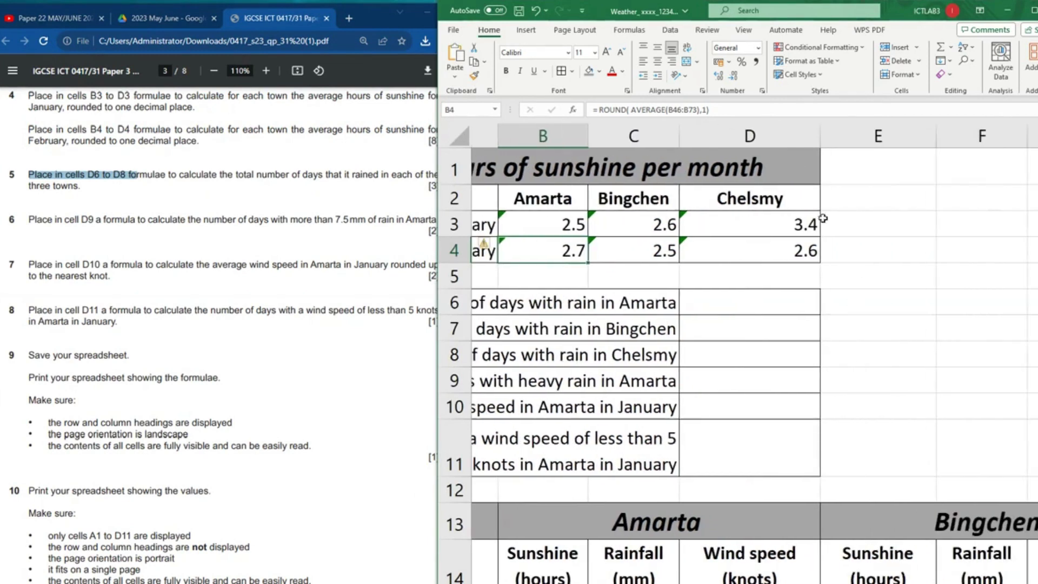
pyautogui.click(721, 306)
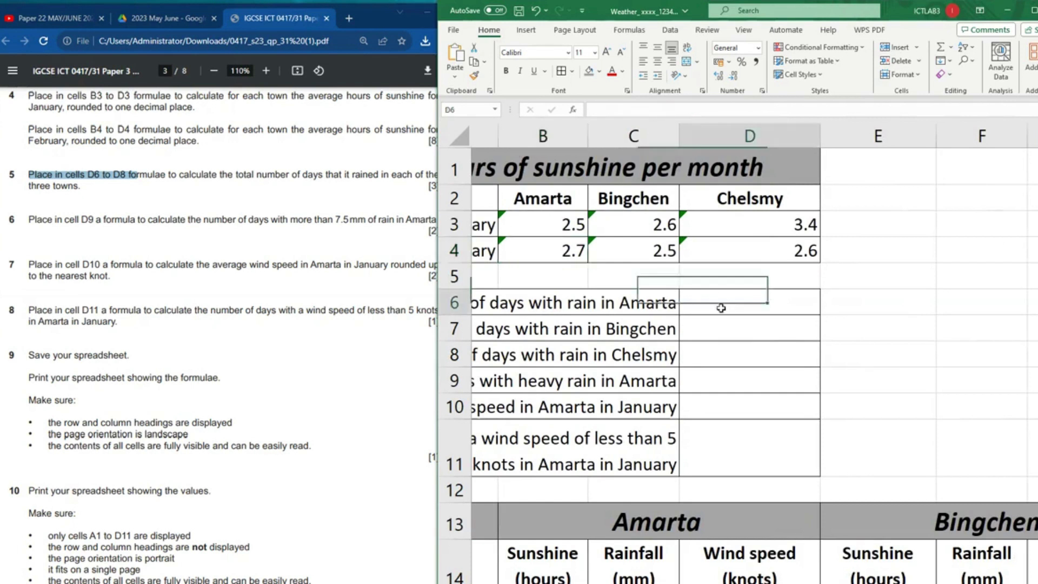
pyautogui.click(714, 355)
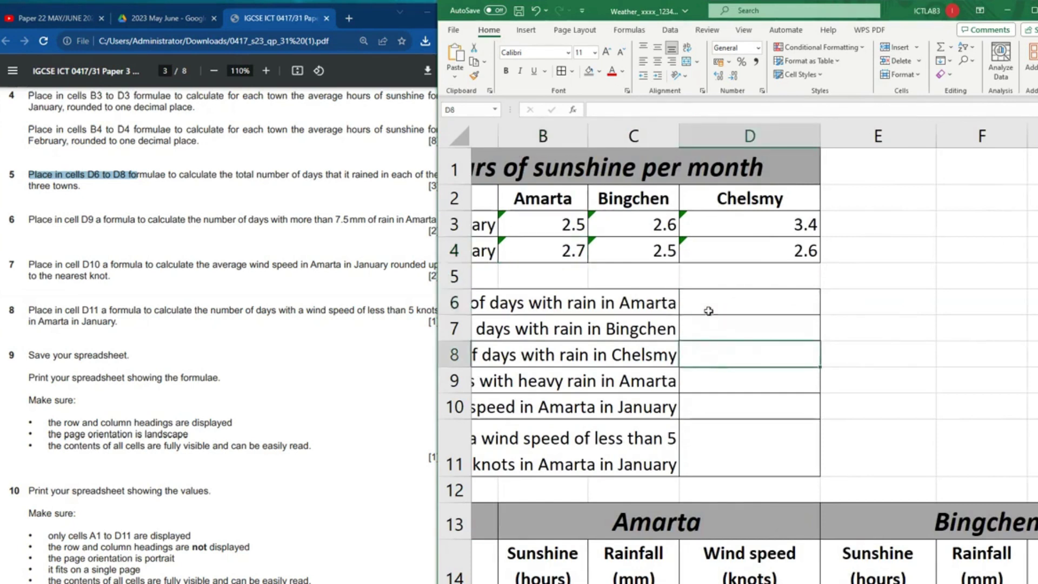
pyautogui.click(708, 311)
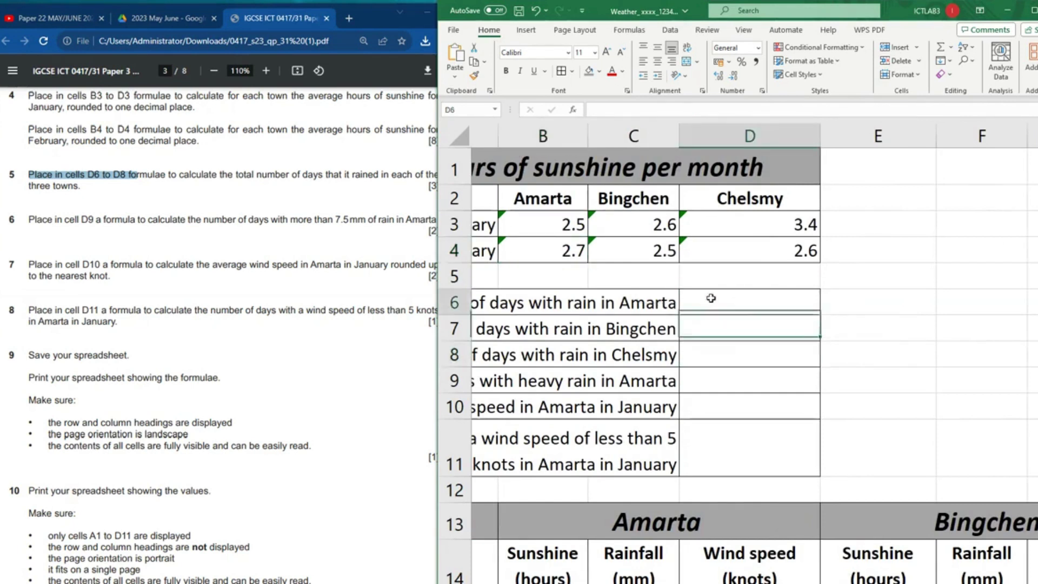
# Step: Reread question 5's instruction to total the rainy days in each town and start a COUNT formula in cell D6 for Amarta
pyautogui.click(171, 174)
pyautogui.moveTo(171, 174); pyautogui.dragTo(363, 174)
pyautogui.moveTo(241, 178); pyautogui.dragTo(75, 183)
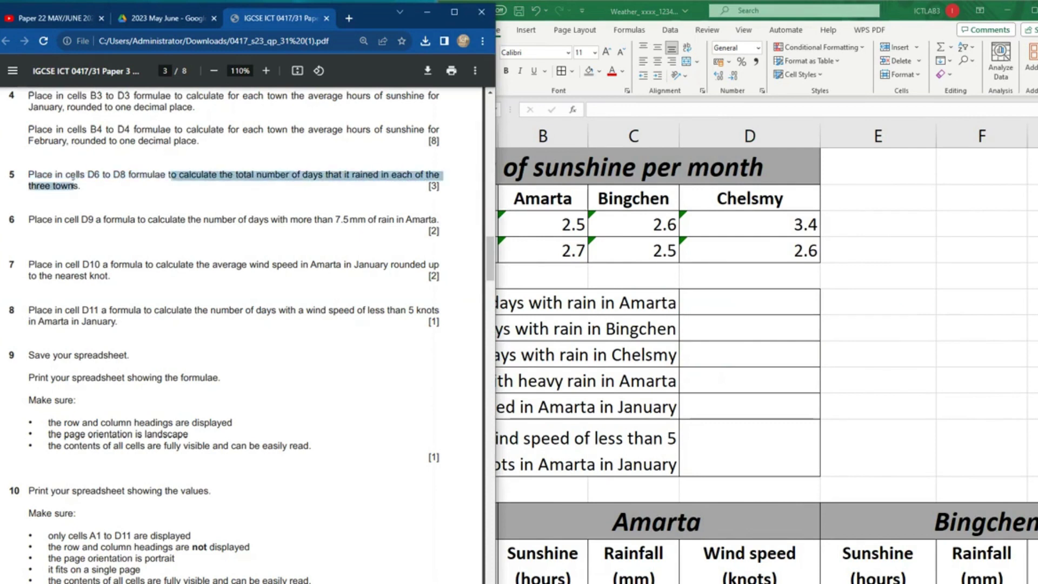
pyautogui.click(763, 303)
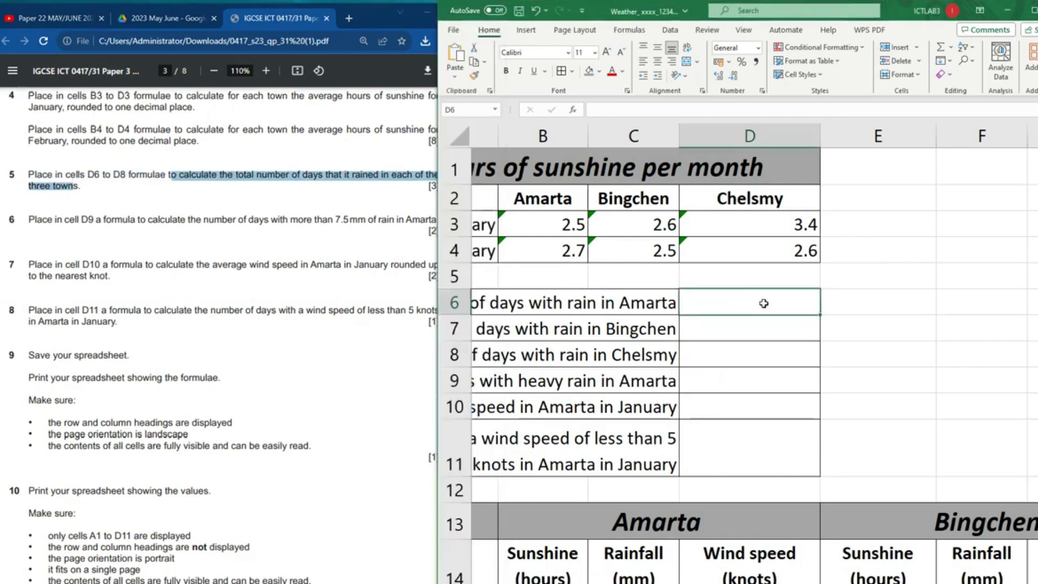
pyautogui.write('=-')
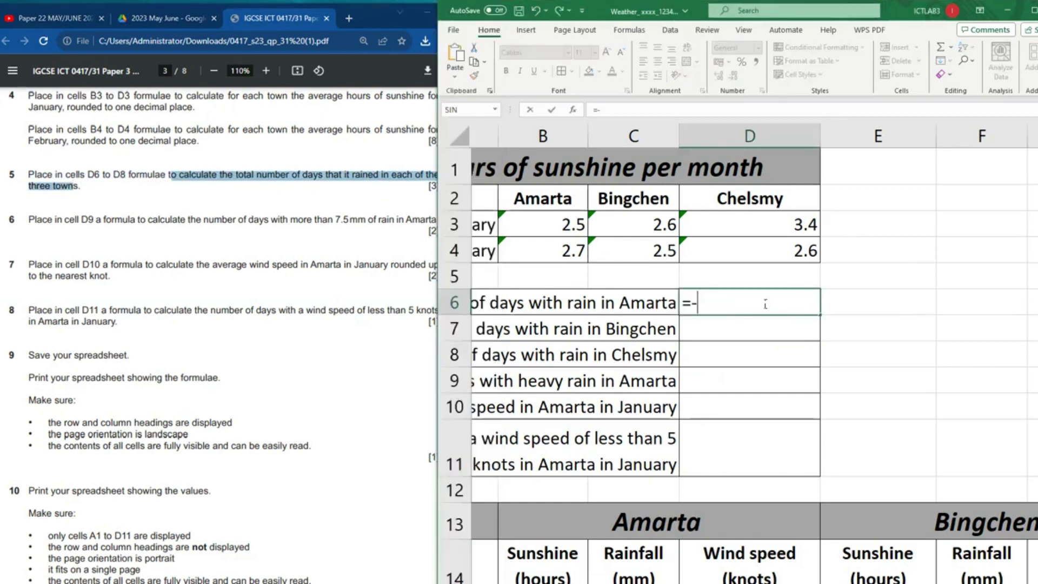
pyautogui.press('BackSpace')
pyautogui.write('COUNT')
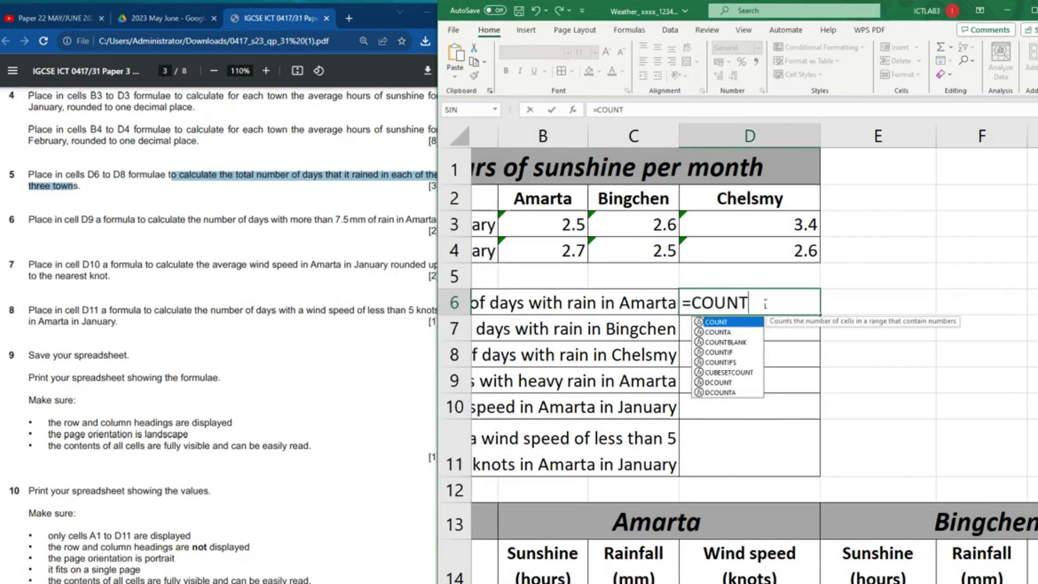
pyautogui.press('BackSpace')
pyautogui.press('BackSpace')
pyautogui.press('BackSpace')
pyautogui.press('BackSpace')
pyautogui.press('BackSpace')
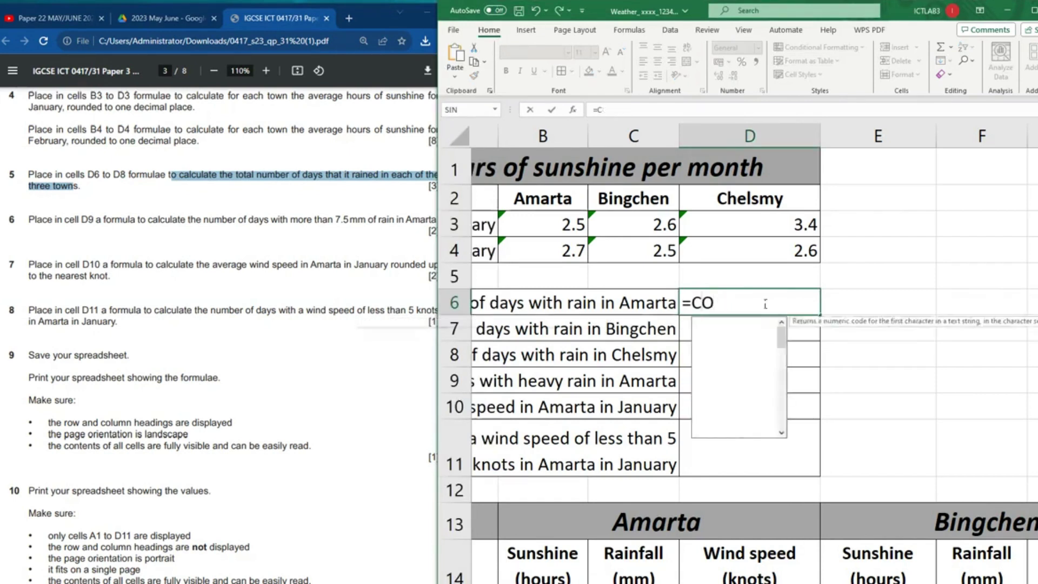
pyautogui.write('count')
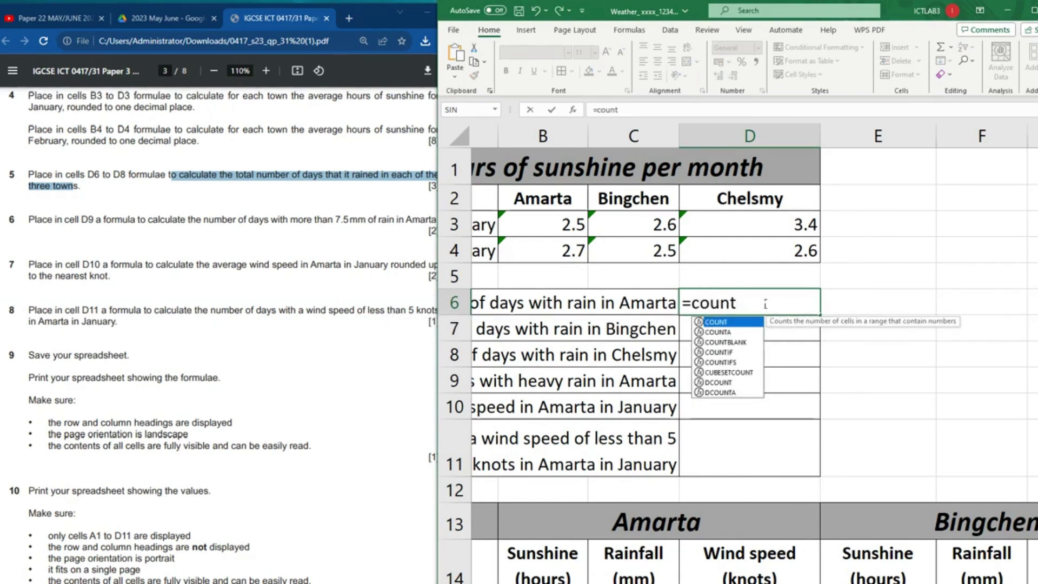
pyautogui.write('(')
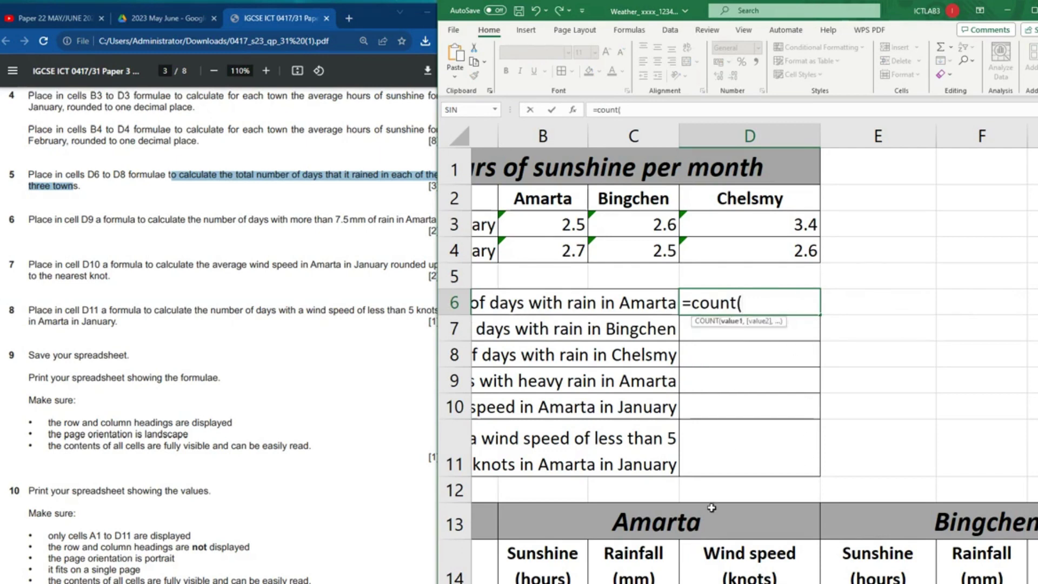
# Step: Complete D6's COUNT formula with Amarta's January and February rainfall range C15:C73
pyautogui.hscroll(-3, 755, 354)
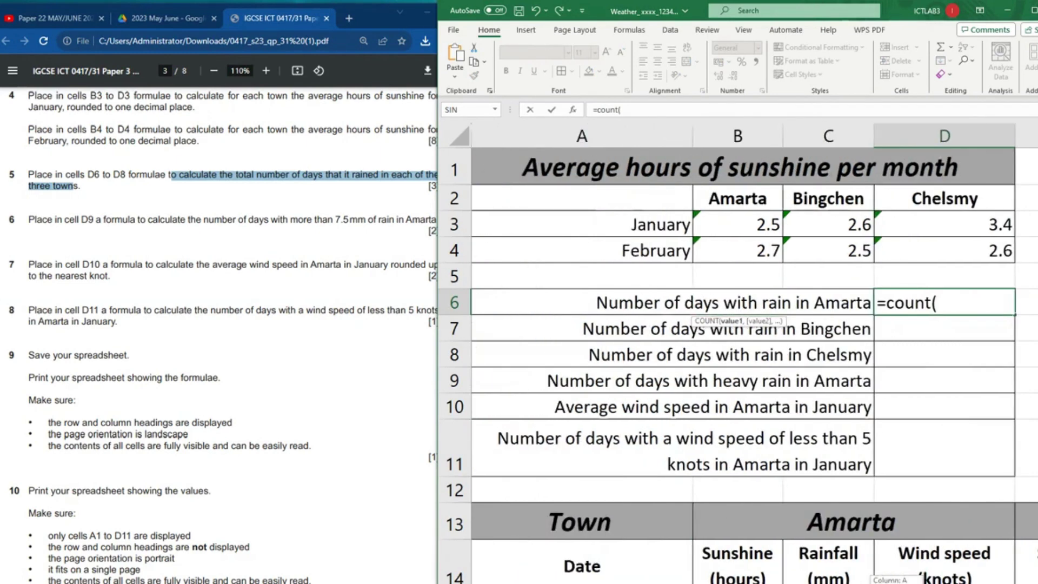
pyautogui.hscroll(1, 754, 354)
pyautogui.scroll(-2, 830, 444)
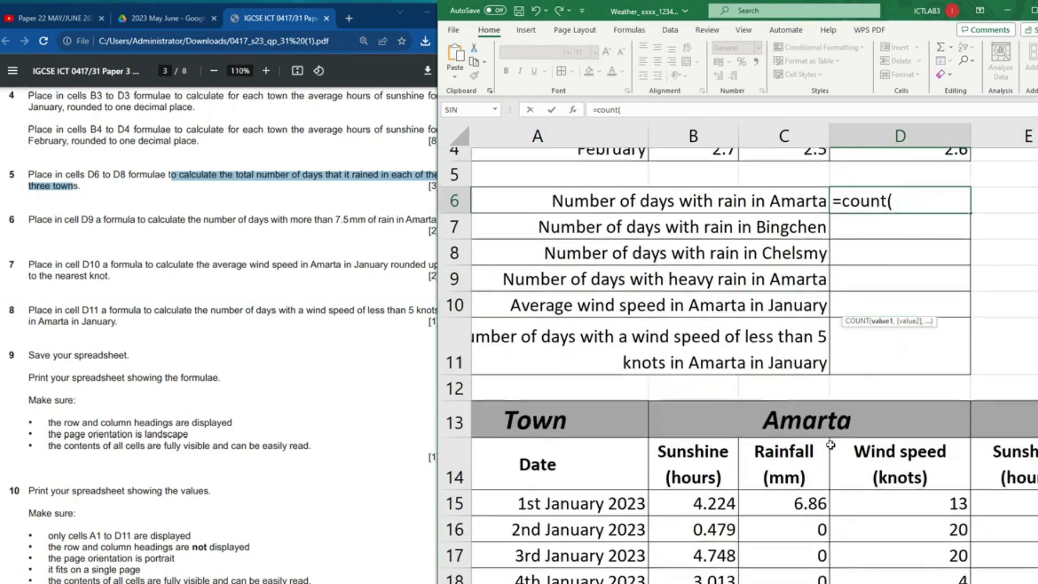
pyautogui.scroll(-2, 830, 444)
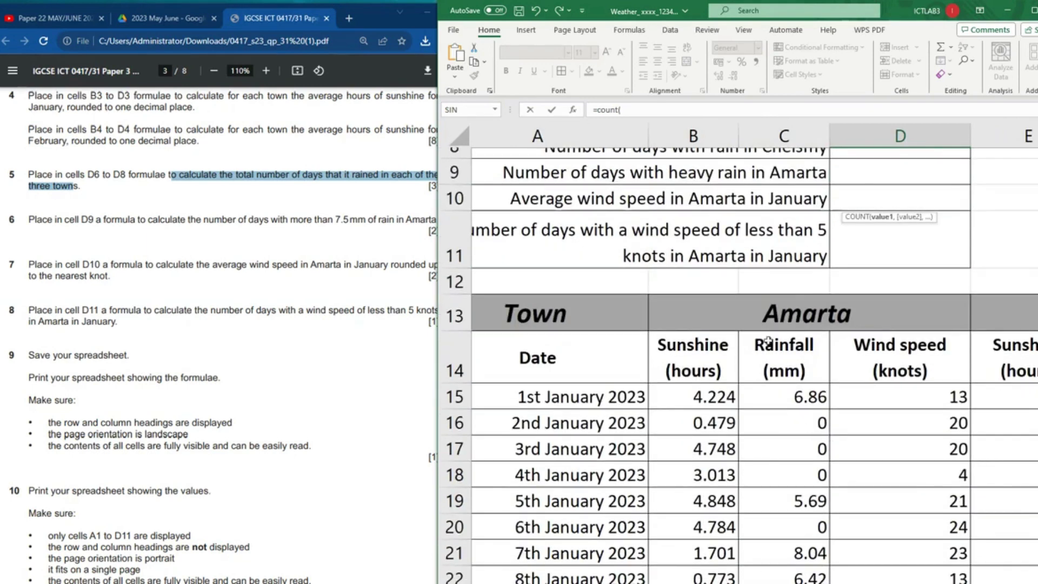
pyautogui.moveTo(800, 405); pyautogui.dragTo(824, 527)
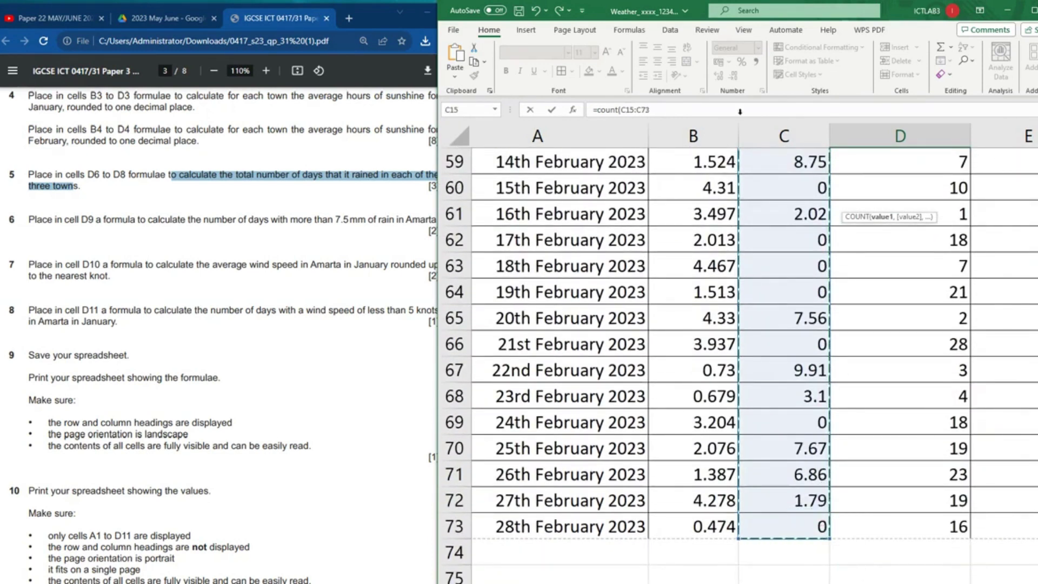
pyautogui.click(670, 112)
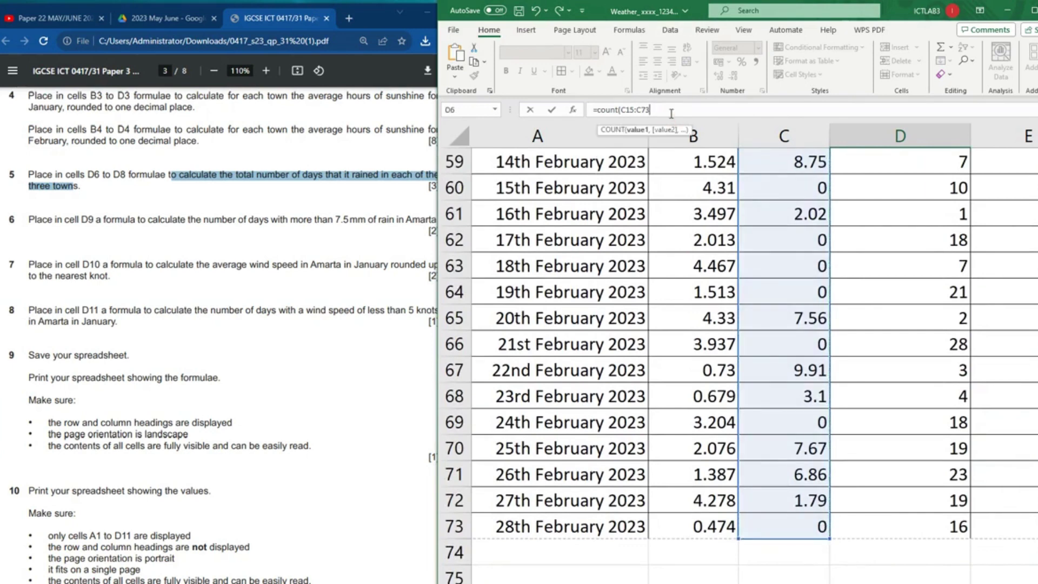
pyautogui.press('Return')
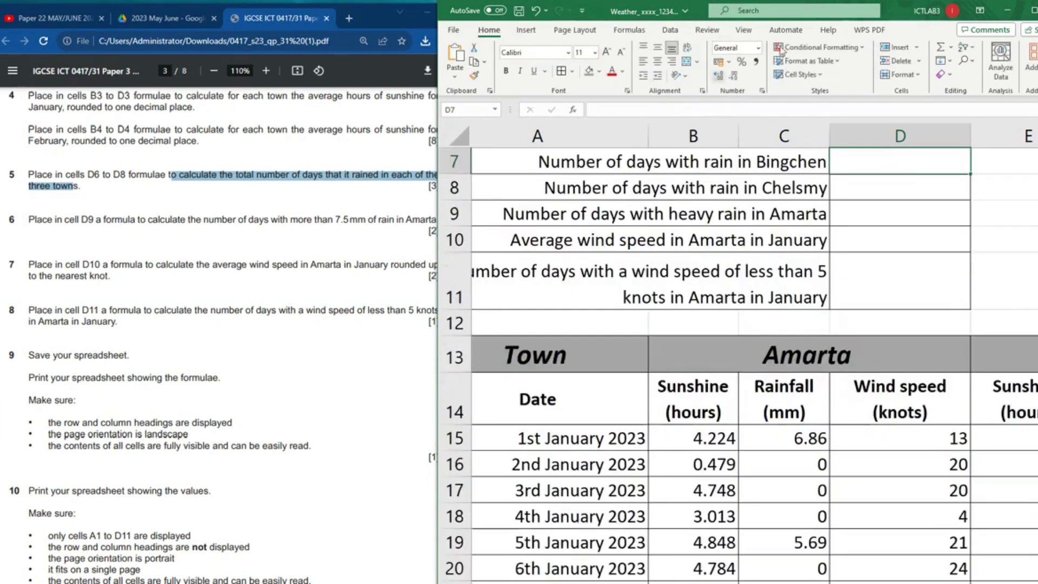
# Step: Examine the count formula in D6 and compare it with the zero and non-zero rainfall entries in Amarta's Rainfall column
pyautogui.scroll(2, 985, 217)
pyautogui.click(951, 306)
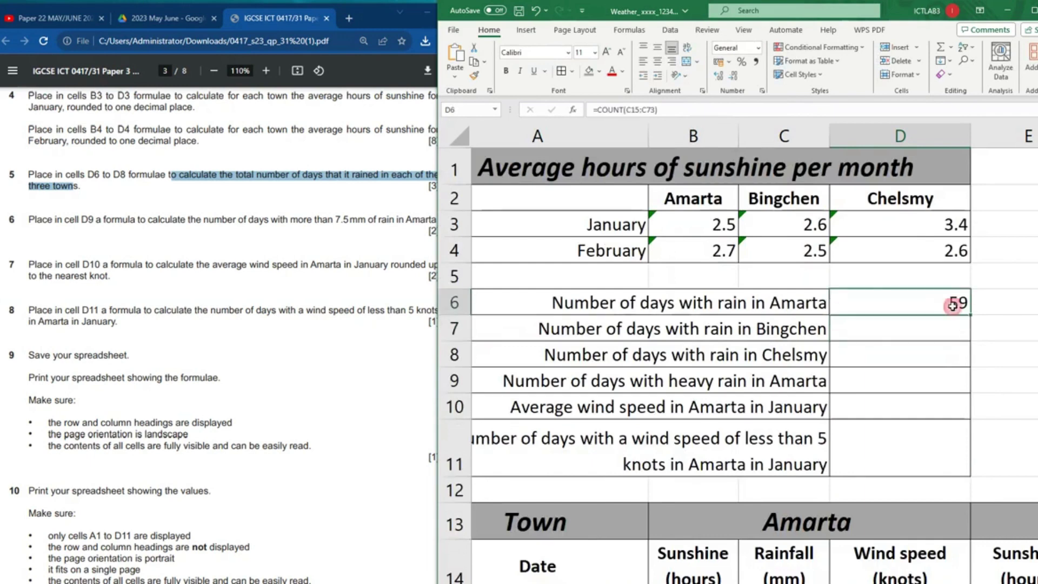
pyautogui.scroll(-4, 847, 407)
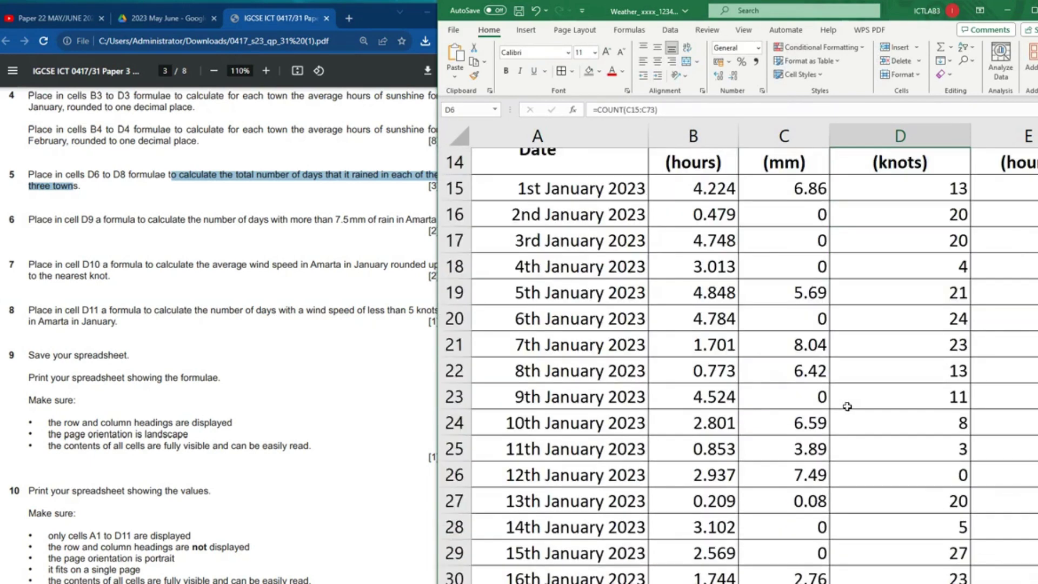
pyautogui.scroll(2, 823, 364)
pyautogui.click(803, 424)
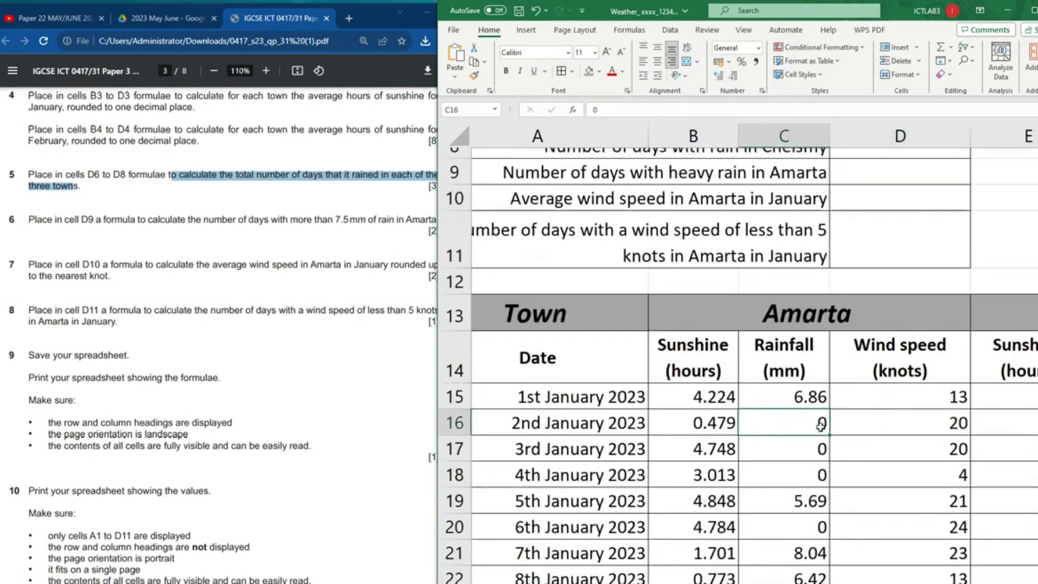
pyautogui.click(820, 452)
pyautogui.click(807, 472)
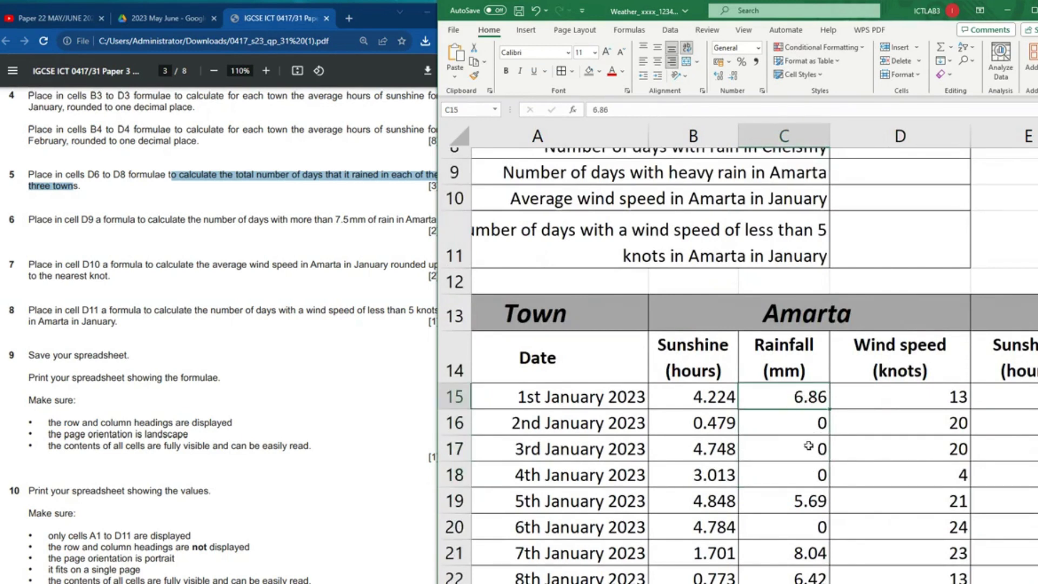
pyautogui.click(804, 507)
pyautogui.click(808, 423)
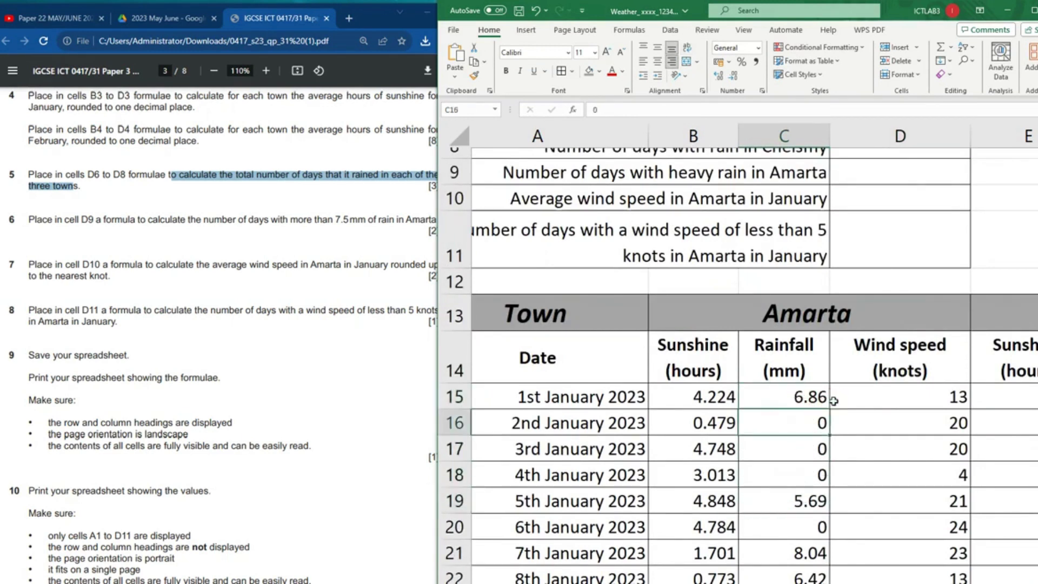
pyautogui.click(812, 399)
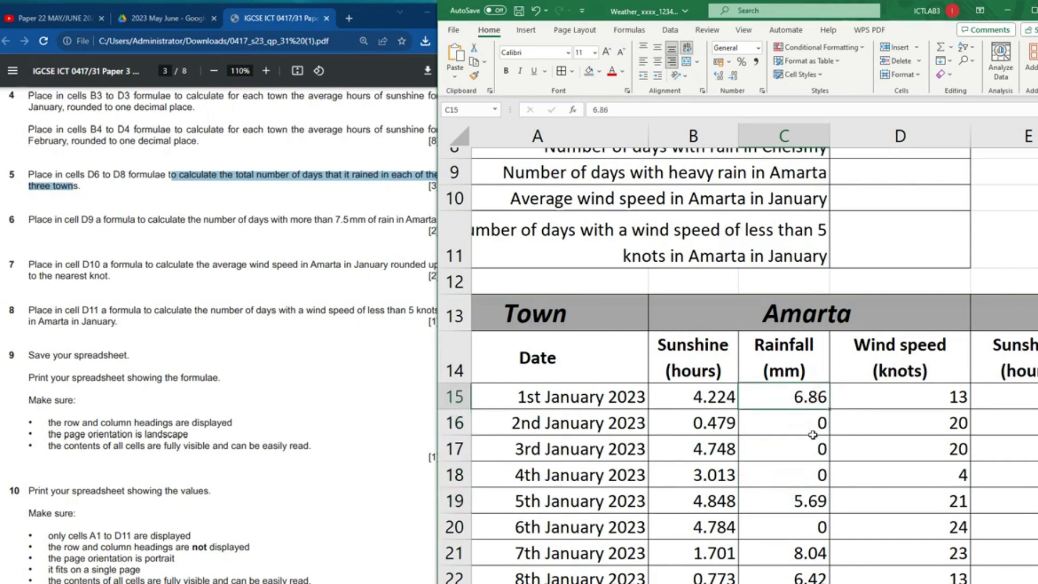
pyautogui.click(820, 423)
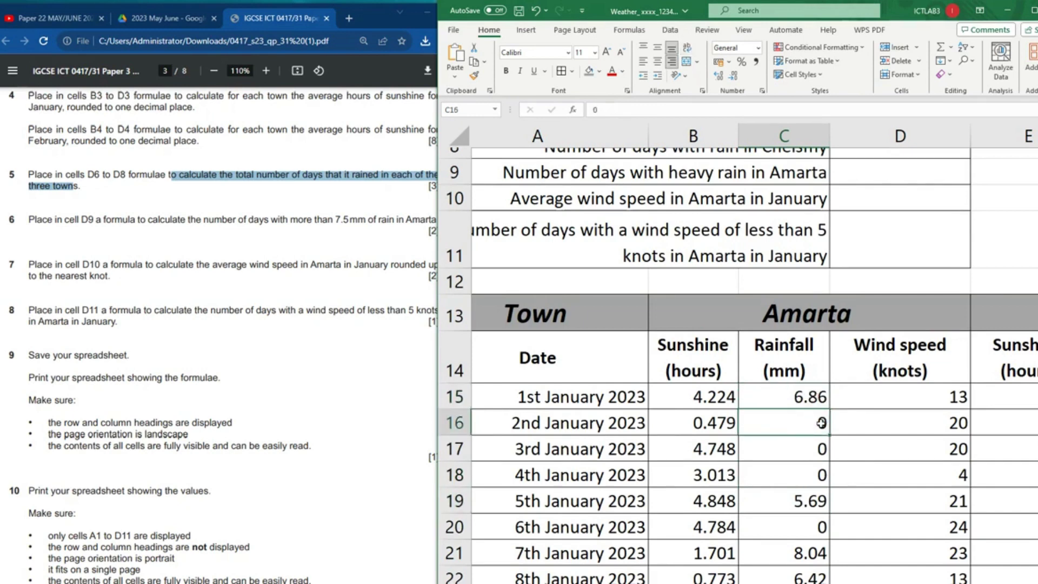
pyautogui.scroll(3, 821, 423)
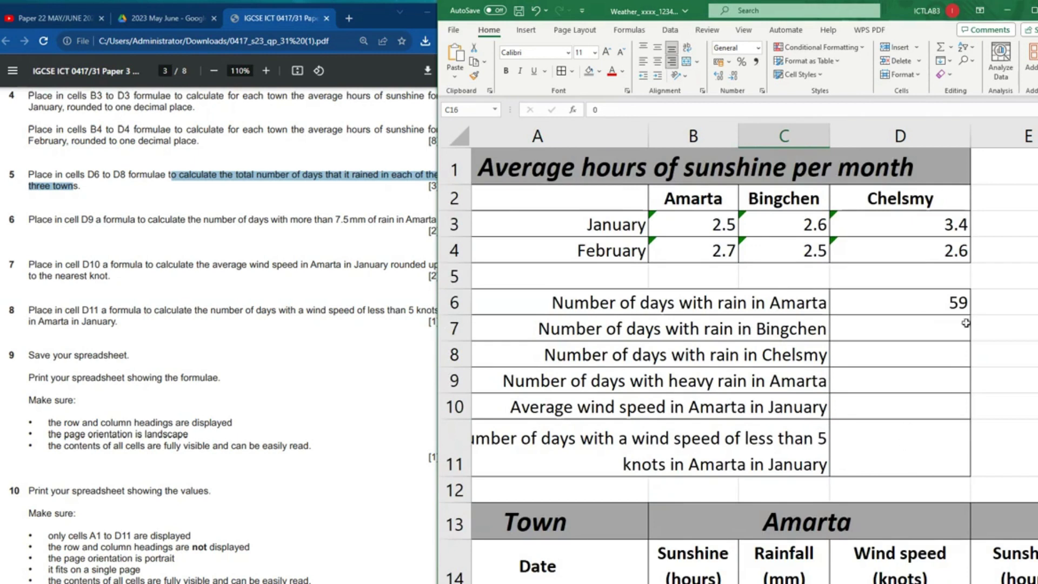
# Step: Change the formula in D6 to =COUNTIF(C15:C73,">0") so it counts only the days with rain in Amarta
pyautogui.click(936, 305)
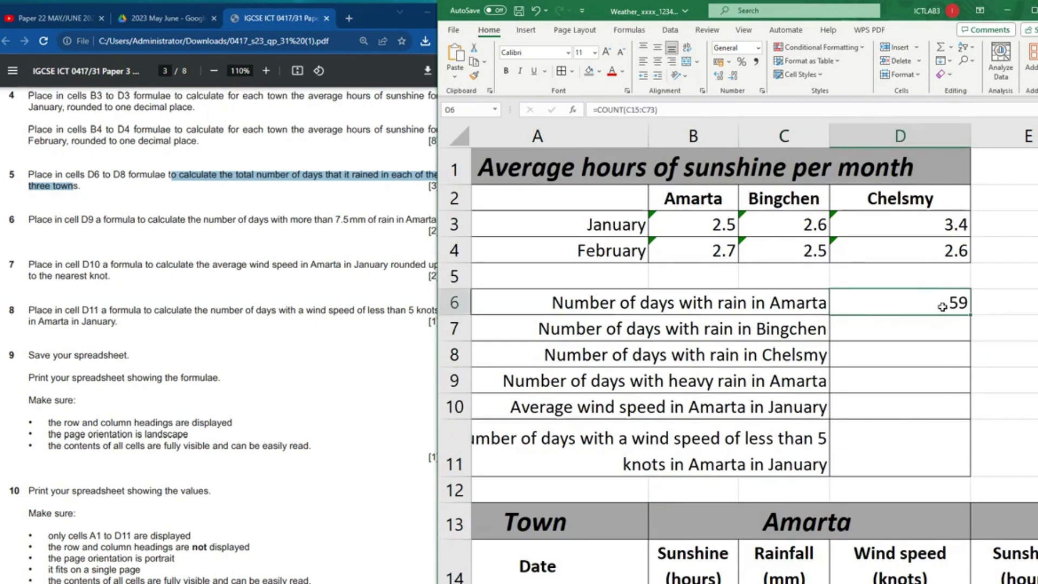
pyautogui.doubleClick(943, 303)
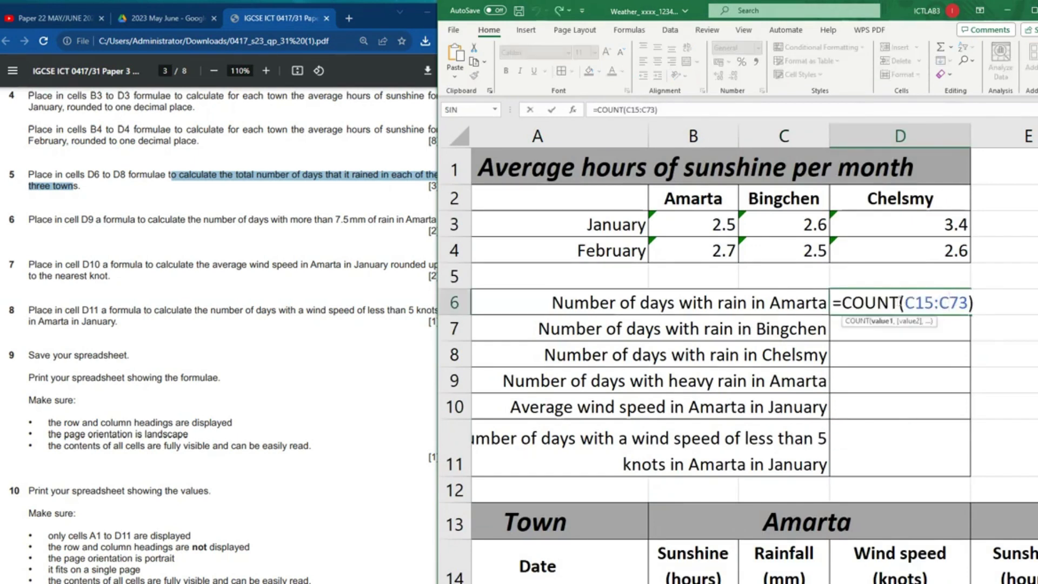
pyautogui.click(900, 303)
pyautogui.write('IF')
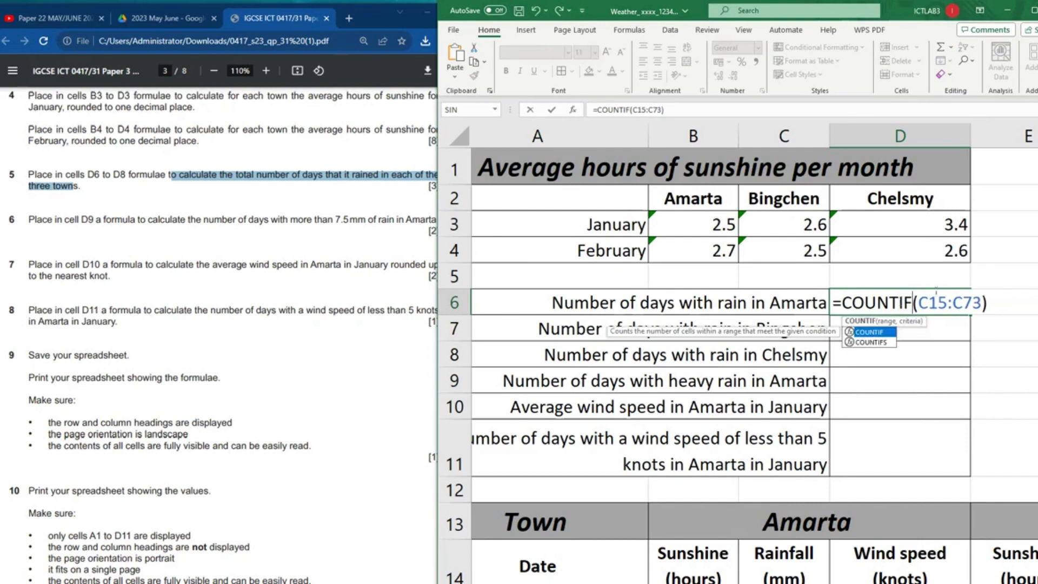
pyautogui.press('Right')
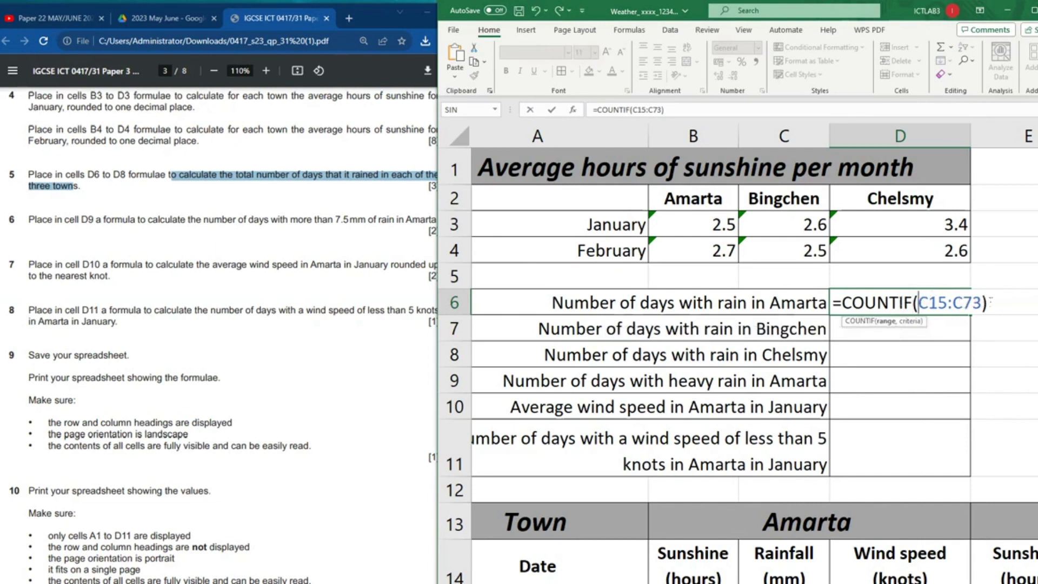
pyautogui.write(',"')
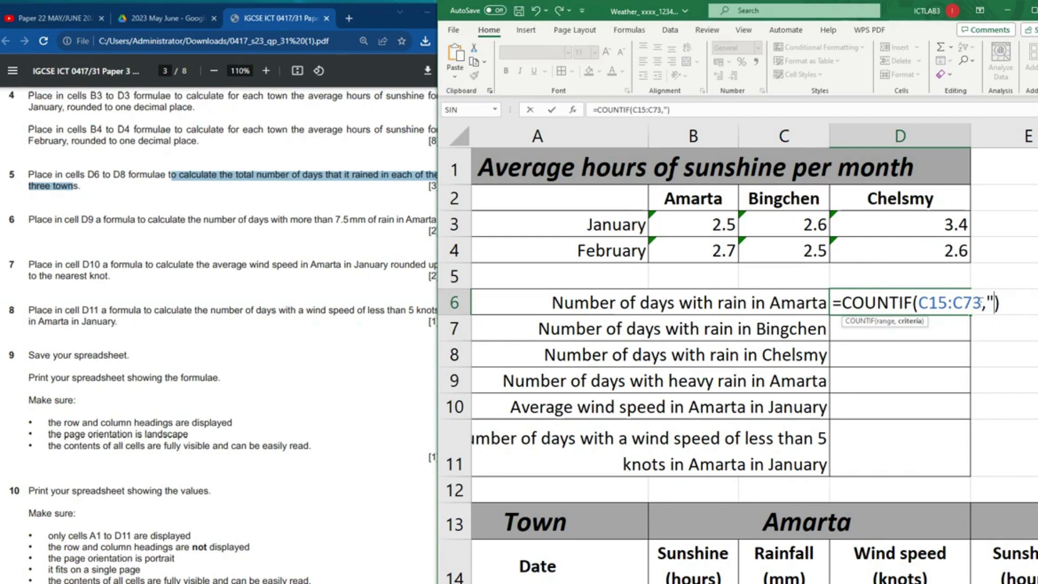
pyautogui.write('>0")')
pyautogui.press('Return')
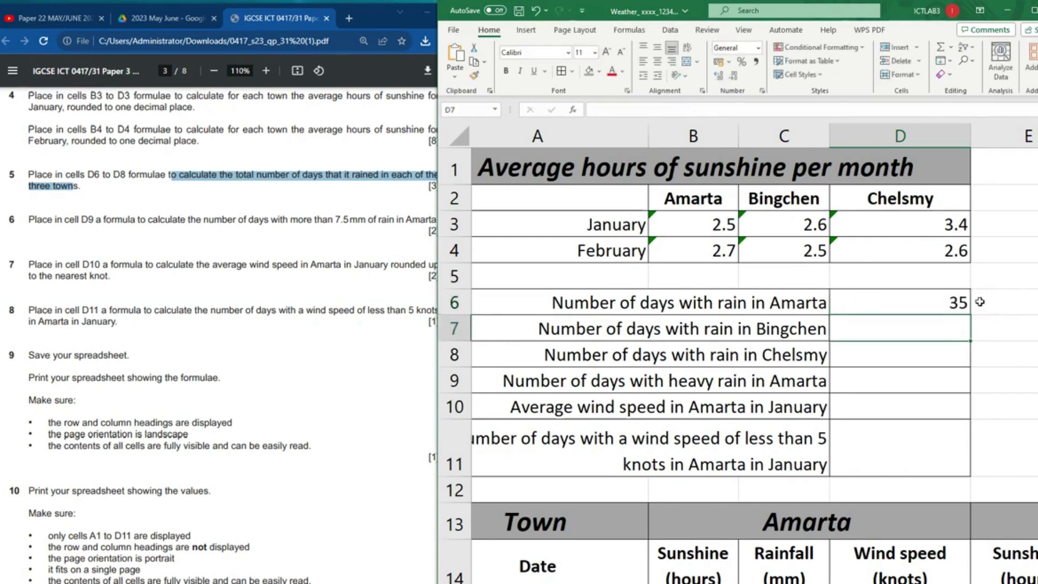
# Step: Check the ">0" criterion in D6 and copy the formula down to D7 and D8
pyautogui.click(941, 299)
pyautogui.doubleClick(941, 299)
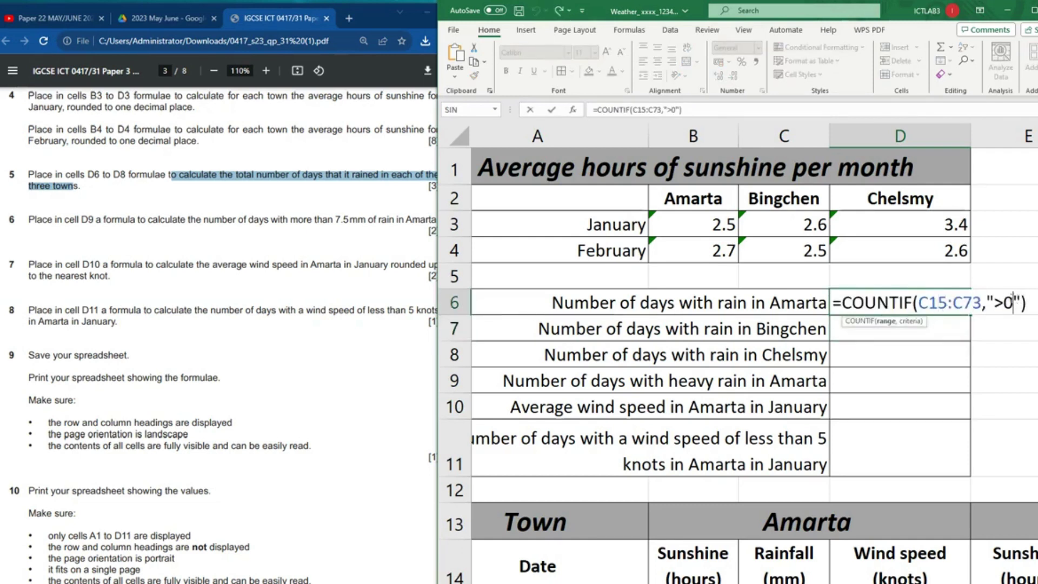
pyautogui.moveTo(1019, 301); pyautogui.dragTo(989, 304)
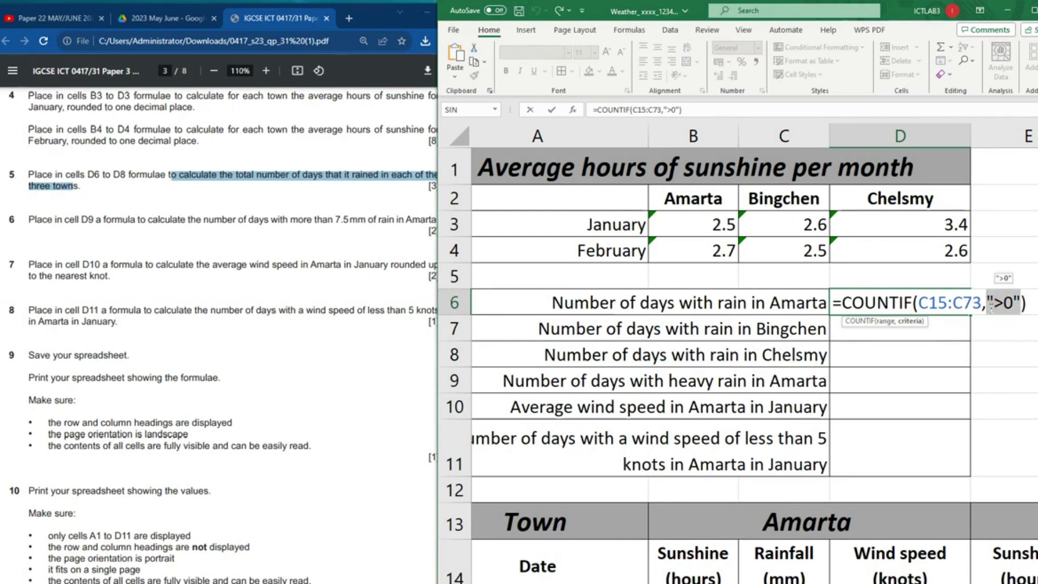
pyautogui.press('Return')
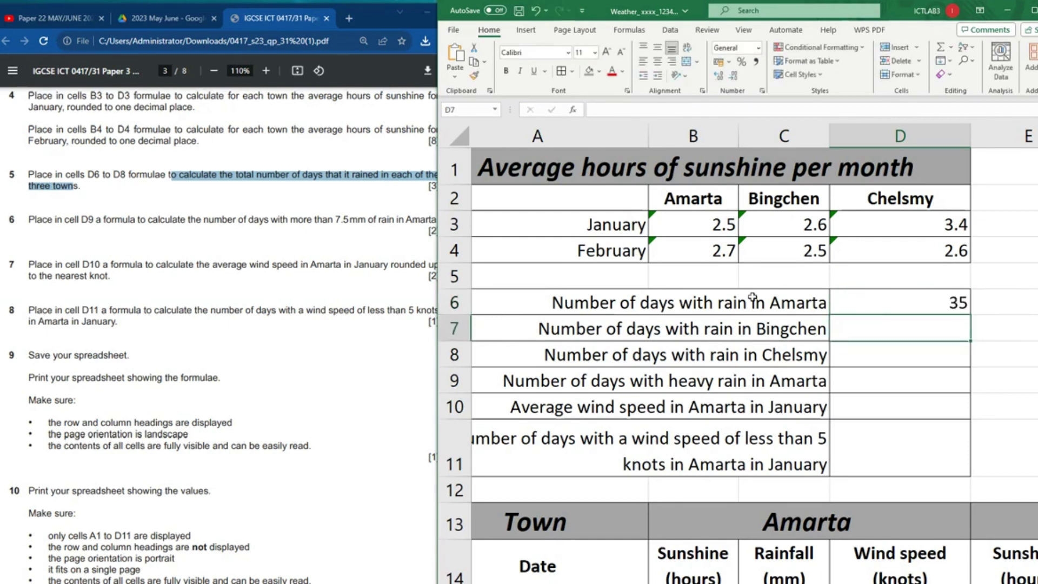
pyautogui.click(941, 298)
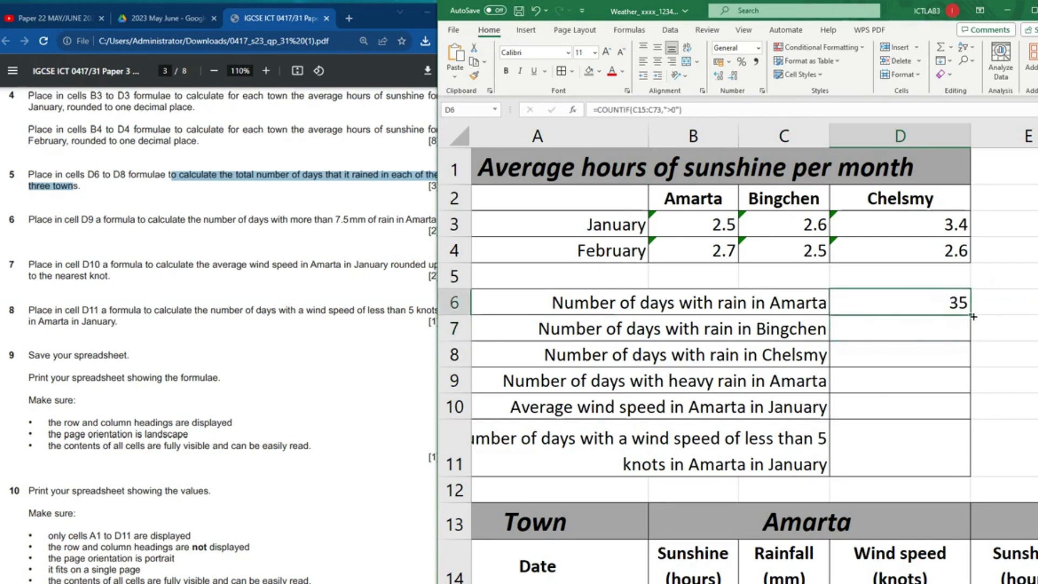
pyautogui.moveTo(971, 314); pyautogui.dragTo(972, 368)
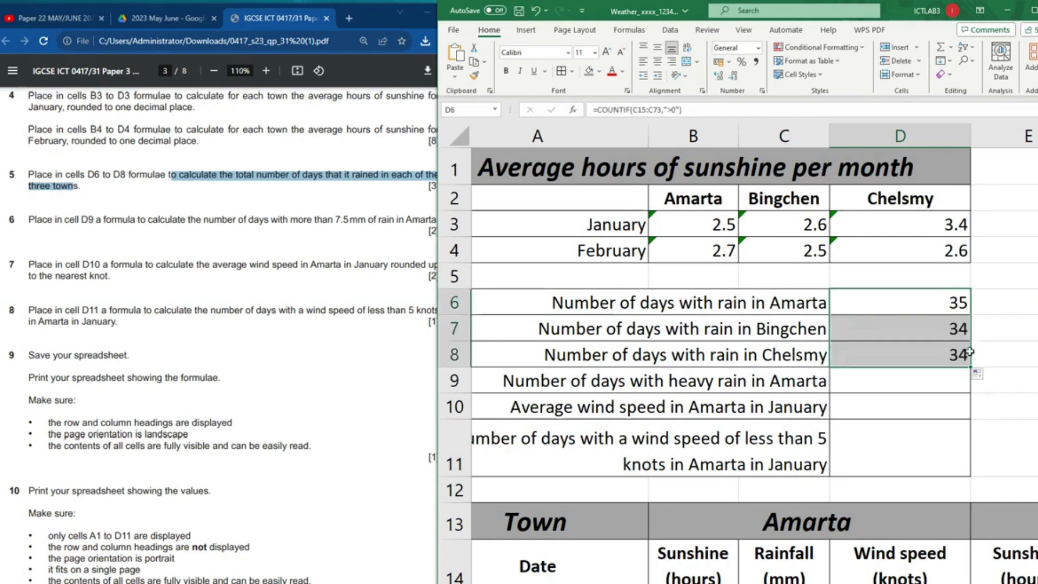
# Step: Locate Bingchen's Rainfall column and set the start of the COUNTIF range in D7 to F15
pyautogui.click(950, 328)
pyautogui.scroll(-2, 810, 478)
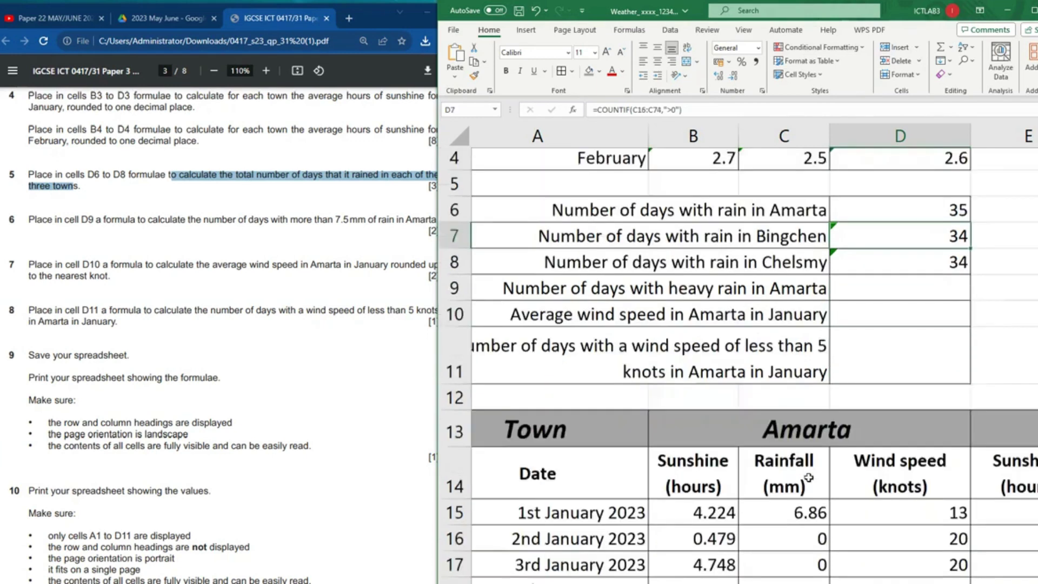
pyautogui.hscroll(3, 808, 502)
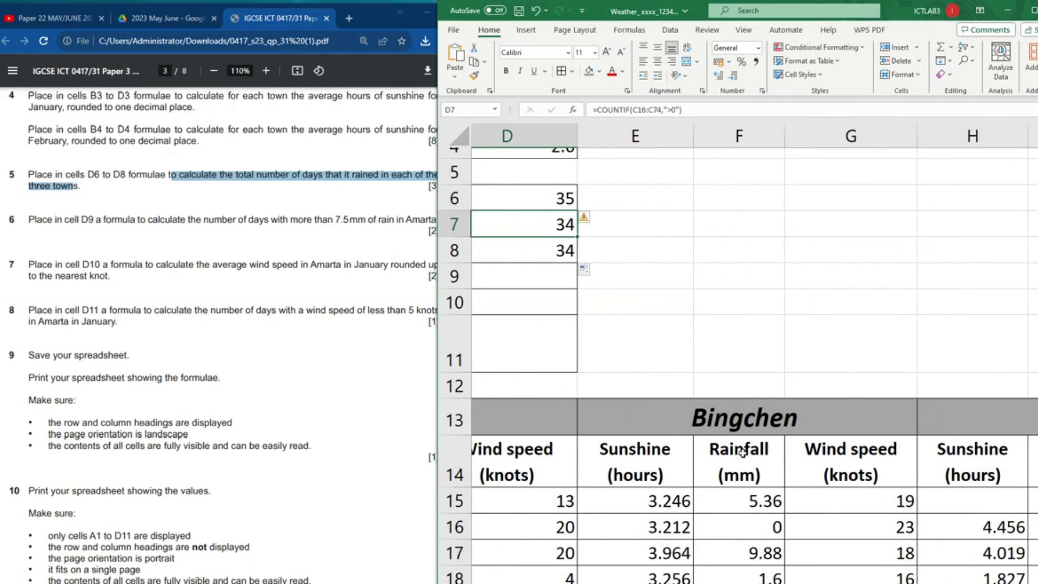
pyautogui.click(739, 135)
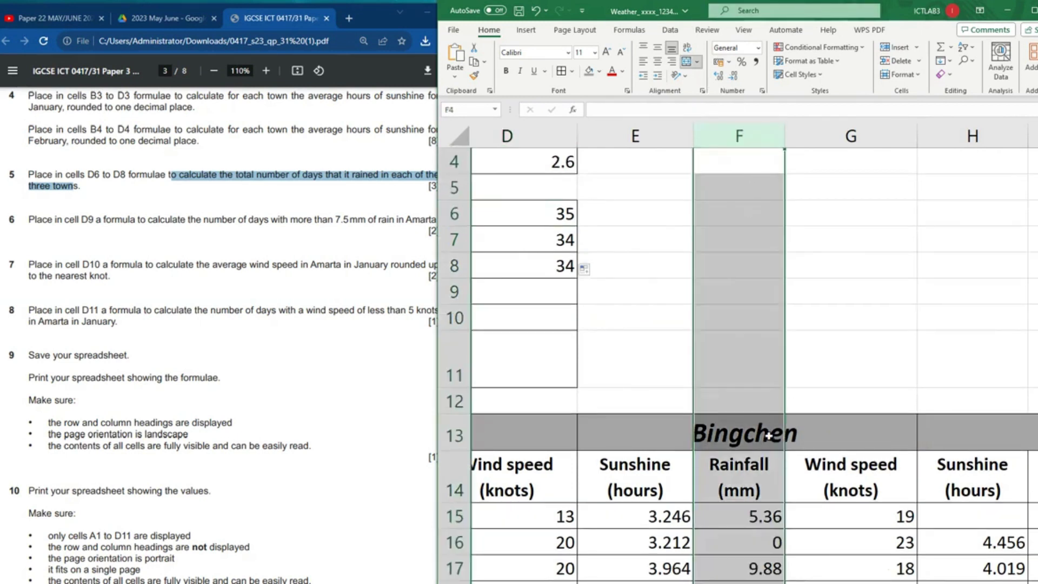
pyautogui.click(558, 243)
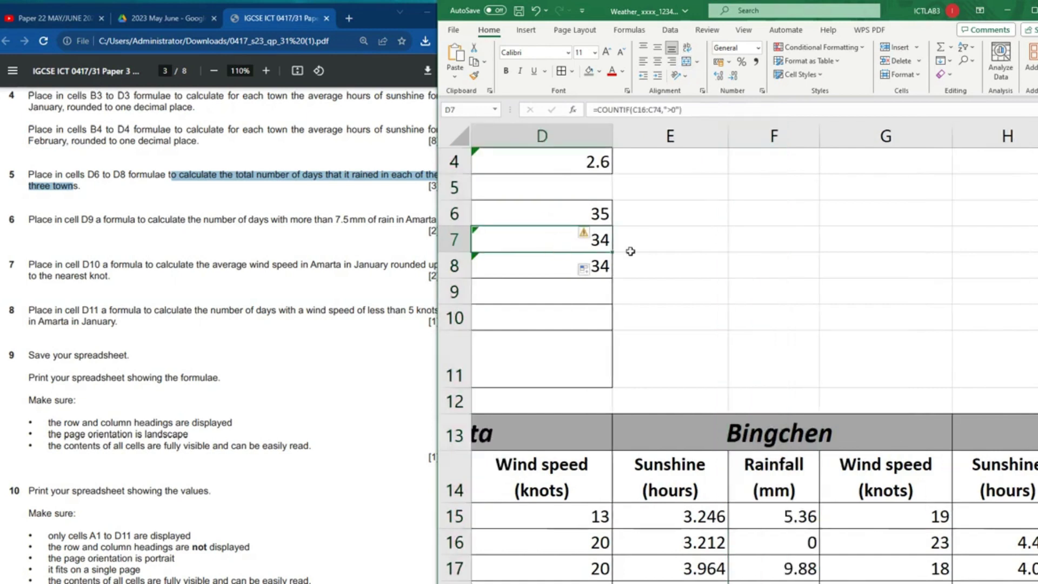
pyautogui.doubleClick(603, 240)
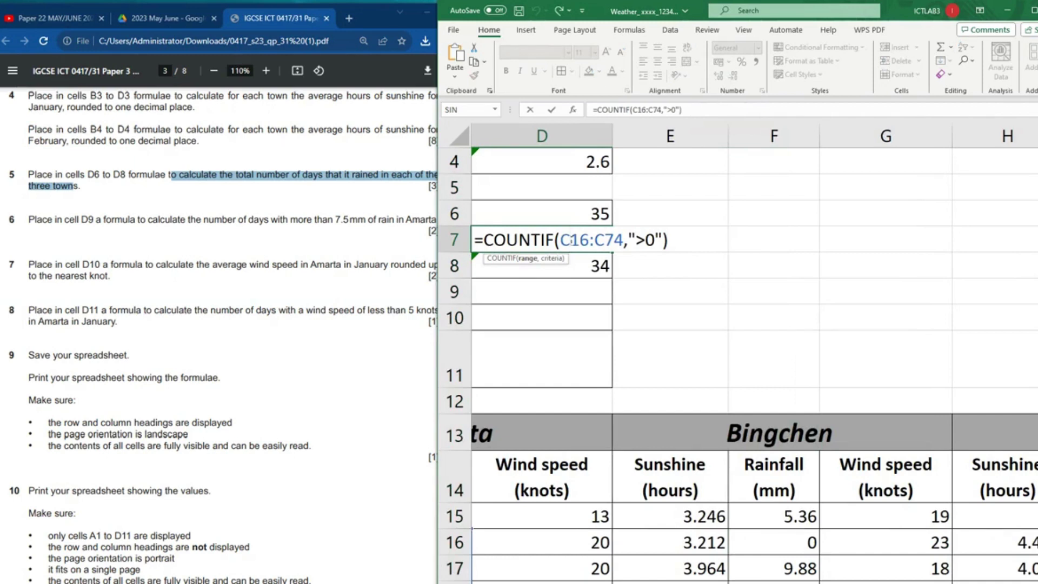
pyautogui.press('BackSpace')
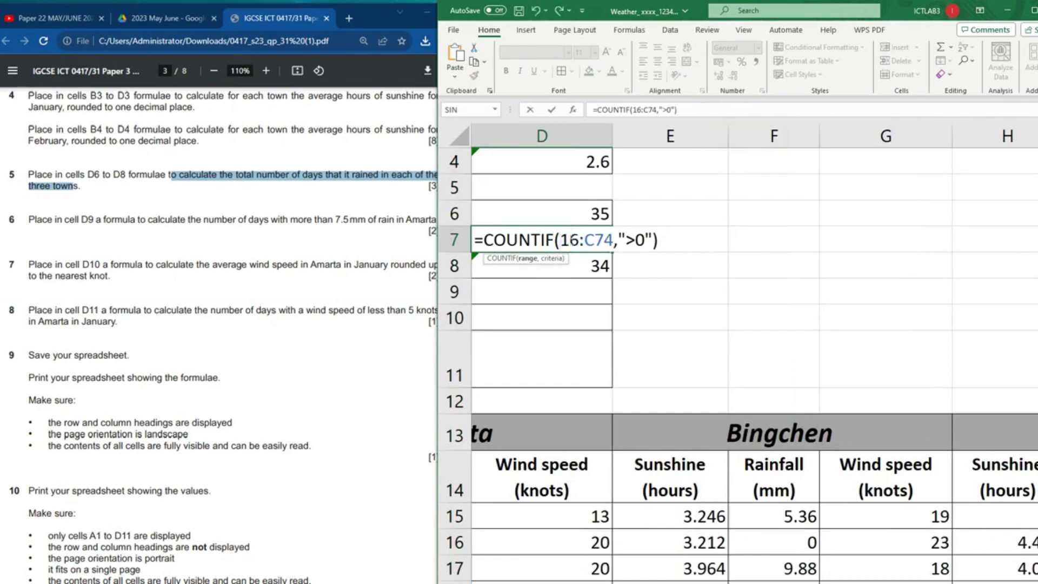
pyautogui.write('F')
pyautogui.press('Right')
pyautogui.press('Right')
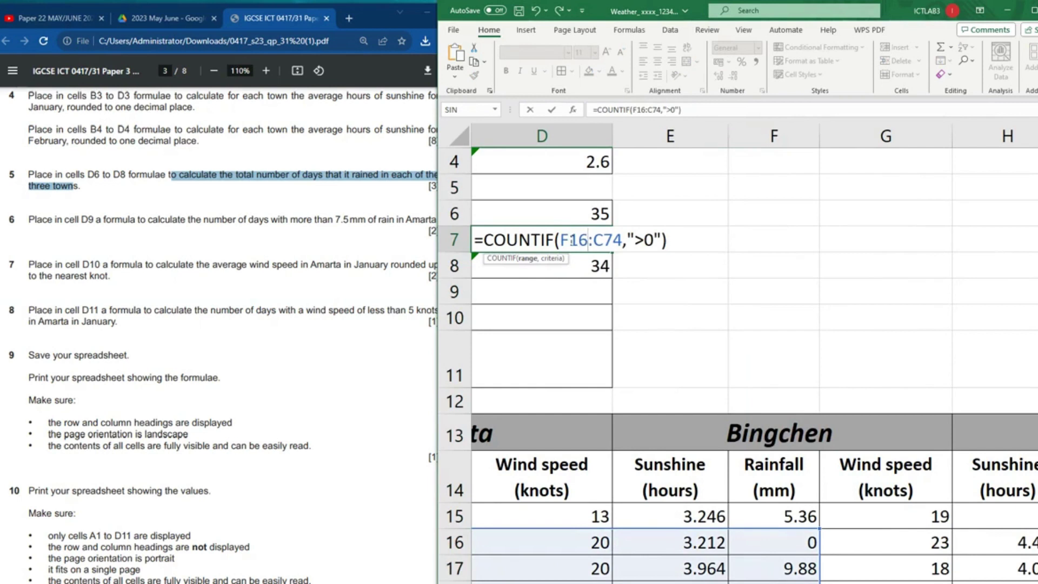
pyautogui.press('BackSpace')
pyautogui.write('5')
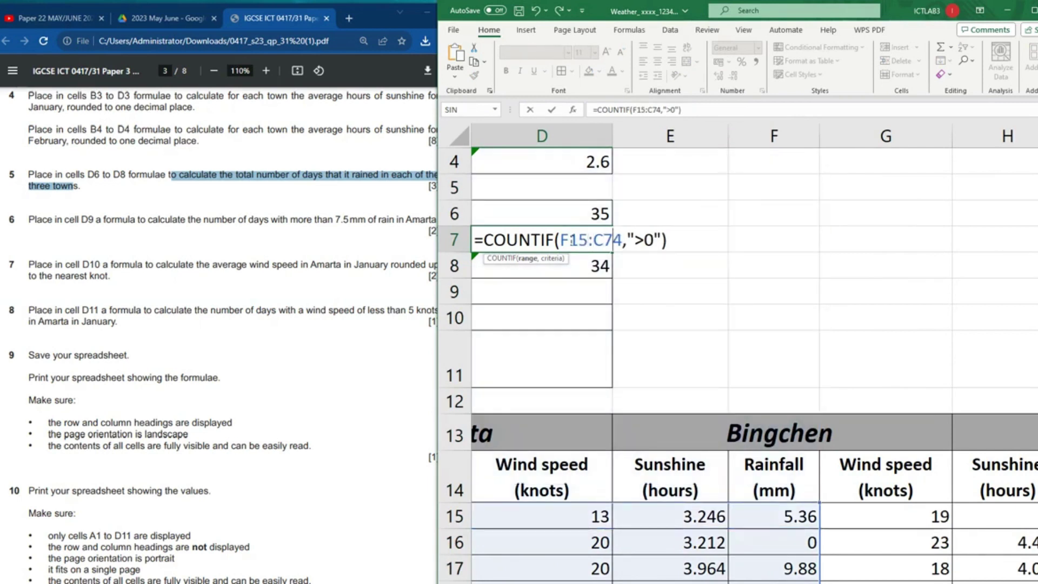
# Step: Set the end of the COUNTIF range in D7 to F73 and enter the formula
pyautogui.press('Right')
pyautogui.press('BackSpace')
pyautogui.press('BackSpace')
pyautogui.press('BackSpace')
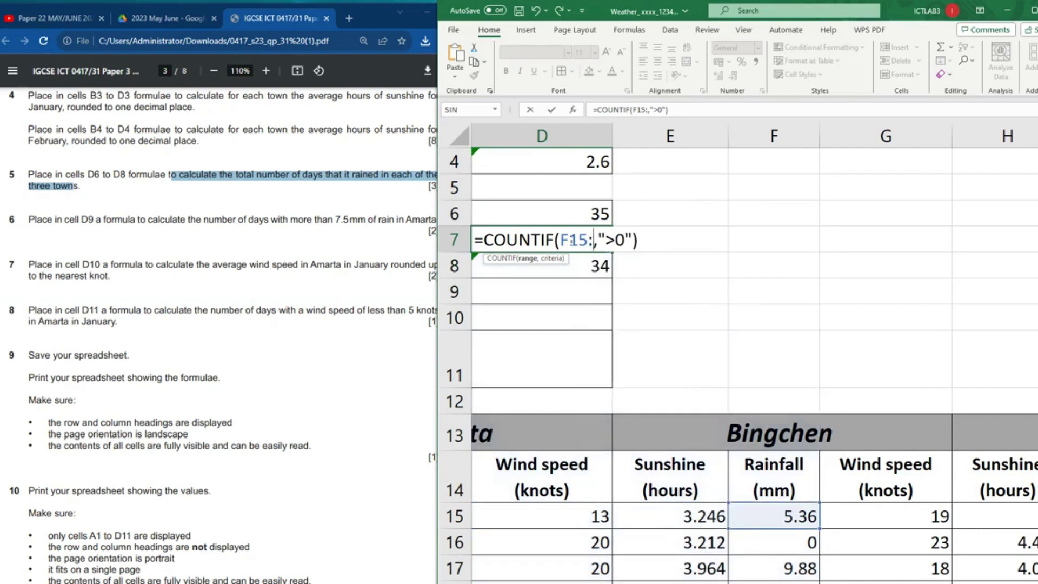
pyautogui.write('F')
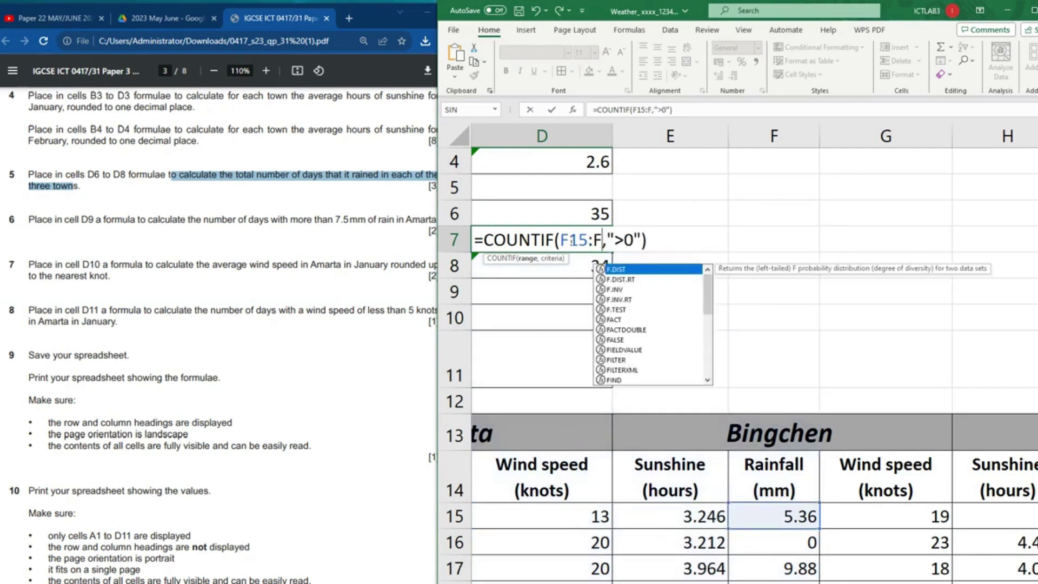
pyautogui.write('73')
pyautogui.press('Return')
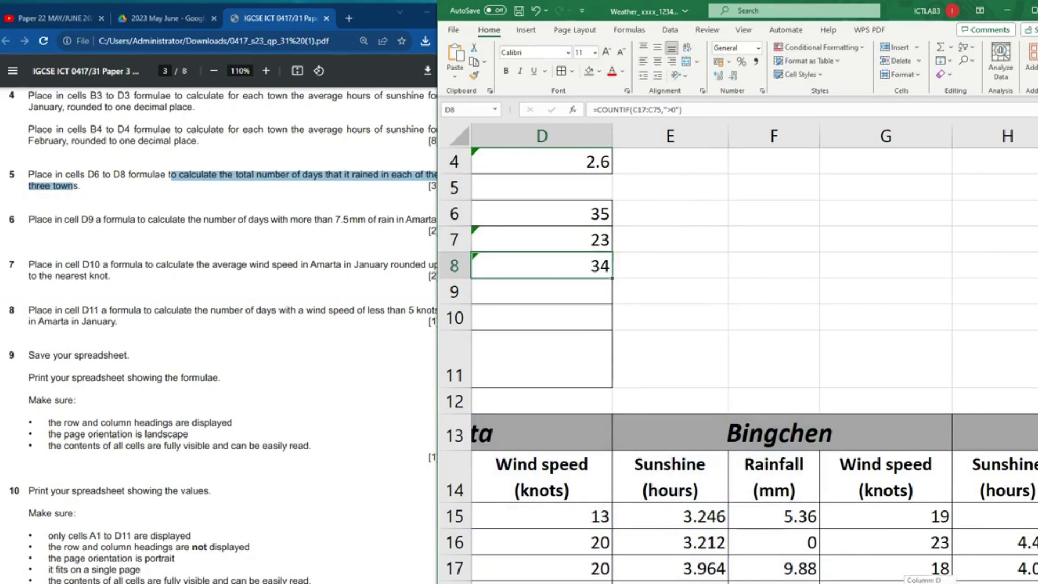
# Step: Locate Chelsmy's Rainfall column and set the start of the COUNTIF range in D8 to I15
pyautogui.hscroll(2, 754, 352)
pyautogui.scroll(-2, 901, 425)
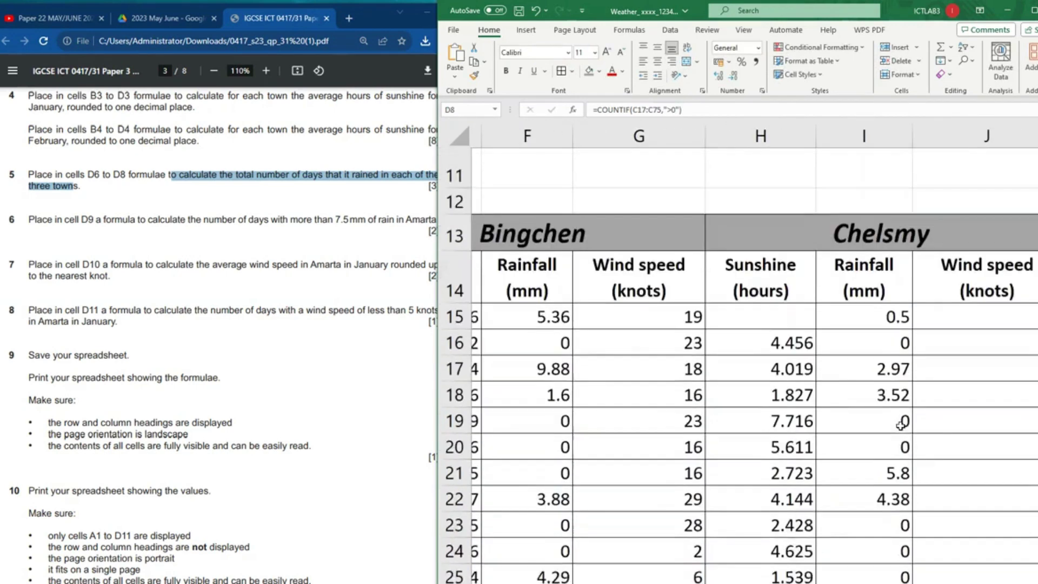
pyautogui.click(874, 309)
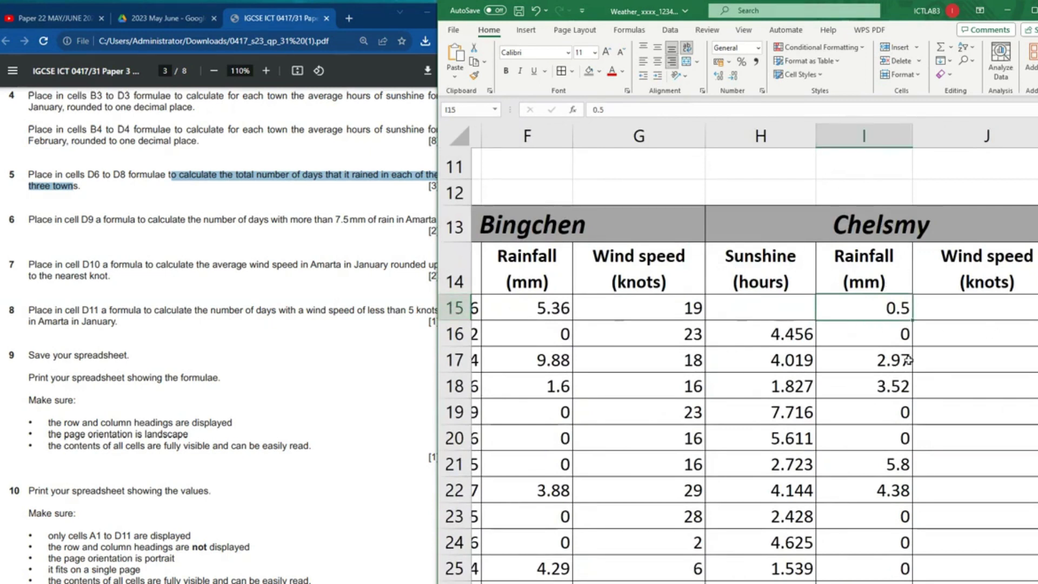
pyautogui.scroll(3, 814, 368)
pyautogui.hscroll(-5, 701, 364)
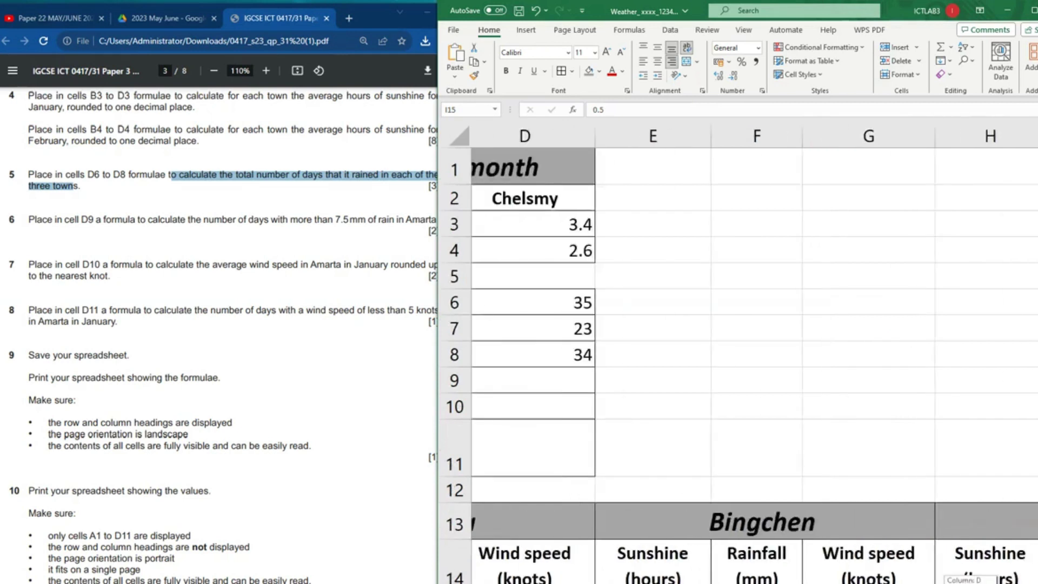
pyautogui.click(701, 364)
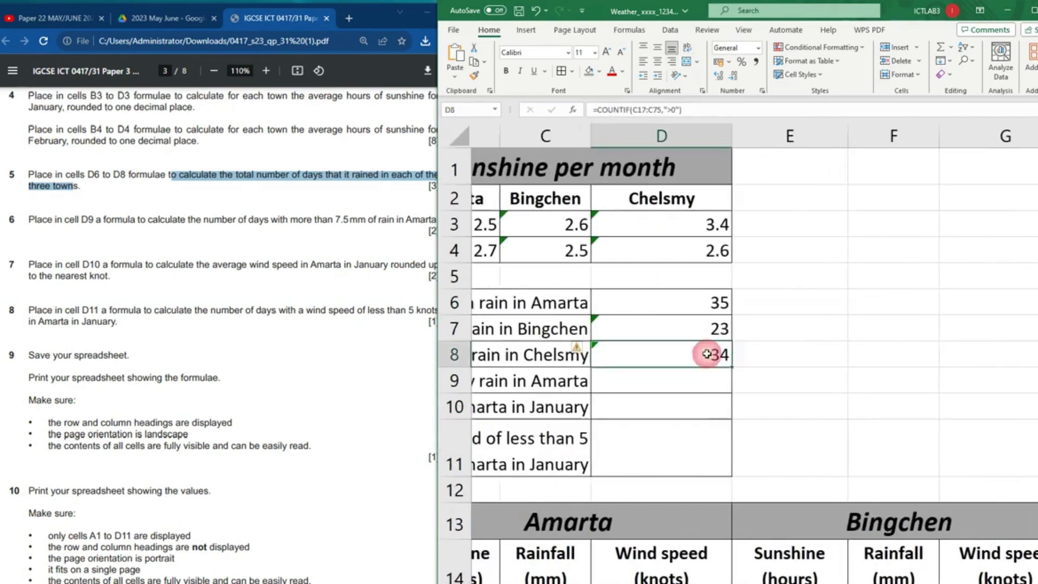
pyautogui.write('=COUNTIF(C17:C75,">0")')
pyautogui.click(707, 355)
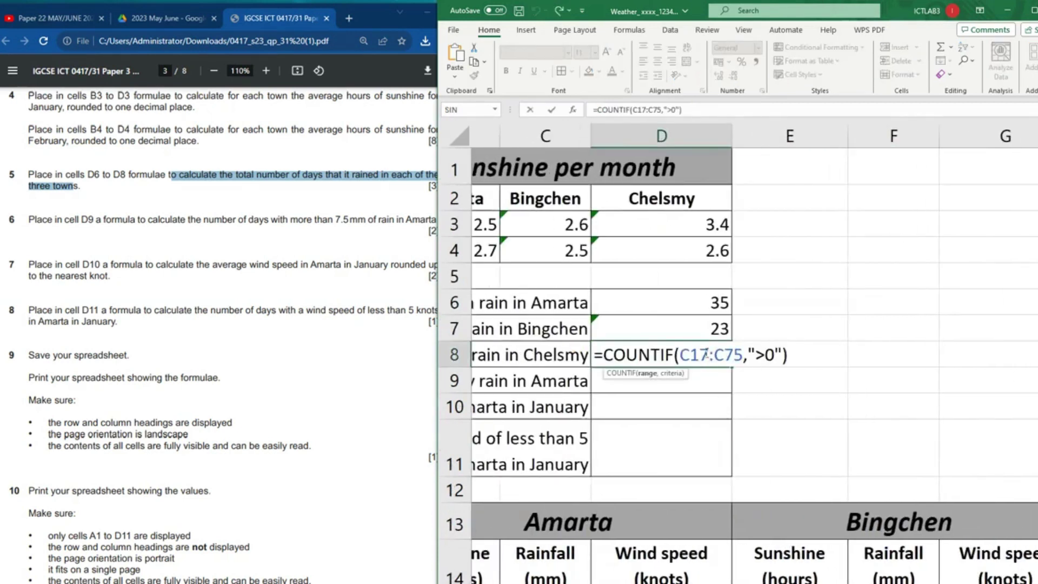
pyautogui.press('BackSpace')
pyautogui.press('BackSpace')
pyautogui.press('BackSpace')
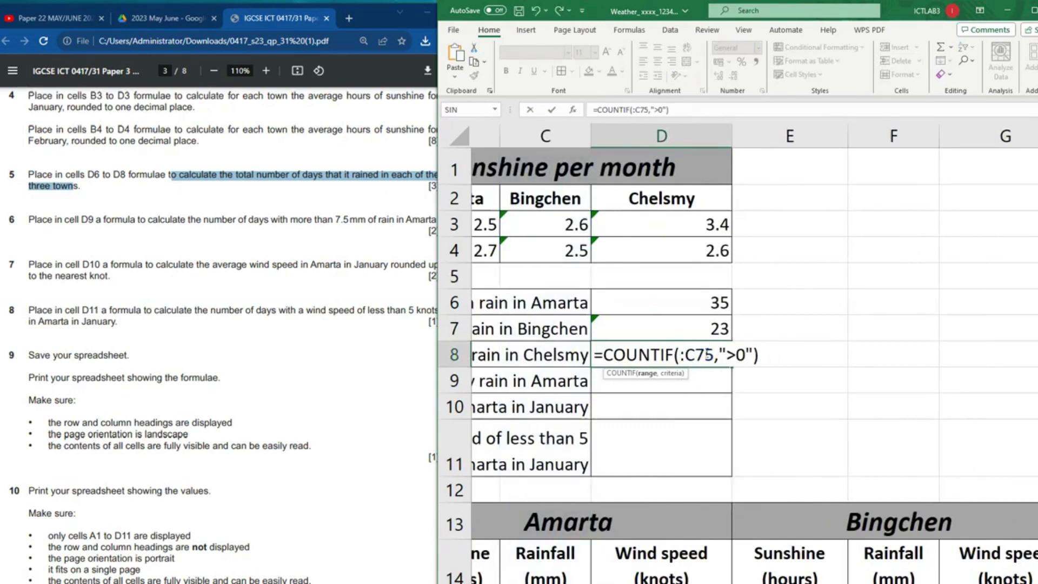
pyautogui.write('I15')
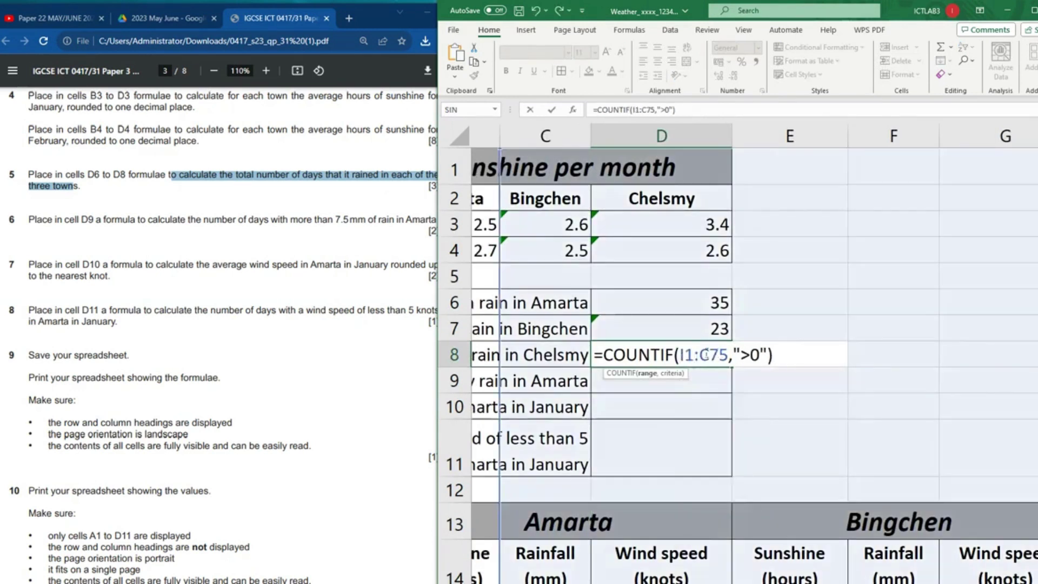
# Step: Set the end of the COUNTIF range in D8 to I73, remove the leftover C75 reference and enter the formula
pyautogui.write(':')
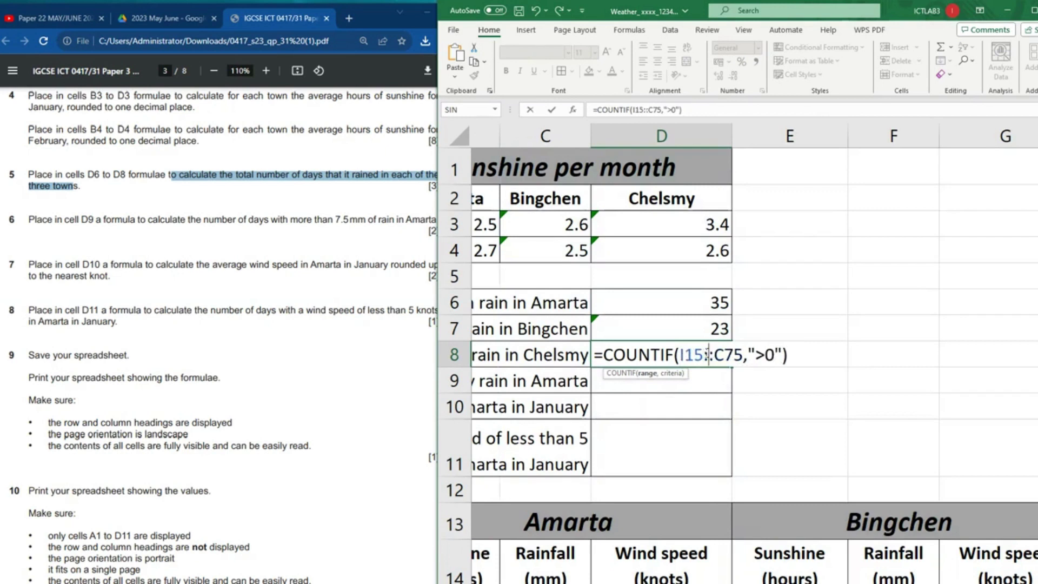
pyautogui.write('I')
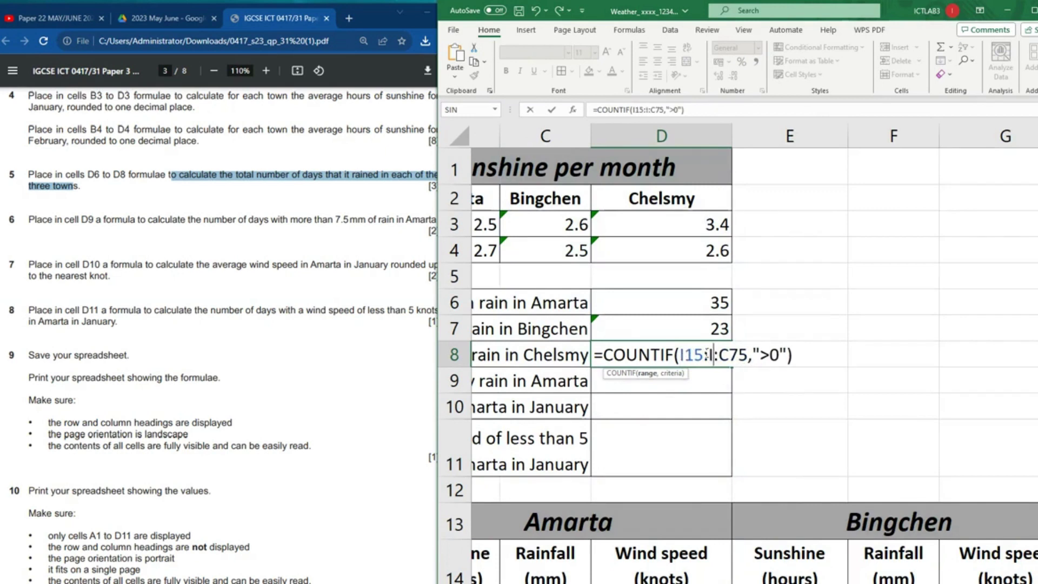
pyautogui.write('73')
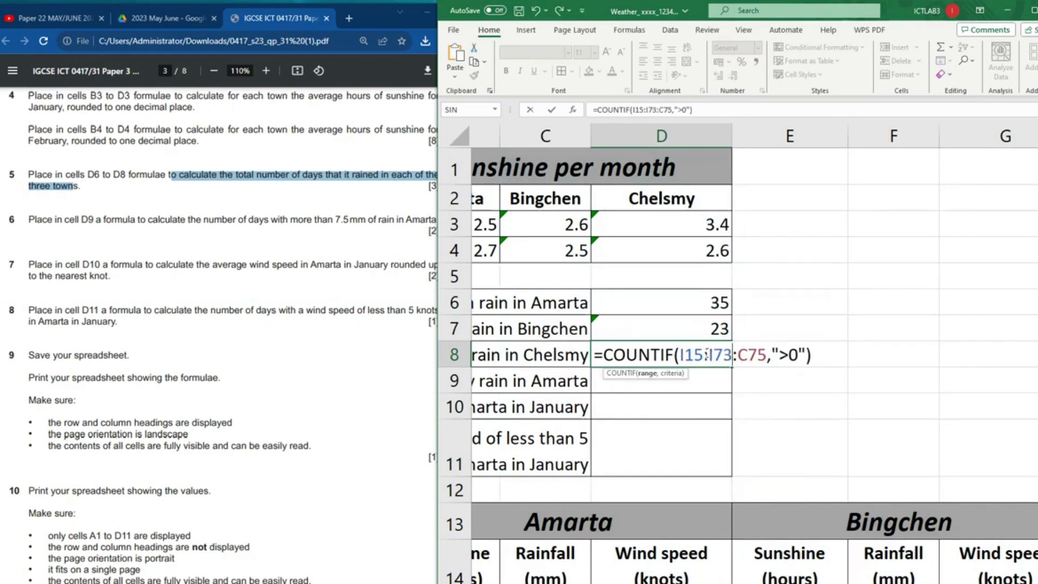
pyautogui.hotkey('shift', 'Right')
pyautogui.hotkey('shift', 'Right')
pyautogui.hotkey('shift', 'Right')
pyautogui.hotkey('shift', 'Right')
pyautogui.press('Delete')
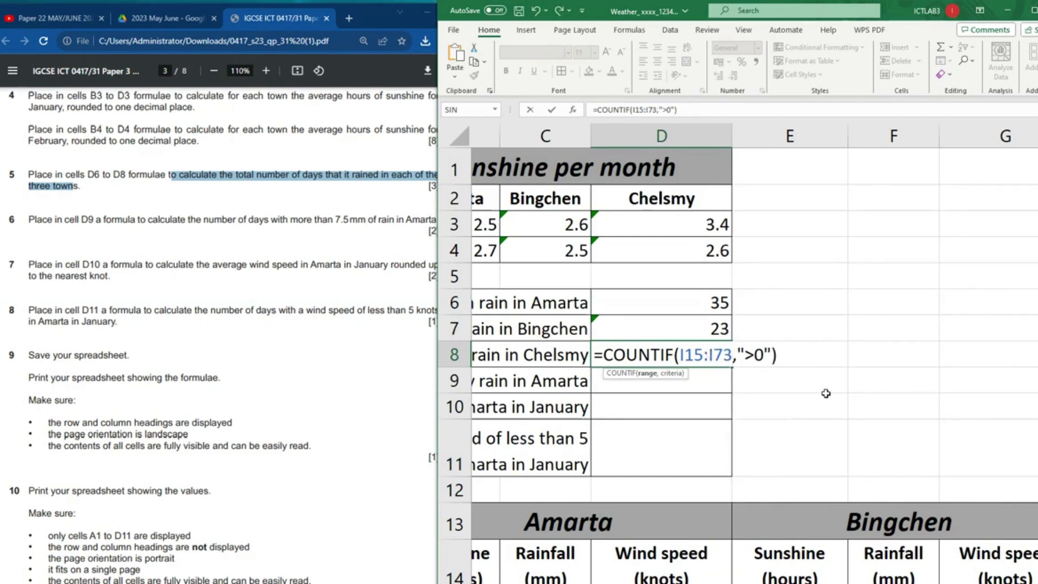
pyautogui.press('Return')
# Step: Review the rainy-day formulas for the three towns in D6, D7 and D8
pyautogui.click(719, 304)
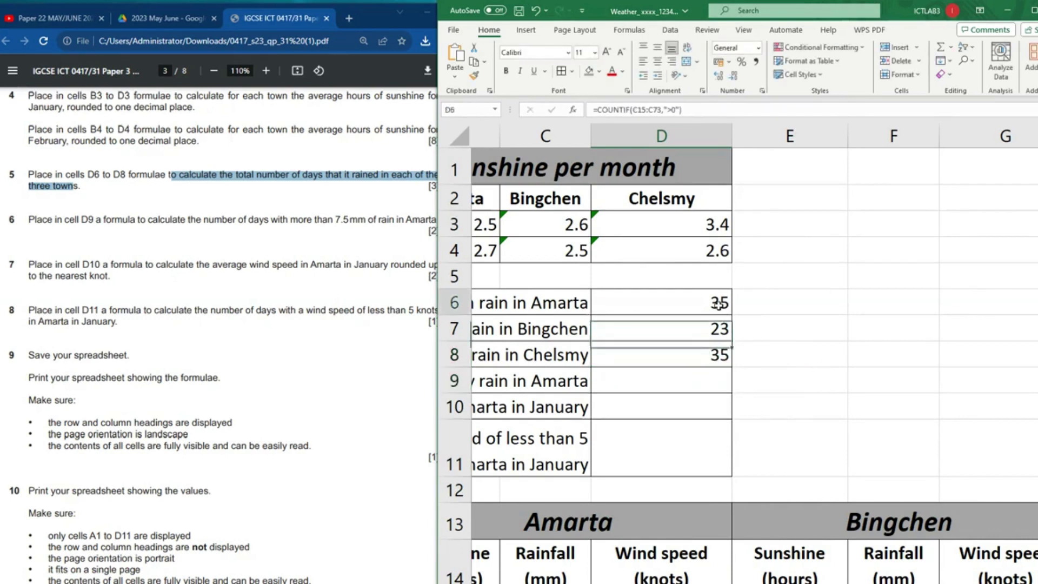
pyautogui.click(719, 330)
pyautogui.click(719, 356)
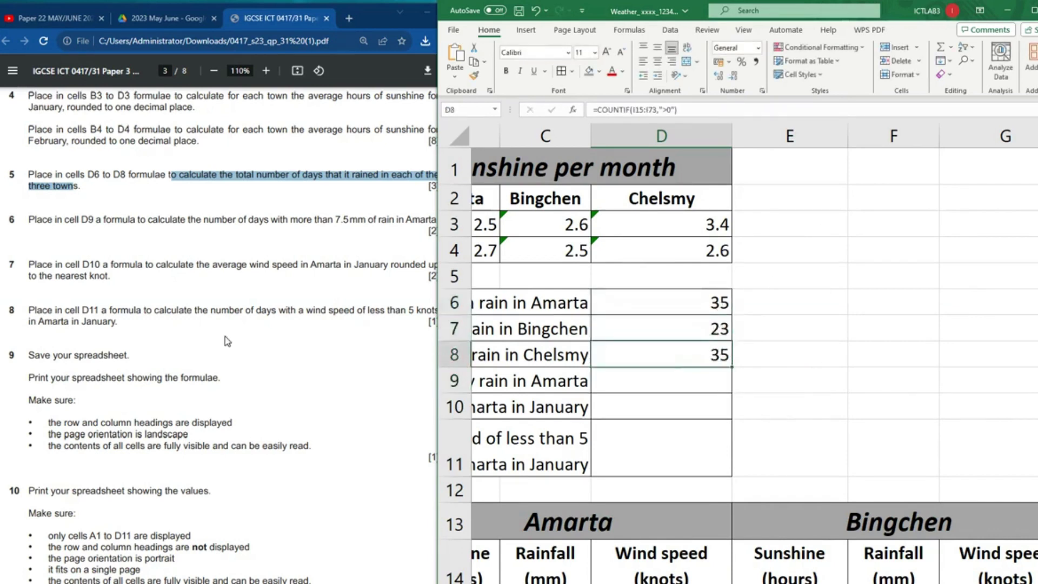
# Step: Switch to the exam paper PDF and highlight question 6 on days with more than 7.5 mm of rain in Amarta
pyautogui.click(89, 205)
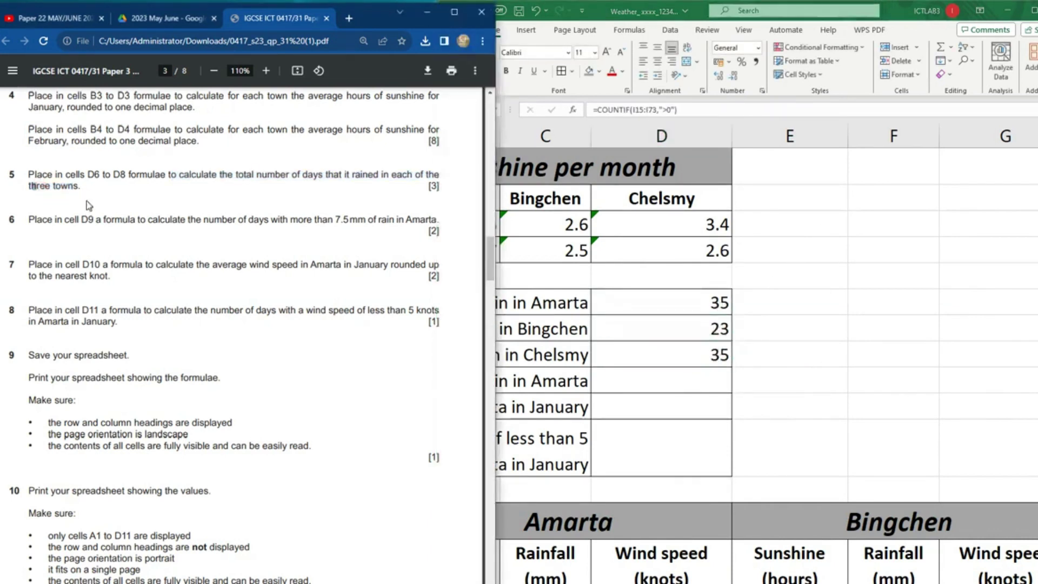
pyautogui.tripleClick(33, 174)
pyautogui.moveTo(30, 220); pyautogui.dragTo(440, 215)
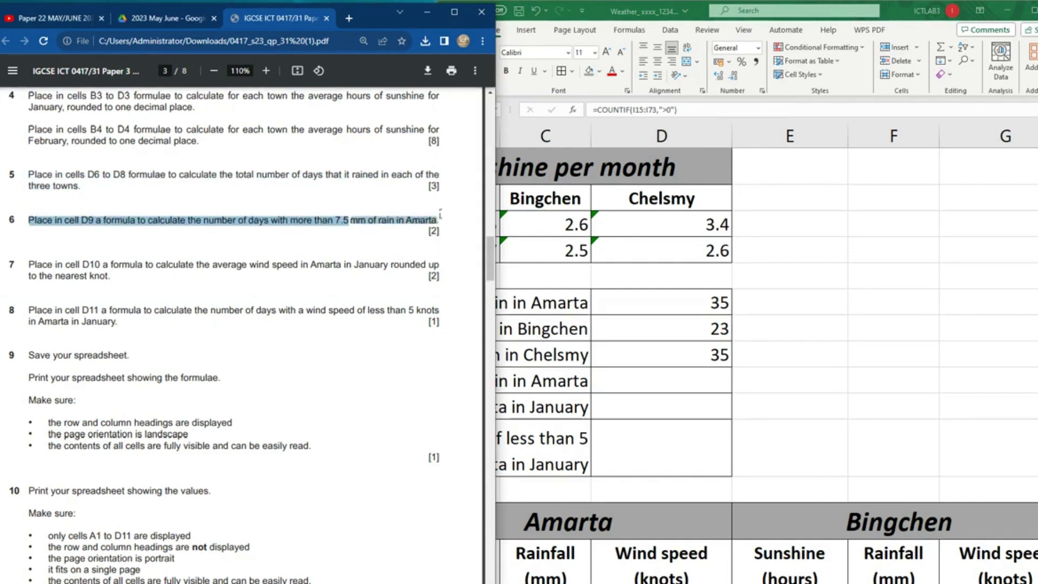
# Step: Switch to the Excel spreadsheet and start a COUNTIF formula in D9 with Amarta's rainfall range C15:C73
pyautogui.click(682, 385)
pyautogui.click(667, 385)
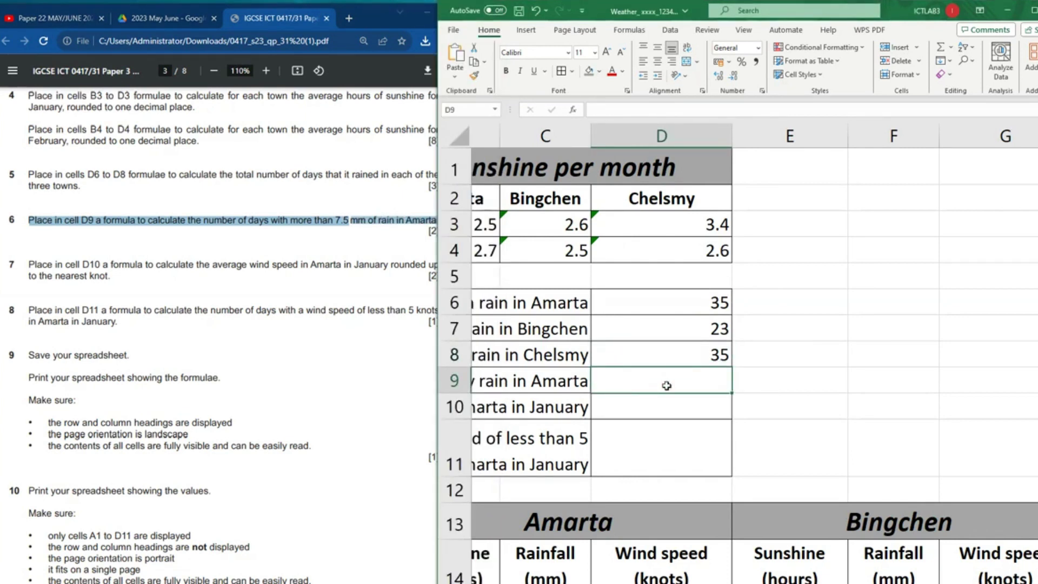
pyautogui.write('=COU')
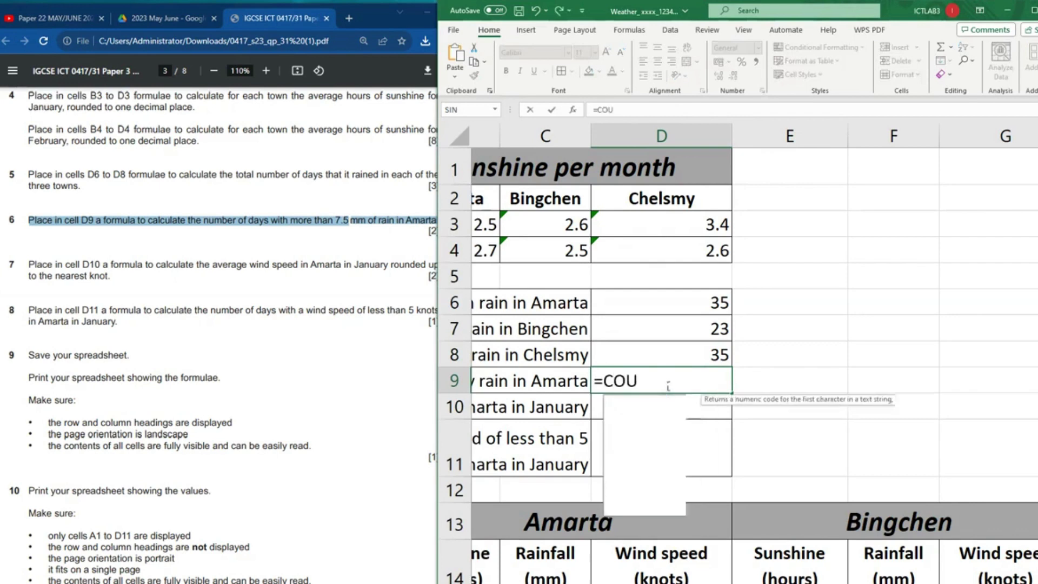
pyautogui.write('NTIF')
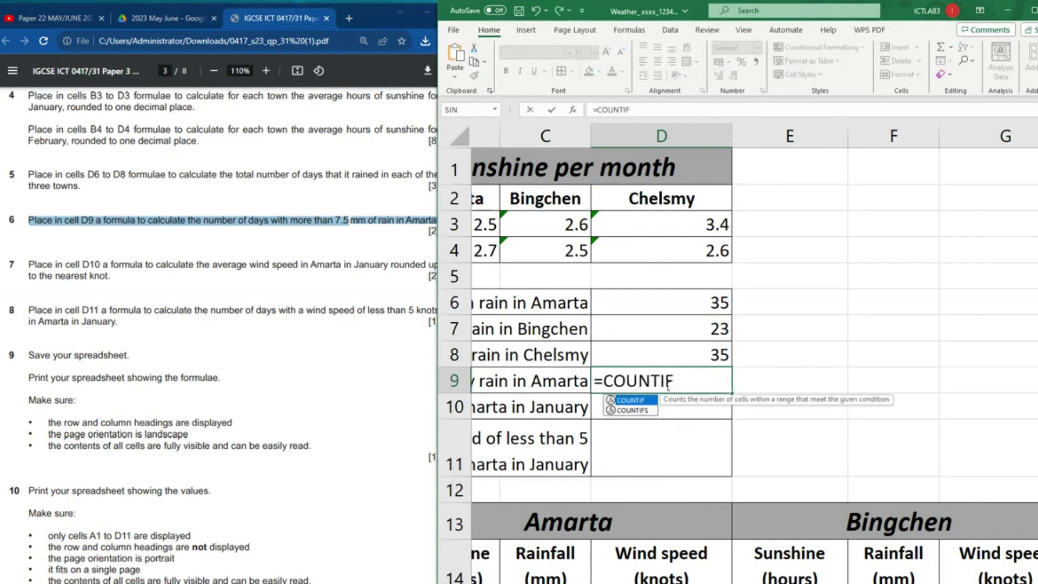
pyautogui.write('(')
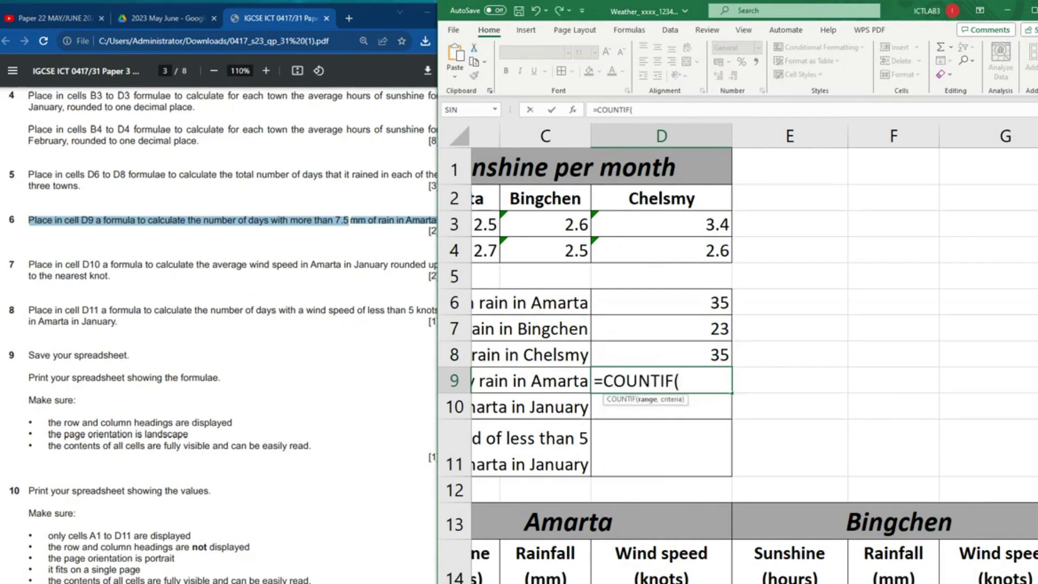
pyautogui.hscroll(-3, 753, 446)
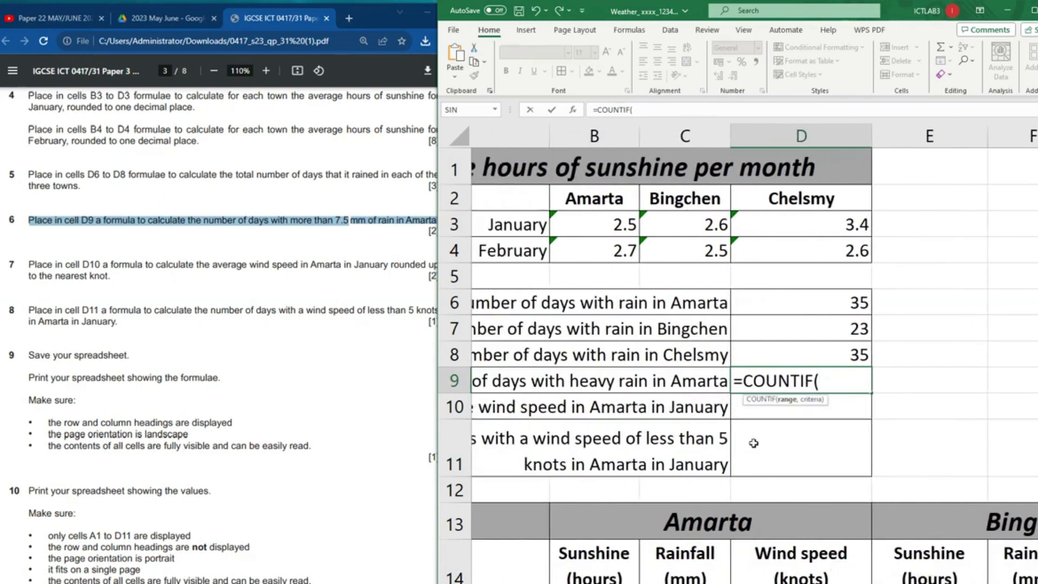
pyautogui.scroll(-1, 752, 446)
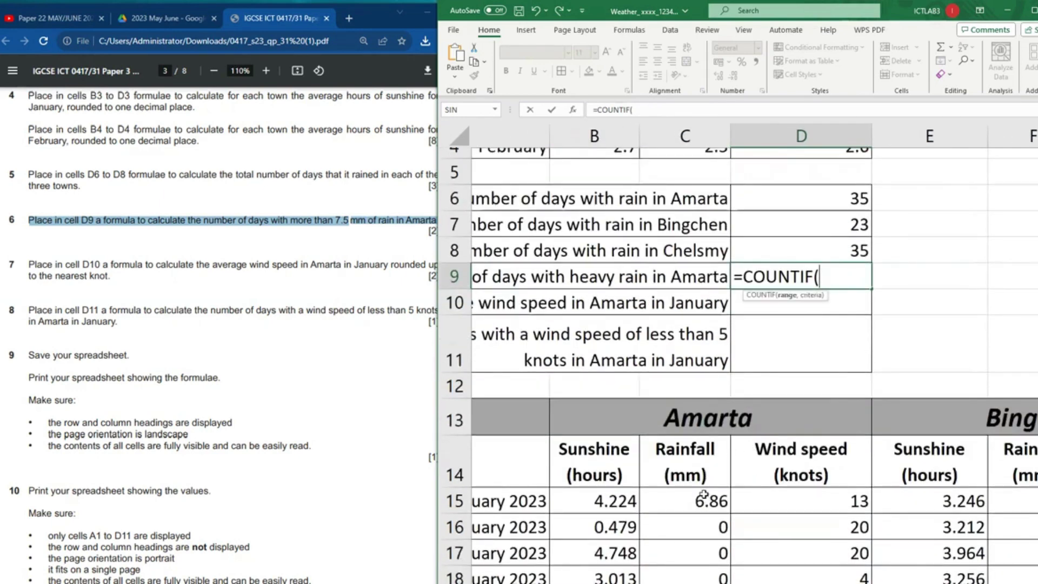
pyautogui.moveTo(702, 495); pyautogui.dragTo(725, 500)
pyautogui.scroll(20, 835, 204)
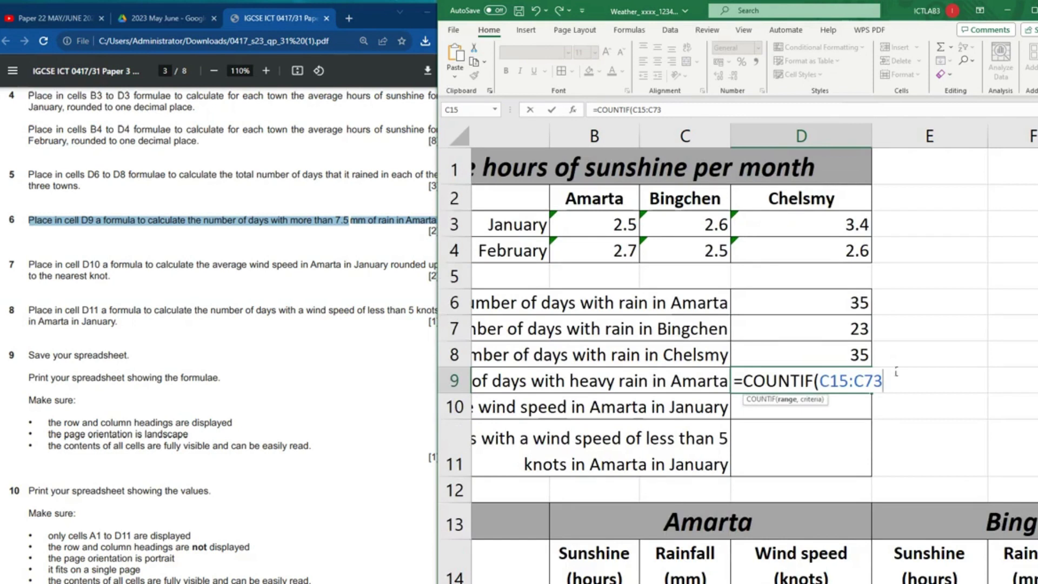
# Step: Complete the COUNTIF formula in D9 with the criterion ">7.5", enter it and check the cell
pyautogui.write(',">7.5"')
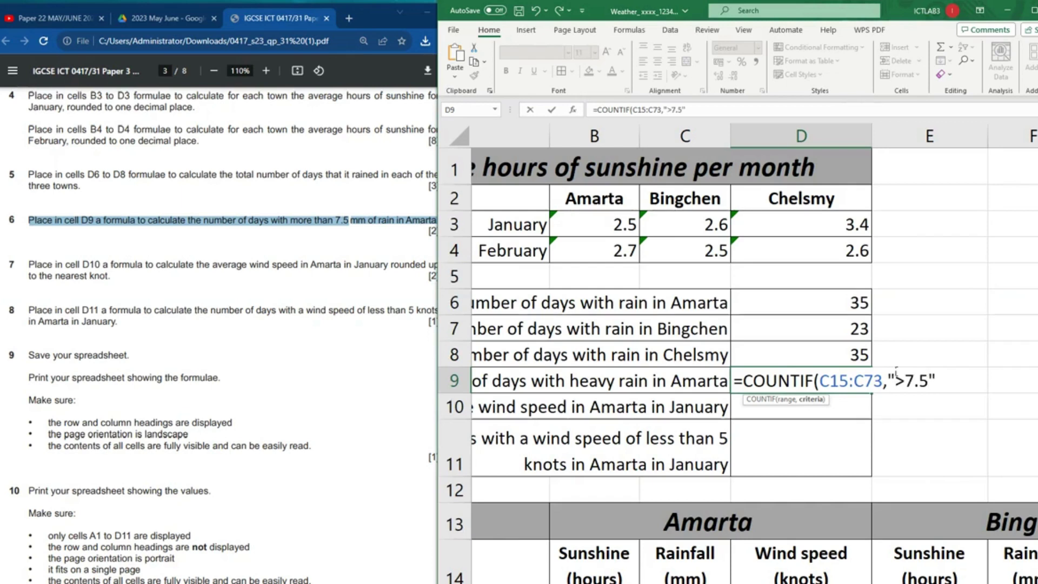
pyautogui.write(')')
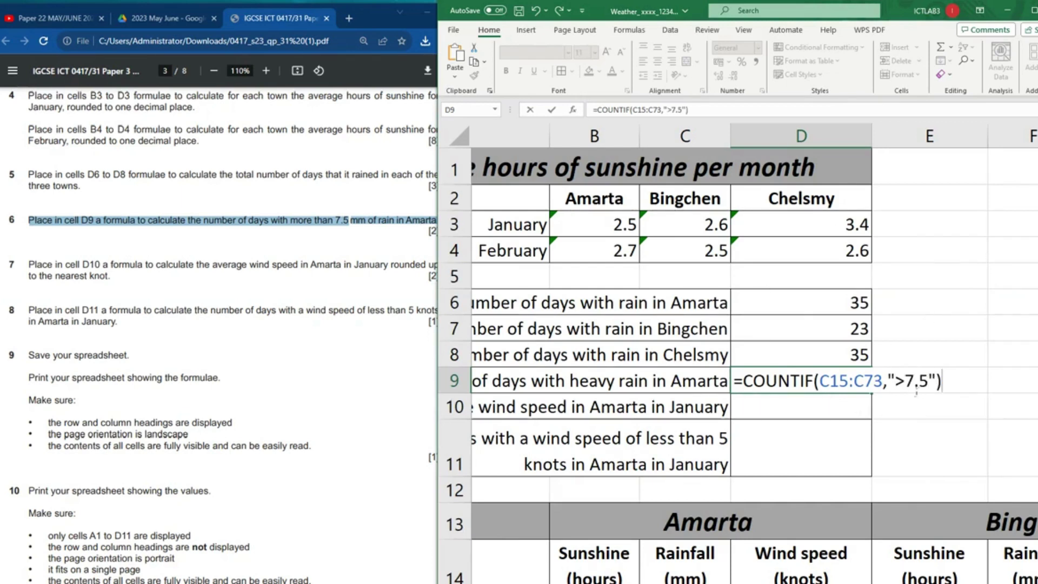
pyautogui.press('Return')
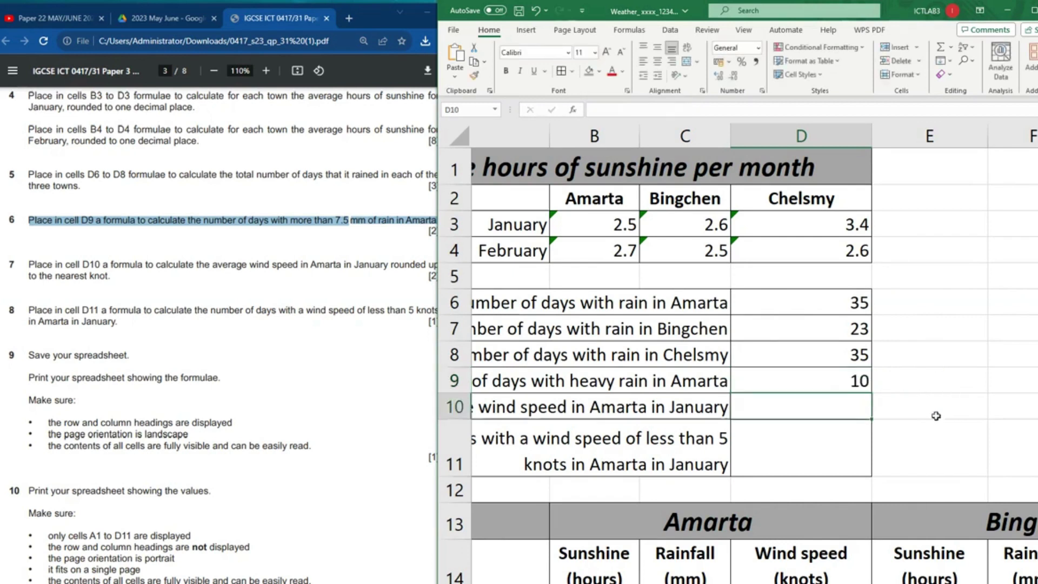
pyautogui.click(857, 381)
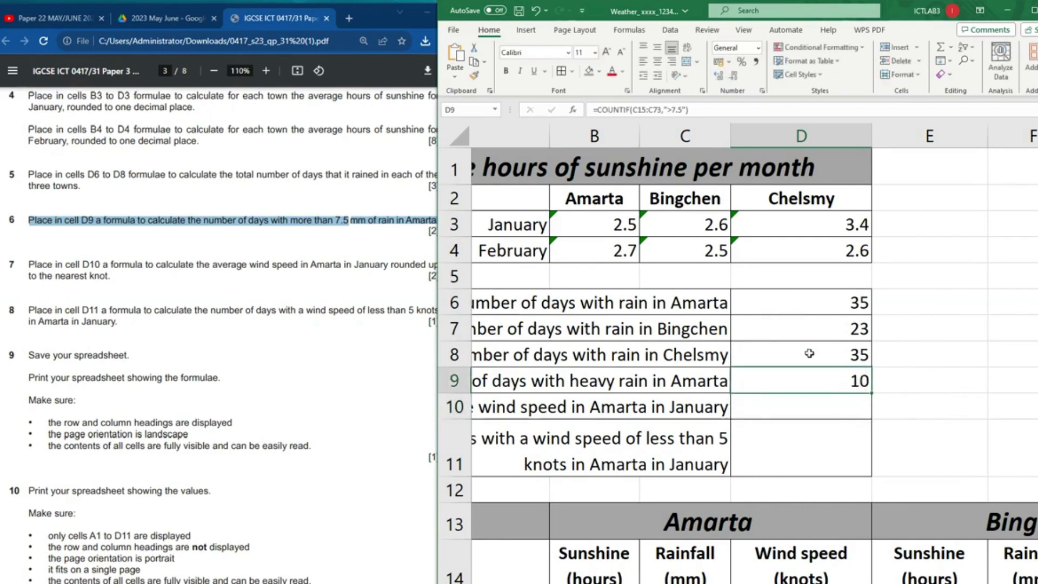
# Step: Switch to the exam paper PDF and highlight the start of question 7 on Amarta's average wind speed
pyautogui.click(38, 258)
pyautogui.moveTo(73, 270); pyautogui.dragTo(150, 272)
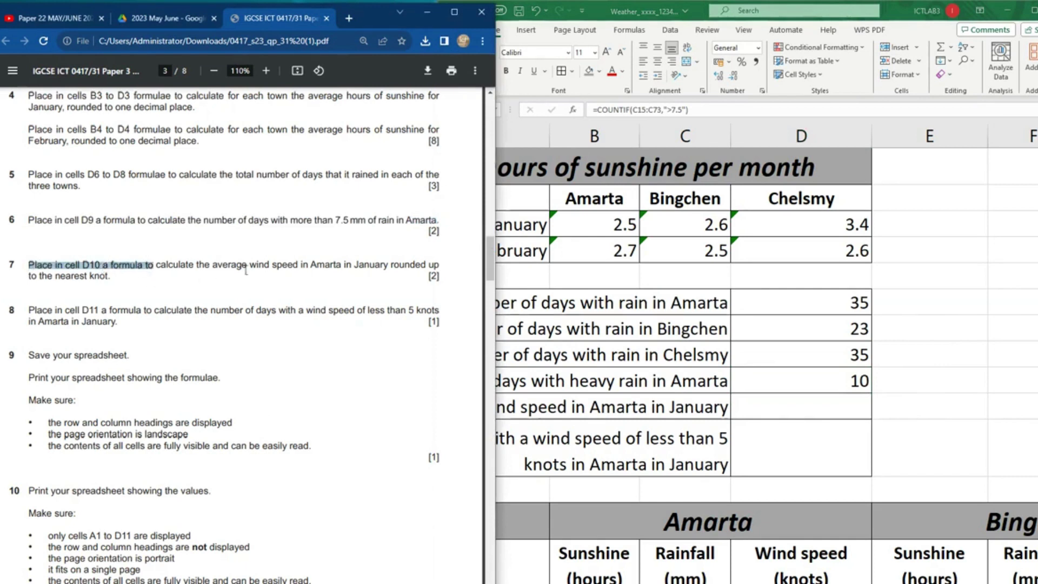
pyautogui.moveTo(246, 269); pyautogui.dragTo(312, 262)
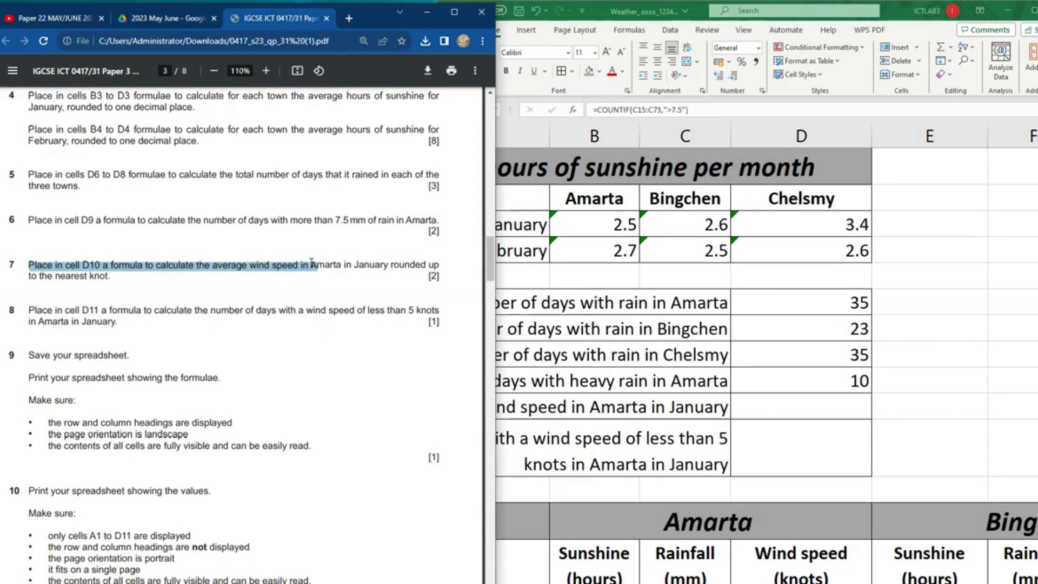
# Step: Switch to the Excel spreadsheet and start an AVERAGE formula in D10 with Amarta's wind speed range D15:D61
pyautogui.click(812, 408)
pyautogui.click(808, 408)
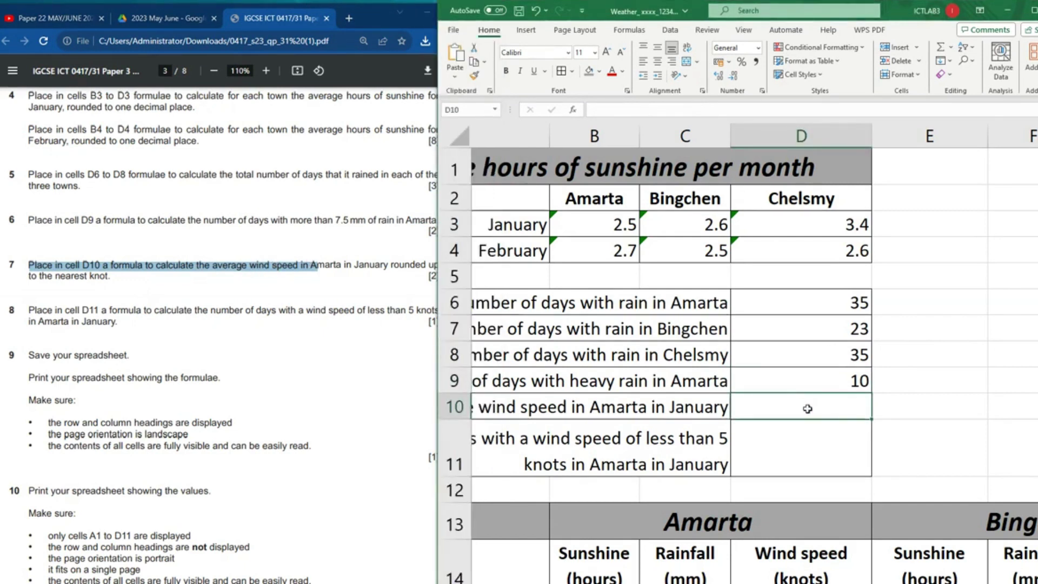
pyautogui.write('=')
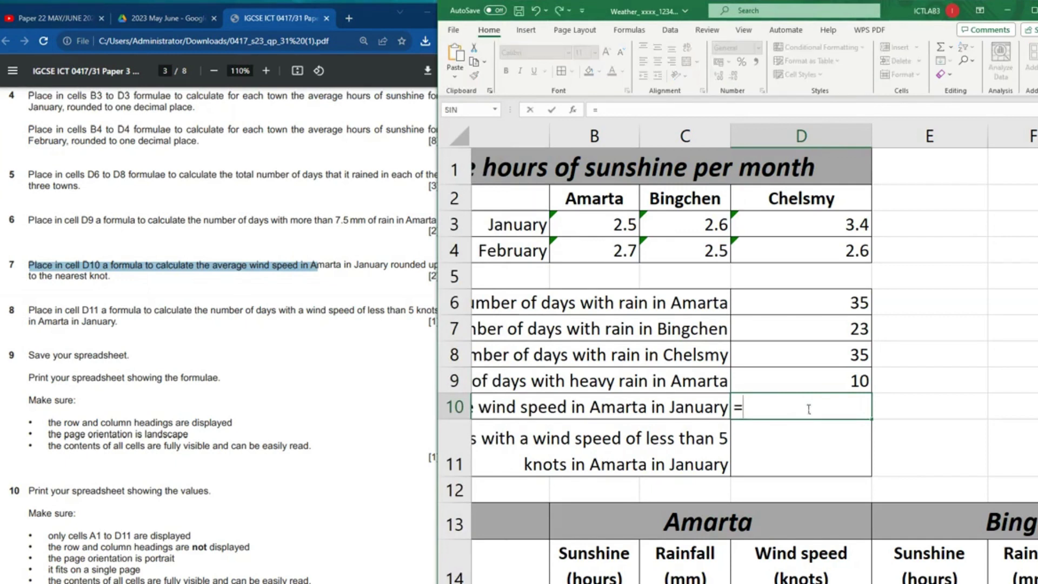
pyautogui.write('AVERAGE')
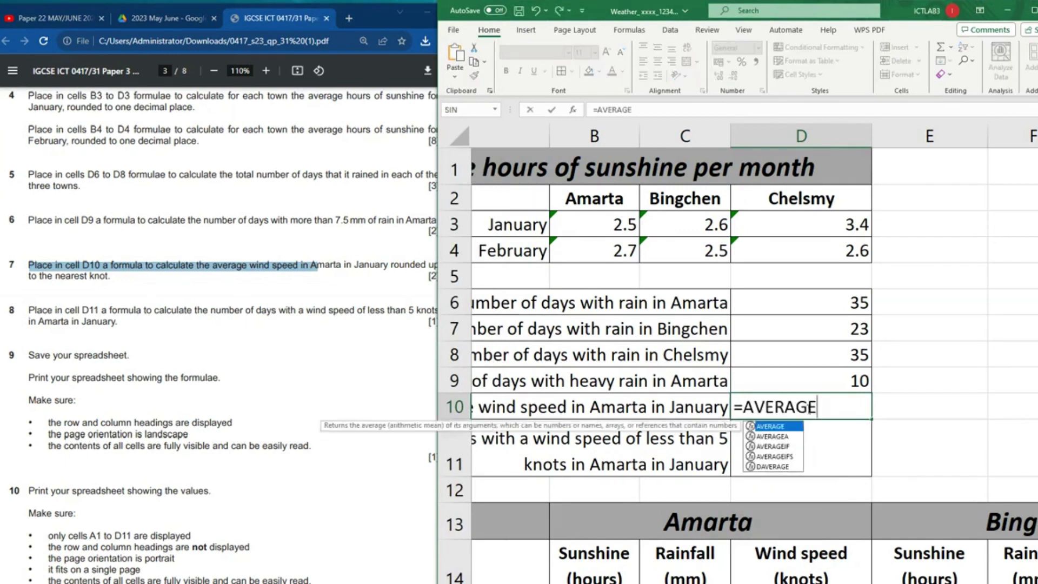
pyautogui.write('(')
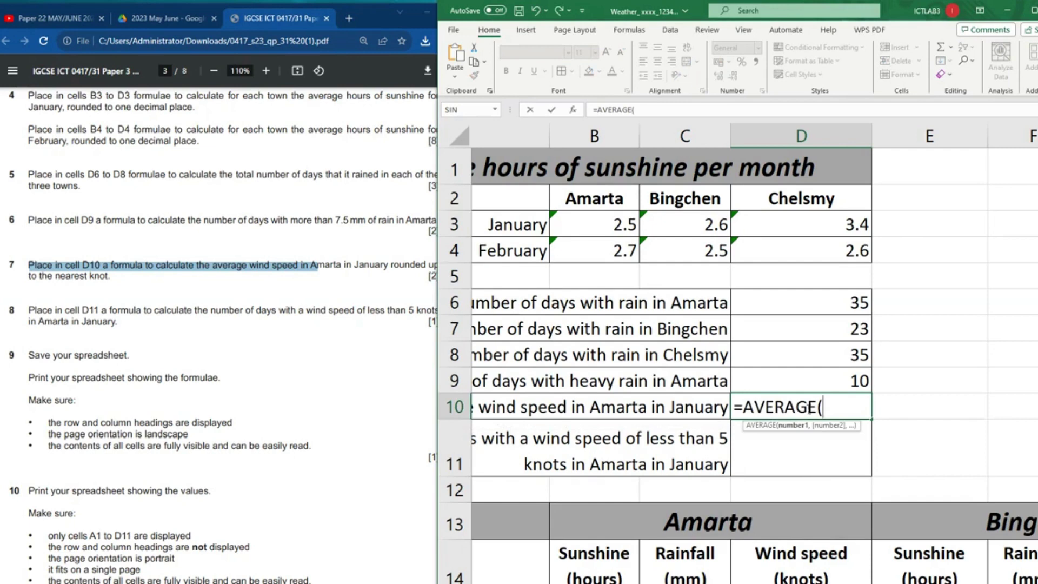
pyautogui.scroll(-2, 912, 464)
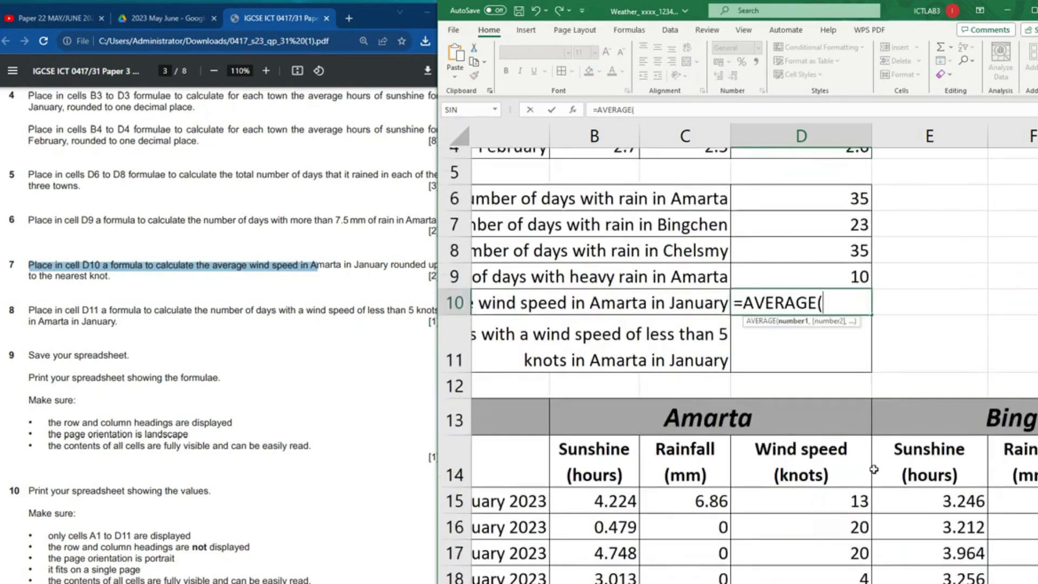
pyautogui.moveTo(828, 497); pyautogui.dragTo(841, 427)
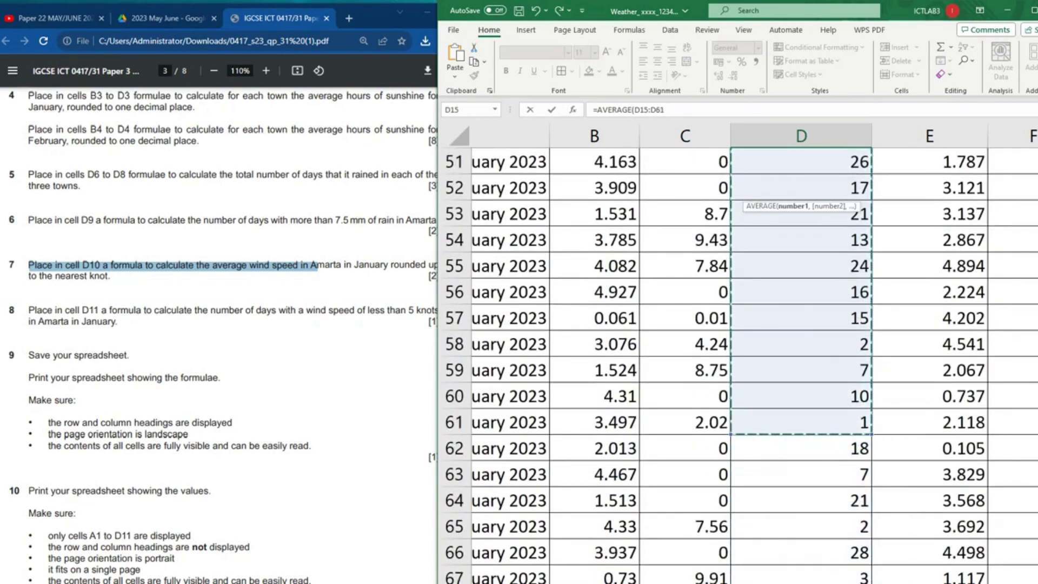
# Step: Shorten the range in D10's AVERAGE formula to Amarta's January wind speeds only, D15:D45
pyautogui.hscroll(-2, 841, 427)
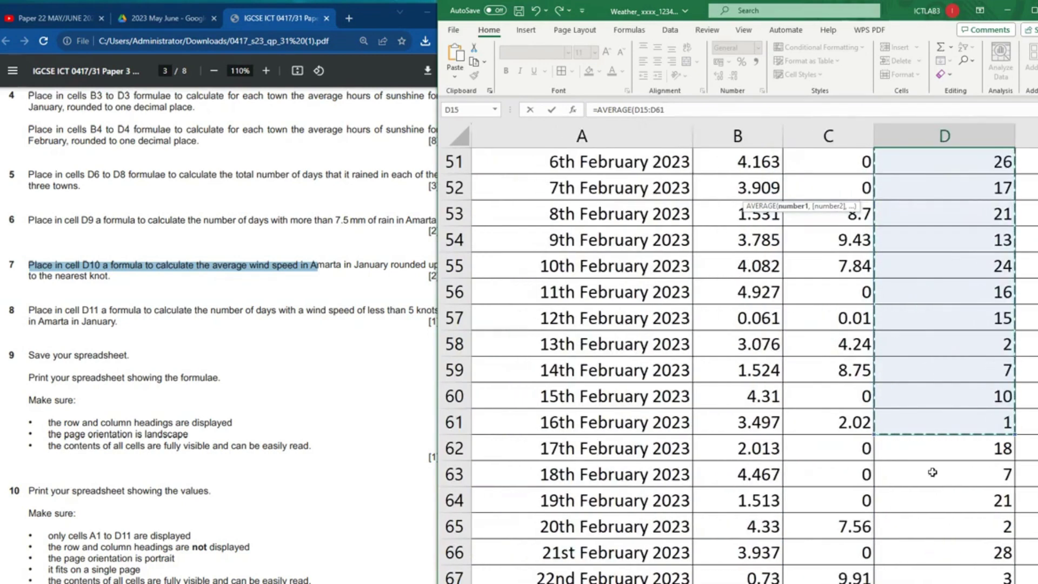
pyautogui.hotkey('shift', 'Up')
pyautogui.hotkey('shift', 'Up')
pyautogui.hotkey('shift', 'Up')
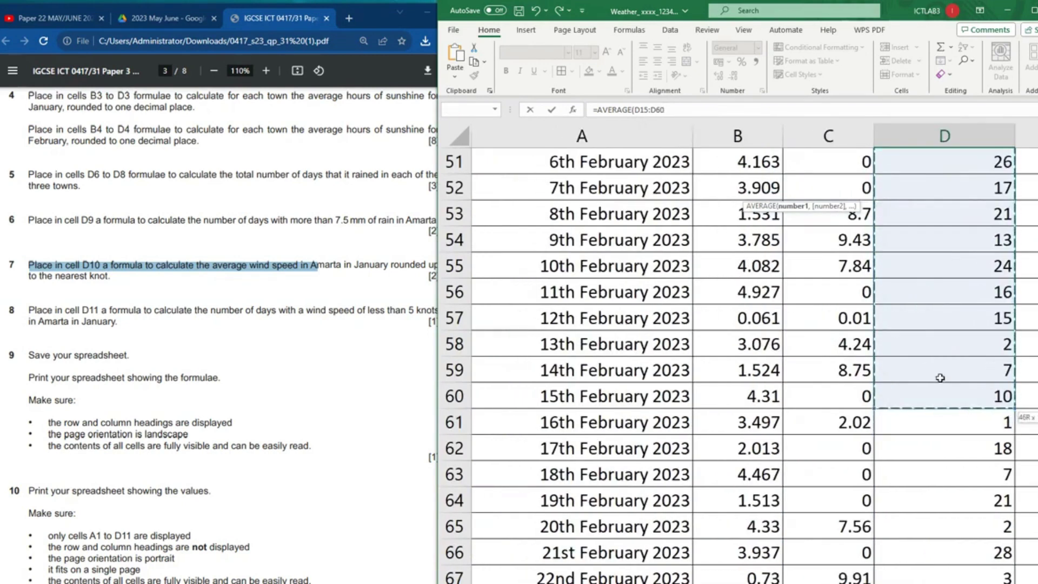
pyautogui.hotkey('shift', 'Up')
pyautogui.hotkey('shift', 'Up')
pyautogui.hotkey('shift', 'Up')
pyautogui.hotkey('shift', 'Up')
pyautogui.hotkey('shift', 'Up')
pyautogui.hotkey('shift', 'Up')
pyautogui.hotkey('shift', 'Up')
pyautogui.hotkey('shift', 'Up')
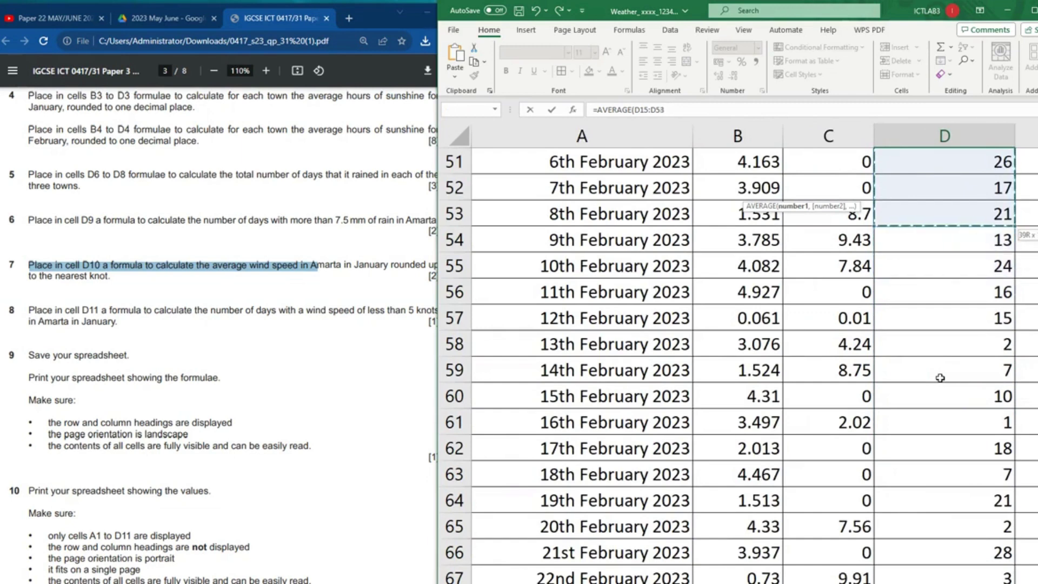
pyautogui.hotkey('shift', 'Up')
pyautogui.hotkey('shift', 'Up')
pyautogui.hotkey('shift', 'Up')
pyautogui.hotkey('shift', 'Up')
pyautogui.hotkey('shift', 'Up')
pyautogui.hotkey('shift', 'Up')
pyautogui.hotkey('shift', 'Up')
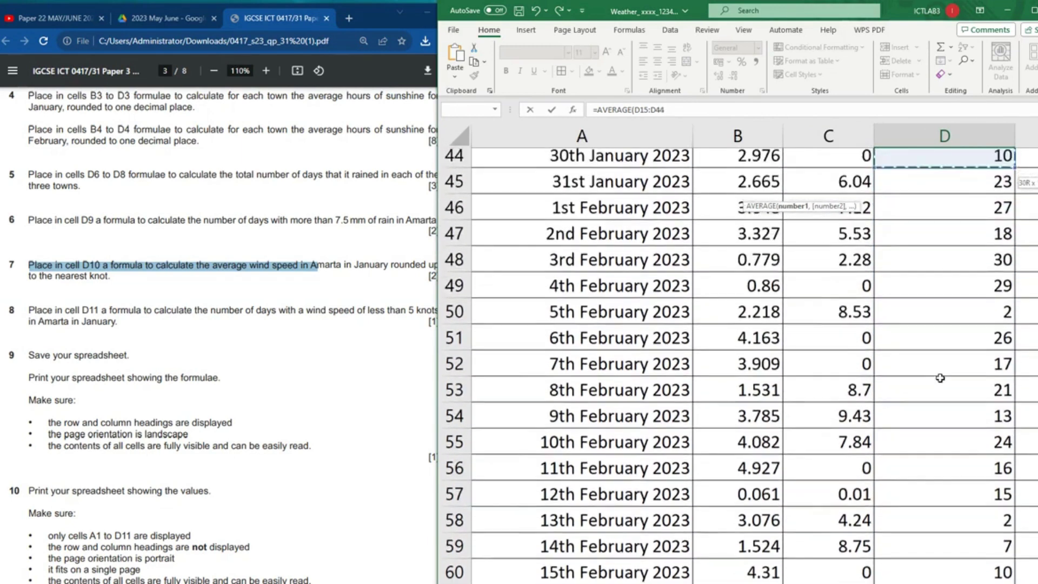
pyautogui.hotkey('shift', 'Down')
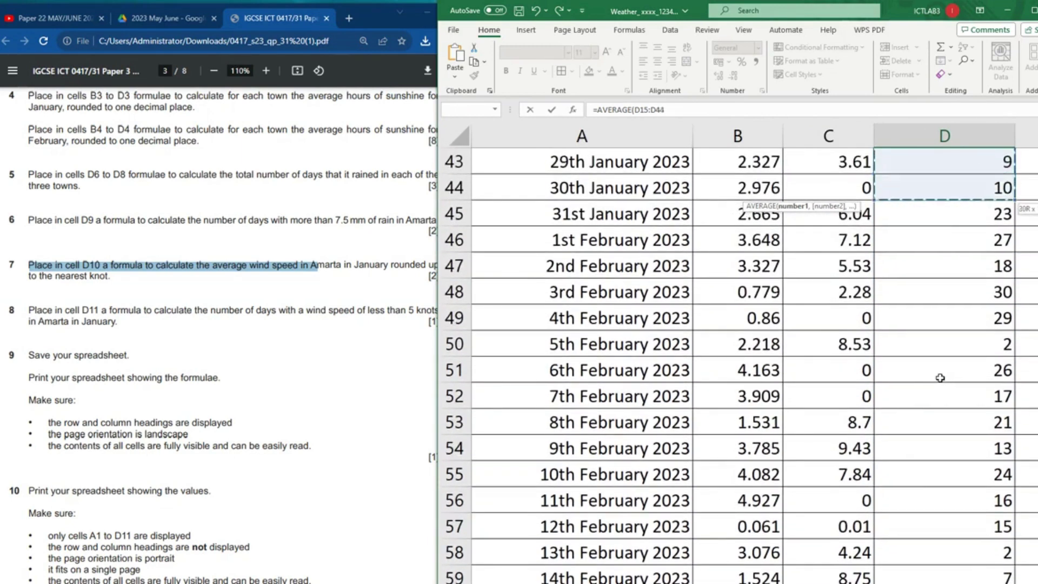
pyautogui.hotkey('shift', 'Down')
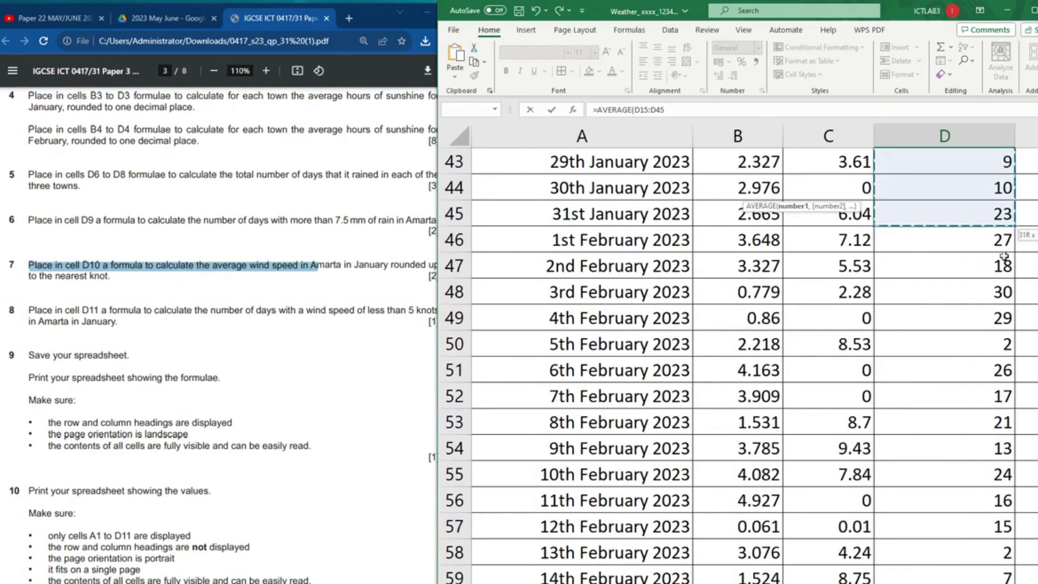
# Step: Close the bracket of the AVERAGE formula, enter it and select D10 again
pyautogui.scroll(14, 1000, 270)
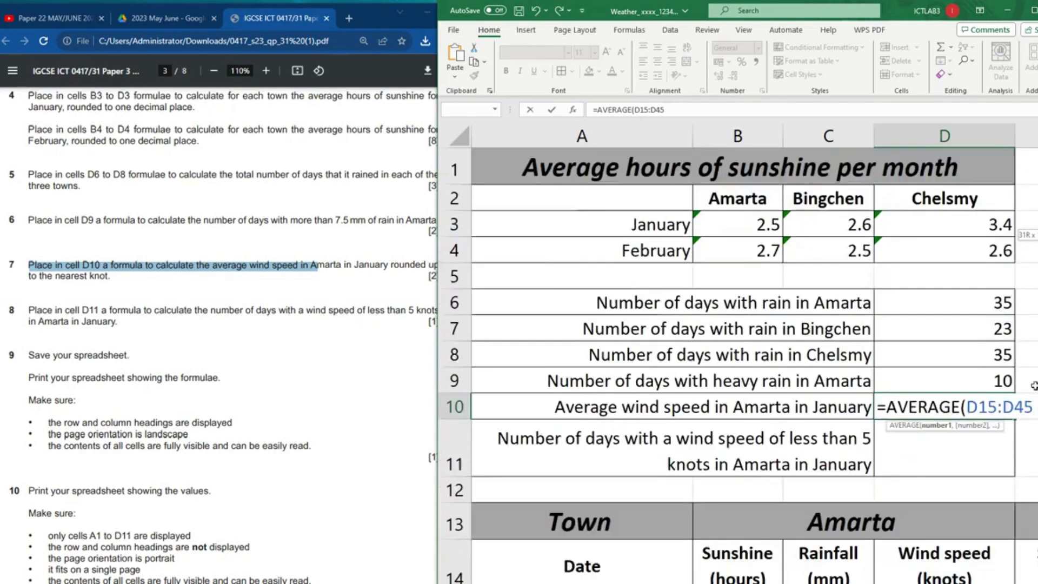
pyautogui.write(')')
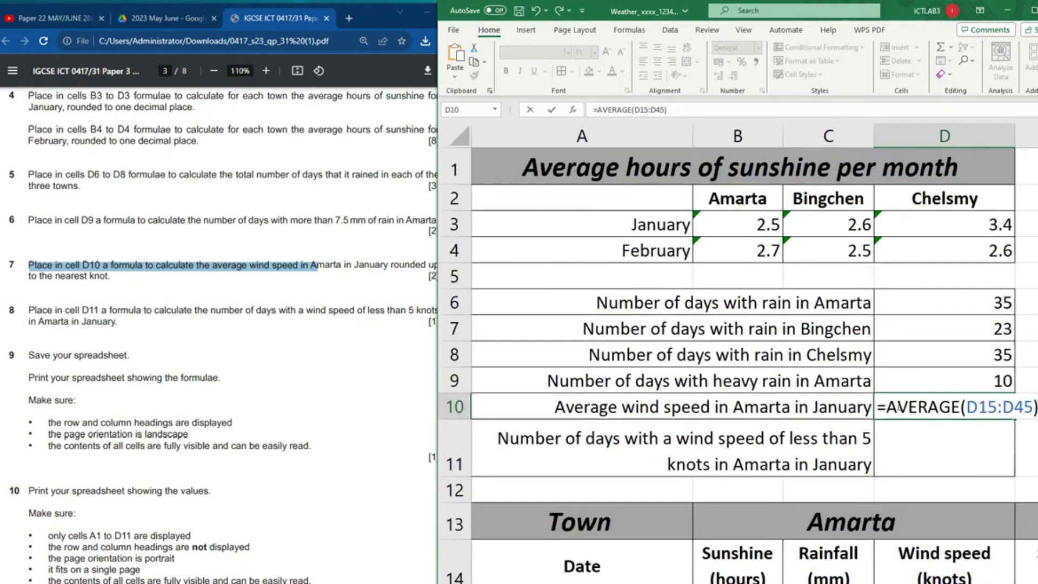
pyautogui.press('Return')
pyautogui.click(970, 407)
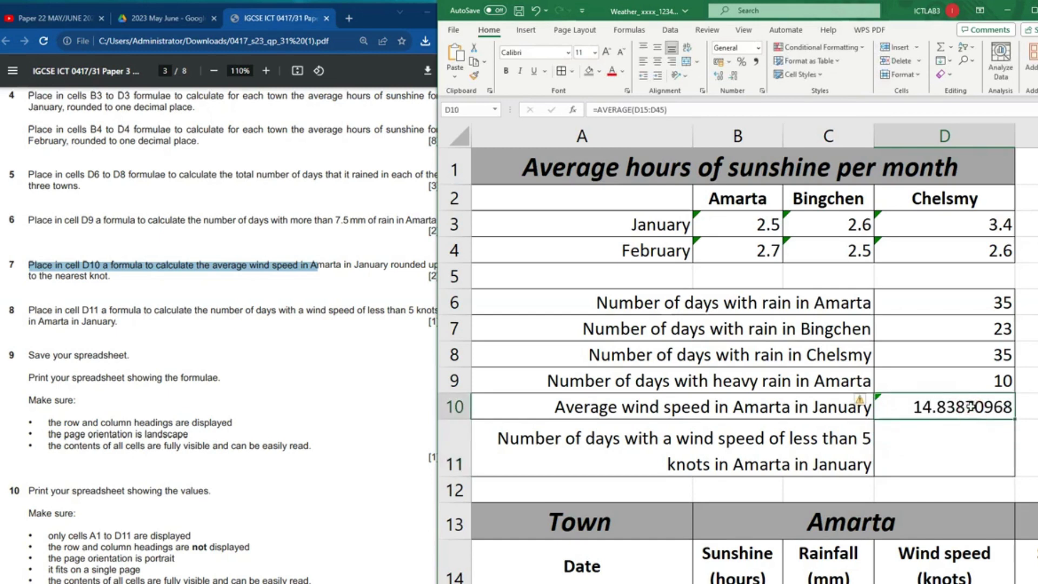
# Step: Open D10's formula for editing, switch to the exam paper PDF and highlight the "rounded up" wording in question 7
pyautogui.doubleClick(951, 406)
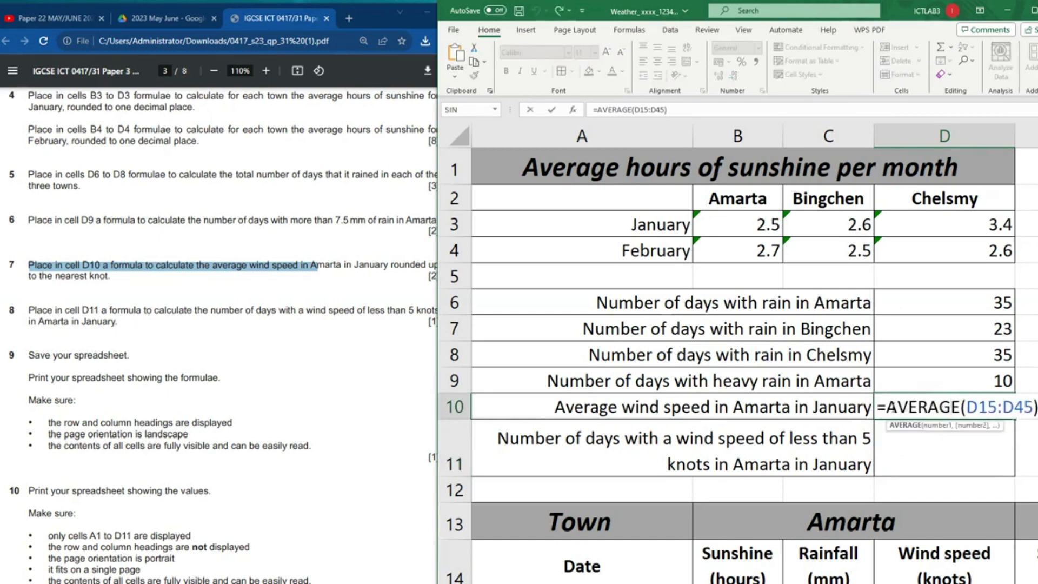
pyautogui.click(167, 285)
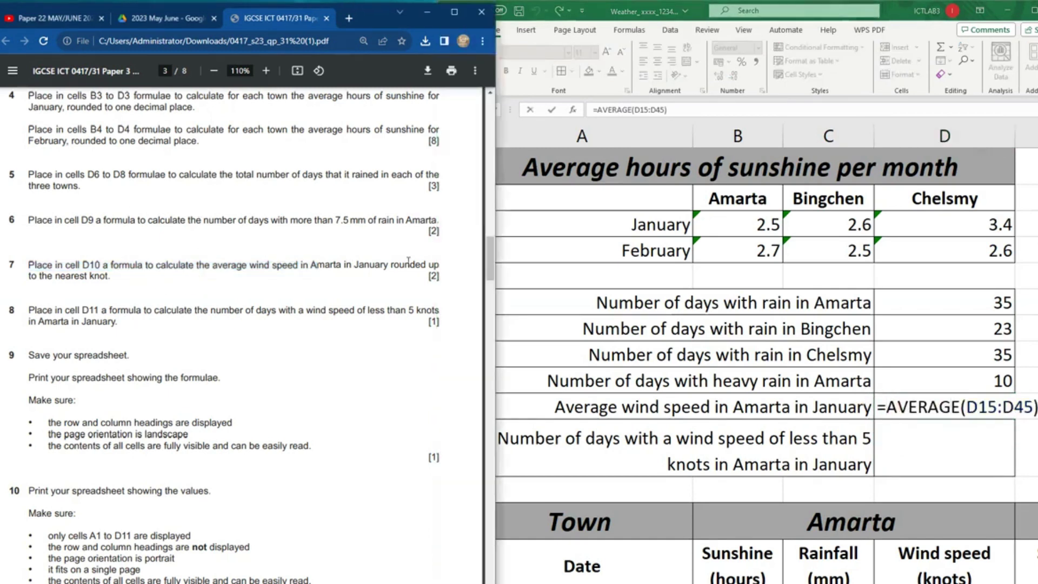
pyautogui.moveTo(394, 264); pyautogui.dragTo(438, 265)
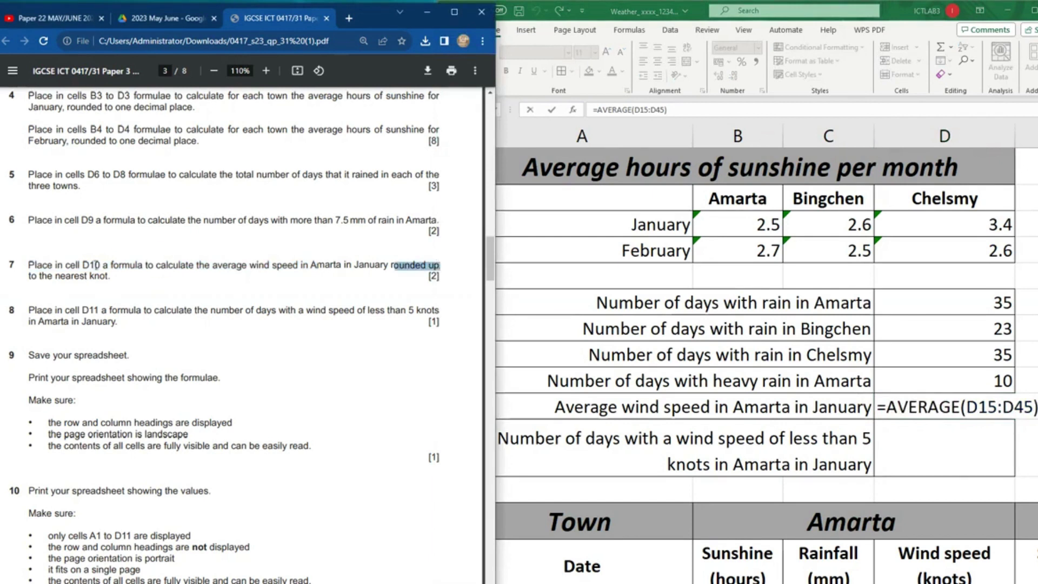
# Step: Switch back to Excel and wrap D10's average in ROUNDUP with 0 digits, giving =ROUNDUP(AVERAGE(D15:D45),0)
pyautogui.click(888, 407)
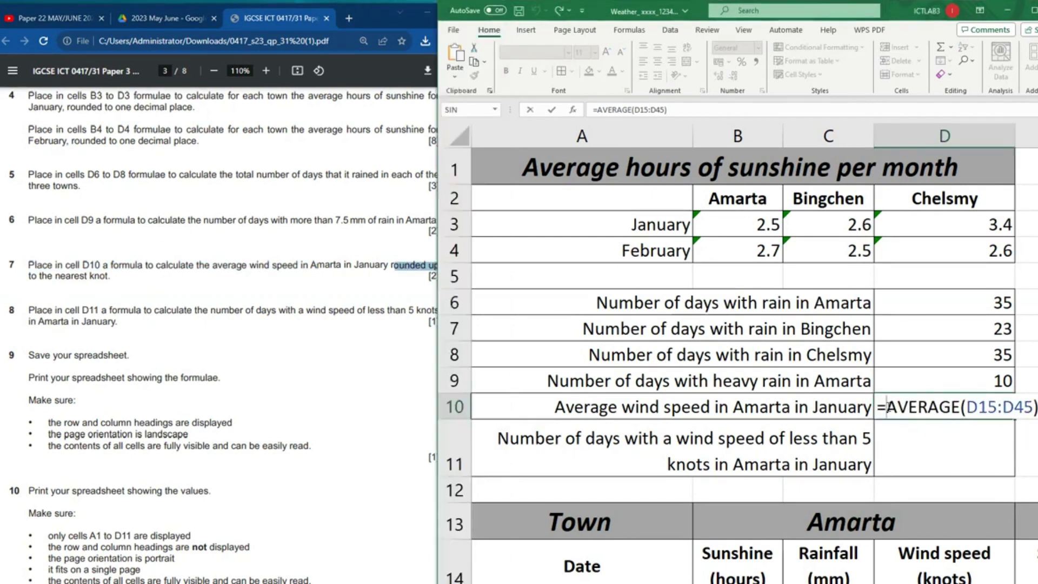
pyautogui.write('ROUND')
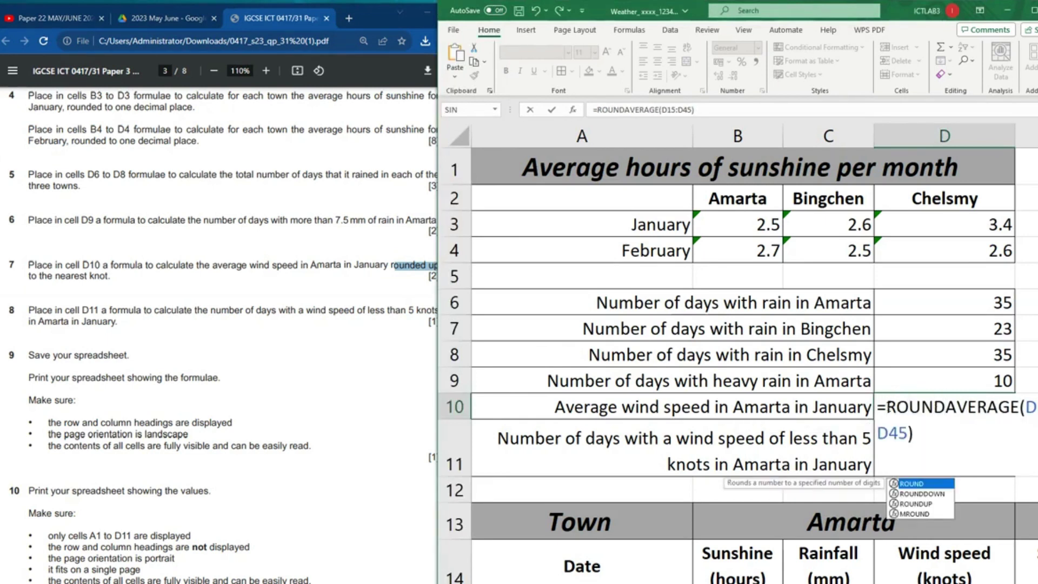
pyautogui.write('UP(')
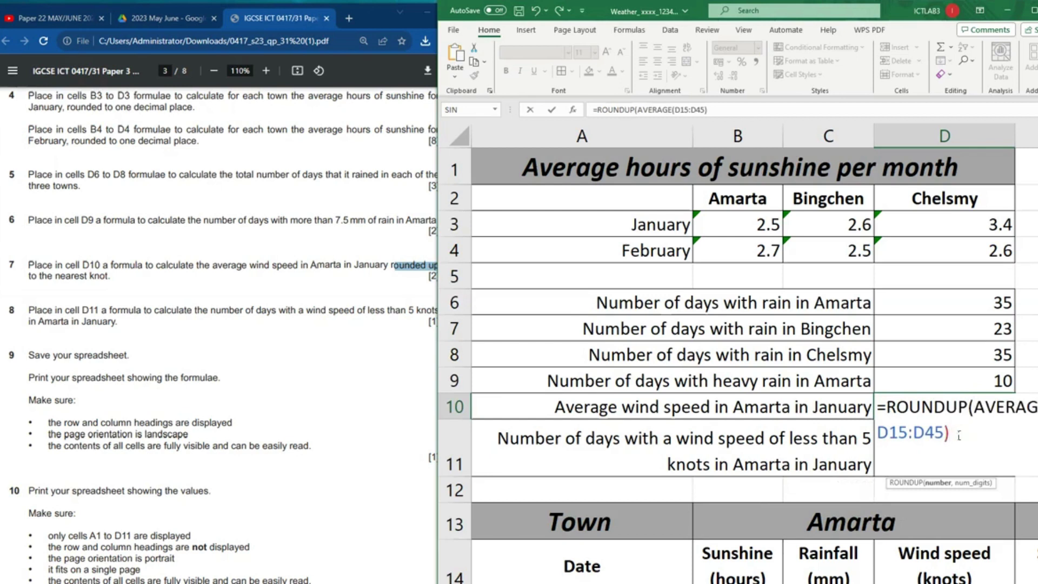
pyautogui.write(',0')
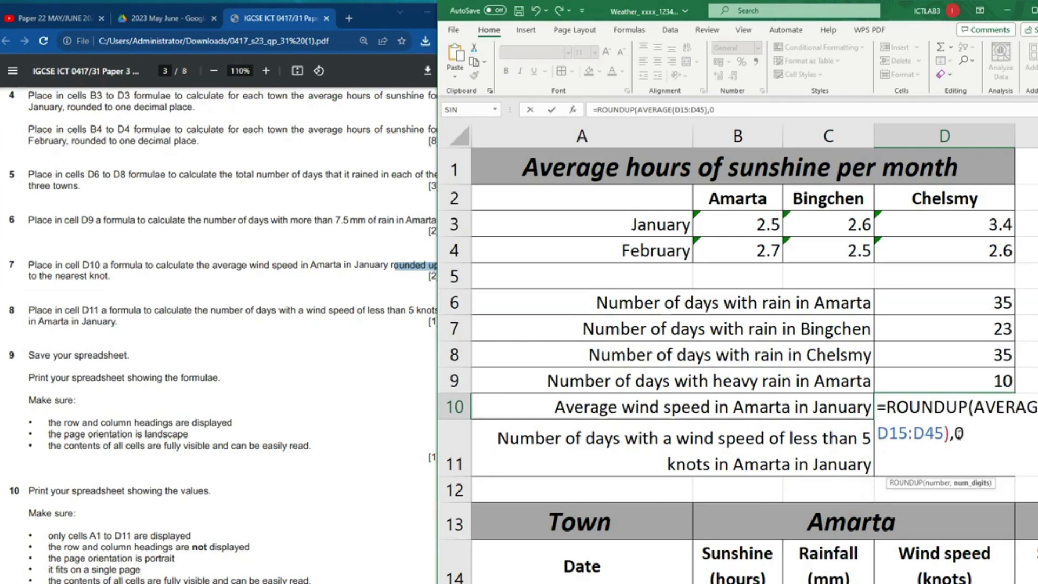
pyautogui.write(')')
pyautogui.press('Return')
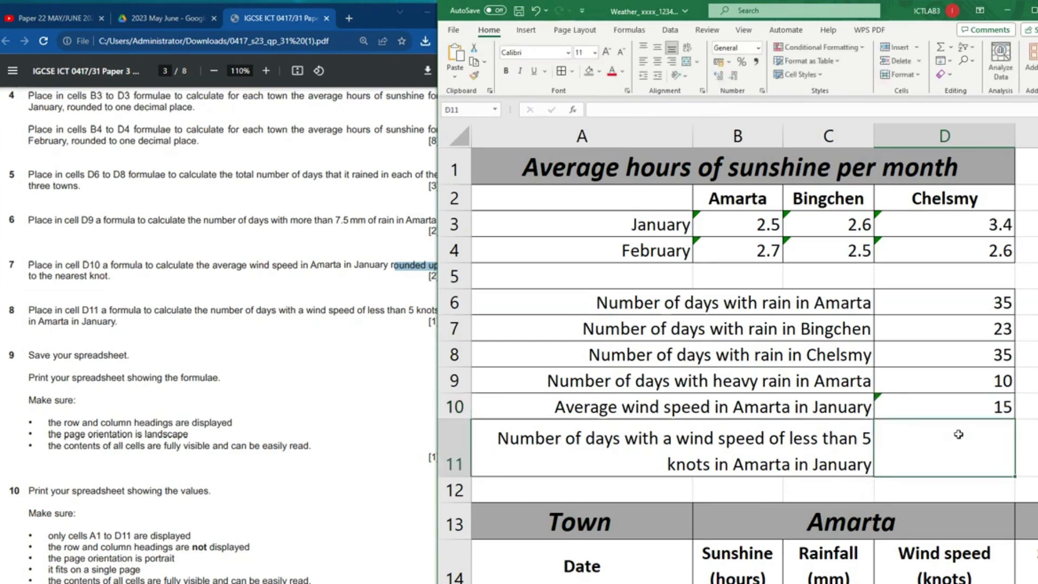
# Step: Reopen D10's formula, highlight its AVERAGE part and set the number of ROUNDUP digits to 3
pyautogui.click(964, 400)
pyautogui.doubleClick(965, 401)
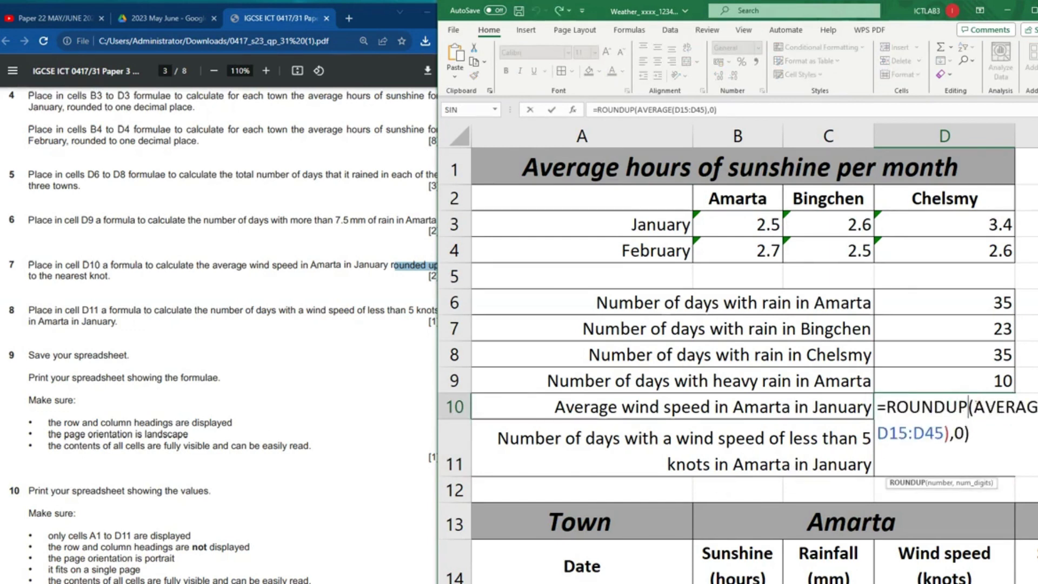
pyautogui.moveTo(972, 407); pyautogui.dragTo(950, 433)
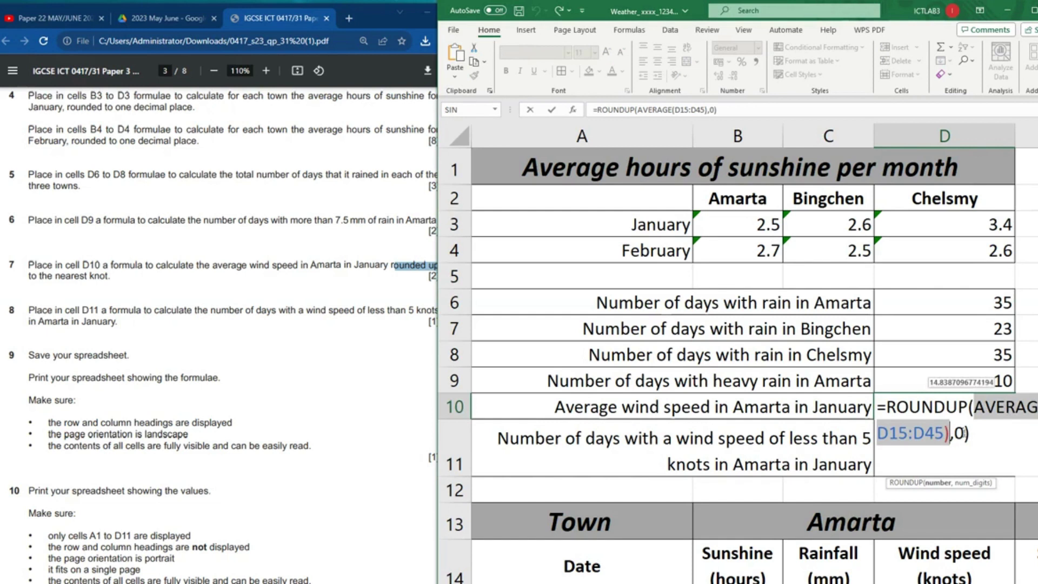
pyautogui.doubleClick(959, 432)
pyautogui.write('3')
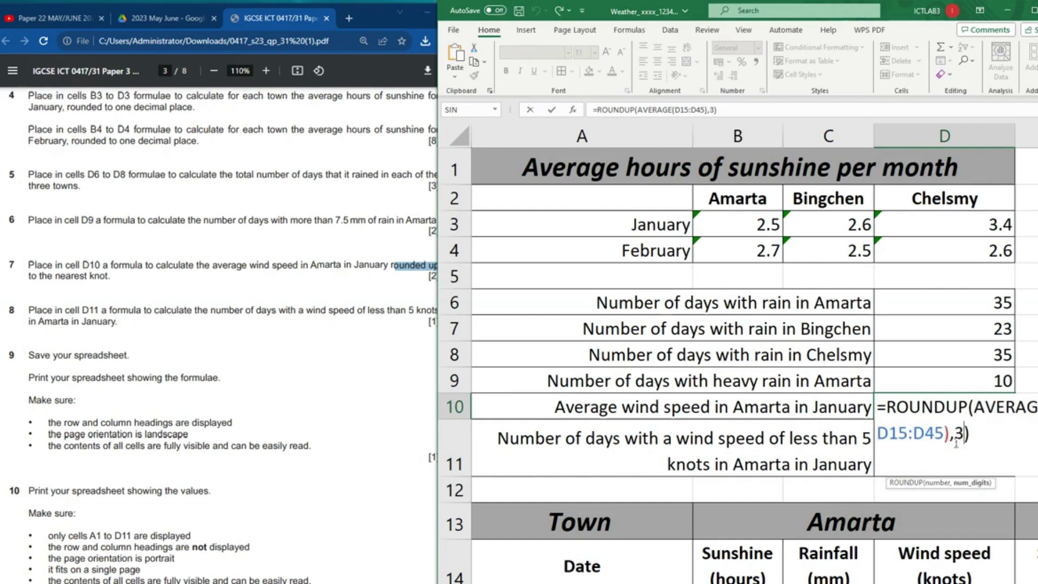
pyautogui.press('Return')
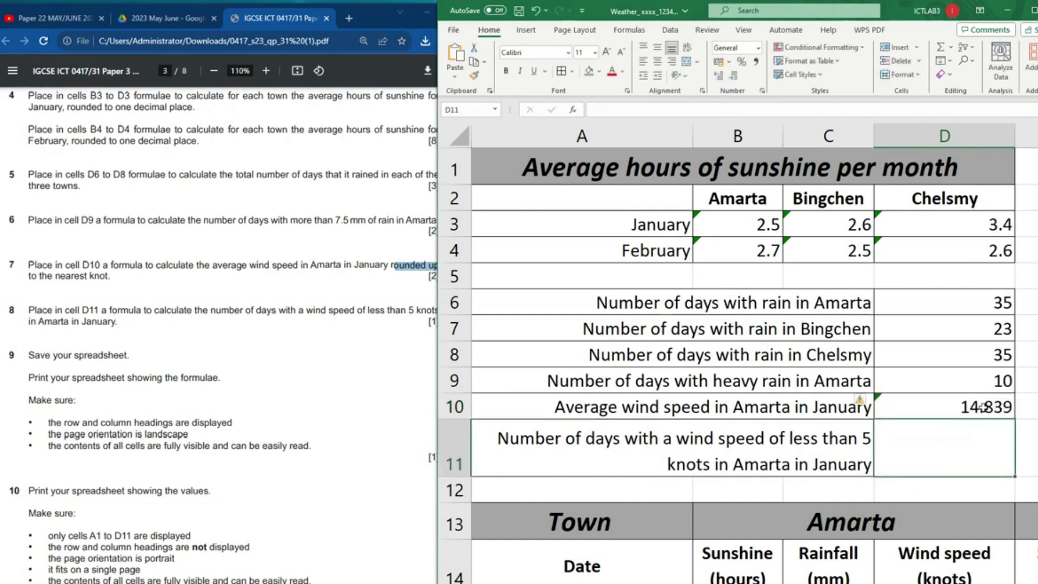
# Step: Set the number of digits in D10's ROUNDUP formula back to 0 and enter it
pyautogui.doubleClick(982, 406)
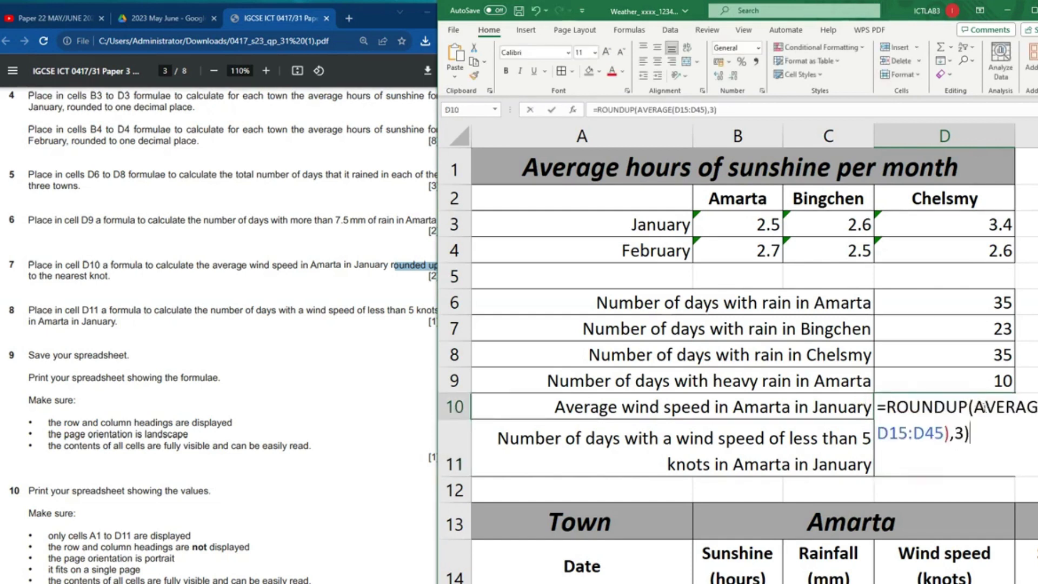
pyautogui.click(963, 433)
pyautogui.press('BackSpace')
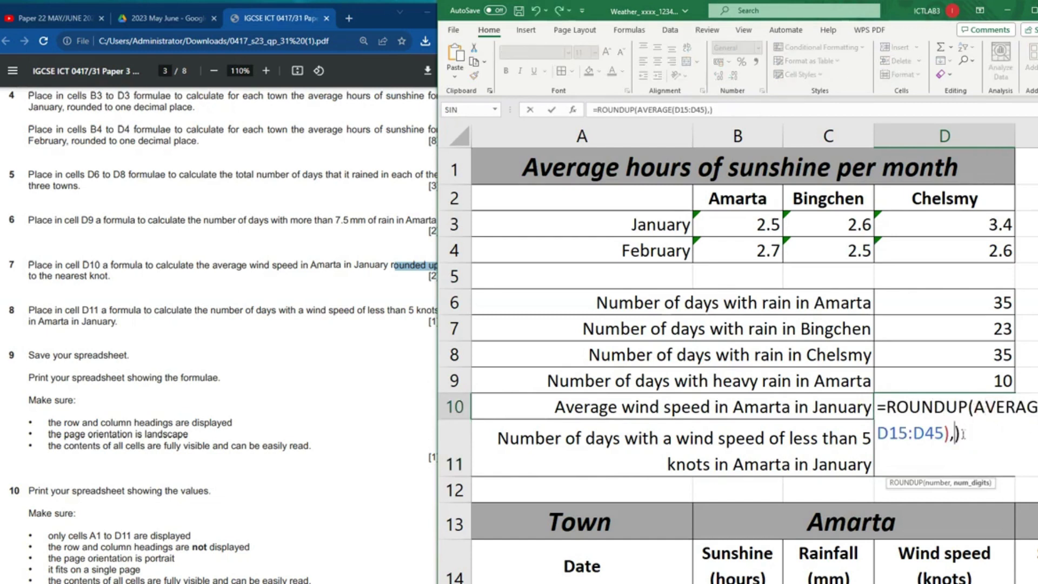
pyautogui.write('0')
pyautogui.press('Return')
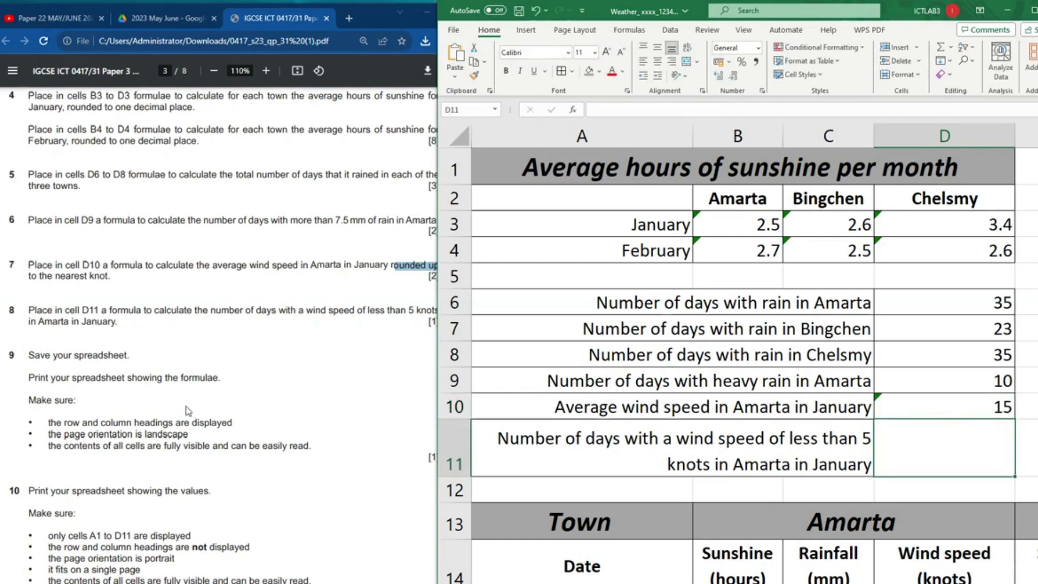
# Step: Switch to the exam paper PDF and highlight question 8 on January days with wind below 5 knots in Amarta
pyautogui.click(186, 278)
pyautogui.moveTo(29, 310); pyautogui.dragTo(119, 328)
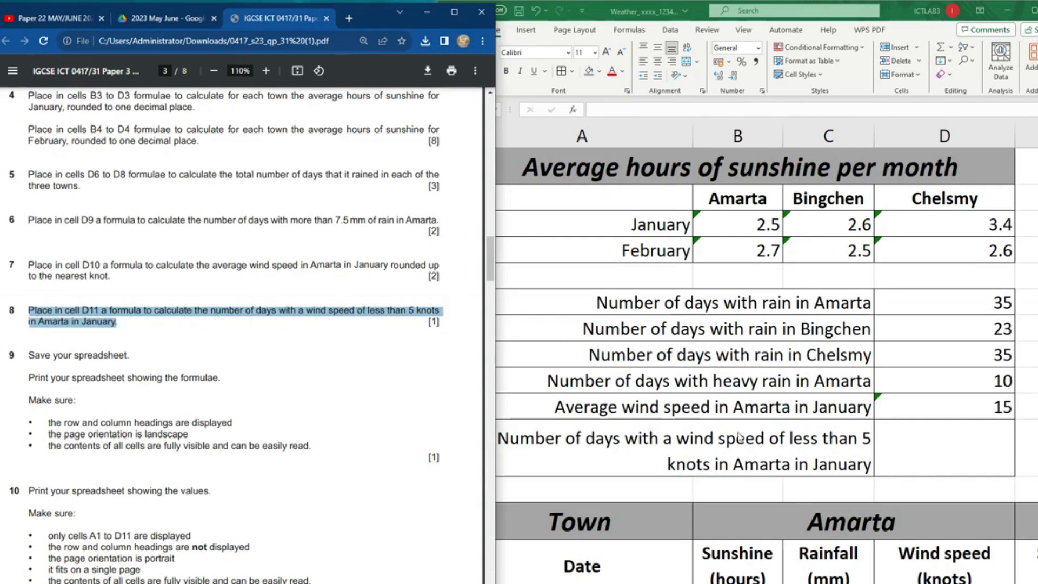
# Step: Switch to Excel and start a COUNTIF formula in D11 over Amarta's January wind speeds, D15:D45
pyautogui.click(969, 447)
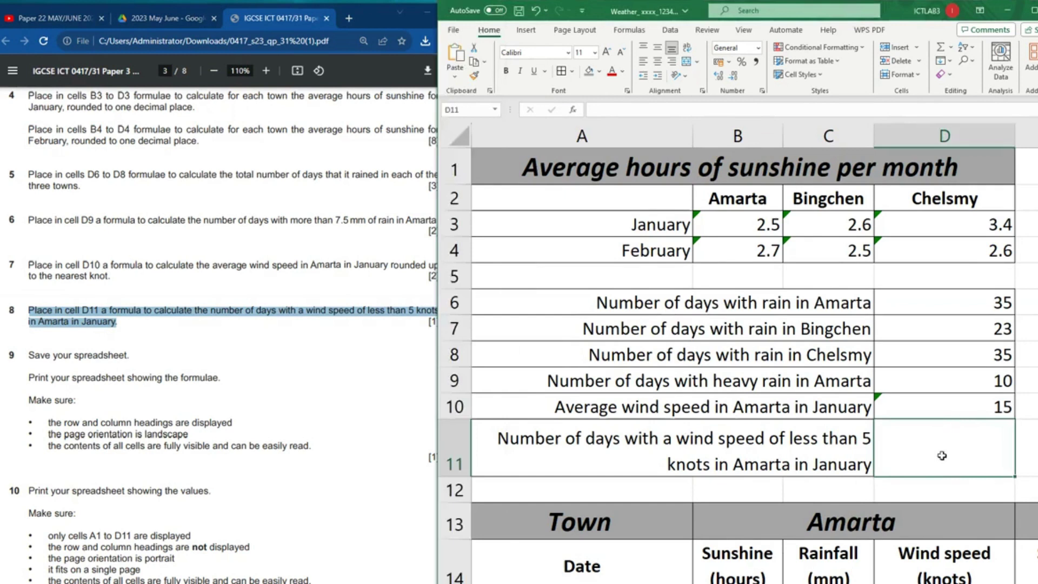
pyautogui.write('=')
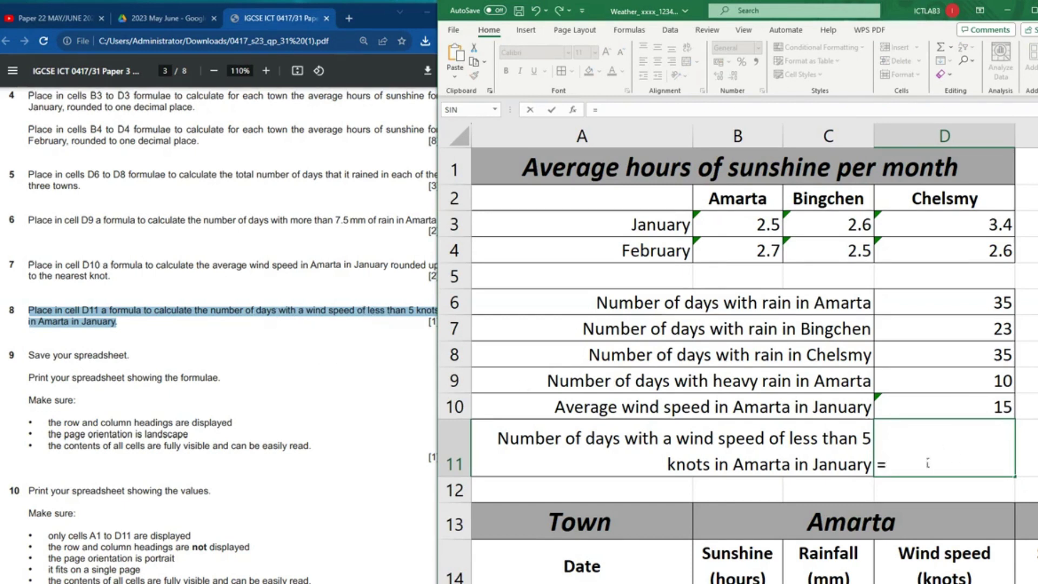
pyautogui.write('COUNT')
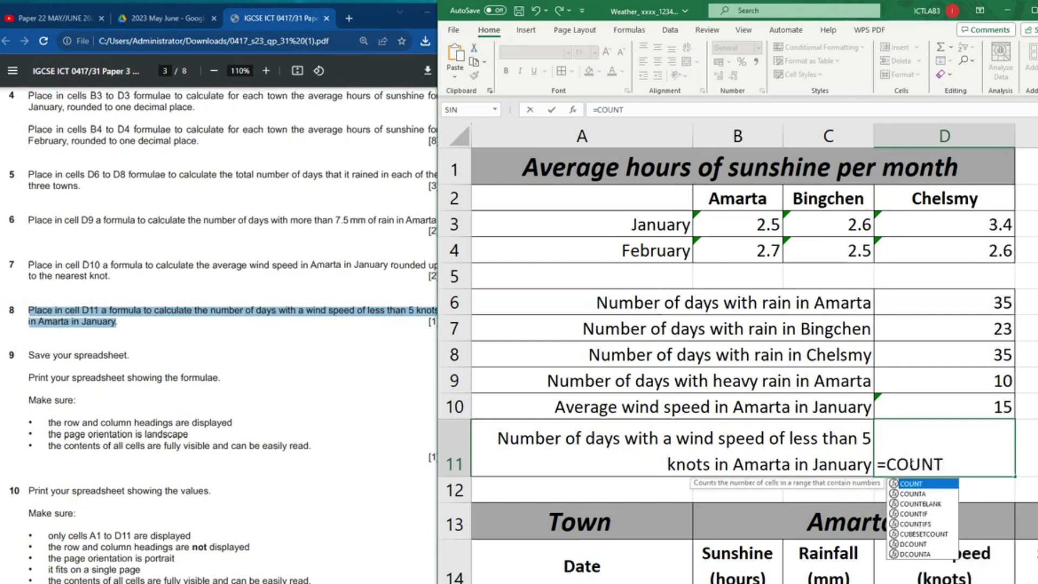
pyautogui.write('IF(')
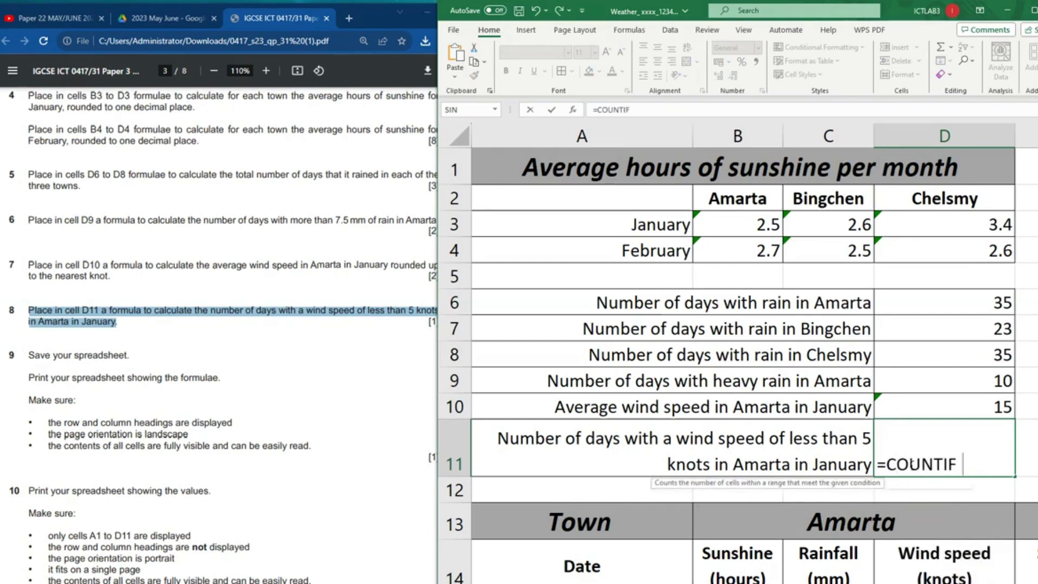
pyautogui.scroll(-1, 993, 431)
pyautogui.scroll(-2, 993, 430)
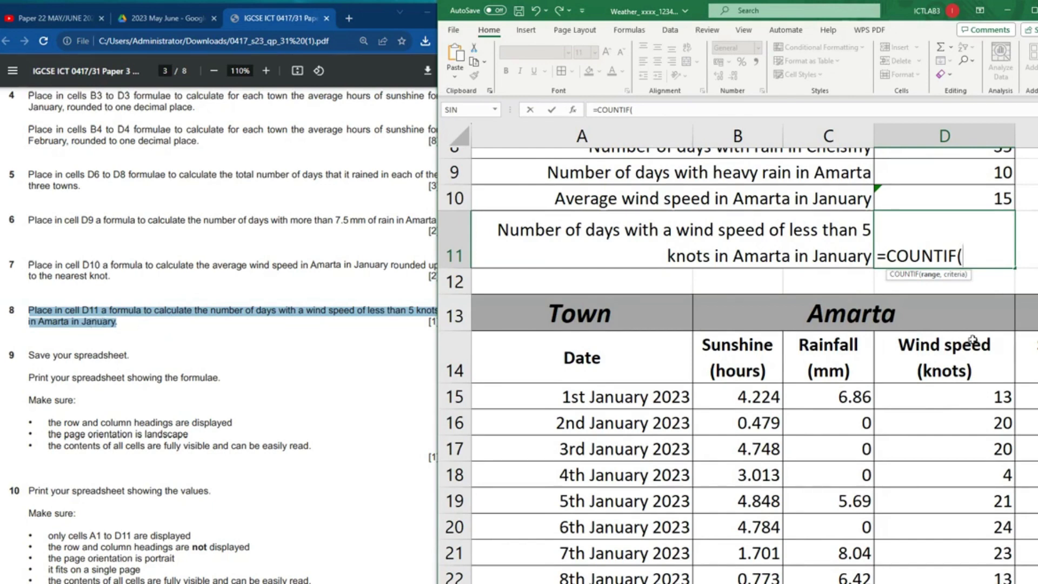
pyautogui.moveTo(980, 396); pyautogui.dragTo(998, 295)
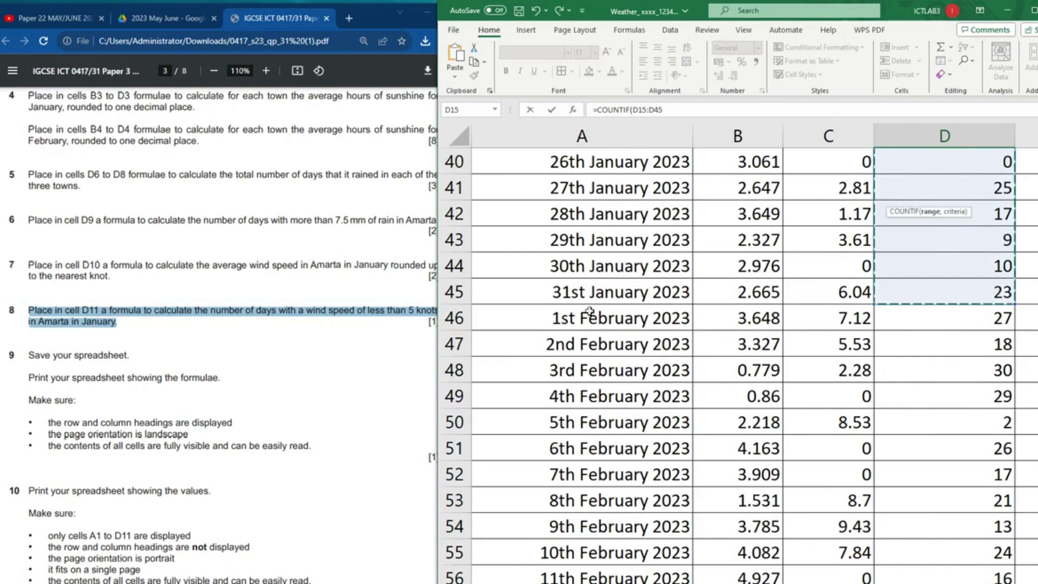
pyautogui.scroll(13, 935, 401)
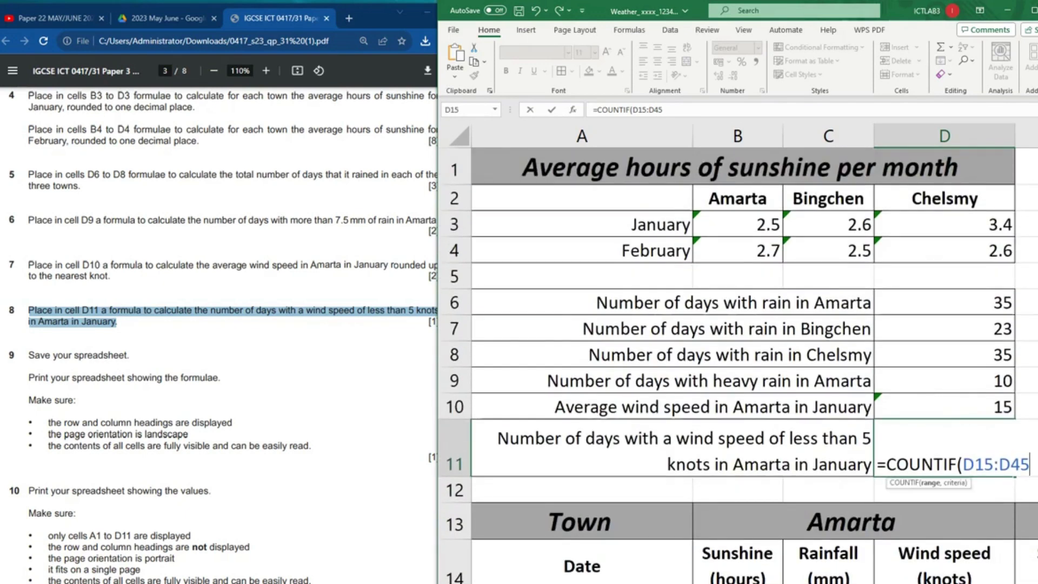
# Step: Complete D11's COUNTIF with the criterion "<5" and enter it as =COUNTIF(D15:D45,"<5"), widening the Excel window to show the whole formula
pyautogui.write(',')
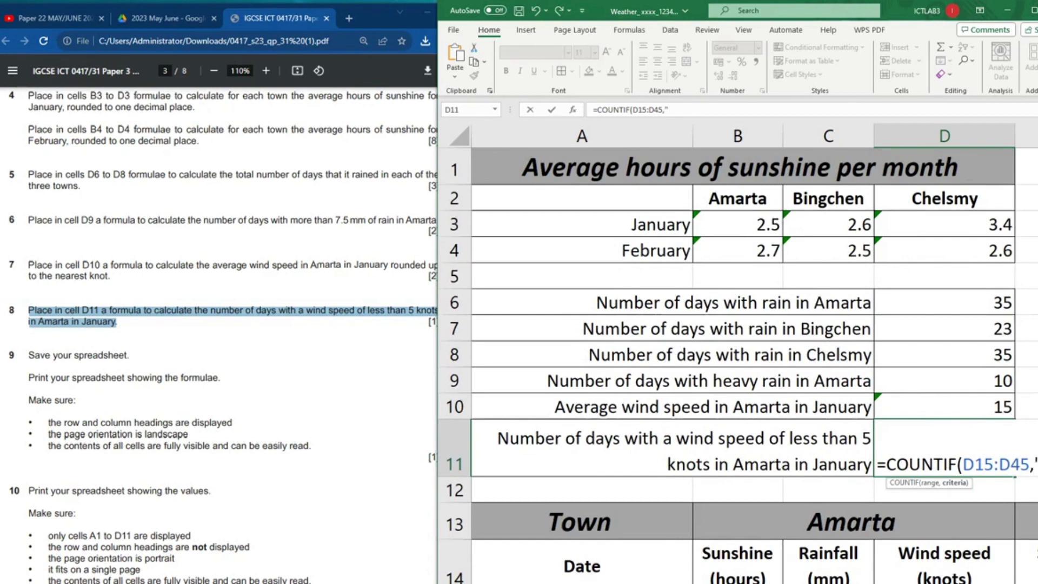
pyautogui.write('"<5"')
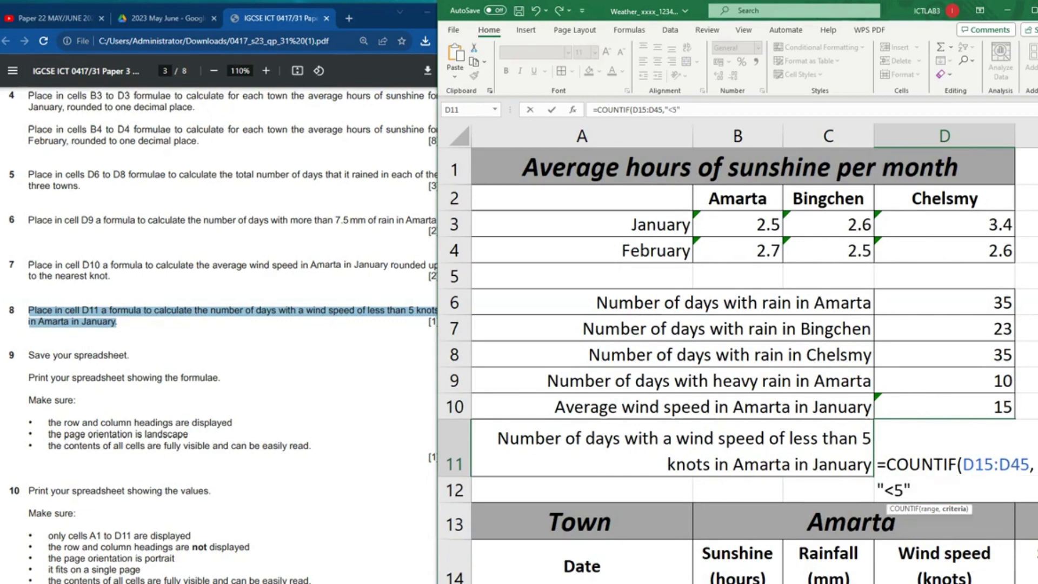
pyautogui.write(')')
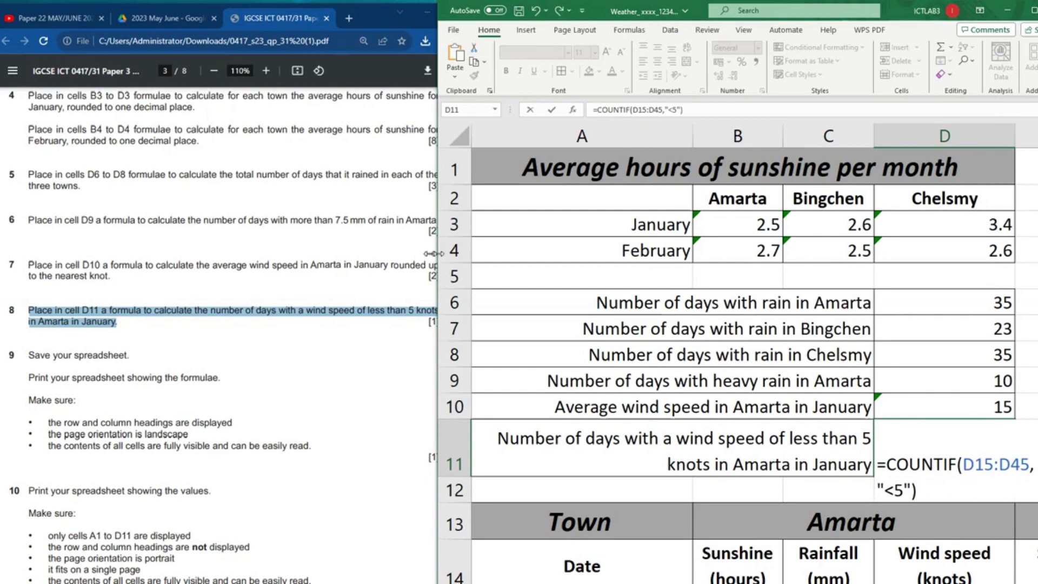
pyautogui.moveTo(438, 253); pyautogui.dragTo(368, 253)
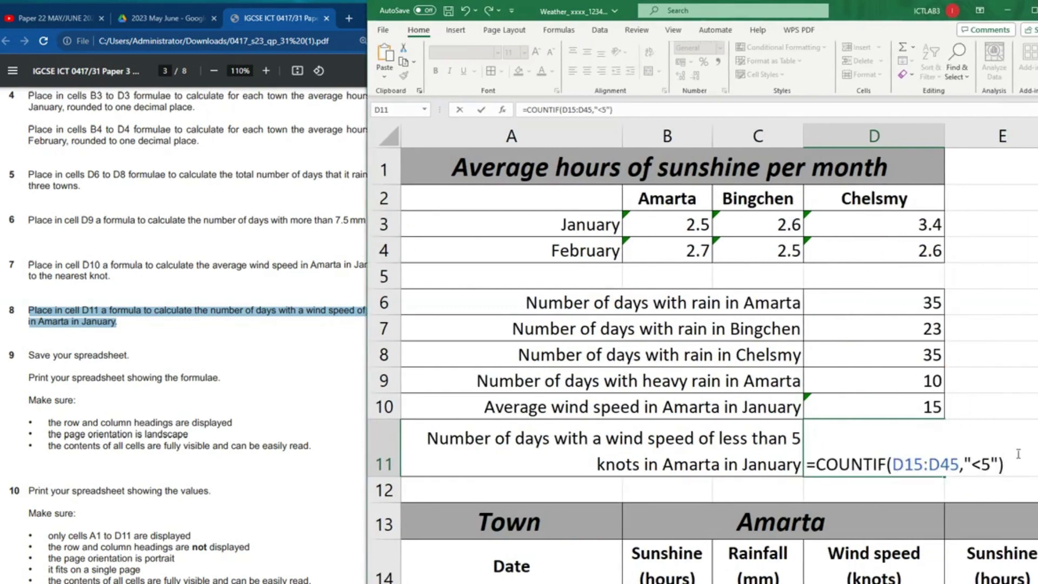
pyautogui.hotkey('ctrl', 'Return')
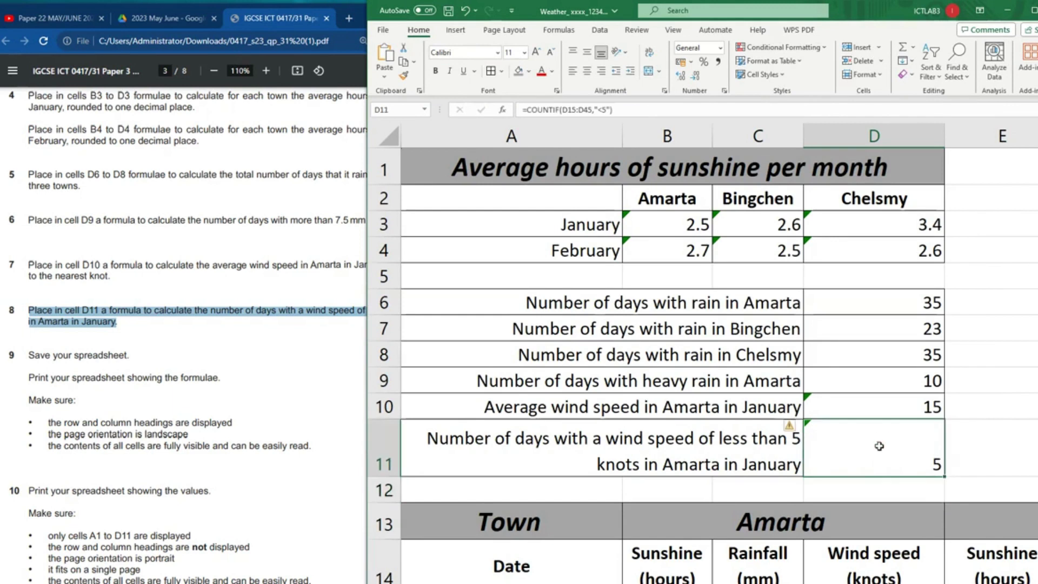
# Step: Highlight question 9's instructions to save the spreadsheet and print it showing the formulae in the exam paper, and return to Excel
pyautogui.click(135, 340)
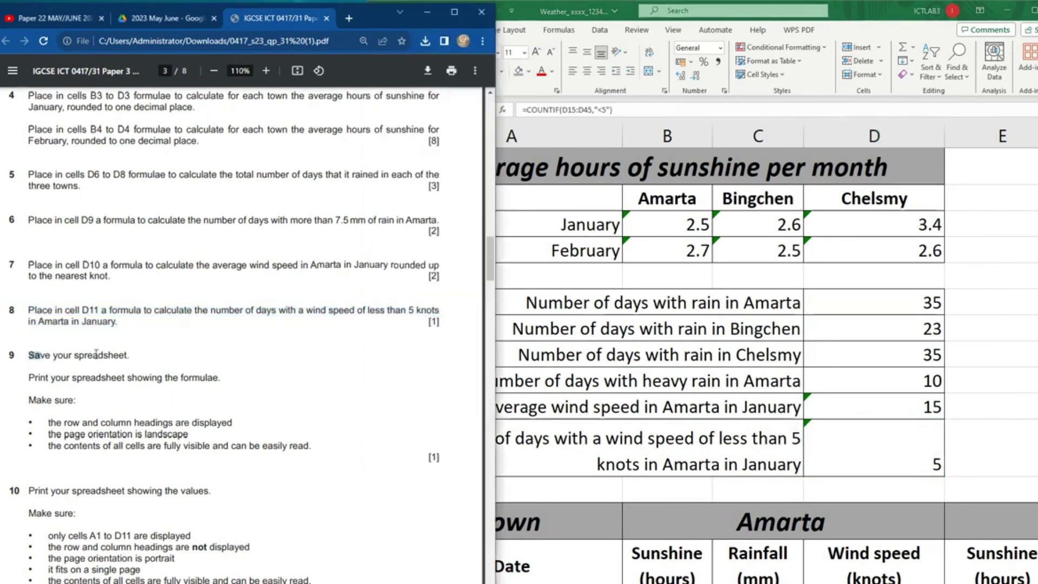
pyautogui.moveTo(31, 355); pyautogui.dragTo(130, 355)
pyautogui.hotkey('alt', 'Tab')
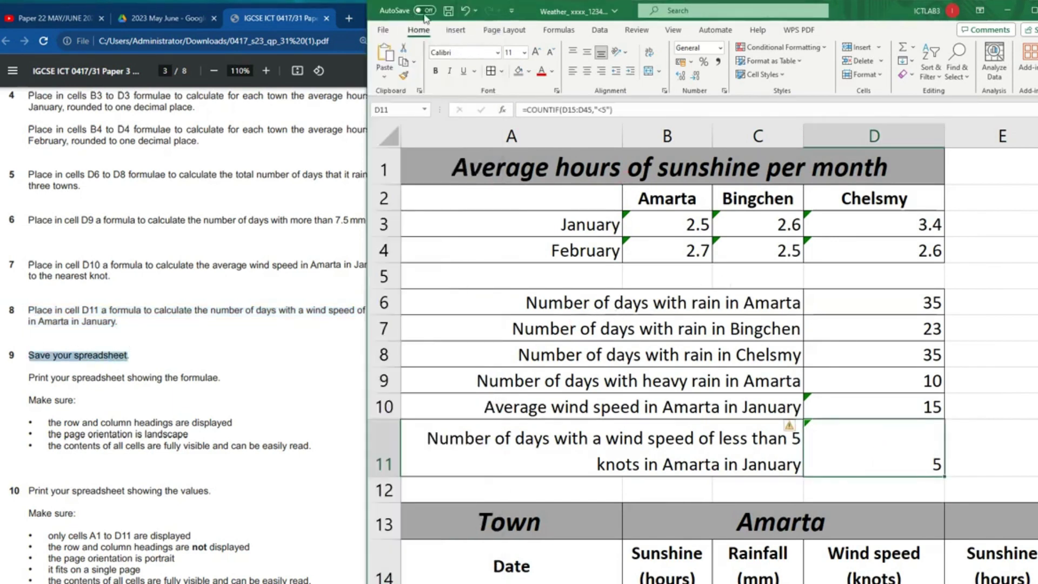
pyautogui.moveTo(28, 382); pyautogui.dragTo(248, 378)
pyautogui.hotkey('alt', 'Tab')
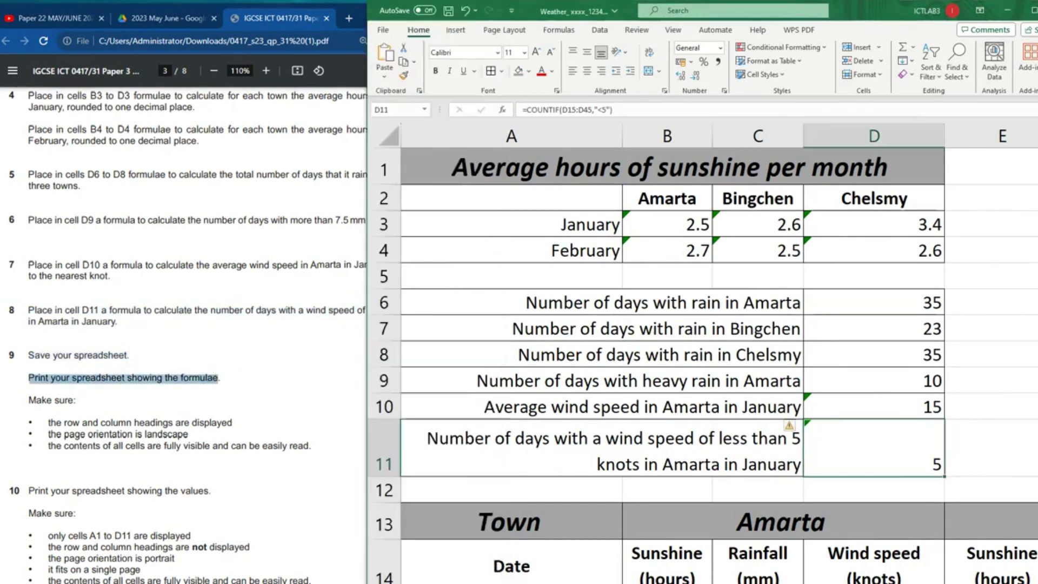
# Step: Maximize the Excel window and turn on Show Formulas for the weather sheet
pyautogui.doubleClick(500, 11)
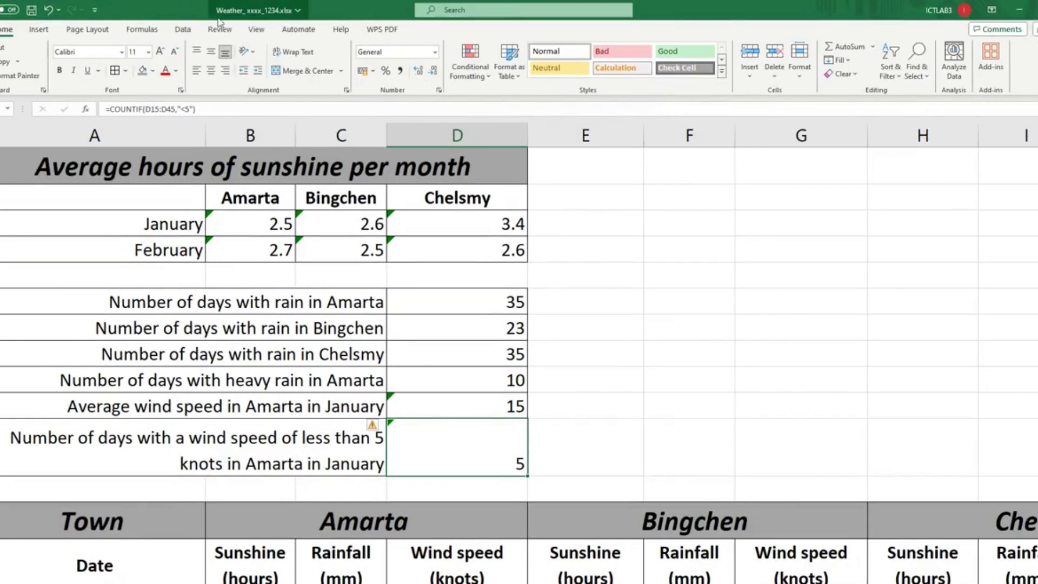
pyautogui.click(139, 31)
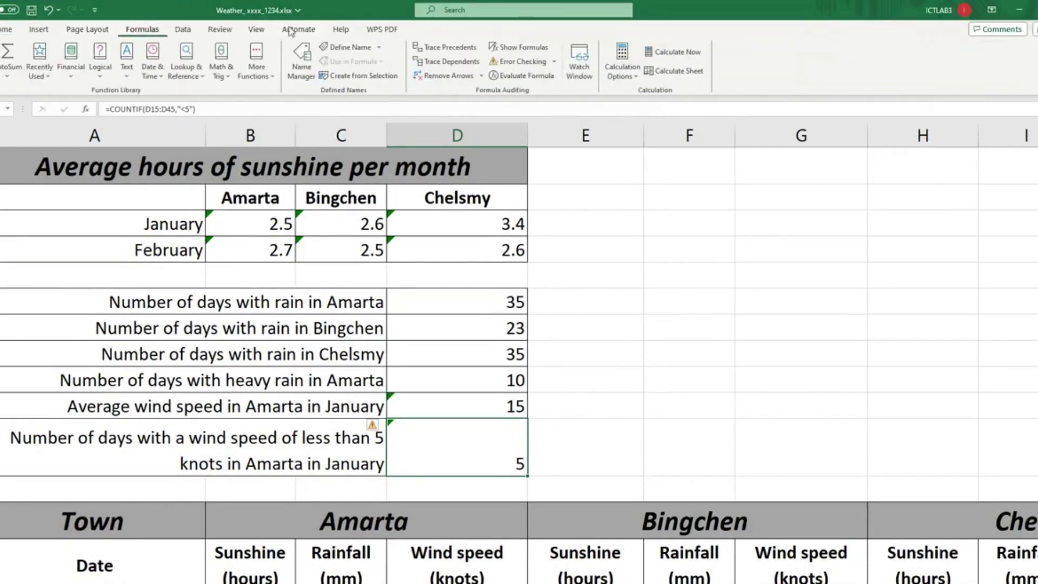
pyautogui.click(523, 49)
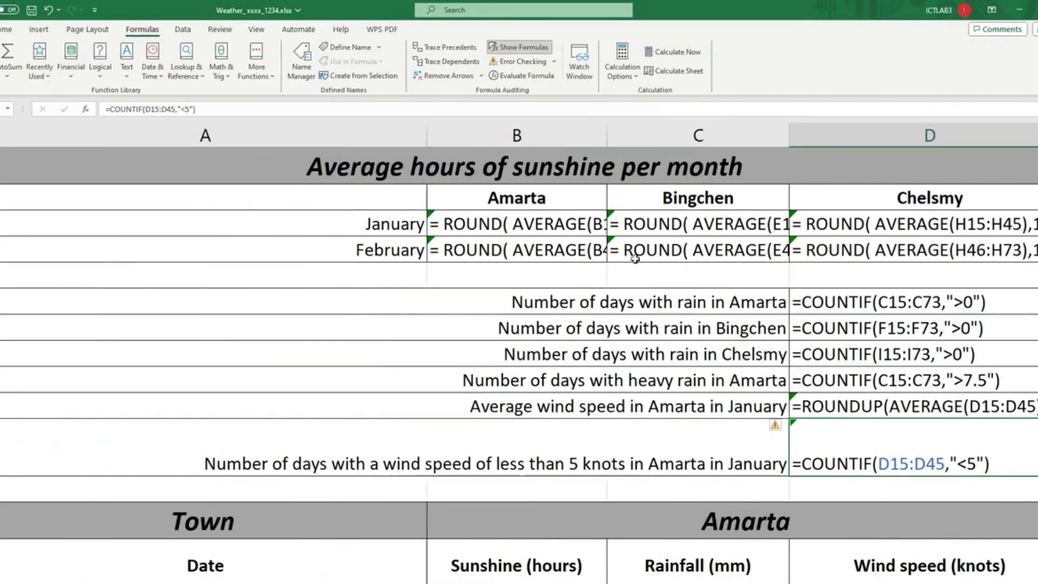
pyautogui.scroll(-10, 667, 308)
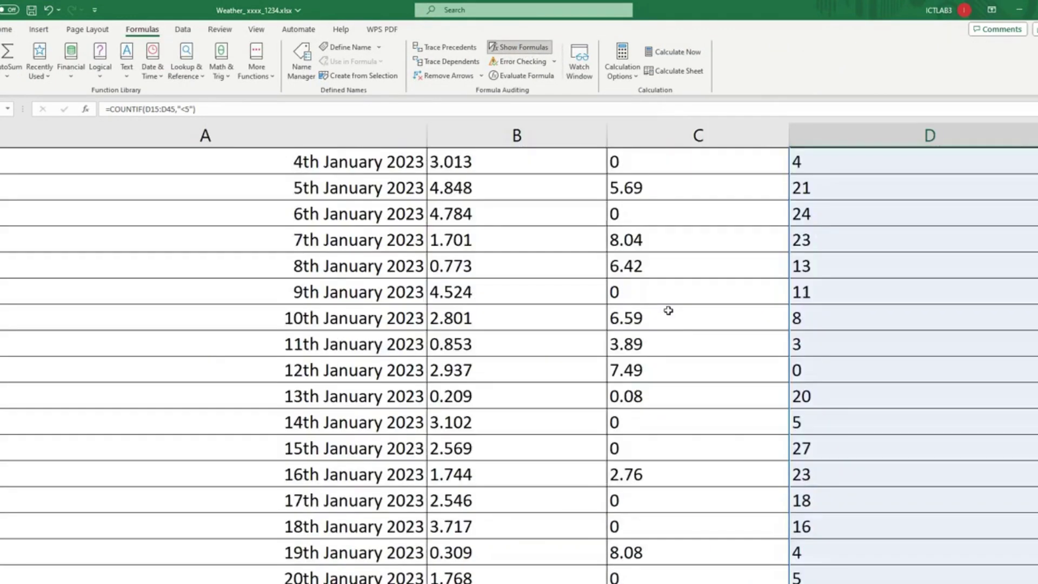
pyautogui.scroll(4, 668, 308)
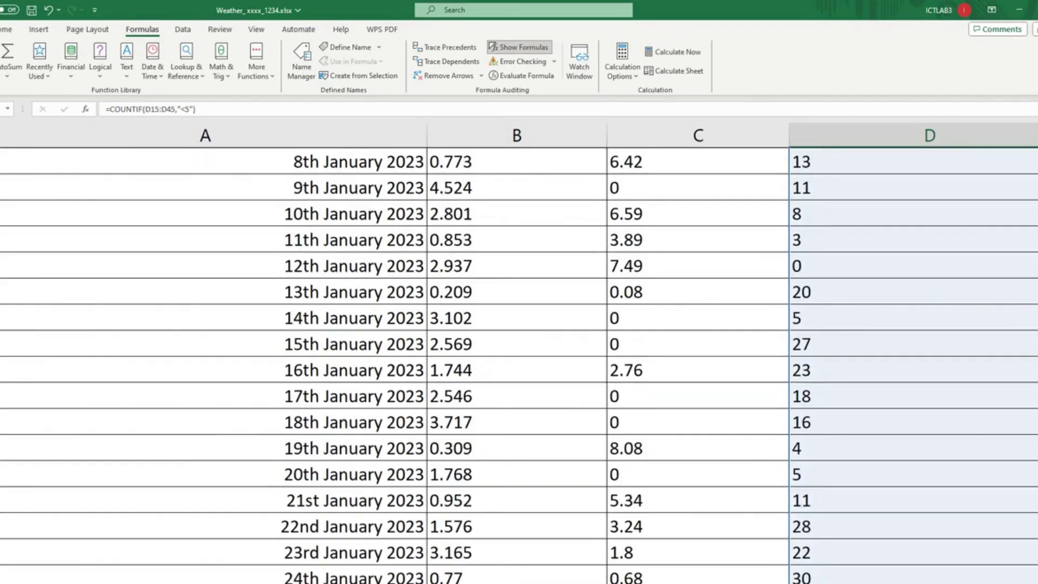
# Step: Highlight question 9's requirement to display the row and column headings in the exam paper, and return to Excel
pyautogui.hotkey('alt', 'Tab')
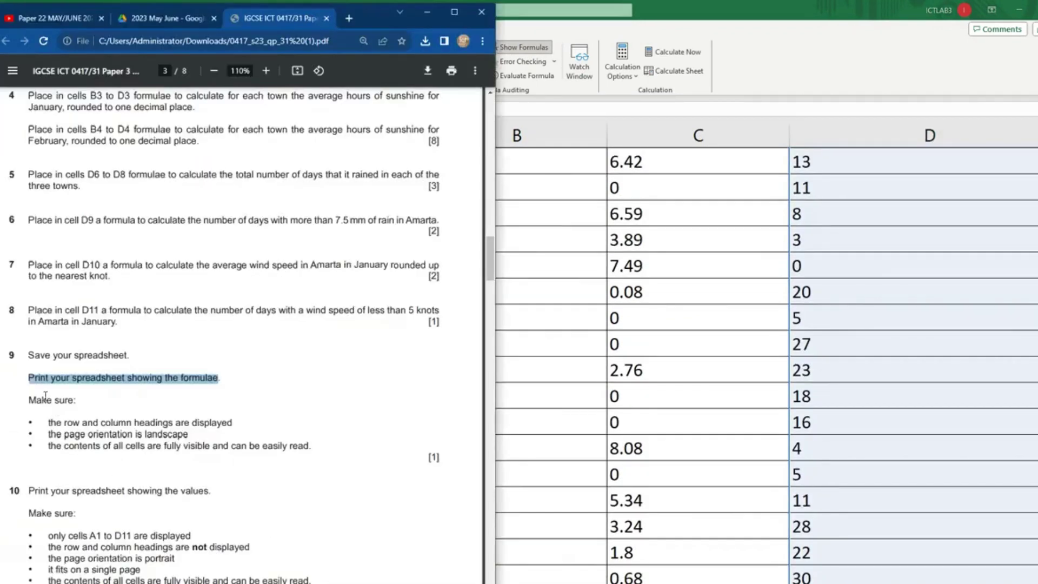
pyautogui.moveTo(52, 422); pyautogui.dragTo(232, 417)
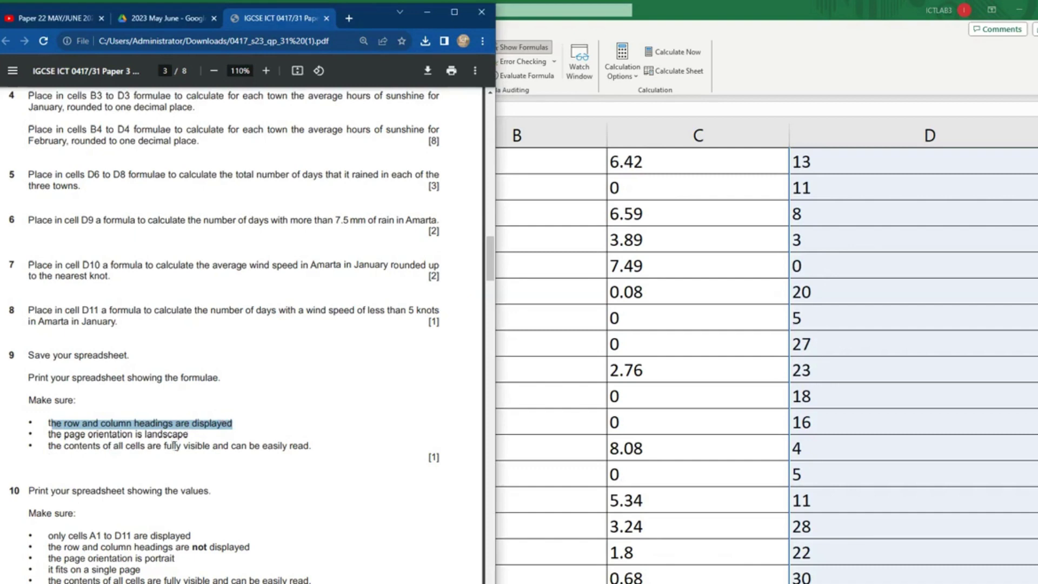
pyautogui.hotkey('alt', 'Tab')
# Step: Select the entire sheet and autofit all column widths to show the formulae in full
pyautogui.scroll(8, 539, 338)
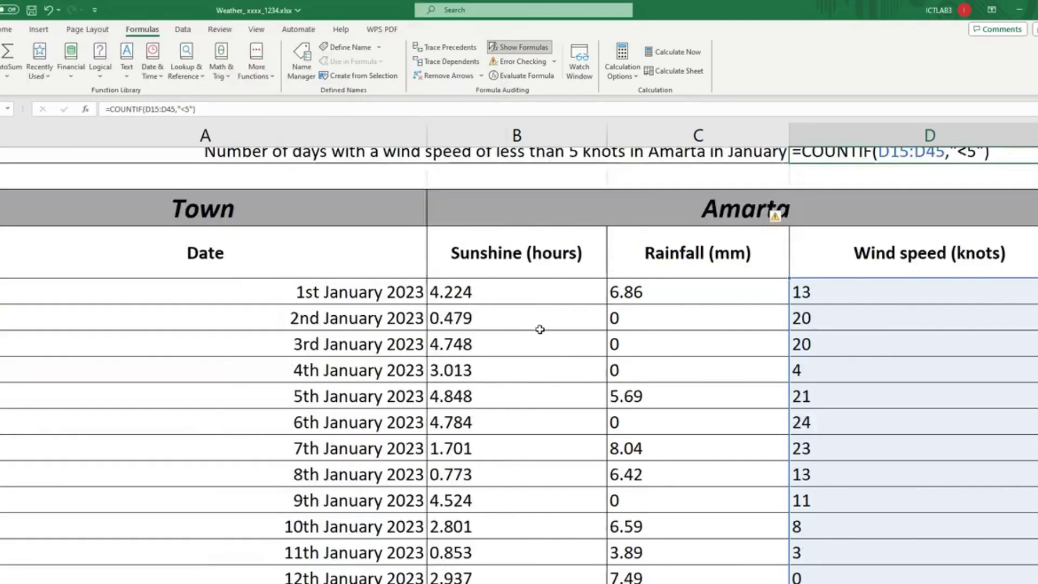
pyautogui.click(787, 223)
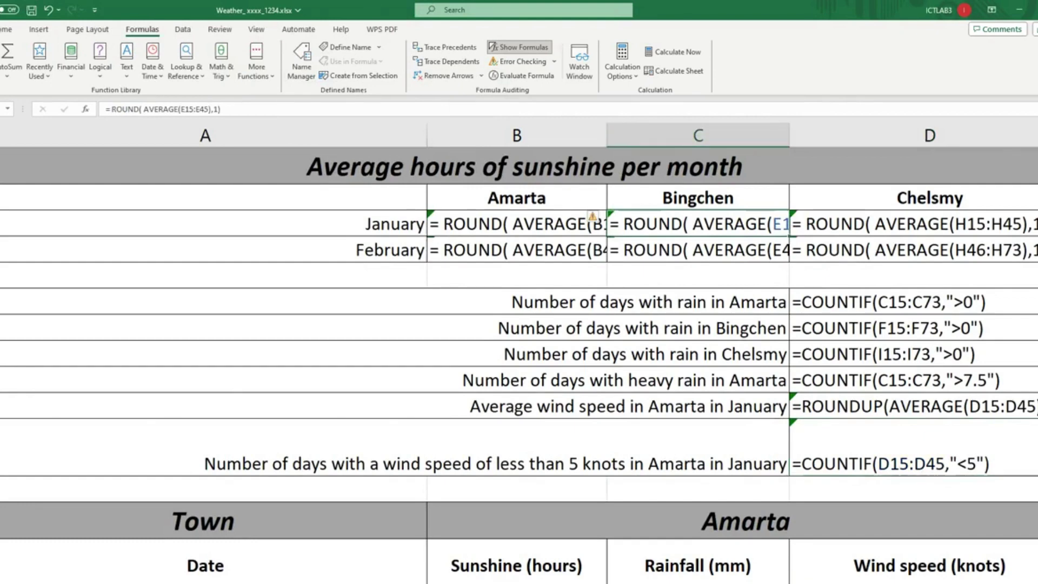
pyautogui.hotkey('ctrl', 'a')
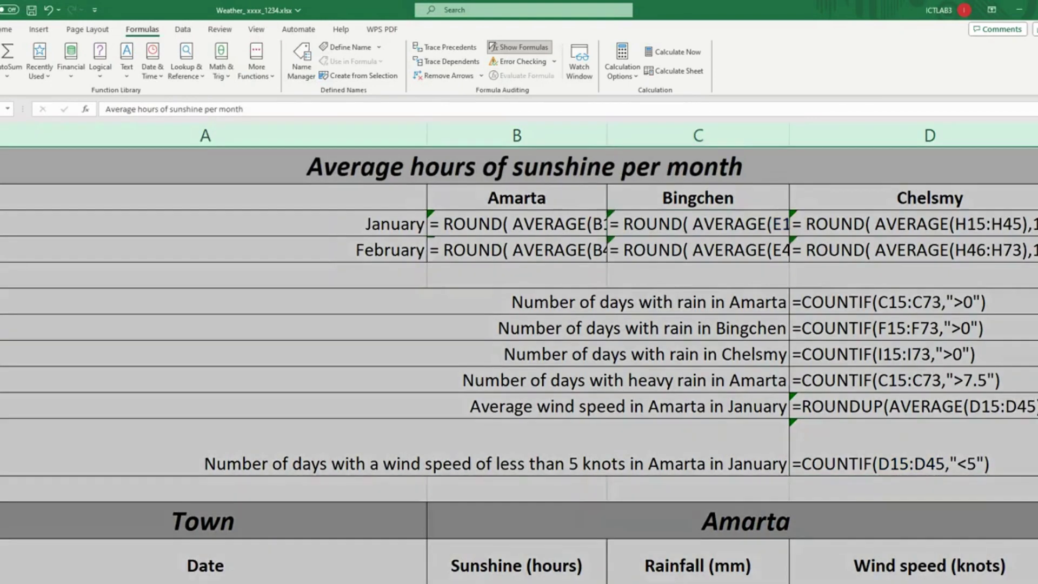
pyautogui.doubleClick(427, 132)
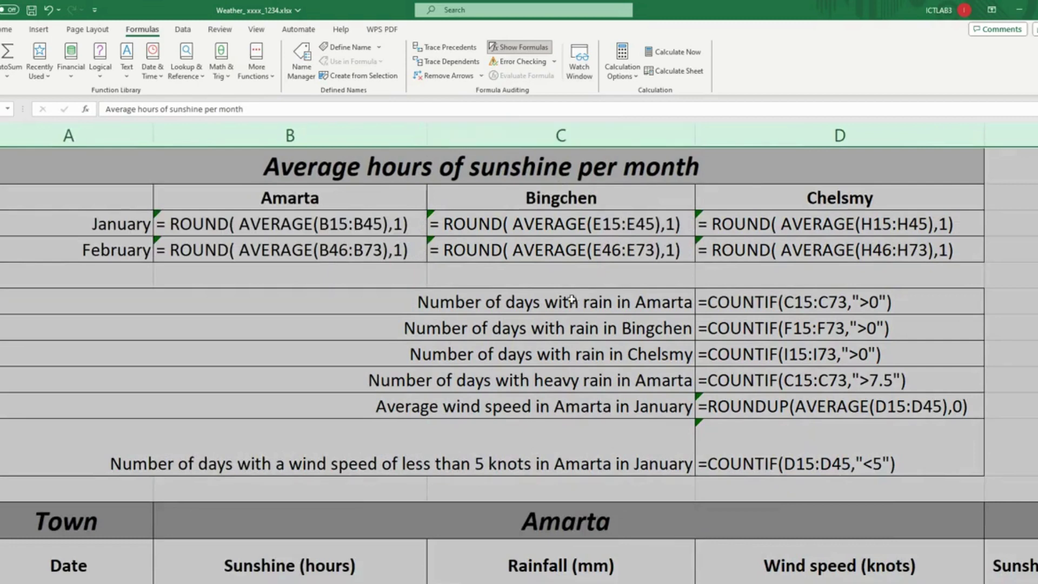
pyautogui.scroll(-15, 660, 292)
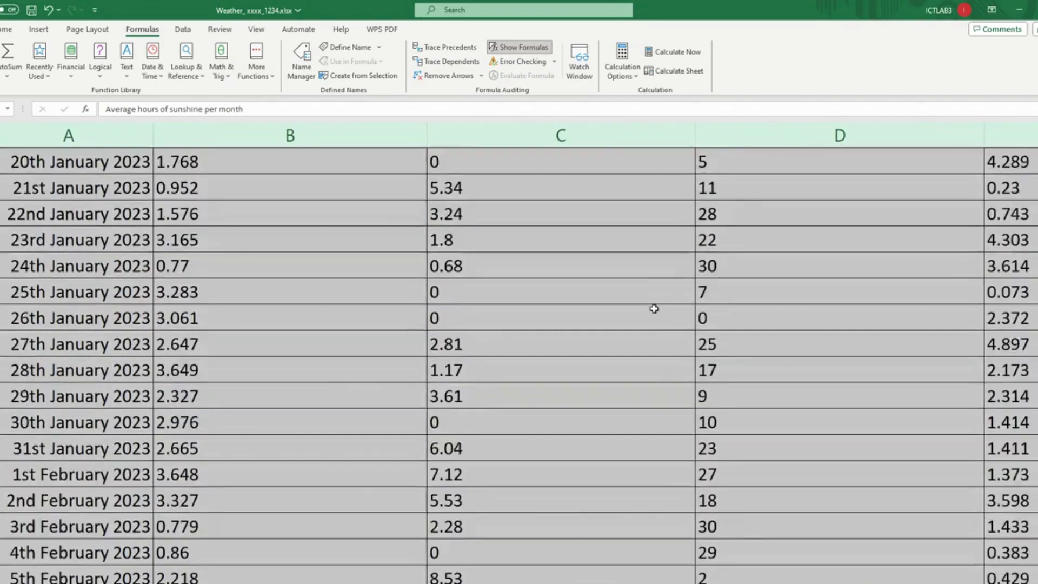
pyautogui.scroll(15, 657, 306)
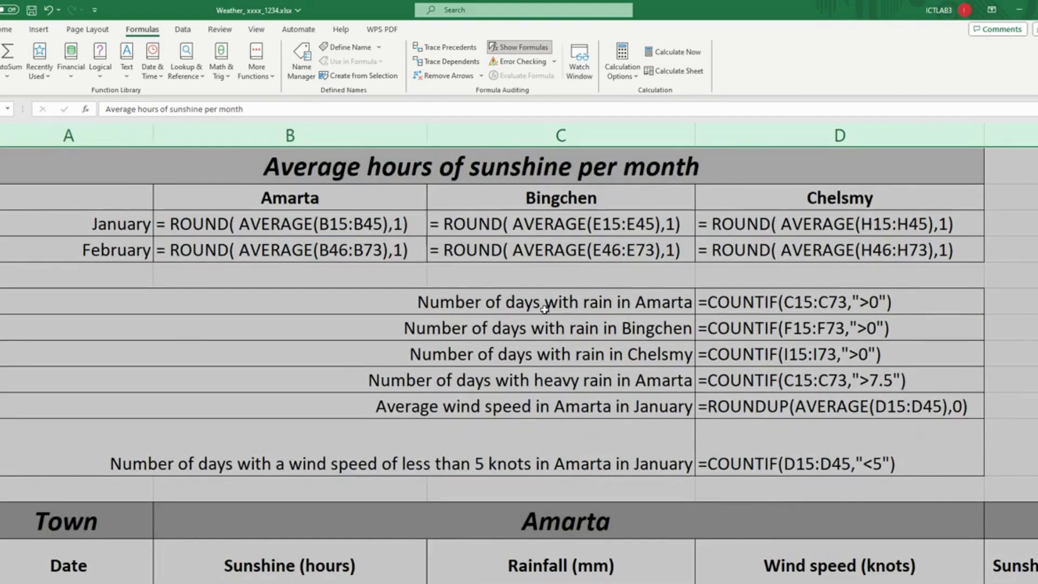
# Step: Open the print preview, check the Landscape Orientation setting and look through both pages of the formulae printout
pyautogui.hotkey('ctrl', 'p')
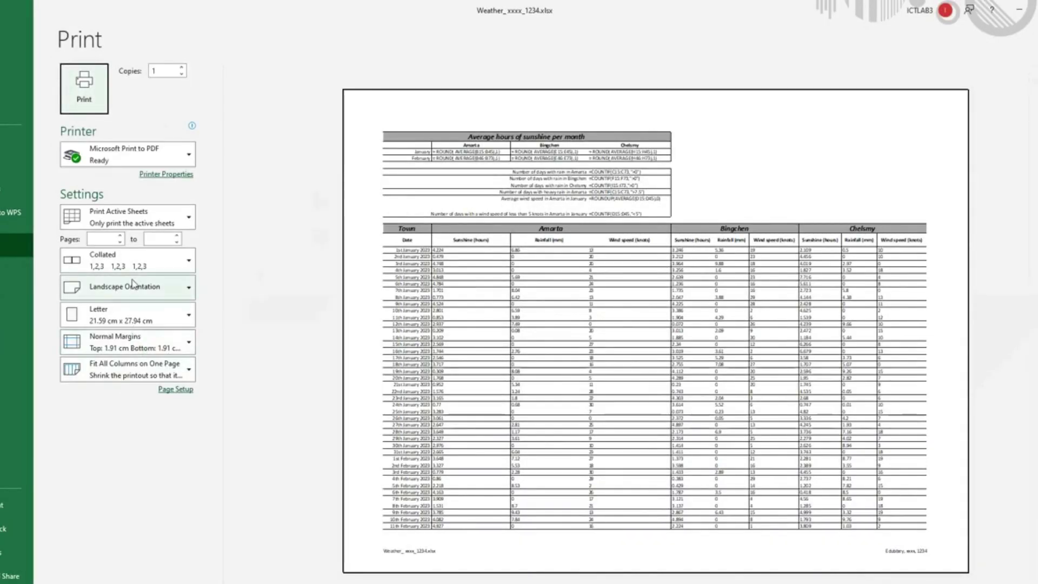
pyautogui.click(132, 291)
pyautogui.click(140, 291)
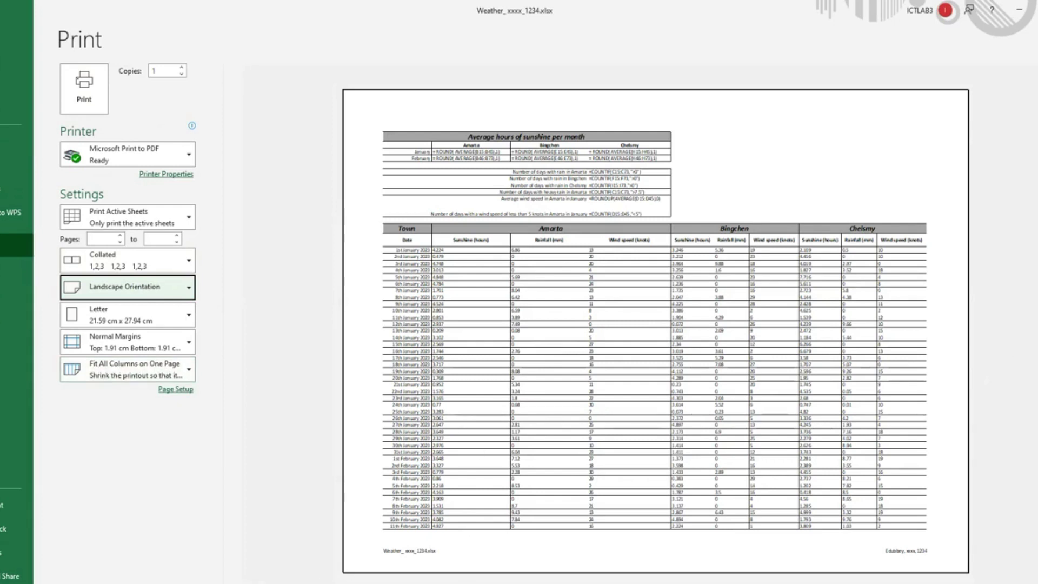
pyautogui.press('pagedown')
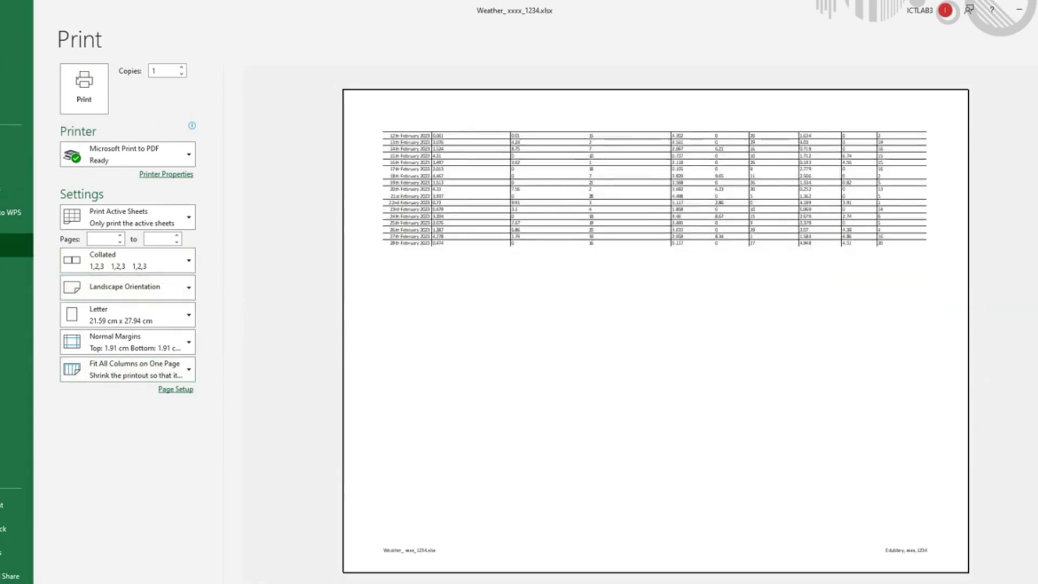
pyautogui.press('pageup')
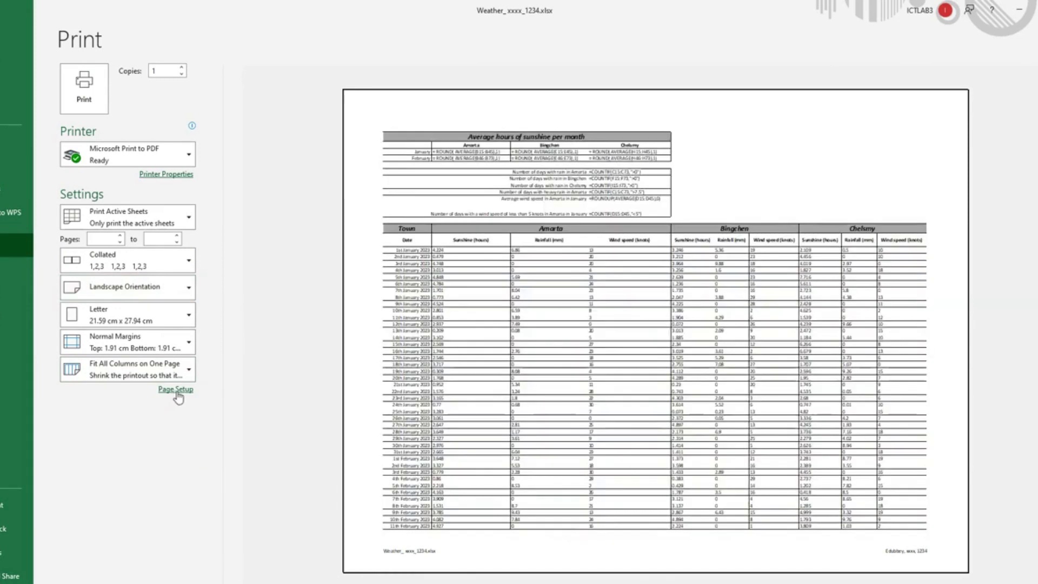
# Step: Enable row and column headings in the page setup and print the formulae sheet with Microsoft Print to PDF
pyautogui.click(169, 390)
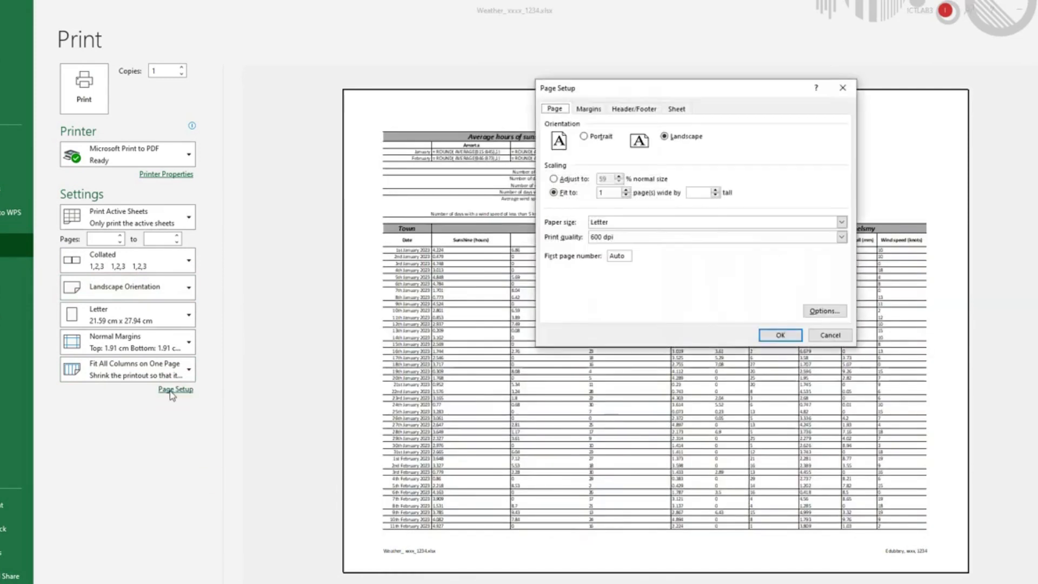
pyautogui.click(677, 110)
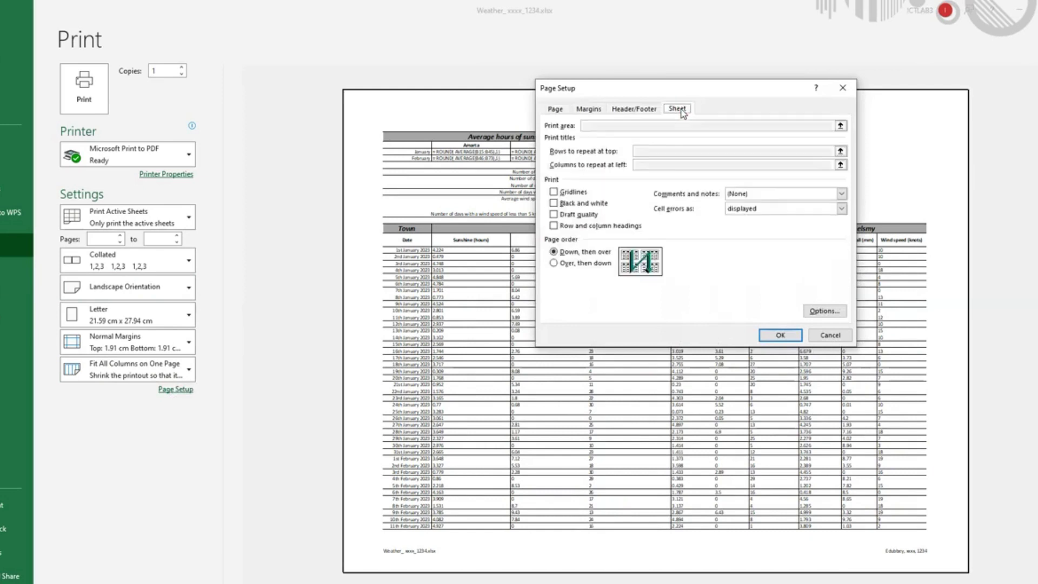
pyautogui.click(561, 228)
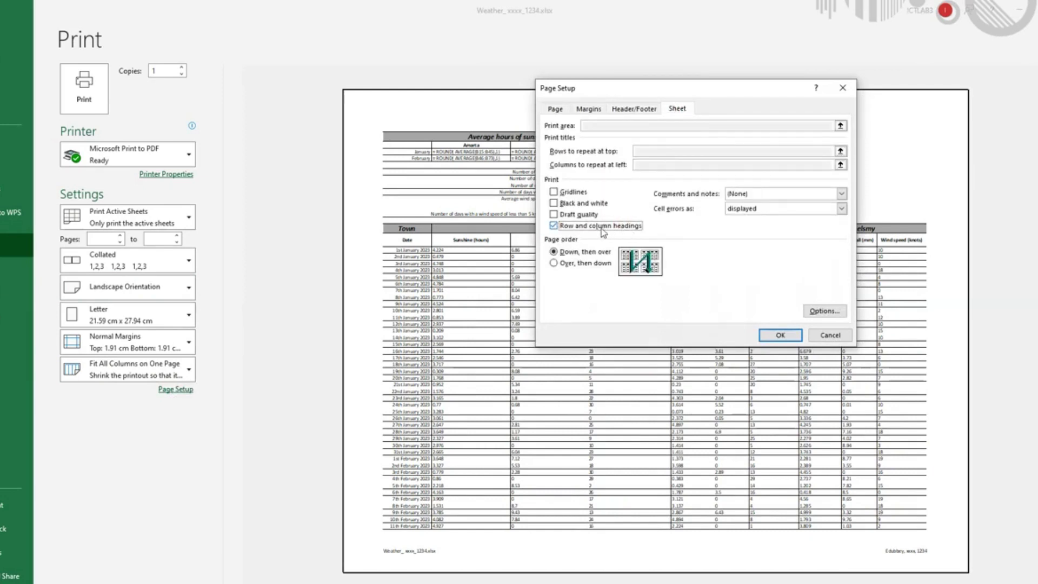
pyautogui.click(781, 334)
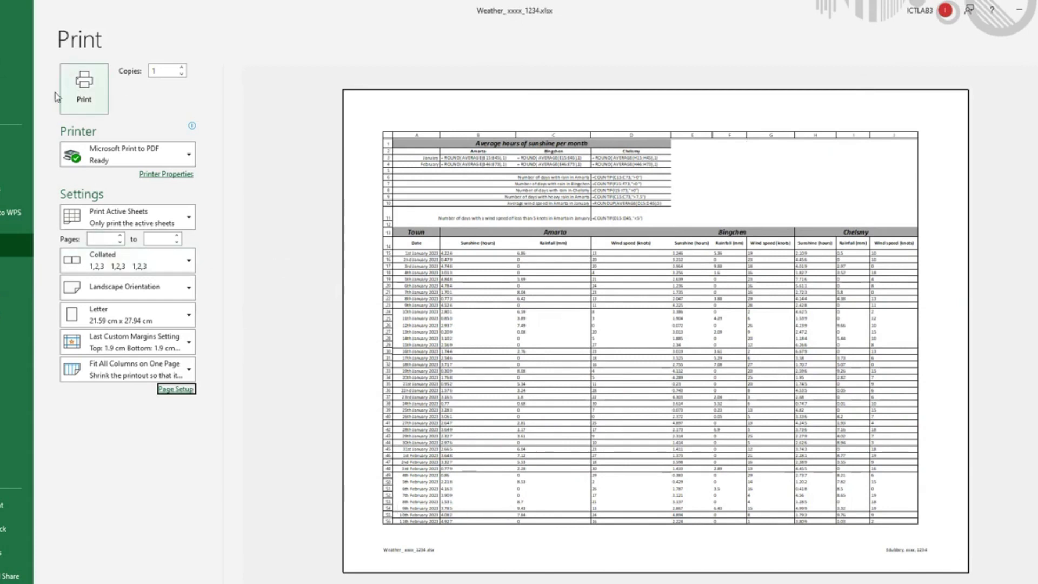
pyautogui.click(80, 96)
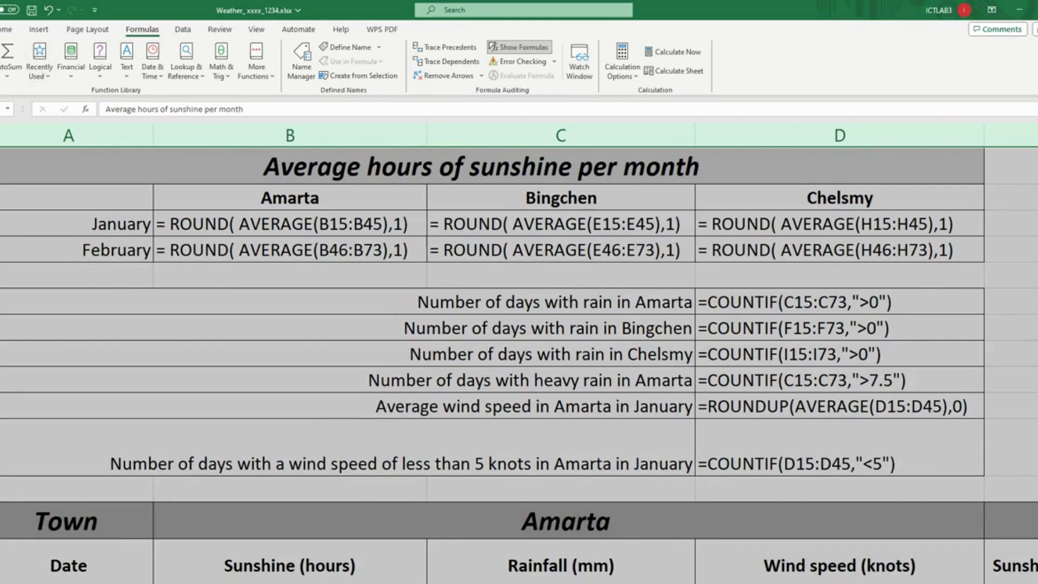
# Step: Read question 10 in the exam paper, return to Excel and turn off Show Formulas to display the values
pyautogui.click(265, 562)
pyautogui.scroll(-3, 87, 380)
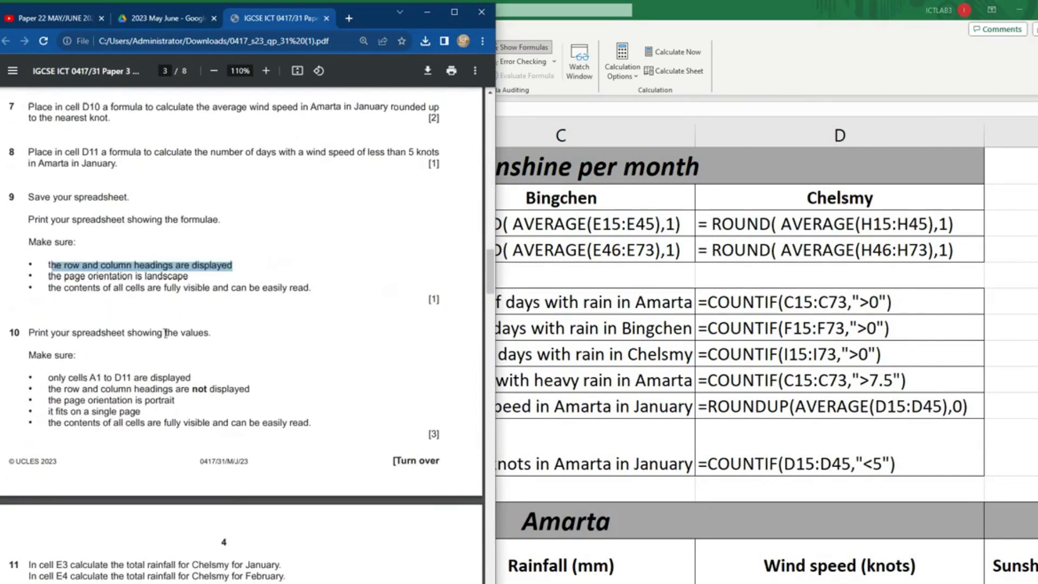
pyautogui.hotkey('alt', 'Tab')
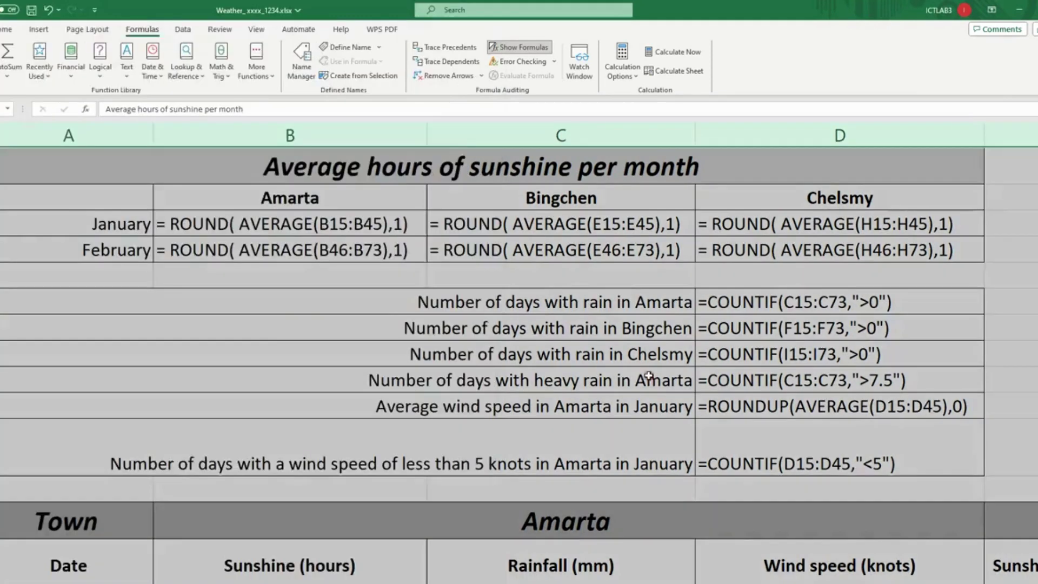
pyautogui.click(285, 328)
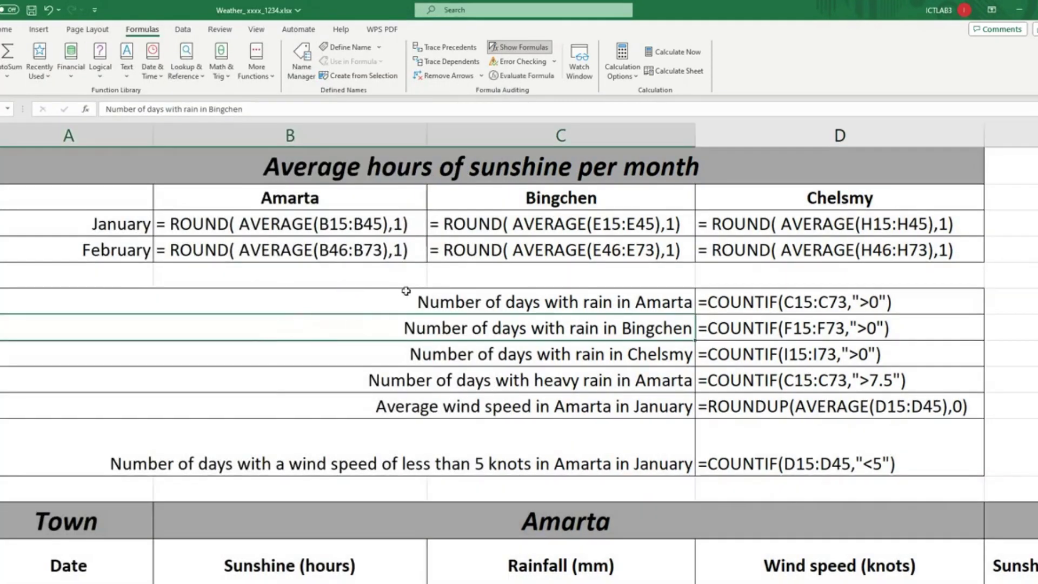
pyautogui.click(528, 49)
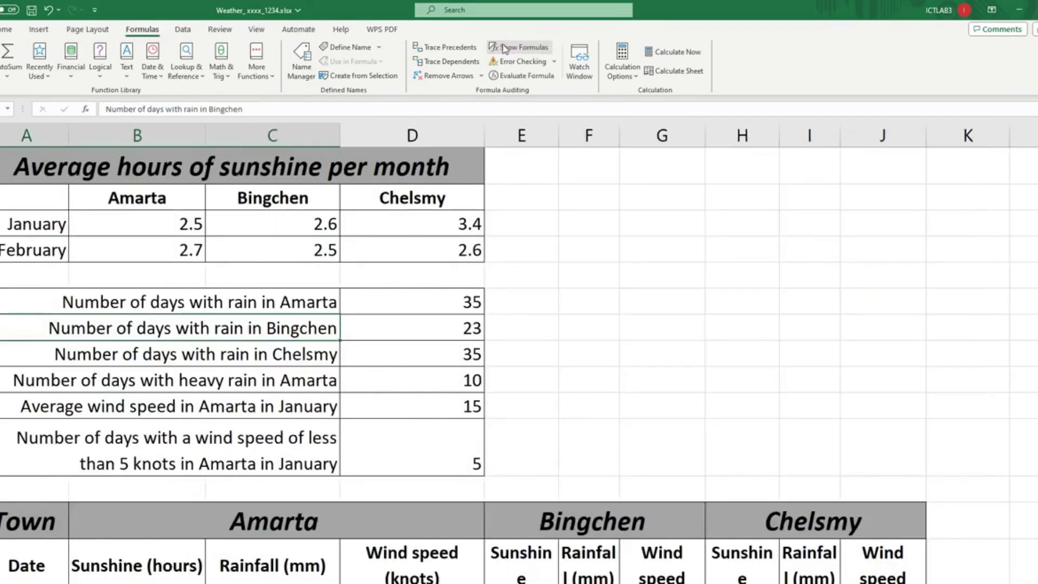
# Step: Undo the column autofit on the weather sheet to restore the earlier column widths
pyautogui.scroll(-5, 536, 345)
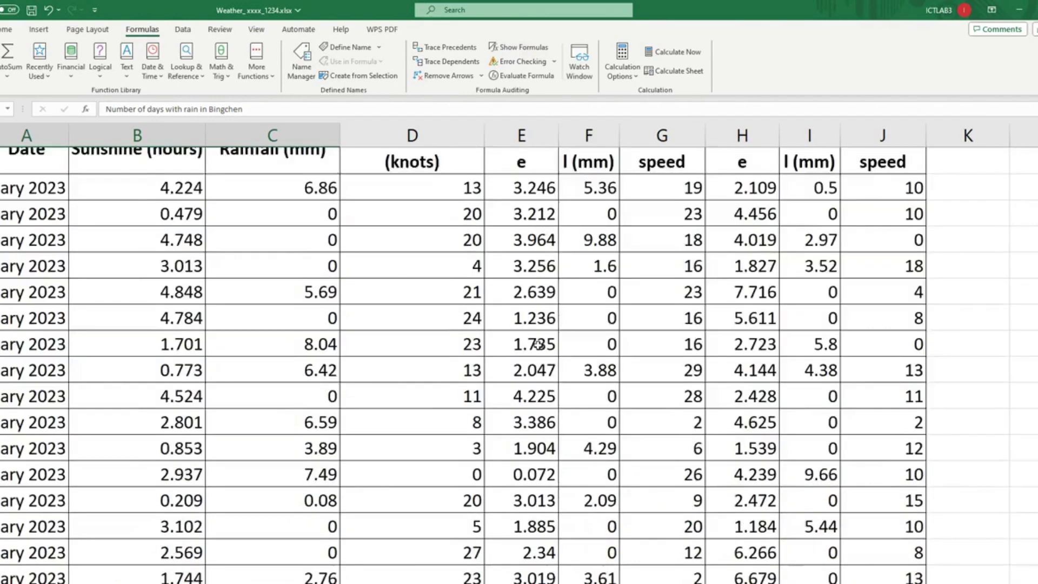
pyautogui.scroll(-8, 537, 344)
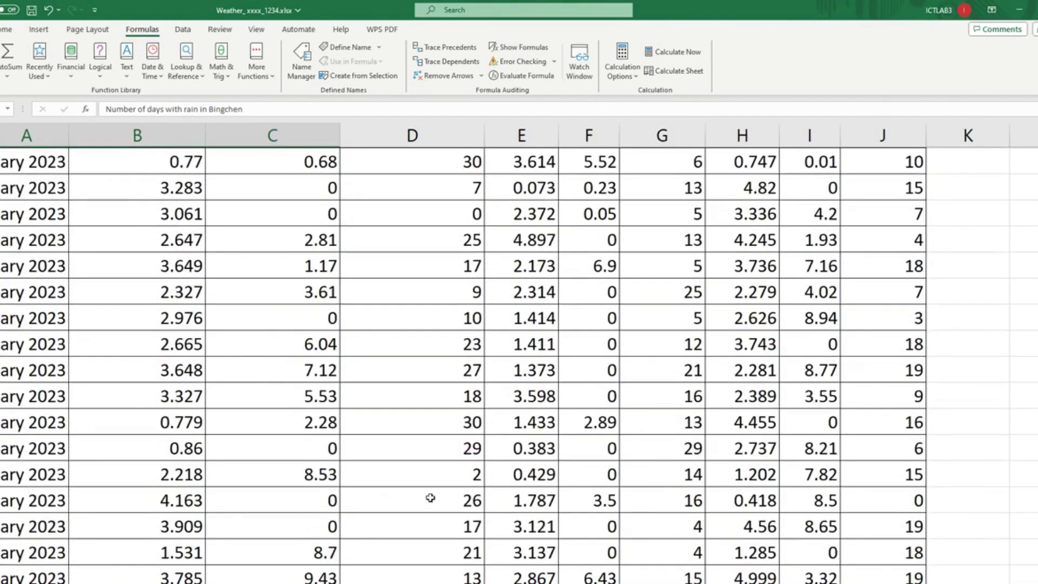
pyautogui.scroll(-2, 519, 351)
pyautogui.scroll(1, 519, 351)
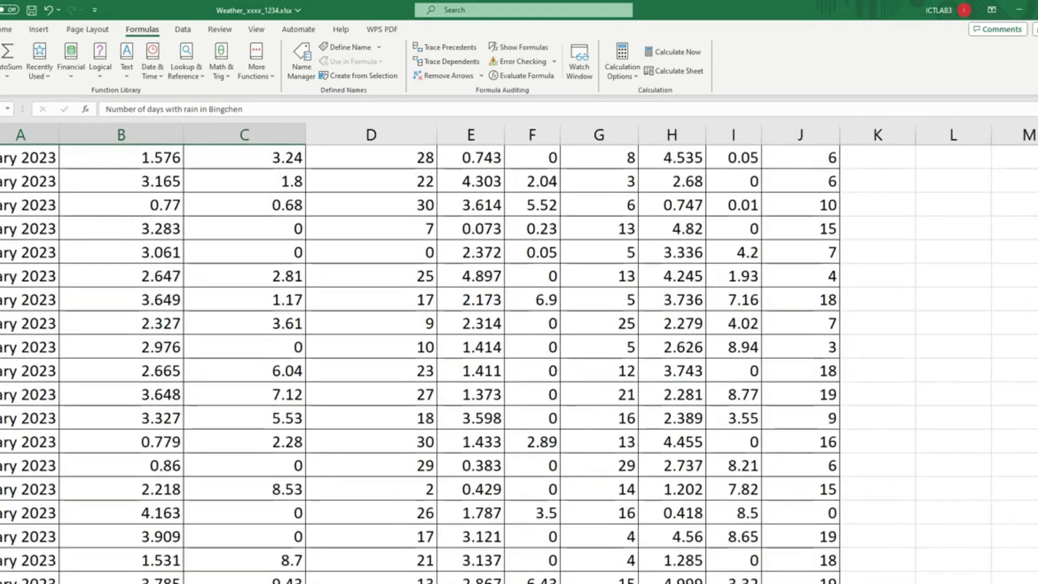
pyautogui.scroll(10, 405, 371)
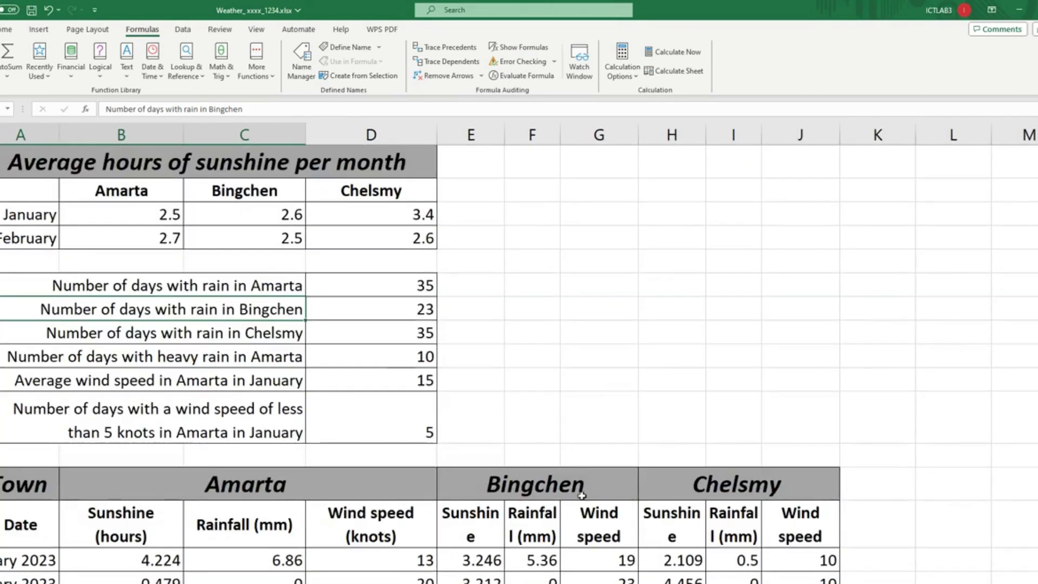
pyautogui.hscroll(2, 519, 351)
pyautogui.hscroll(-2, 519, 351)
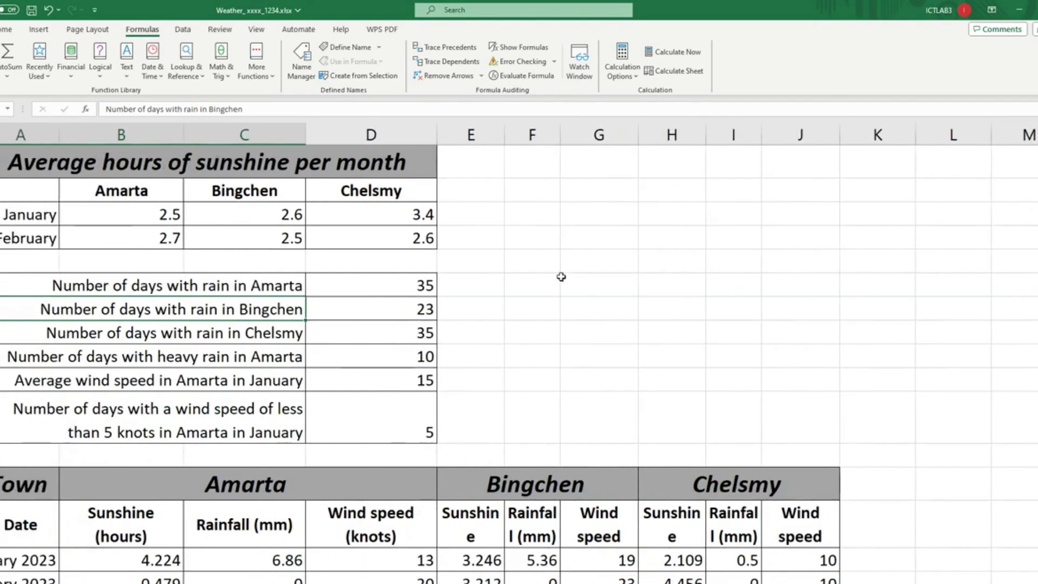
pyautogui.click(491, 274)
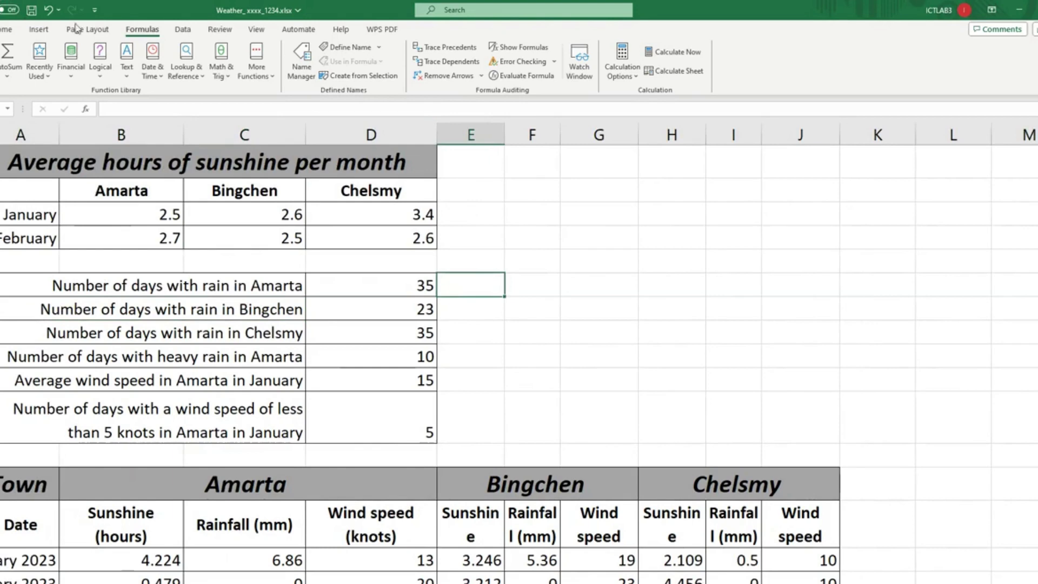
pyautogui.click(49, 10)
pyautogui.click(48, 10)
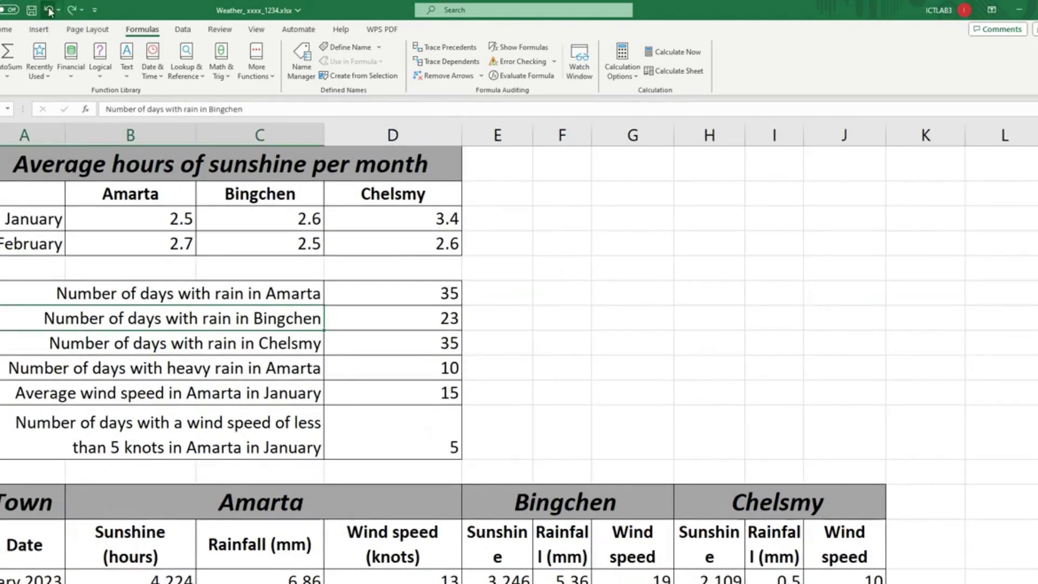
pyautogui.click(48, 10)
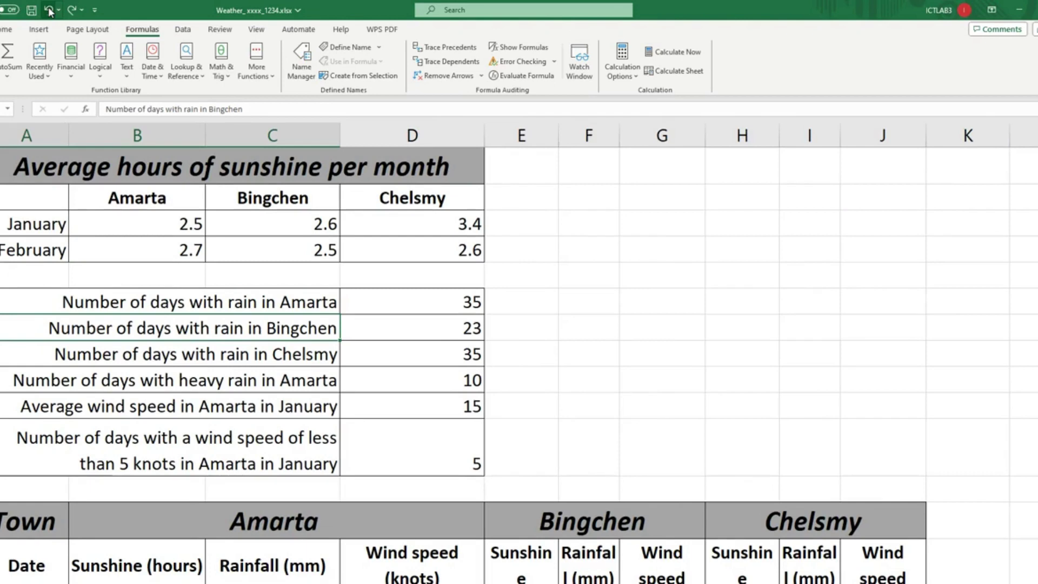
pyautogui.click(49, 10)
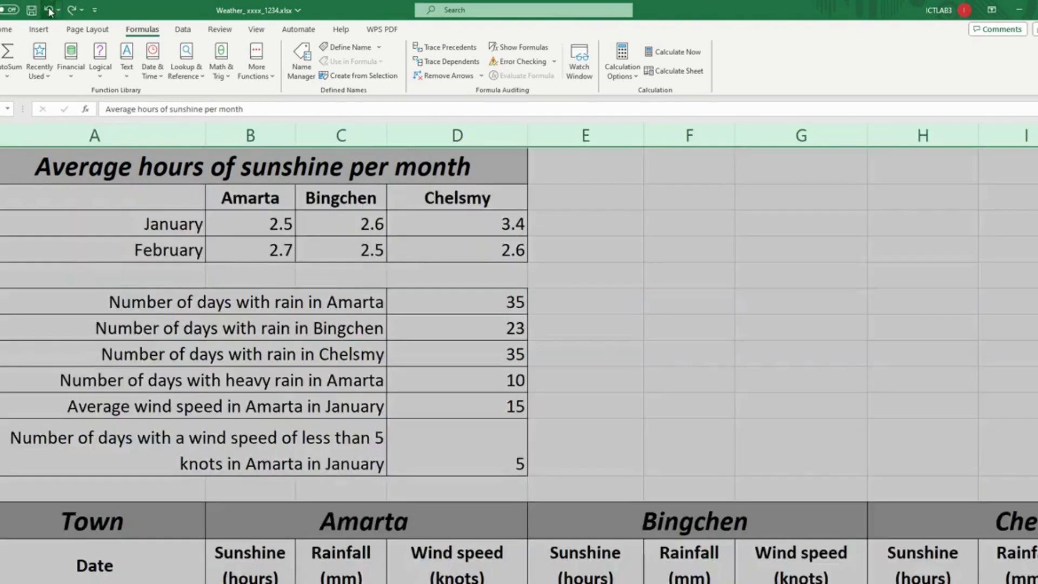
# Step: Undo the wind speed formula entry in D11, and redo it to restore the formula
pyautogui.scroll(-4, 465, 333)
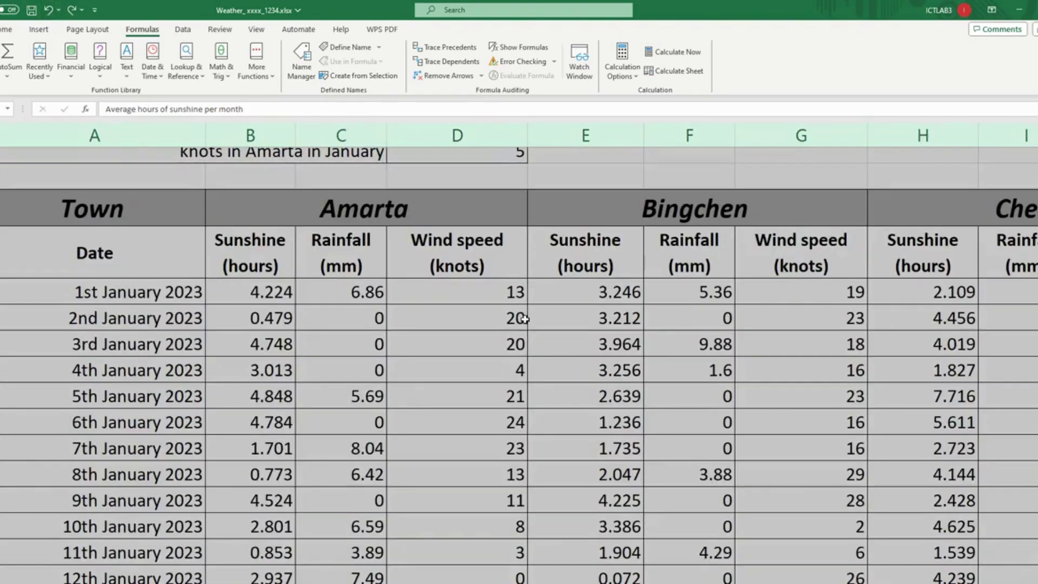
pyautogui.scroll(1, 521, 306)
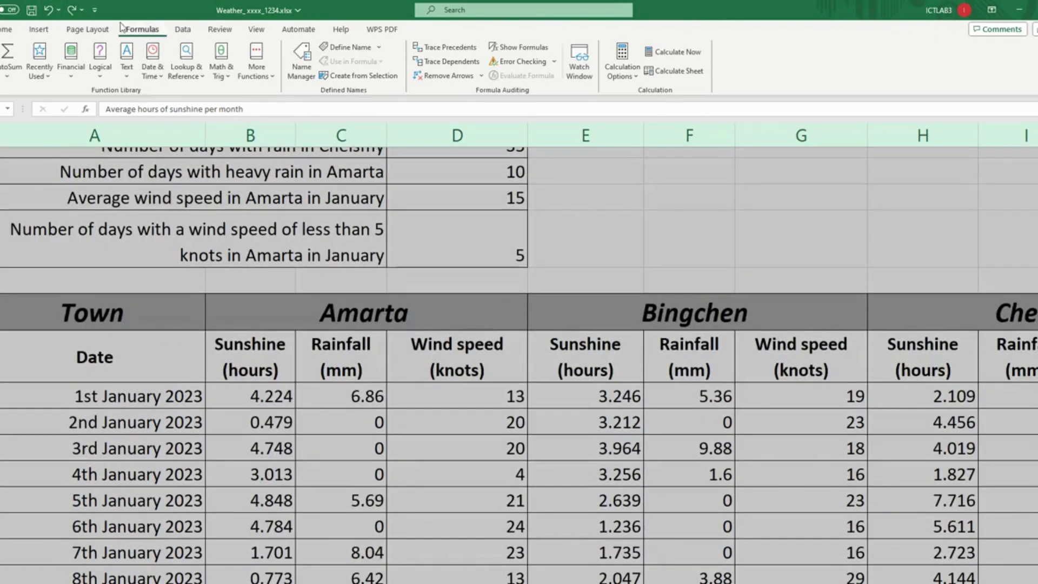
pyautogui.click(49, 9)
pyautogui.scroll(3, 365, 498)
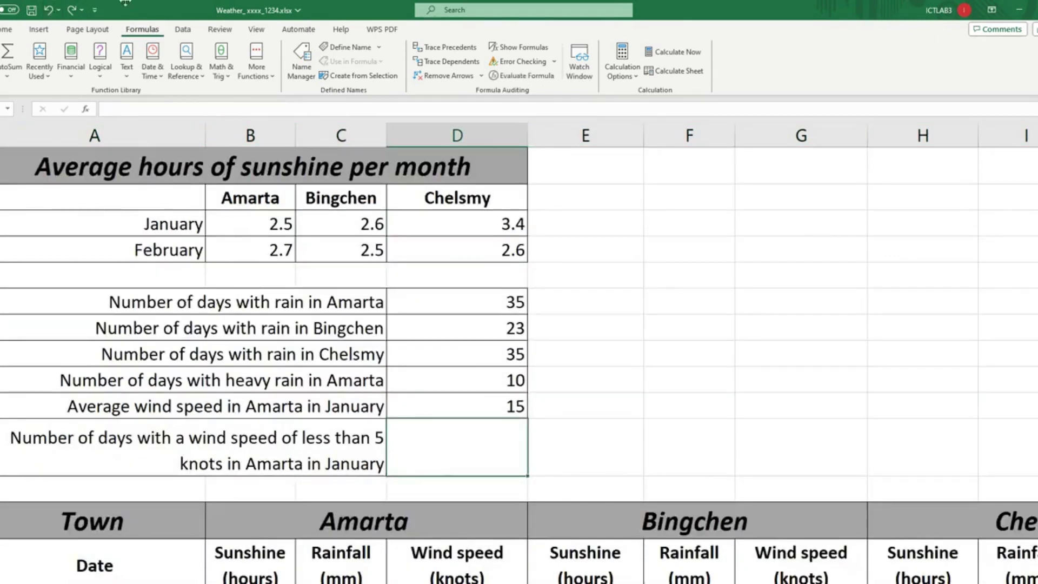
pyautogui.click(69, 11)
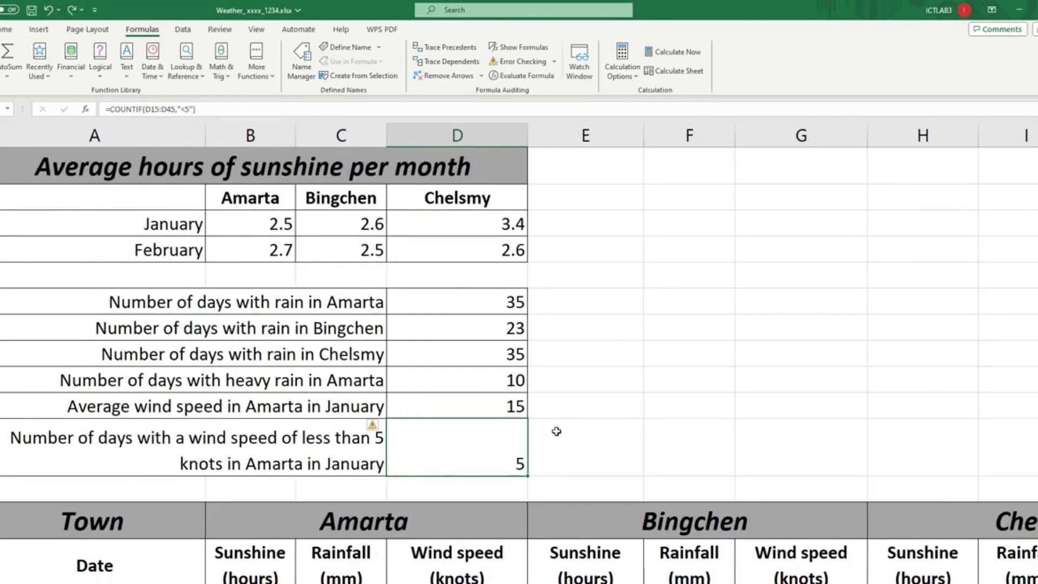
pyautogui.click(732, 411)
pyautogui.scroll(-6, 568, 387)
pyautogui.scroll(-11, 567, 391)
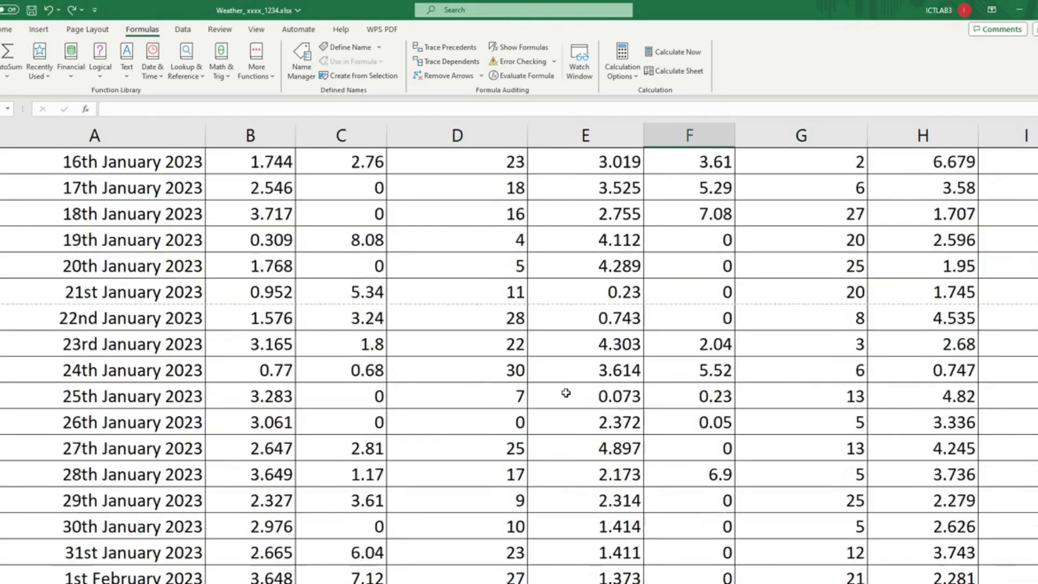
pyautogui.scroll(4, 566, 393)
pyautogui.scroll(11, 565, 391)
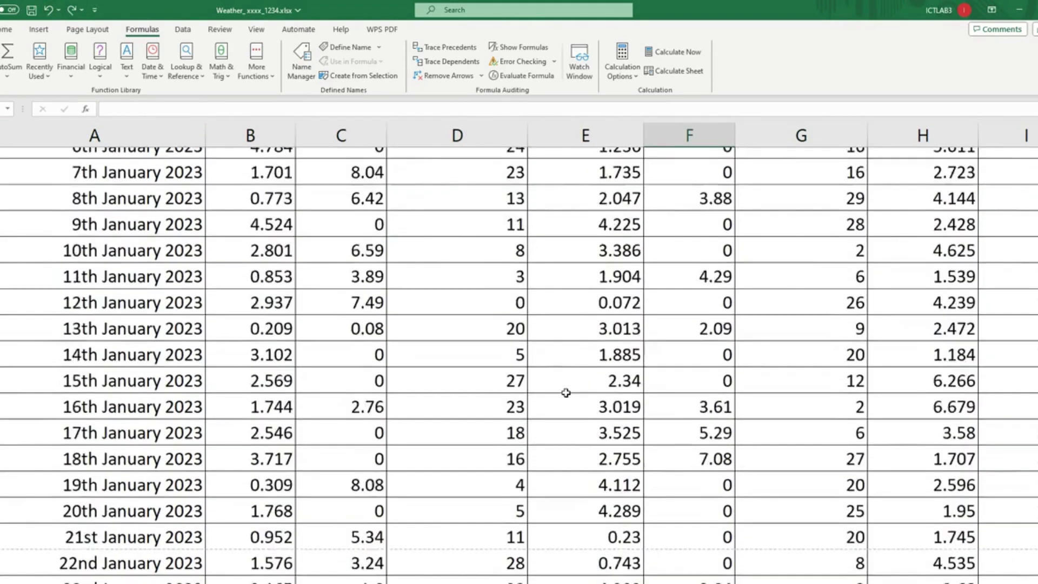
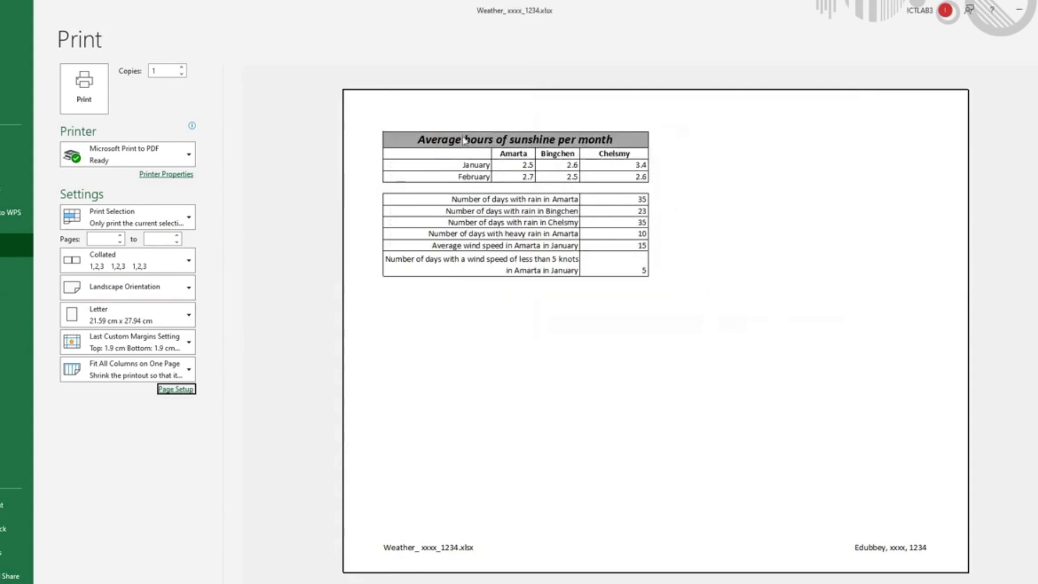
# Step: Check question 10's orientation requirement in the exam paper and set the printout of the selection to Portrait Orientation
pyautogui.hotkey('alt', 'Tab')
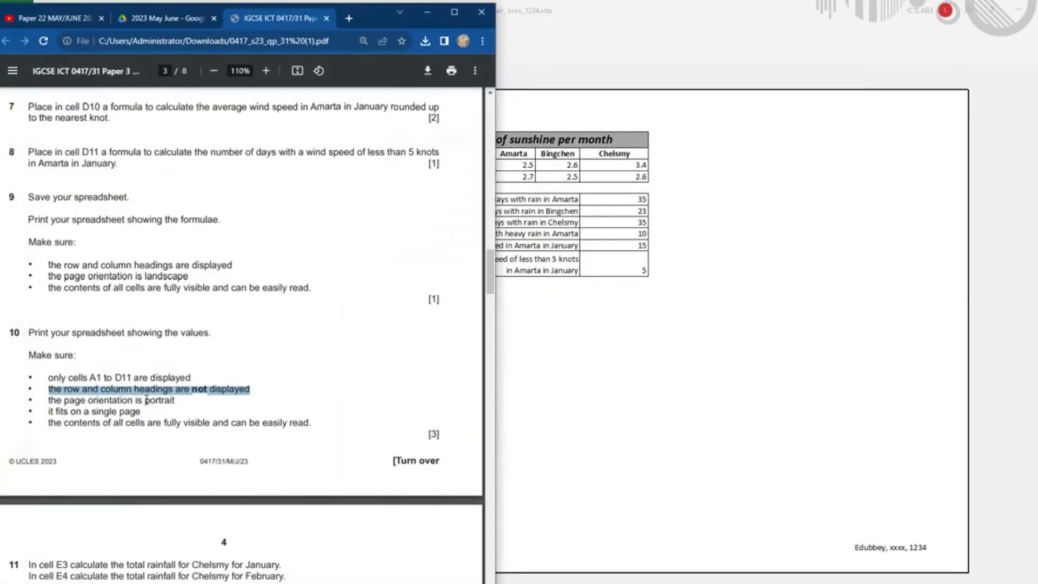
pyautogui.click(633, 383)
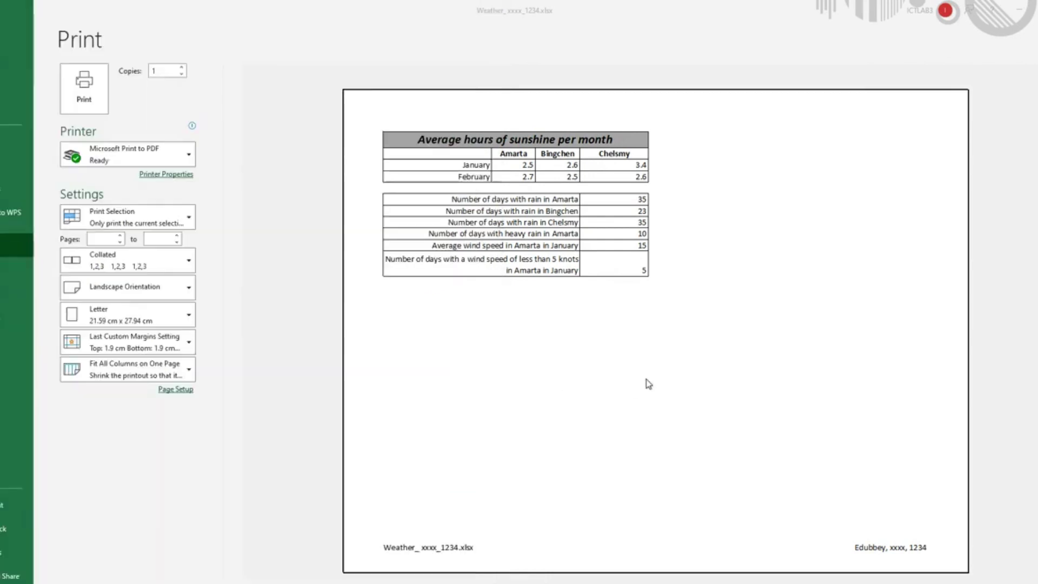
pyautogui.click(124, 295)
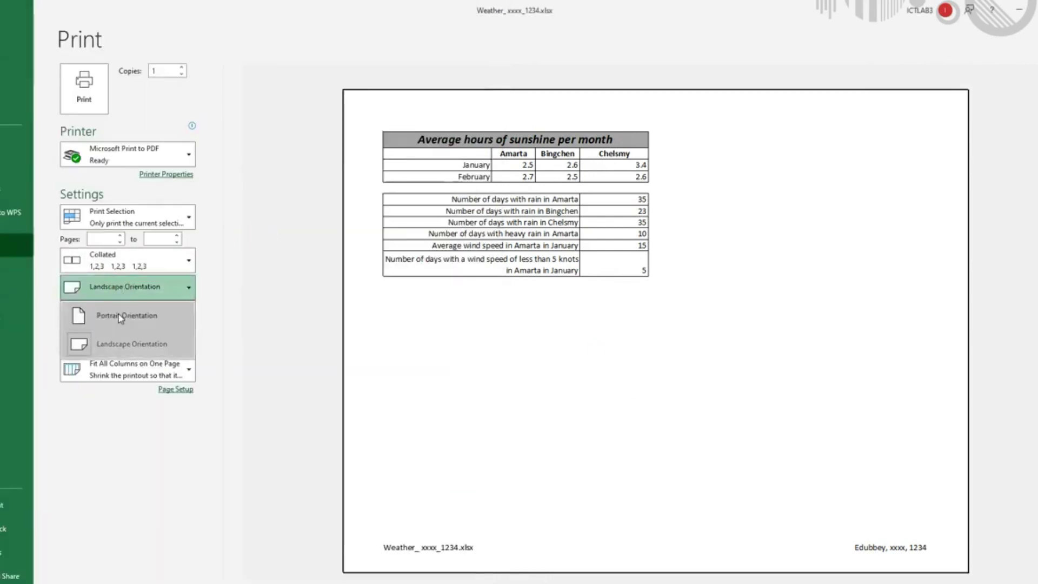
pyautogui.click(184, 345)
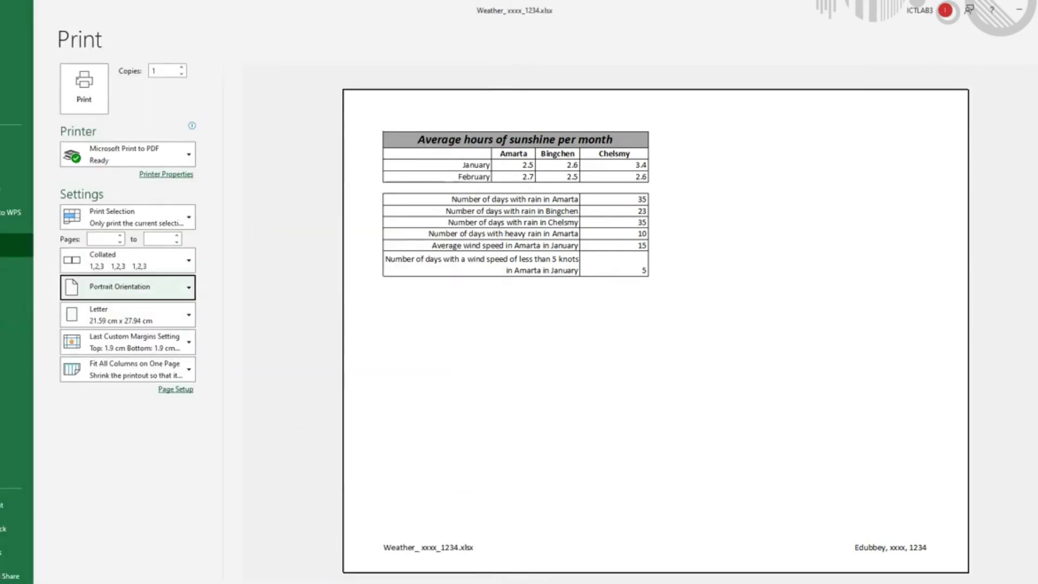
# Step: Highlight question 10's single-page requirement in the exam paper and compare the remaining requirements with the print preview
pyautogui.moveTo(310, 583)
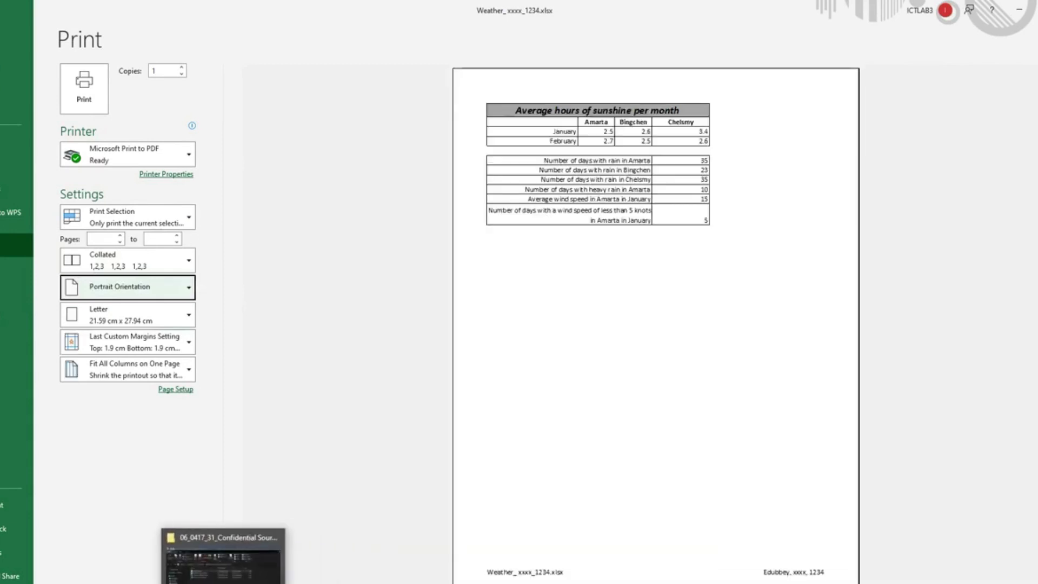
pyautogui.click(223, 556)
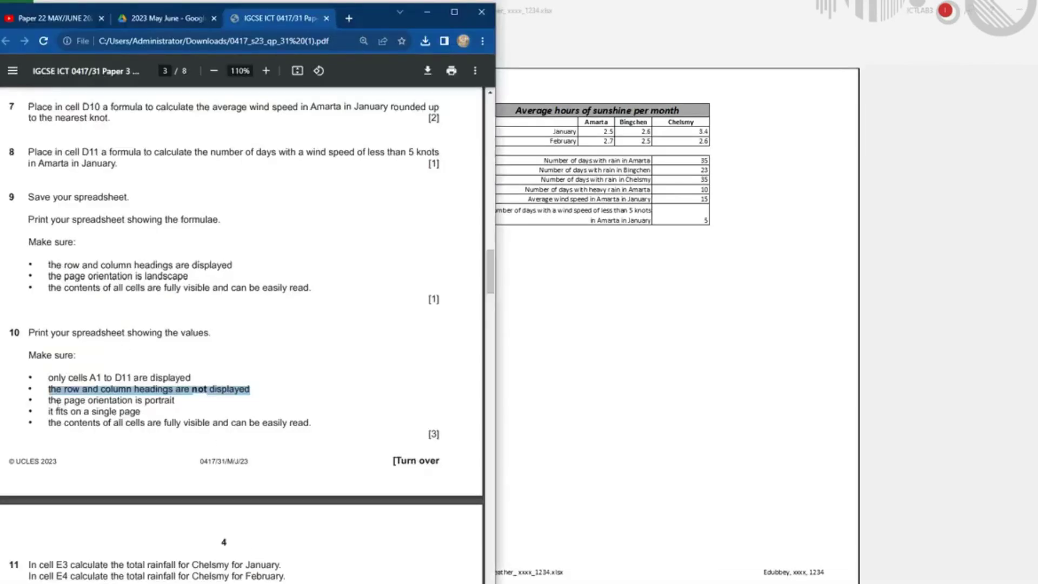
pyautogui.moveTo(50, 411); pyautogui.dragTo(134, 410)
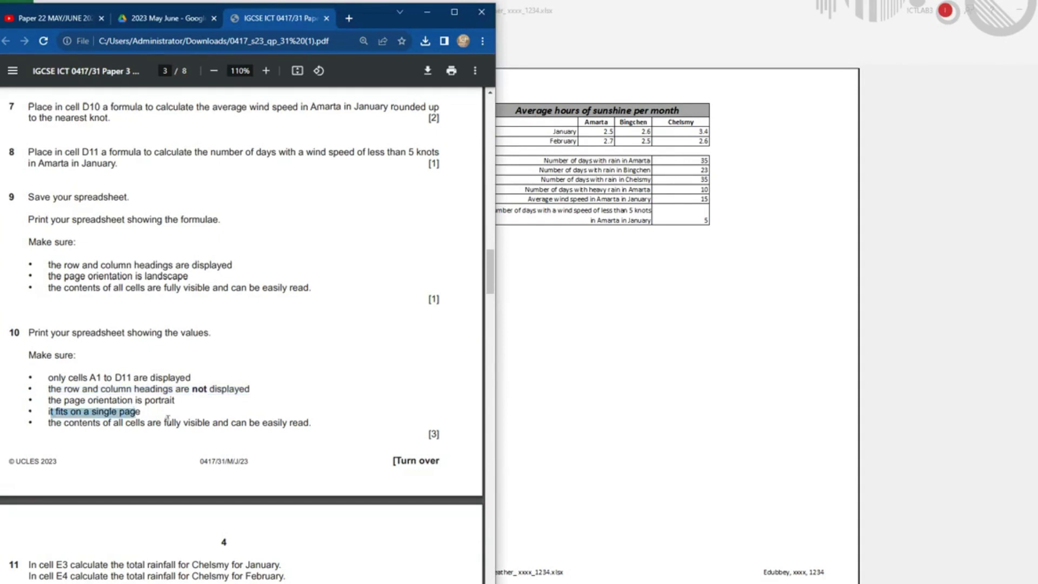
pyautogui.click(627, 328)
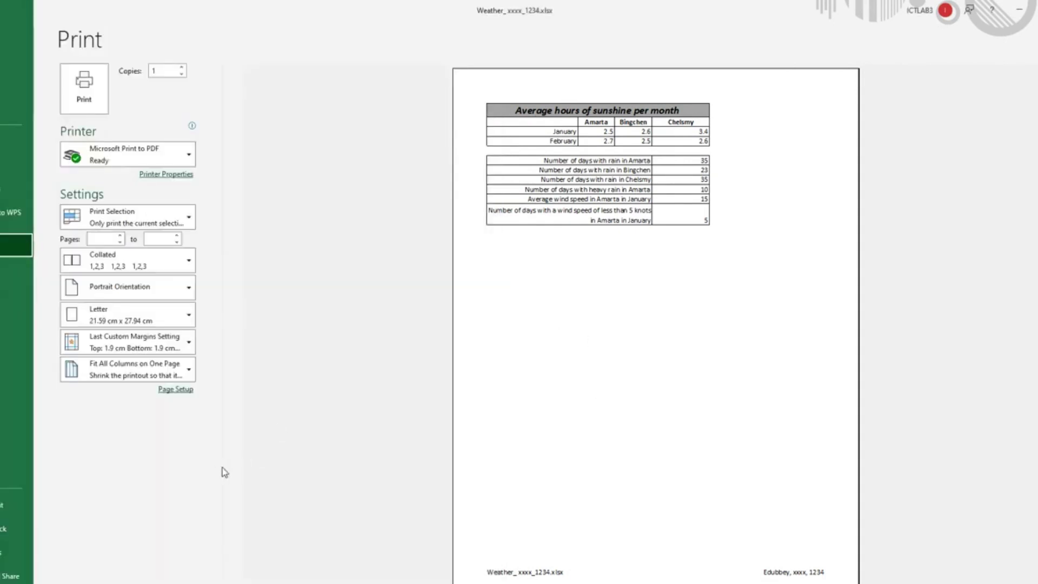
pyautogui.hotkey('alt', 'Tab')
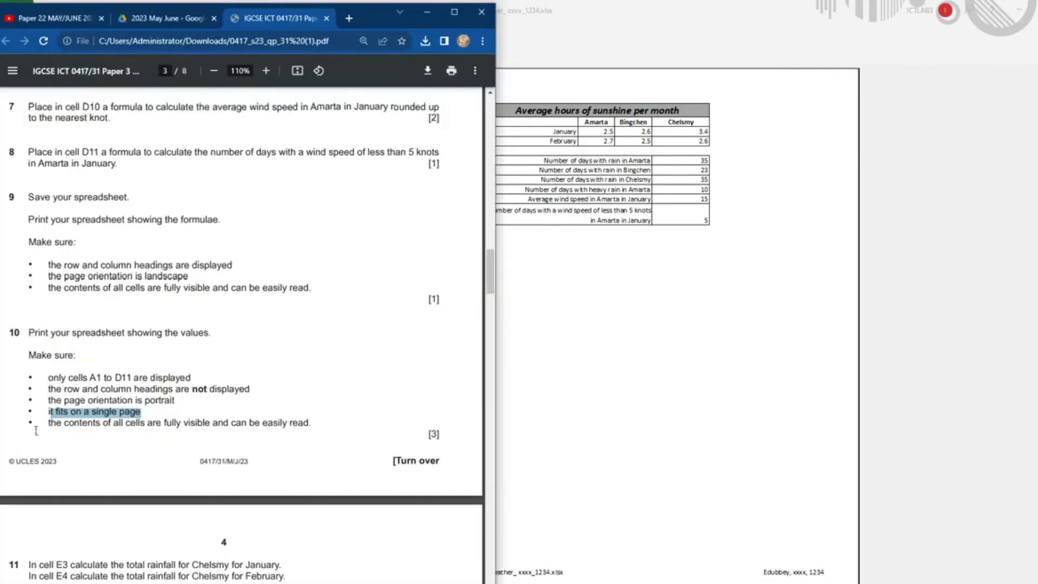
pyautogui.click(780, 291)
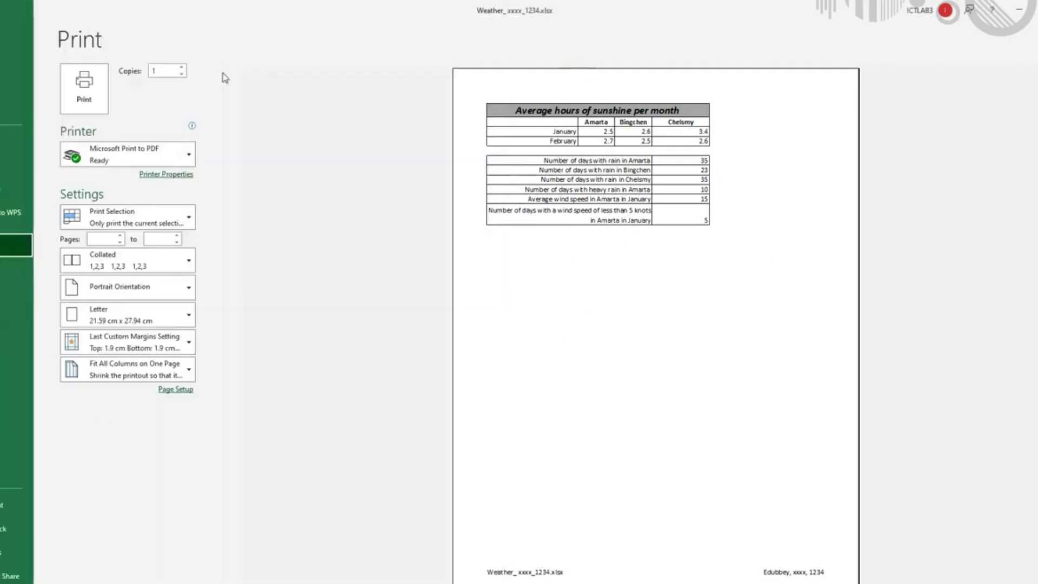
# Step: Print the selected weather cells in portrait, and check question 11 in the exam paper
pyautogui.click(92, 95)
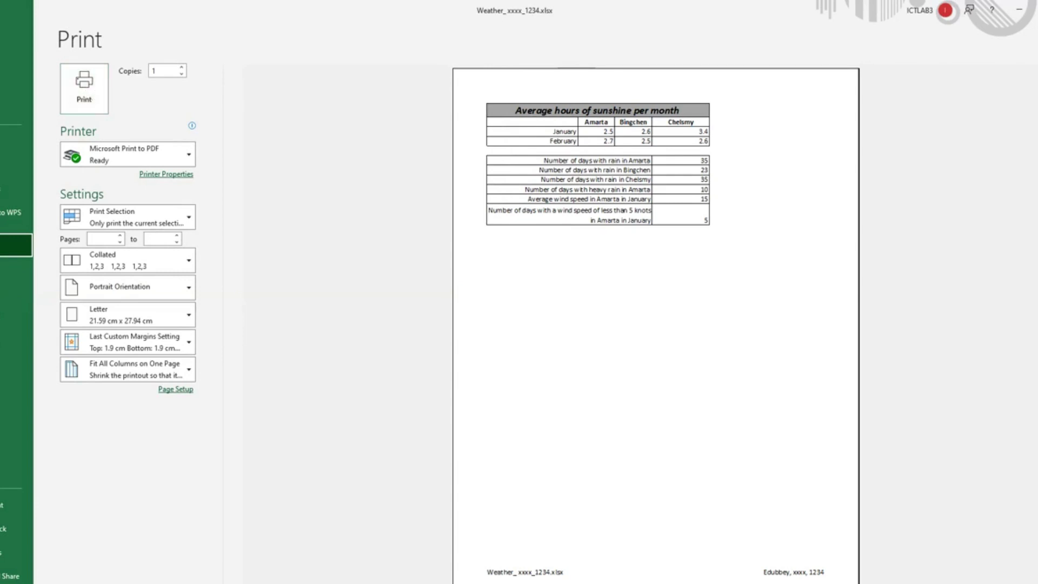
pyautogui.hotkey('alt', 'Tab')
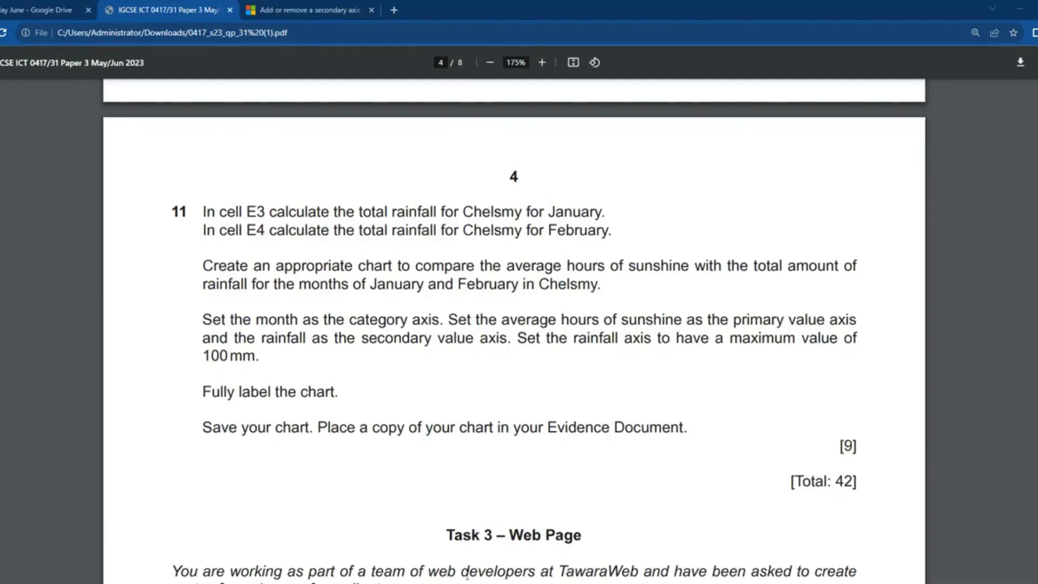
pyautogui.hotkey('alt', 'Tab')
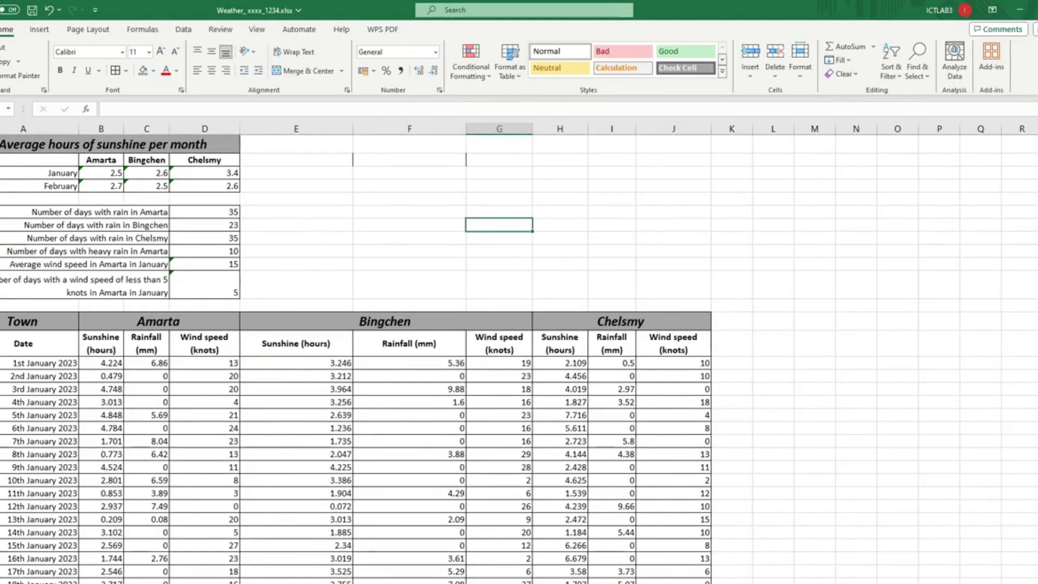
# Step: Hide the gridlines on the weather sheet and look over the data tables
pyautogui.click(254, 29)
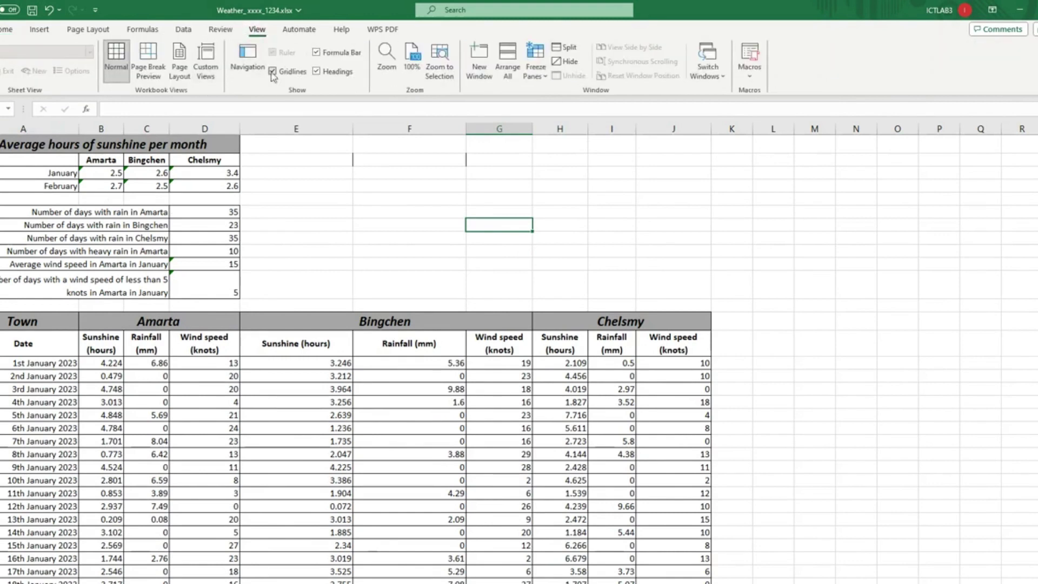
pyautogui.click(273, 72)
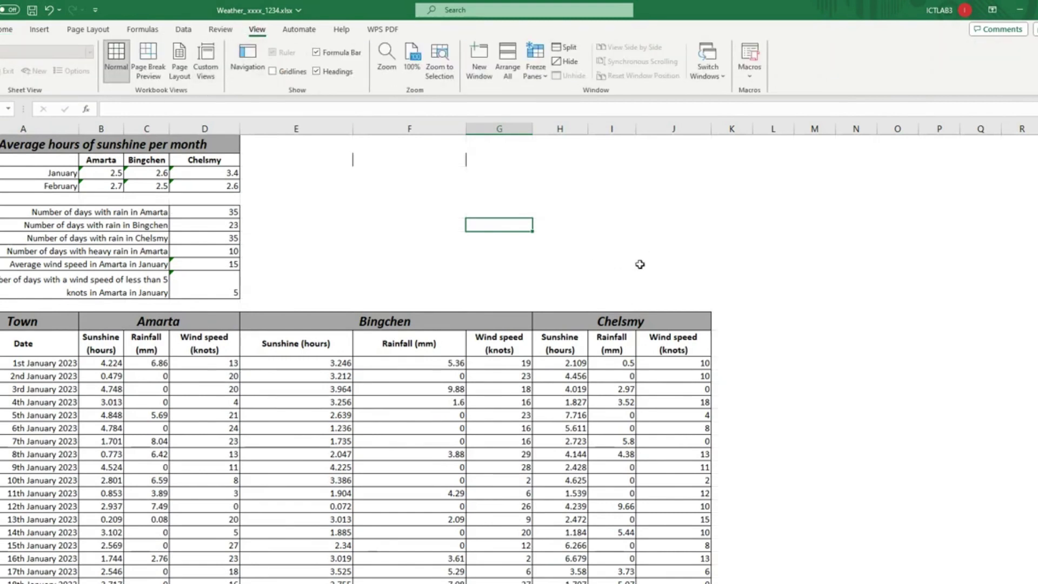
pyautogui.click(351, 226)
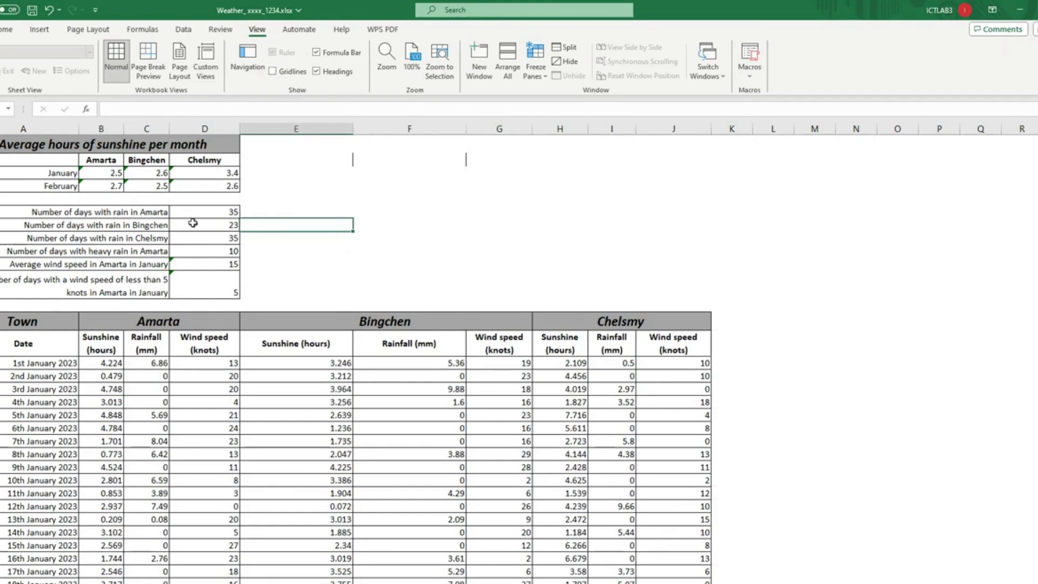
pyautogui.scroll(-1, 393, 260)
pyautogui.scroll(-9, 397, 274)
pyautogui.scroll(10, 398, 273)
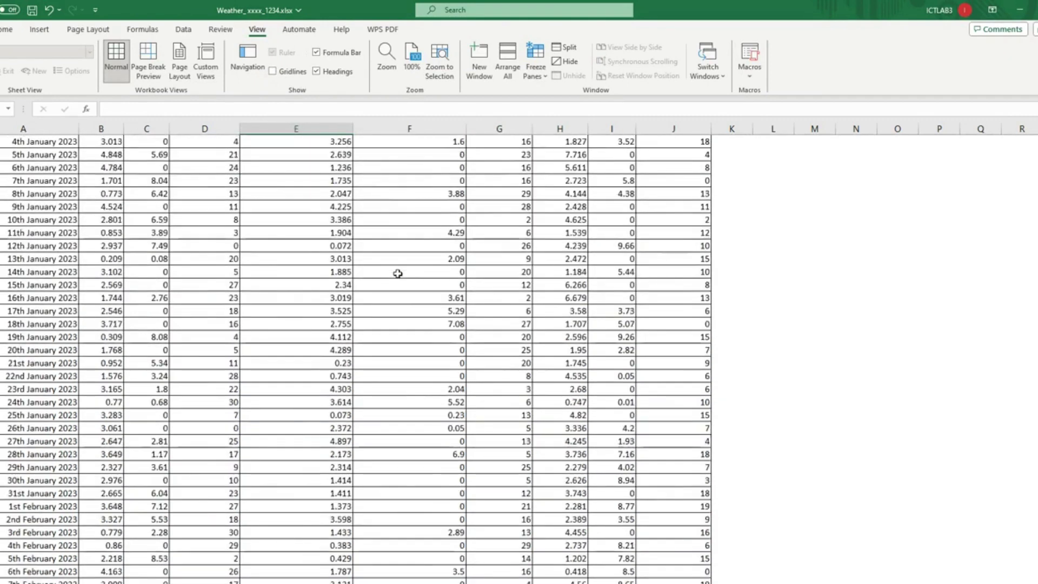
pyautogui.moveTo(396, 200); pyautogui.dragTo(792, 269)
pyautogui.click(883, 309)
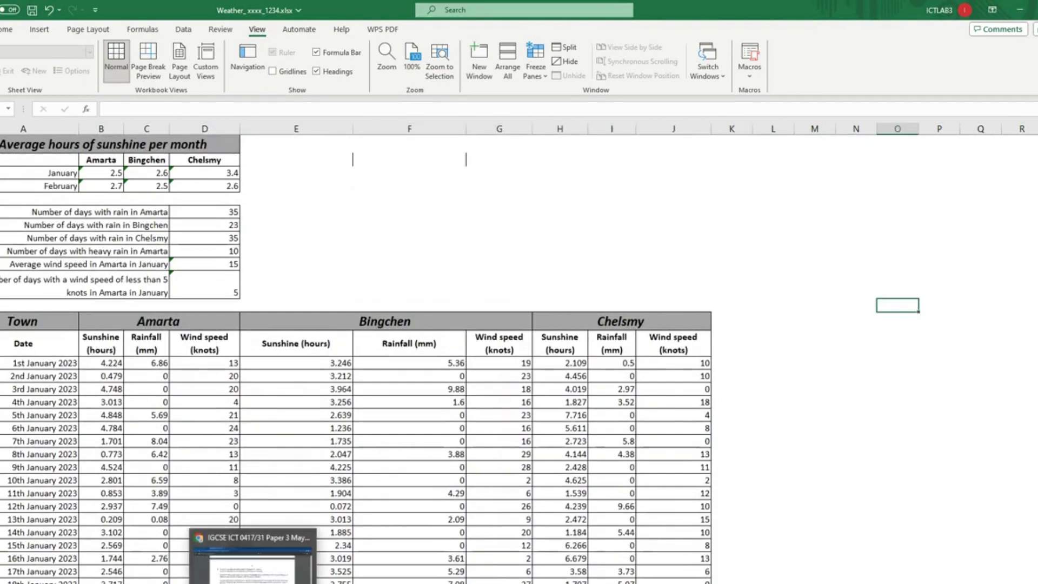
# Step: Highlight question 11's instruction in the exam paper to calculate Chelsmy's total January rainfall in E3, and return to the weather sheet
pyautogui.click(310, 540)
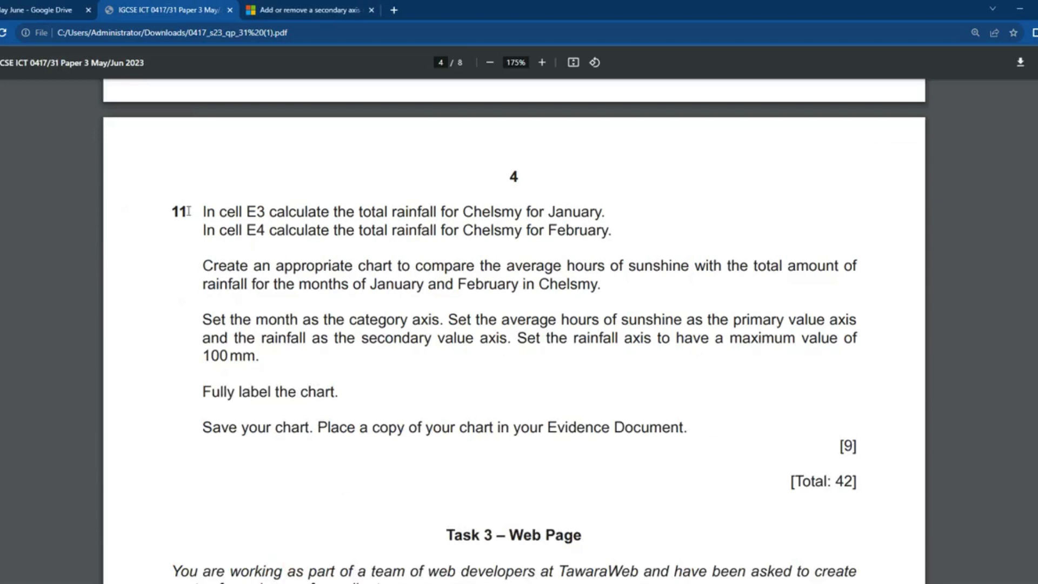
pyautogui.moveTo(204, 212); pyautogui.dragTo(592, 212)
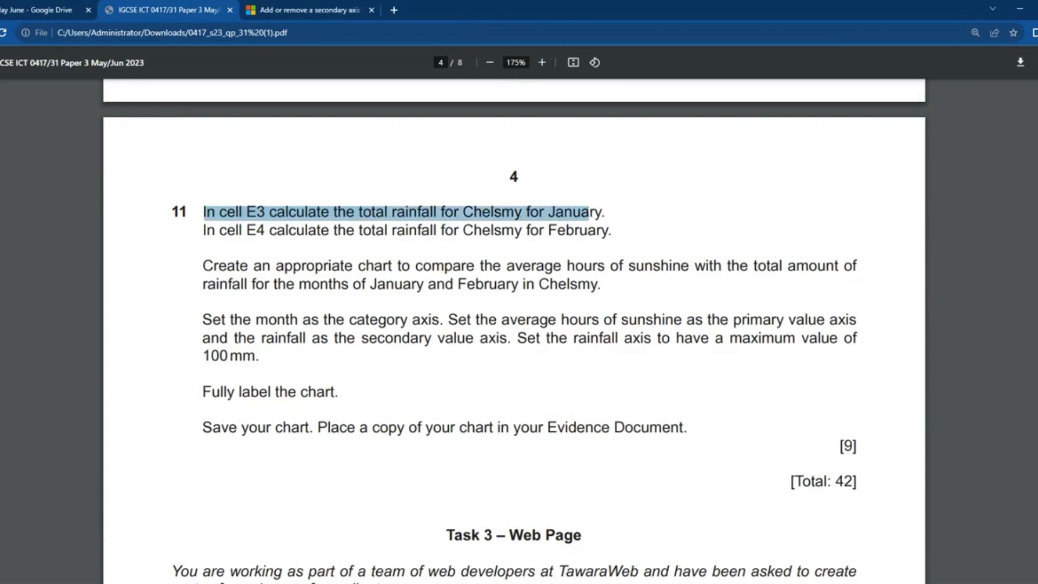
pyautogui.hotkey('alt', 'Tab')
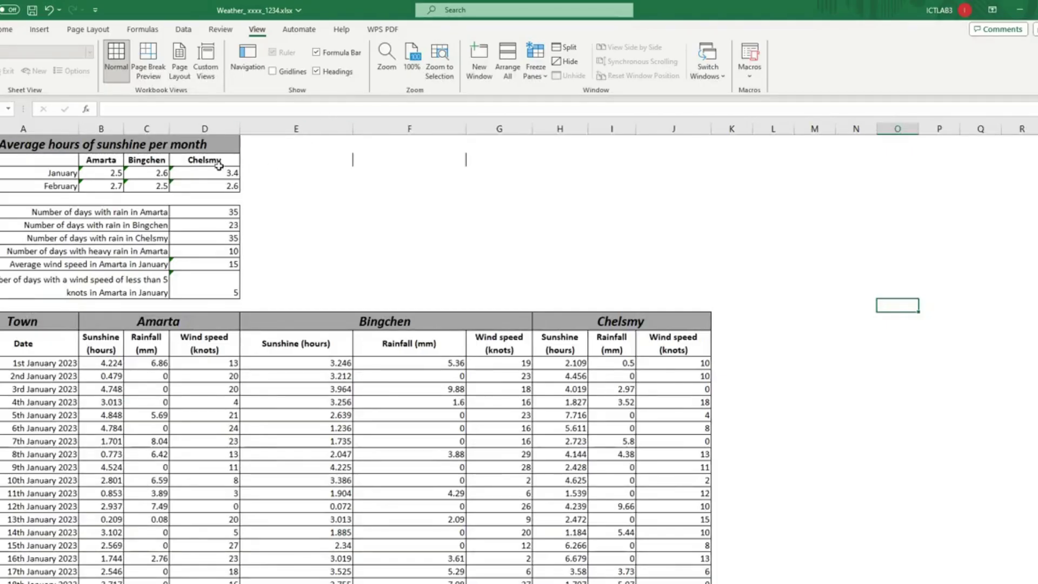
# Step: Enter the heading "Total rainfall" in cell E2 beside the Chelsmy column of the sunshine table
pyautogui.click(316, 178)
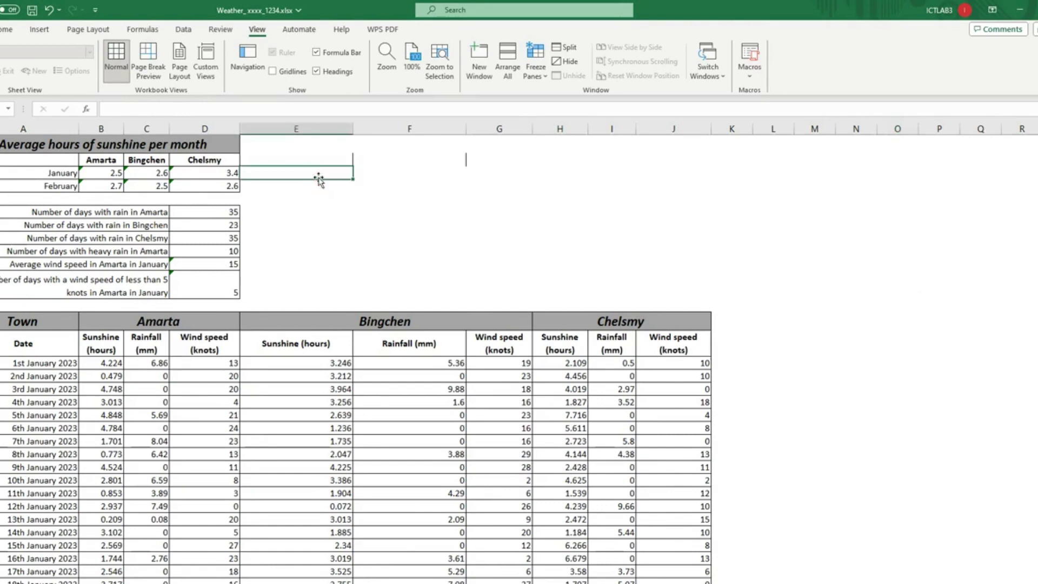
pyautogui.click(326, 159)
pyautogui.write('To')
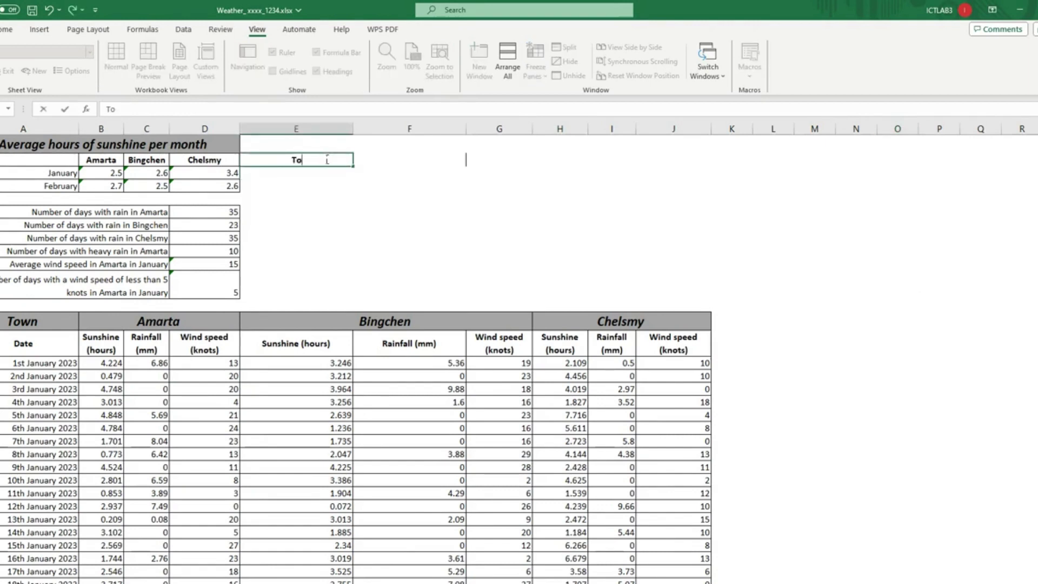
pyautogui.write('tal rainfall')
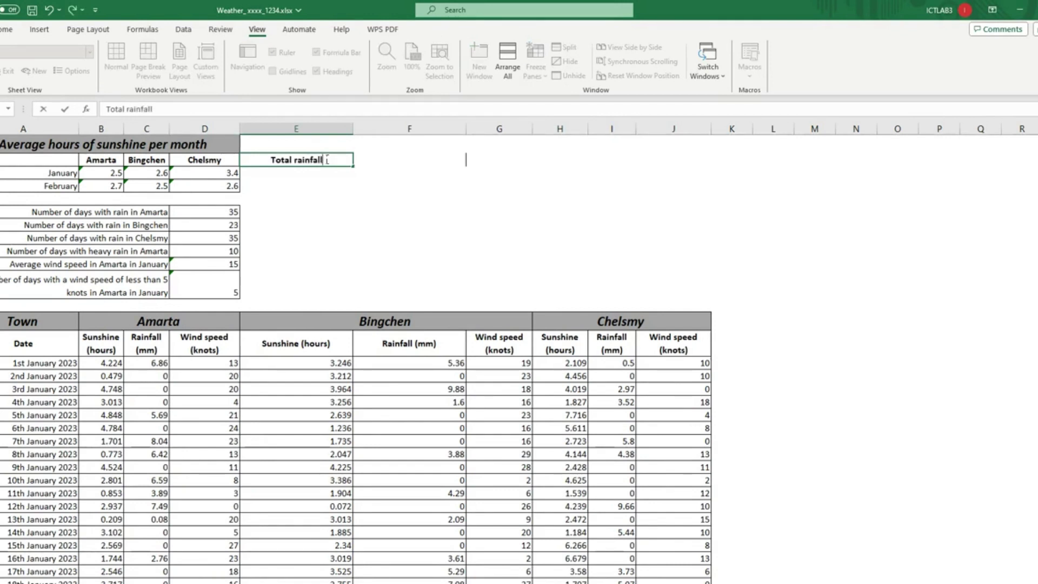
pyautogui.click(299, 173)
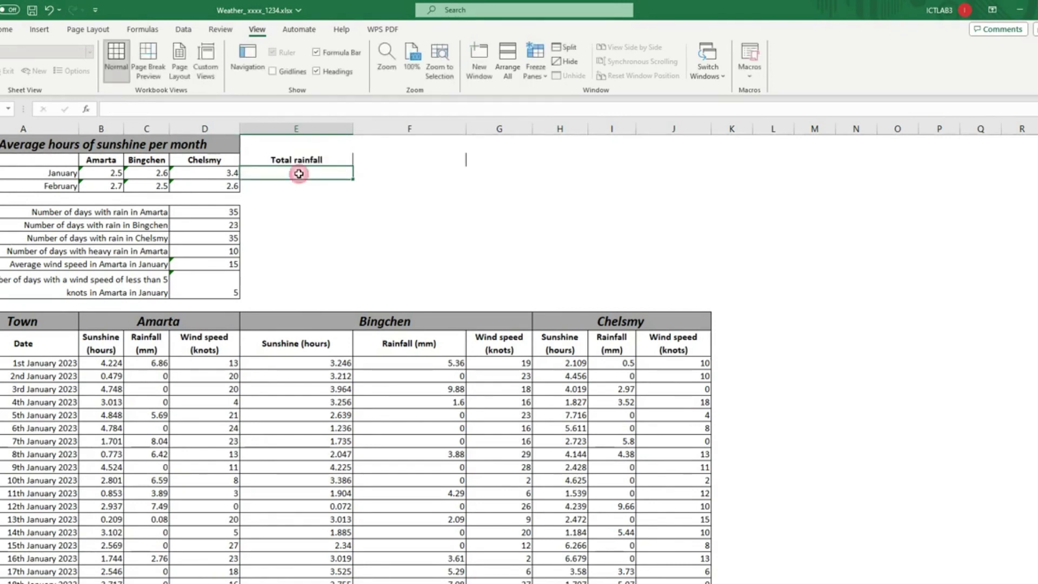
pyautogui.write('=')
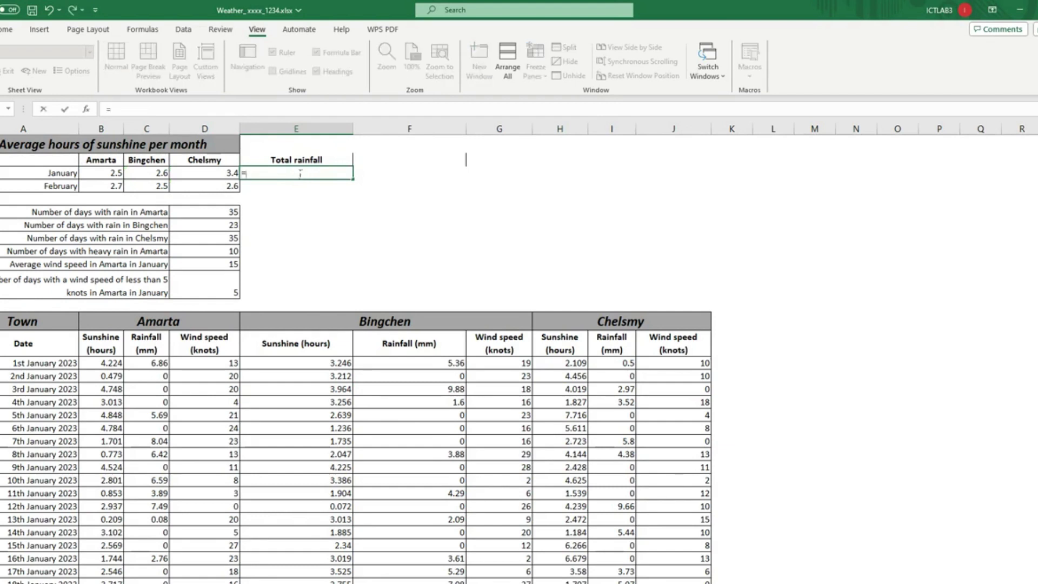
pyautogui.write('sum')
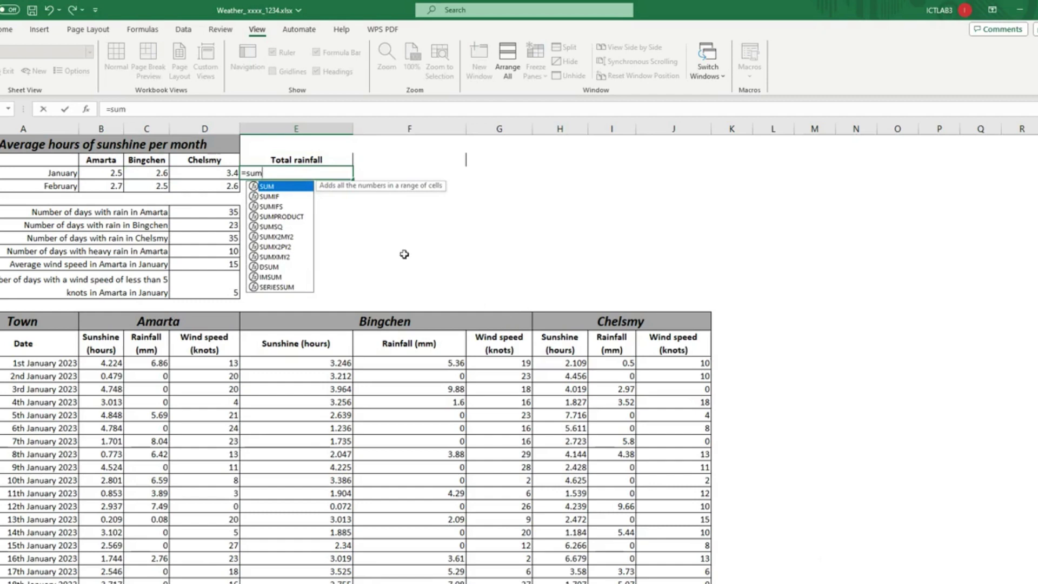
pyautogui.press('BackSpace')
pyautogui.press('BackSpace')
pyautogui.press('BackSpace')
pyautogui.press('BackSpace')
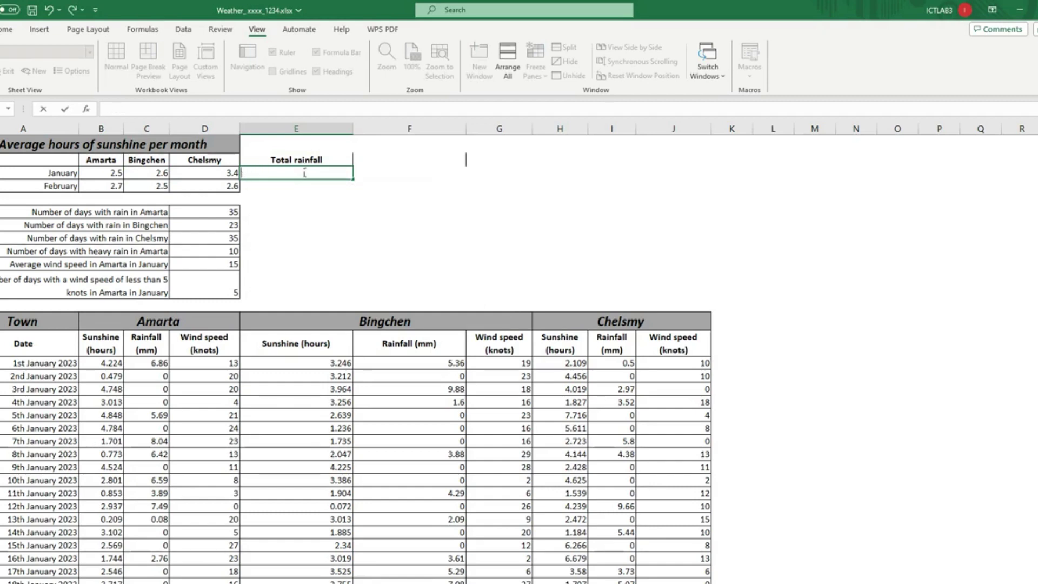
# Step: Start a SUM formula in E3 over the Chelsmy rainfall cells I15:I59
pyautogui.click(530, 224)
pyautogui.keyDown('ctrl'); pyautogui.scroll(4, 412, 236); pyautogui.keyUp('ctrl')
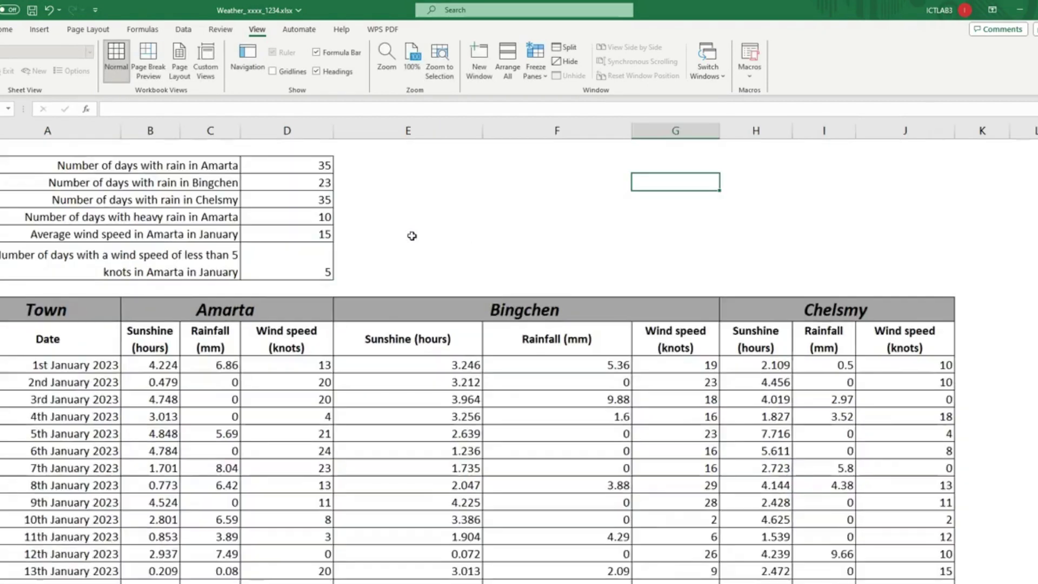
pyautogui.keyDown('ctrl'); pyautogui.scroll(1, 456, 236); pyautogui.keyUp('ctrl')
pyautogui.scroll(-1, 443, 340)
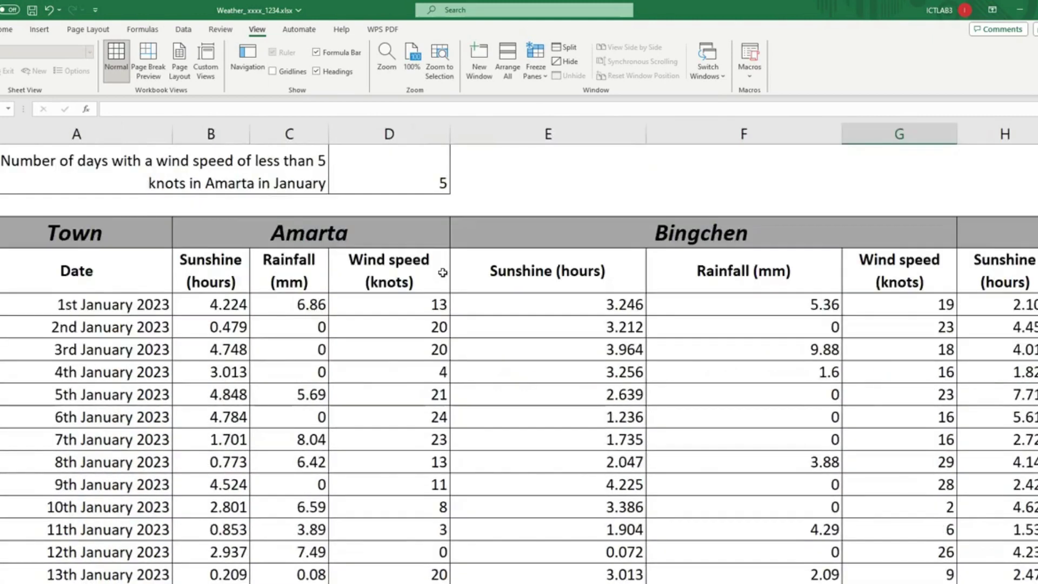
pyautogui.scroll(4, 476, 216)
pyautogui.click(498, 213)
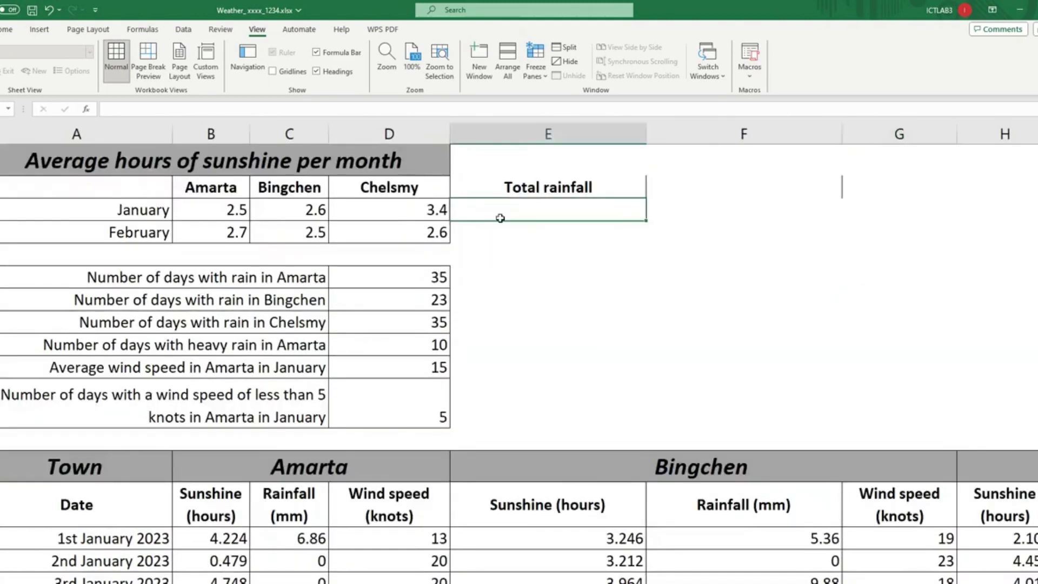
pyautogui.write('=s')
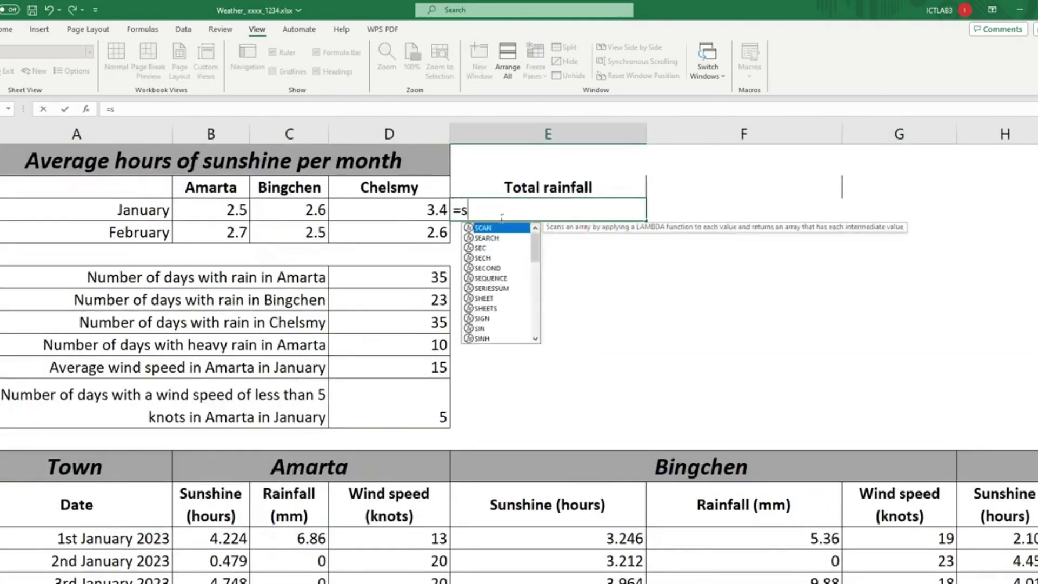
pyautogui.write('um(')
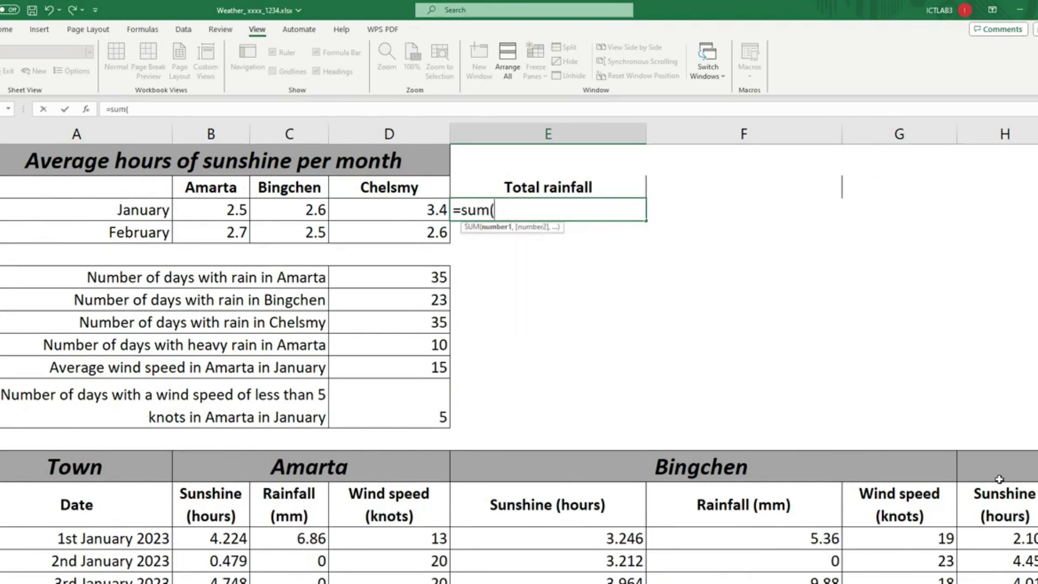
pyautogui.scroll(-3, 999, 479)
pyautogui.hscroll(1, 999, 479)
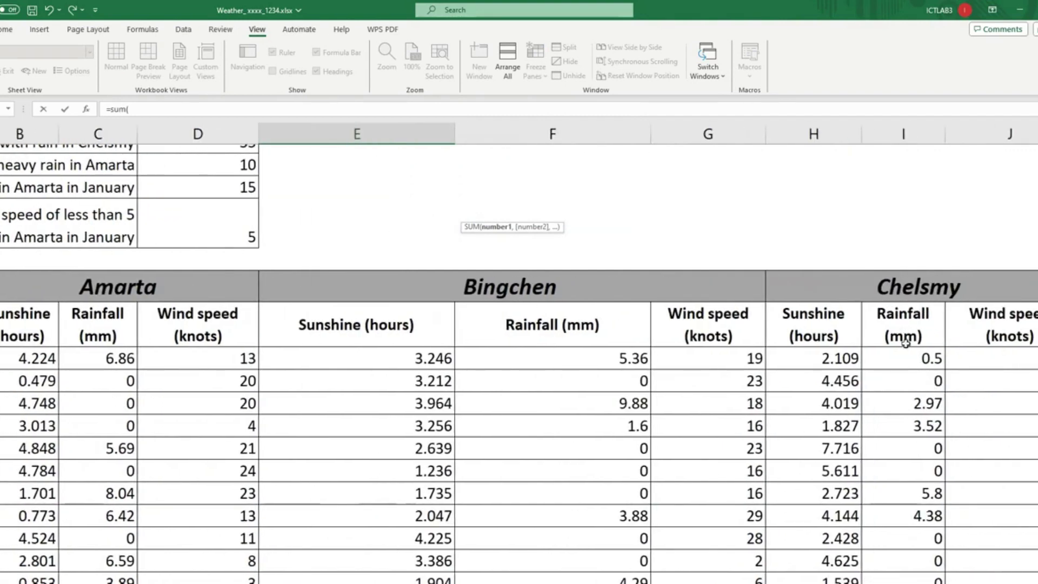
pyautogui.moveTo(910, 357); pyautogui.dragTo(931, 358)
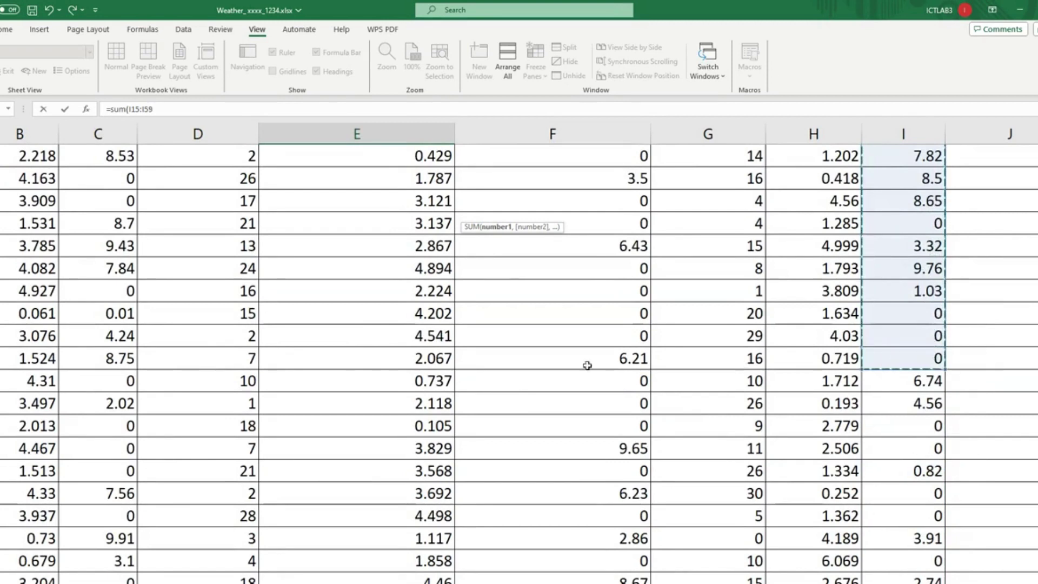
# Step: Change the end of the rainfall range in E3 to I45 and complete the formula as =sum(I15:I45)
pyautogui.click(174, 109)
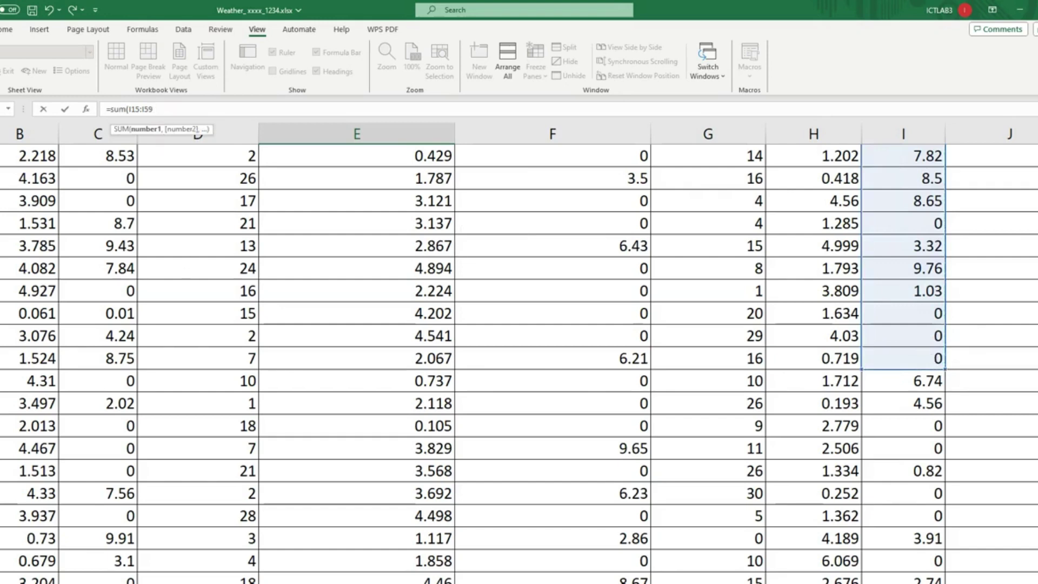
pyautogui.scroll(10, 661, 310)
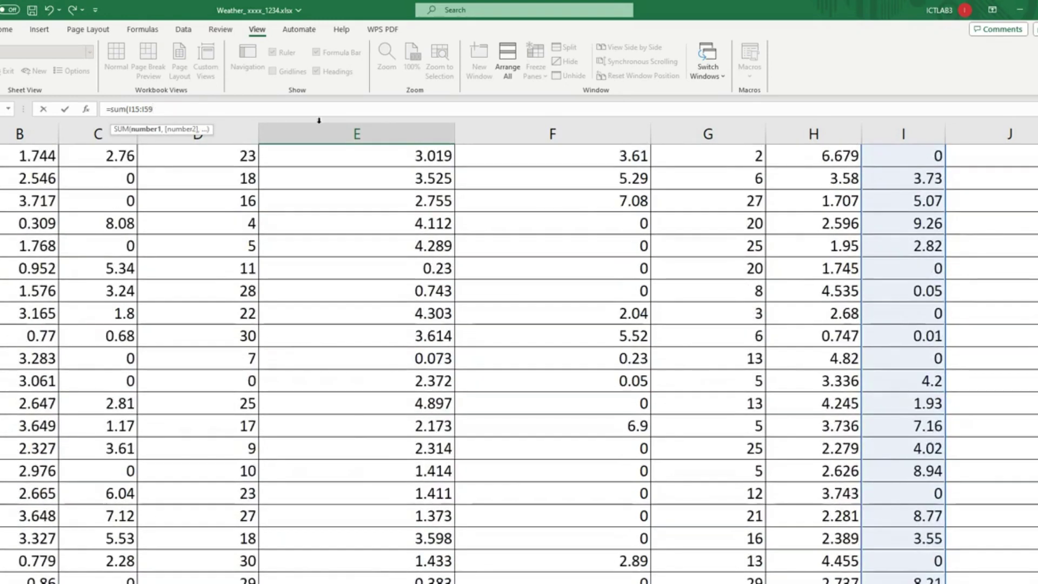
pyautogui.scroll(5, 662, 310)
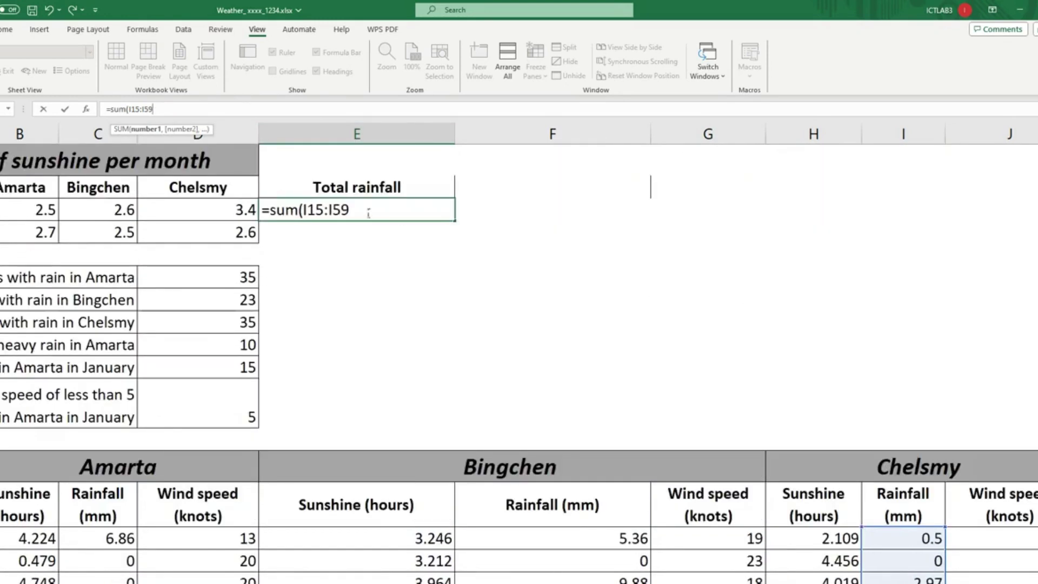
pyautogui.press('BackSpace')
pyautogui.press('BackSpace')
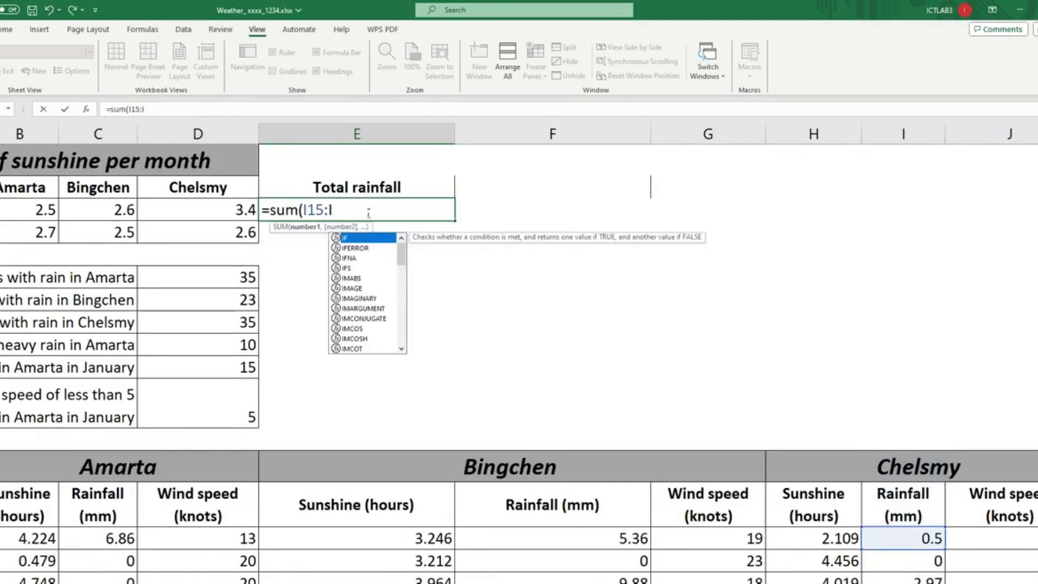
pyautogui.write('45)')
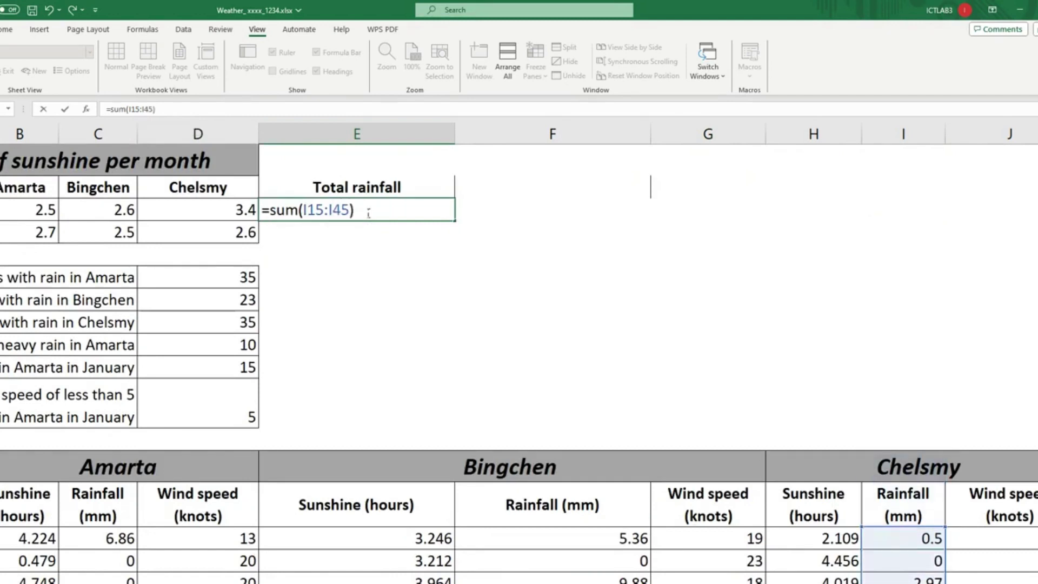
pyautogui.press('Return')
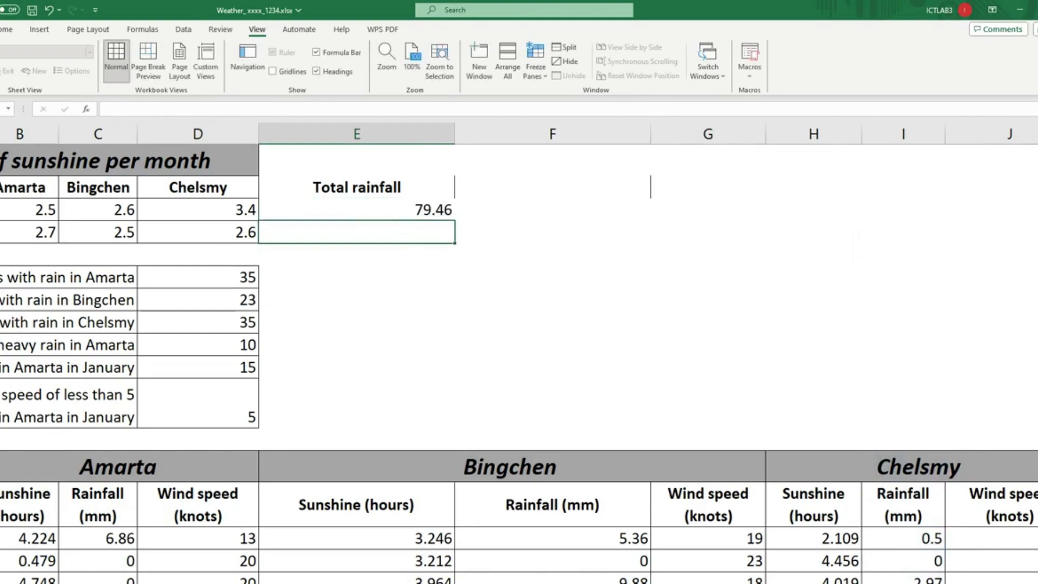
# Step: Highlight question 11's instruction in the exam paper to calculate Chelsmy's total February rainfall in E4, and return to the weather sheet
pyautogui.hotkey('alt', 'Tab')
pyautogui.moveTo(227, 231); pyautogui.dragTo(609, 232)
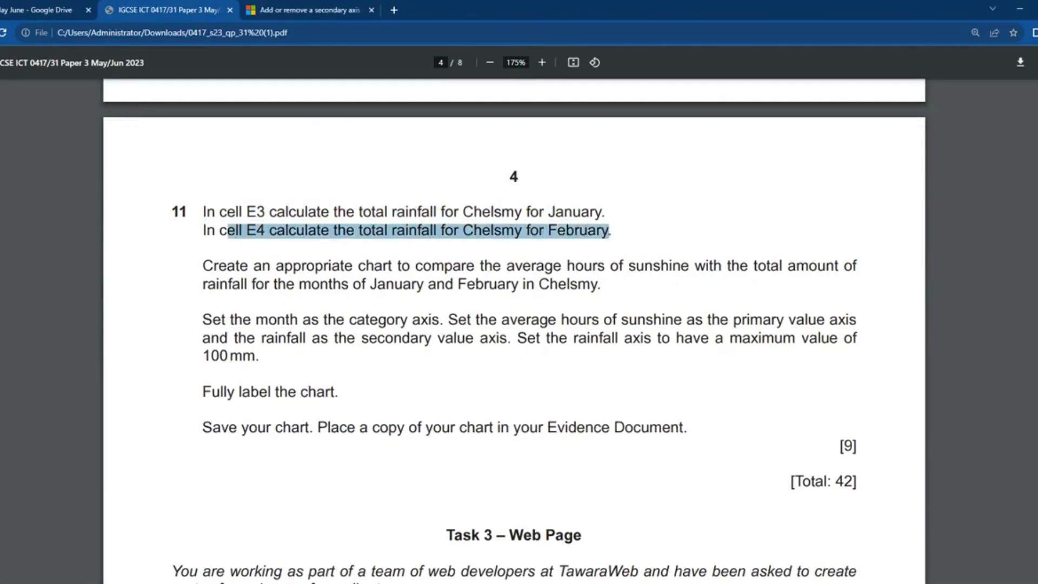
pyautogui.hotkey('alt', 'Tab')
# Step: Total Chelsmy's February rainfall in E4 with =sum(i46:i73), and check the formulas in E3 and E4
pyautogui.write('=')
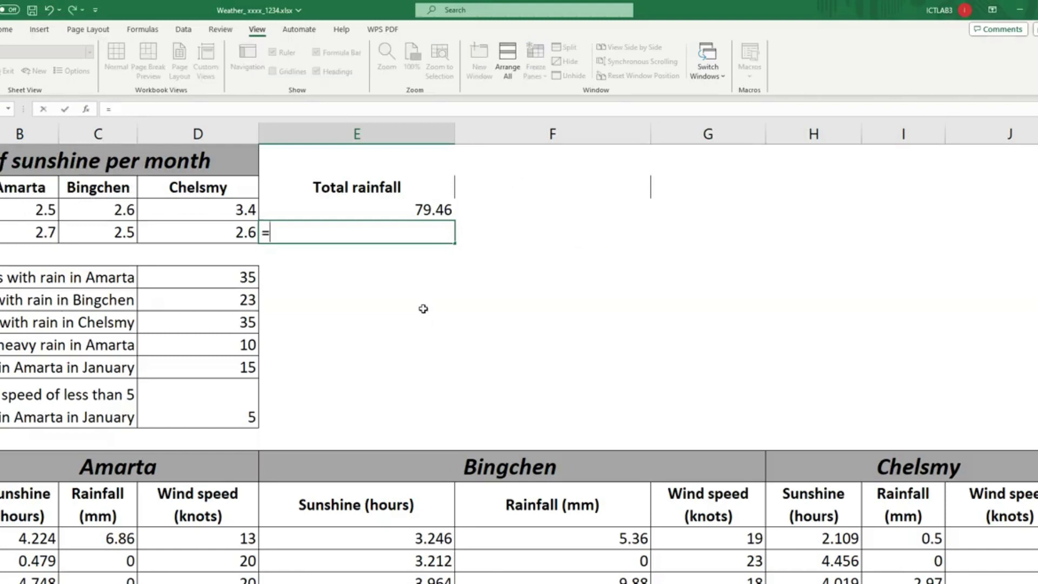
pyautogui.write('sum(')
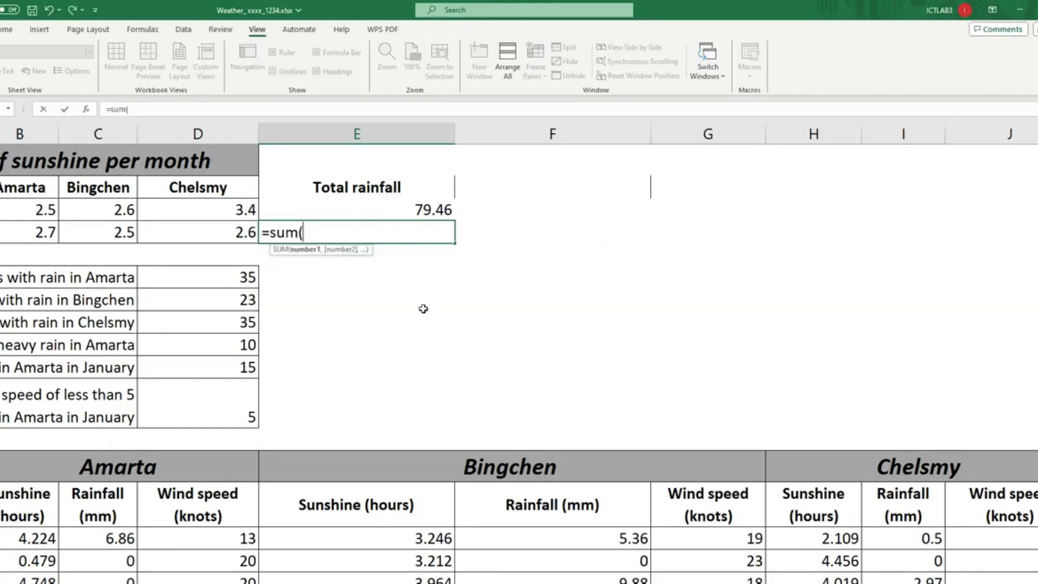
pyautogui.write('i')
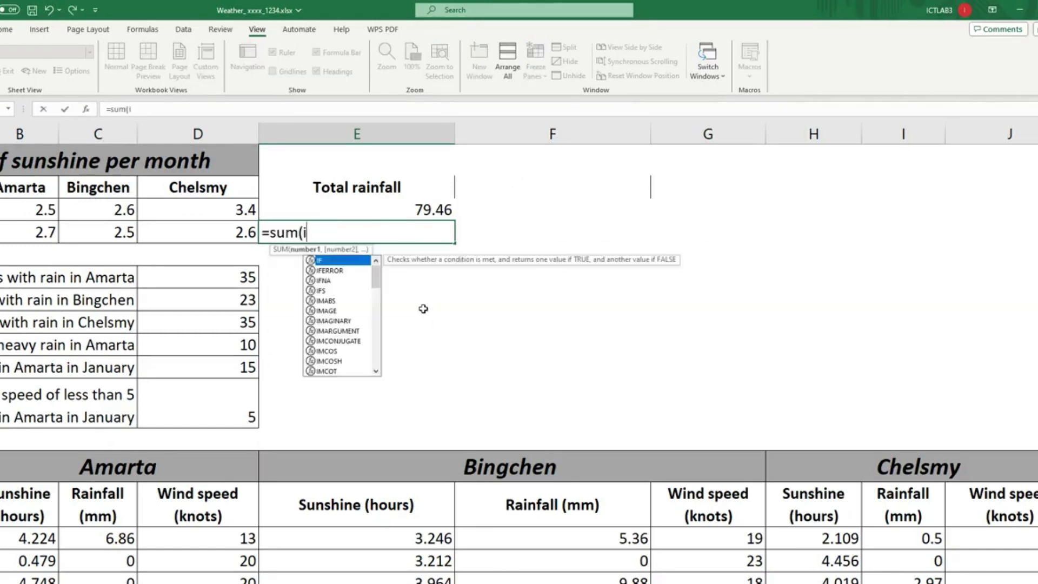
pyautogui.write('46')
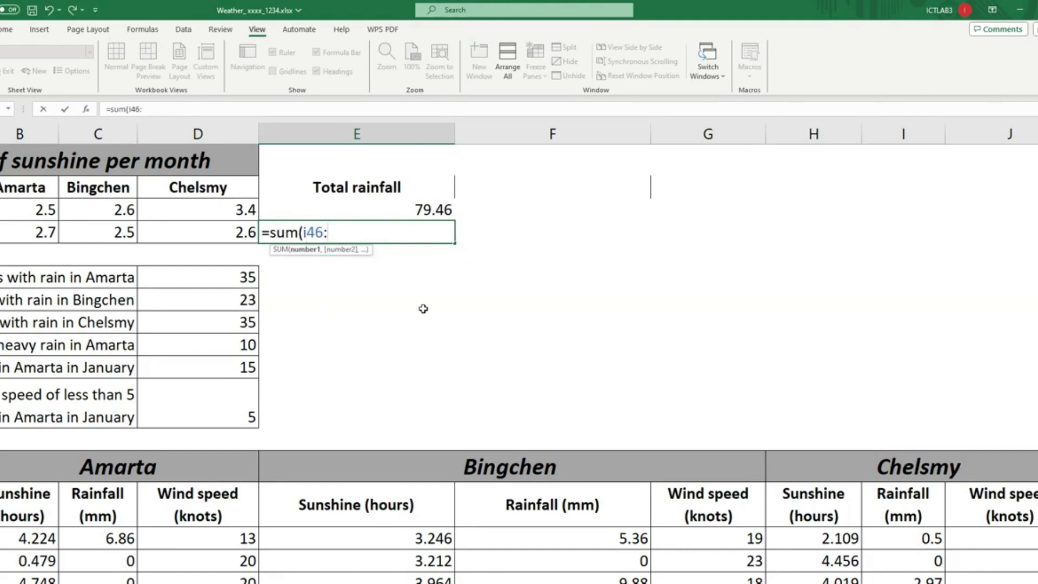
pyautogui.write(':i73)')
pyautogui.press('Return')
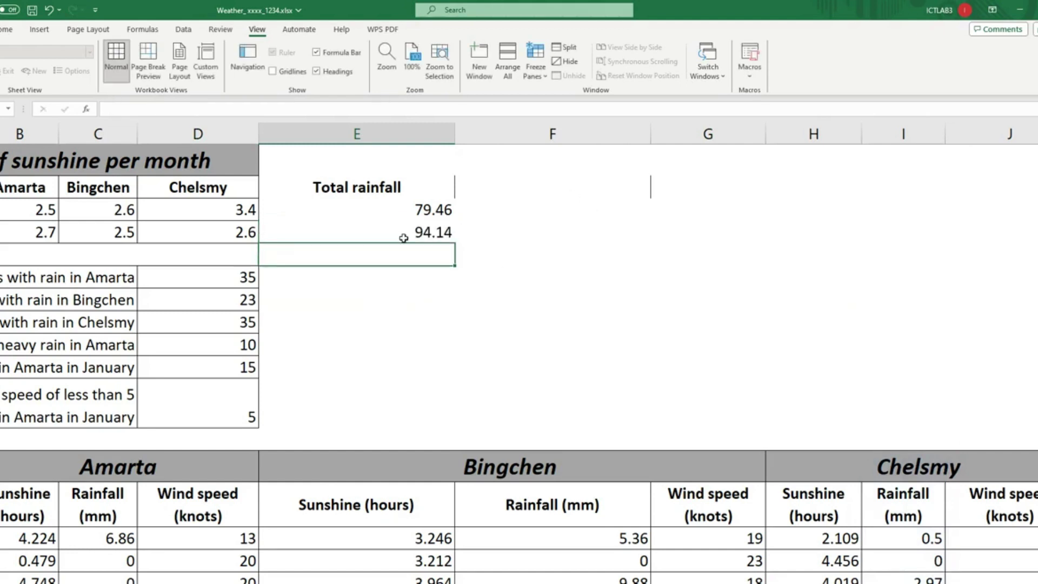
pyautogui.click(417, 208)
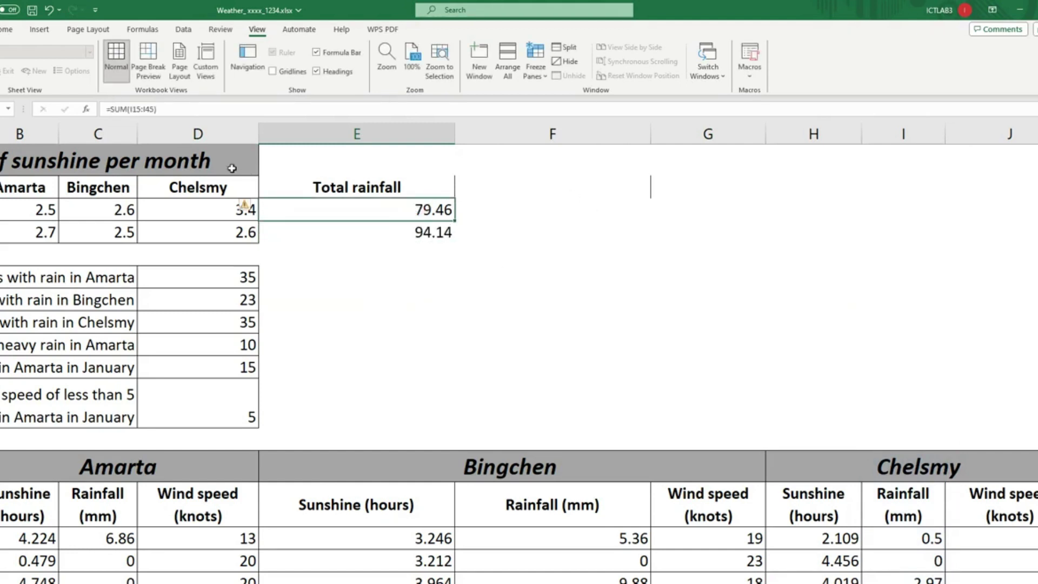
pyautogui.click(405, 231)
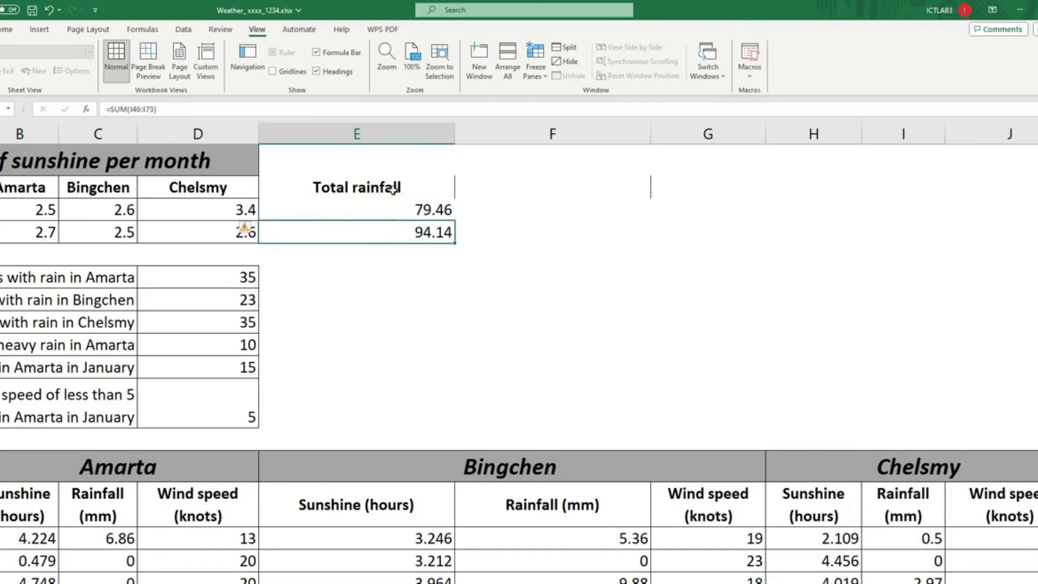
# Step: Highlight question 11's instruction to chart Chelsmy's average sunshine hours against total rainfall, comparing it with the sunshine and rainfall cells in the weather sheet
pyautogui.hotkey('alt', 'Tab')
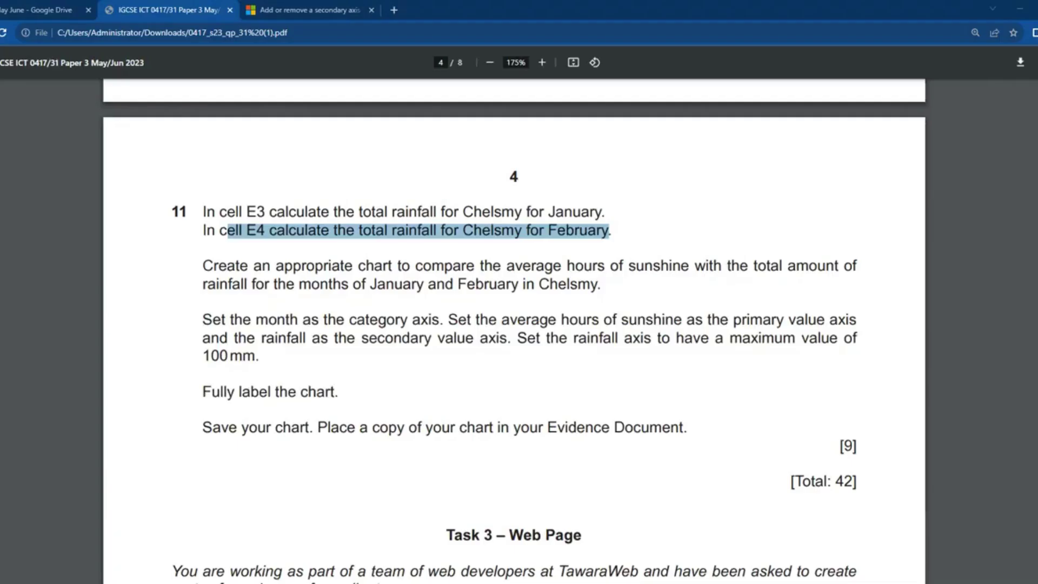
pyautogui.moveTo(206, 265); pyautogui.dragTo(602, 266)
pyautogui.moveTo(666, 266); pyautogui.dragTo(686, 267)
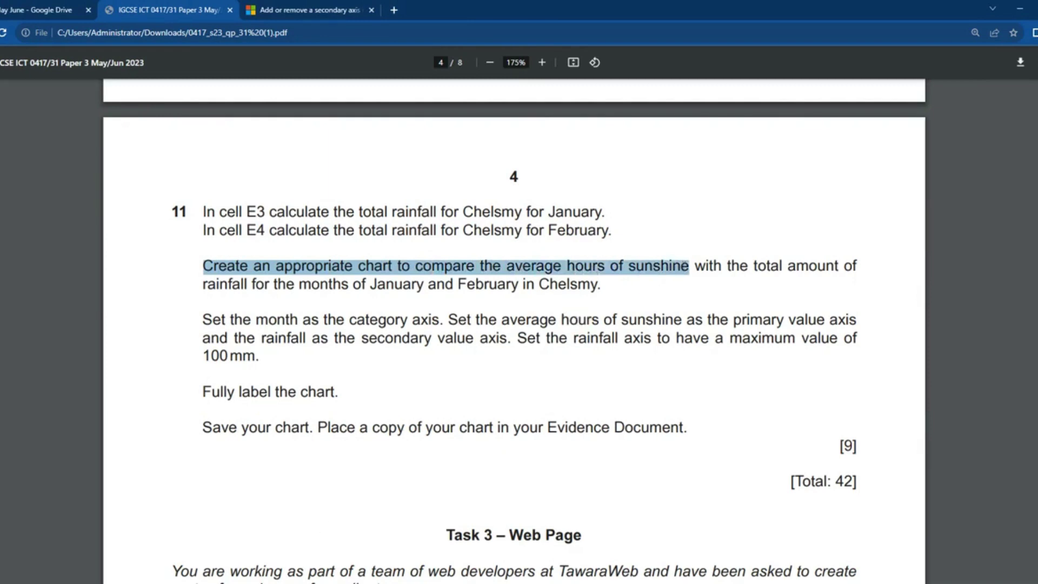
pyautogui.click(253, 554)
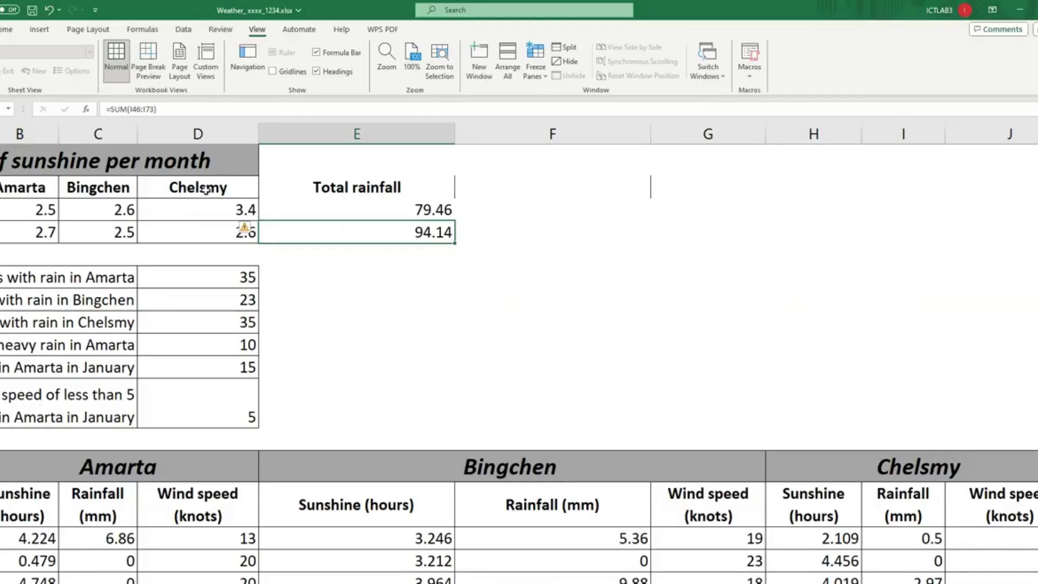
pyautogui.hotkey('alt', 'Tab')
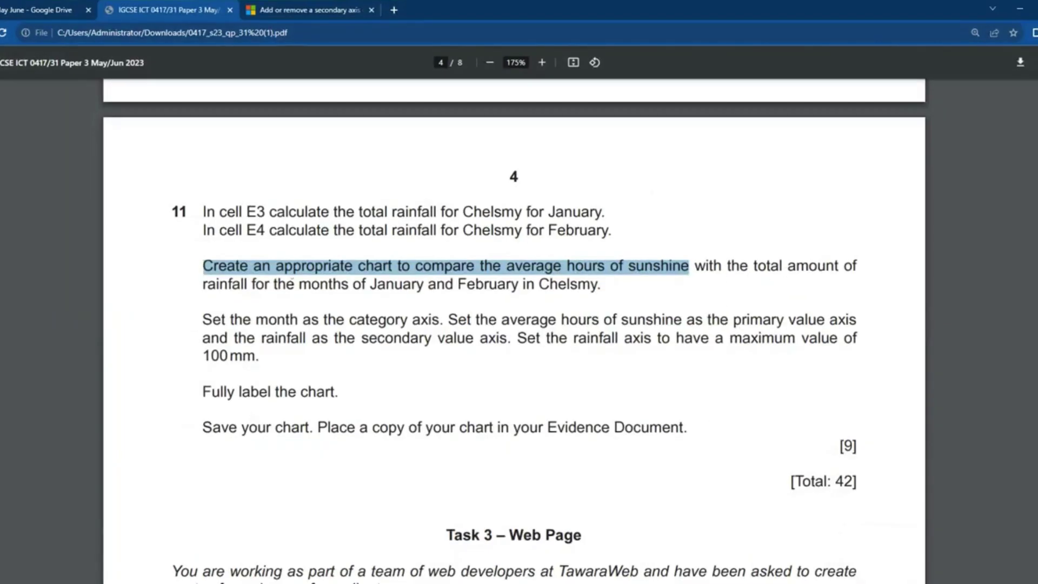
pyautogui.moveTo(229, 284); pyautogui.dragTo(599, 285)
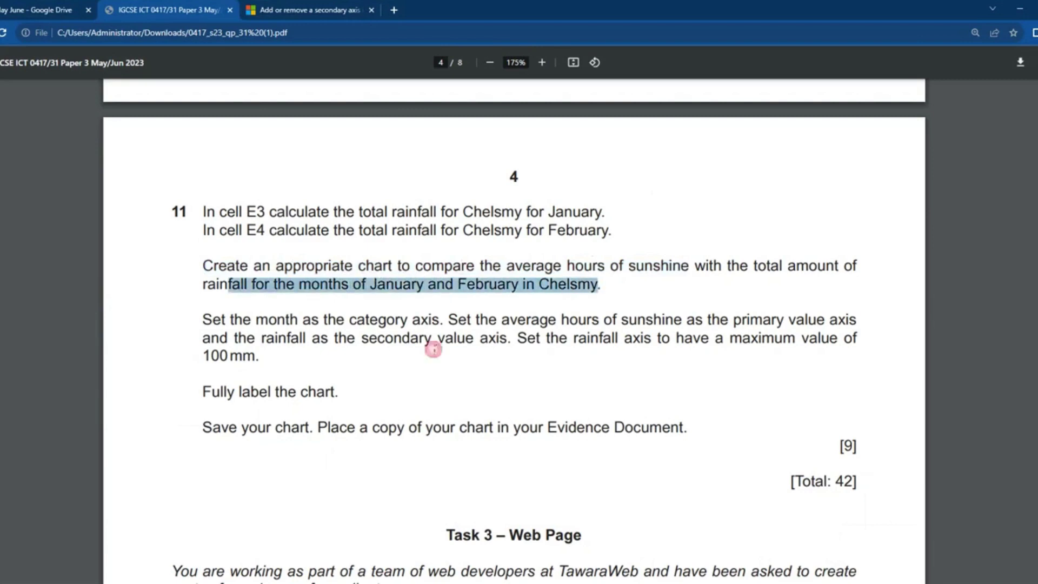
pyautogui.hotkey('alt', 'Tab')
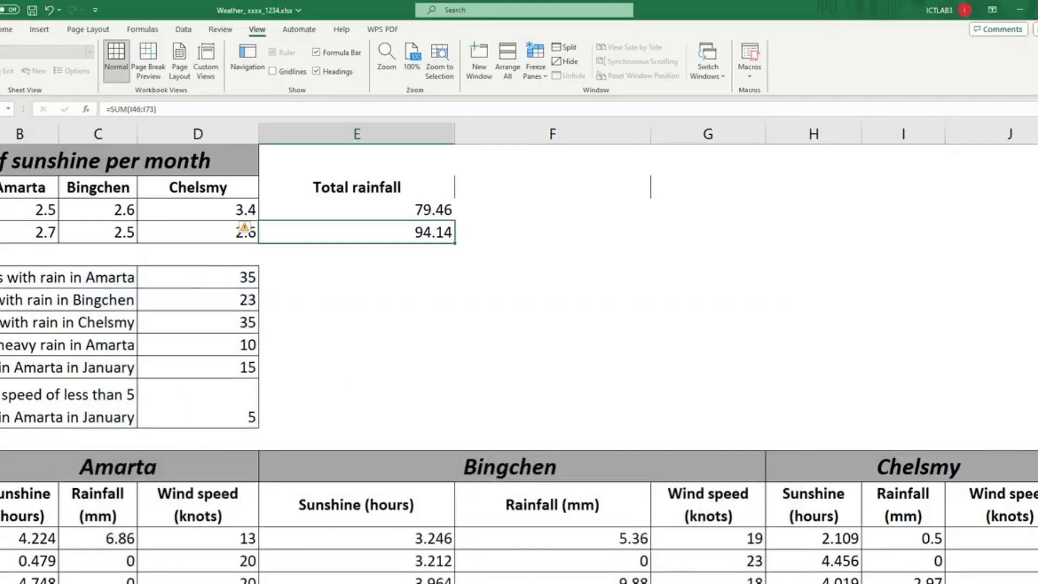
pyautogui.click(427, 212)
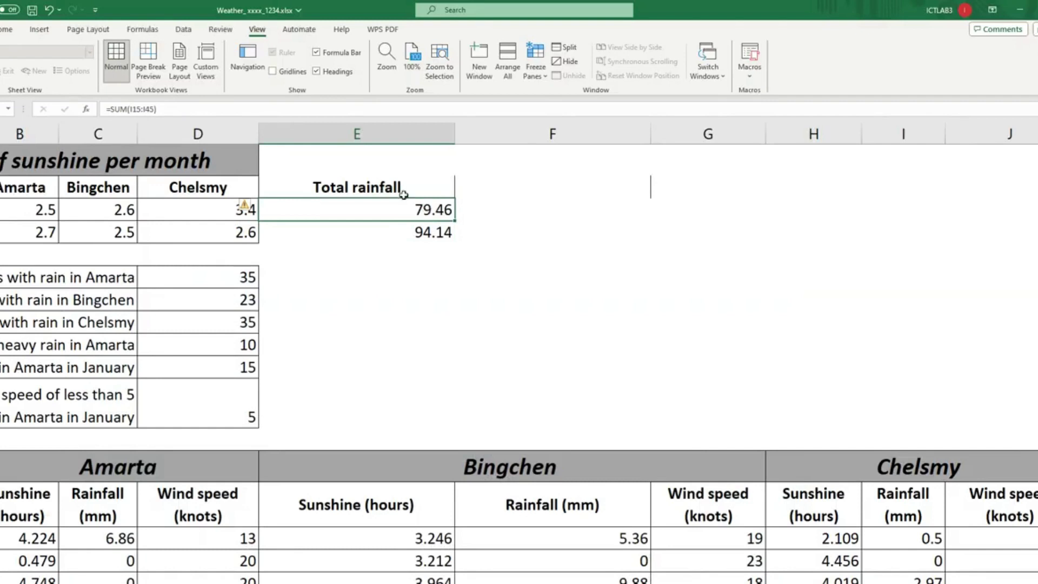
# Step: Start a chart data table in row 5 with the entries Month, January and February in F5:H5
pyautogui.click(585, 258)
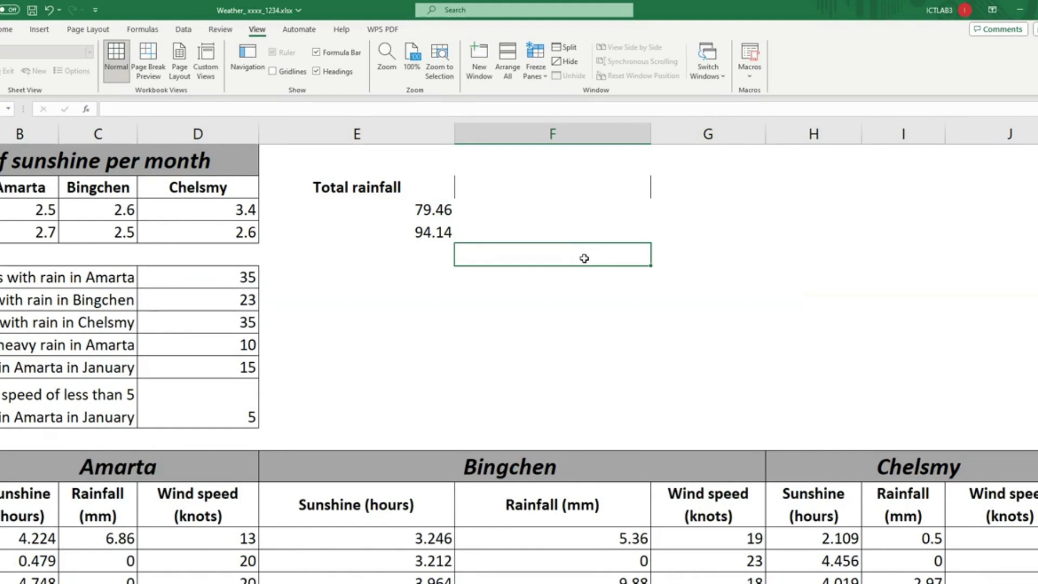
pyautogui.write('T')
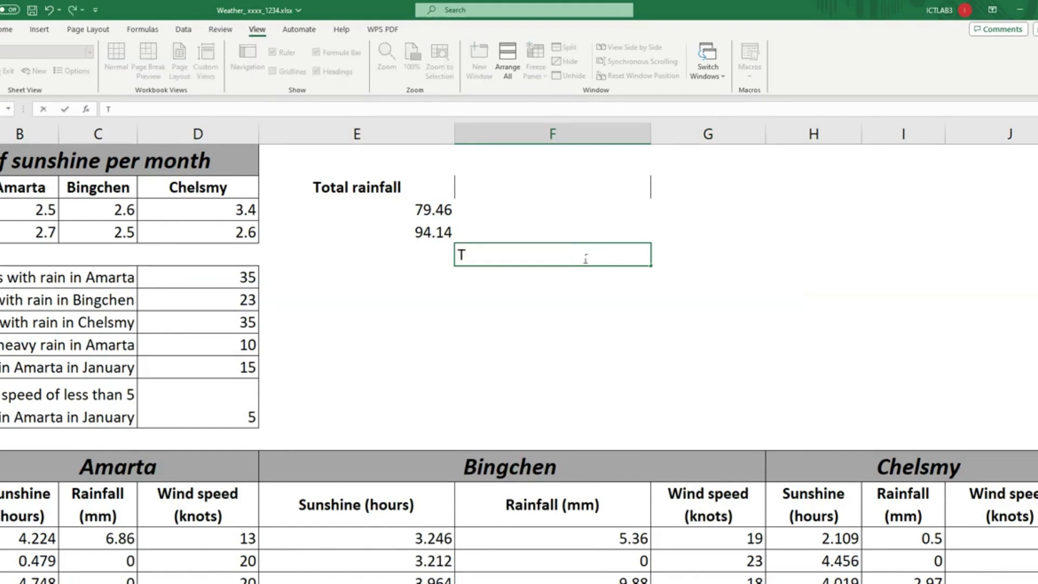
pyautogui.press('BackSpace')
pyautogui.write('\\')
pyautogui.write('Month')
pyautogui.press('Tab')
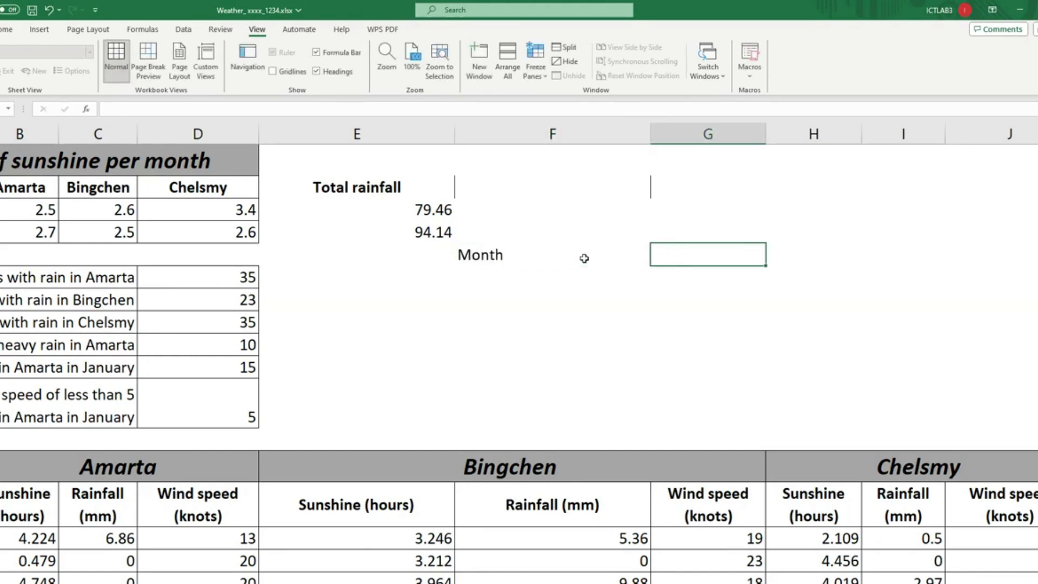
pyautogui.write('January')
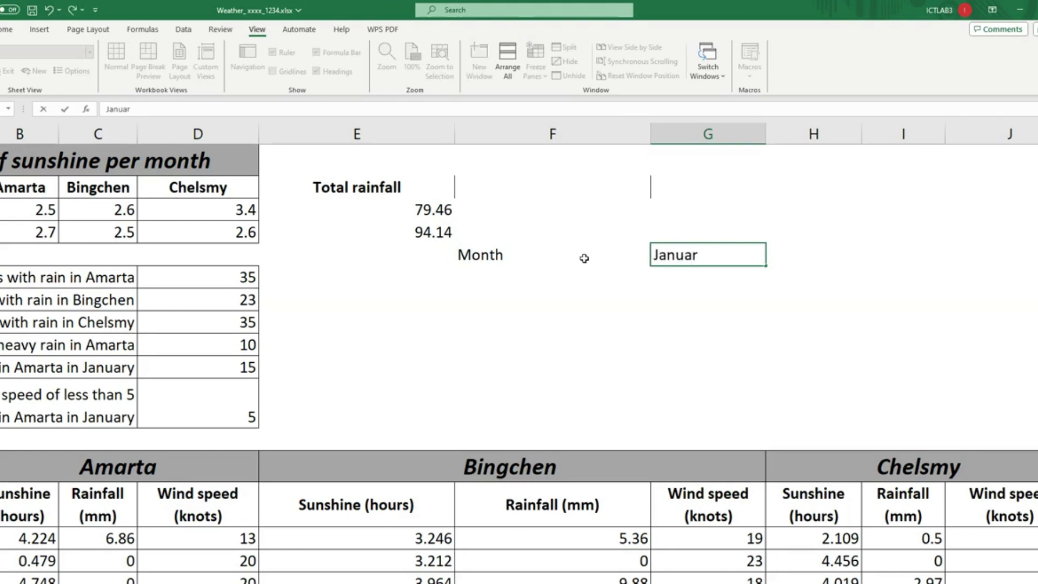
pyautogui.press('Tab')
pyautogui.write('Fe')
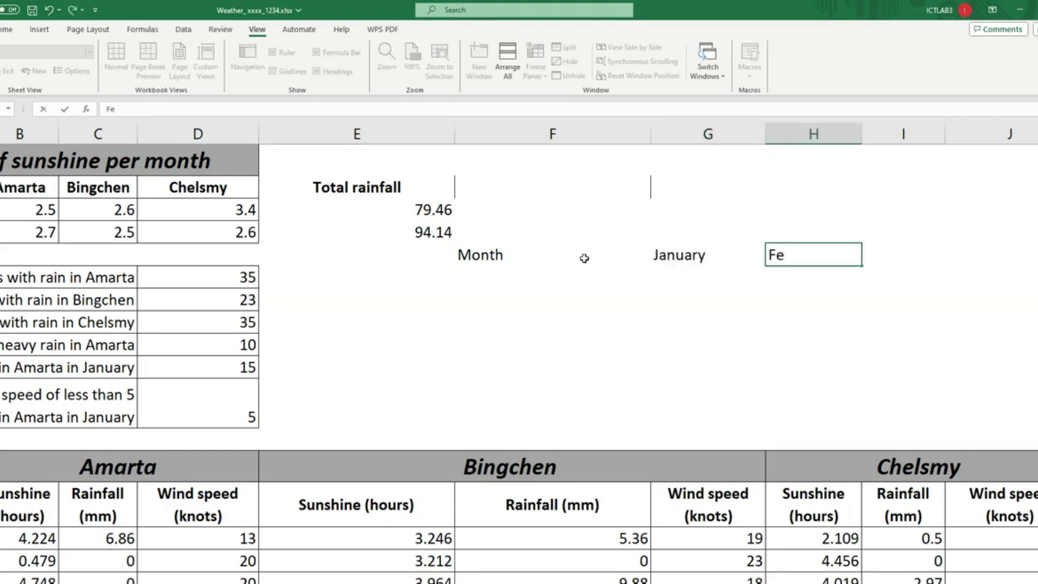
pyautogui.write('bruary')
# Step: Enter the row label "Average hours of sunshine" in F6 beneath Month
pyautogui.click(501, 274)
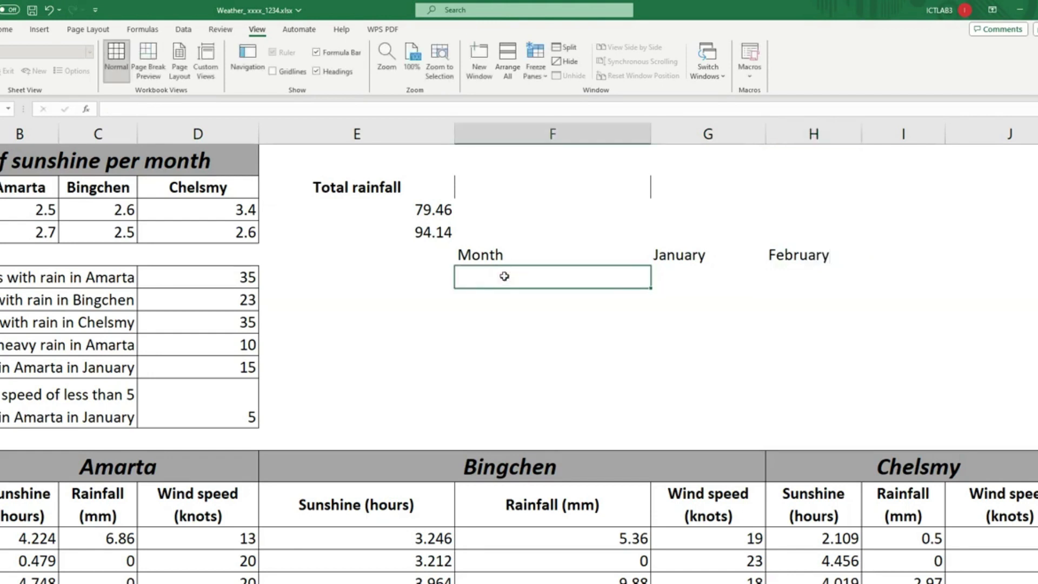
pyautogui.write('T')
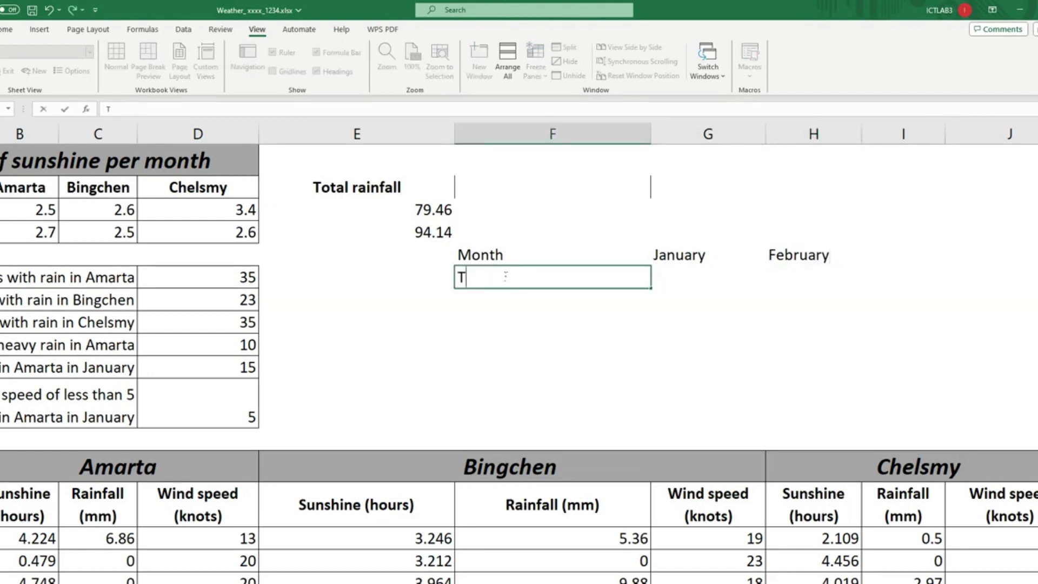
pyautogui.press('BackSpace')
pyautogui.write('Average h')
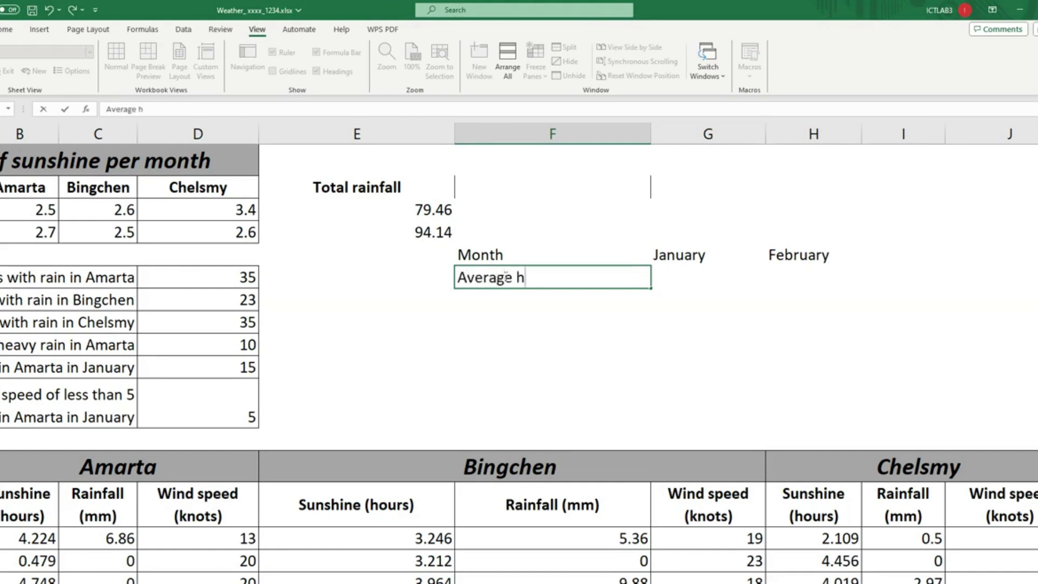
pyautogui.write('ouses pf')
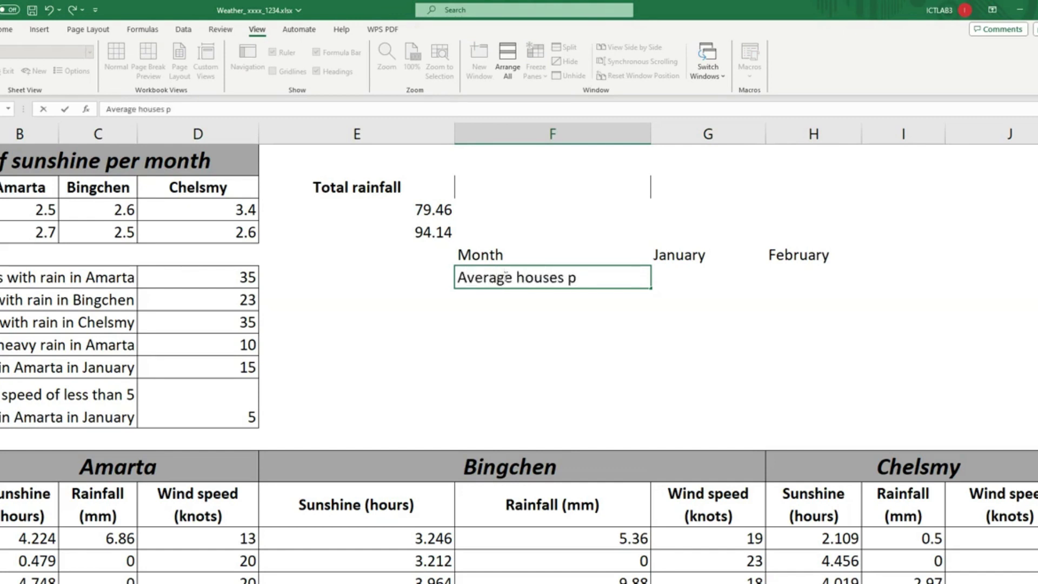
pyautogui.press('BackSpace')
pyautogui.press('BackSpace')
pyautogui.press('BackSpace')
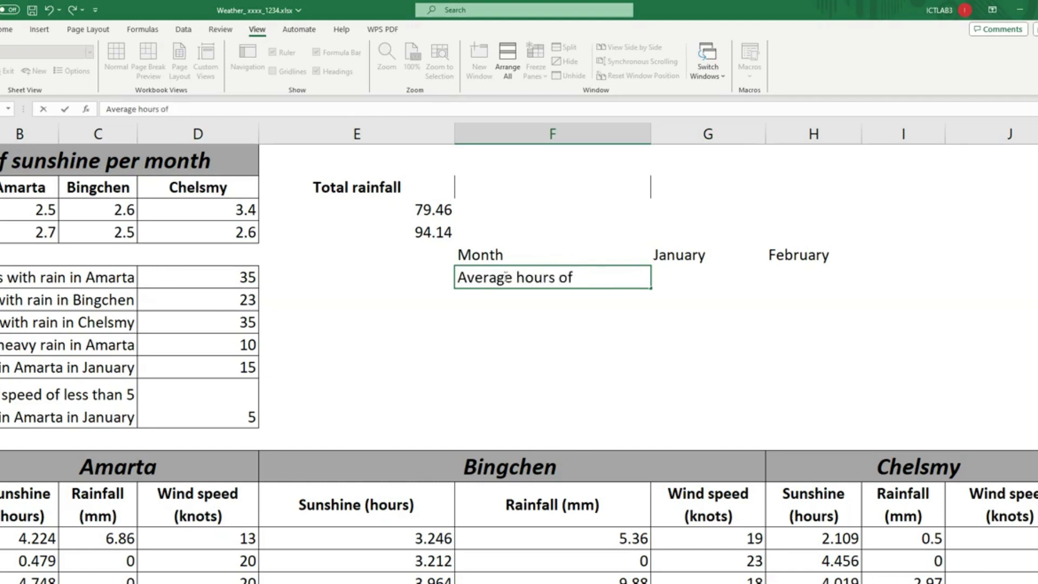
pyautogui.write('sunsh')
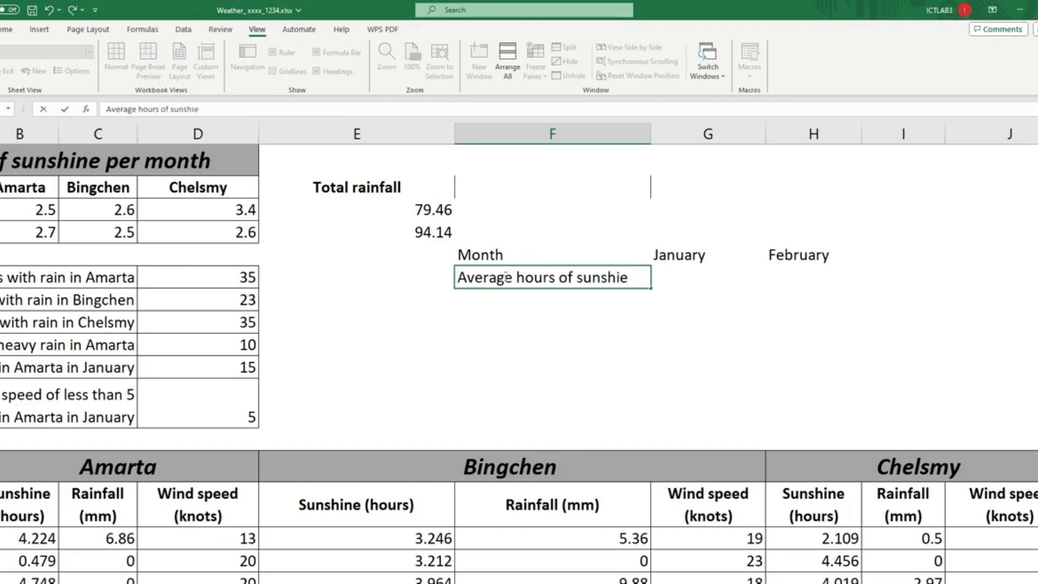
pyautogui.write('ine')
pyautogui.press('Tab')
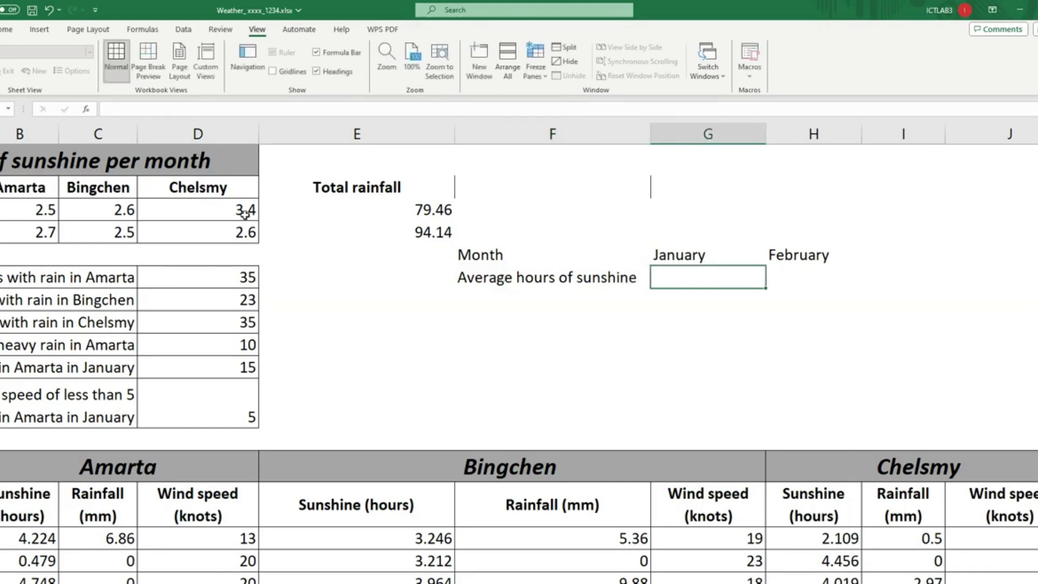
# Step: Enter Chelsmy's average sunshine hours in the chart data table: 3.4 for January and 2.6 for February
pyautogui.write('3.4')
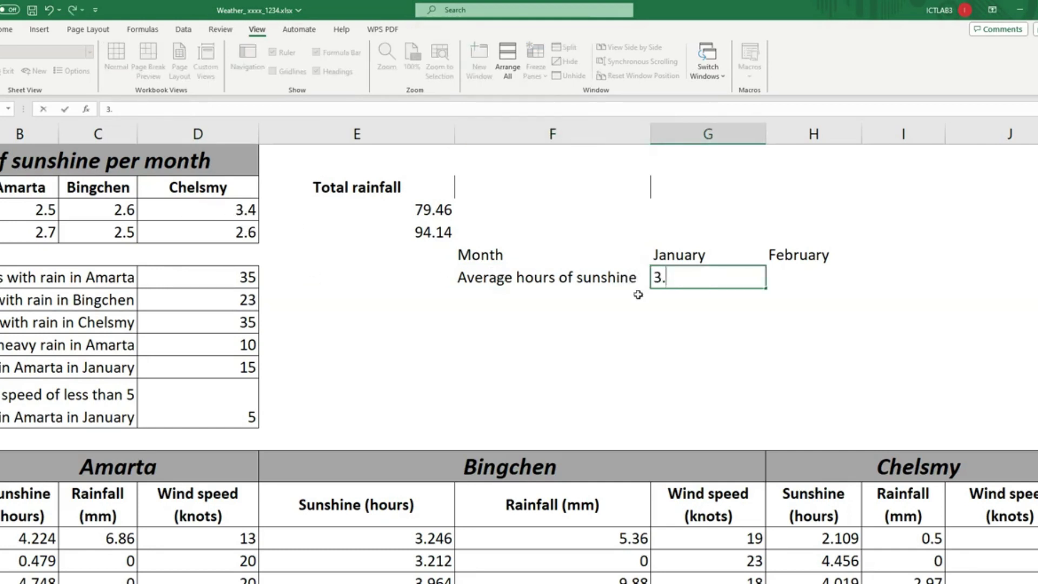
pyautogui.press('Tab')
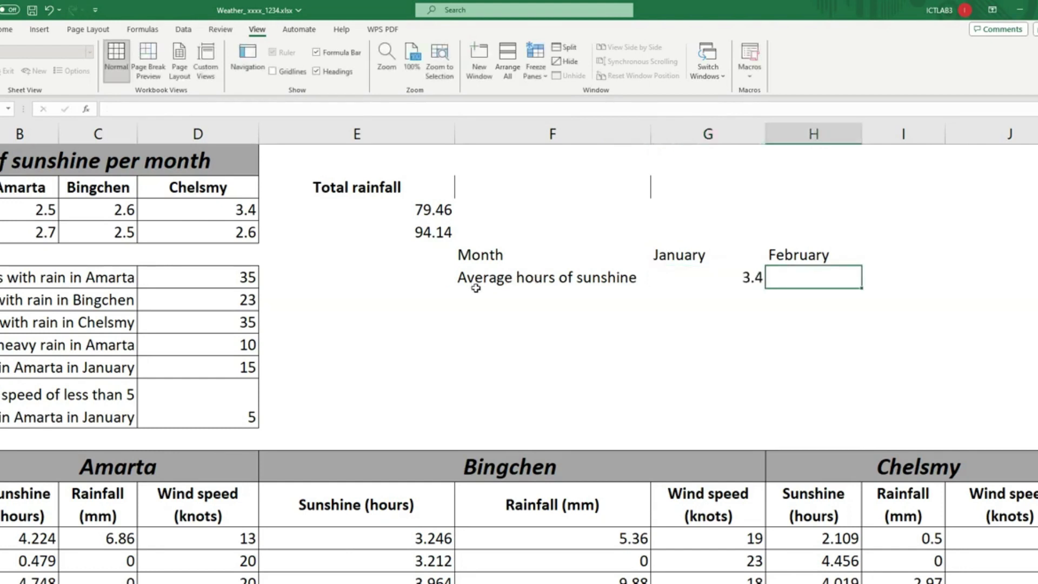
pyautogui.write('2.6')
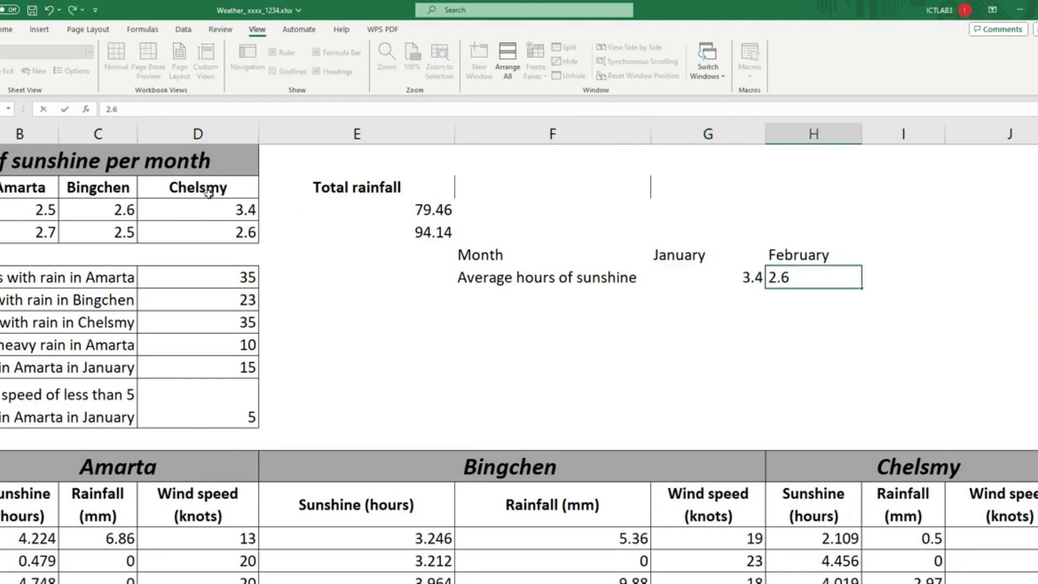
# Step: Add a "Total" row in F7 with the rainfall values 79.46 for January and 94.14 for February
pyautogui.click(490, 294)
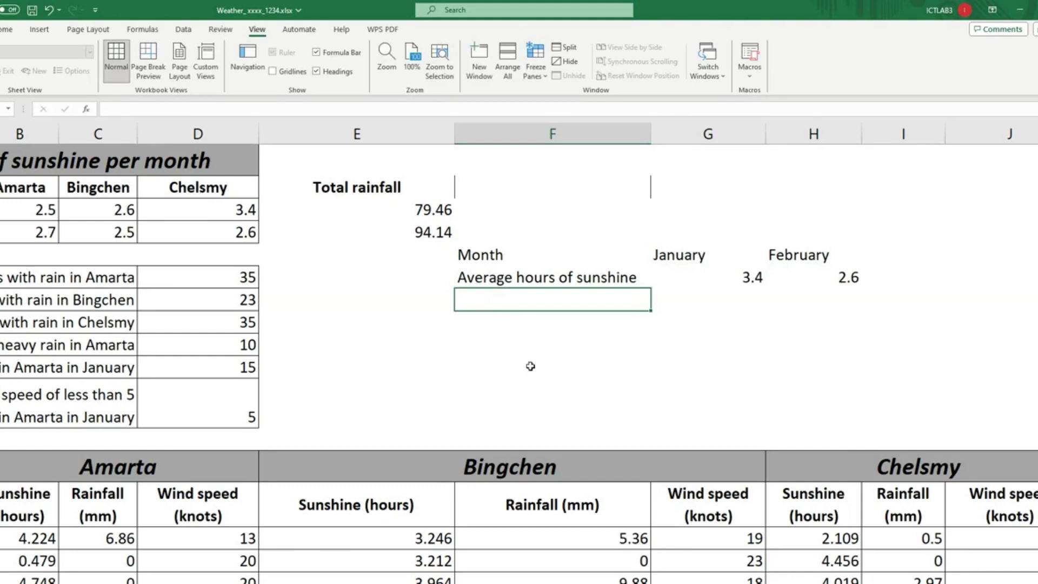
pyautogui.write('Total')
pyautogui.press('Tab')
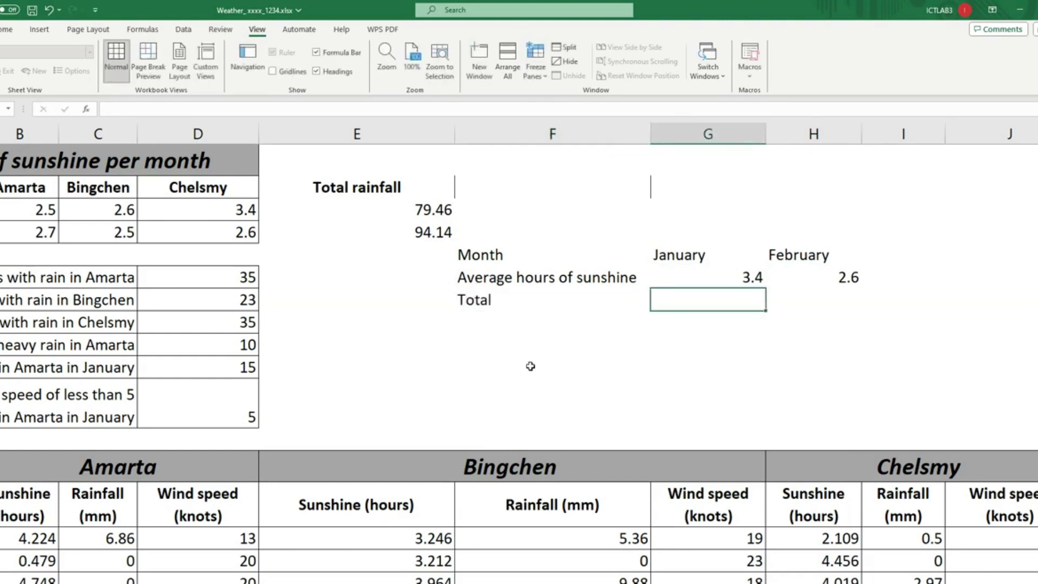
pyautogui.write('79')
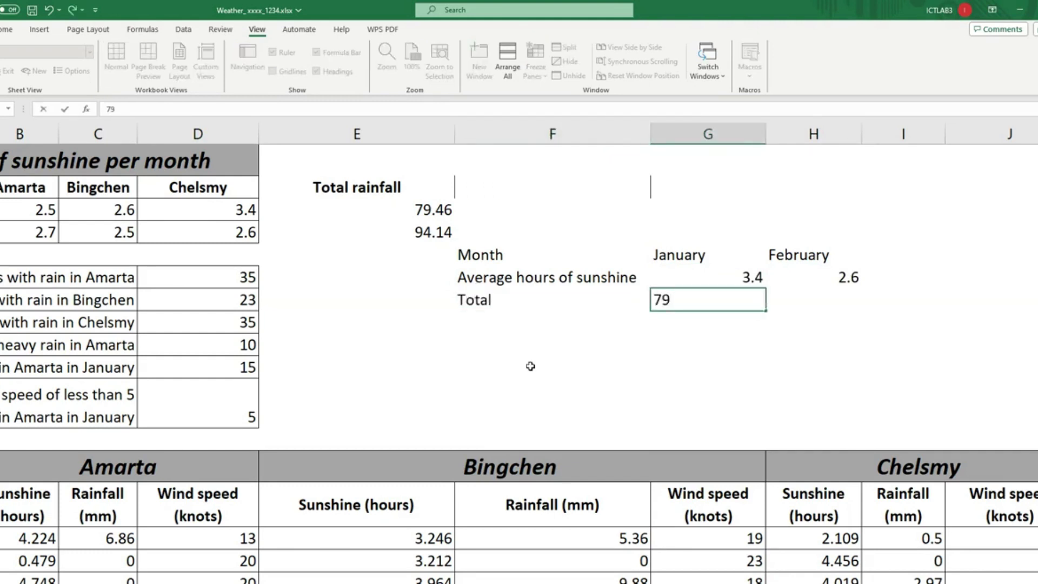
pyautogui.write('.46')
pyautogui.press('Tab')
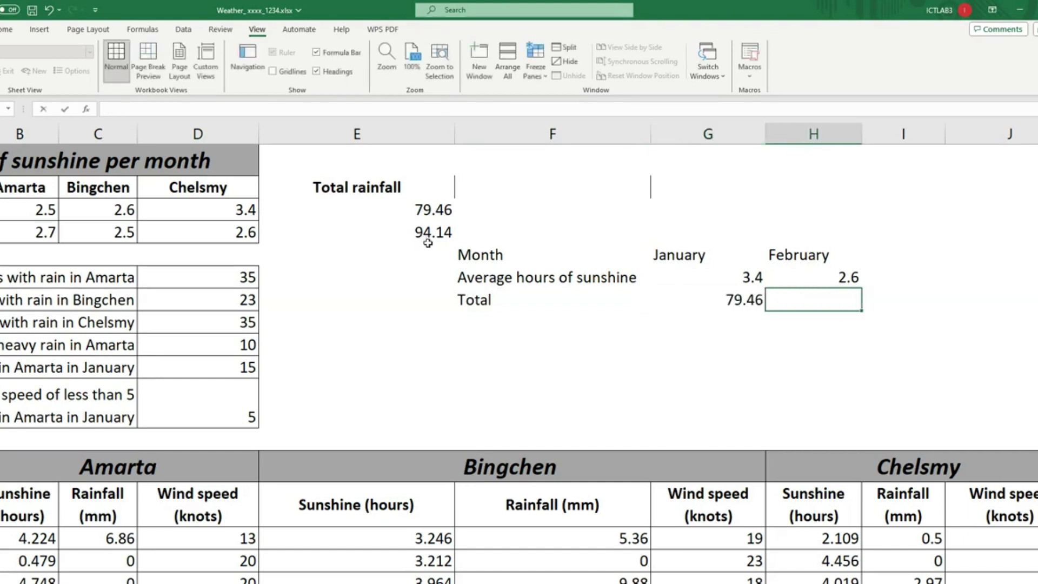
pyautogui.write('94.14')
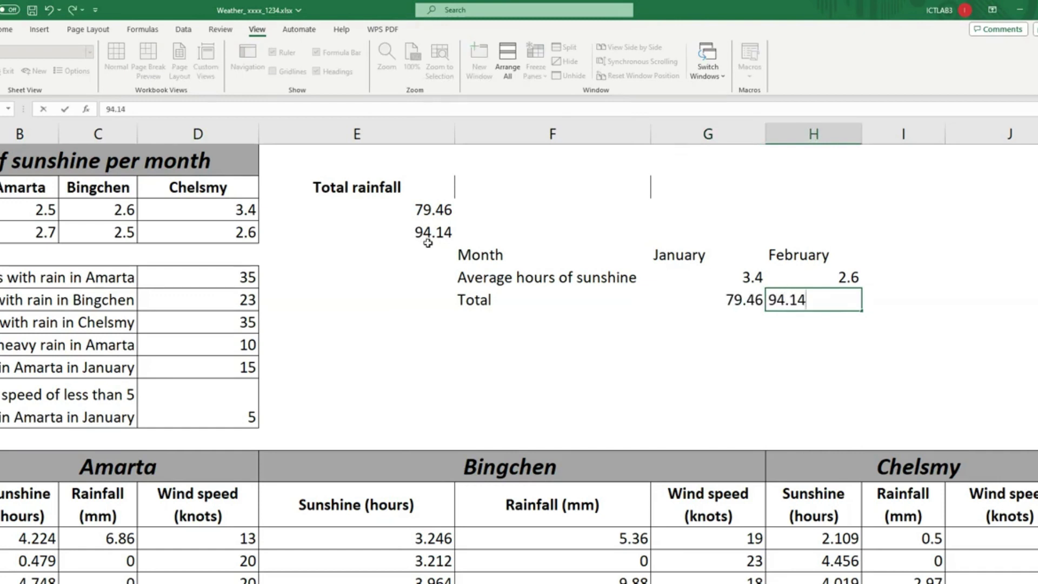
# Step: Finish the February total in the chart data table and turn on the worksheet gridlines
pyautogui.click(518, 319)
pyautogui.click(543, 258)
pyautogui.moveTo(543, 257); pyautogui.dragTo(800, 302)
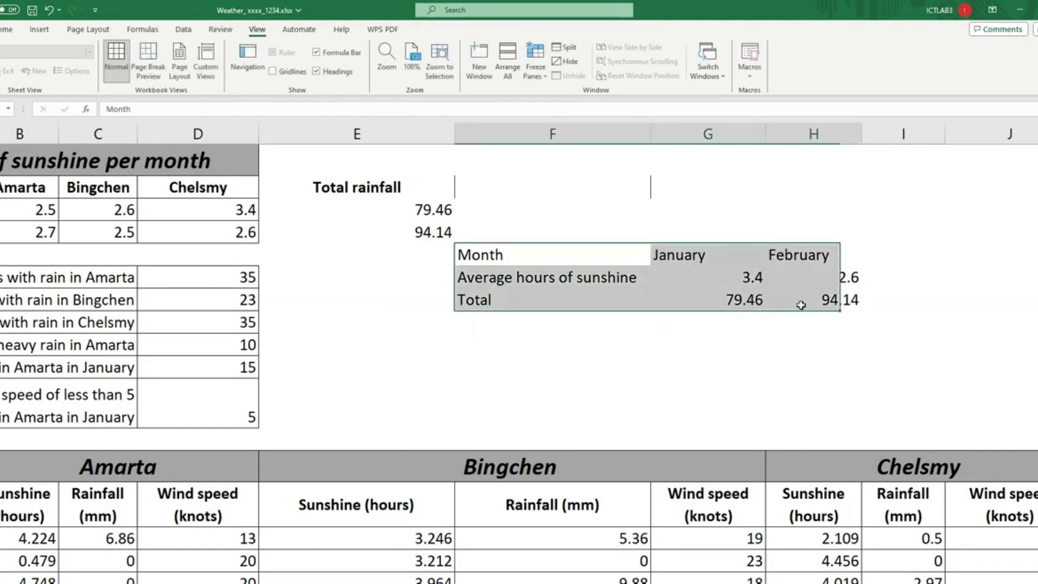
pyautogui.click(509, 360)
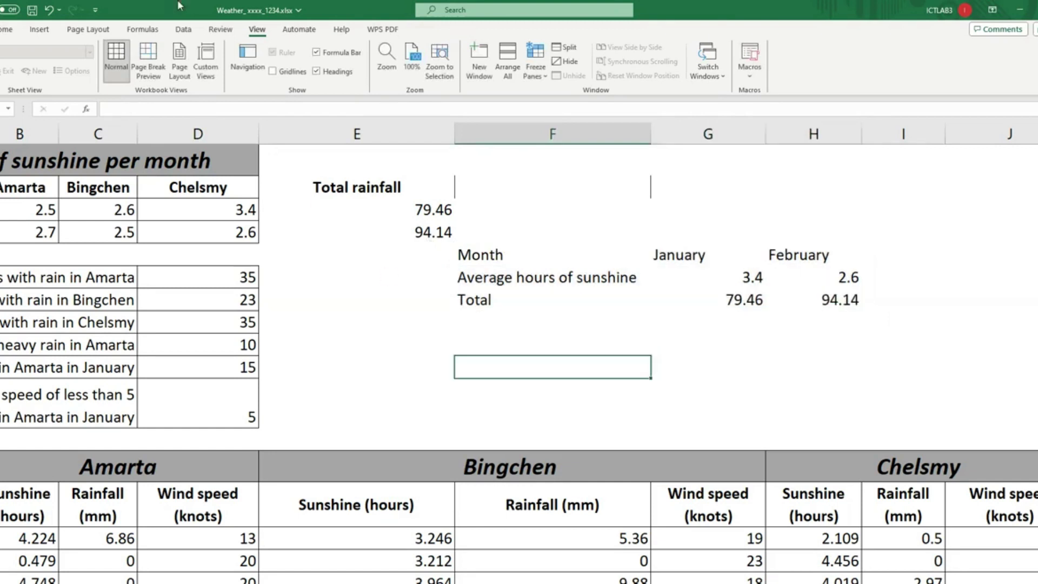
pyautogui.click(273, 72)
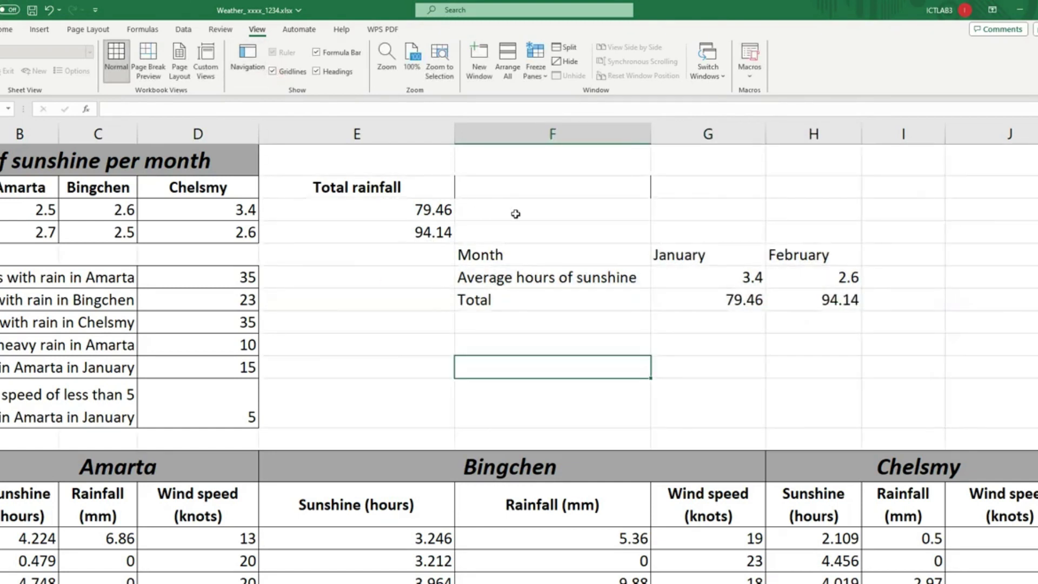
# Step: Examine the chart data table in F5:H7 alongside the daily weather records below it
pyautogui.click(647, 257)
pyautogui.moveTo(646, 258); pyautogui.dragTo(819, 297)
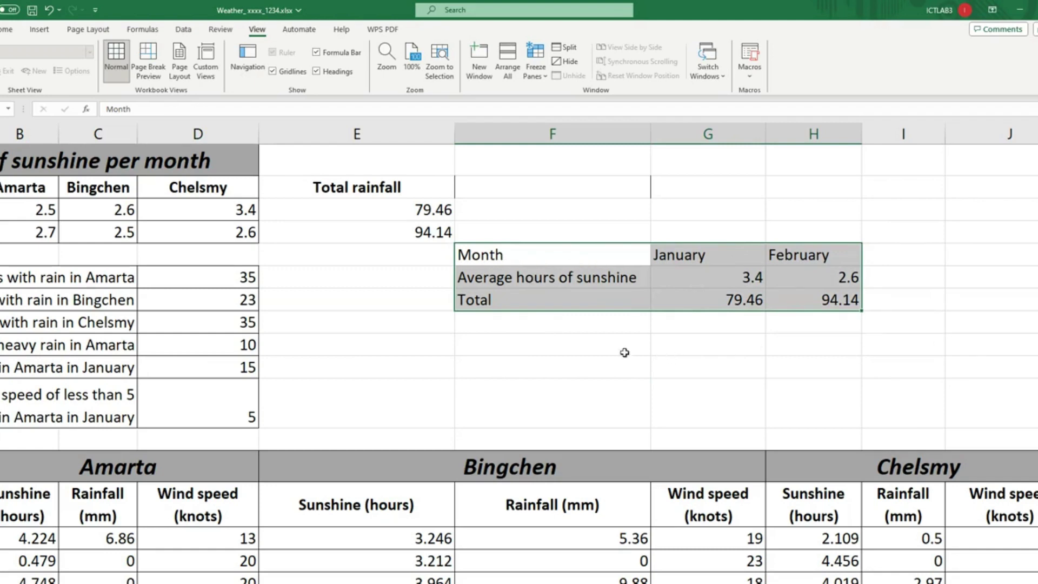
pyautogui.scroll(-3, 260, 346)
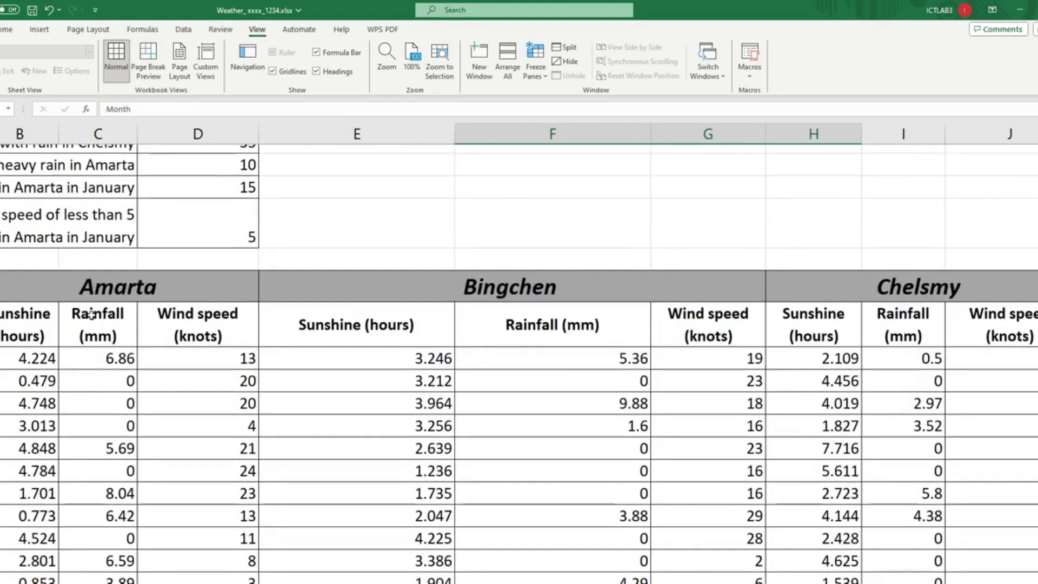
pyautogui.moveTo(93, 329); pyautogui.dragTo(679, 556)
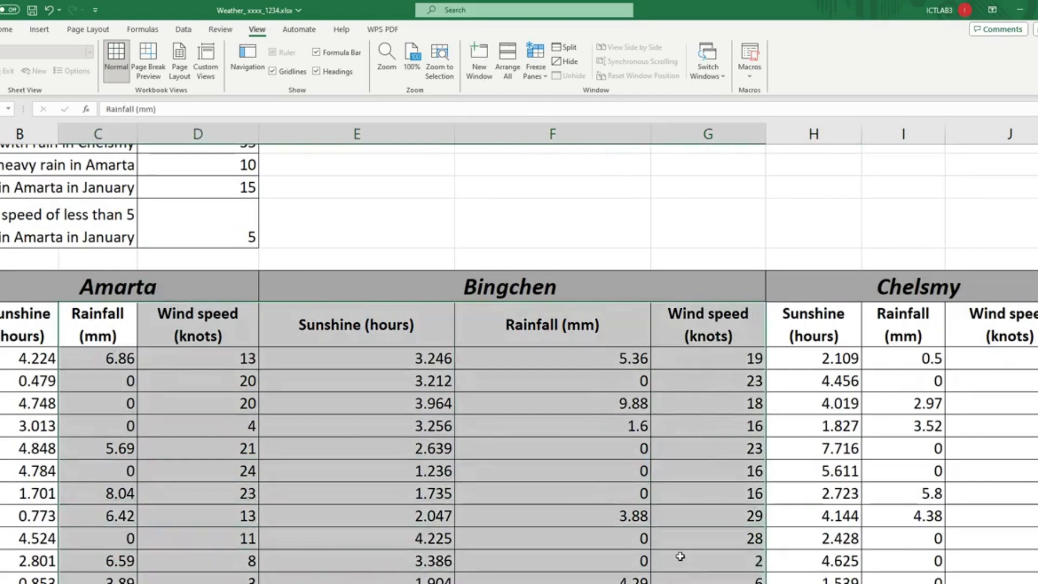
pyautogui.scroll(3, 725, 248)
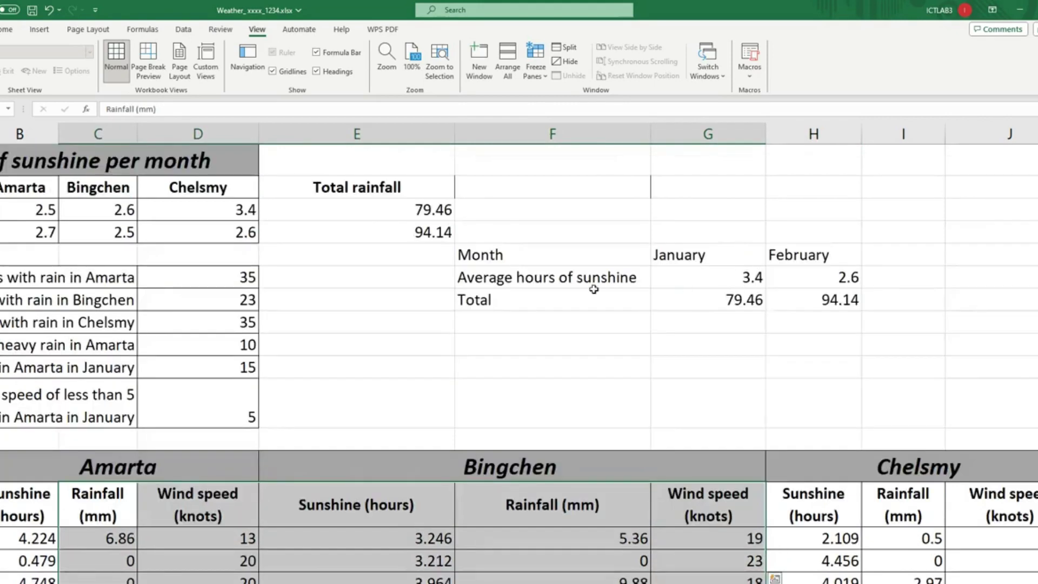
pyautogui.click(573, 279)
pyautogui.moveTo(734, 276); pyautogui.dragTo(830, 304)
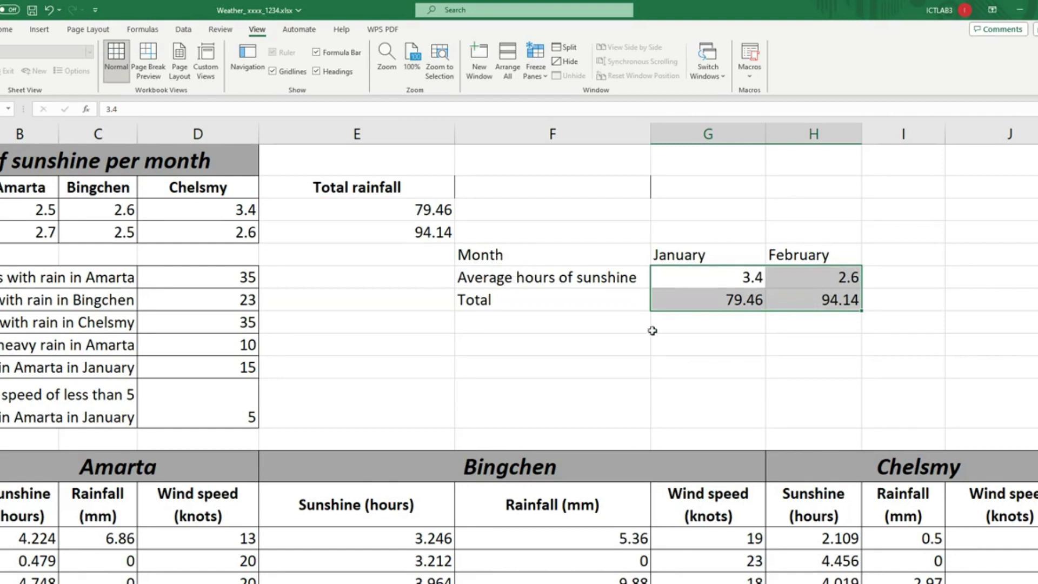
pyautogui.click(716, 342)
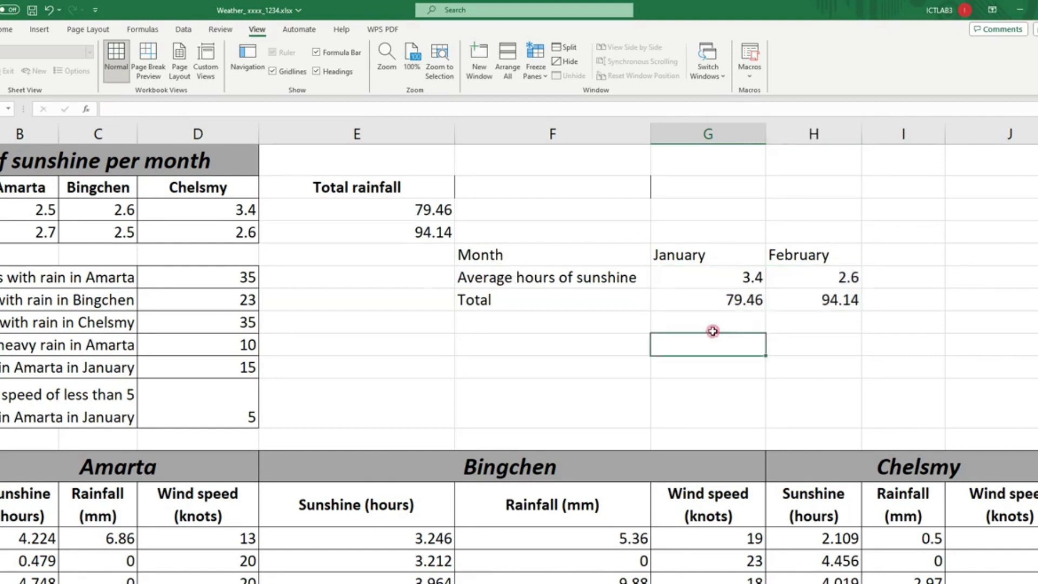
# Step: Insert a basic 2-D line chart from the table in F5:H7 and move it clear of the Total rainfall column
pyautogui.click(584, 263)
pyautogui.moveTo(584, 263); pyautogui.dragTo(822, 301)
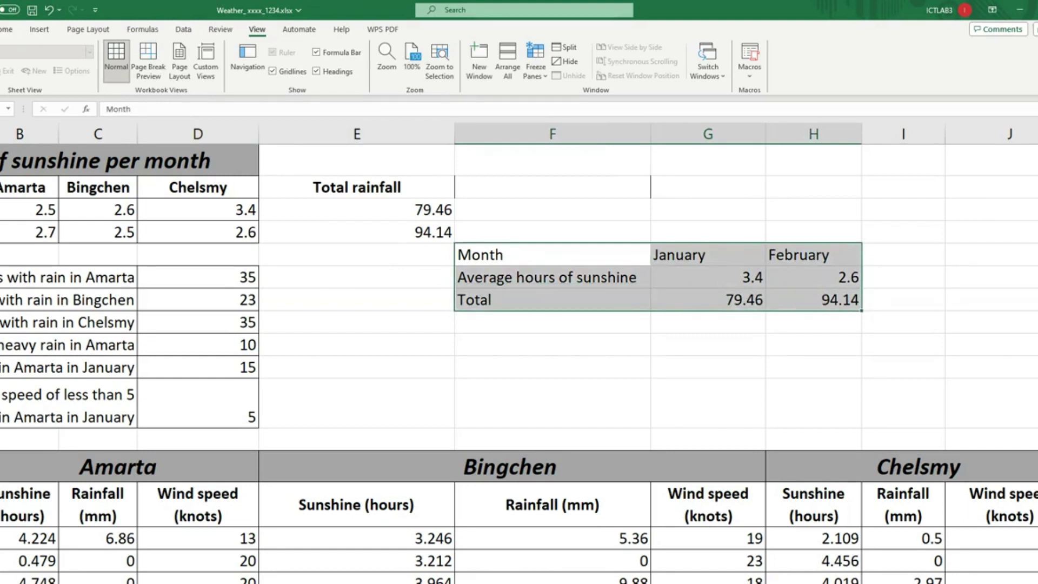
pyautogui.click(39, 29)
pyautogui.click(313, 59)
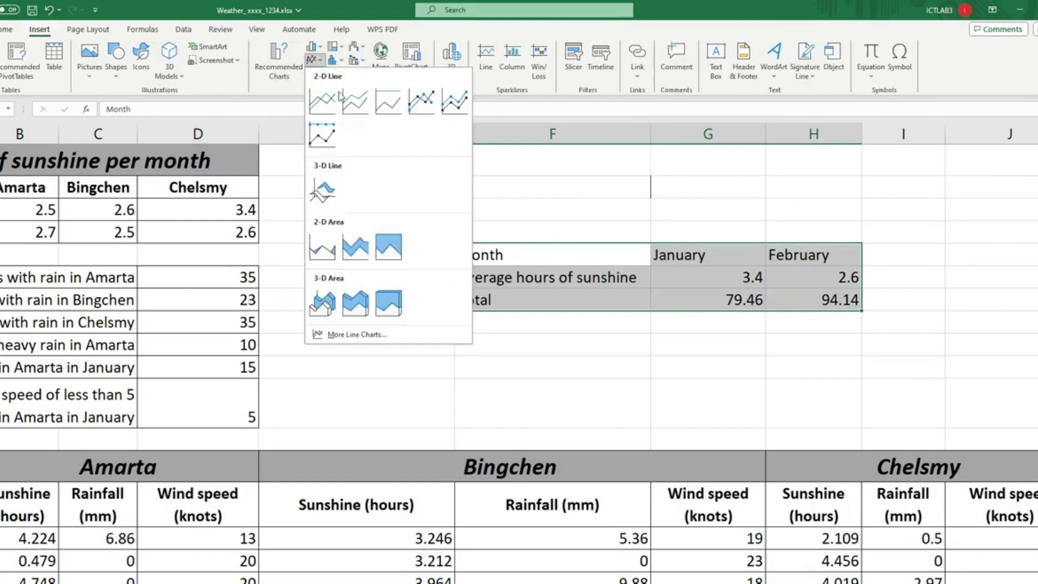
pyautogui.click(314, 47)
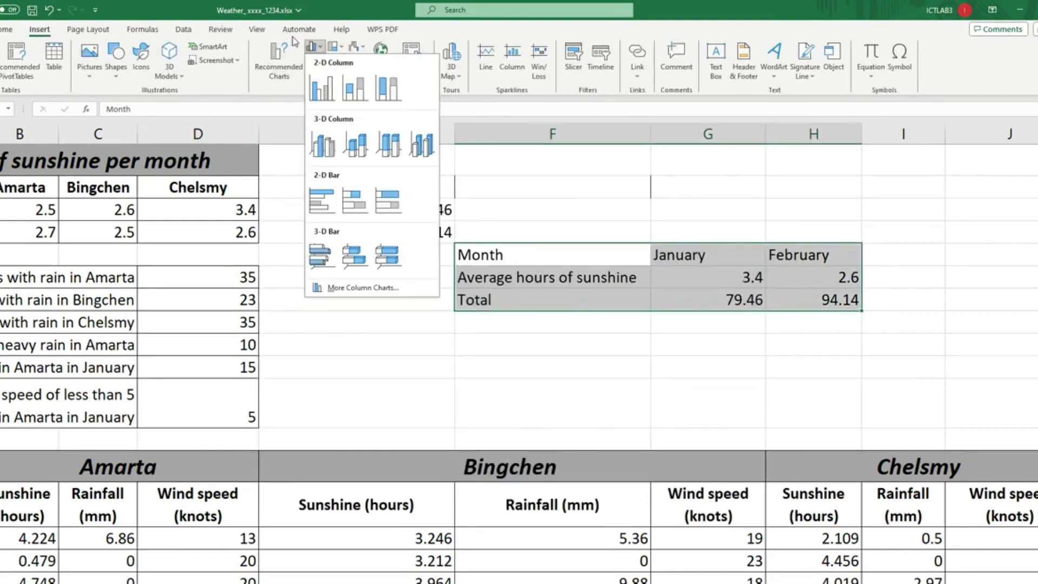
pyautogui.click(299, 29)
pyautogui.click(40, 29)
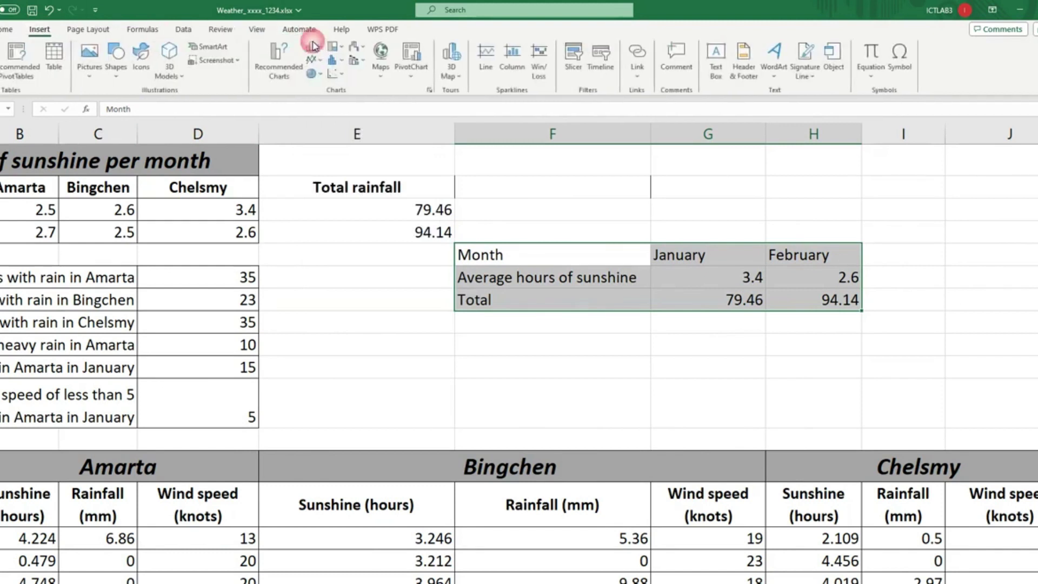
pyautogui.click(312, 60)
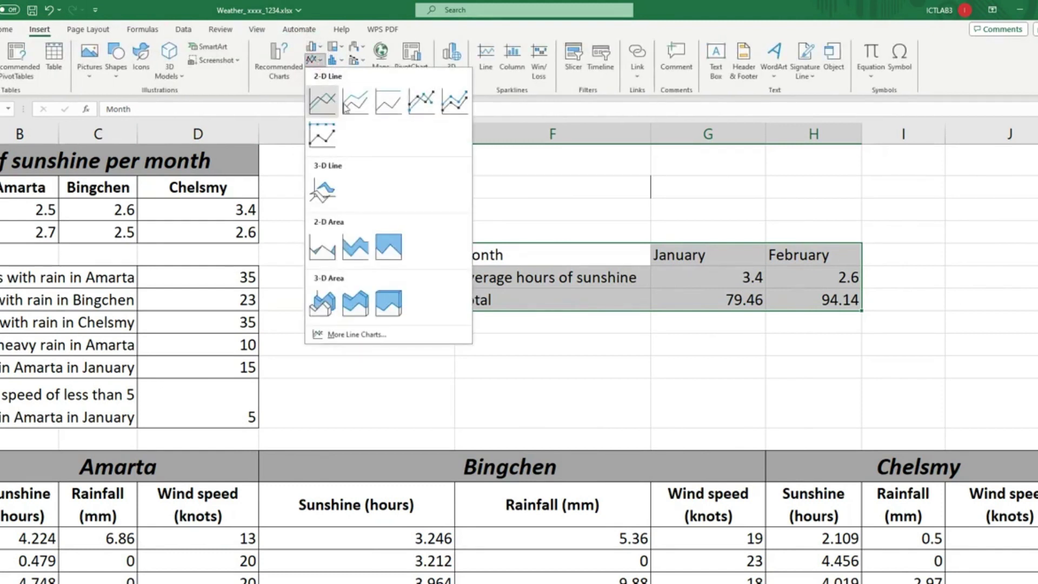
pyautogui.click(324, 102)
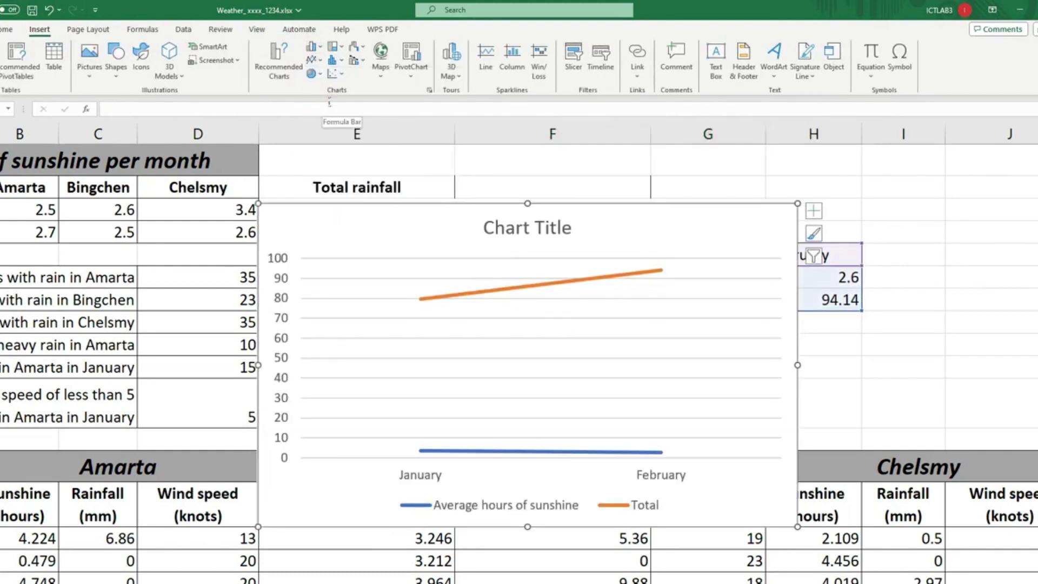
pyautogui.moveTo(635, 220); pyautogui.dragTo(859, 148)
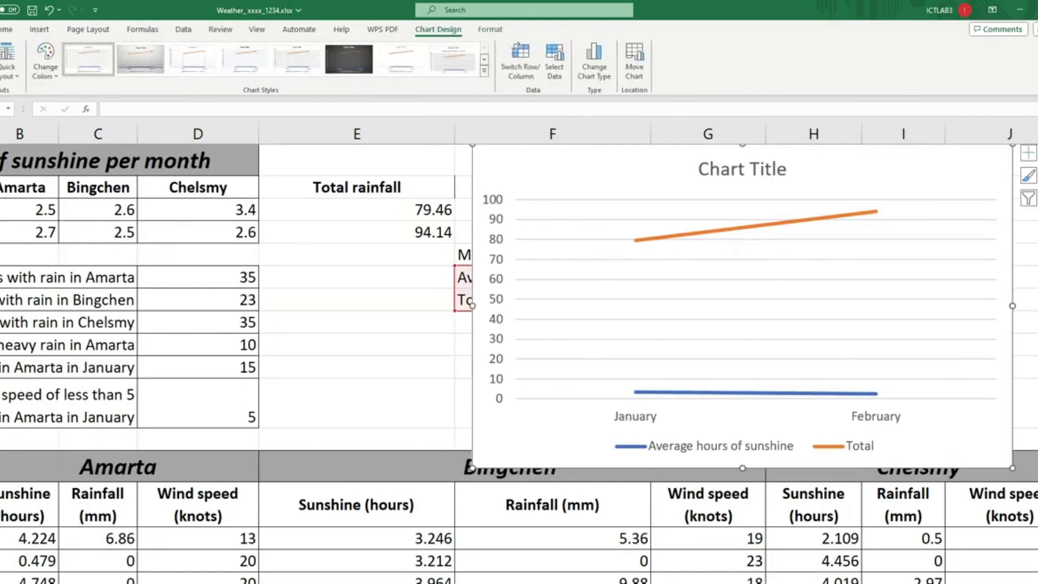
# Step: Switch to the question paper PDF and check question 11's category, primary and secondary axis requirements against the chart
pyautogui.hotkey('alt', 'Tab')
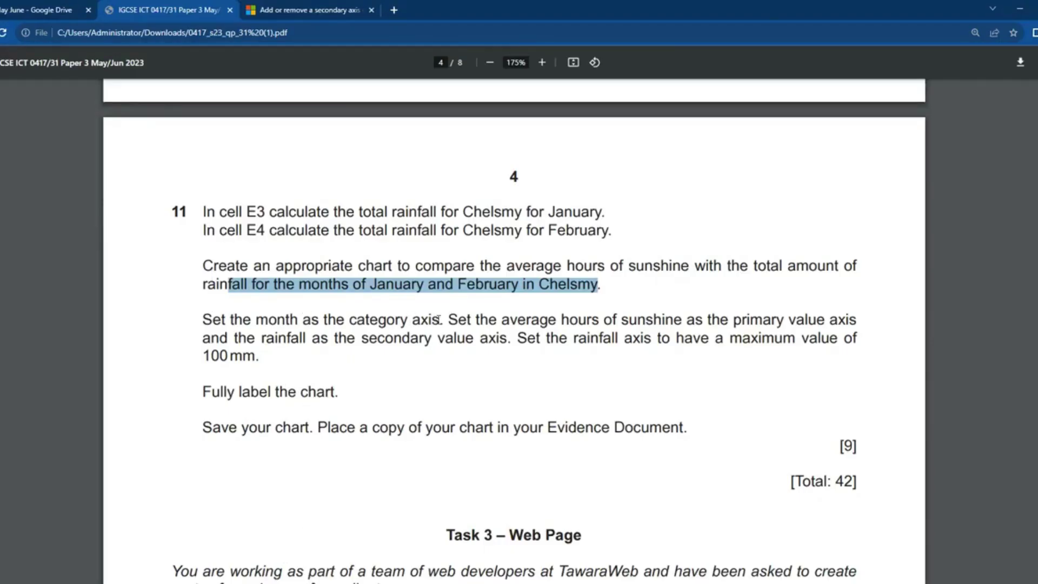
pyautogui.moveTo(438, 320); pyautogui.dragTo(203, 320)
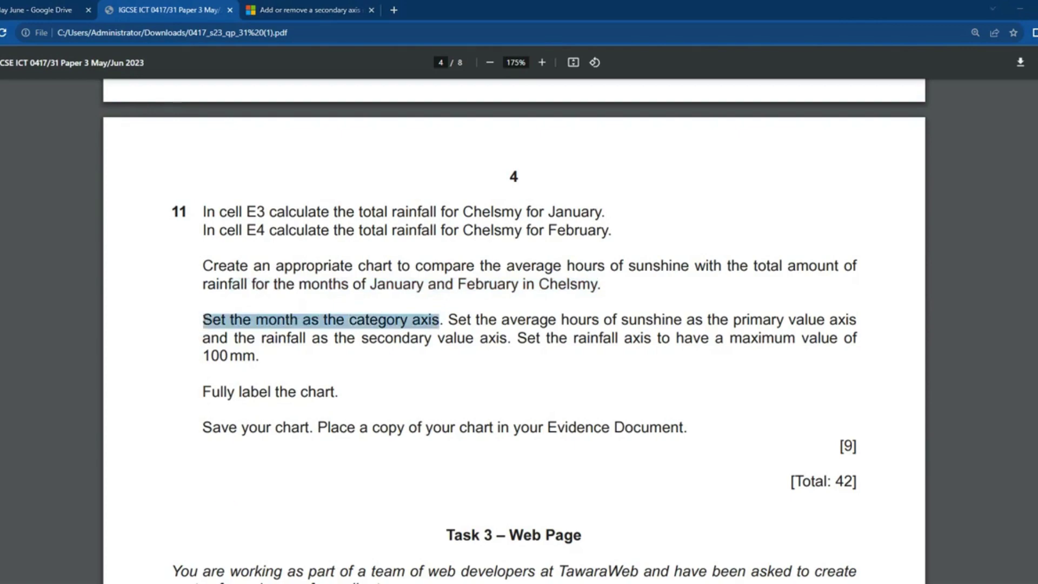
pyautogui.hotkey('alt', 'Tab')
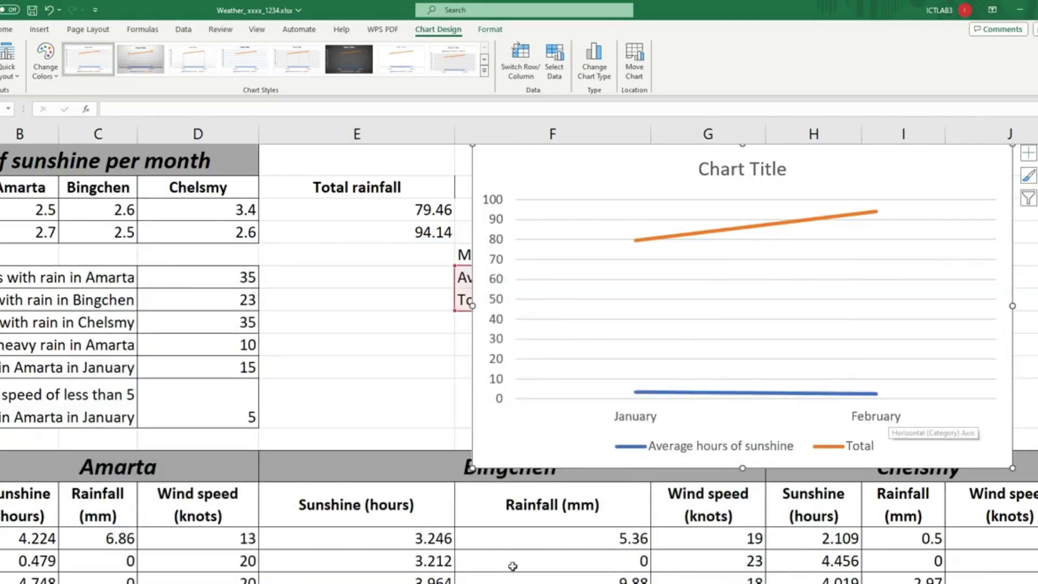
pyautogui.hotkey('alt', 'Tab')
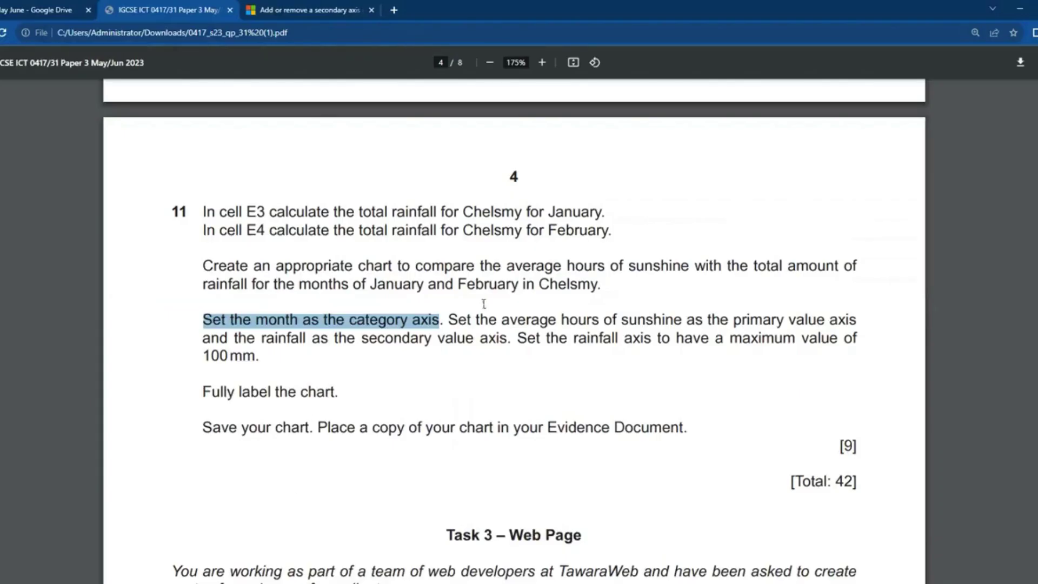
pyautogui.moveTo(450, 324); pyautogui.dragTo(859, 321)
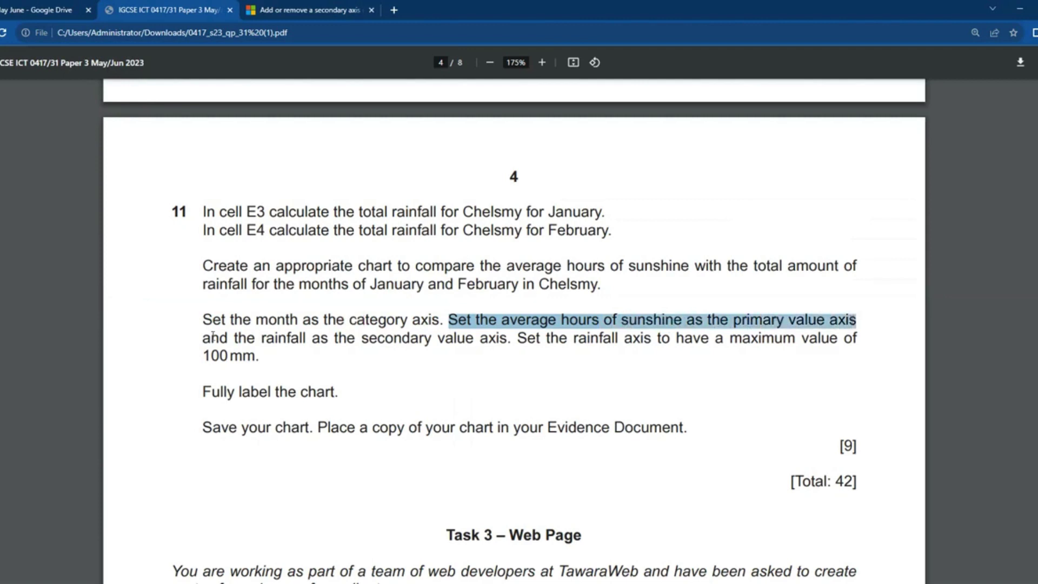
pyautogui.moveTo(264, 339); pyautogui.dragTo(508, 340)
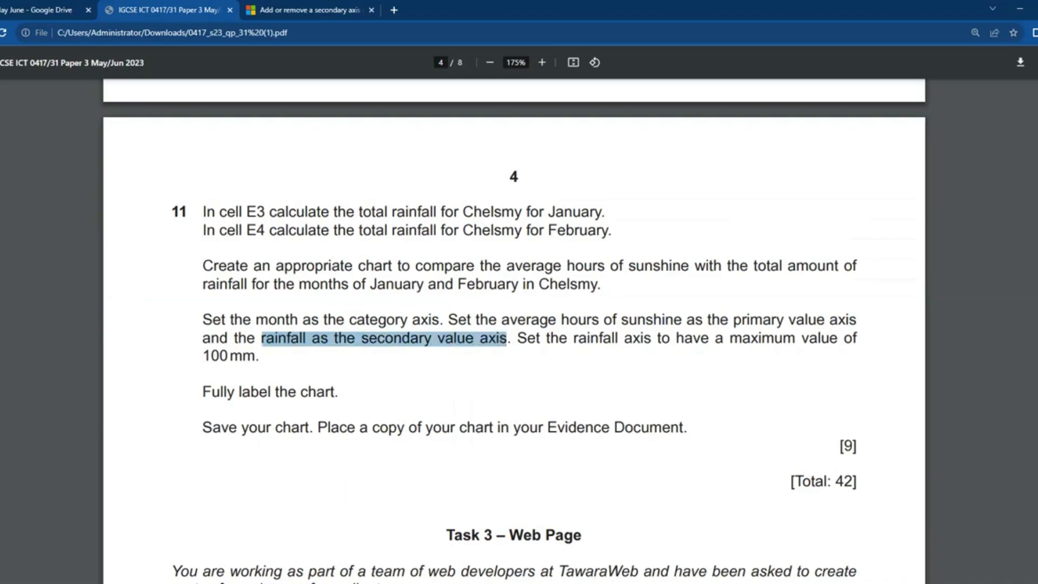
# Step: Switch back to Excel and change the chart to a Combo type with the average hours of sunshine series as a Line
pyautogui.hotkey('alt', 'Tab')
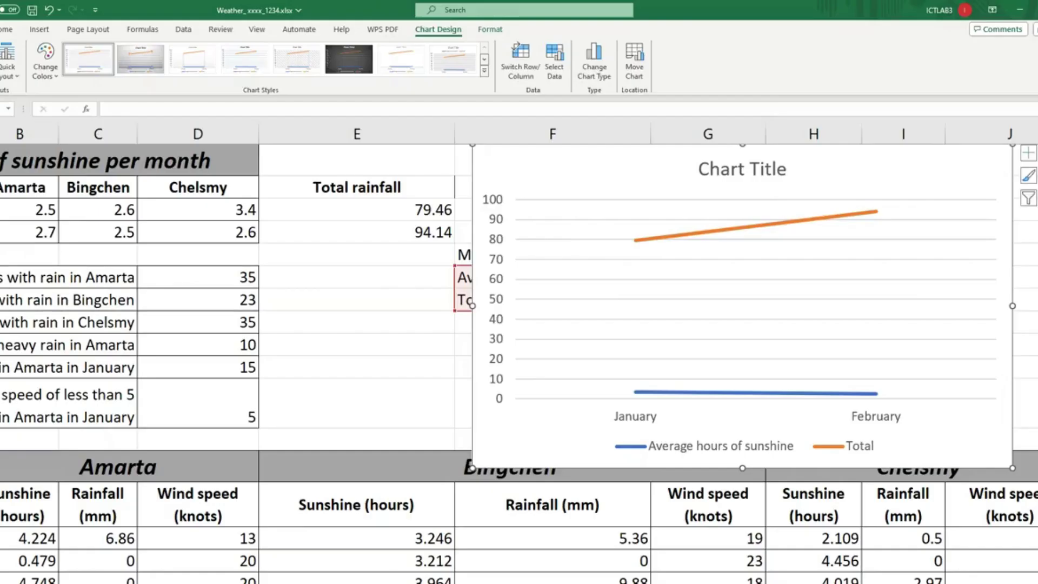
pyautogui.click(598, 70)
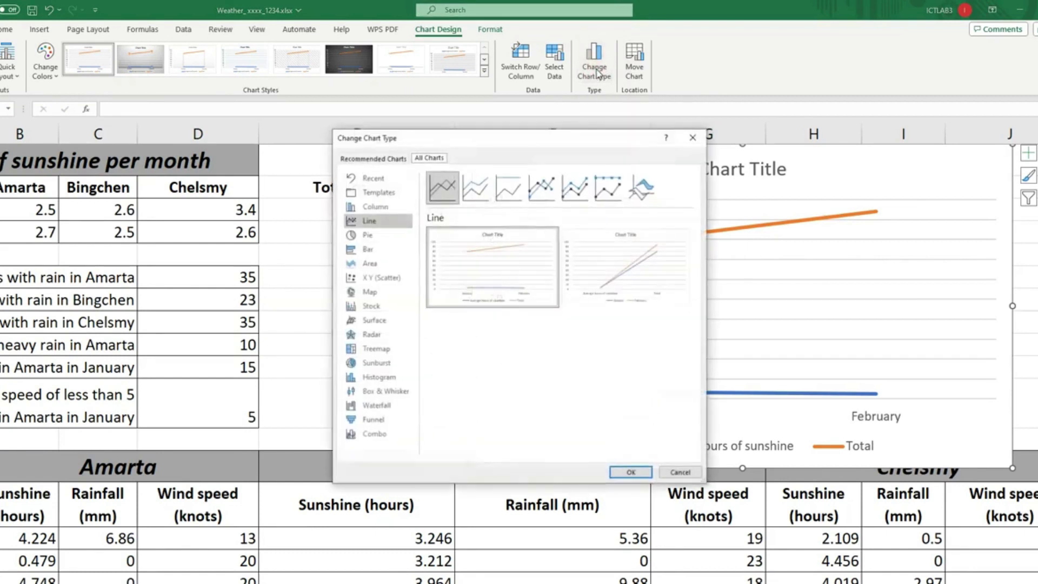
pyautogui.click(377, 436)
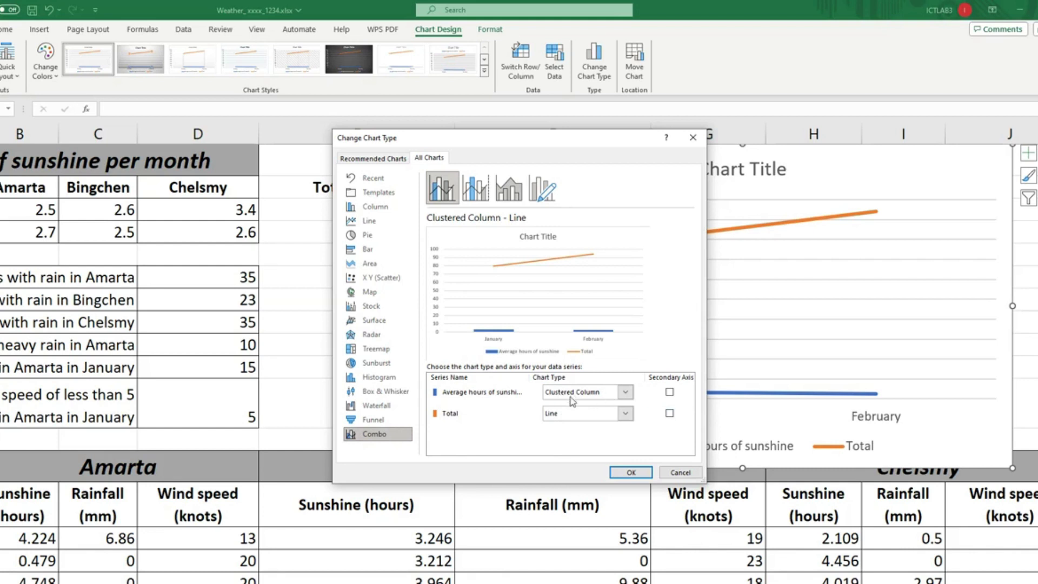
pyautogui.click(626, 393)
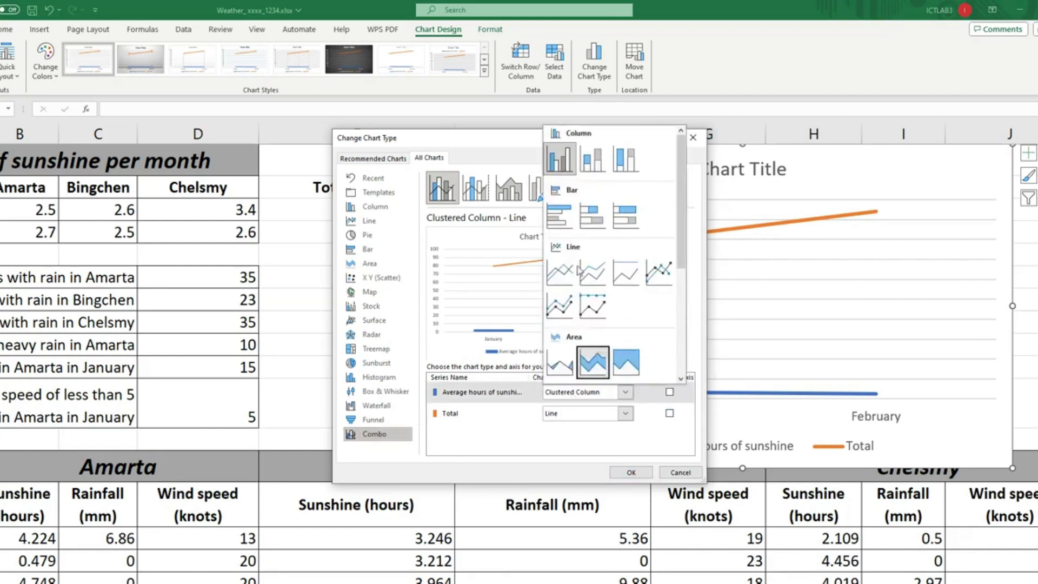
pyautogui.click(561, 270)
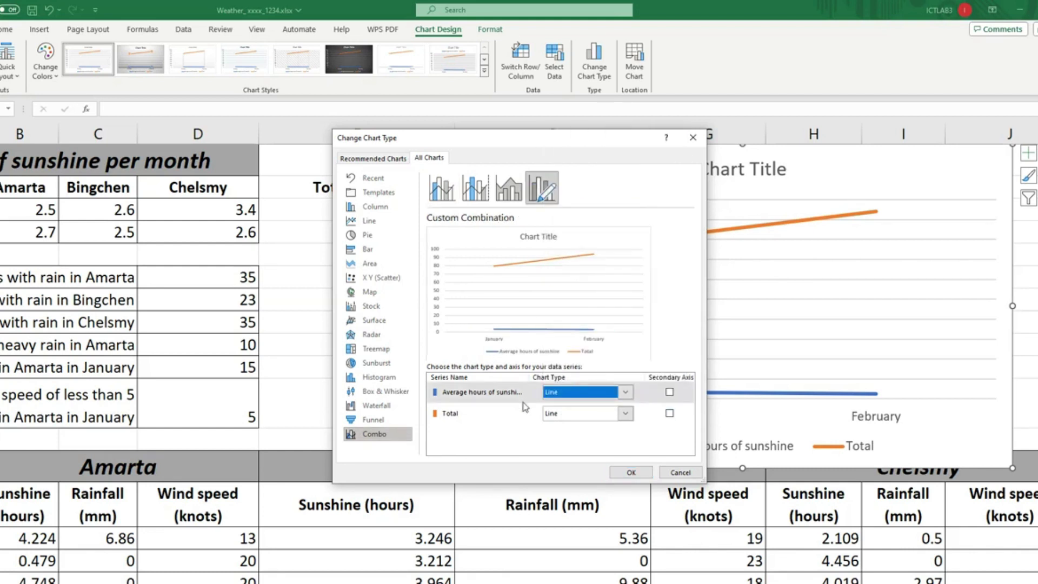
pyautogui.click(627, 393)
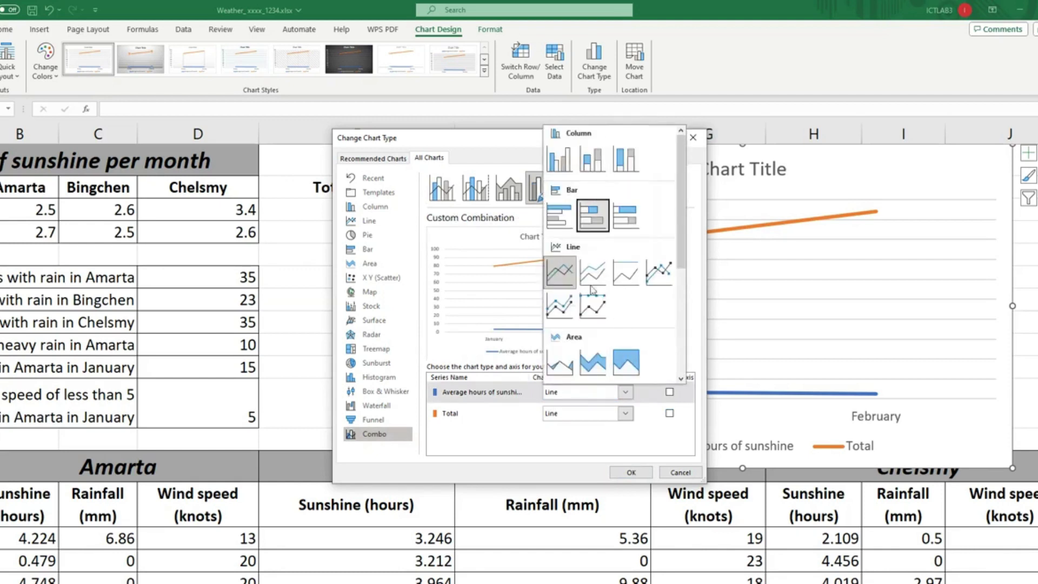
pyautogui.click(584, 393)
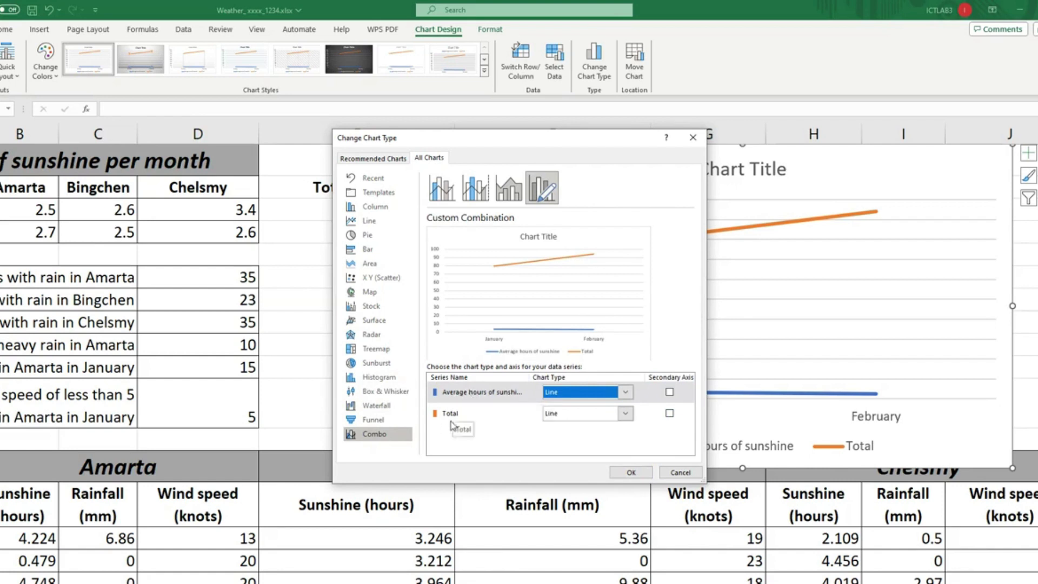
# Step: Keep the Total rainfall series as a Line, assign it to the secondary axis and apply the combo chart
pyautogui.click(626, 413)
pyautogui.press('Down')
pyautogui.press('Down')
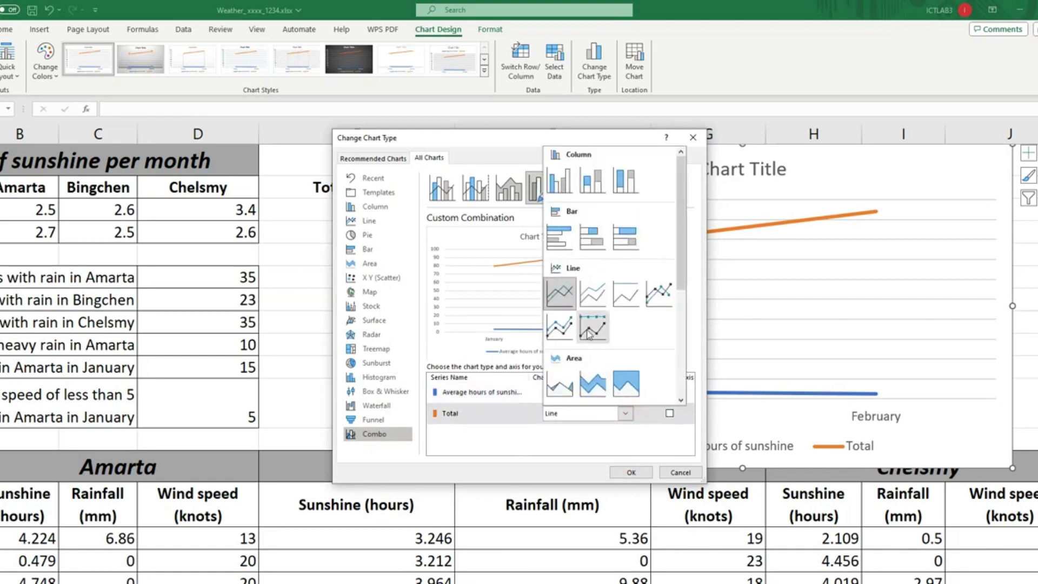
pyautogui.press('Right')
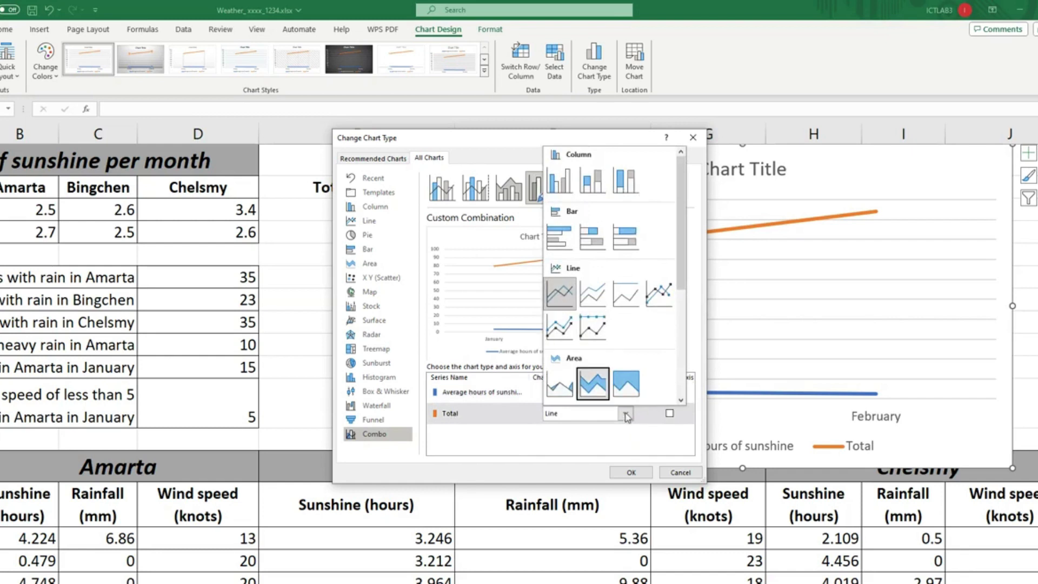
pyautogui.click(626, 416)
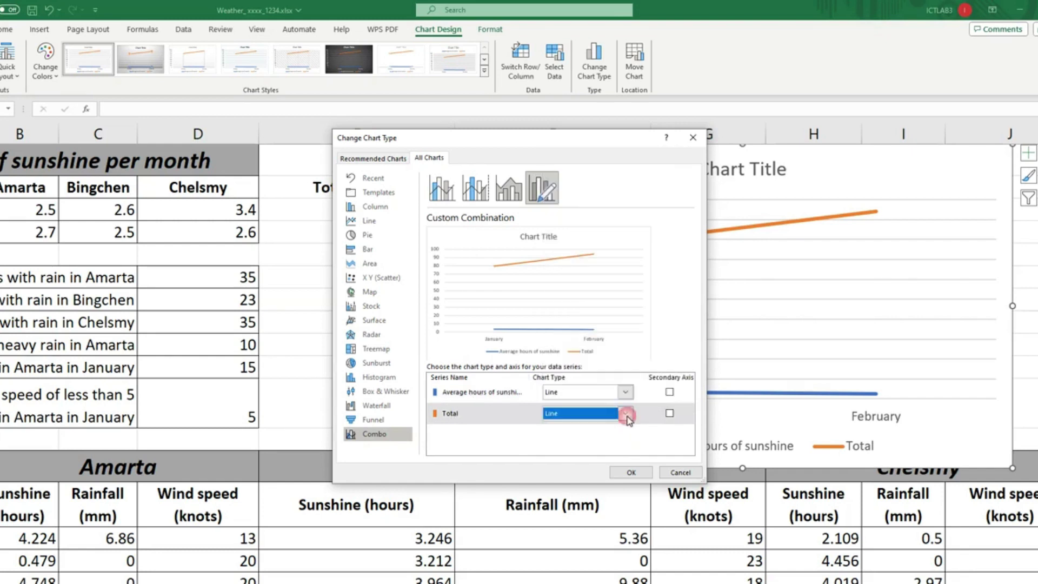
pyautogui.click(670, 415)
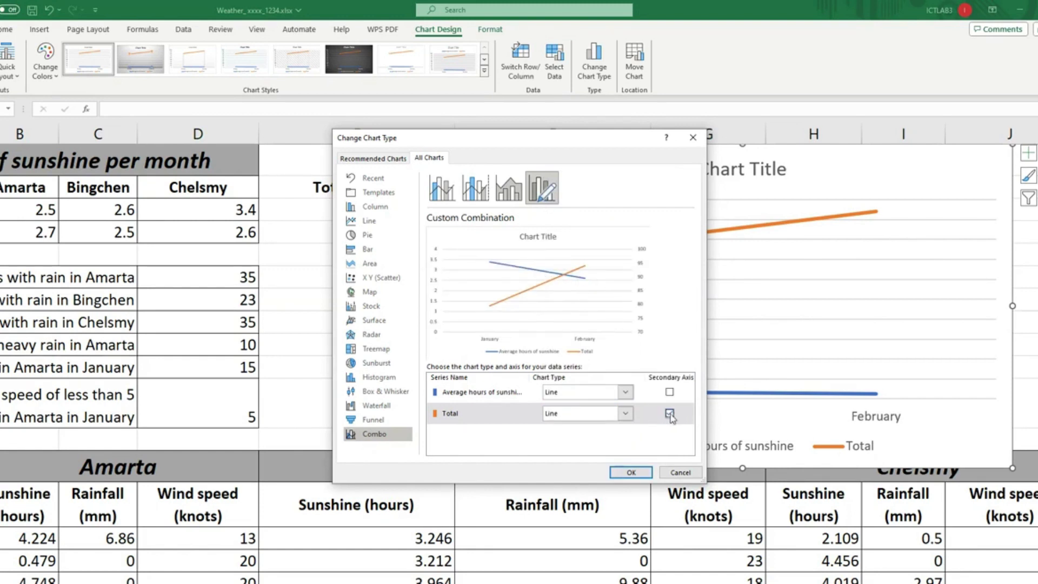
pyautogui.click(631, 472)
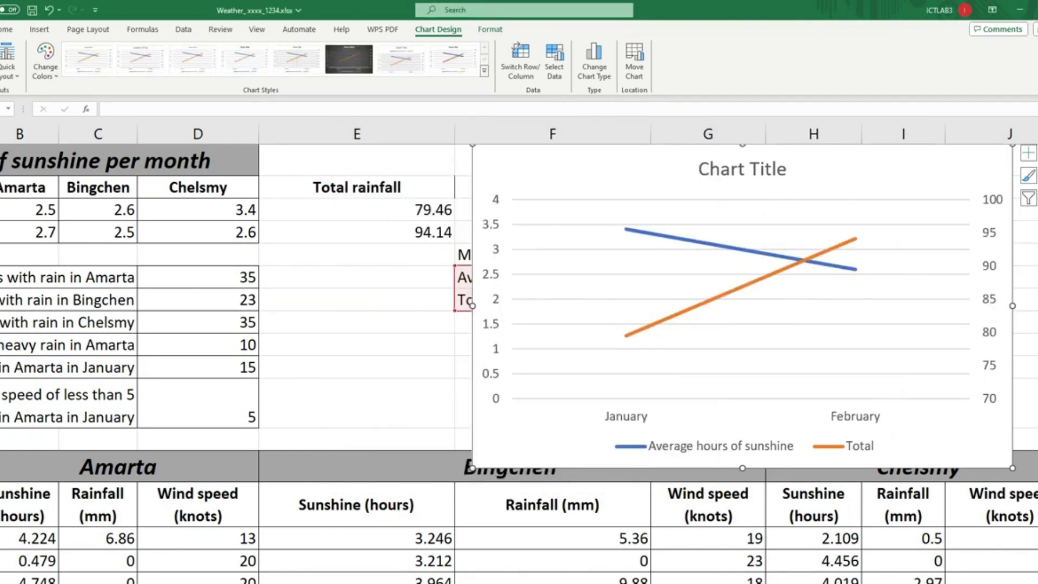
# Step: Switch to the question paper PDF and check question 11's maximum value requirement for the rainfall axis
pyautogui.hotkey('alt', 'Tab')
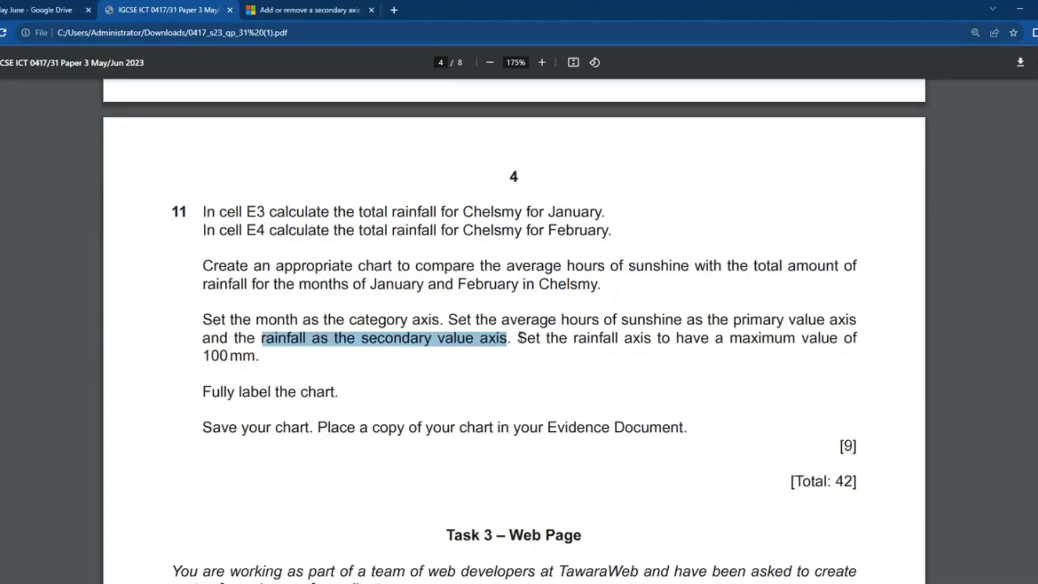
pyautogui.moveTo(519, 337); pyautogui.dragTo(268, 356)
pyautogui.moveTo(269, 356); pyautogui.dragTo(267, 358)
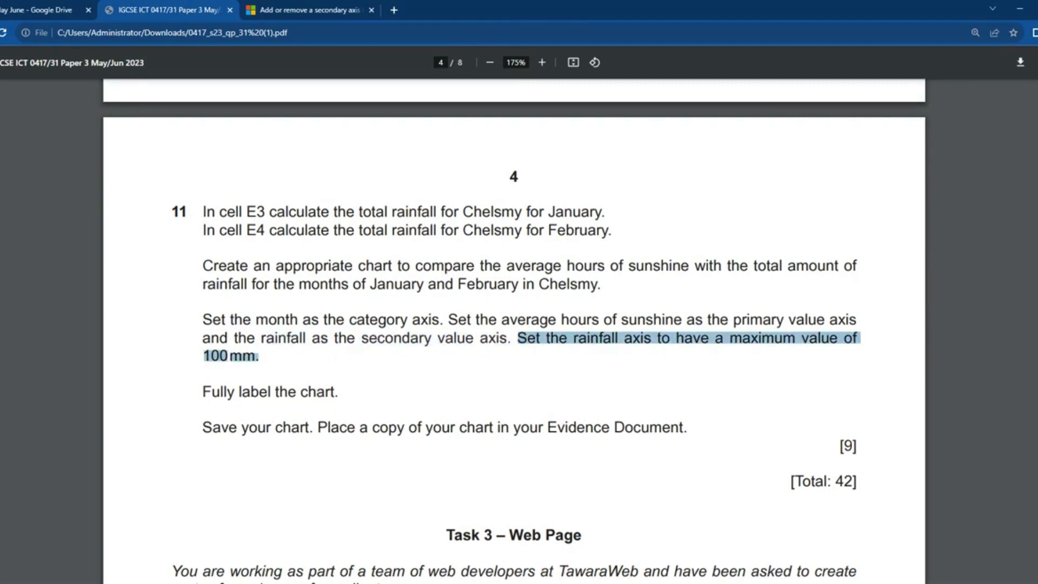
# Step: Switch back to Excel and check the secondary rainfall axis's minimum and maximum bounds and major units in its format settings
pyautogui.hotkey('alt', 'Tab')
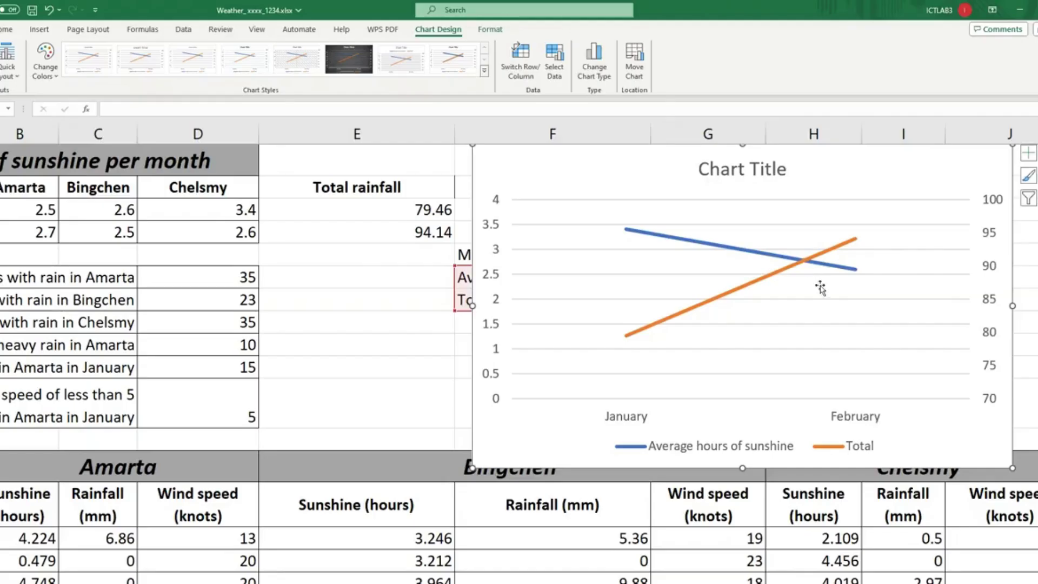
pyautogui.click(993, 204)
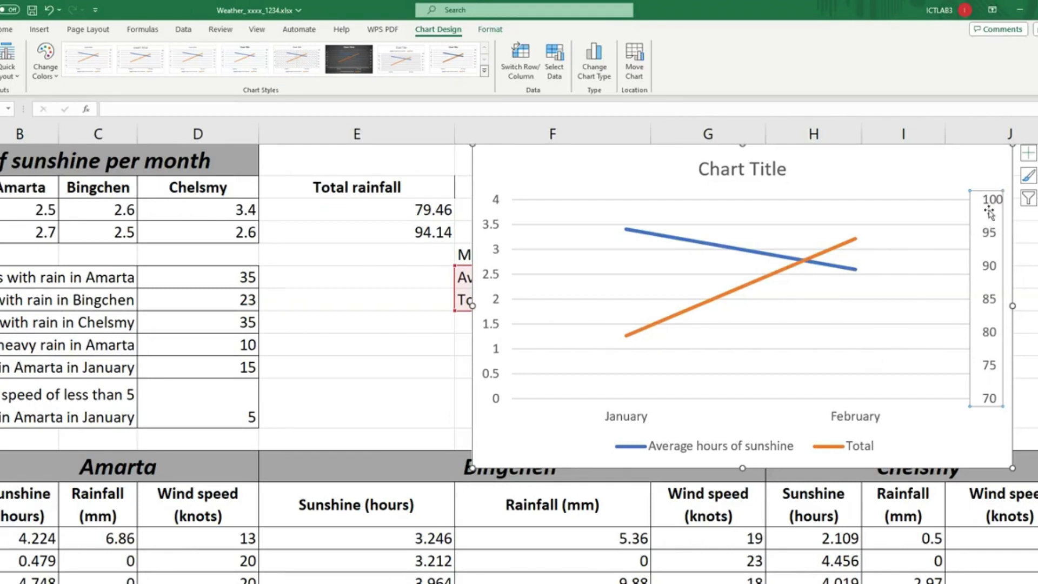
pyautogui.rightClick(992, 203)
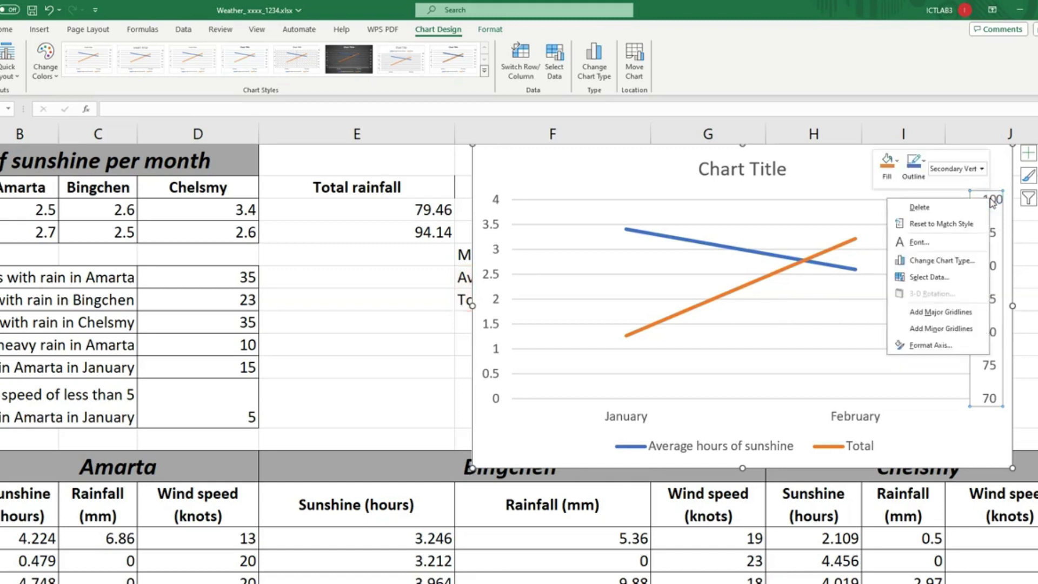
pyautogui.click(941, 344)
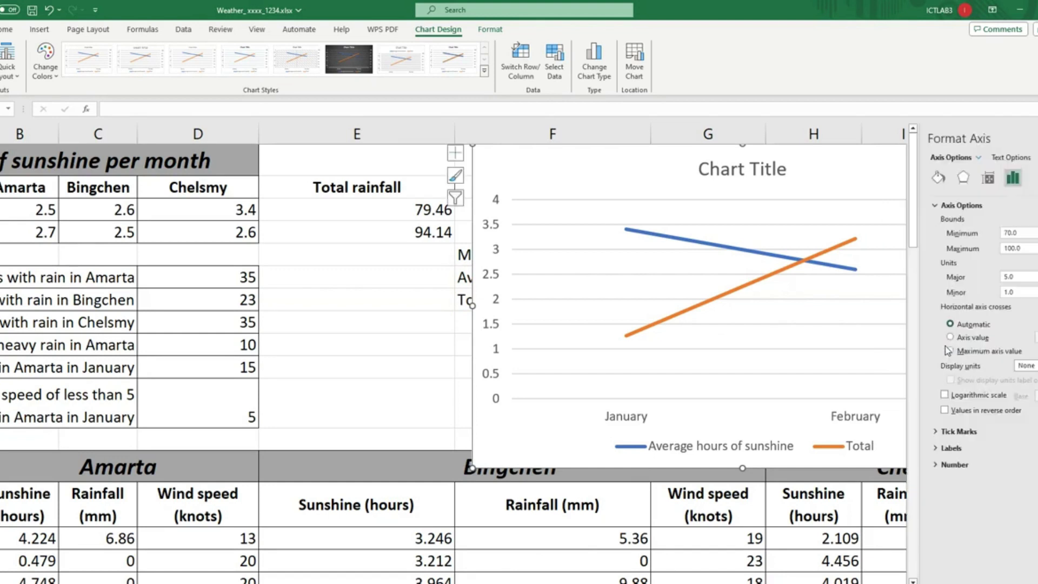
pyautogui.click(1018, 233)
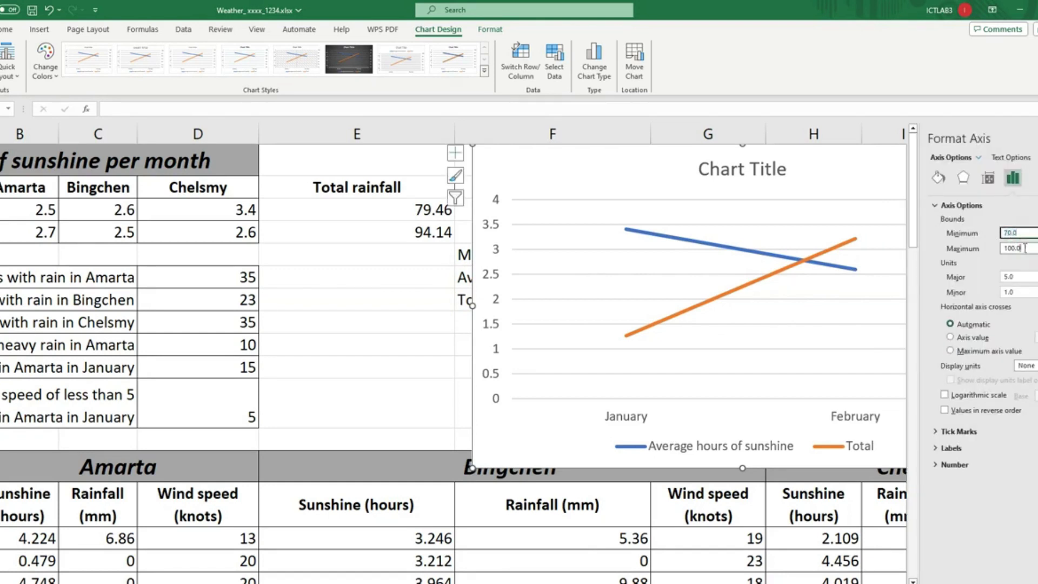
pyautogui.click(981, 250)
pyautogui.click(986, 277)
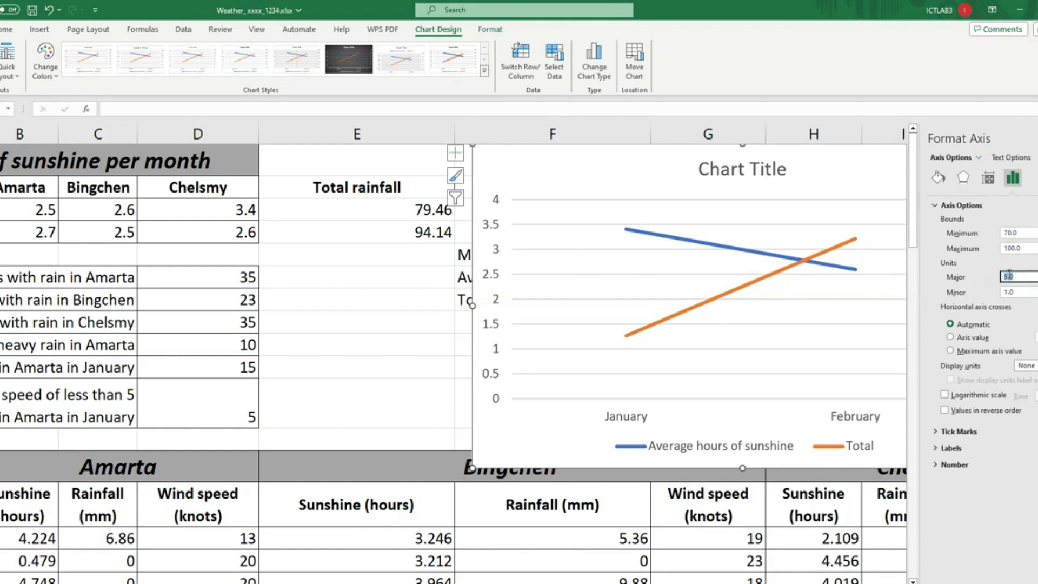
pyautogui.click(1034, 139)
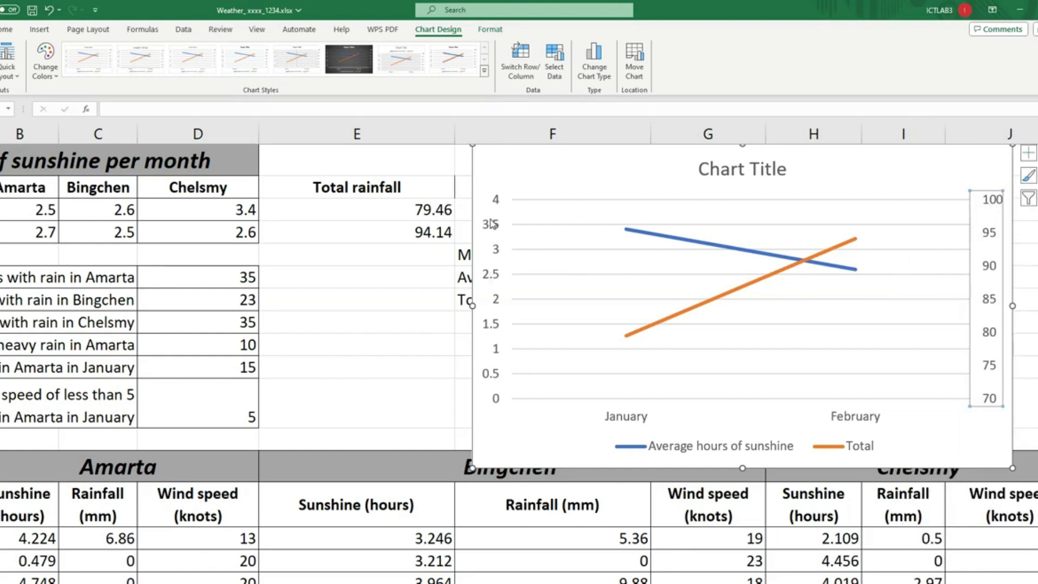
pyautogui.click(491, 238)
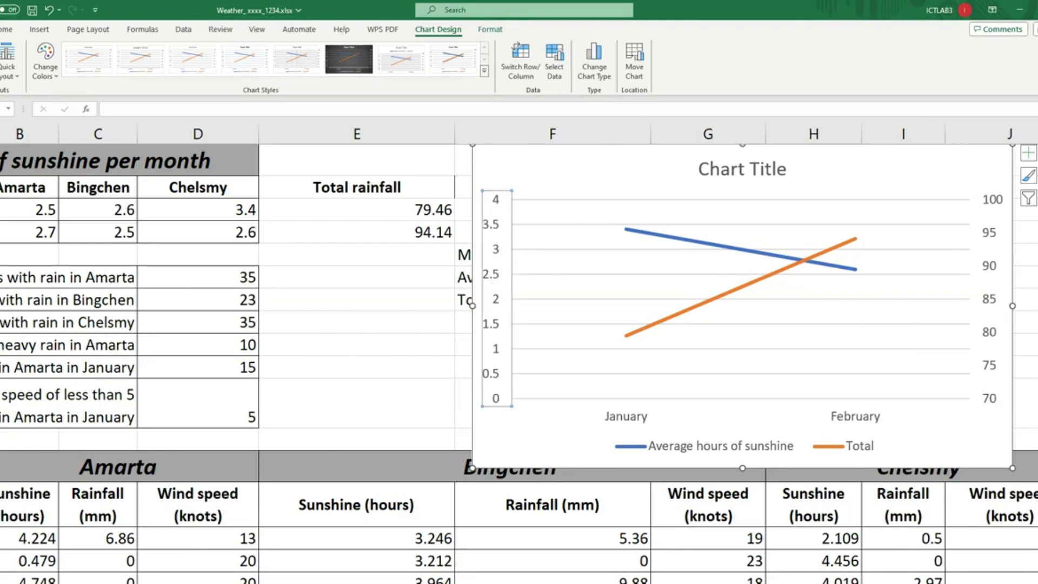
# Step: From the question paper PDF, copy "compare the average hours of sunshine with the total amount of rainfall" and paste it over the Excel chart's title
pyautogui.hotkey('alt', 'Tab')
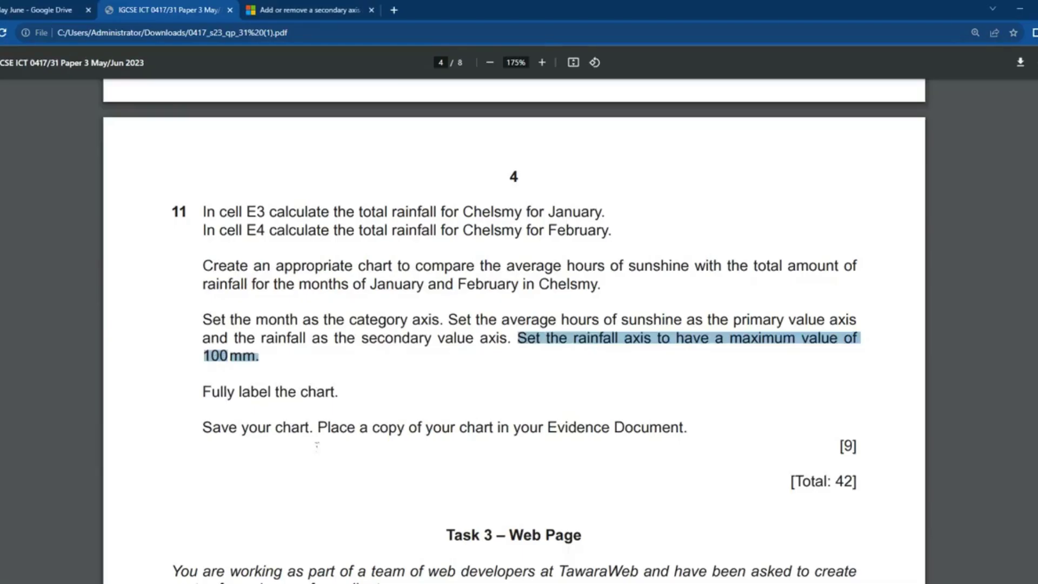
pyautogui.moveTo(205, 392); pyautogui.dragTo(324, 391)
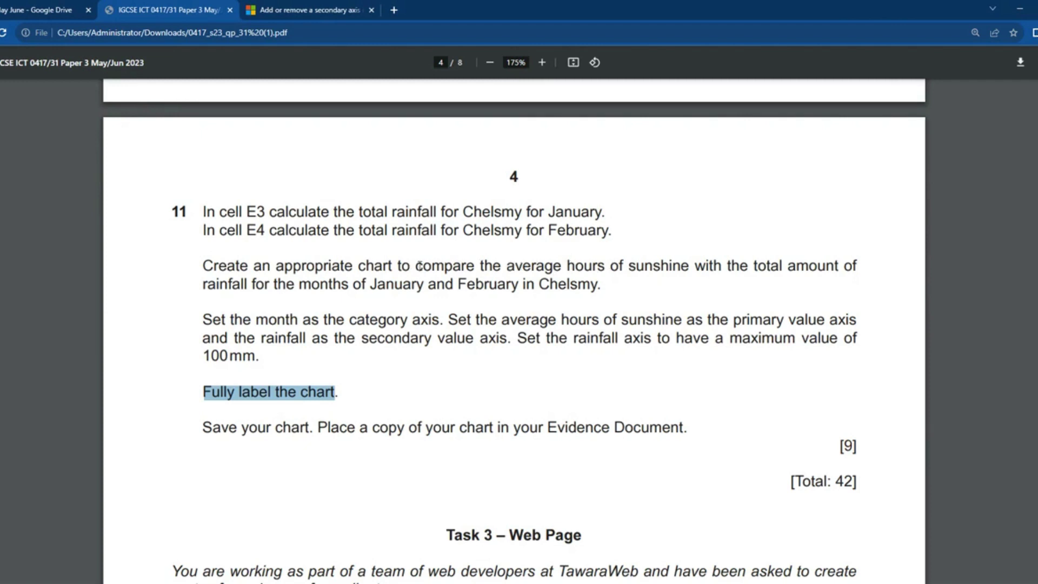
pyautogui.moveTo(420, 265); pyautogui.dragTo(247, 285)
pyautogui.hotkey('ctrl', 'c')
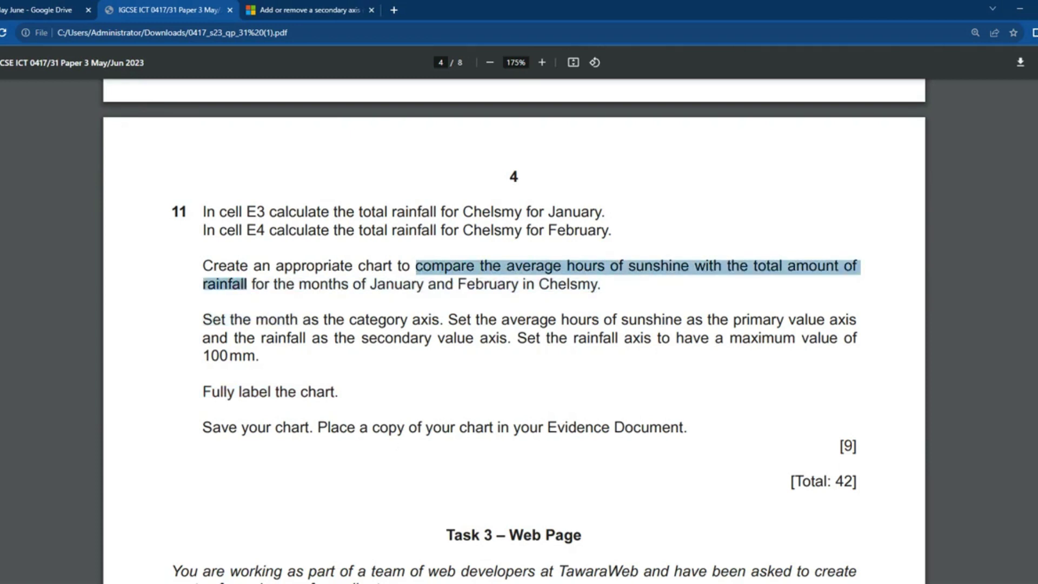
pyautogui.hotkey('alt', 'Tab')
pyautogui.click(736, 171)
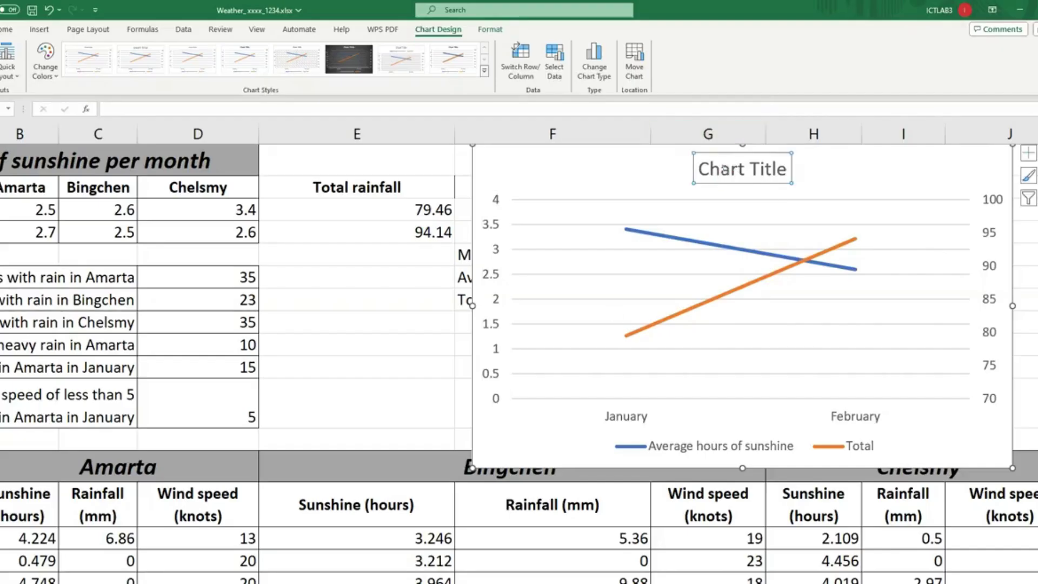
pyautogui.tripleClick(725, 172)
pyautogui.hotkey('ctrl', 'v')
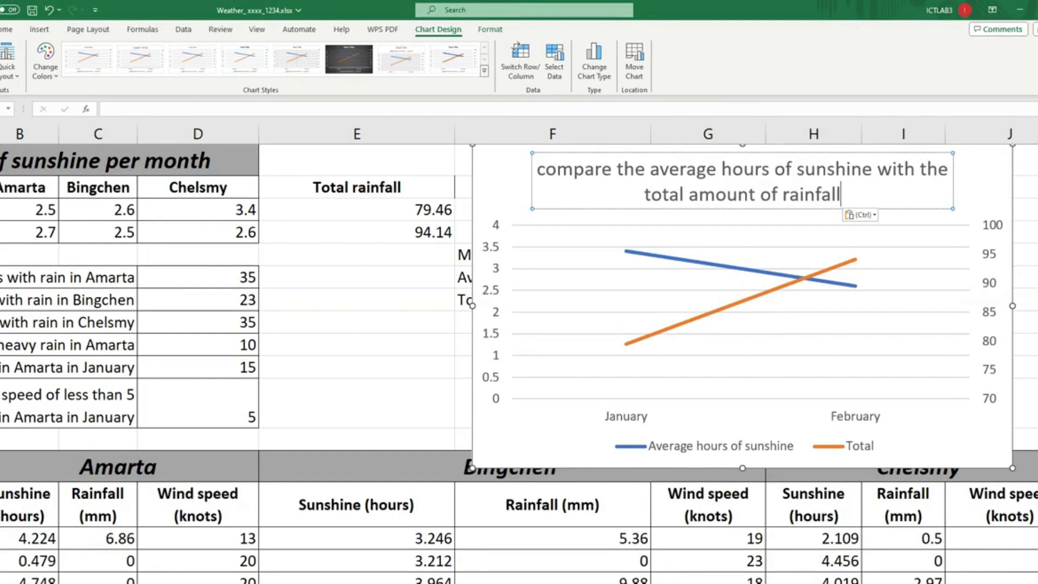
# Step: Reword the start of the chart title from "compare" to "Comparison between"
pyautogui.click(548, 169)
pyautogui.press('BackSpace')
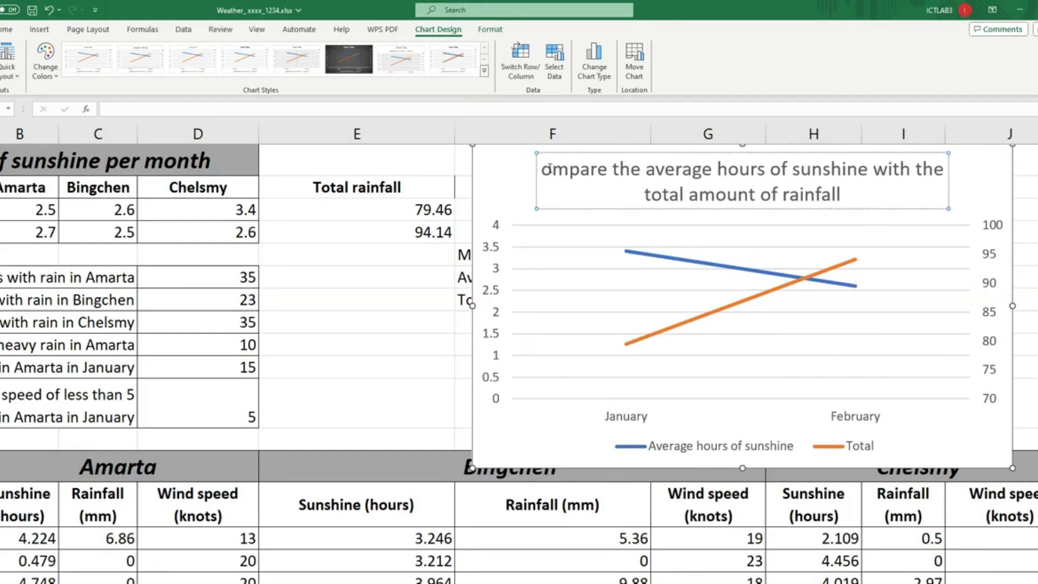
pyautogui.write('C')
pyautogui.click(614, 170)
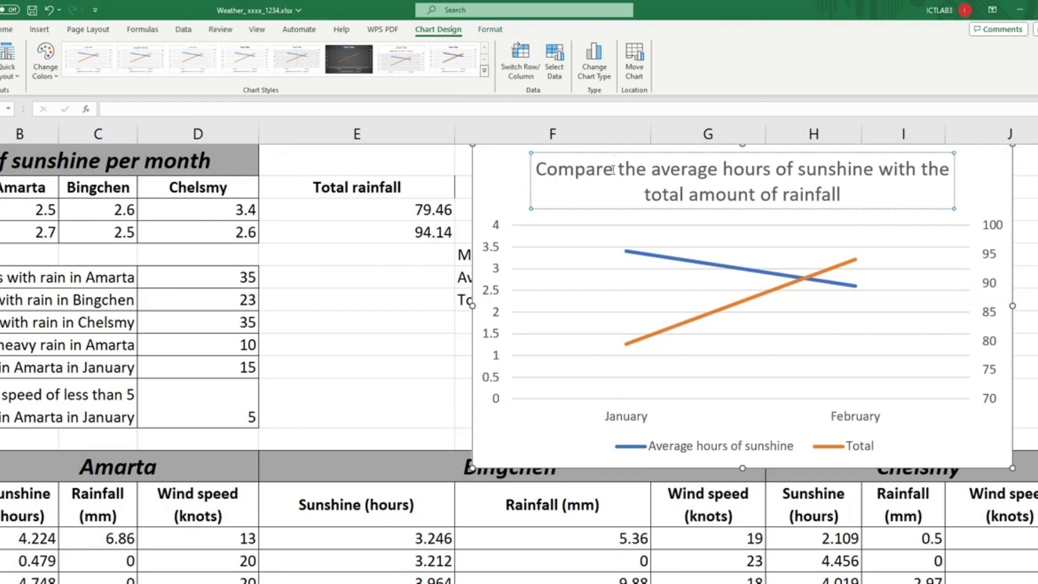
pyautogui.press('BackSpace')
pyautogui.write('ison')
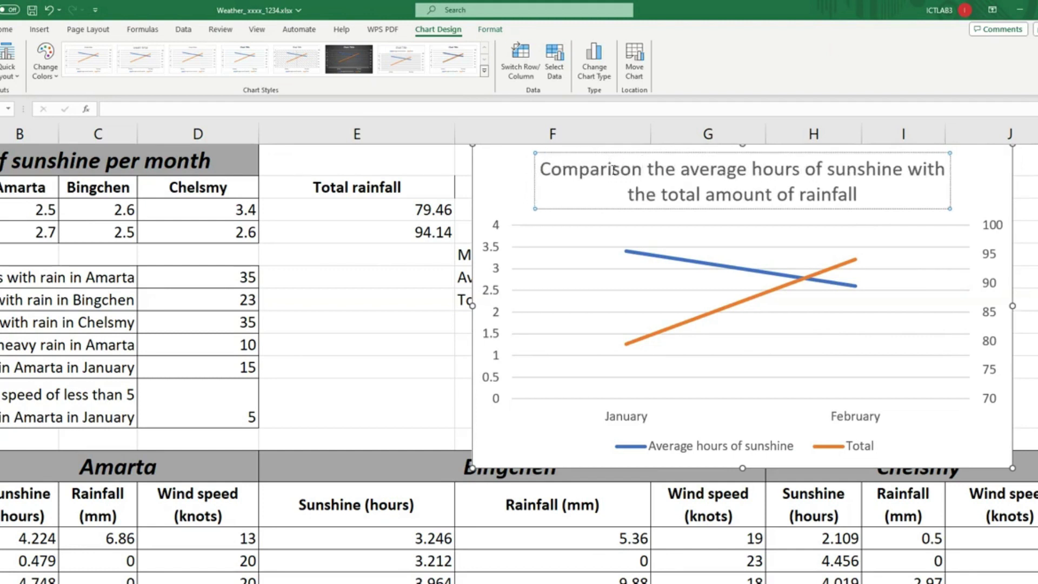
pyautogui.write(' betw')
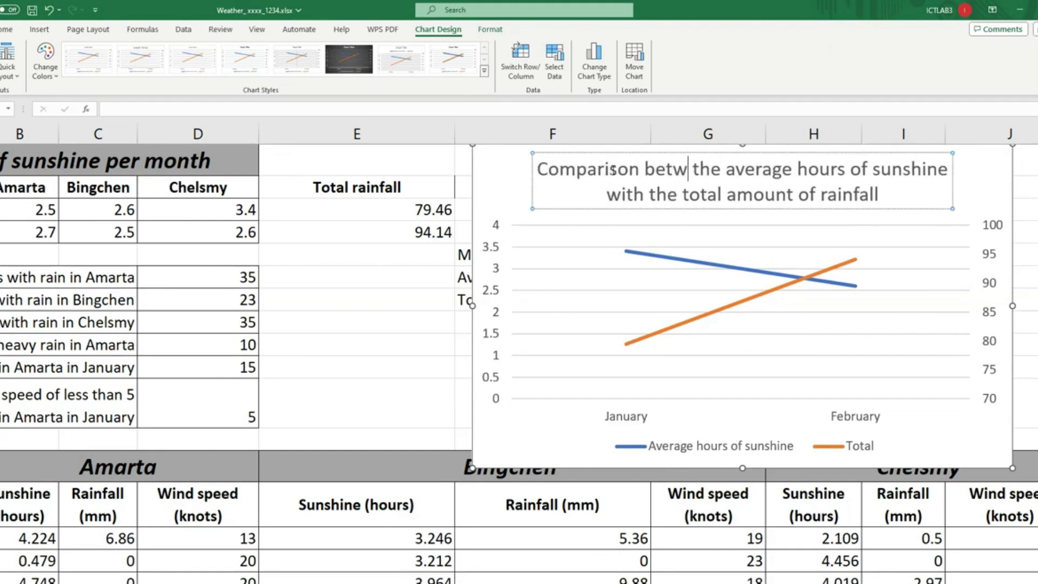
pyautogui.write('een')
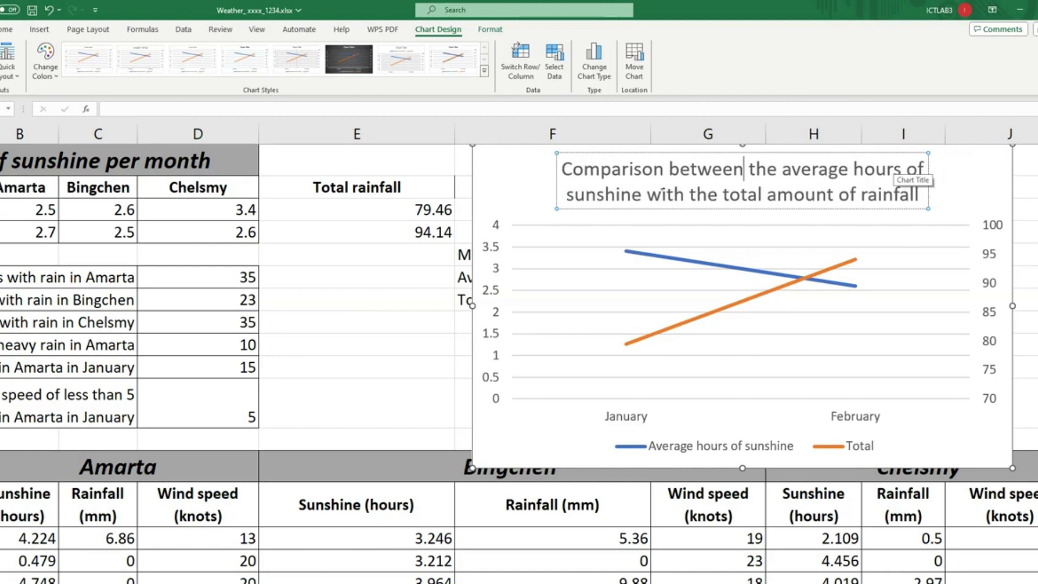
# Step: Replace "with" by "and" in the chart title so it reads "sunshine and the total amount of rainfall"
pyautogui.click(685, 194)
pyautogui.press('BackSpace')
pyautogui.press('BackSpace')
pyautogui.press('BackSpace')
pyautogui.press('BackSpace')
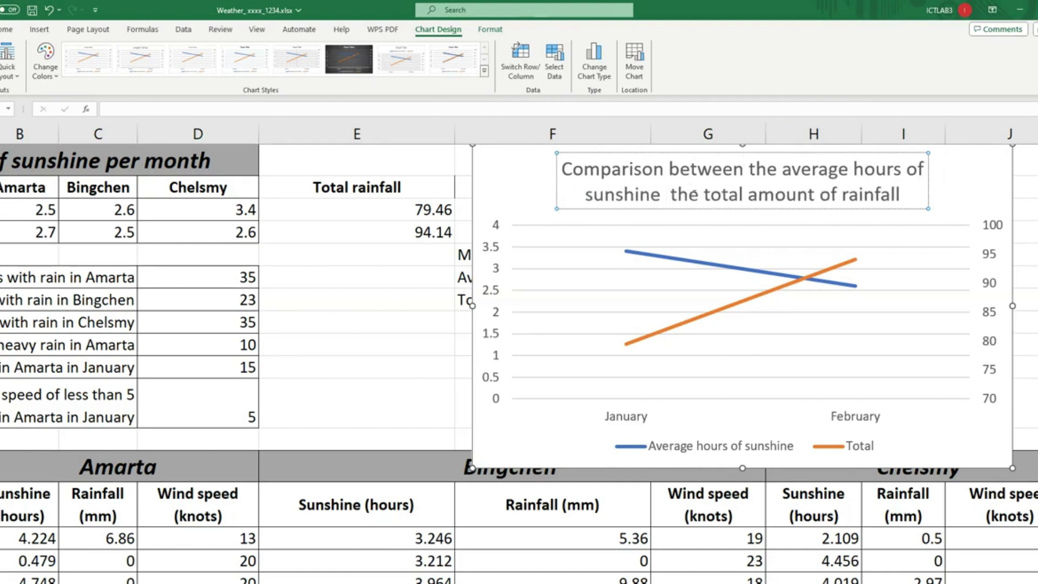
pyautogui.write('and')
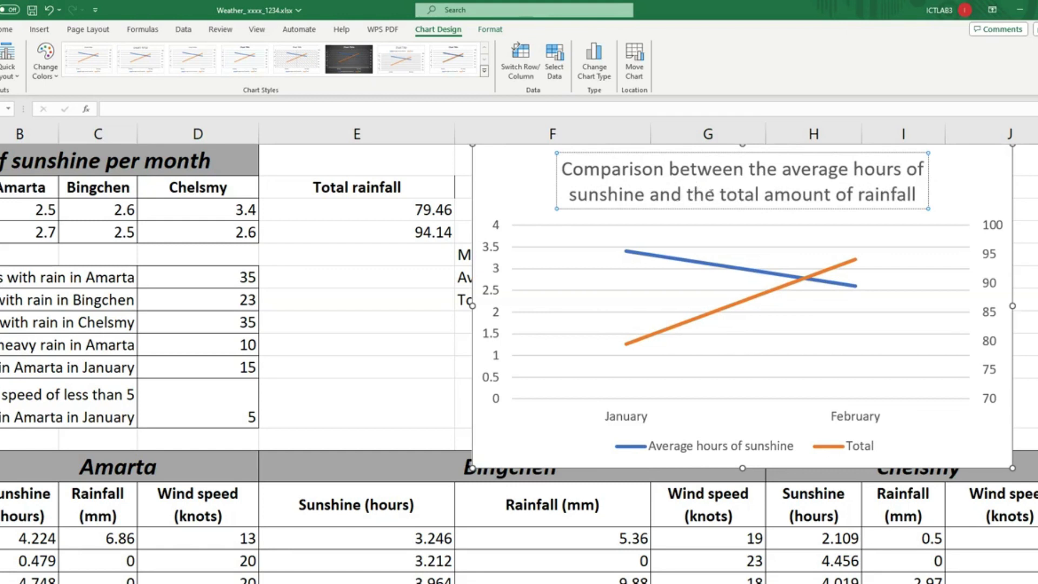
pyautogui.click(479, 251)
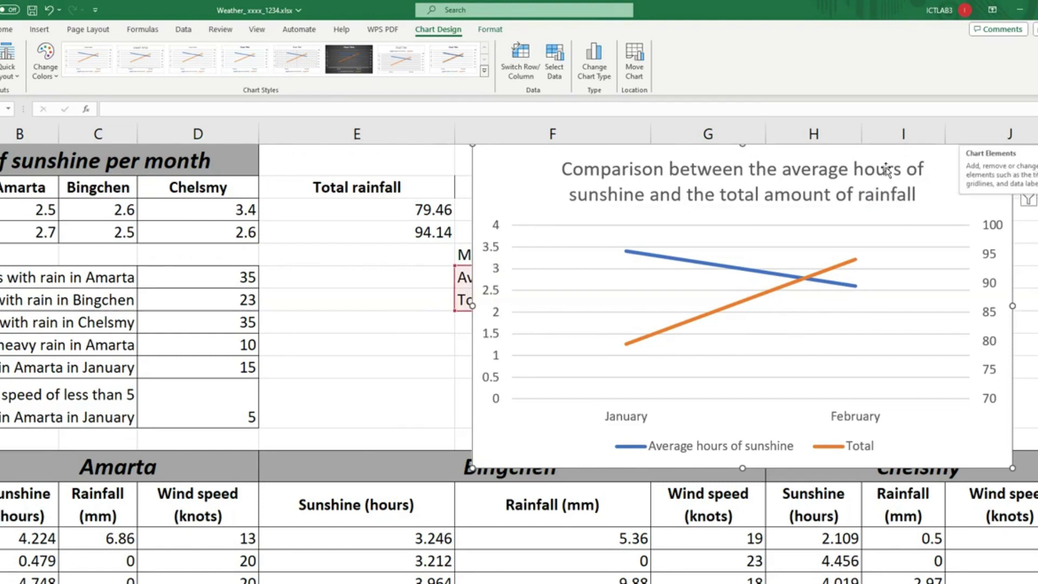
# Step: Move the chart left over column E and add axis titles to all its axes
pyautogui.moveTo(519, 158); pyautogui.dragTo(382, 188)
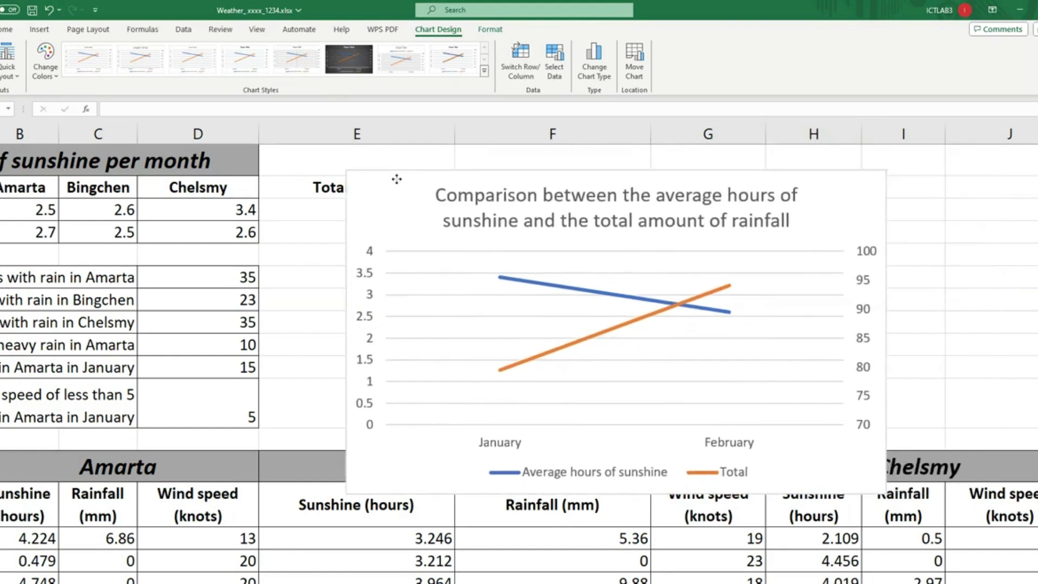
pyautogui.click(905, 179)
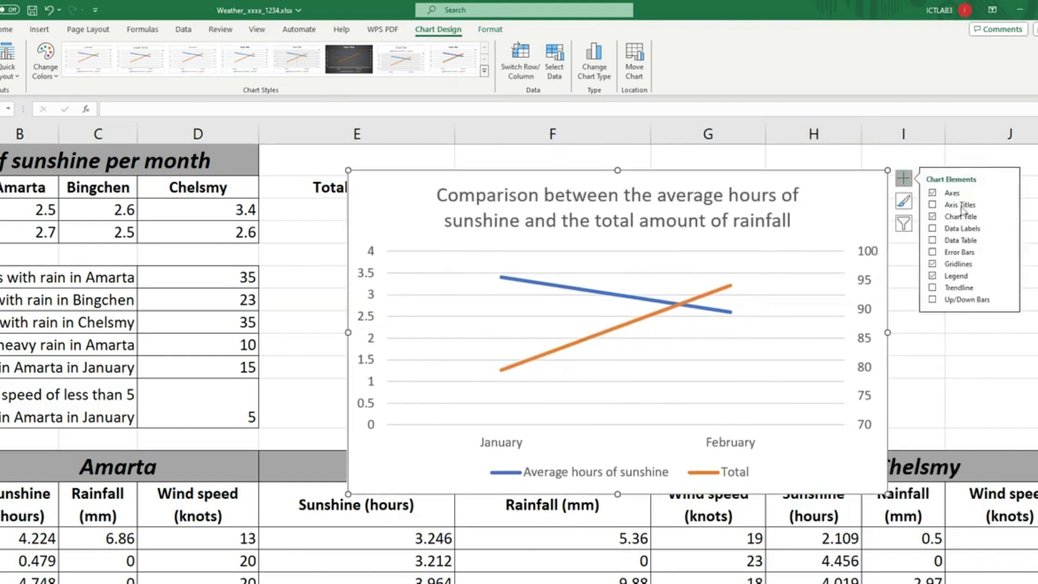
pyautogui.click(933, 205)
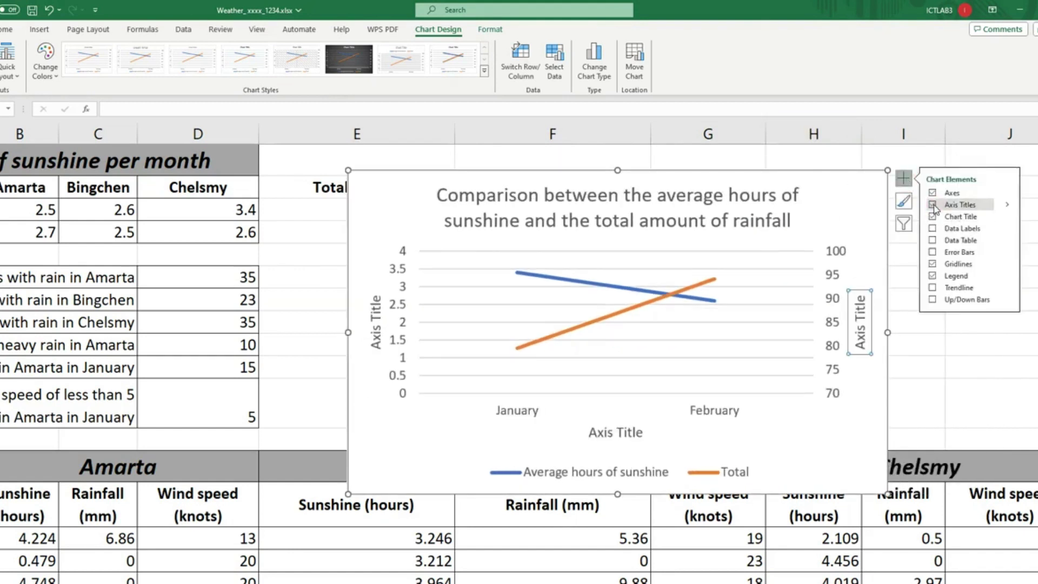
# Step: Set the category axis title beneath the January and February labels to "Months"
pyautogui.click(609, 433)
pyautogui.tripleClick(608, 434)
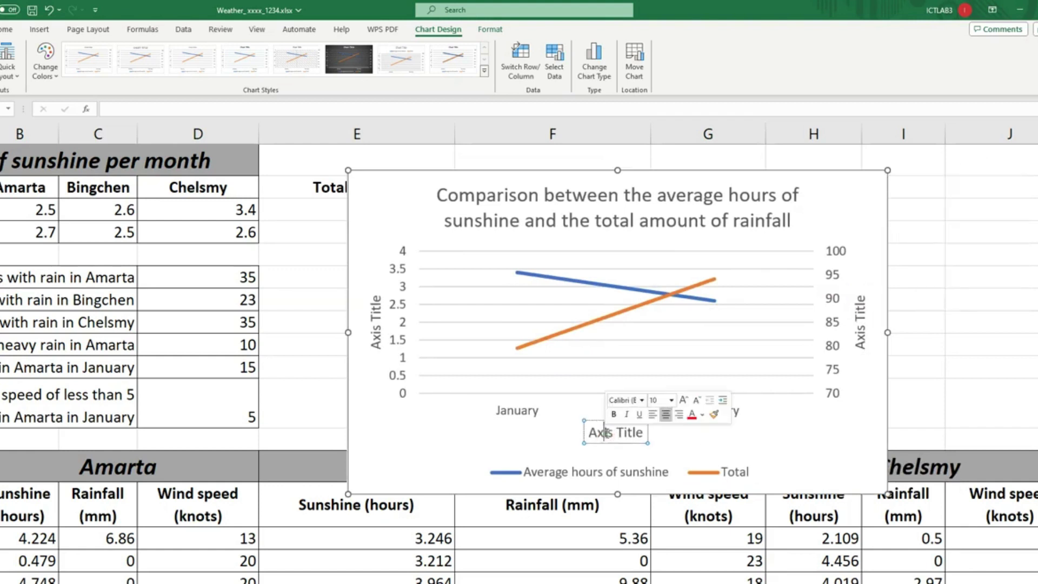
pyautogui.write('Months')
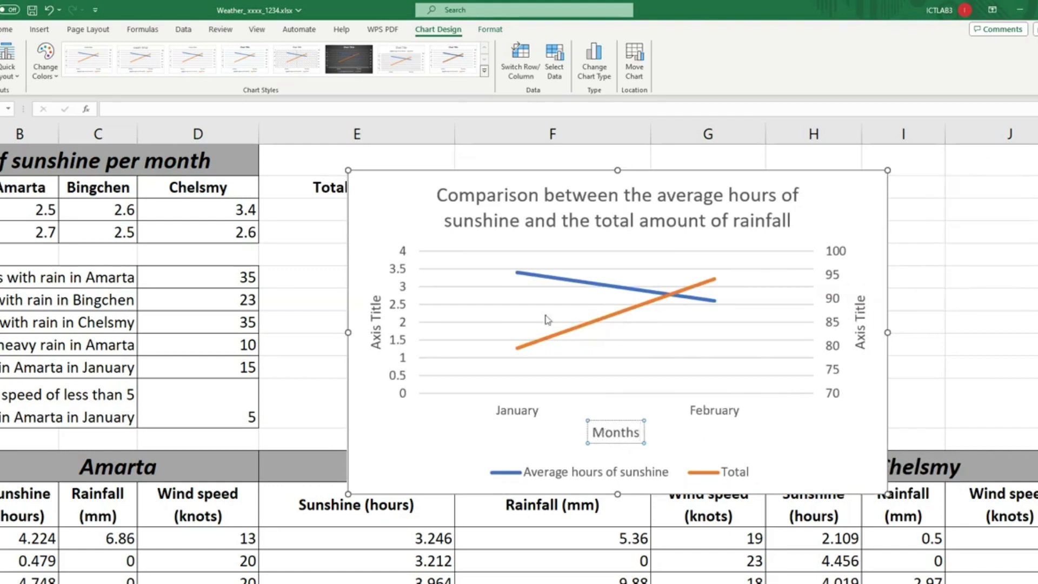
# Step: Set the primary vertical axis title to "Average hours of sunshine"
pyautogui.click(375, 308)
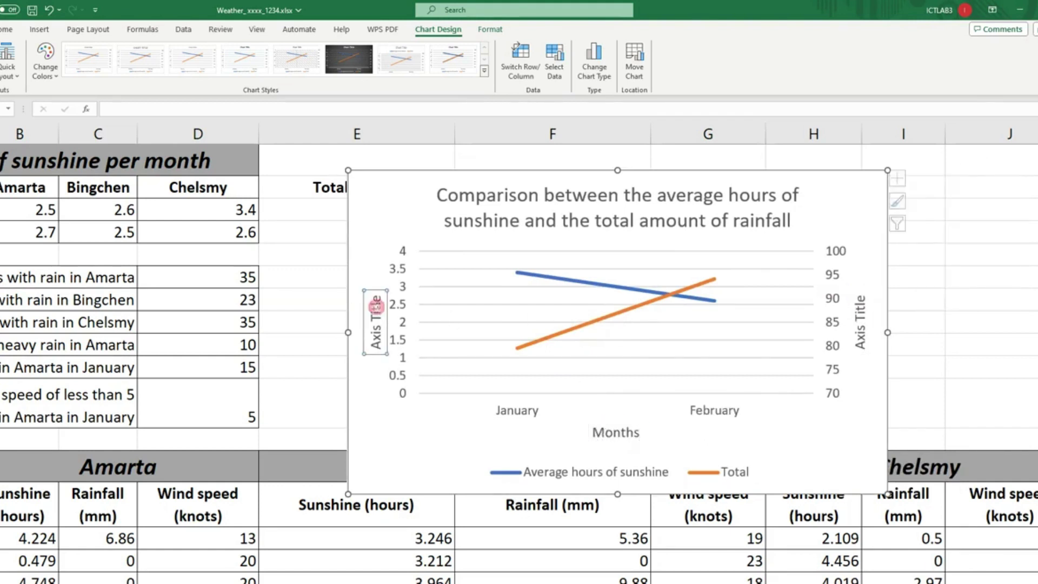
pyautogui.tripleClick(376, 311)
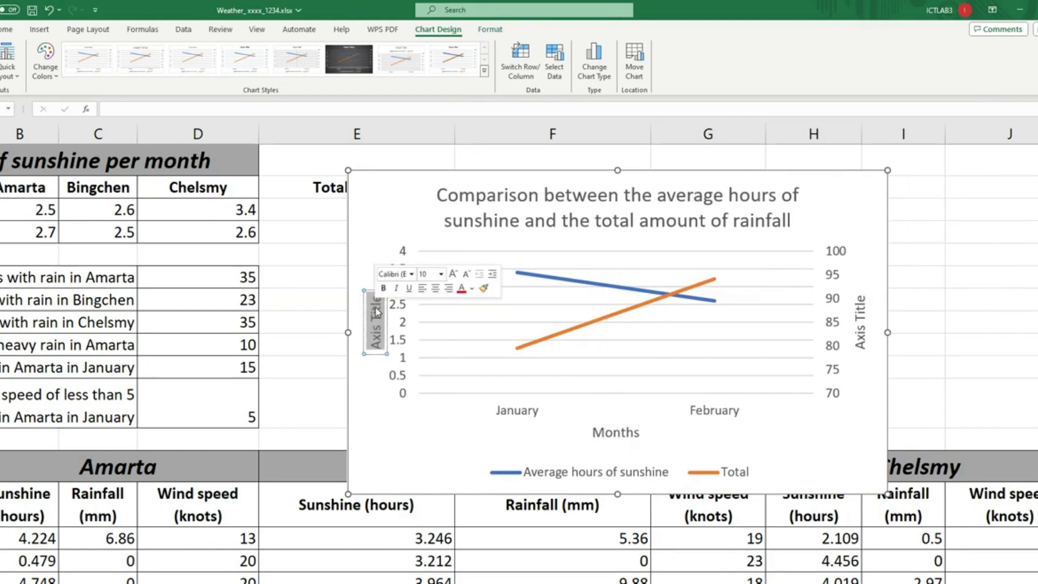
pyautogui.write('Average')
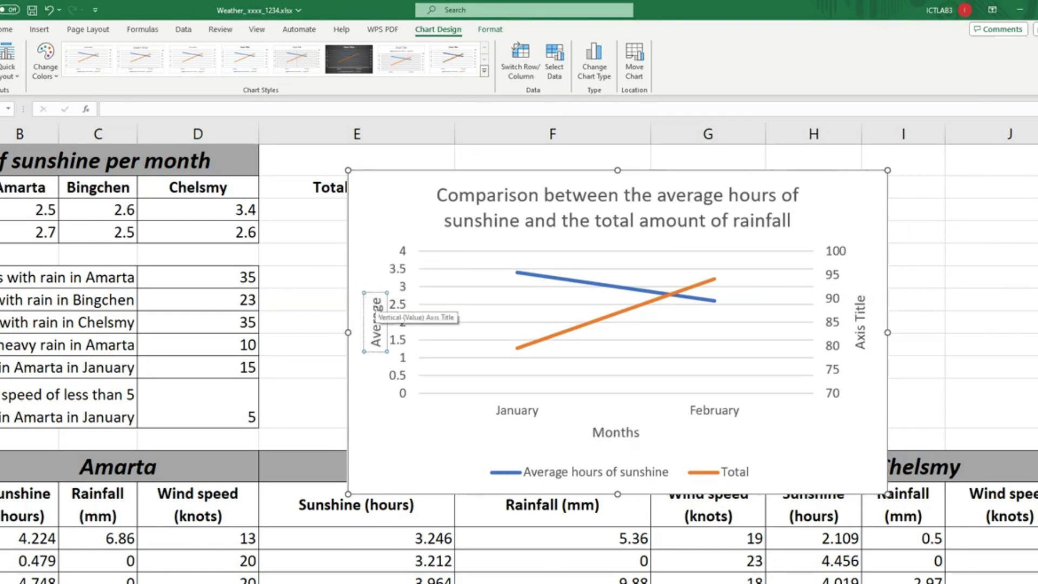
pyautogui.write(' hours f')
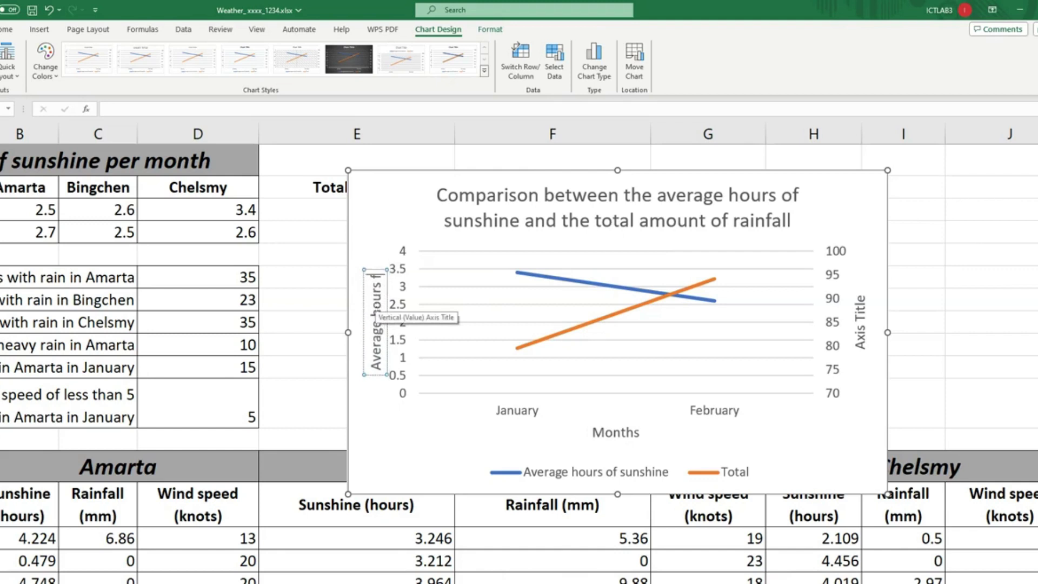
pyautogui.press('BackSpace')
pyautogui.write('of sunsh')
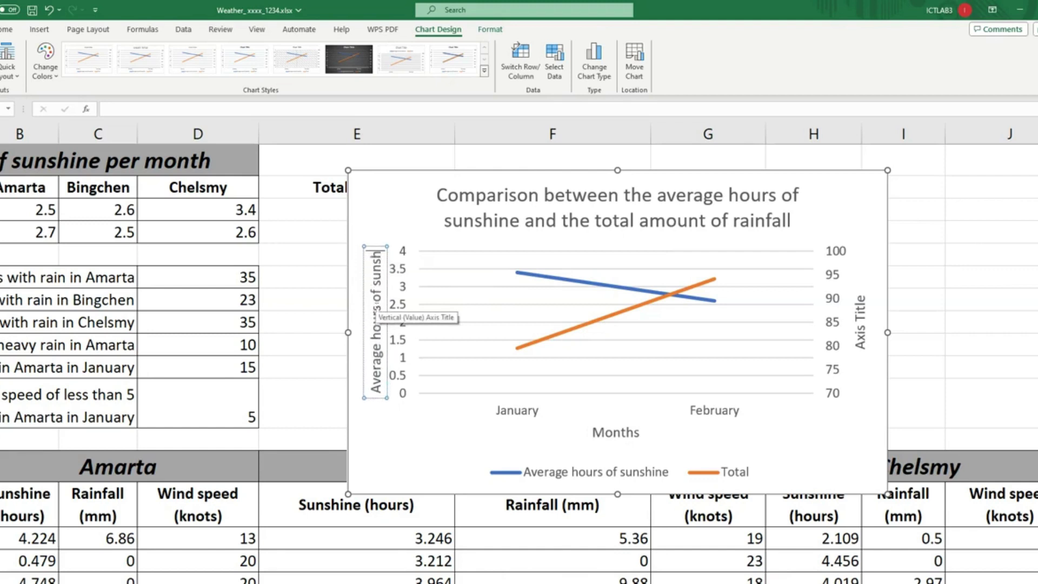
pyautogui.write('ine')
pyautogui.click(414, 429)
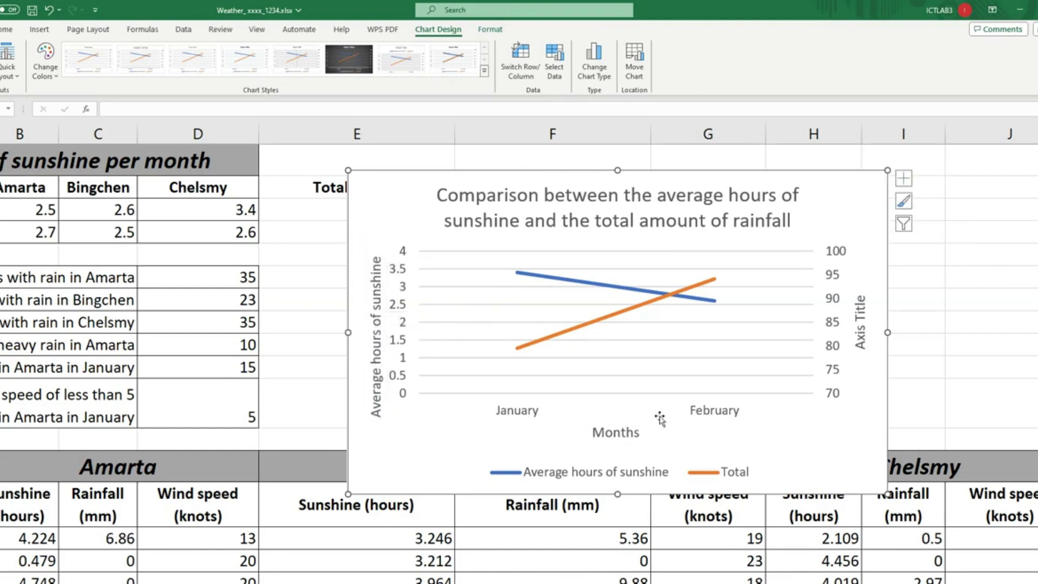
# Step: Widen the chart legend and change the "Total" label in column F, hidden beneath the chart, to "Total rainfall"
pyautogui.click(736, 473)
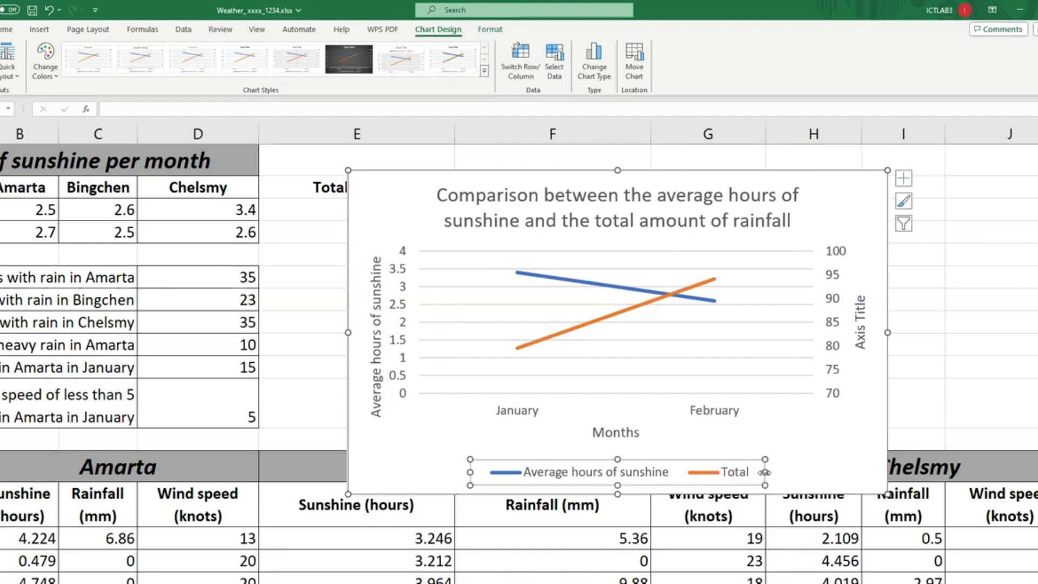
pyautogui.moveTo(768, 473); pyautogui.dragTo(813, 473)
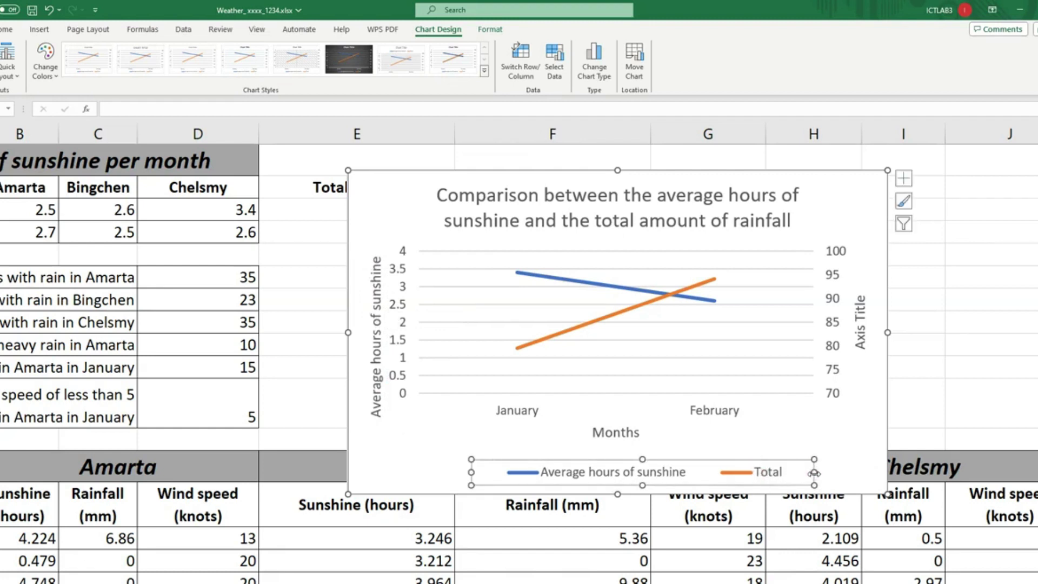
pyautogui.moveTo(410, 182); pyautogui.dragTo(692, 261)
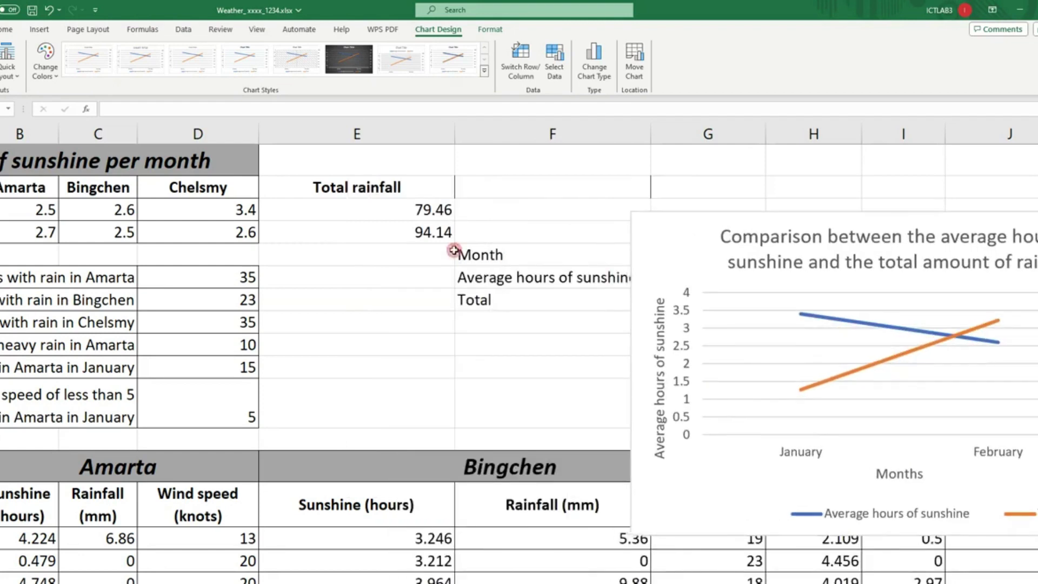
pyautogui.click(508, 300)
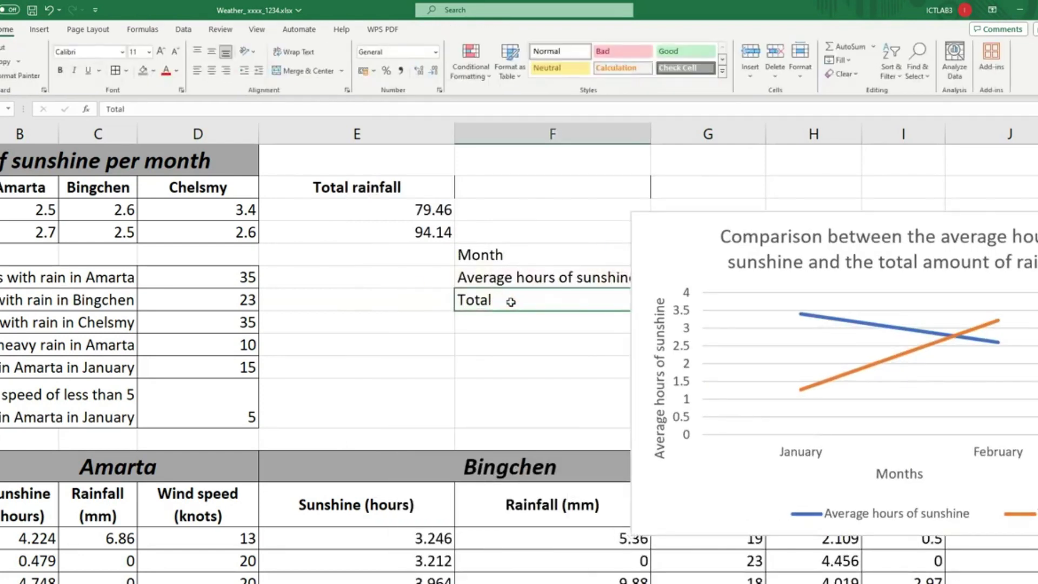
pyautogui.doubleClick(511, 300)
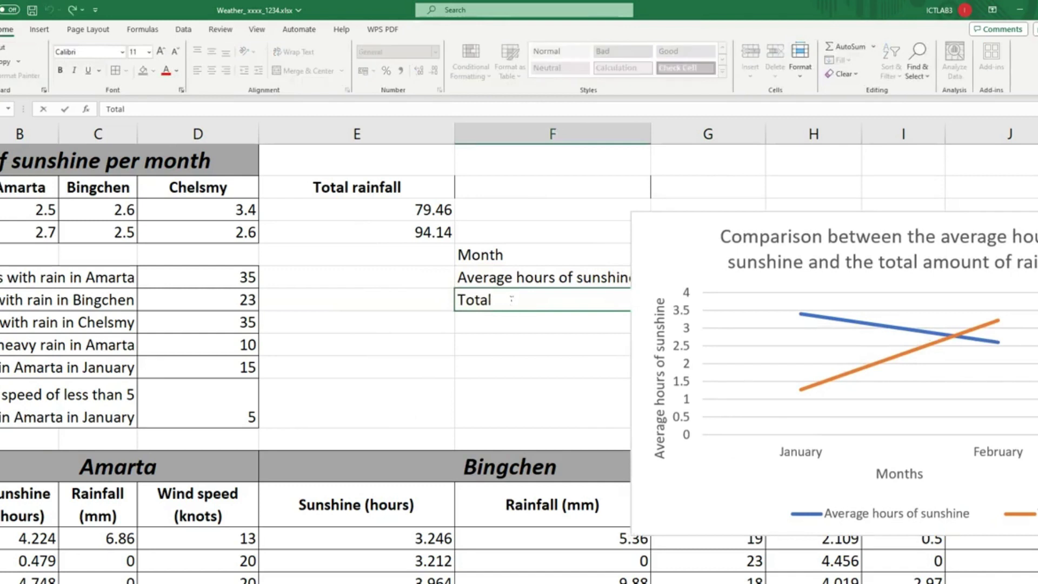
pyautogui.write('rainfall')
pyautogui.click(586, 361)
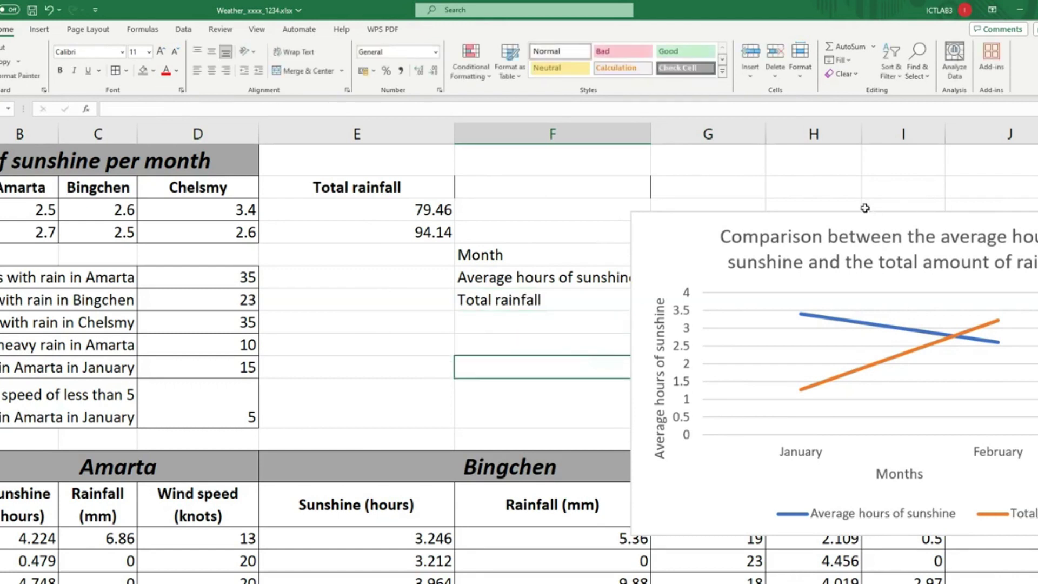
# Step: Move the chart back over columns E to G, above the Bingchen table, keeping its title centred
pyautogui.click(858, 223)
pyautogui.click(740, 238)
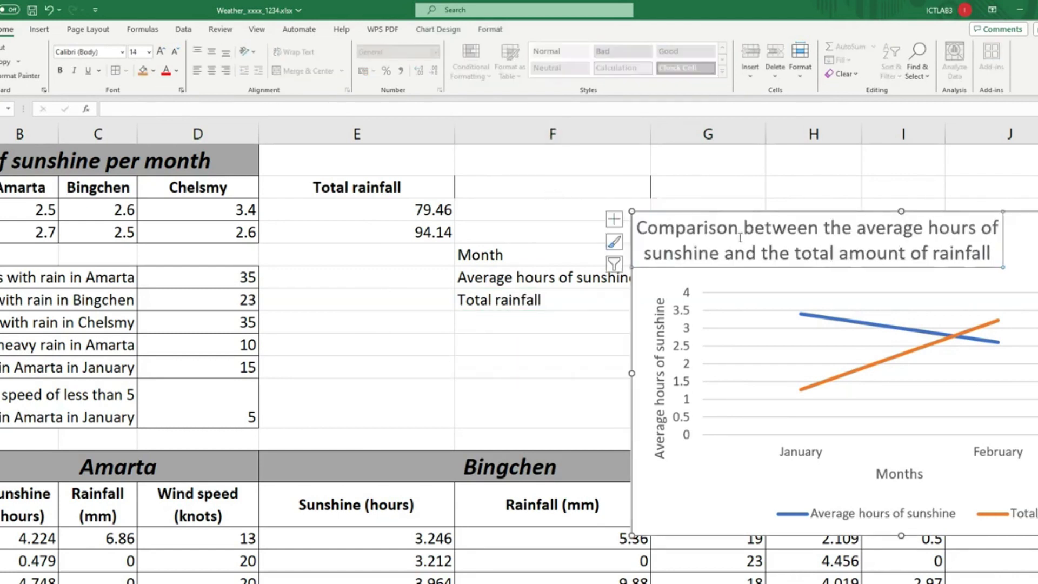
pyautogui.click(917, 287)
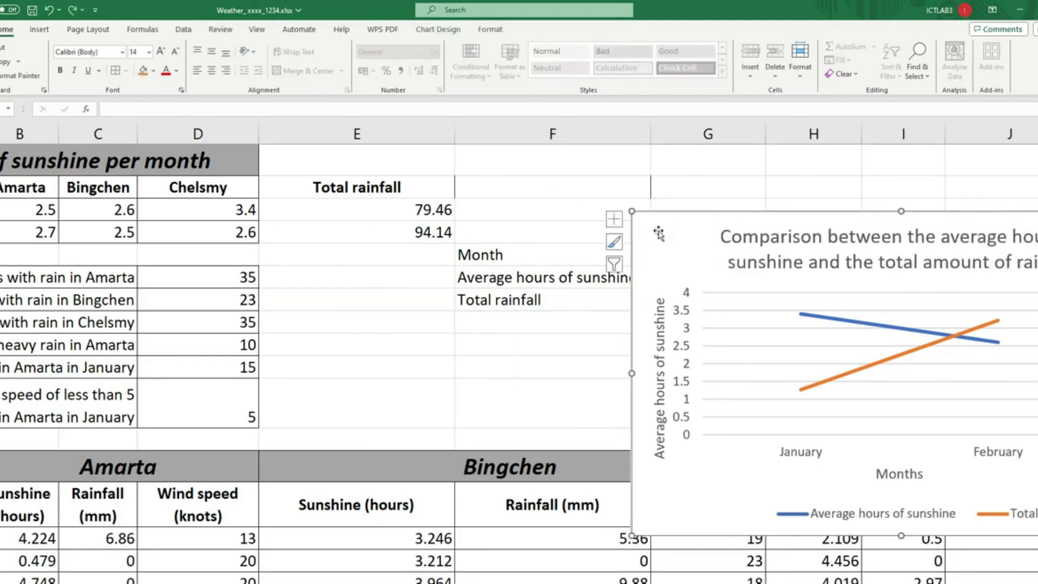
pyautogui.moveTo(659, 232); pyautogui.dragTo(280, 181)
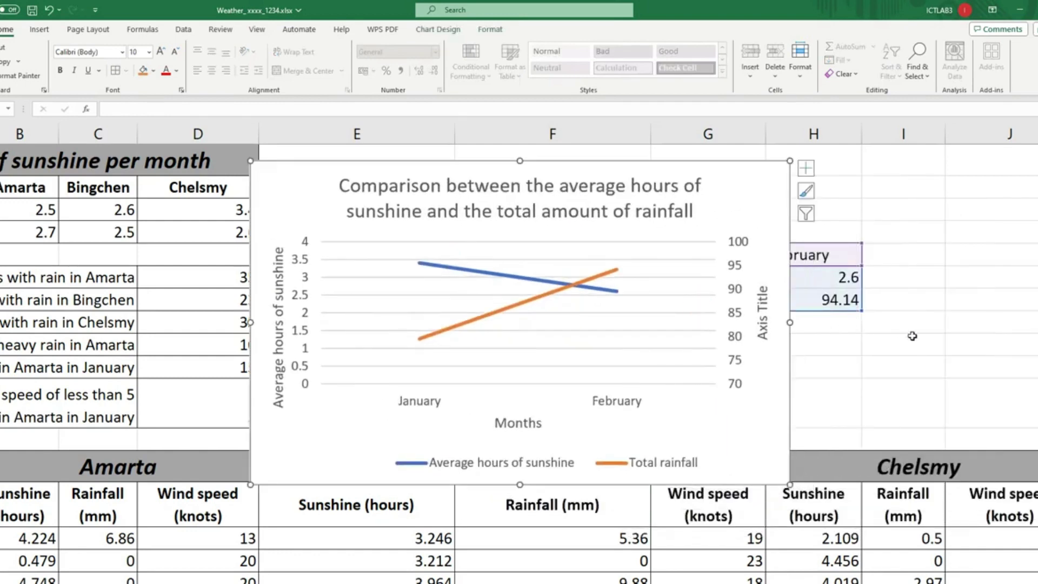
# Step: Set the secondary vertical axis title to "Total rainfall"
pyautogui.click(949, 346)
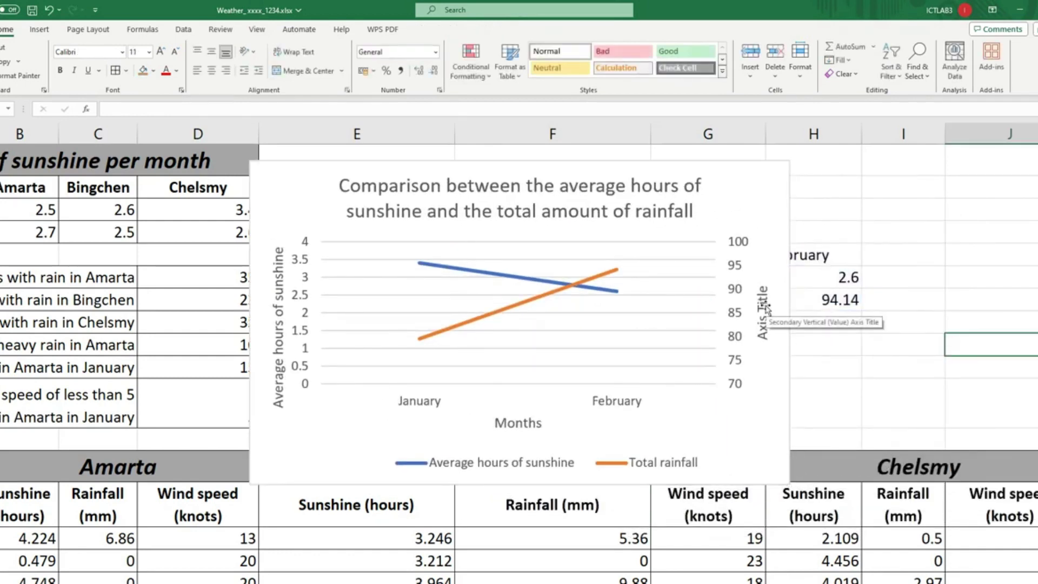
pyautogui.click(765, 309)
pyautogui.tripleClick(764, 309)
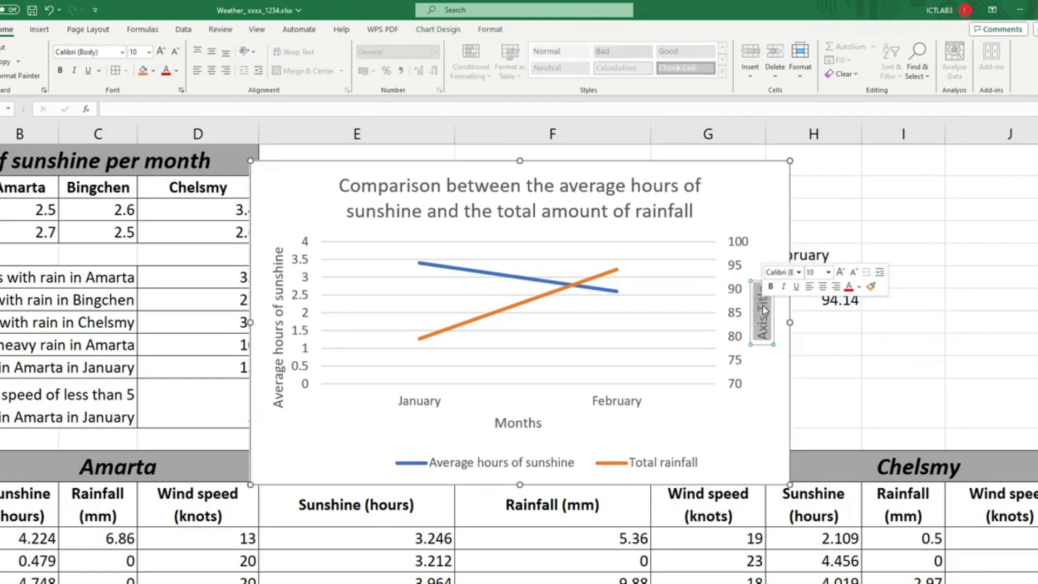
pyautogui.write('Total')
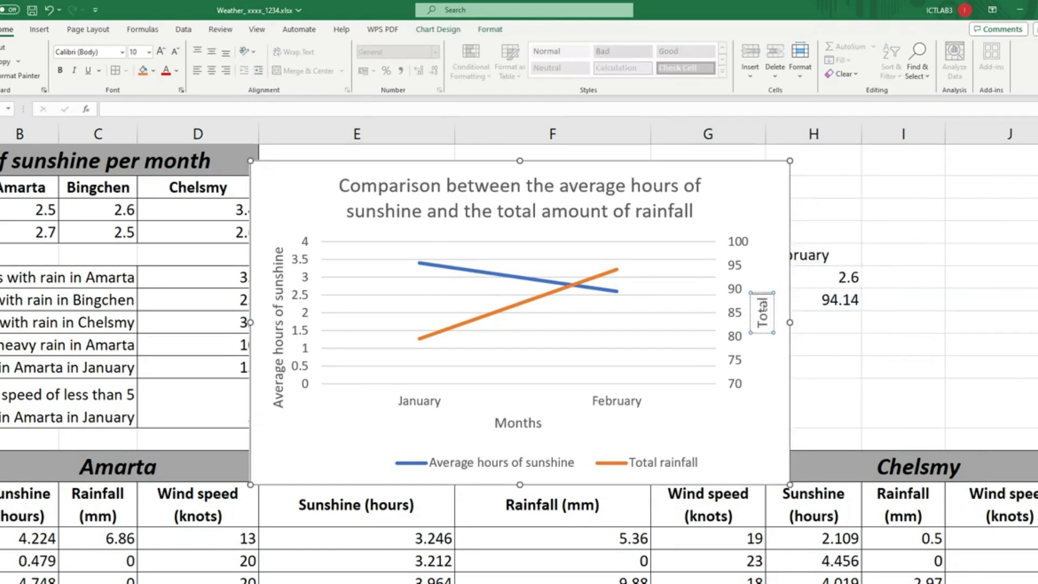
pyautogui.write(' rainfall')
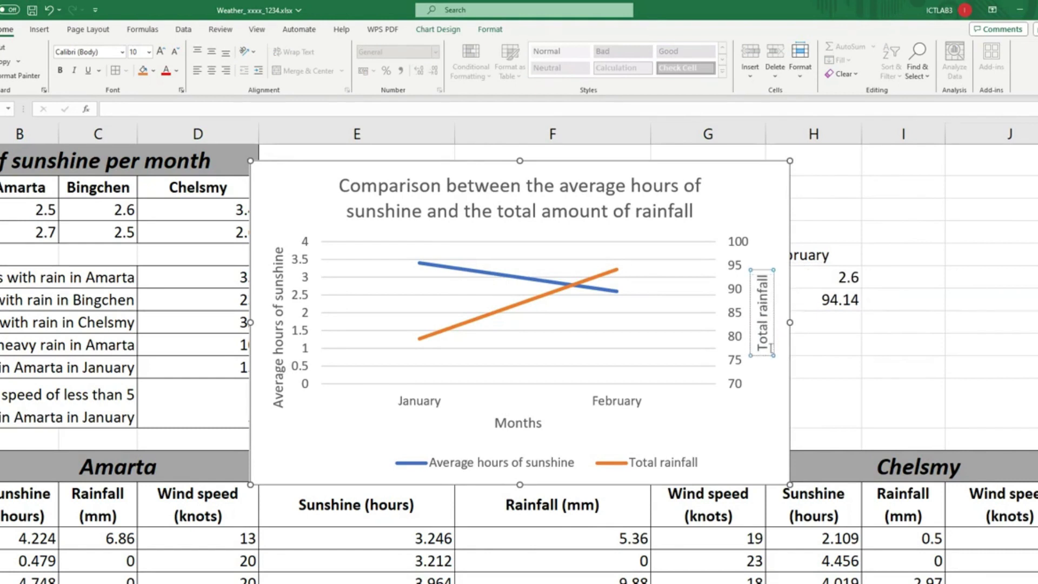
pyautogui.click(608, 358)
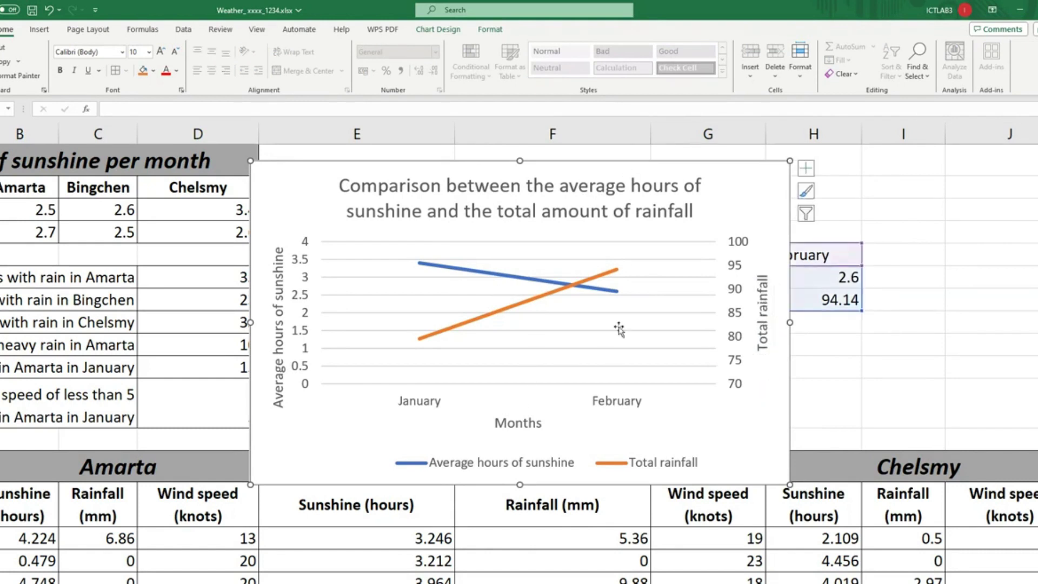
# Step: Check question 11's closing instruction in the question paper and paste a copy of the chart into the Word Evidence Document
pyautogui.hotkey('alt', 'Tab')
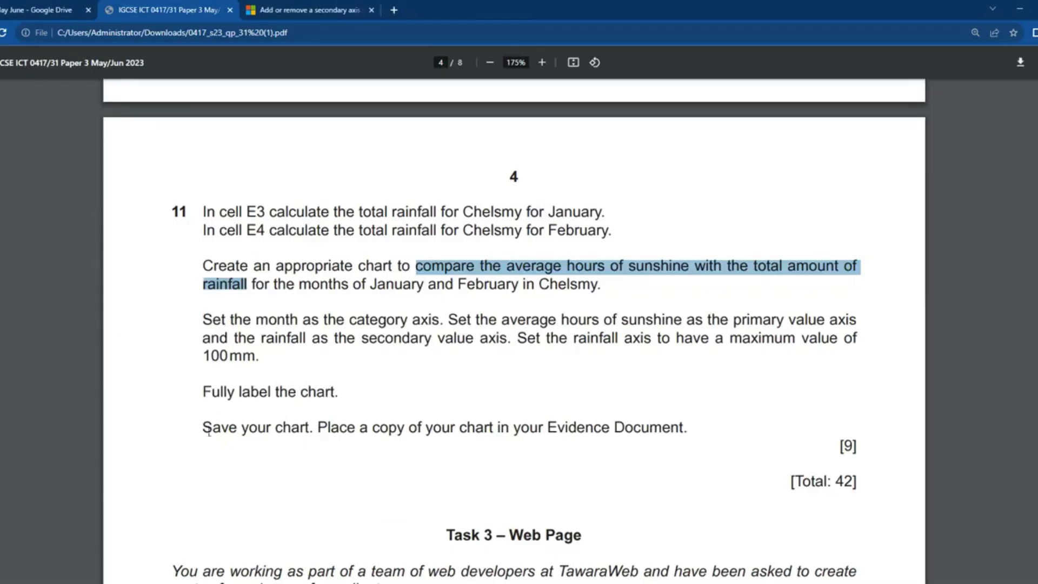
pyautogui.moveTo(204, 427); pyautogui.dragTo(662, 430)
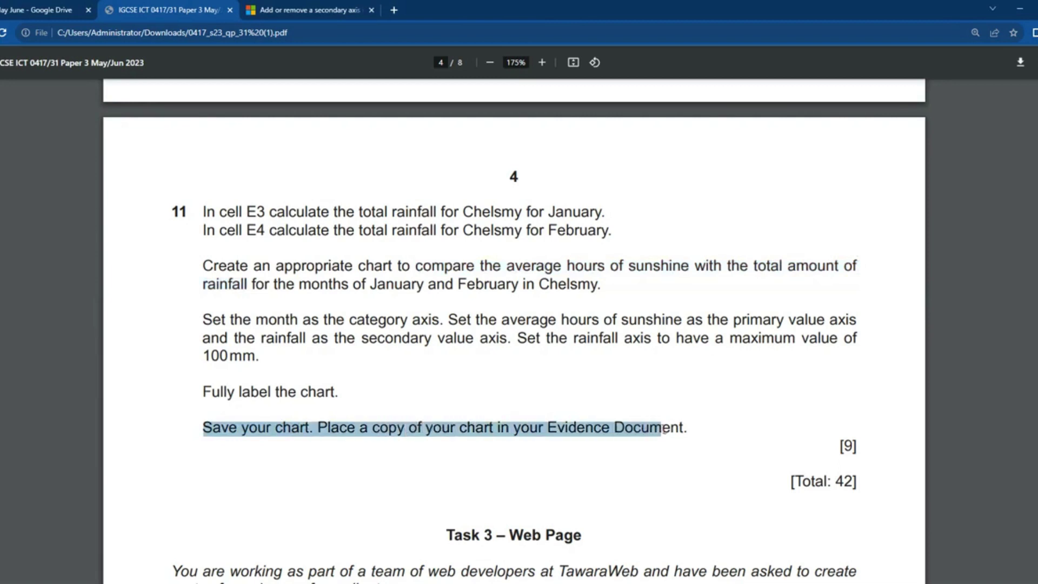
pyautogui.click(993, 396)
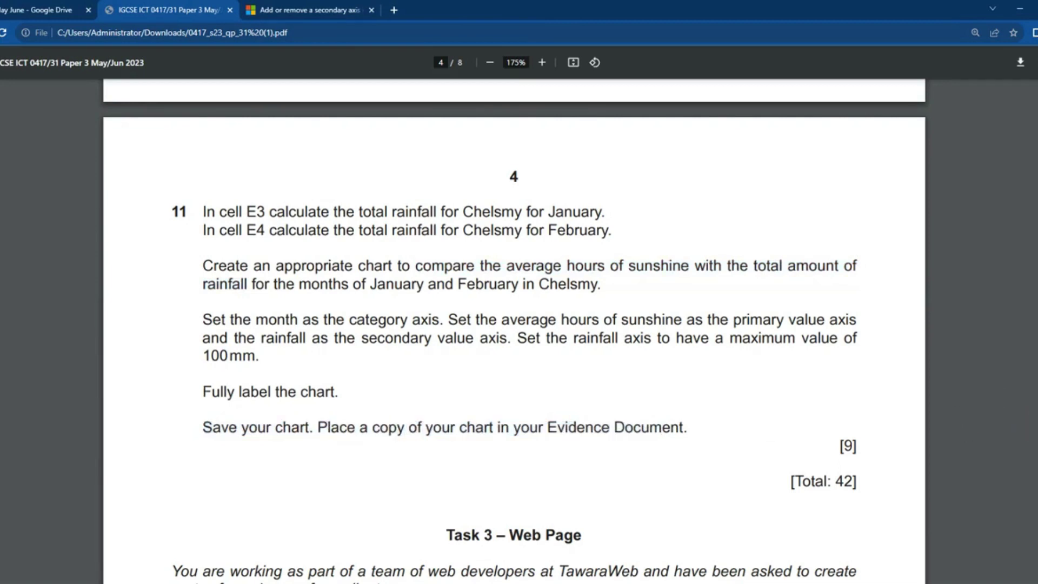
pyautogui.hotkey('alt', 'Tab')
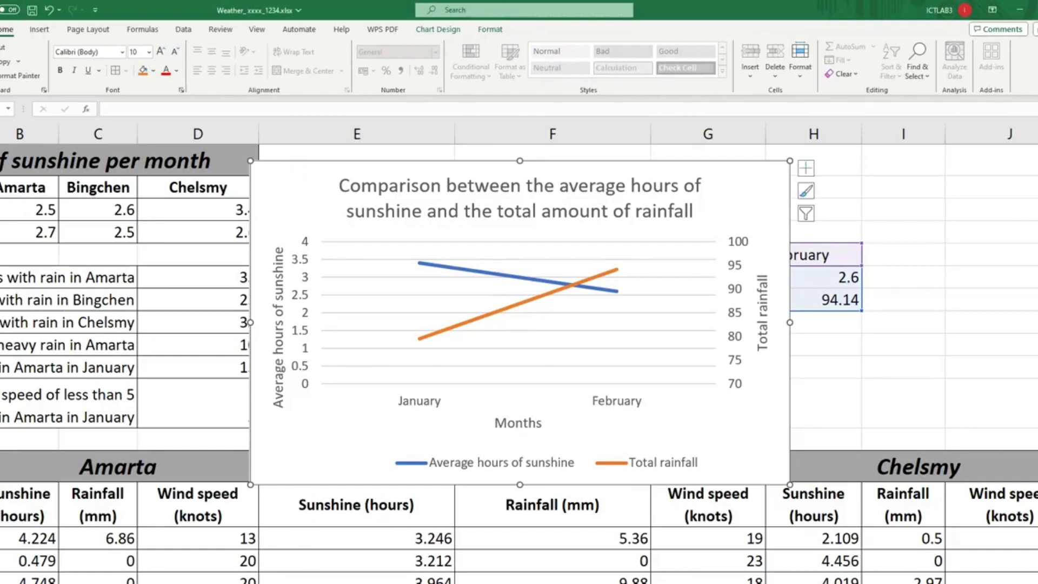
pyautogui.hotkey('alt', 'Tab')
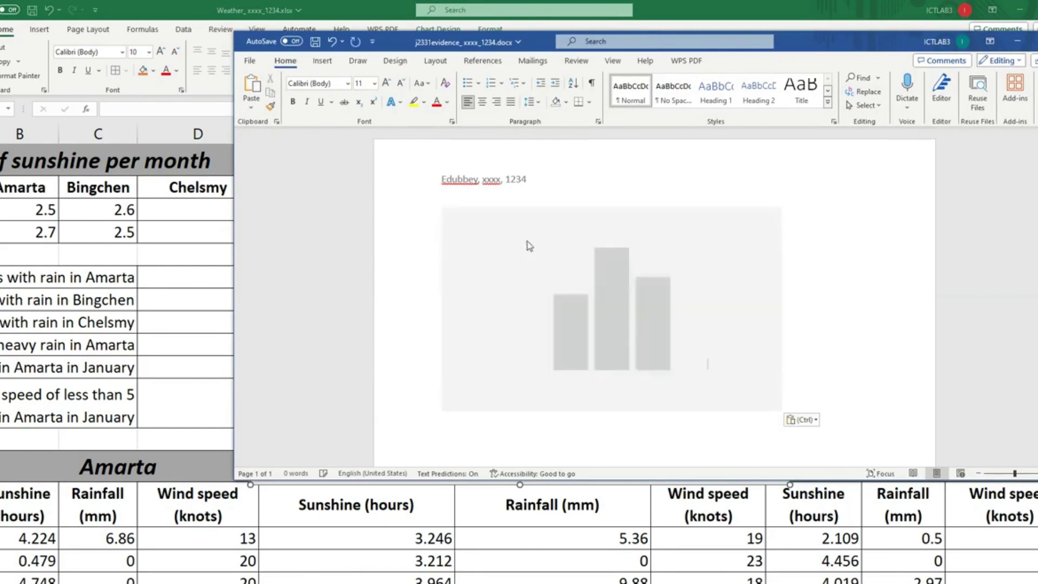
pyautogui.click(1018, 41)
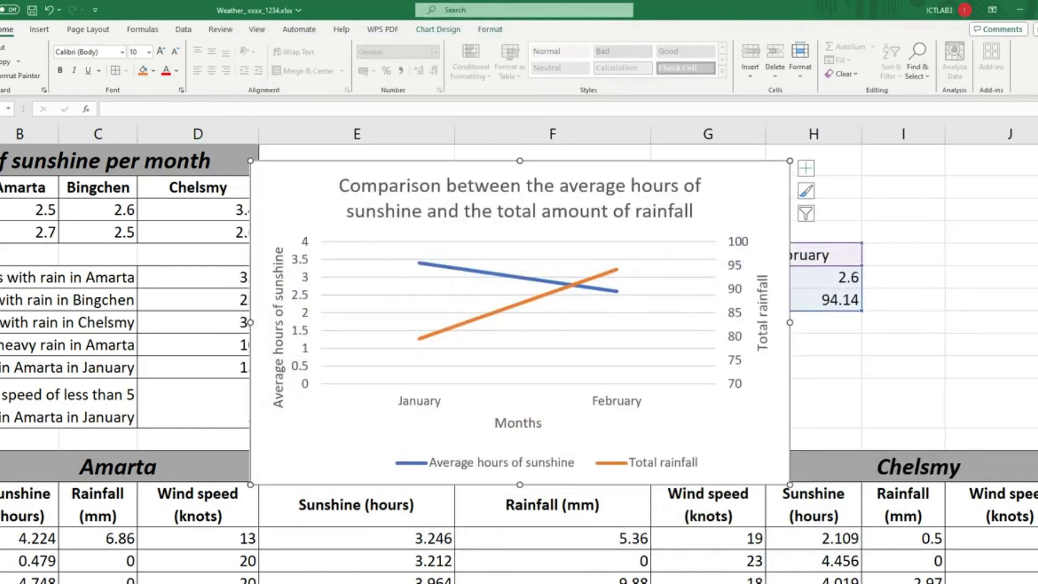
# Step: Switch to the question paper in the browser and read the Task 3 Web Page instructions, including question 13's title and metatag specifications
pyautogui.hotkey('alt', 'Tab')
pyautogui.scroll(-4, 352, 414)
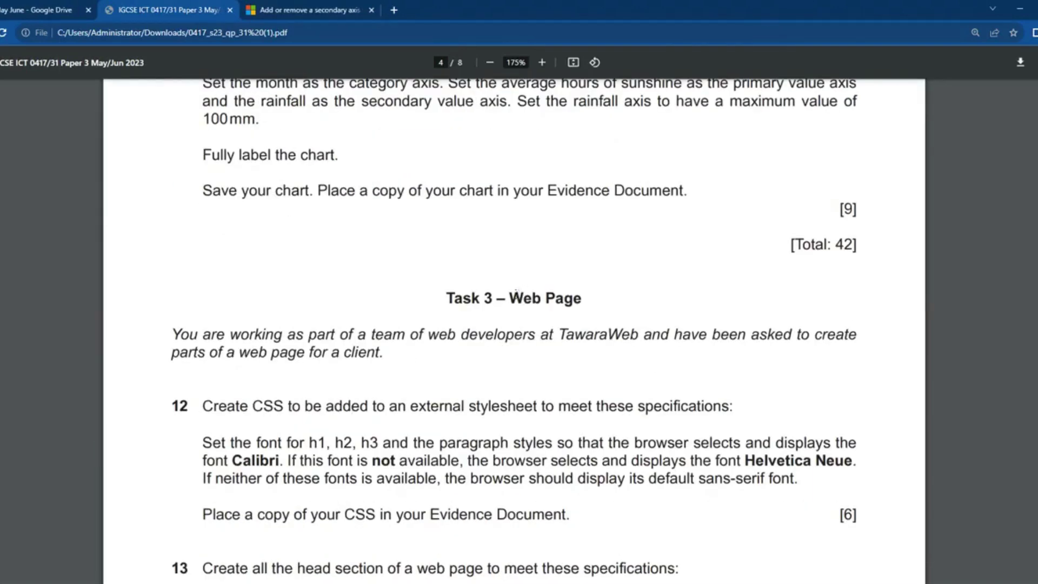
pyautogui.moveTo(509, 299); pyautogui.dragTo(621, 299)
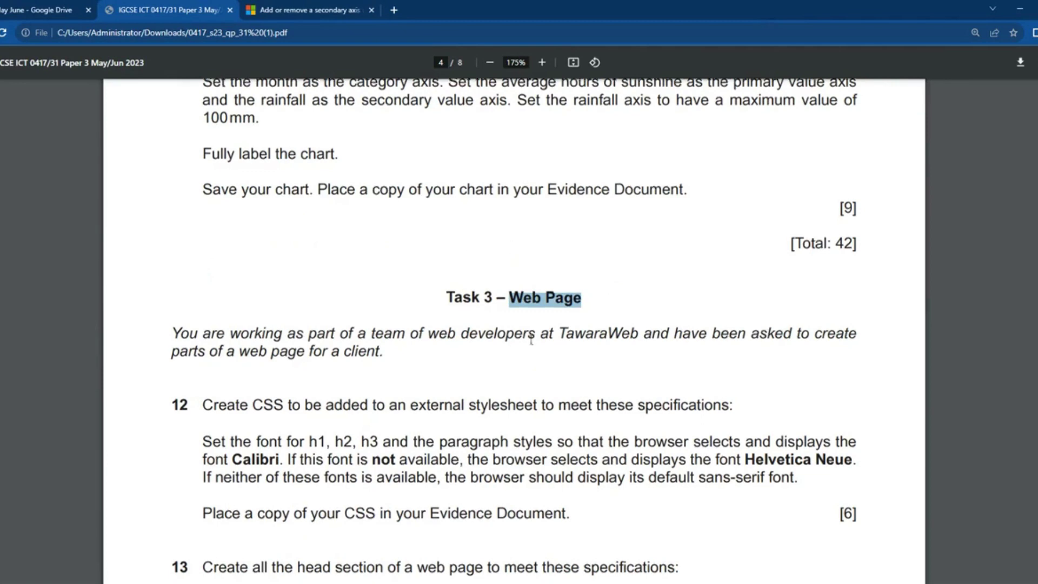
pyautogui.scroll(-6, 531, 340)
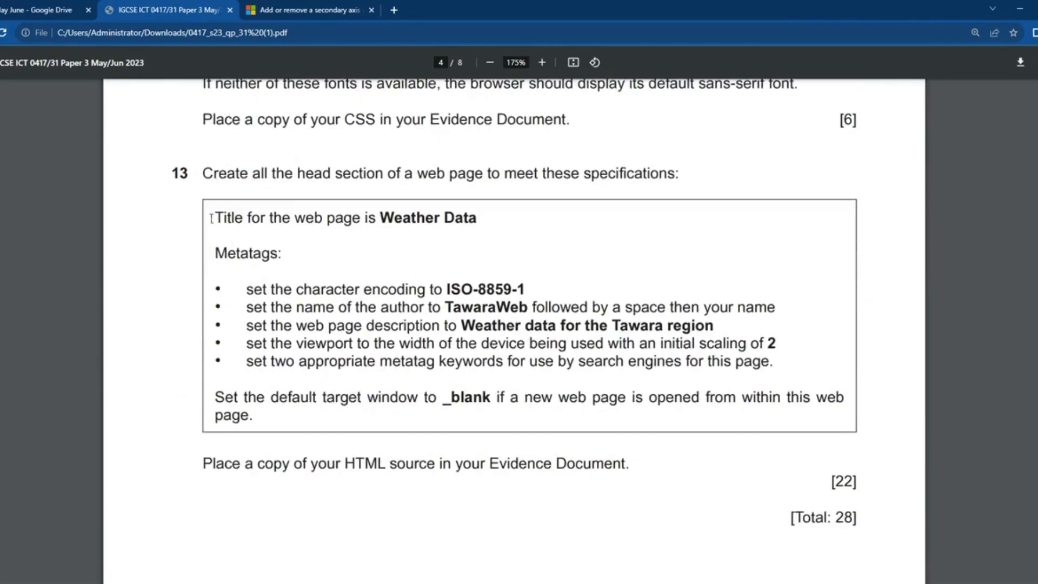
pyautogui.moveTo(217, 216); pyautogui.dragTo(697, 355)
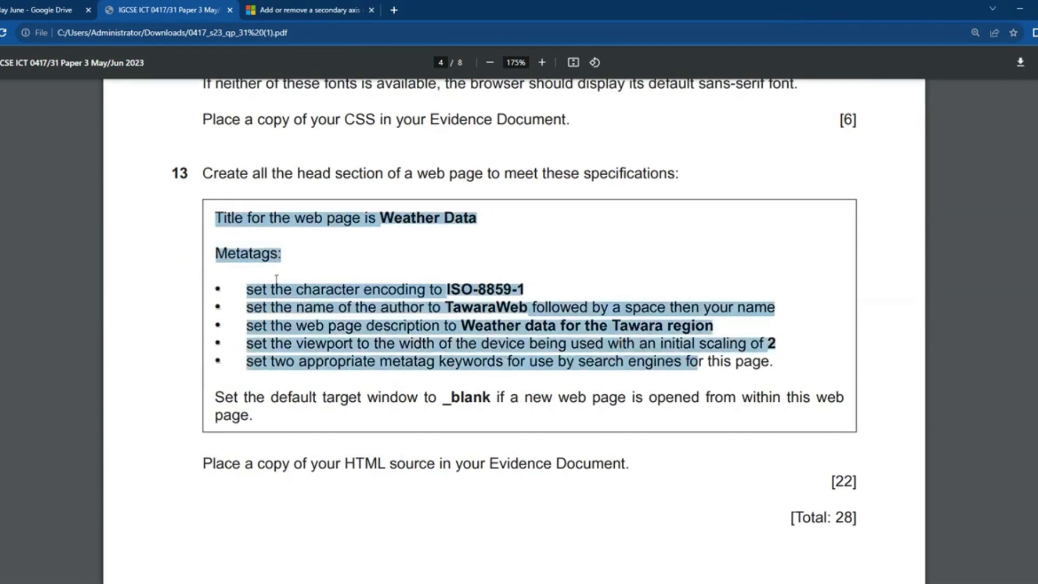
pyautogui.click(248, 287)
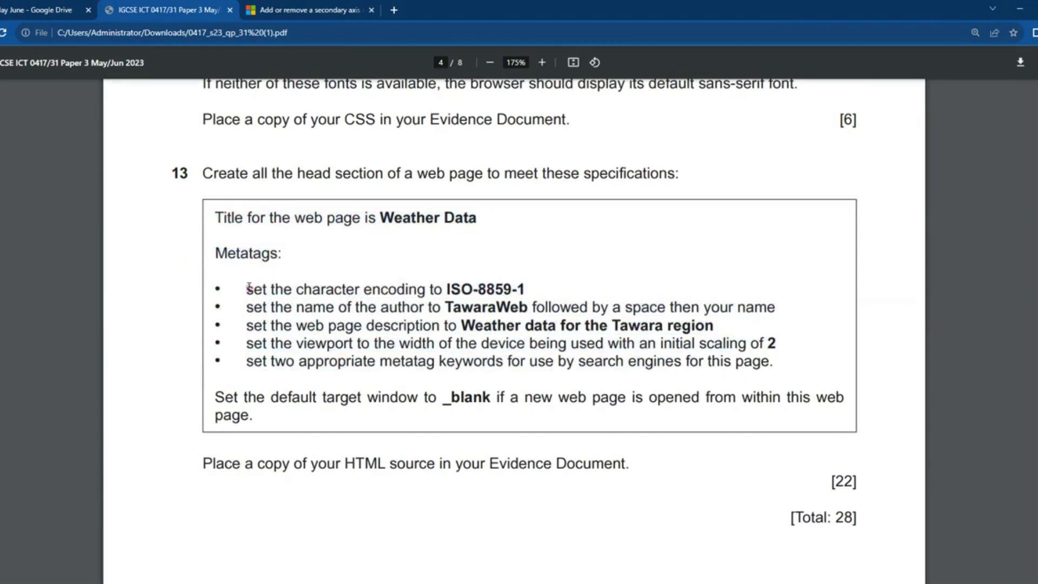